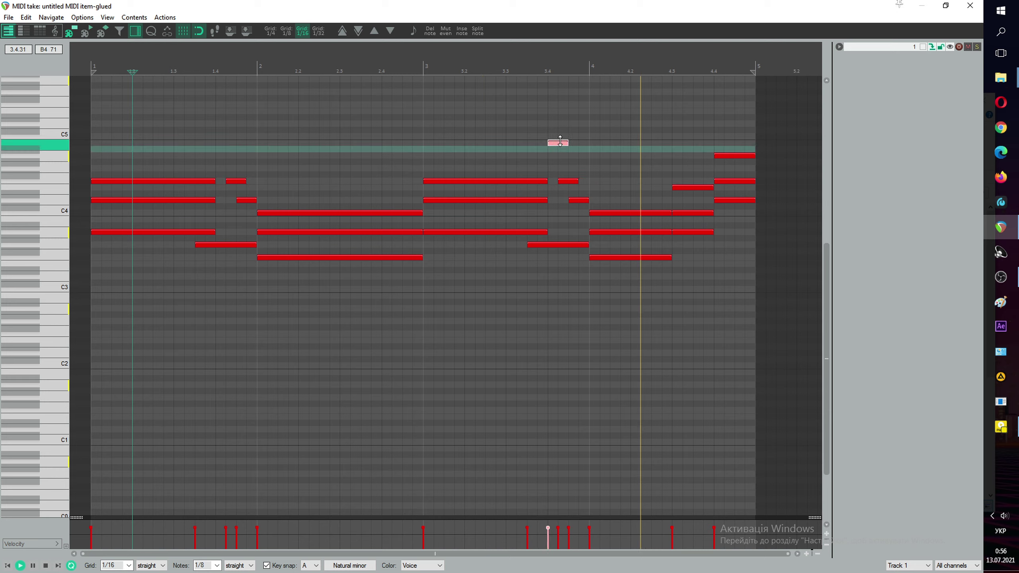
Step: Make the short note at beat 3.4 a sixteenth on A4, and add sixteenth F4 and E4 notes late in bar 2
mouse_move(558, 143)
mouse_down()
mouse_move(561, 179)
mouse_move(559, 155)
mouse_up()
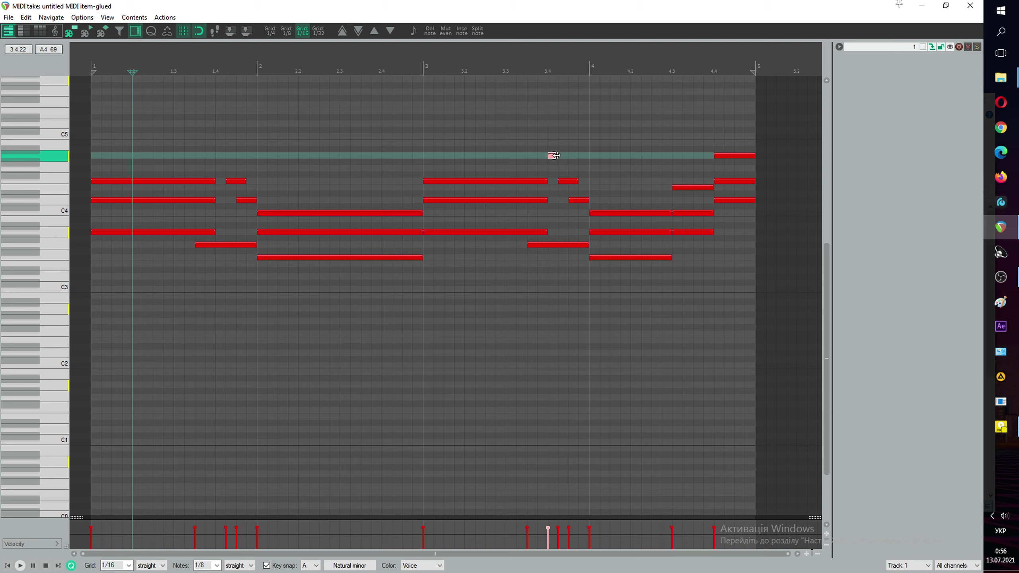
key(space)
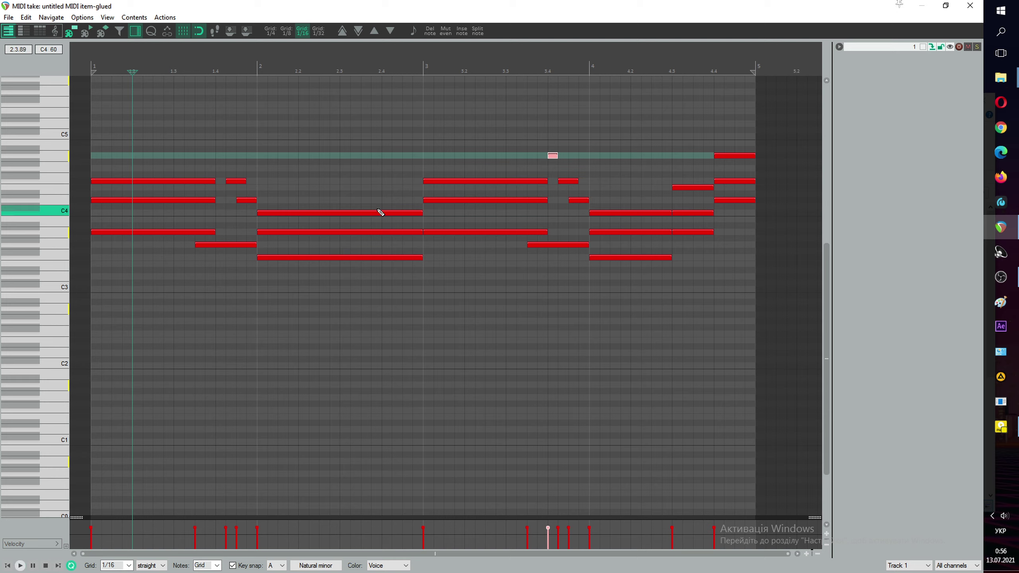
click(373, 194)
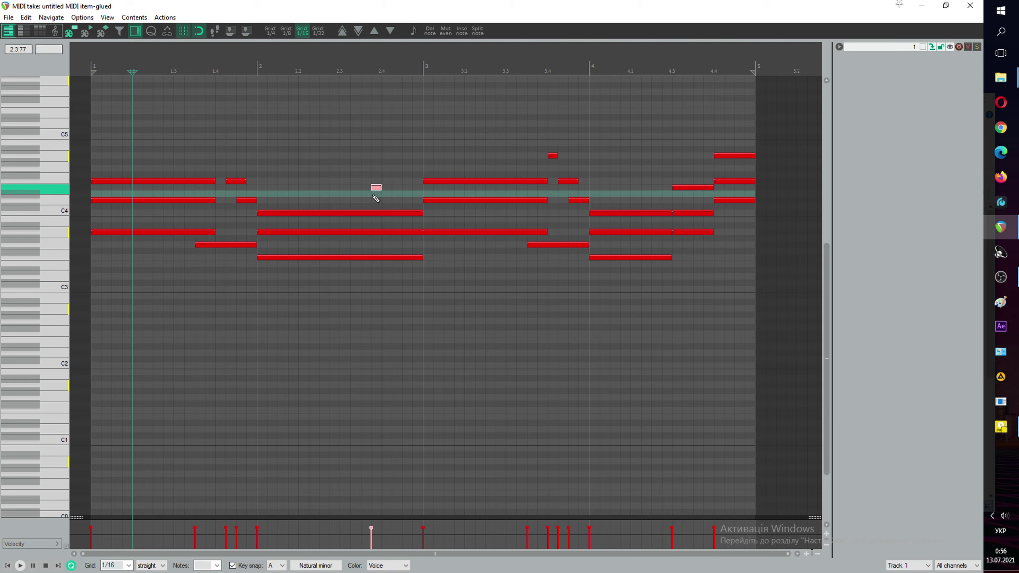
click(353, 181)
key(space)
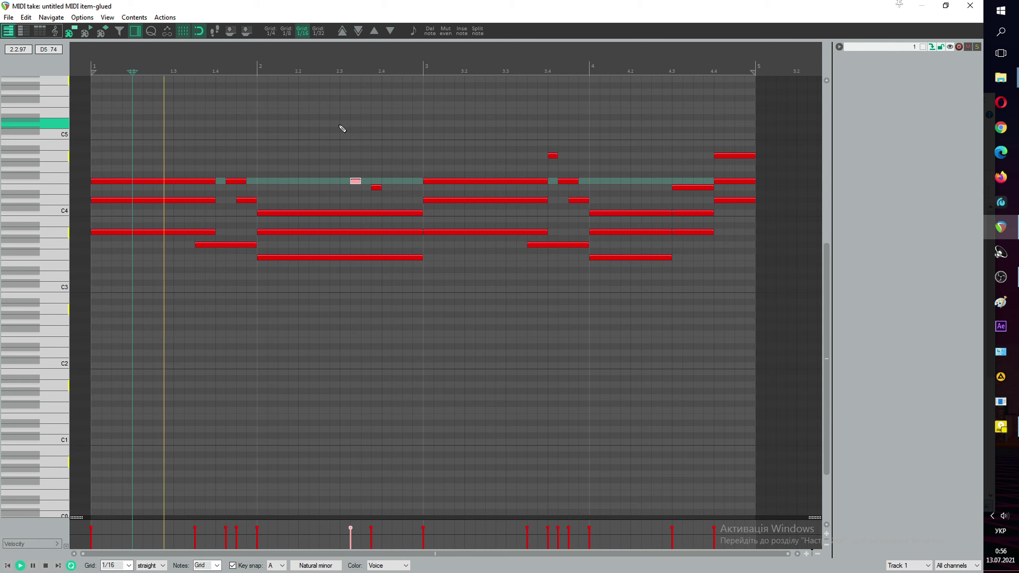
scroll(361, 171, up, 2)
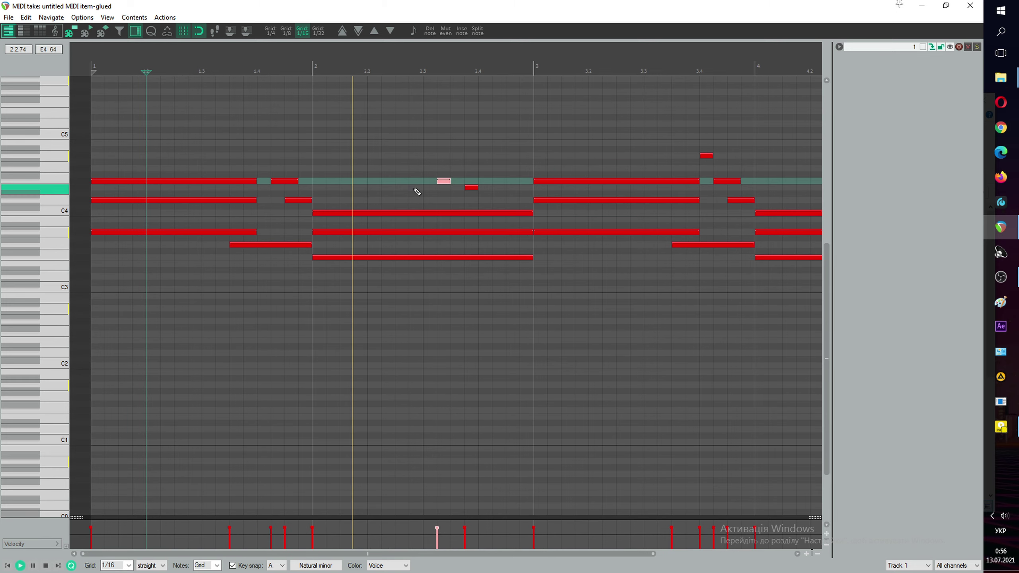
key(space)
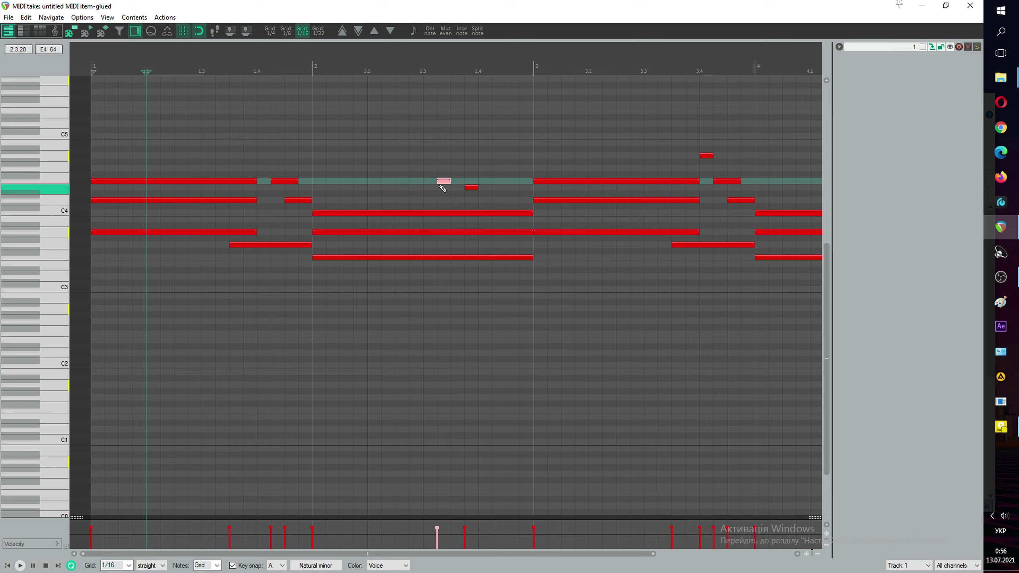
Step: Rework the two short notes late in bar 2 into an eighth-long E4 and a sixteenth D4, and play them back
drag(460, 182, 473, 200)
click(471, 189)
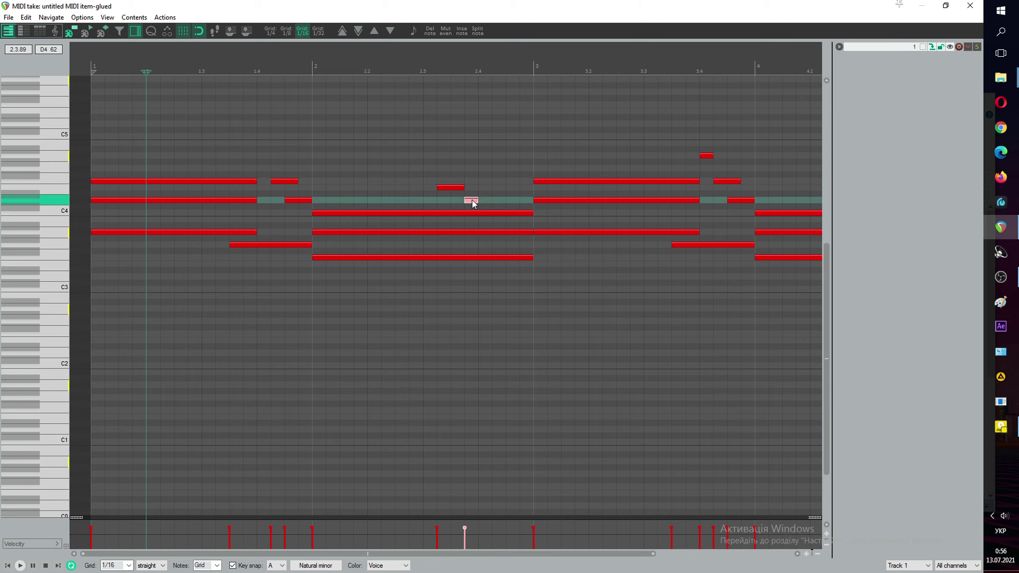
click(450, 188)
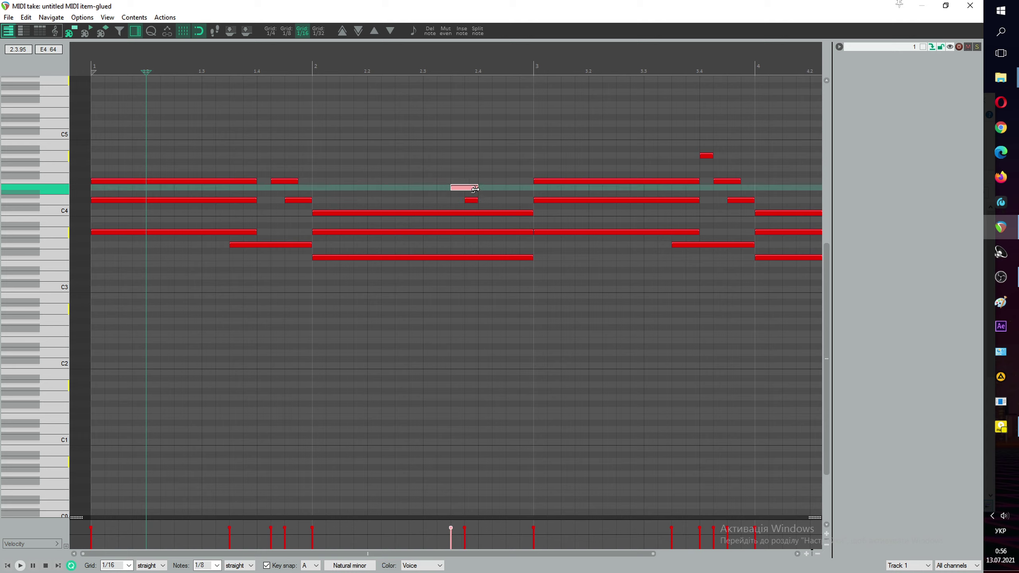
key(space)
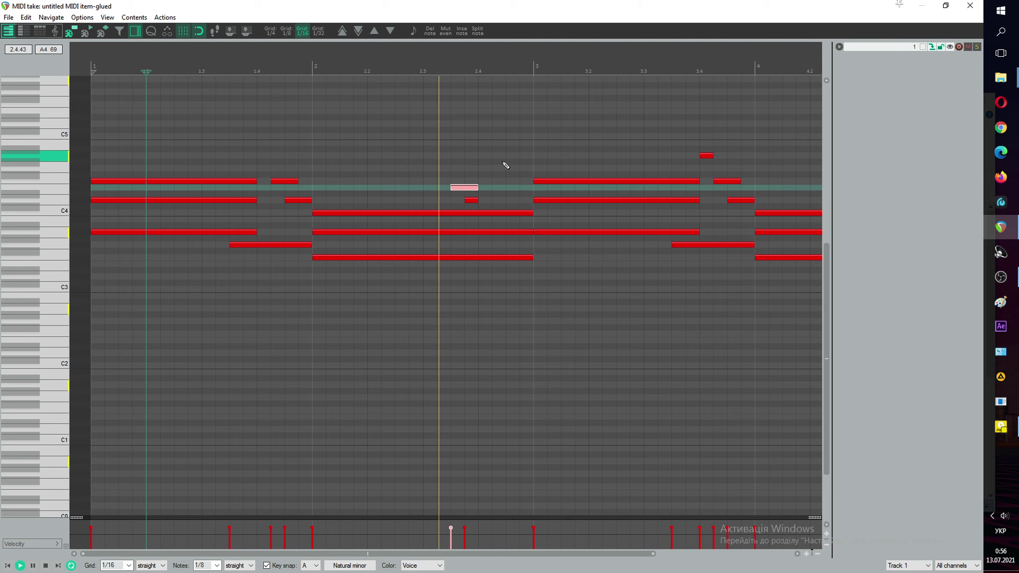
key(space)
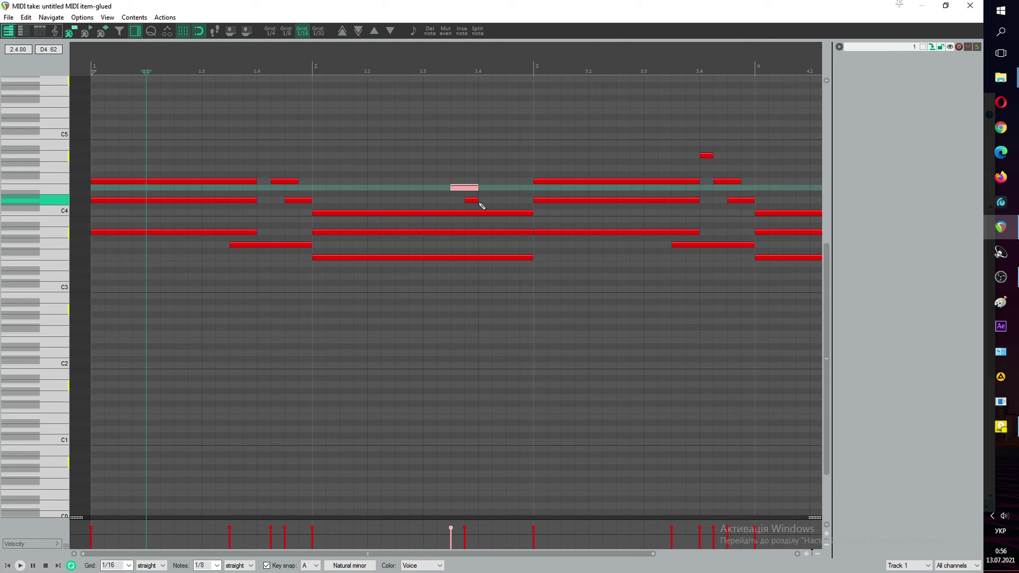
Step: Extend the short D4 in bar 2 to a dotted eighth and add an eighth-long G4 ending at bar 3, and play back
drag(475, 202, 495, 202)
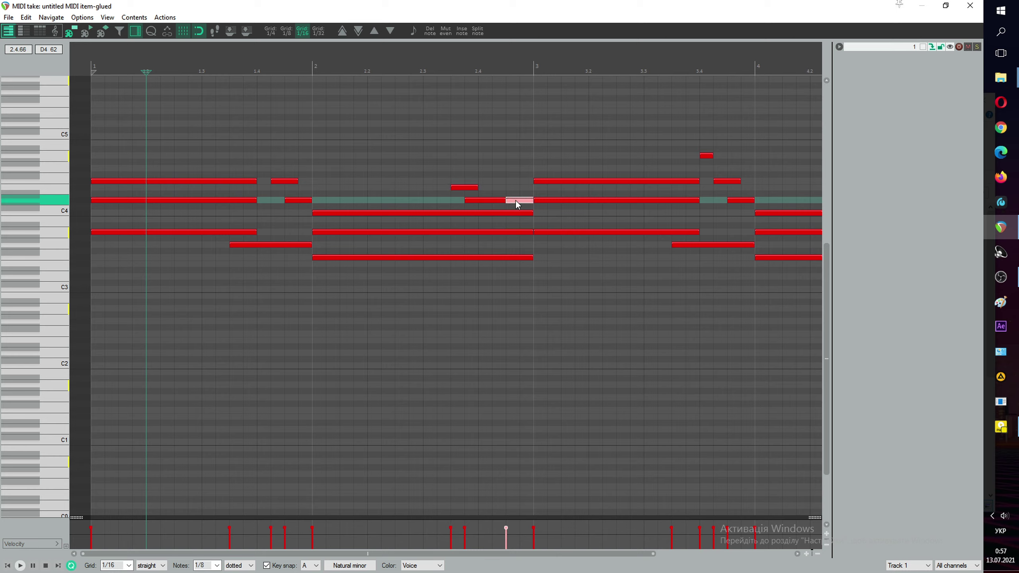
drag(516, 201, 520, 174)
key(space)
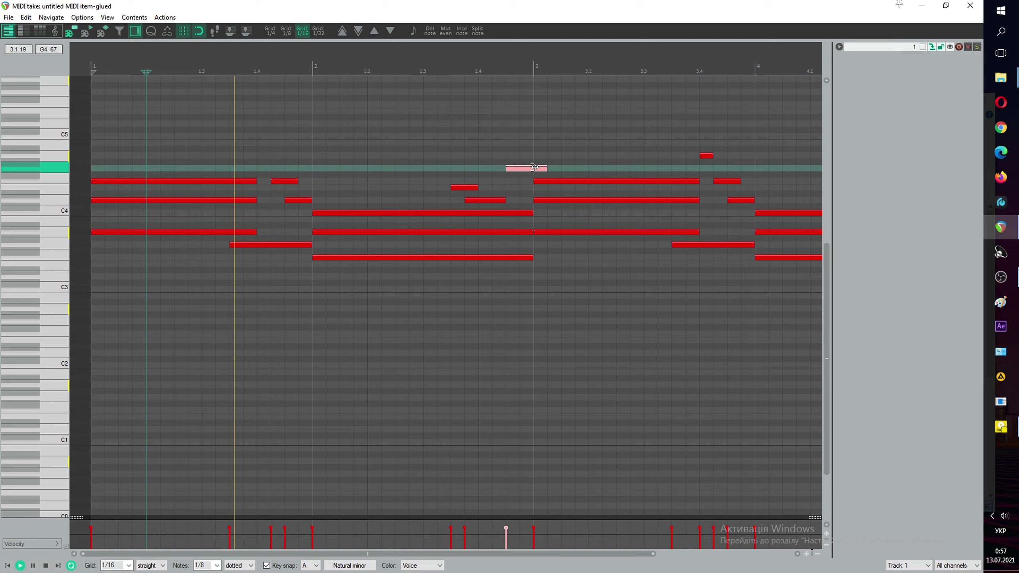
key(space)
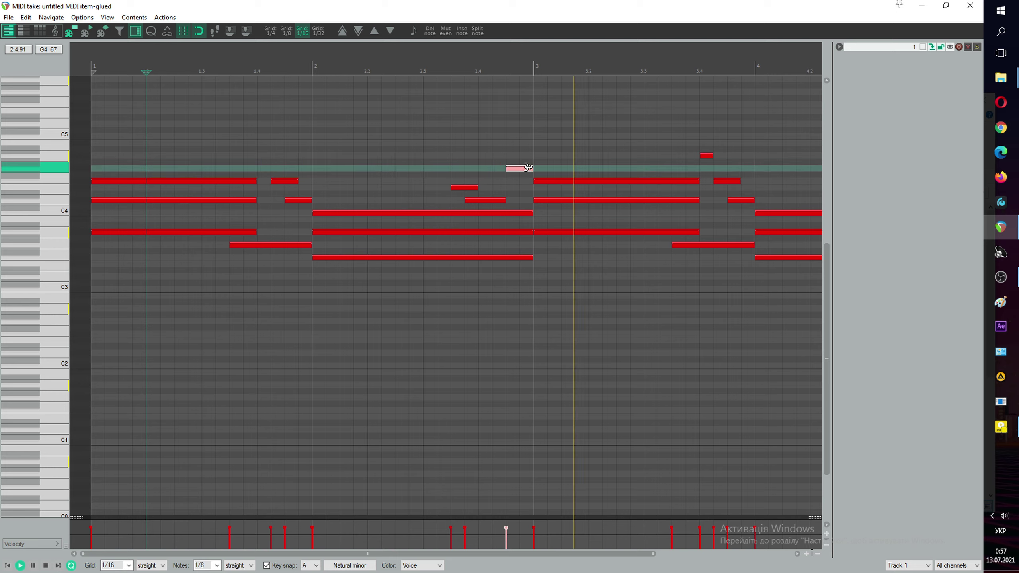
scroll(527, 166, down, 3)
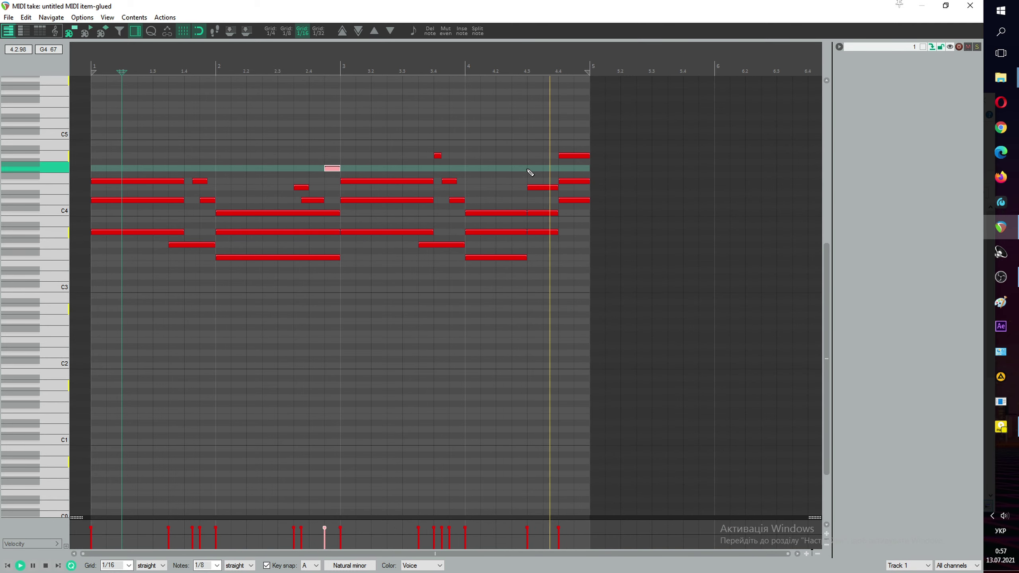
Step: Close the MIDI editor and insert the Dram Grupa track template below the melody track
click(970, 5)
click(296, 221)
right_click(253, 218)
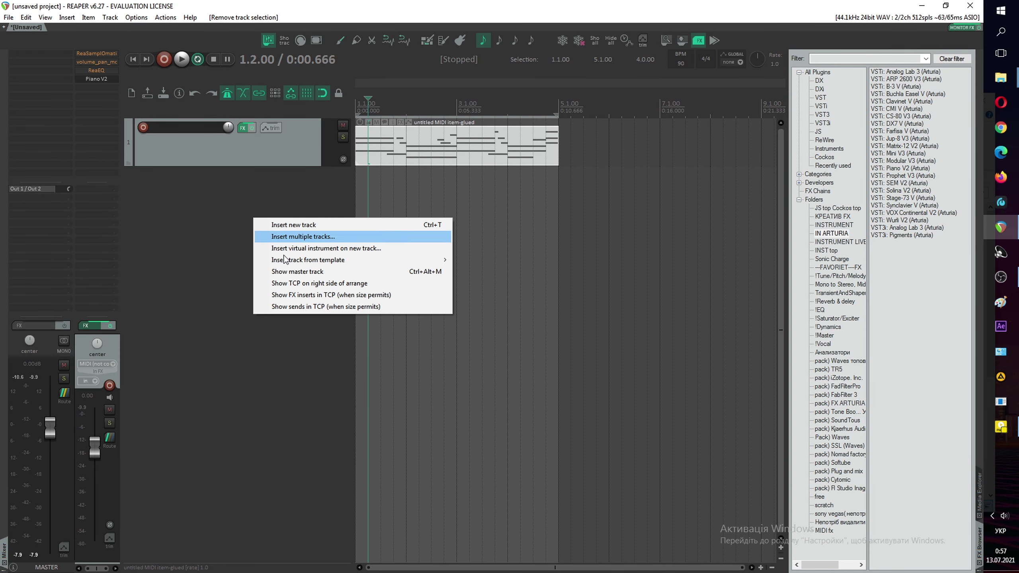
mouse_move(379, 260)
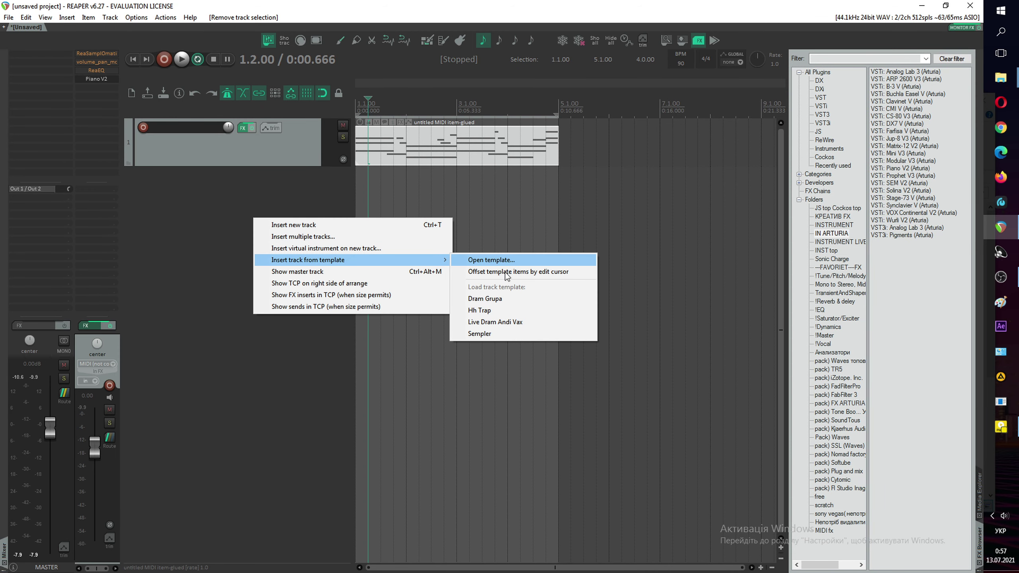
click(498, 298)
click(269, 200)
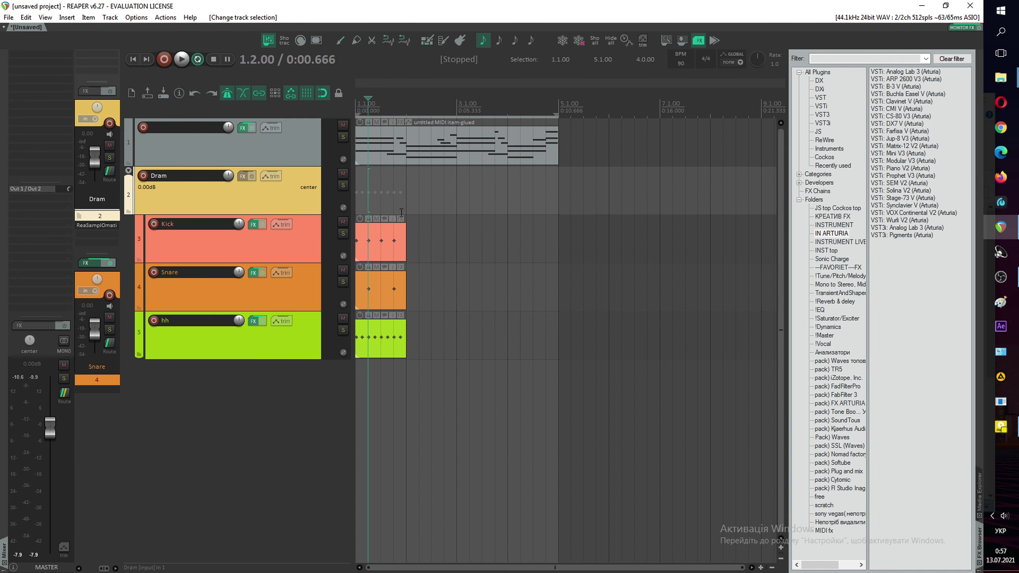
Step: Duplicate the Kick, Snare and hh items three times to fill four bars, and narrow the track controls
drag(419, 233, 372, 341)
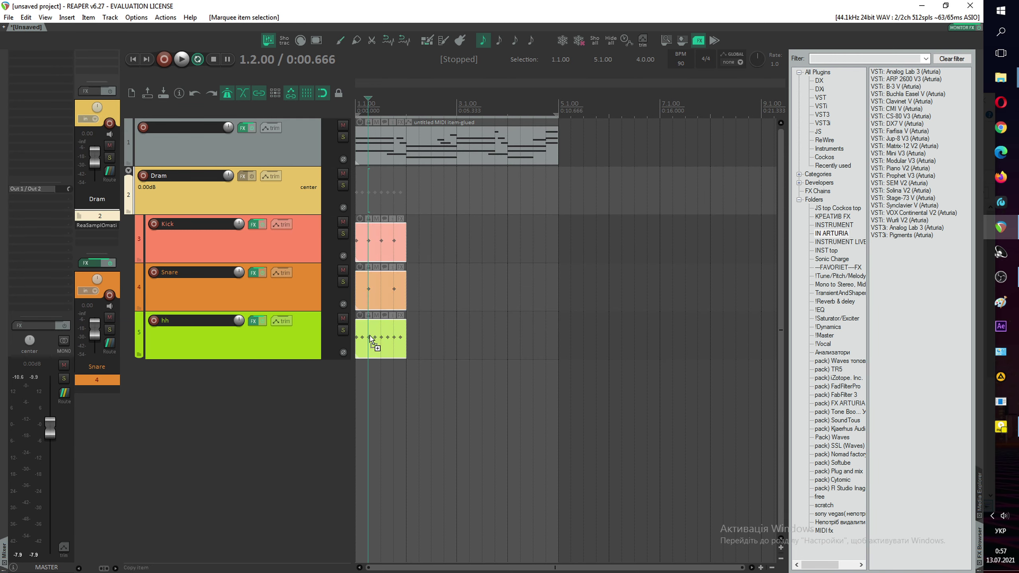
key(ctrl+d)
key(ctrl+d)
key(ctrl+d)
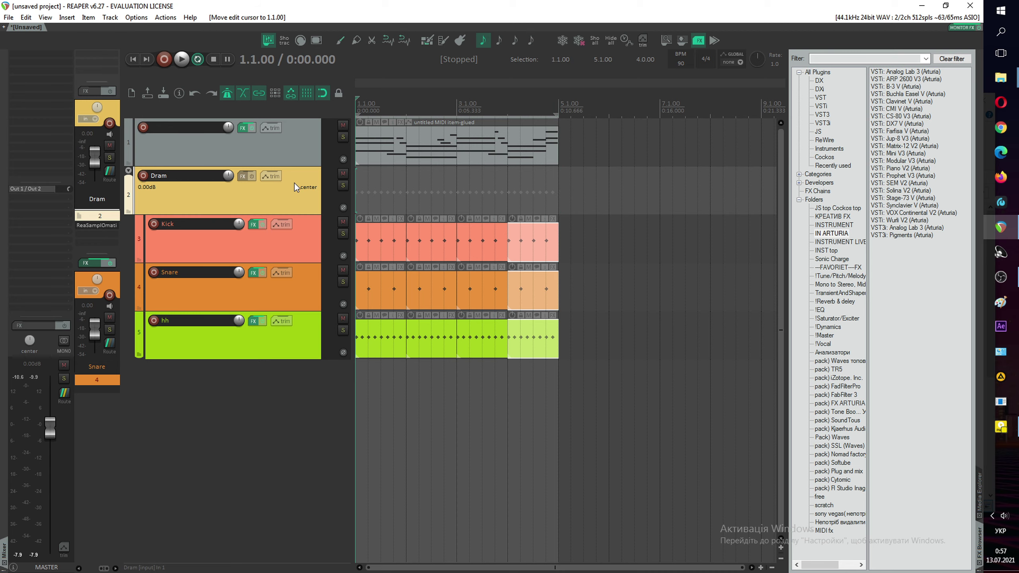
key(F7)
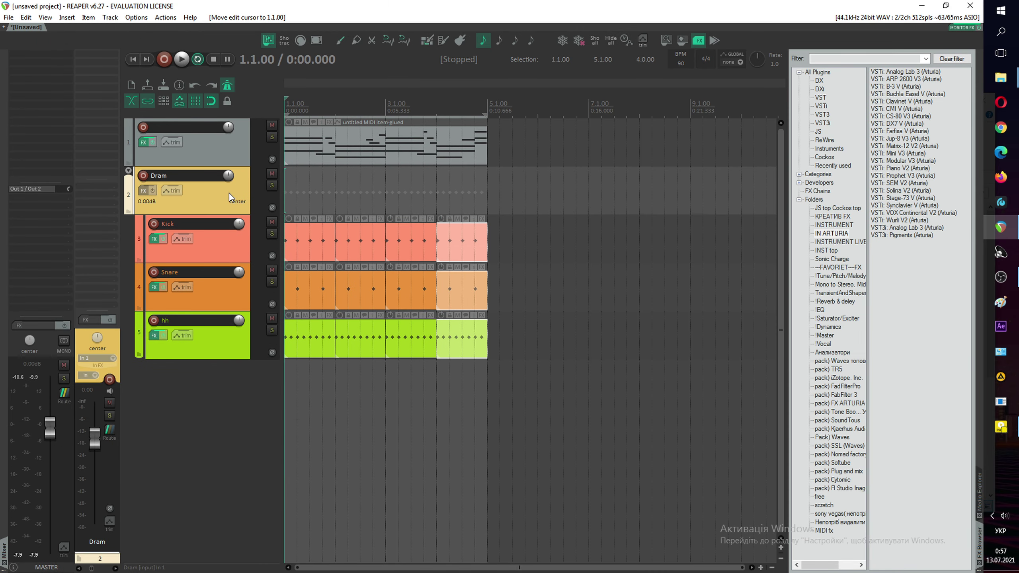
scroll(243, 225, up, 3)
Step: Browse the sample library to the _(WAVs)_Snares folder within the Drum Hits of the Origin Sound Lo-Fi Cuts pack
click(245, 233)
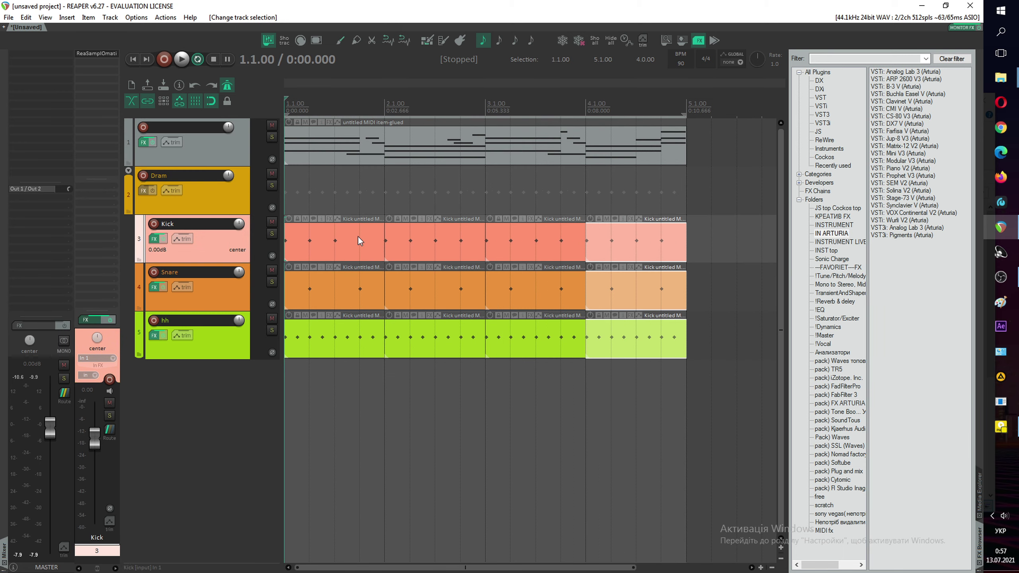
click(717, 42)
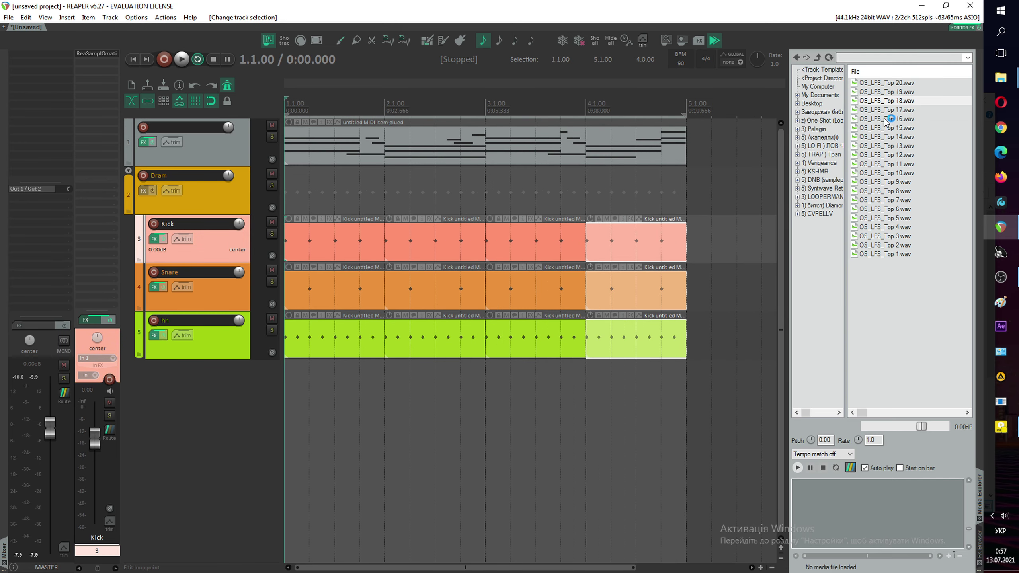
click(818, 58)
click(818, 58)
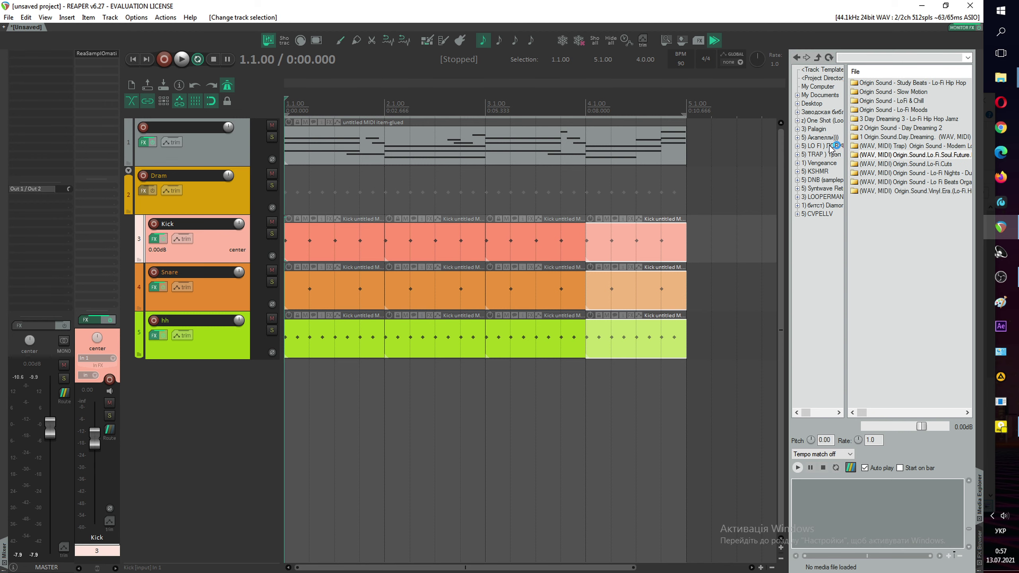
double_click(921, 164)
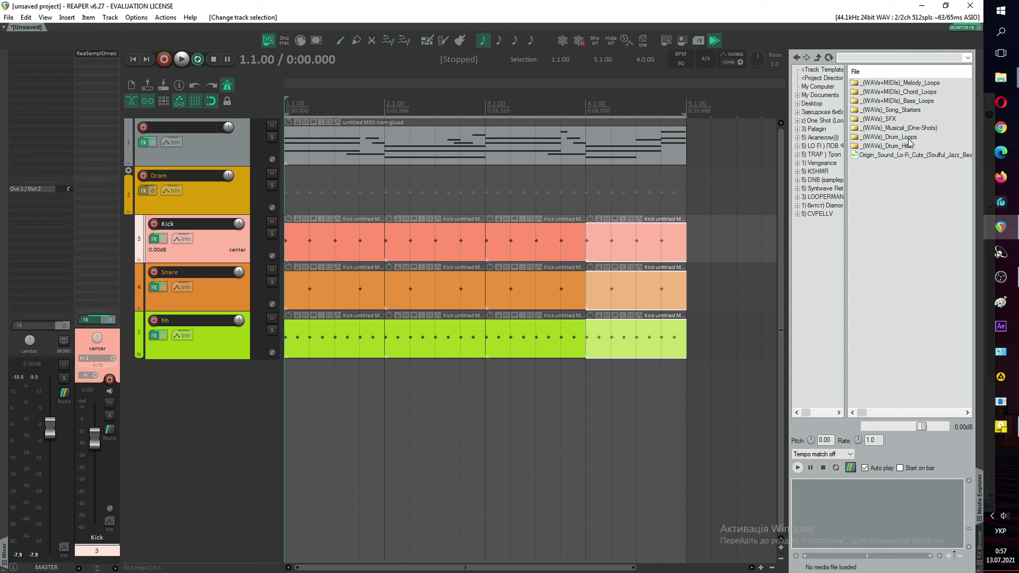
double_click(901, 147)
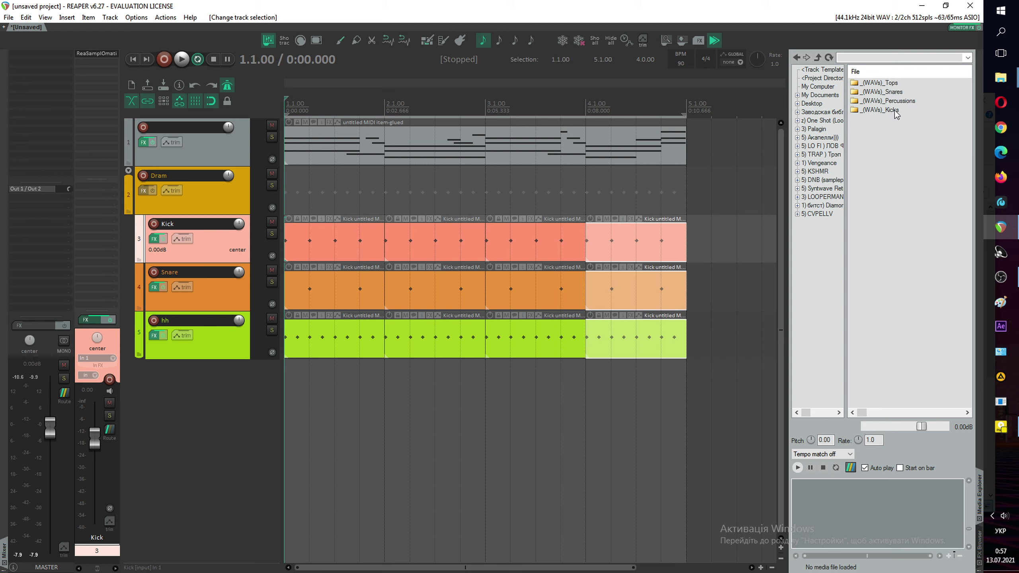
double_click(894, 94)
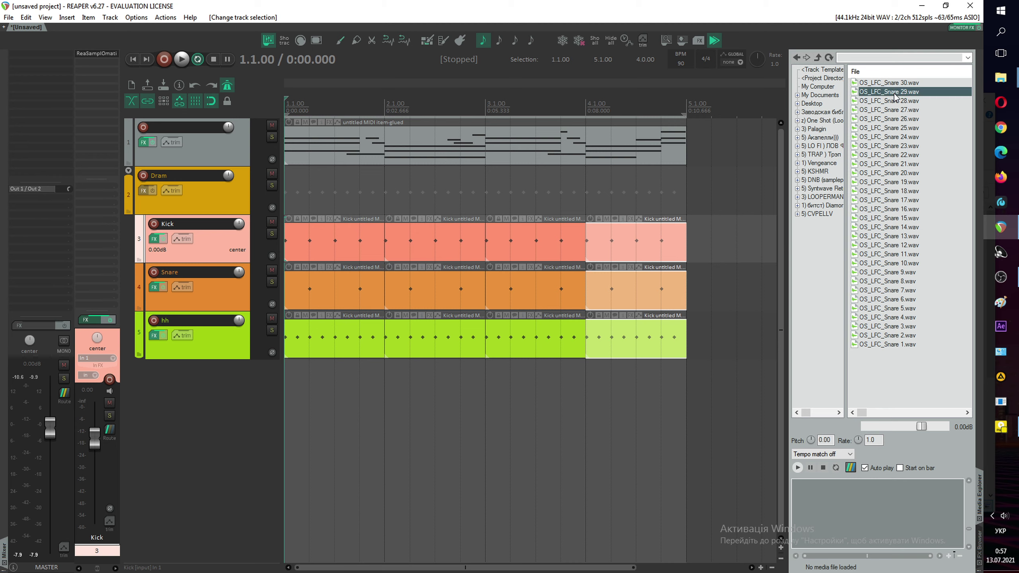
Step: Audition snare samples from the OS_LFC_Snare set, comparing numbers 26 to 29 with several lower-numbered ones
click(890, 119)
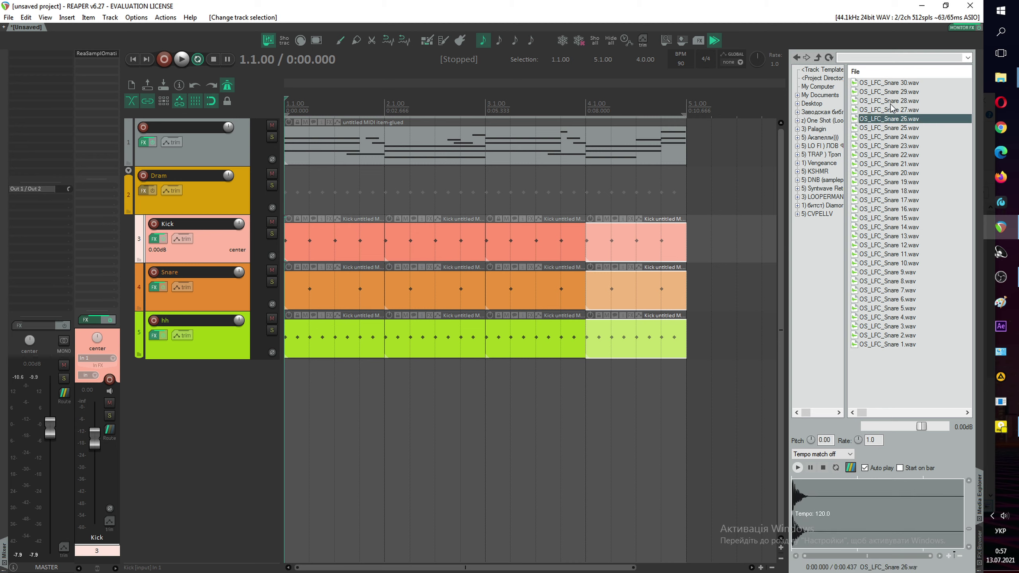
click(890, 101)
click(891, 209)
key(Down)
key(Down)
key(Down)
key(Down)
key(Down)
key(Down)
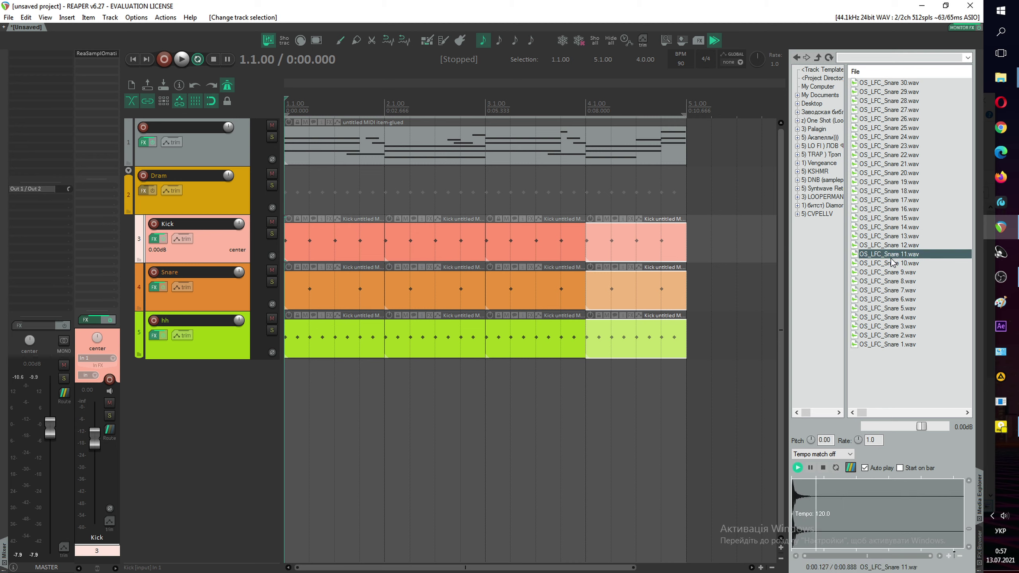
key(Down)
key(Down)
key(Down)
click(887, 101)
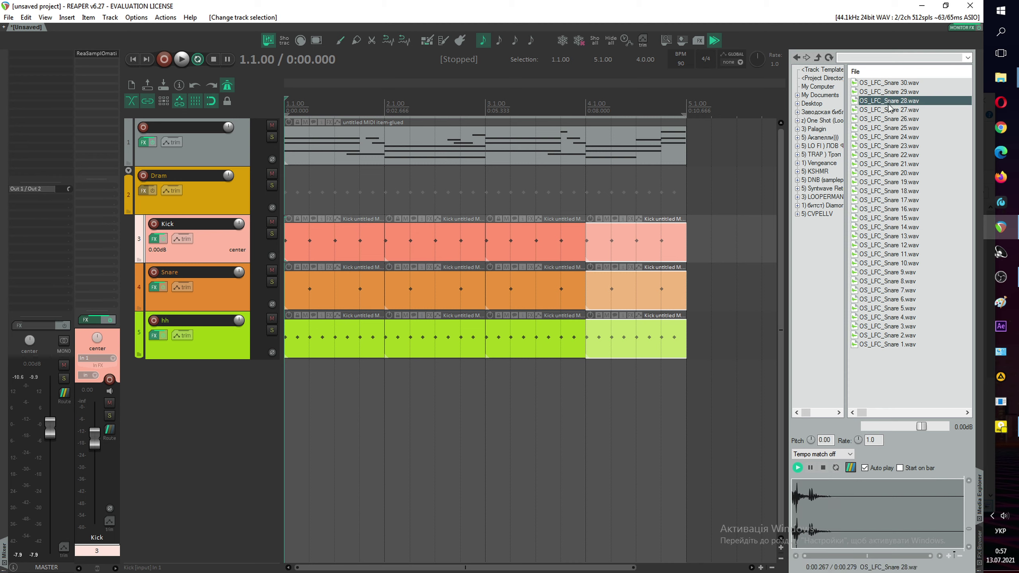
click(890, 109)
click(895, 92)
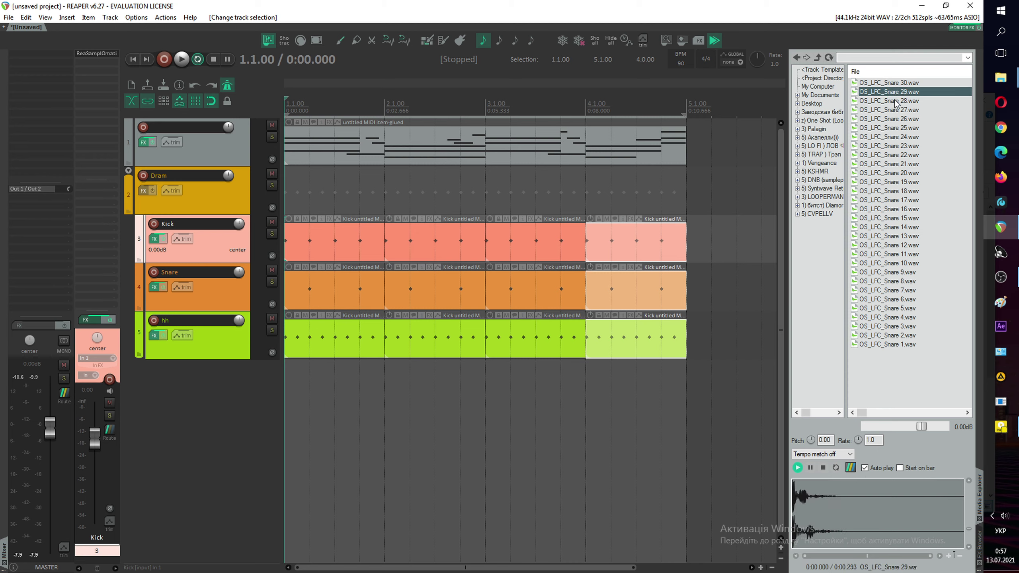
Step: Load OS_LFC_Snare 29.wav into the ReaSamplOmatic5000 sampler on the Snare track and close the sampler window
click(215, 280)
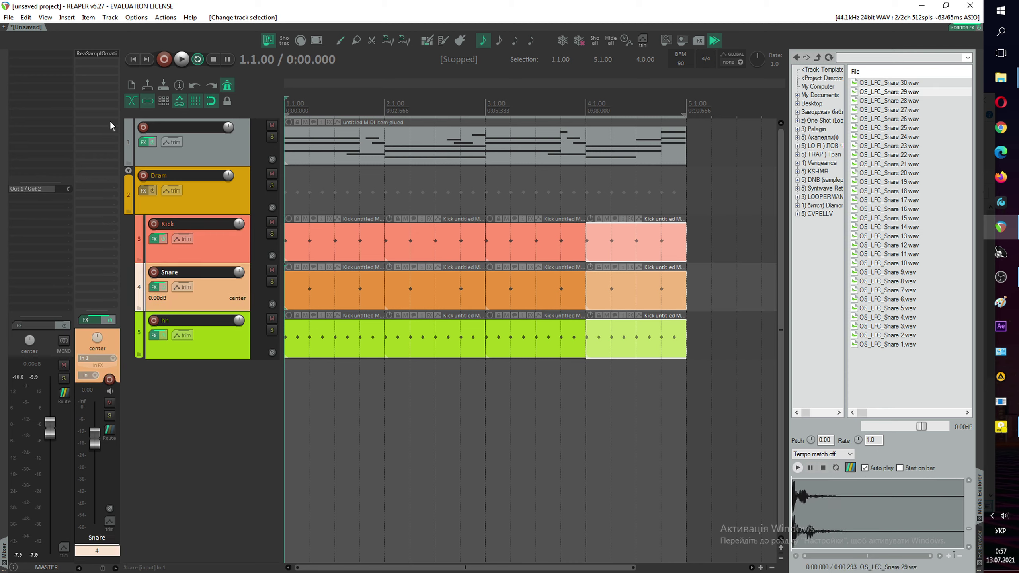
click(99, 55)
drag(880, 94, 736, 129)
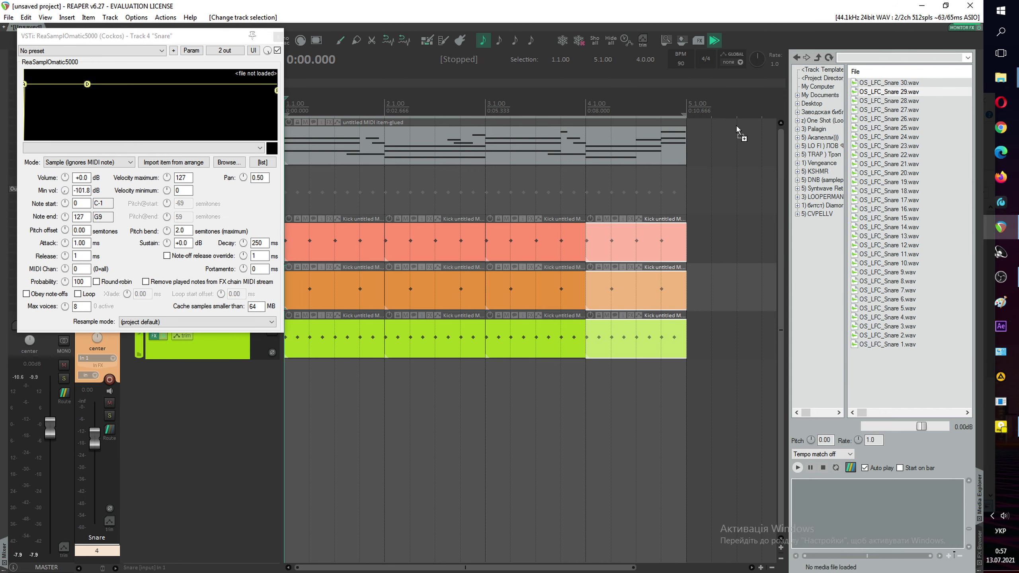
drag(128, 116, 134, 115)
click(277, 36)
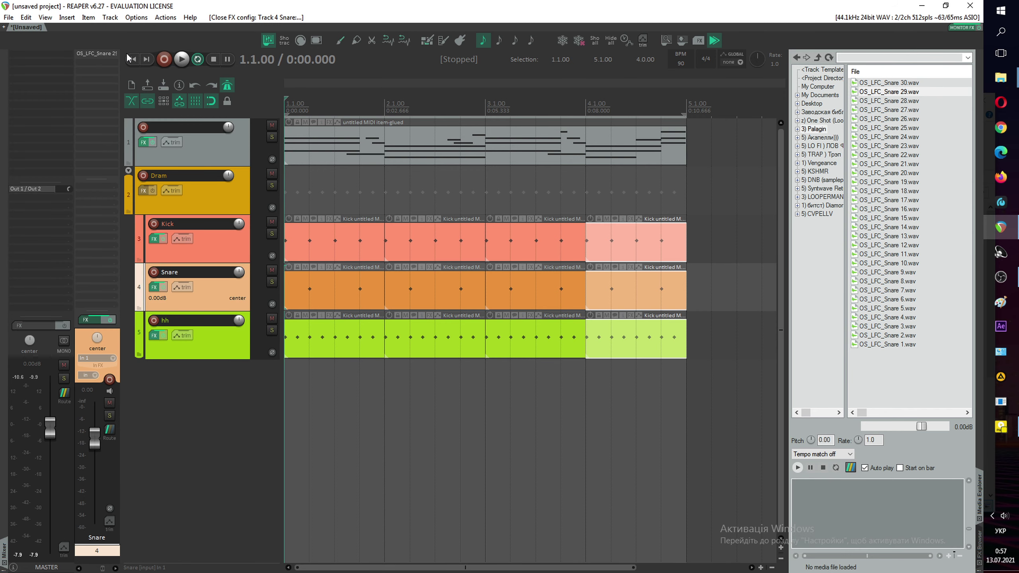
Step: Play back the beat, paste a copy of the Snare track below the original, and select the copy's first item
key(space)
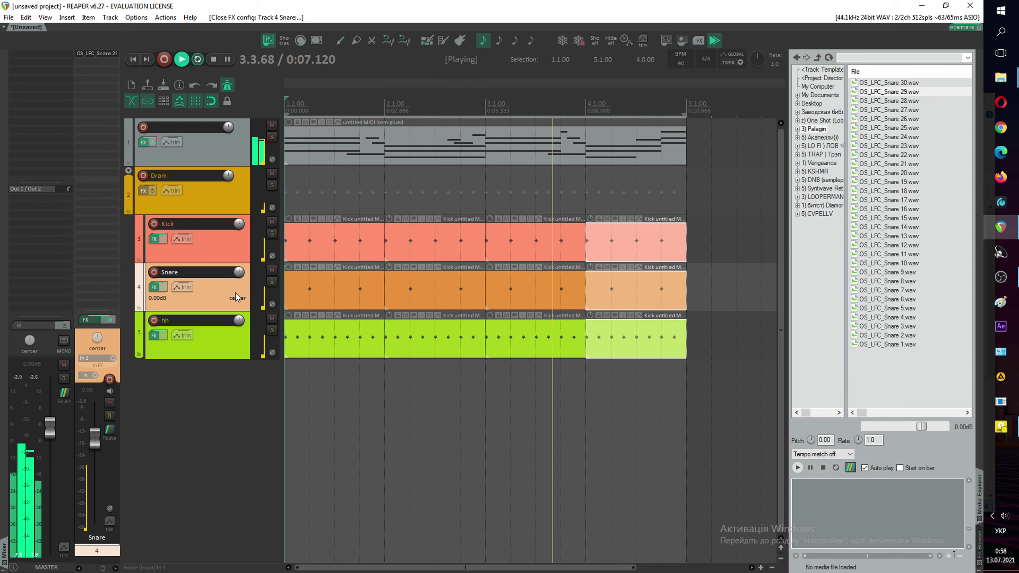
key(ctrl+v)
click(329, 336)
key(space)
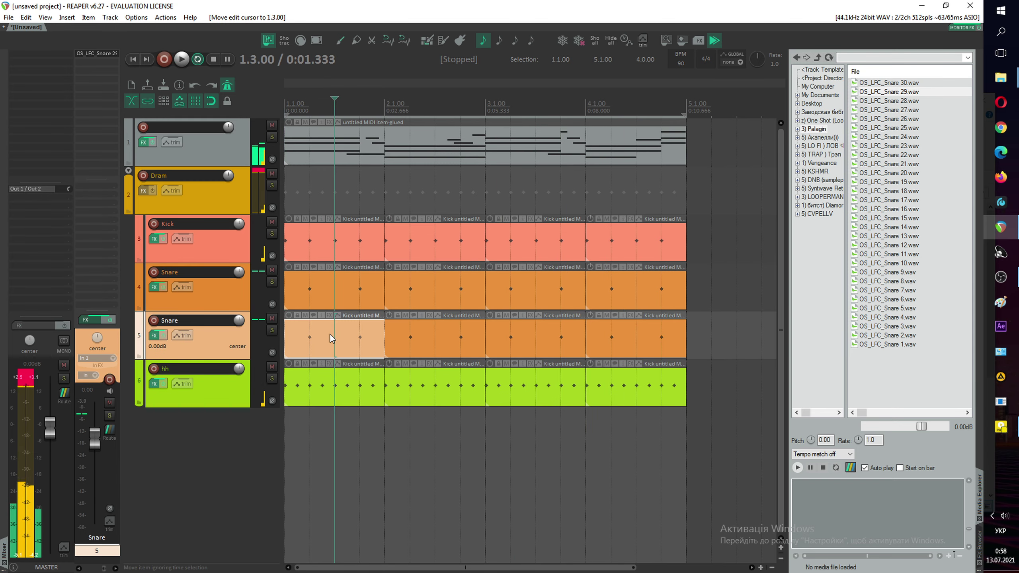
Step: Delete the copied Snare track's items in bars 3 and 4 and glue its content into one four-bar item
double_click(330, 336)
key(Escape)
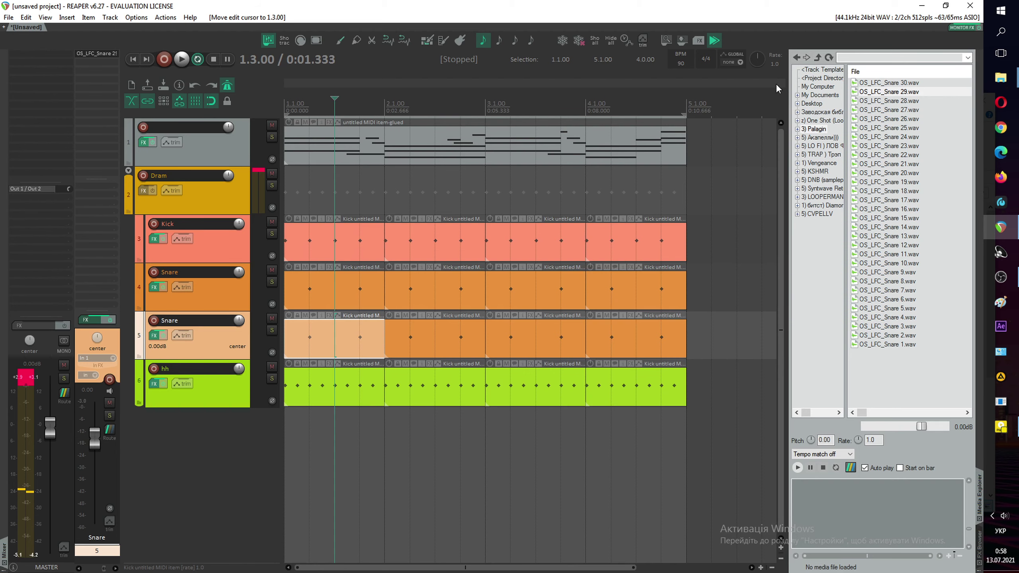
click(498, 344)
key(Delete)
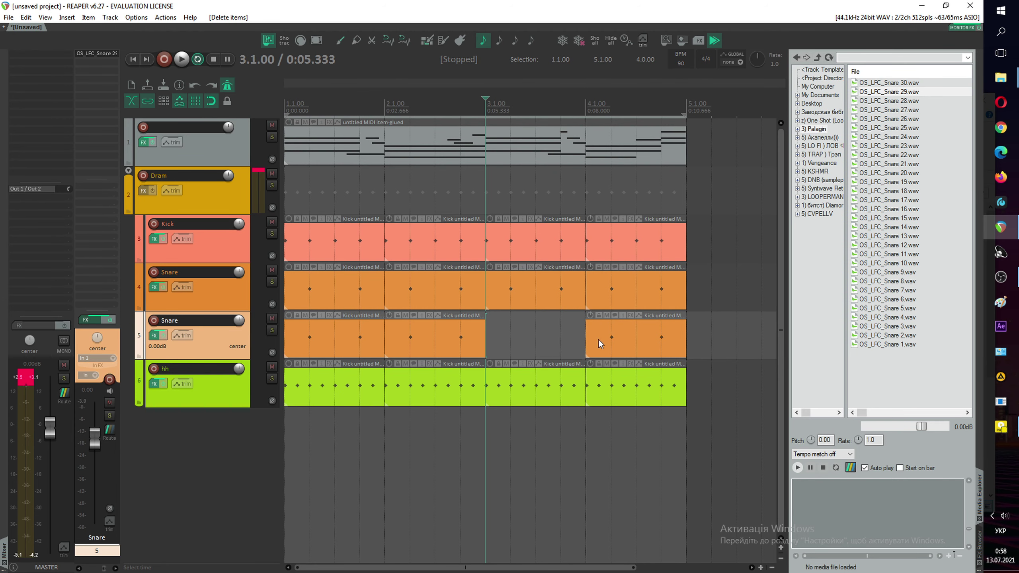
click(597, 339)
key(Delete)
drag(504, 338, 357, 342)
click(356, 40)
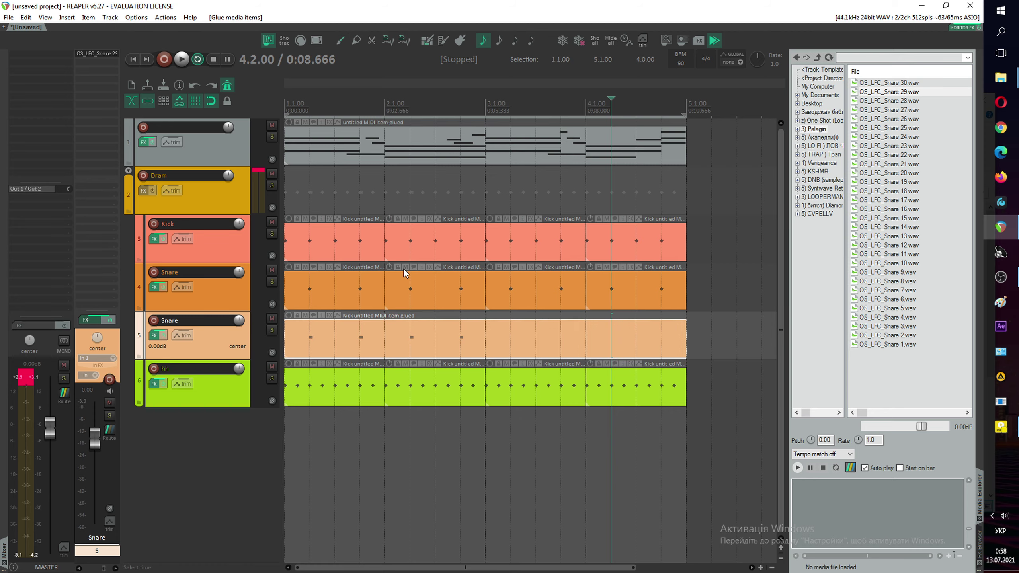
Step: Delete the first three notes of the glued snare item, keeping only the one on beat 4 of bar 2, and close the MIDI editor
double_click(470, 344)
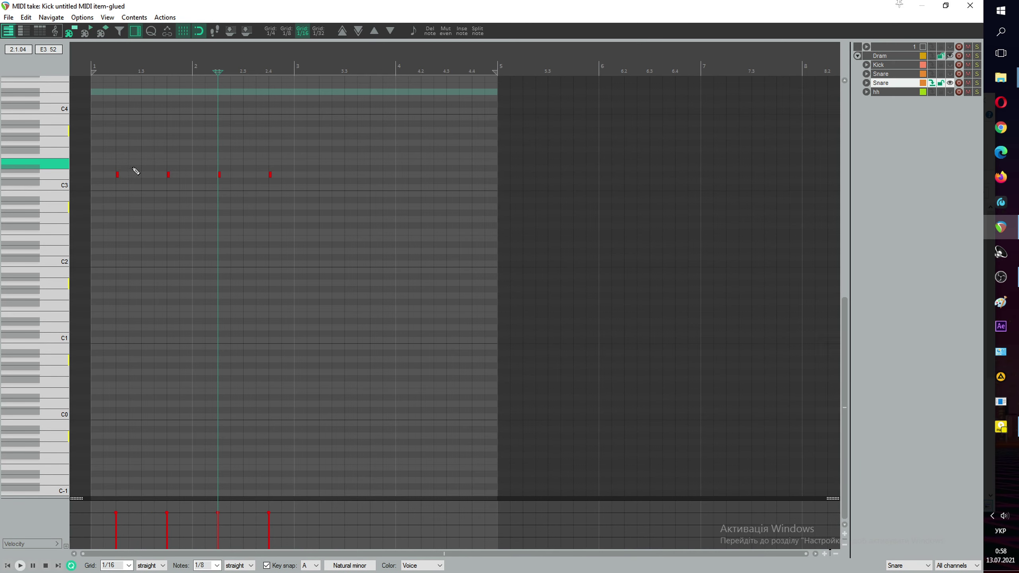
scroll(136, 171, up, 2)
double_click(194, 174)
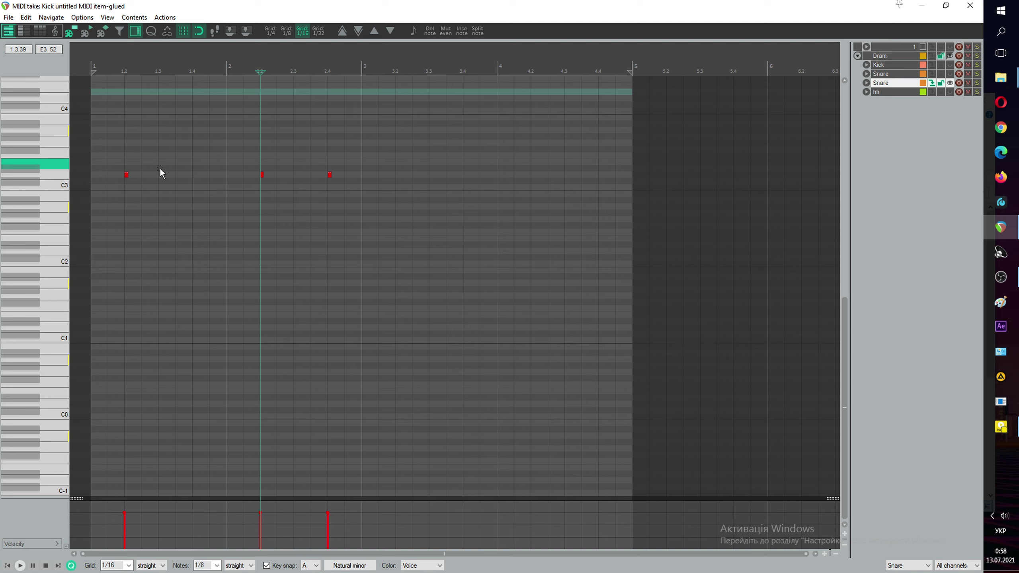
double_click(126, 175)
key(Delete)
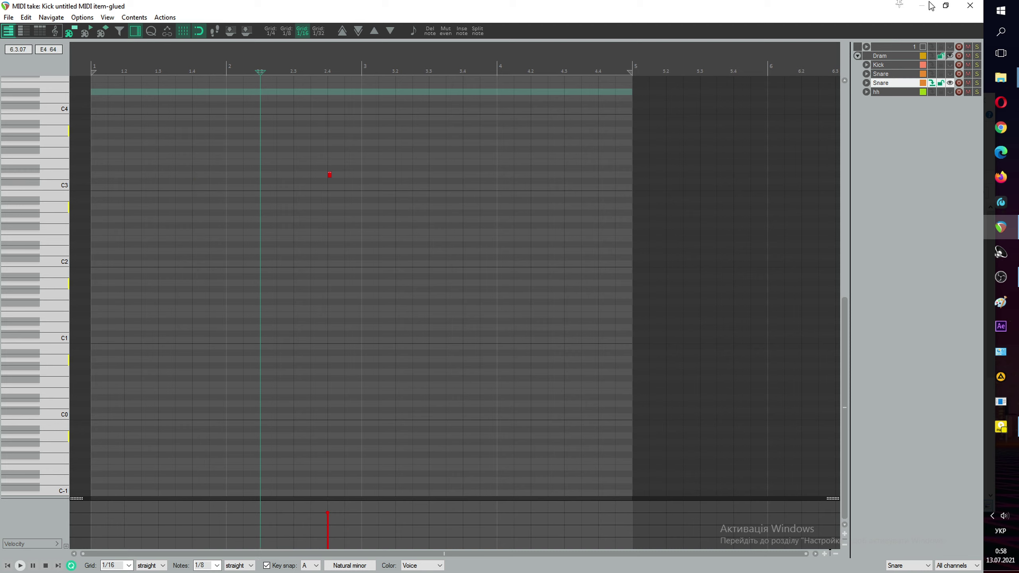
click(967, 5)
Step: Split the glued snare item at bar 3, delete its second half, and duplicate the first half over bars 3 and 4
click(486, 340)
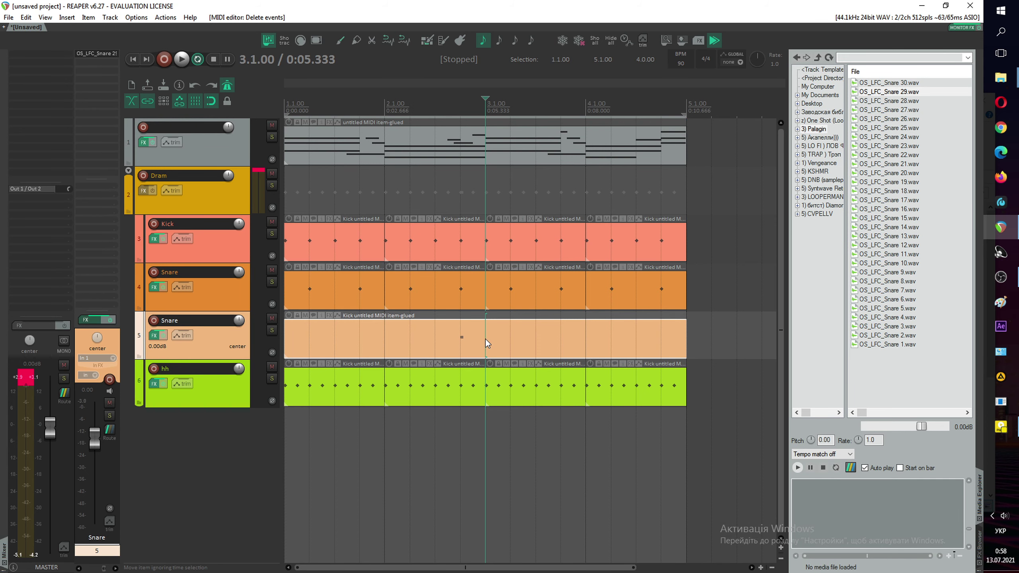
key(s)
key(Delete)
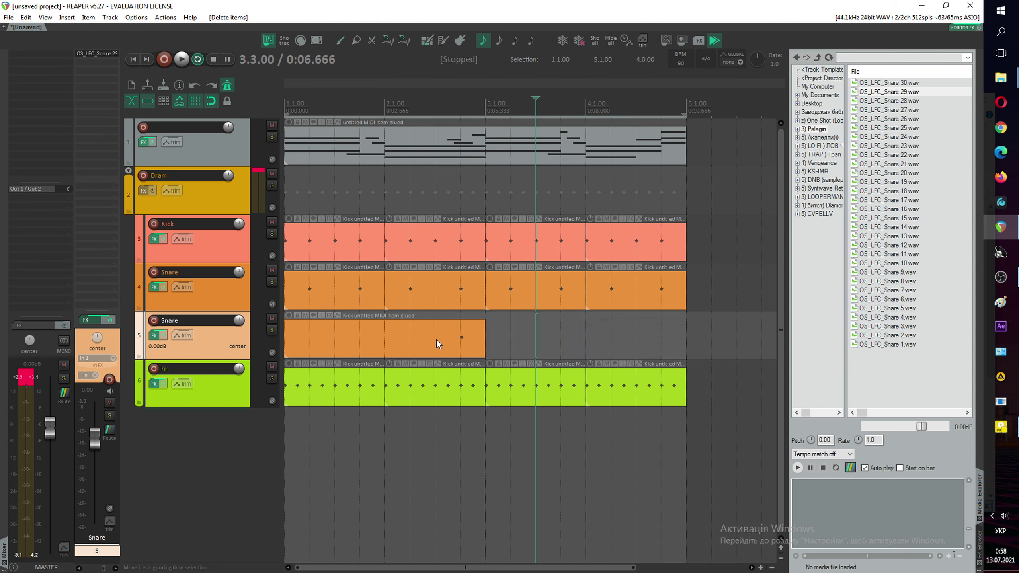
click(436, 339)
key(ctrl+d)
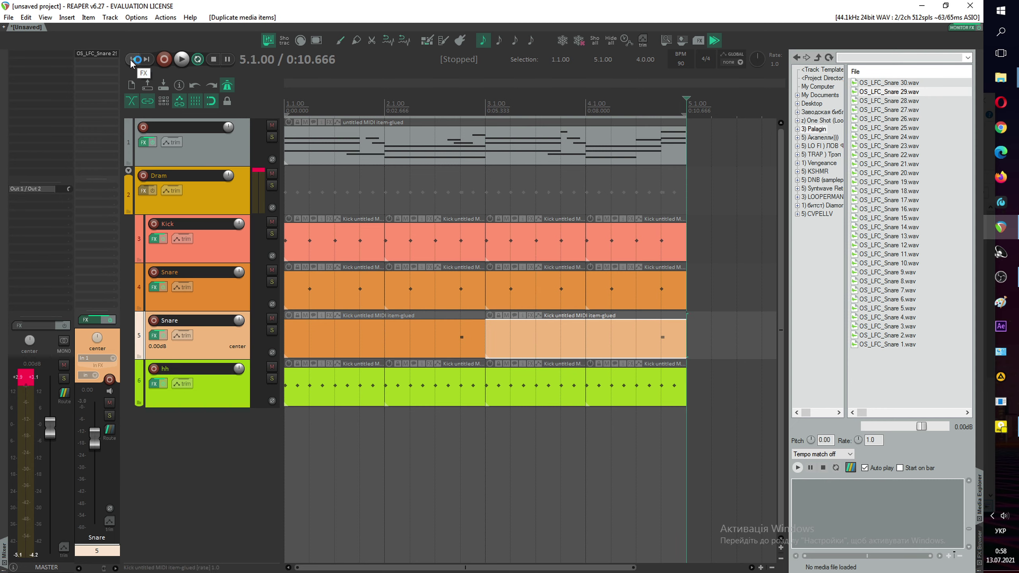
Step: Play back the beat briefly from the start and open the sampler of the copied Snare track
click(132, 61)
key(space)
key(space)
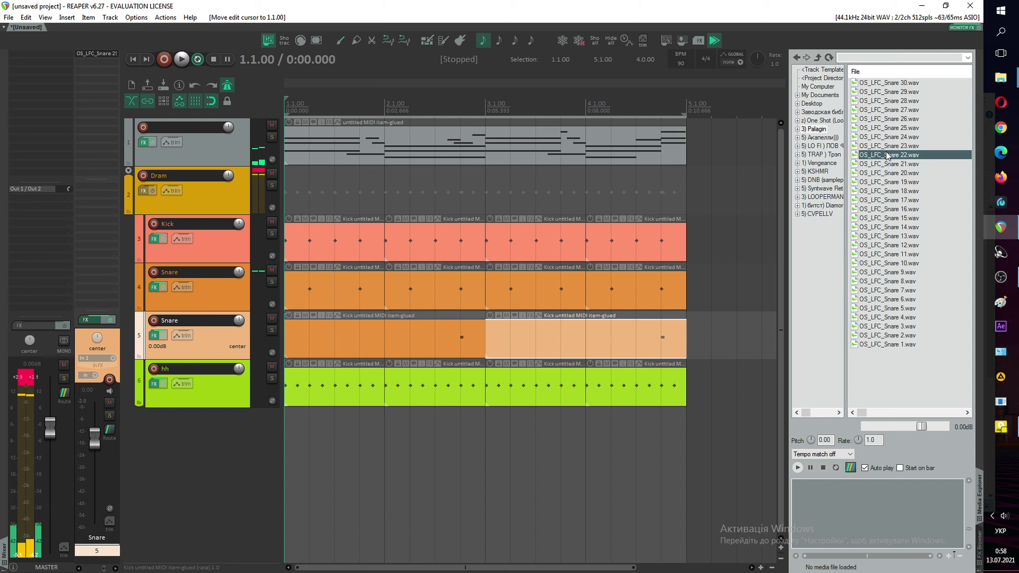
click(886, 156)
click(101, 57)
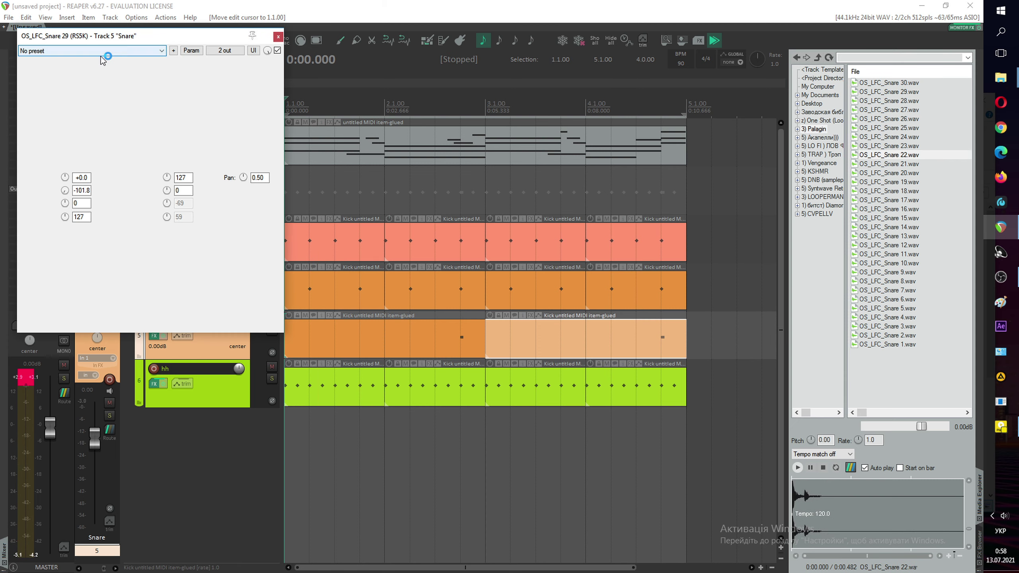
Step: Audition OS_LFC_Snare samples between numbers 17 and 1, comparing 13 to 9 again, and dismiss the Universal Control window
click(890, 200)
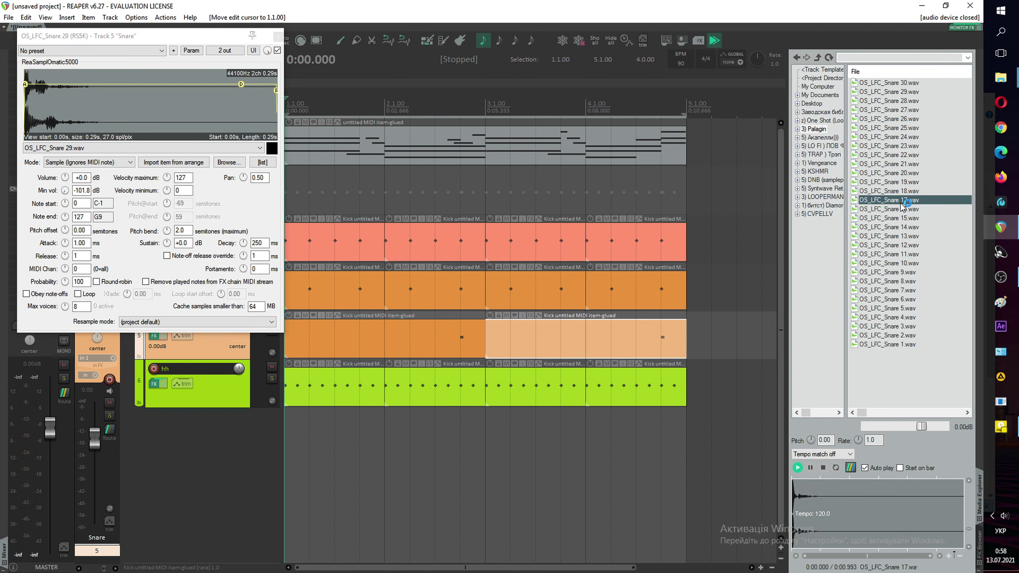
click(889, 220)
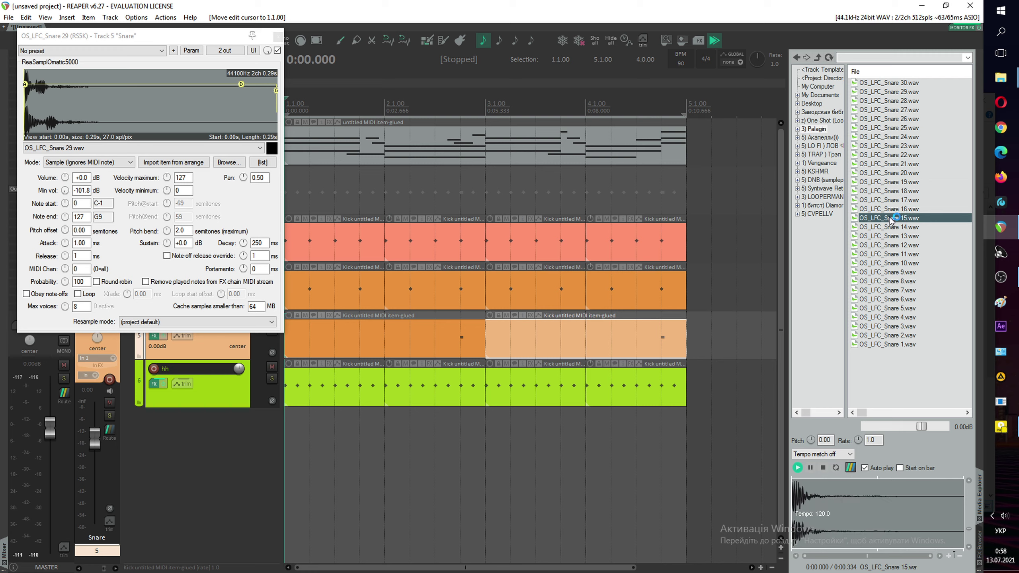
click(892, 236)
click(891, 263)
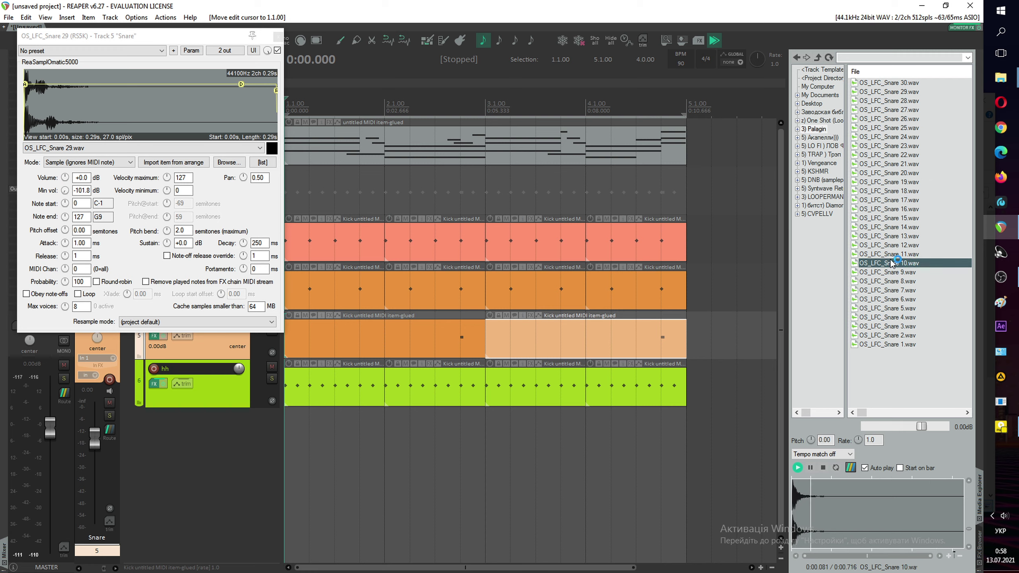
click(890, 272)
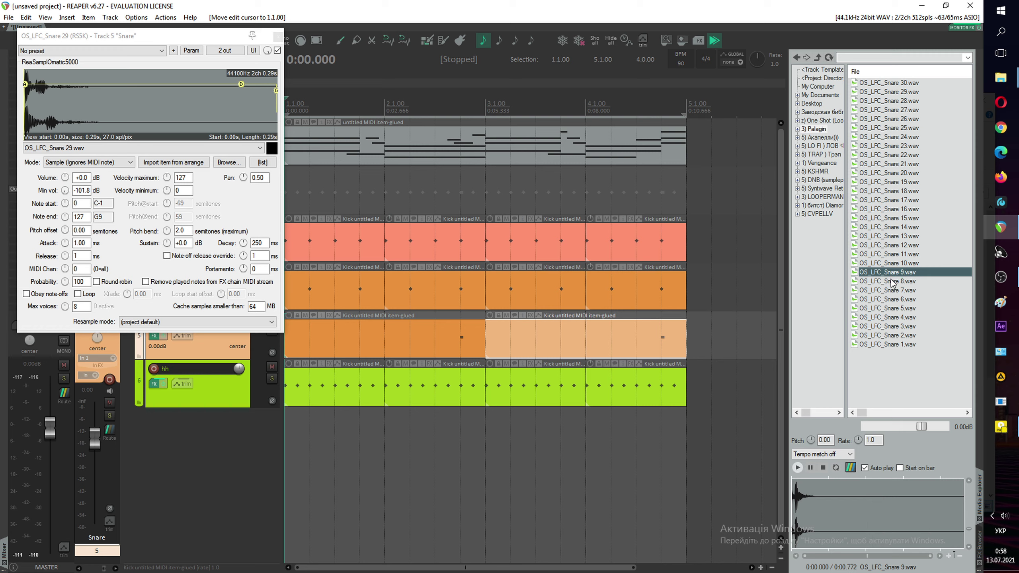
click(891, 281)
click(890, 311)
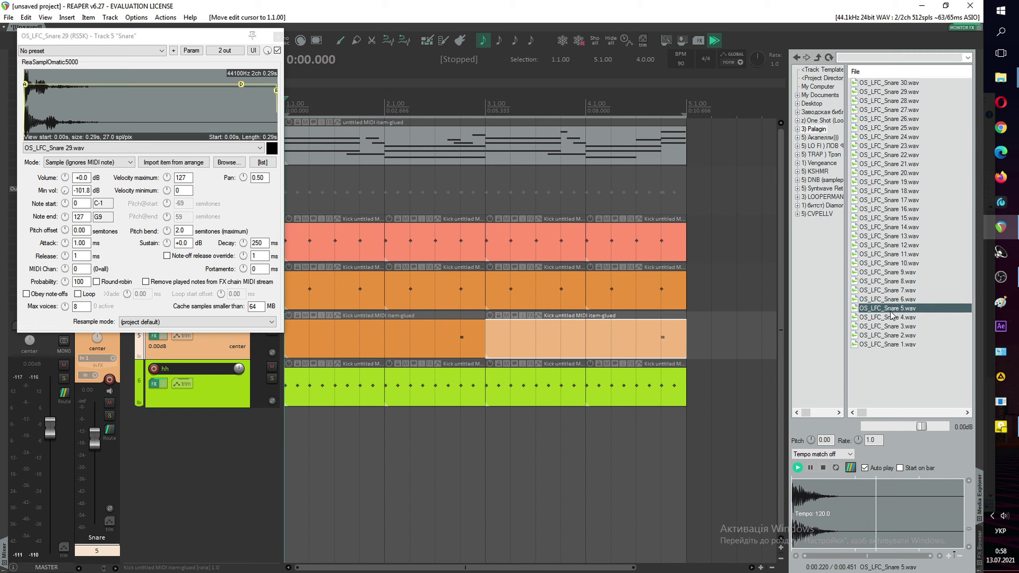
click(887, 290)
click(893, 299)
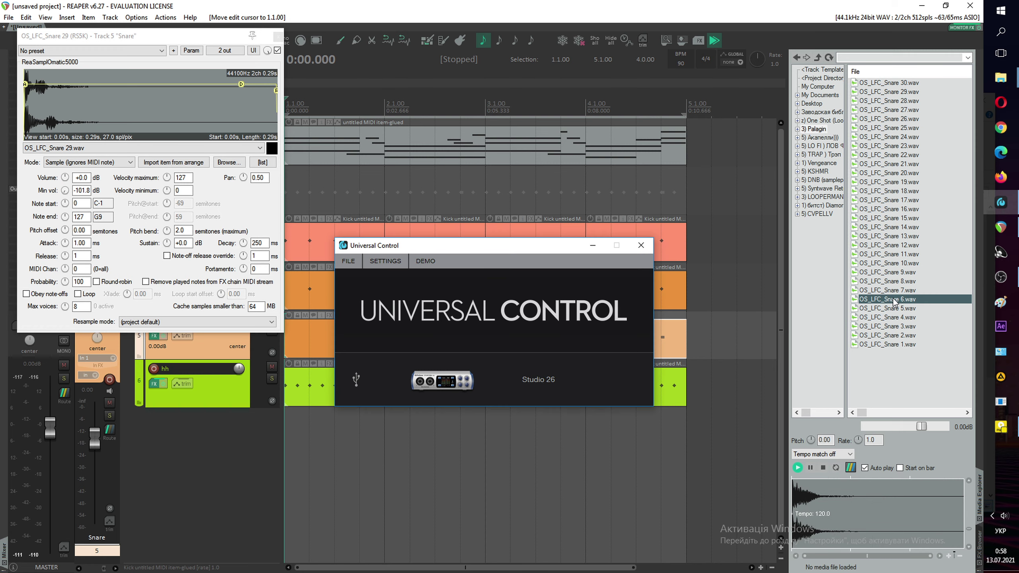
click(641, 245)
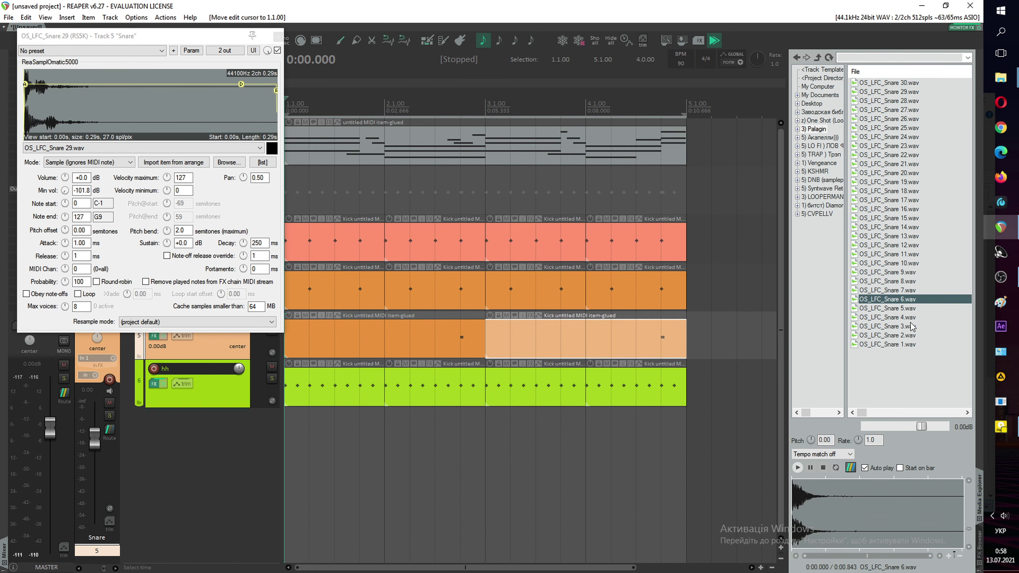
click(886, 326)
click(882, 336)
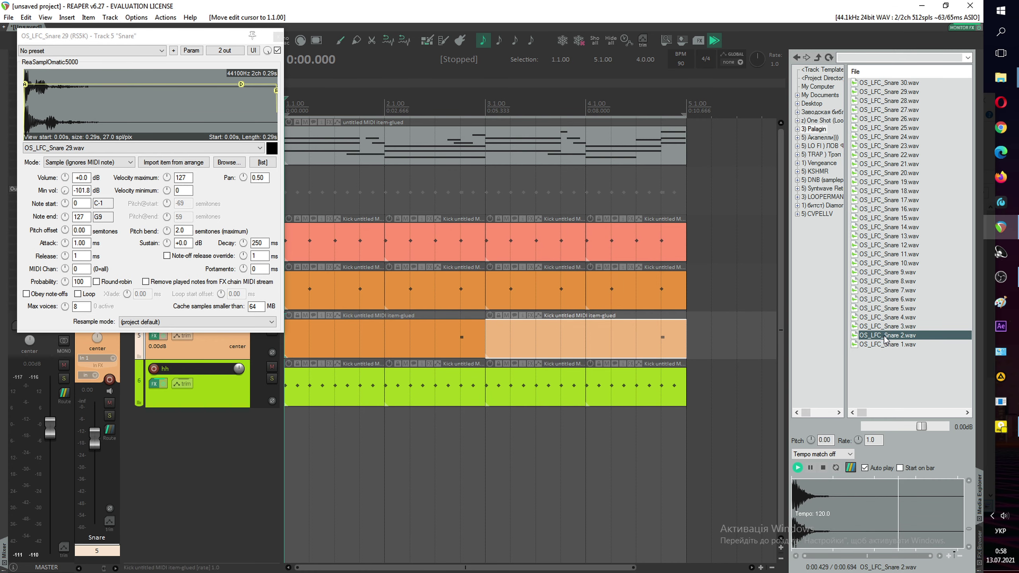
click(888, 344)
click(888, 236)
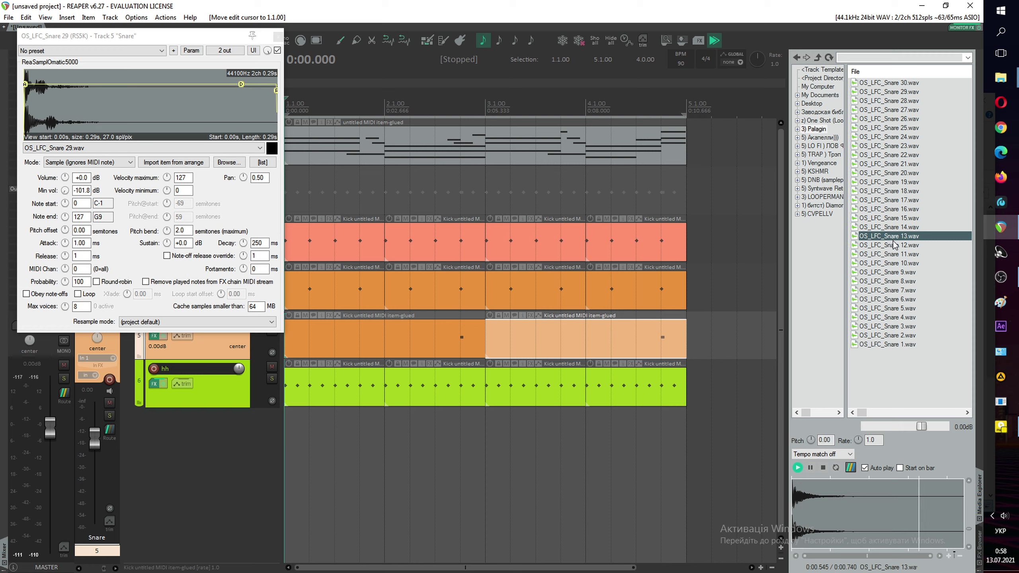
click(894, 246)
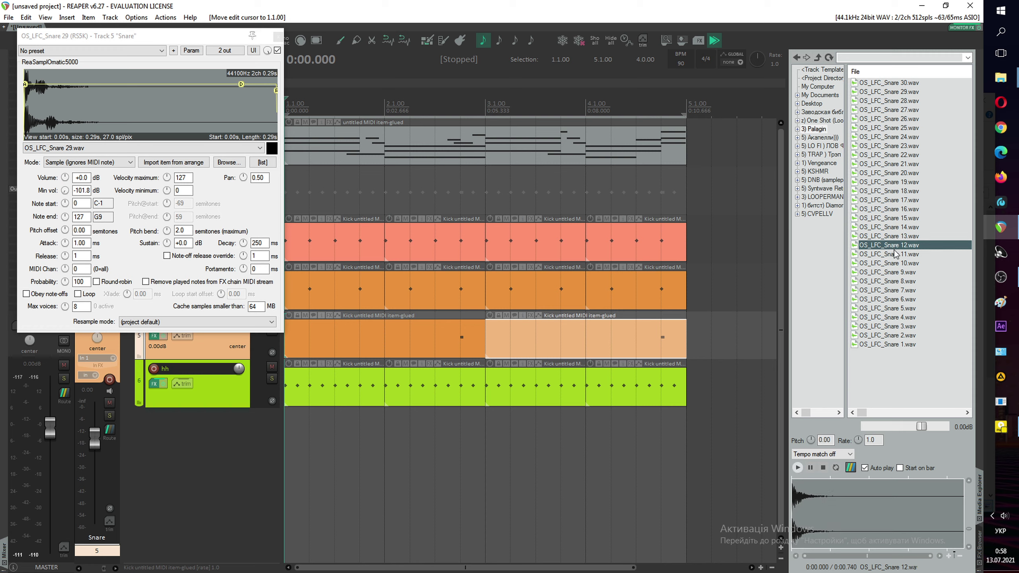
click(895, 254)
click(899, 264)
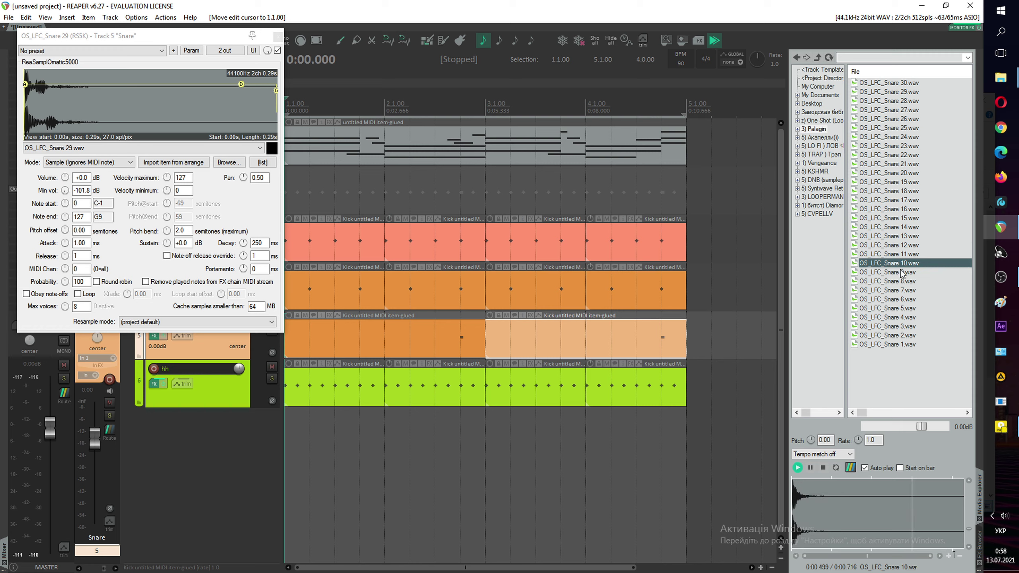
click(901, 273)
Step: Load OS_LFC_Snare 8.wav into the copied Snare track's sampler, close the sampler, and play back the beat
click(900, 282)
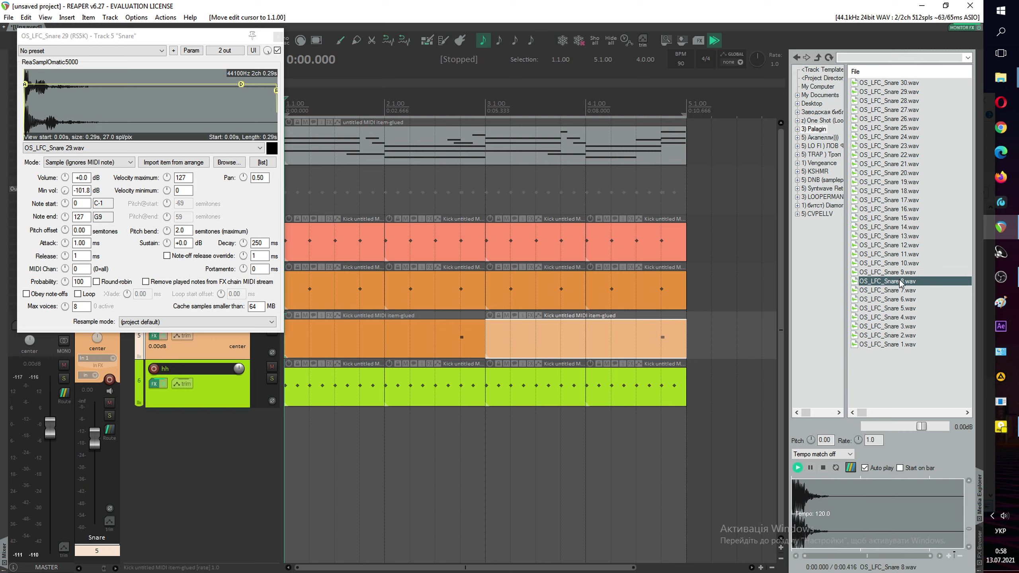
drag(899, 281, 254, 105)
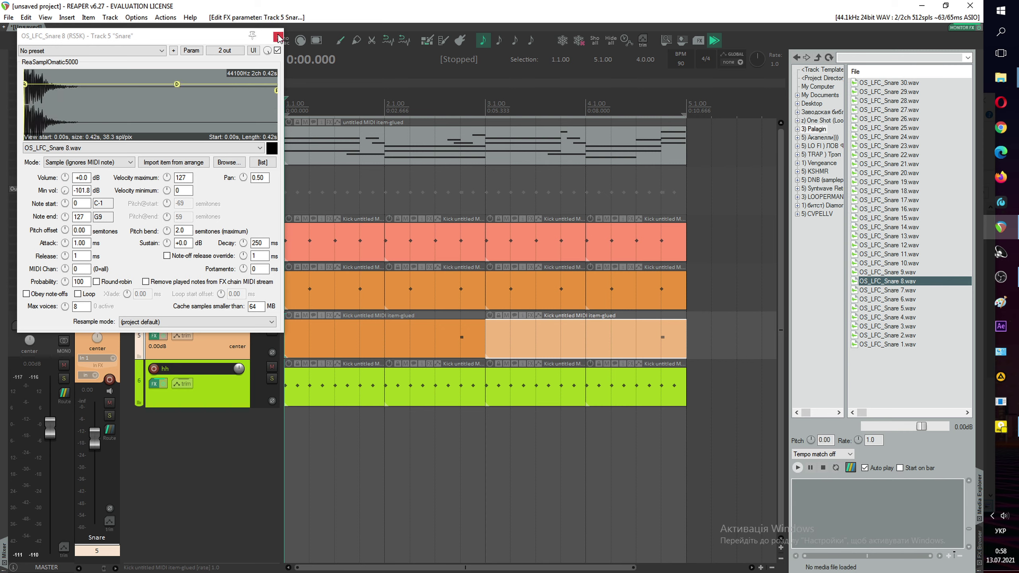
click(278, 37)
key(space)
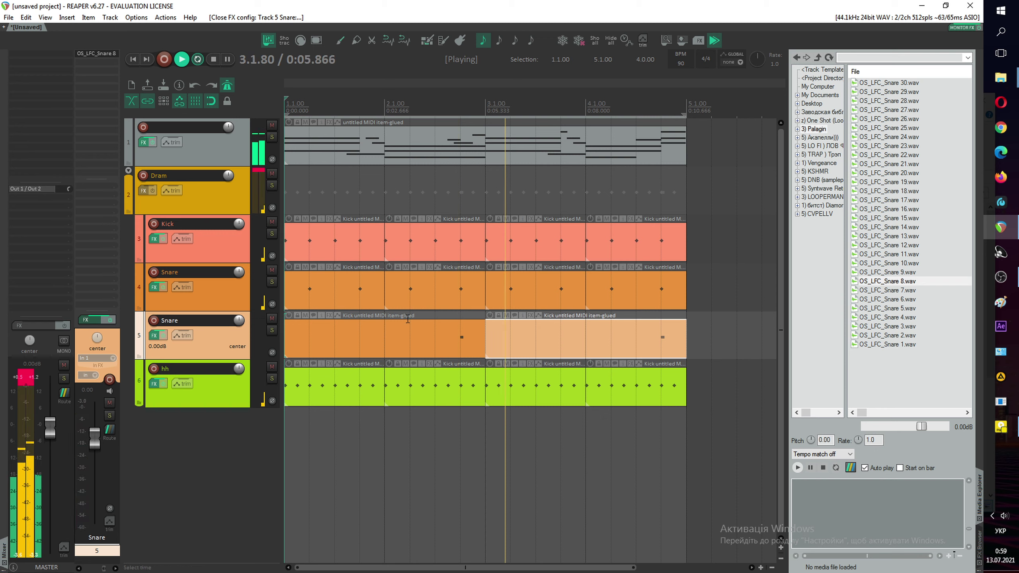
key(space)
Step: In the copied Snare track's first item, add an eighth-length D3 note on beat 4 of bar 1 and lengthen the bar 2 note to match
click(395, 338)
click(426, 283)
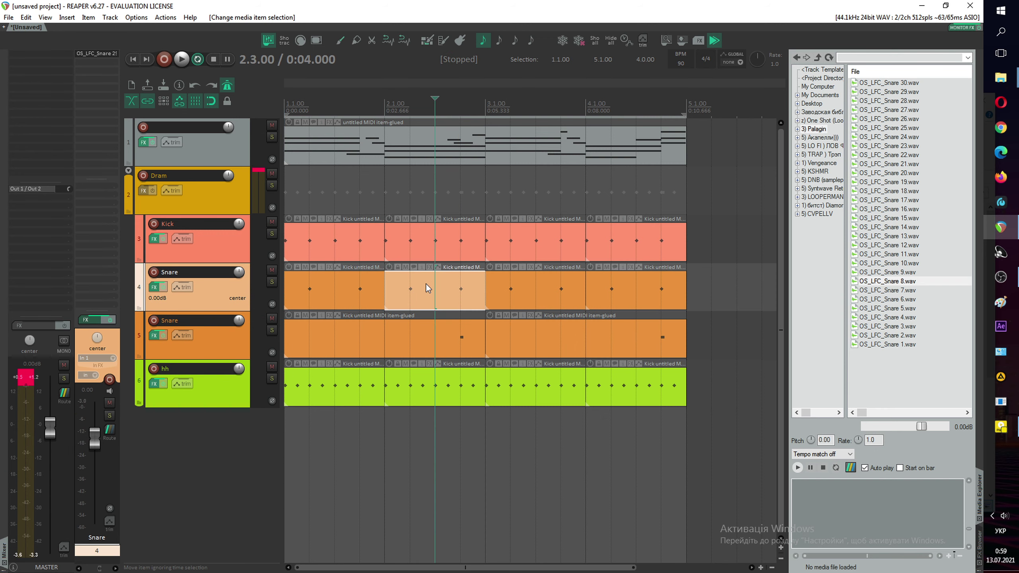
double_click(385, 343)
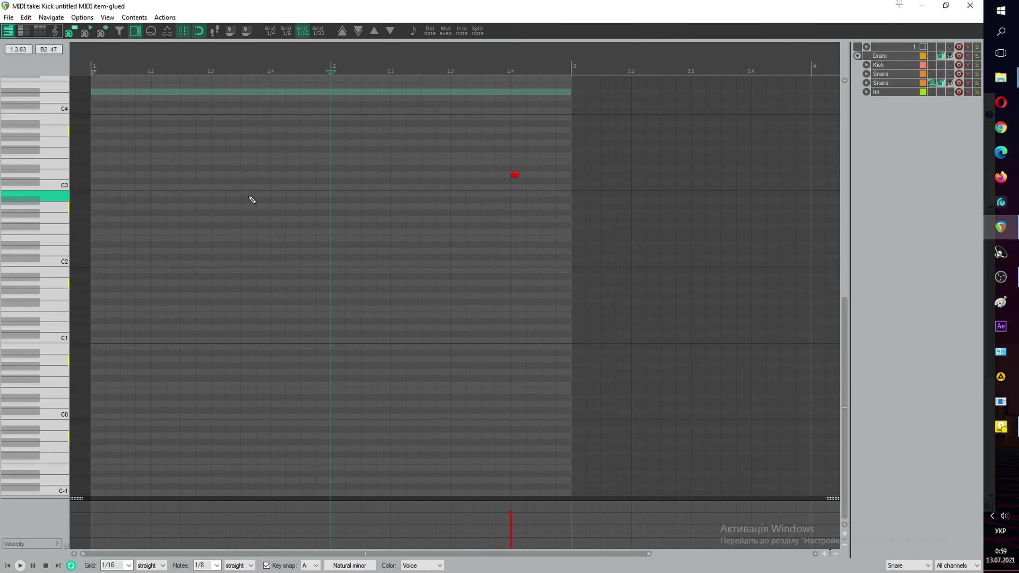
click(276, 180)
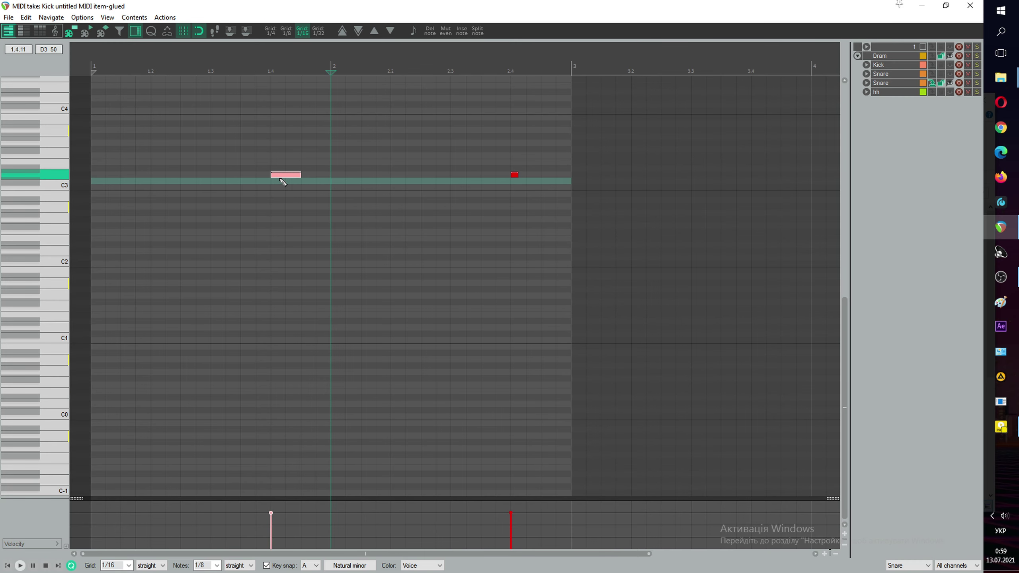
double_click(516, 175)
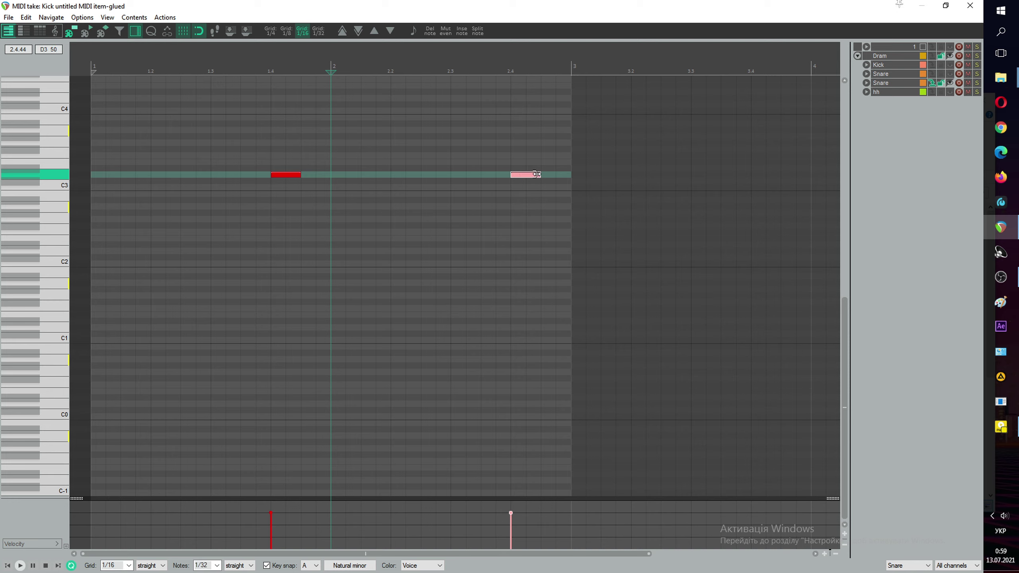
drag(536, 174, 537, 174)
click(970, 5)
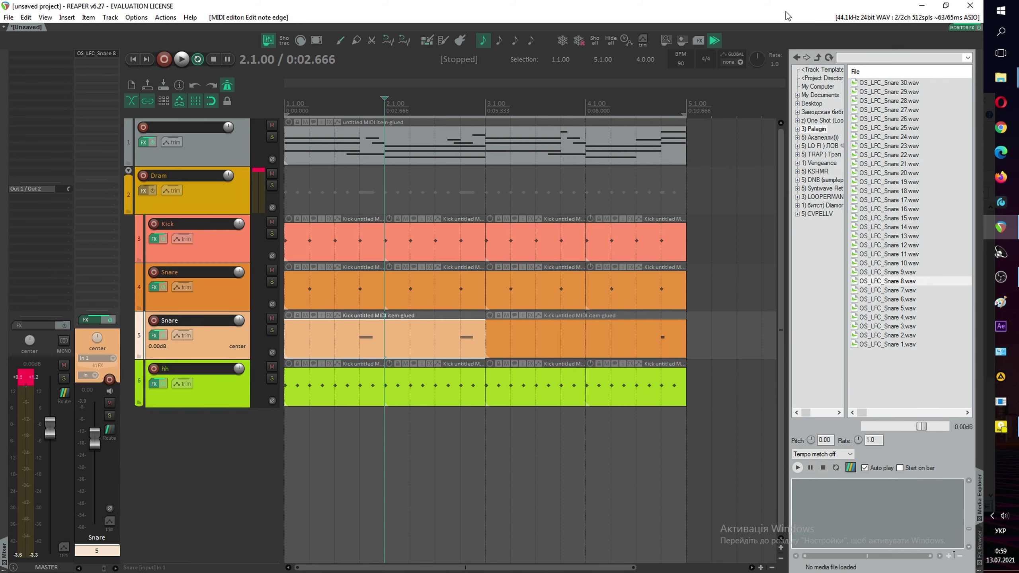
Step: Play the beat from the start and lower the copied Snare track's volume to -7.14 dB
click(134, 60)
key(space)
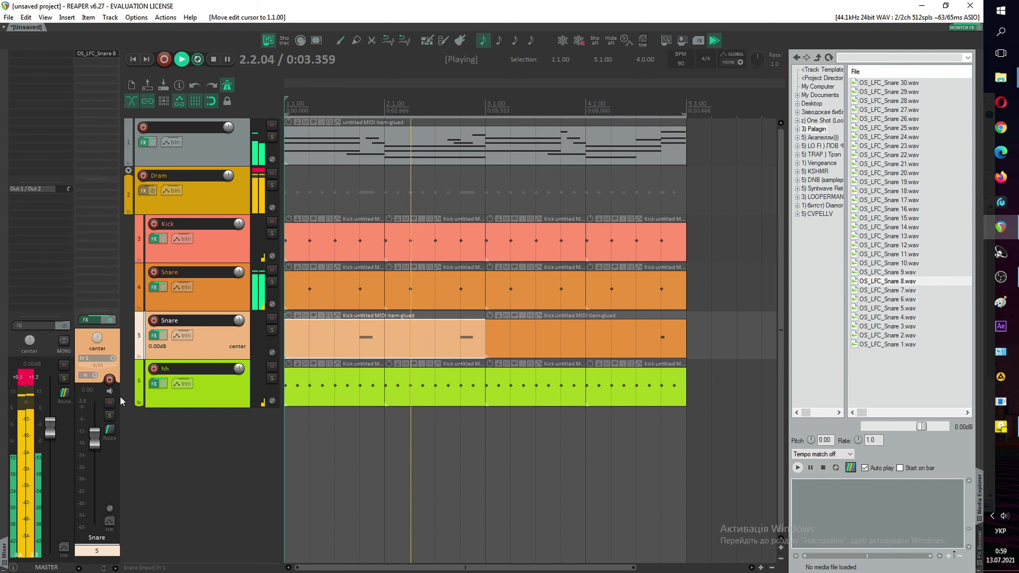
drag(95, 435, 100, 455)
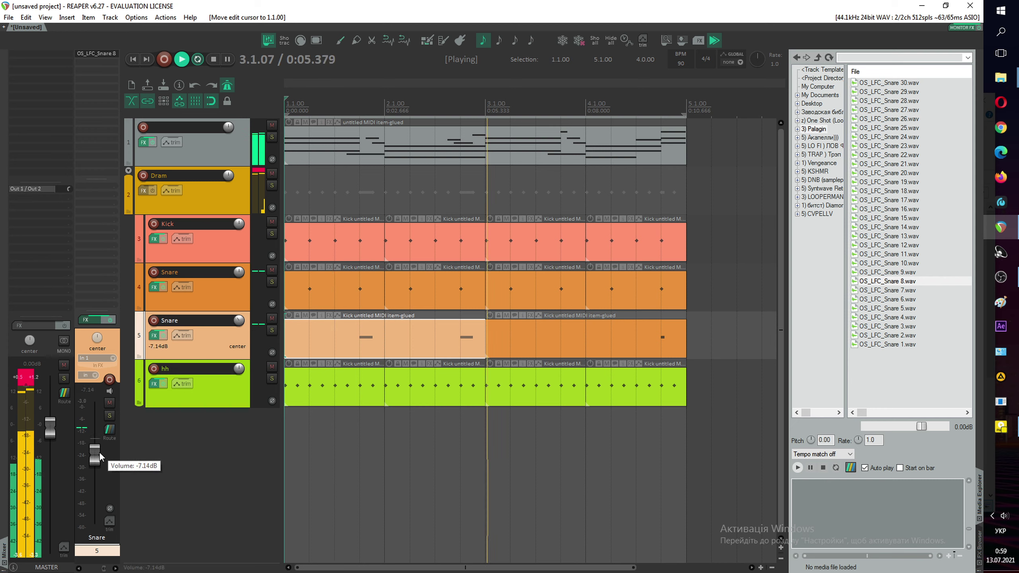
Step: Replace the copied Snare track's item in bars 3 and 4 with a duplicate of its edited first item
click(535, 350)
key(Delete)
click(439, 345)
key(ctrl+d)
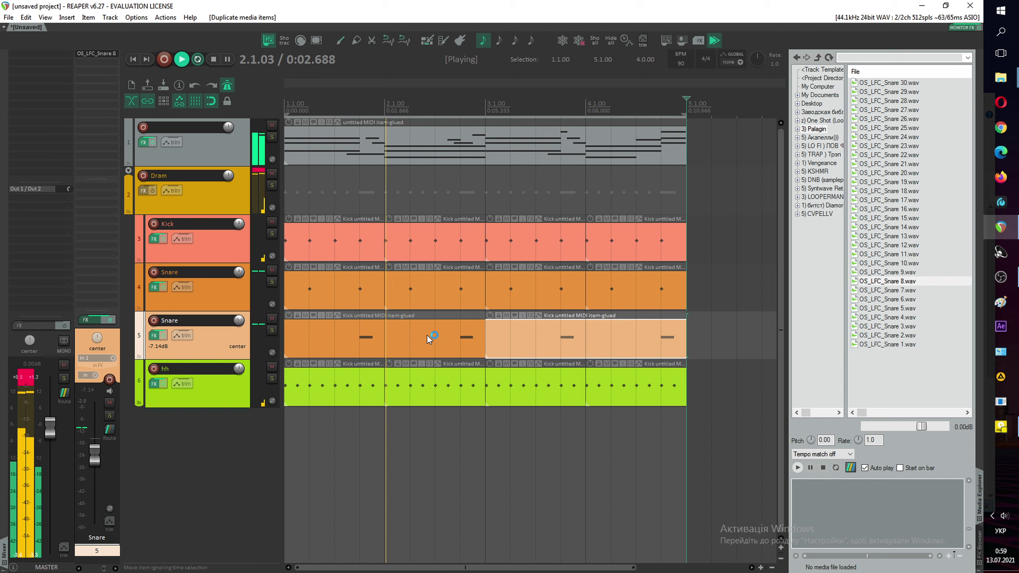
Step: Stop playback, select the Kick track, and open the sample pack's _(WAVs)_Kicks folder
click(231, 240)
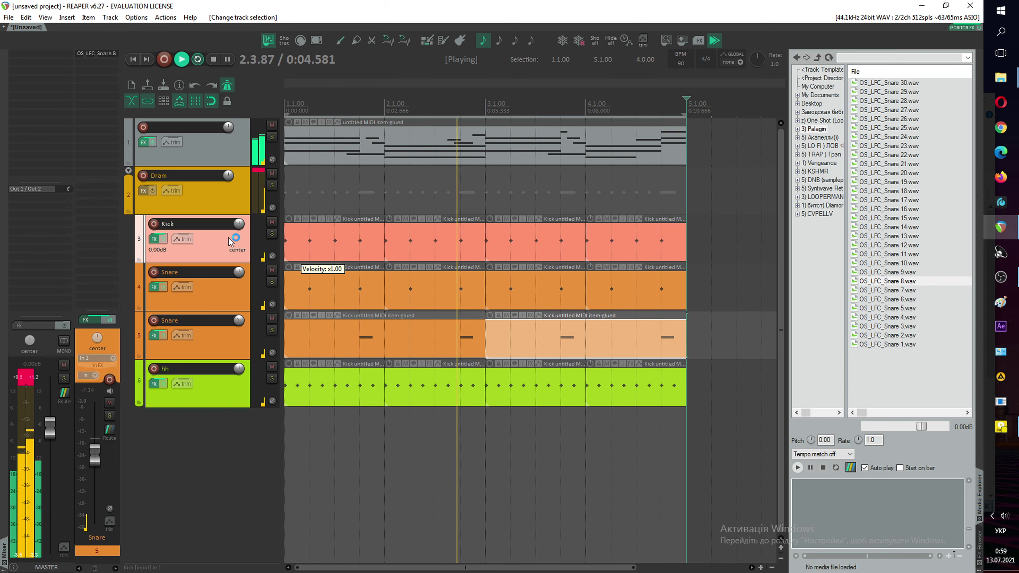
key(space)
click(817, 57)
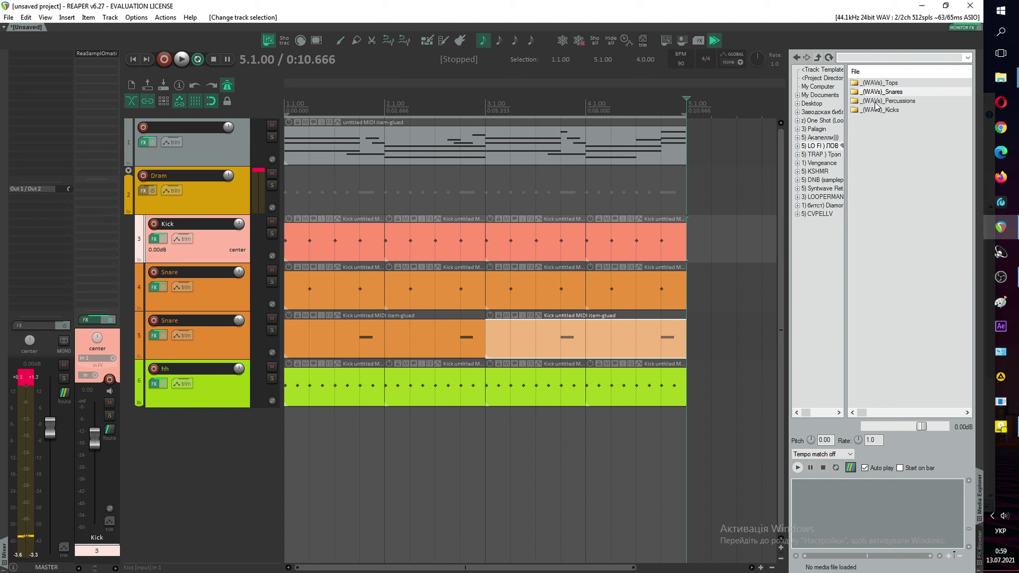
double_click(894, 109)
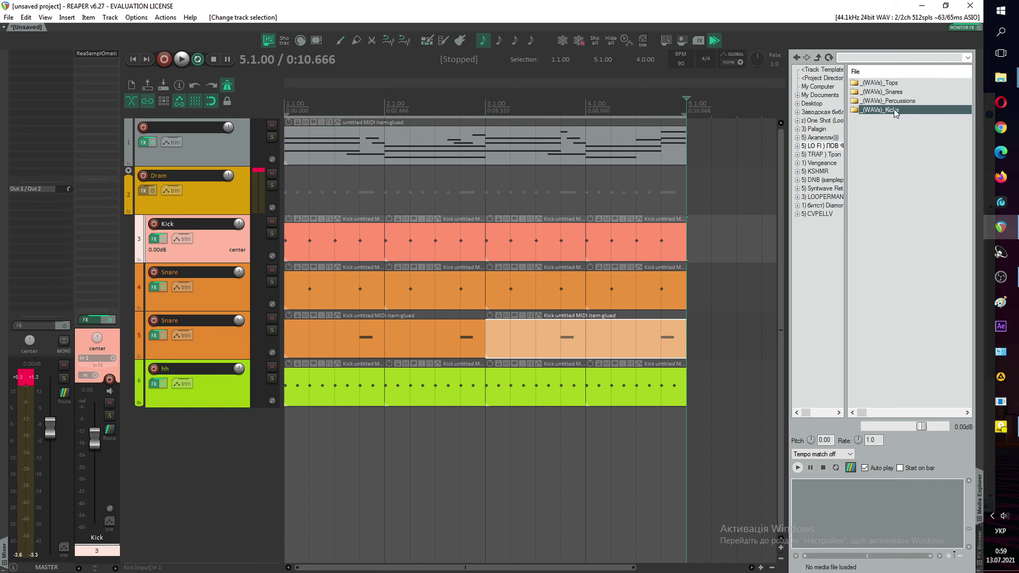
click(893, 109)
Step: Audition kick samples across the OS_LFC_Kick list, ending on OS_LFC_Kick 26.wav
click(885, 155)
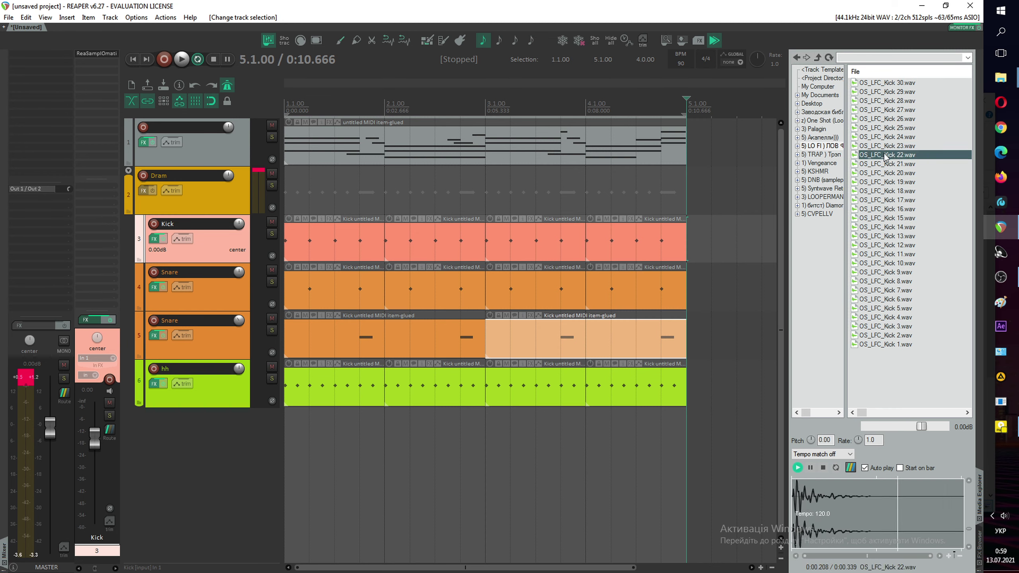
click(897, 105)
click(897, 110)
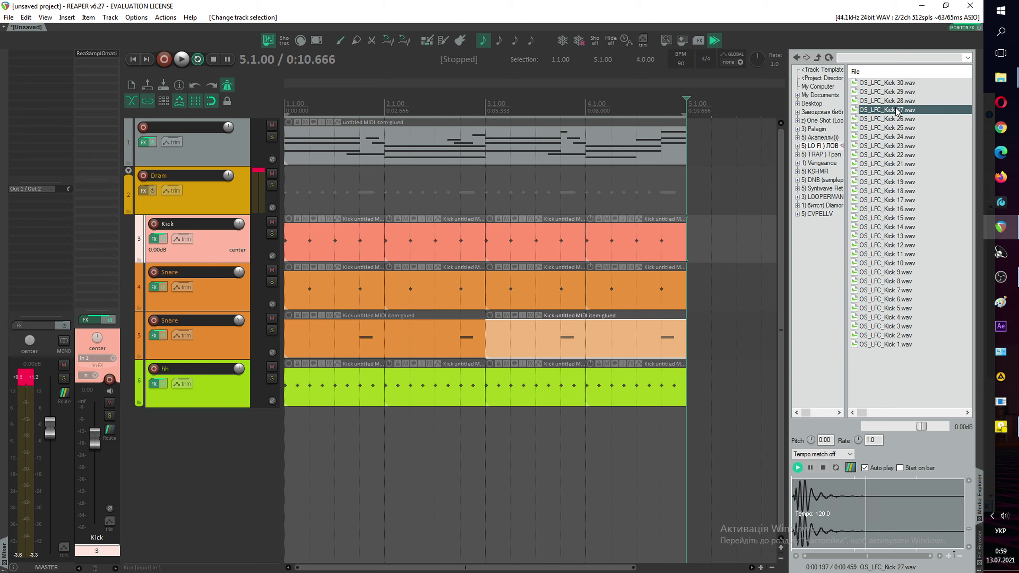
click(901, 86)
click(893, 200)
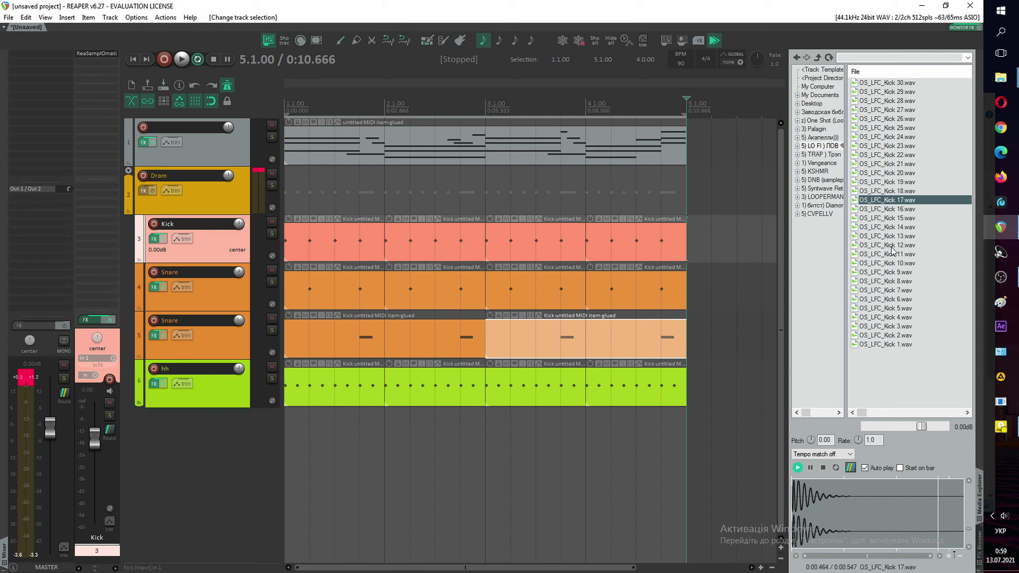
click(891, 246)
click(885, 299)
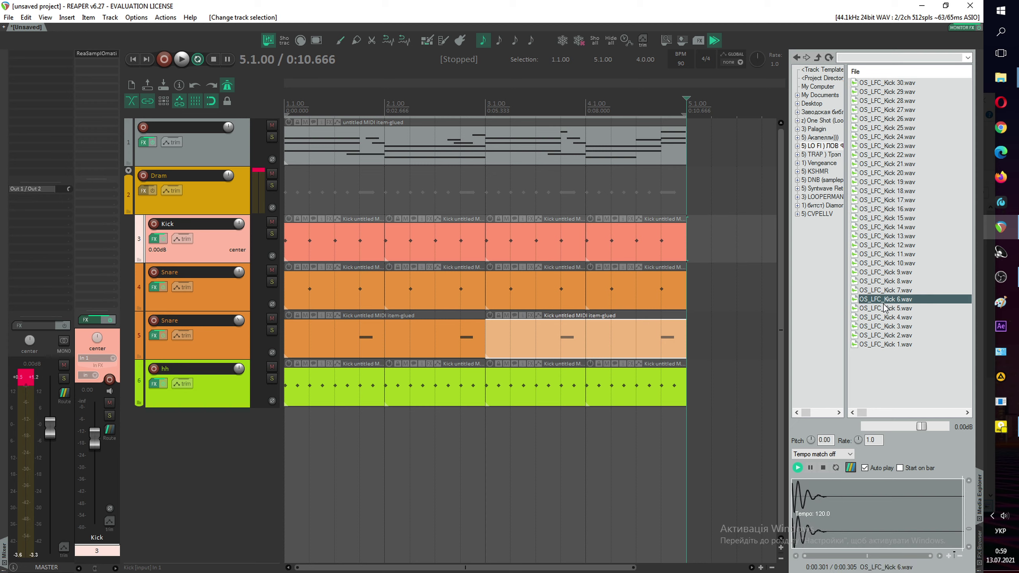
click(885, 336)
click(877, 344)
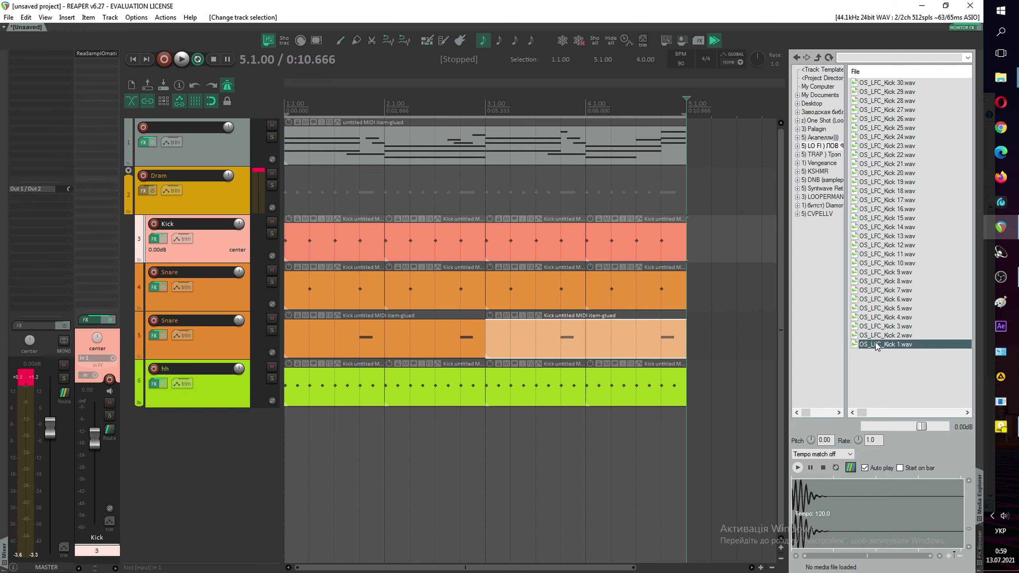
click(885, 326)
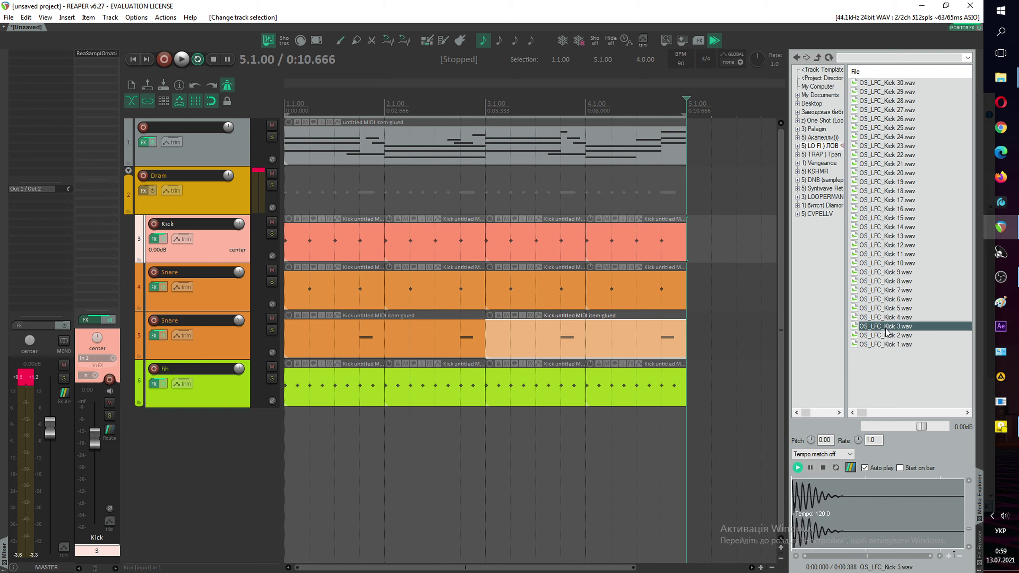
click(889, 318)
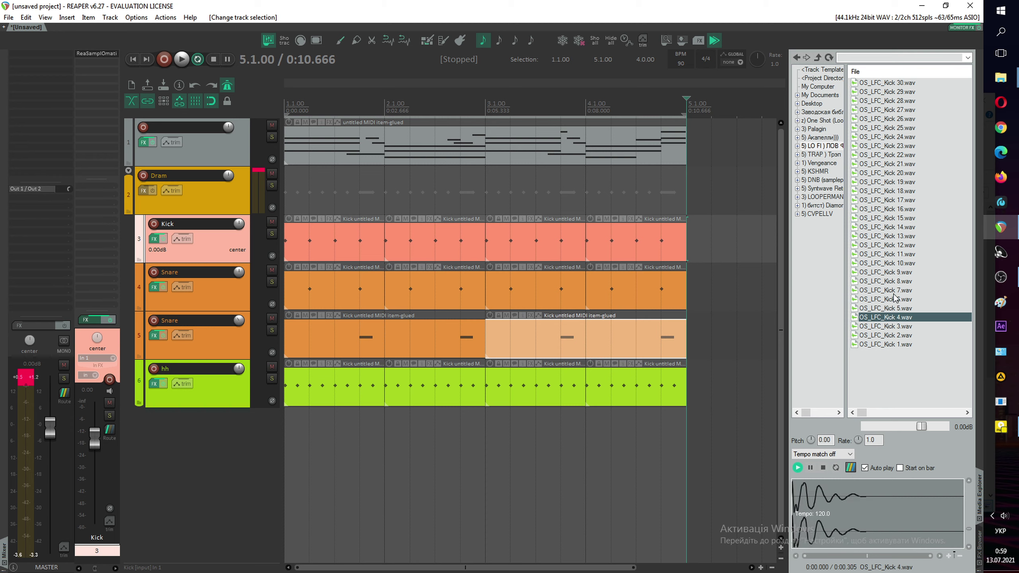
click(891, 120)
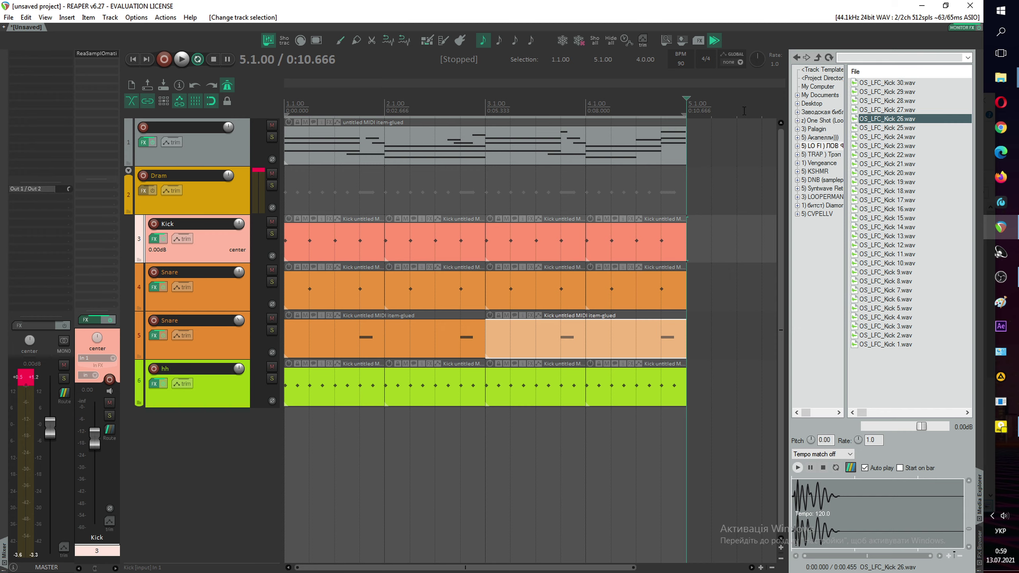
Step: Load OS_LFC_Kick 26.wav into the Kick track's ReaSamplOmatic5000 sampler and close the sampler
click(114, 51)
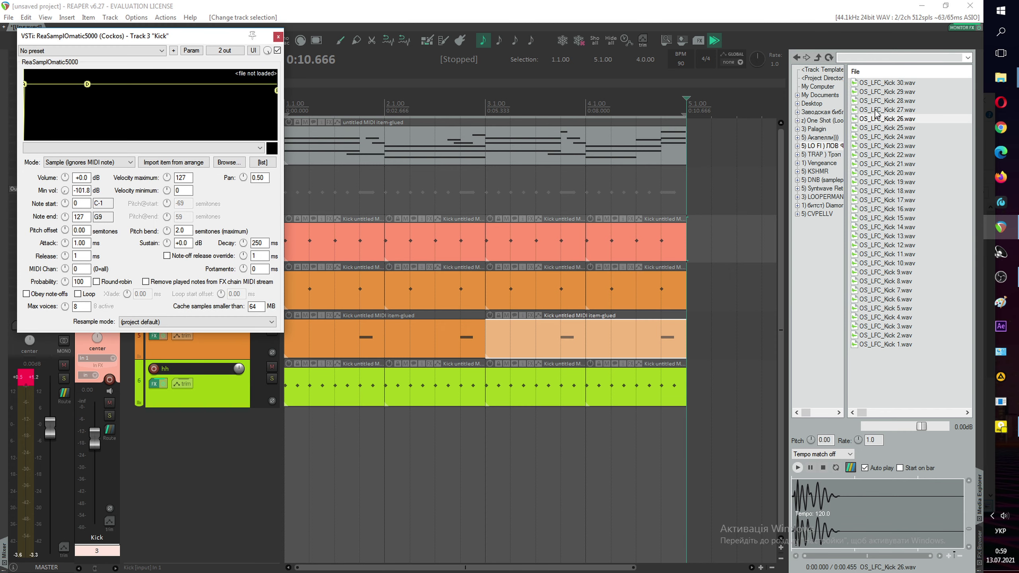
drag(197, 73, 189, 83)
click(190, 84)
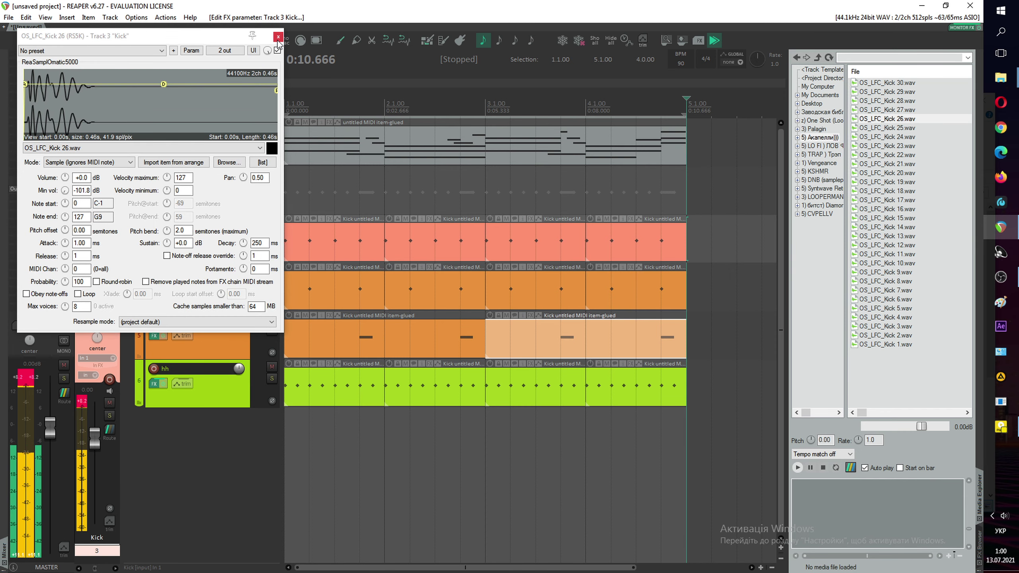
click(278, 37)
Step: Delete the Kick track's items in bars 2, 3 and 4
click(425, 246)
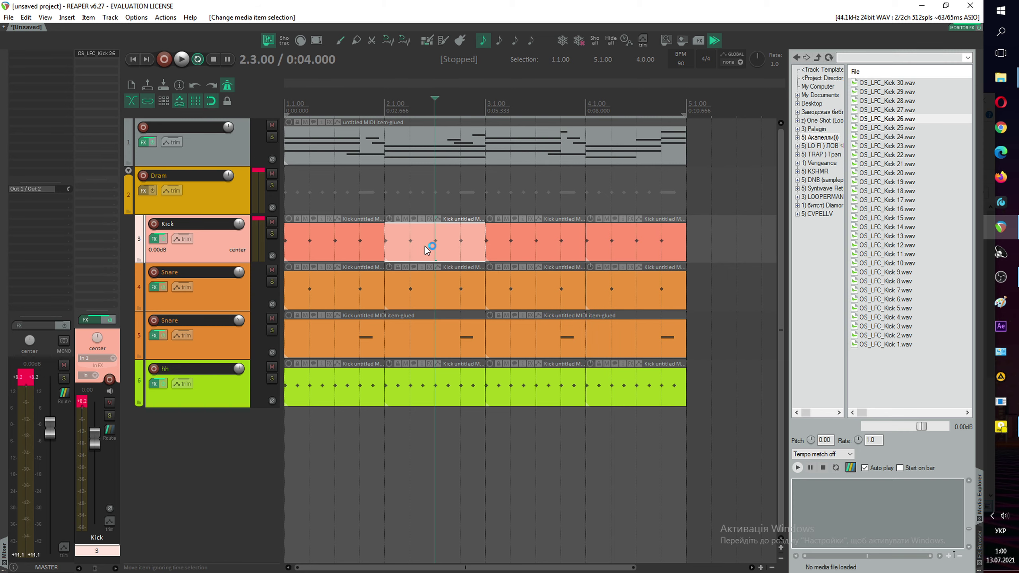
drag(425, 246, 660, 240)
key(Delete)
click(661, 240)
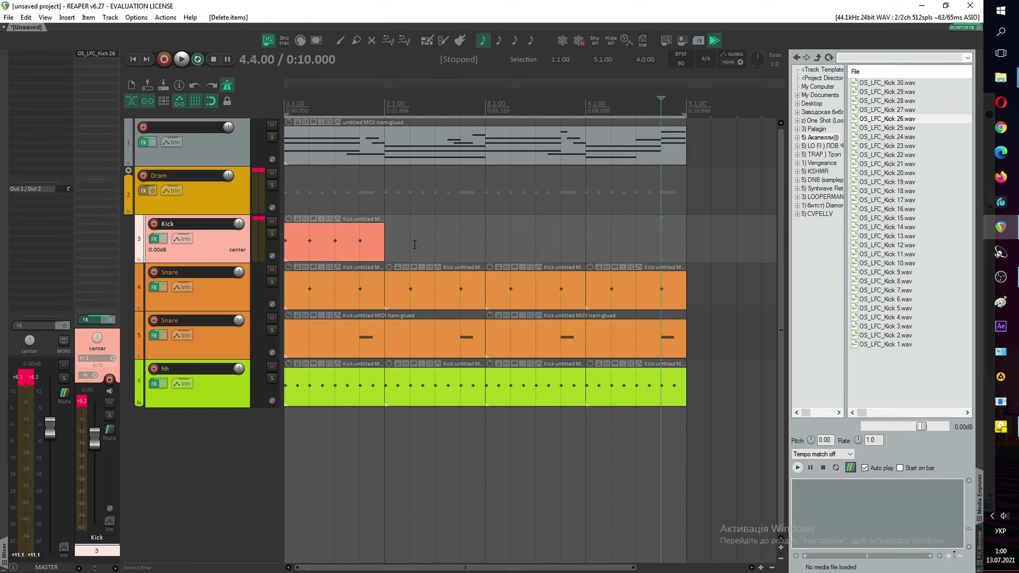
Step: Extend the Kick track's first item through bar 2, set the time selection to bars 1 and 2, and glue the item
drag(383, 243, 485, 241)
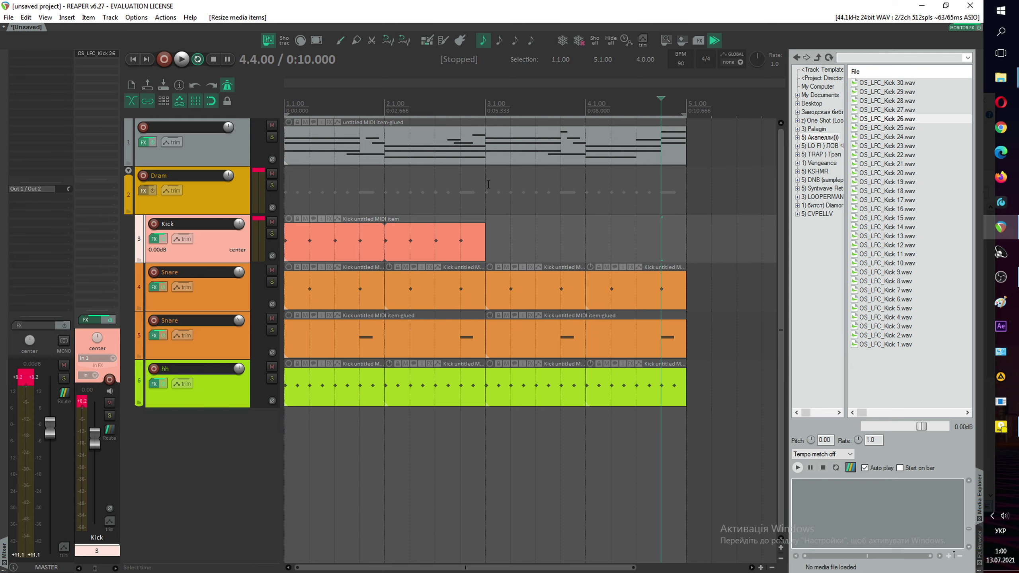
drag(483, 111, 286, 111)
click(310, 239)
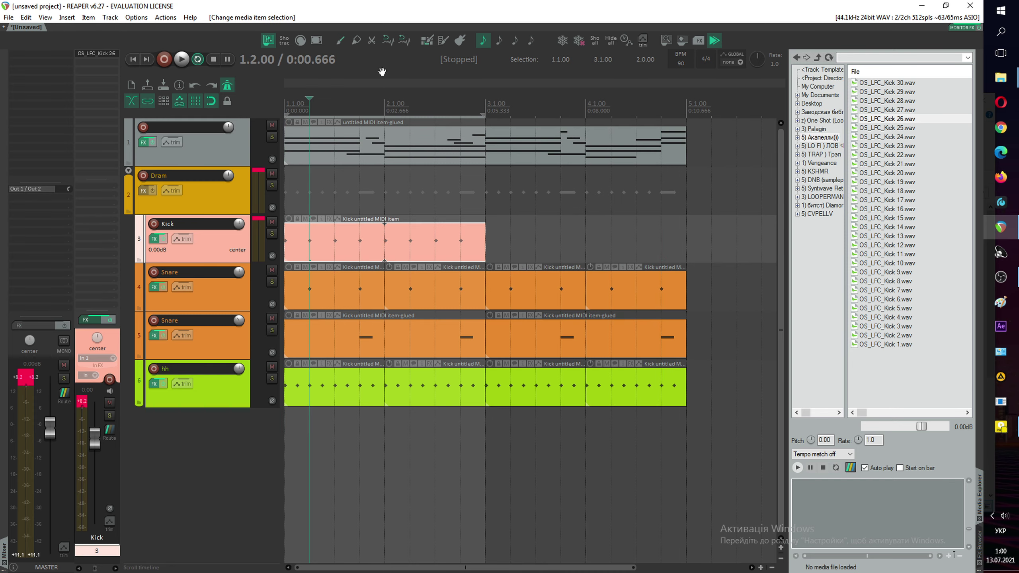
Step: Open the glued Kick item for MIDI editing and delete the D3 notes on beats 2 and 4 of both bars during playback
double_click(307, 244)
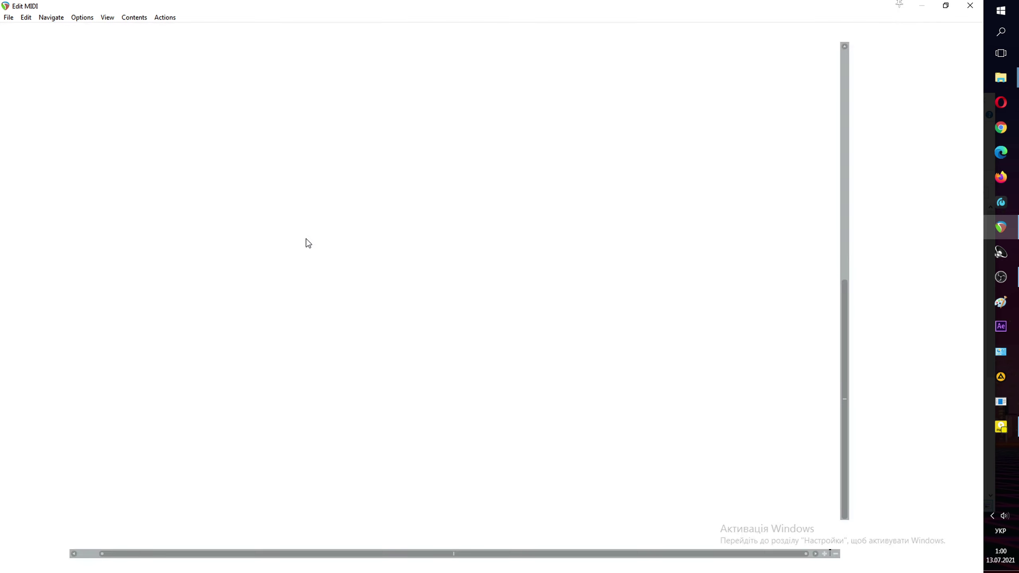
click(83, 69)
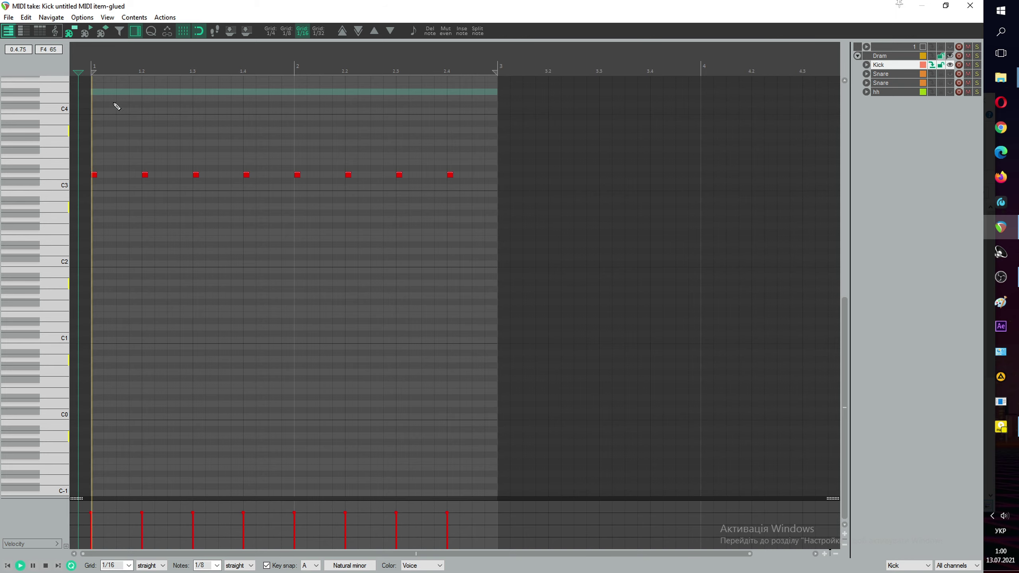
double_click(144, 174)
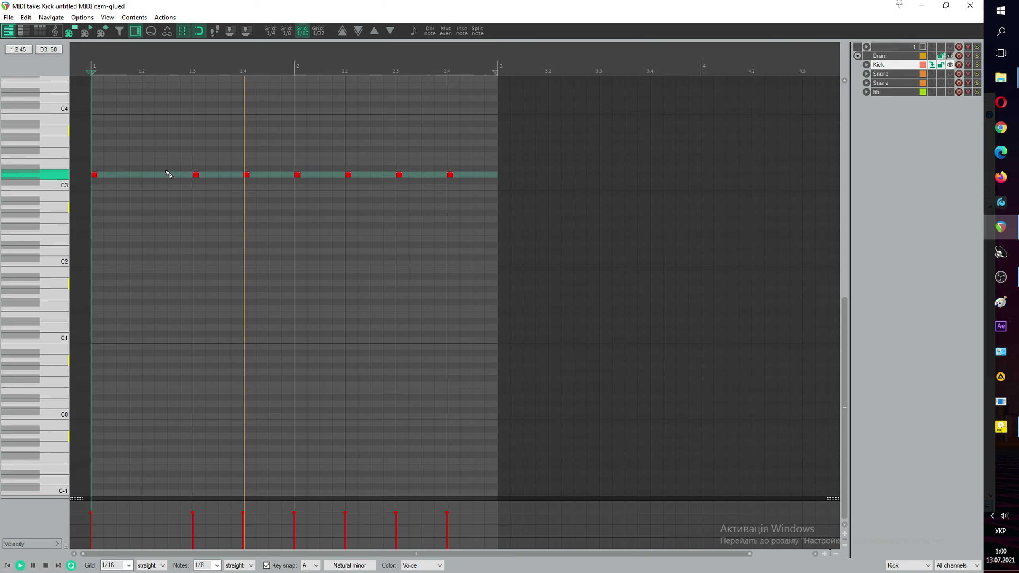
double_click(247, 175)
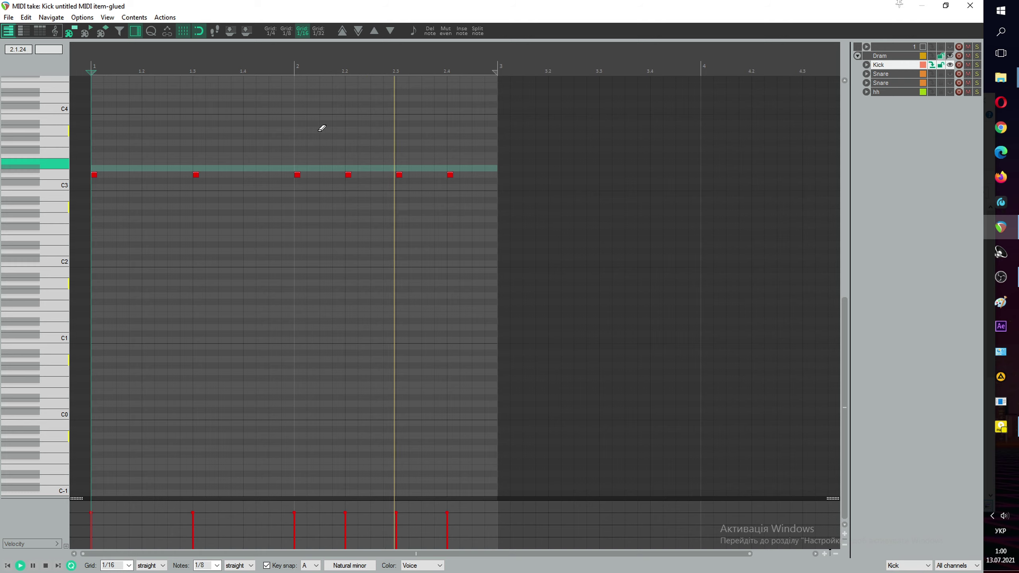
double_click(349, 174)
double_click(451, 175)
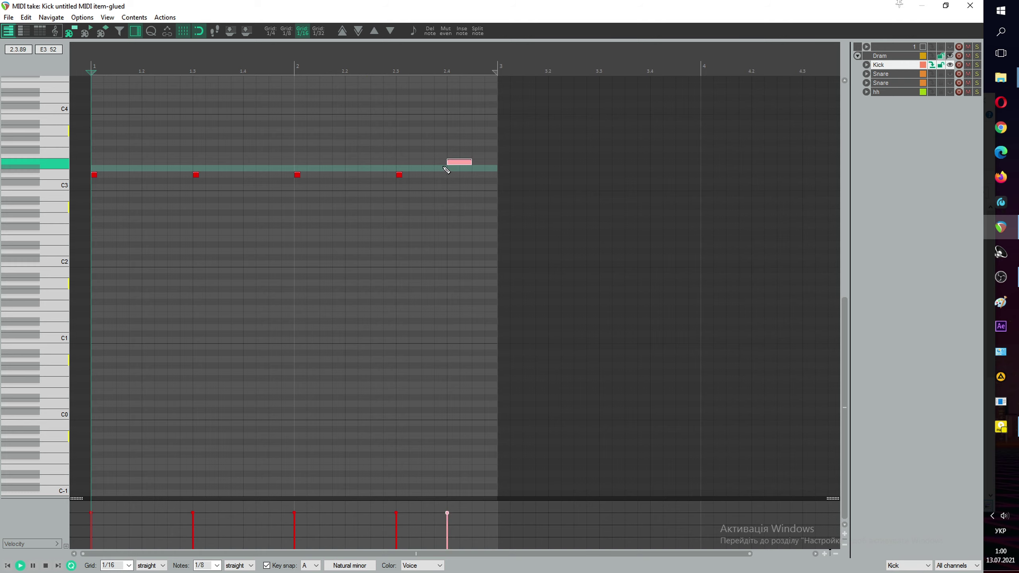
key(space)
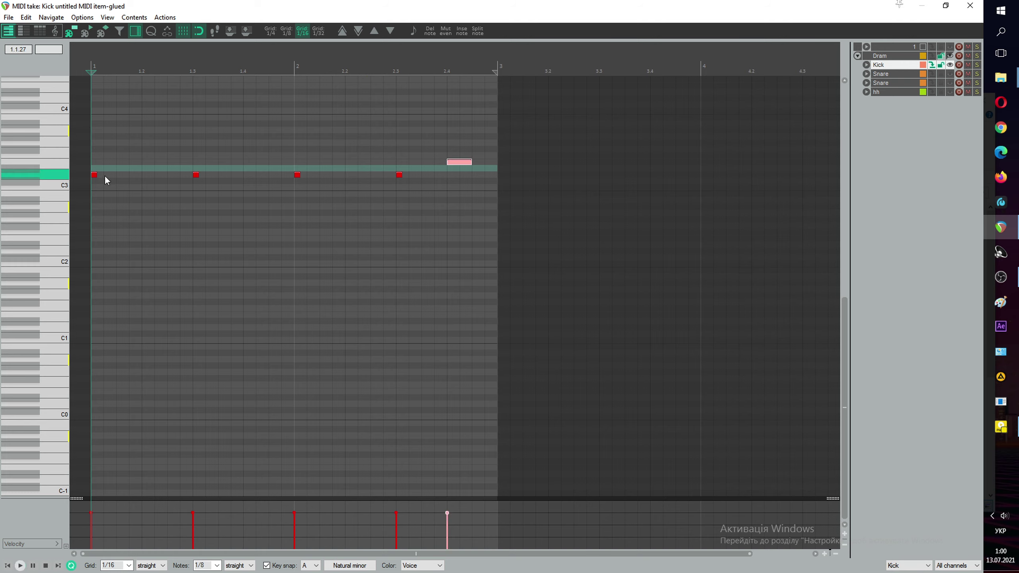
Step: Add an eighth-length D3 kick note halfway between beats 1 and 2 of bar 1 and play the pattern
click(105, 175)
click(80, 70)
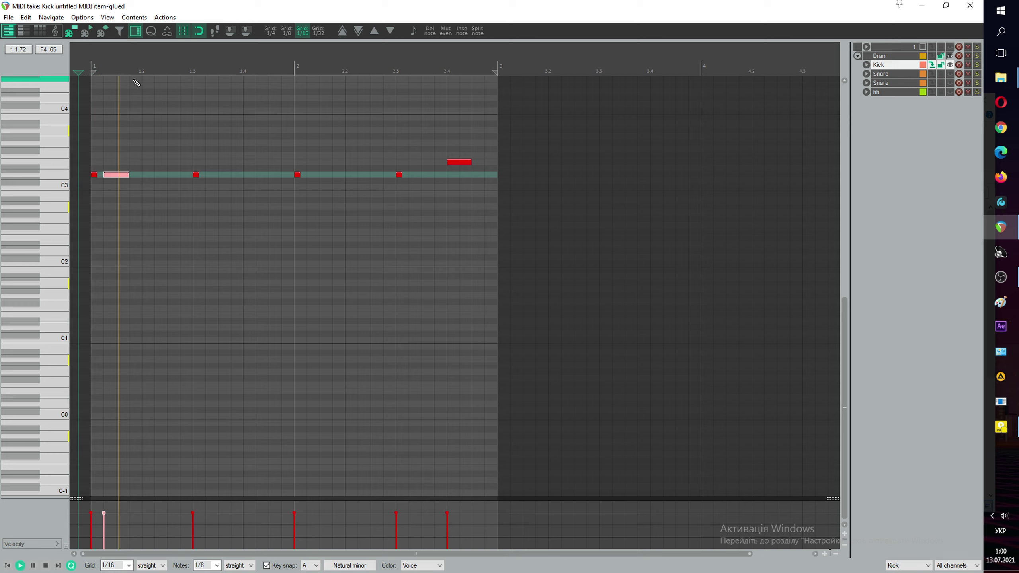
drag(112, 177, 127, 175)
key(space)
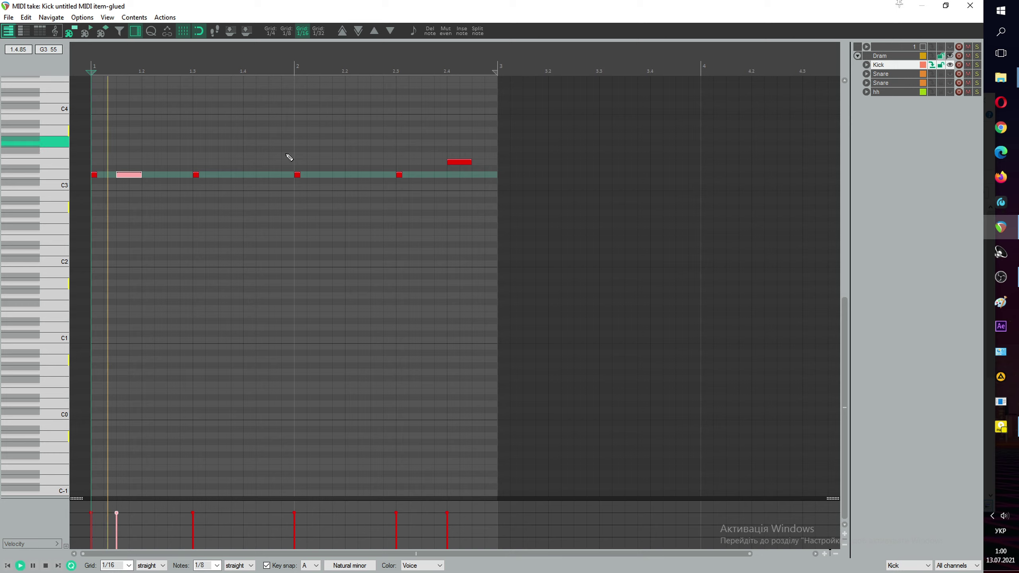
key(space)
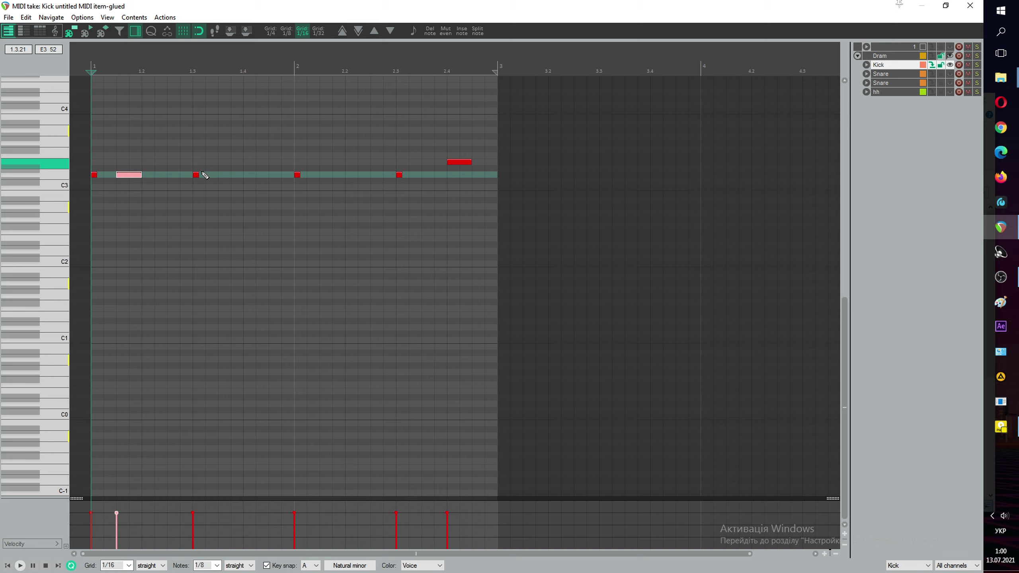
Step: Move the bar 1 beat 3 kick note an eighth later and delete the stray E3 note on beat 4 of bar 2
drag(197, 175, 220, 176)
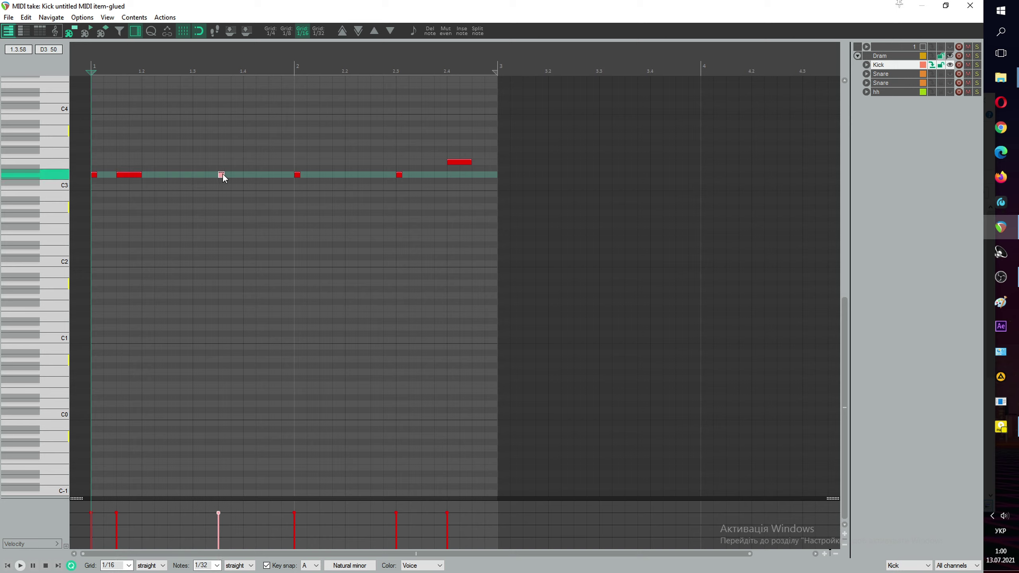
key(space)
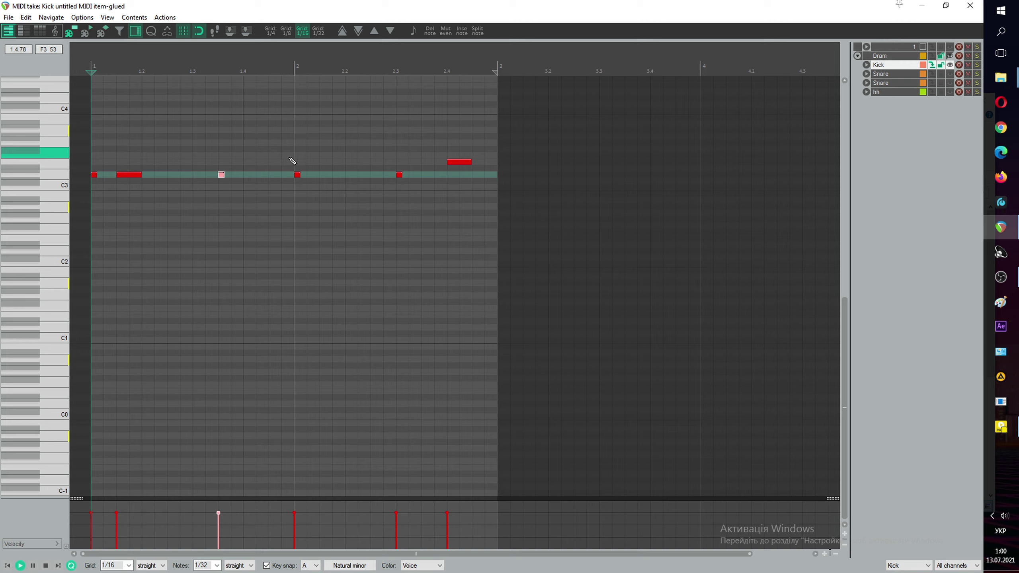
double_click(457, 163)
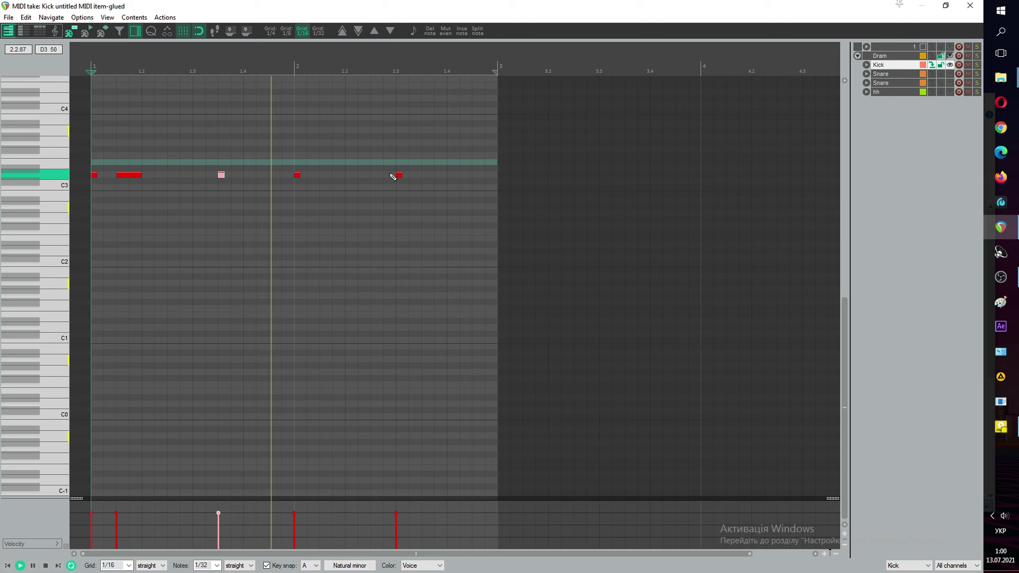
Step: Add D3 kick notes a sixteenth before beat 2 and a sixteenth after beat 3 of bar 2, show notes as diamonds, and close the MIDI editor
click(336, 175)
key(space)
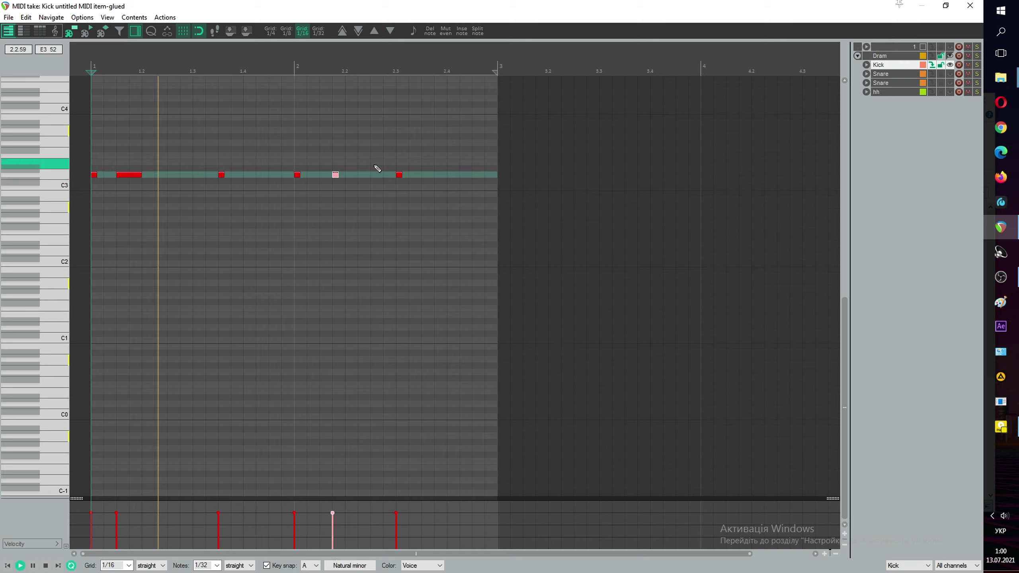
click(103, 31)
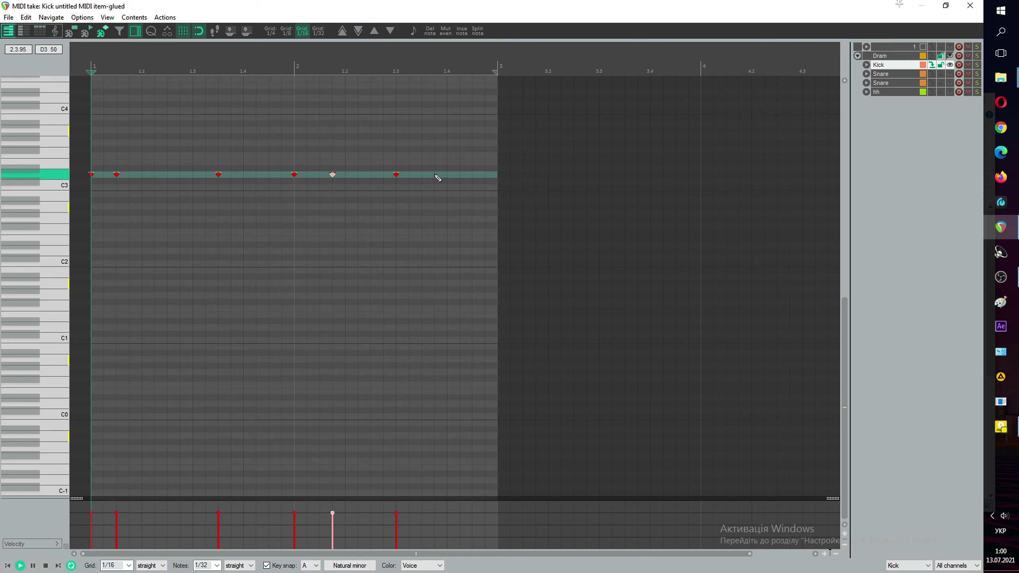
click(409, 176)
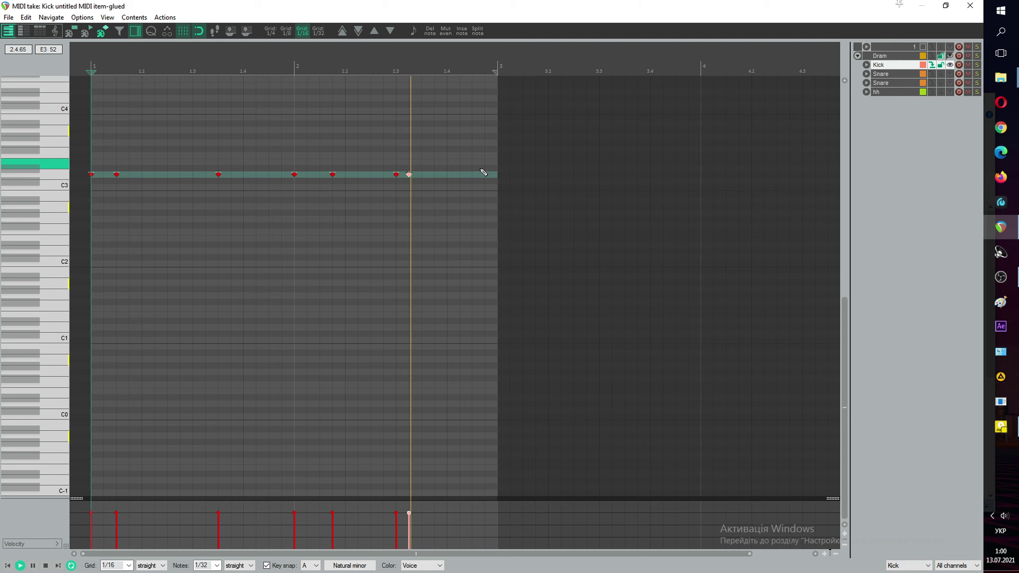
click(970, 6)
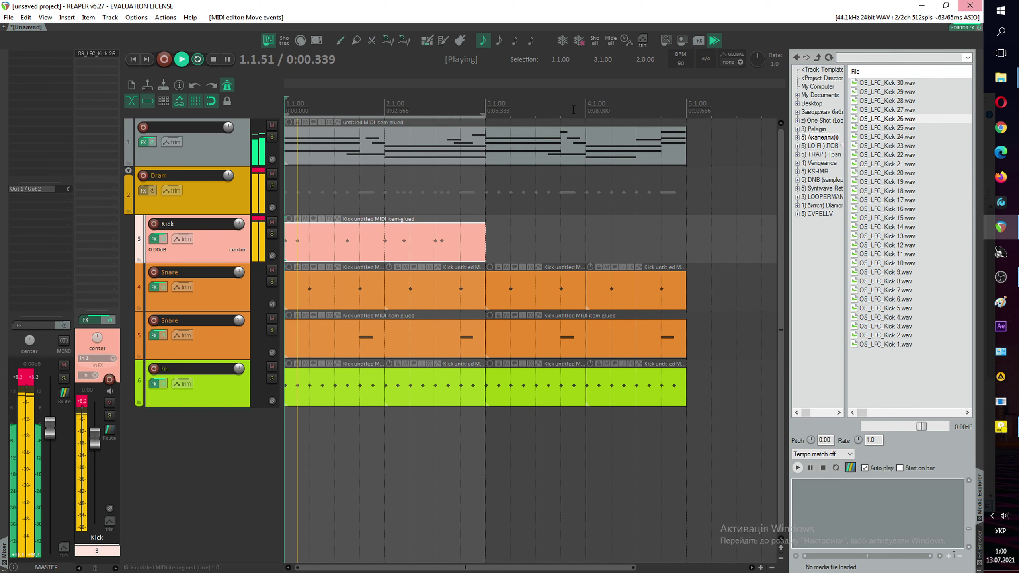
Step: Replace both items on the copied Snare track with copies of the original Snare track's items in bars 1 and 2
click(382, 336)
key(Delete)
click(626, 333)
key(Delete)
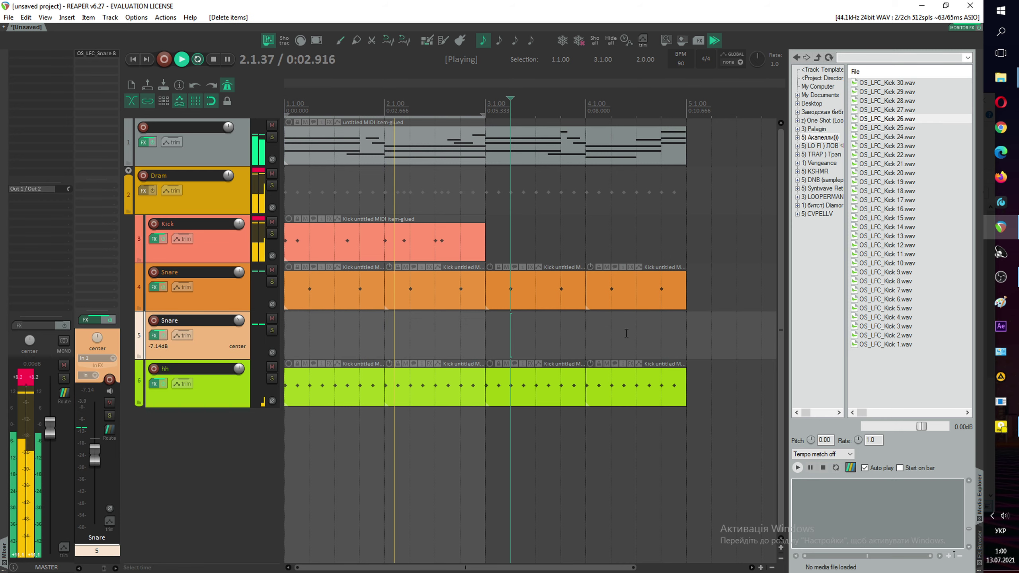
drag(678, 286, 332, 320)
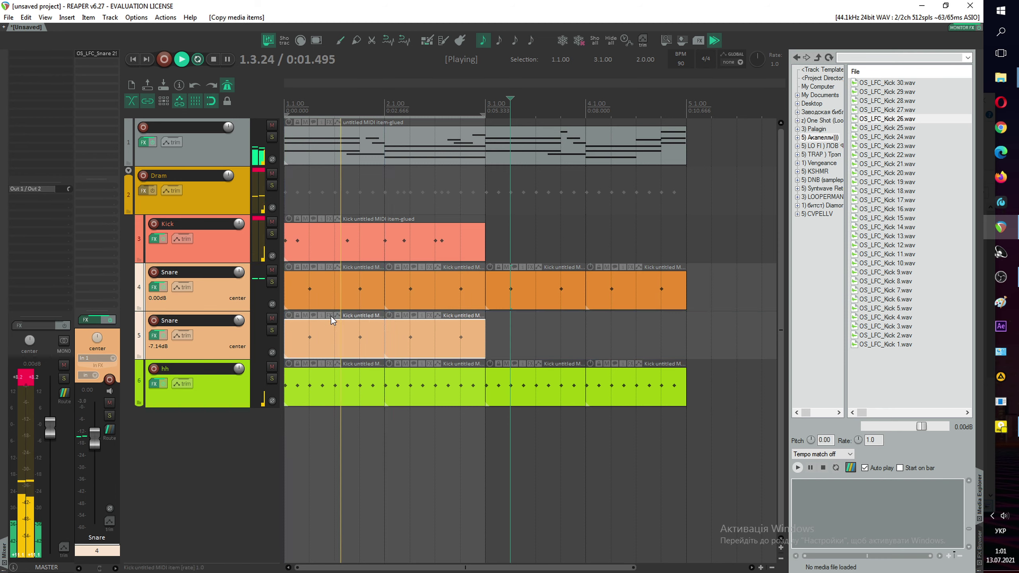
Step: Duplicate the second Snare track's bar 2 item into bars 3 and 4, and extend the looped Kick item through bar 4
click(450, 342)
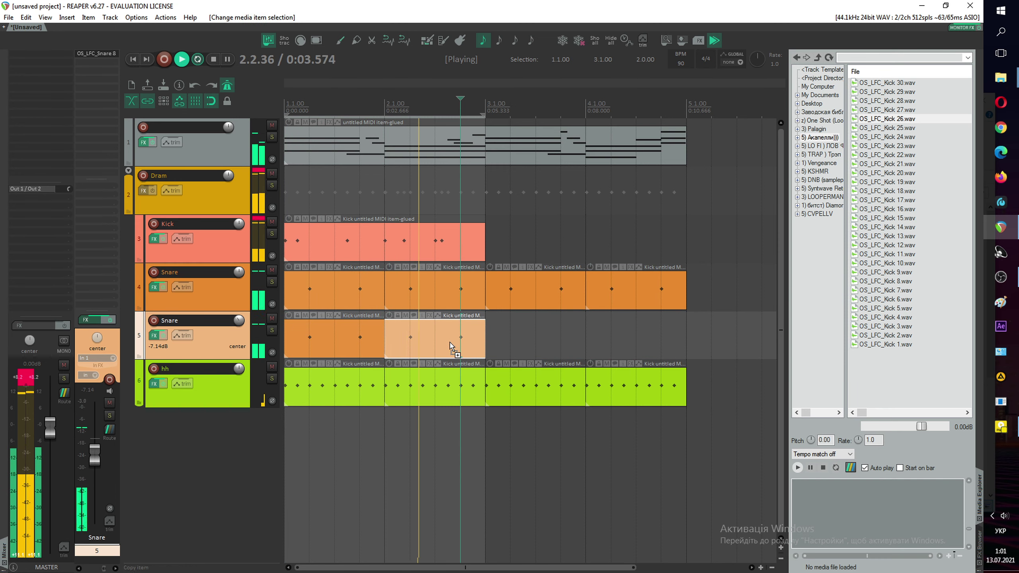
key(ctrl+d)
key(ctrl+d)
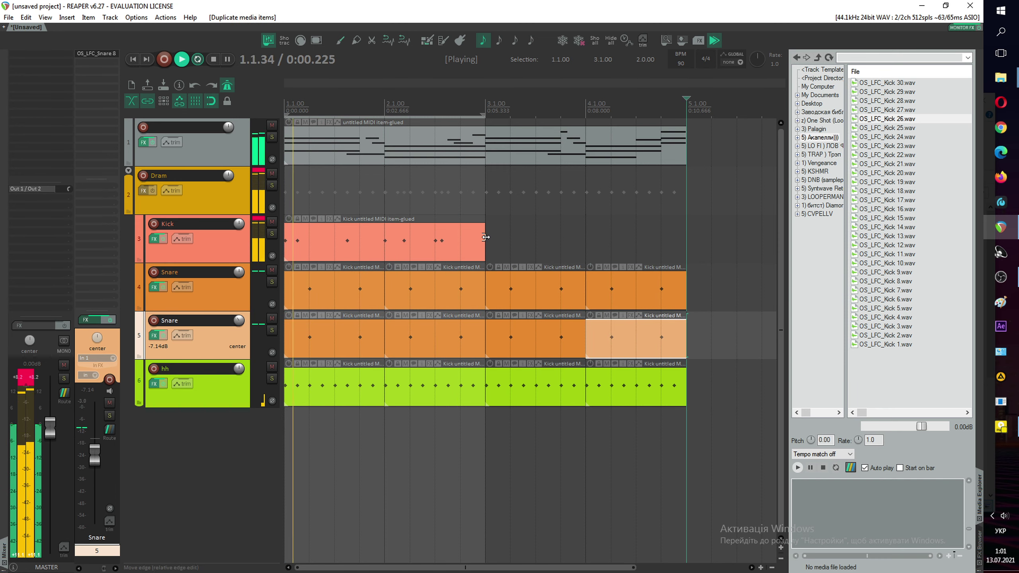
drag(485, 236, 679, 237)
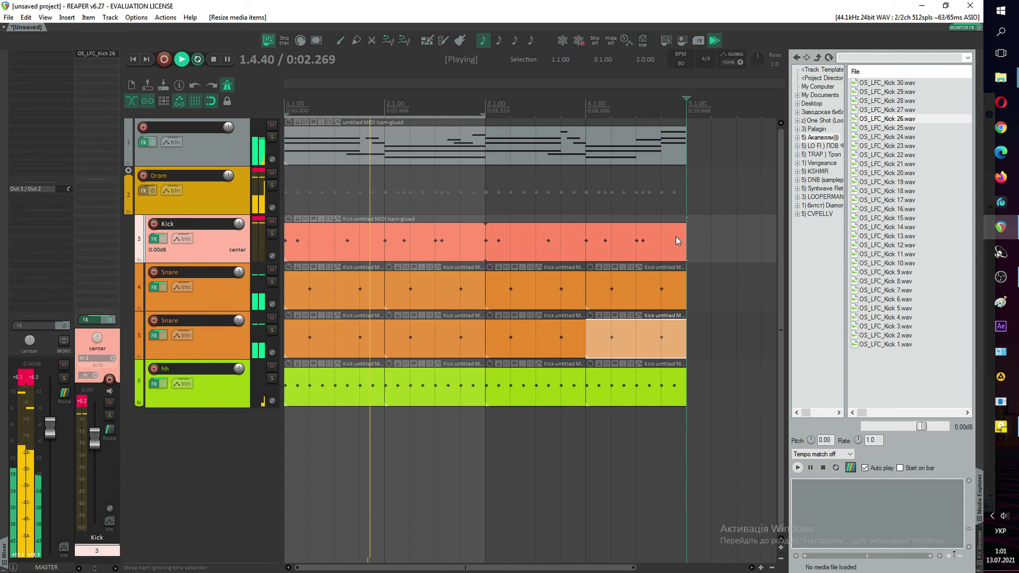
Step: Audition the beat with the upper Snare track briefly muted, and delete the beat 2 note from its bar 1 item
click(272, 270)
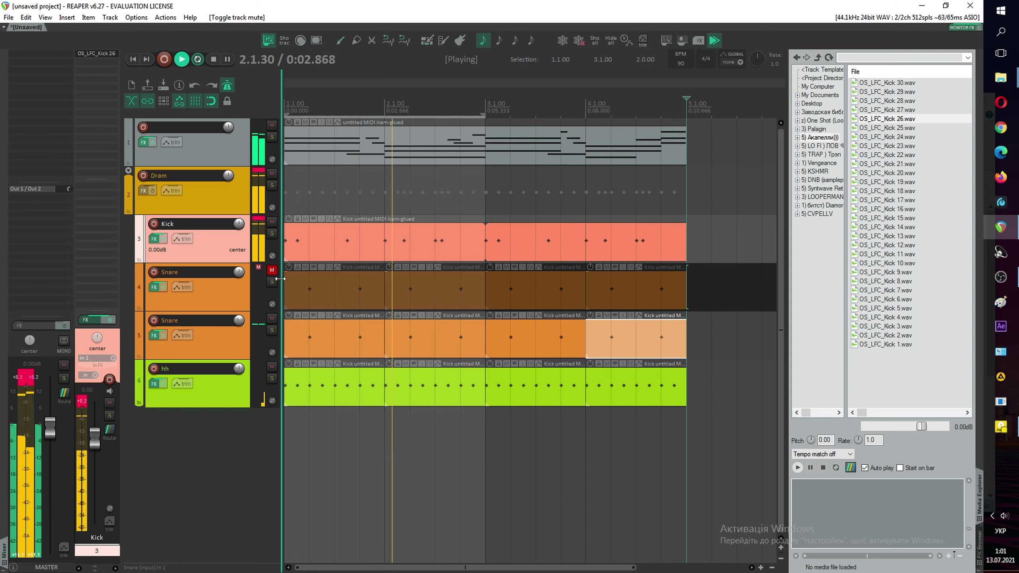
click(272, 270)
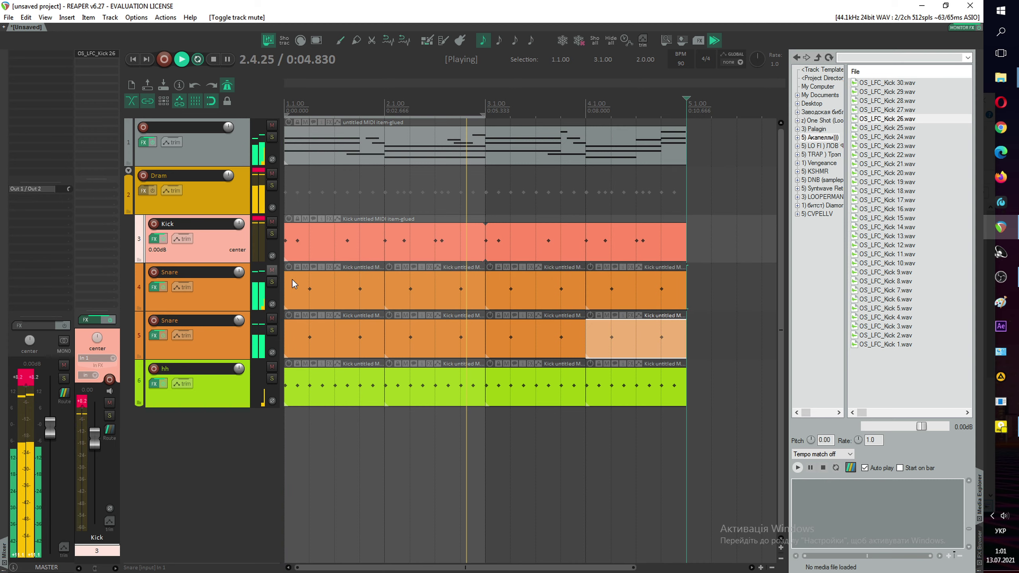
double_click(292, 283)
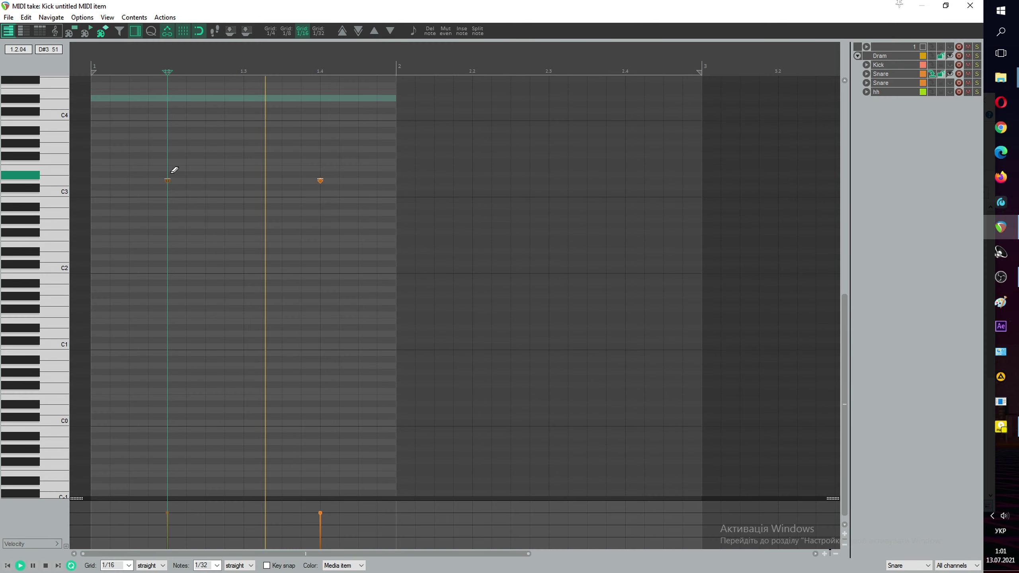
right_click(168, 181)
click(970, 6)
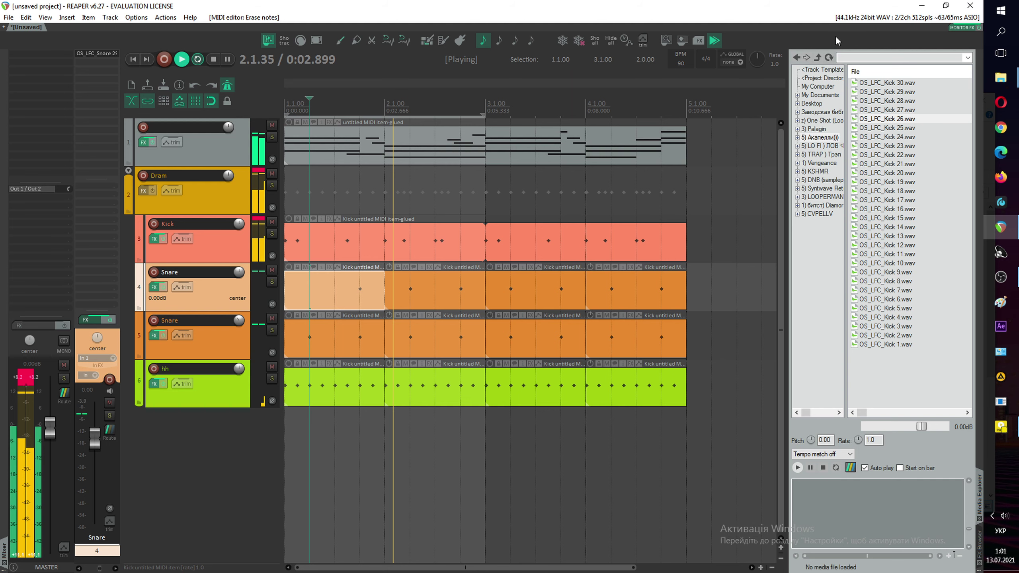
Step: Replace the upper Snare track's items in bars 2 to 4 with duplicates of its edited bar 1 item
click(434, 306)
key(Delete)
click(525, 288)
key(Delete)
click(615, 285)
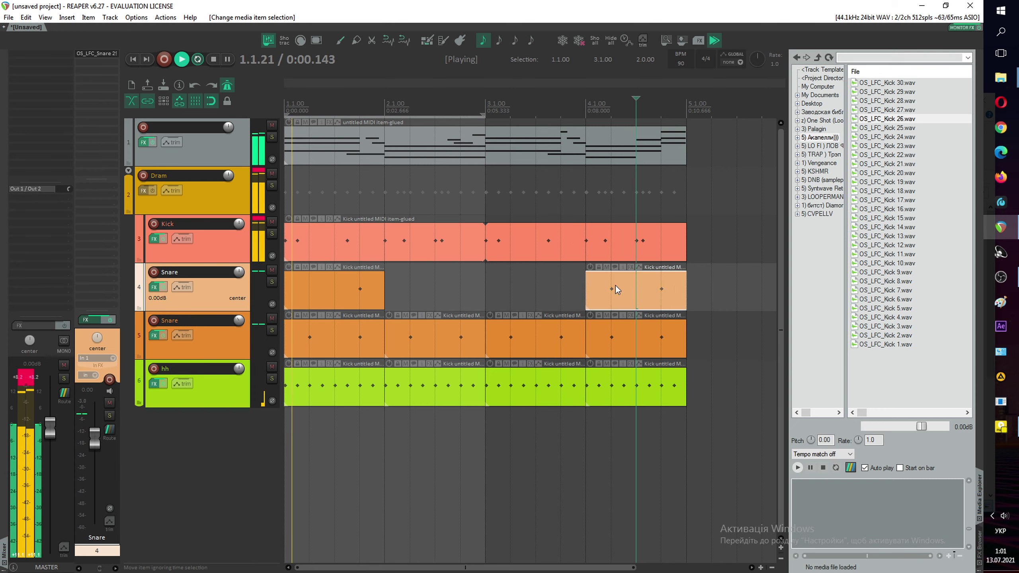
key(Delete)
click(342, 290)
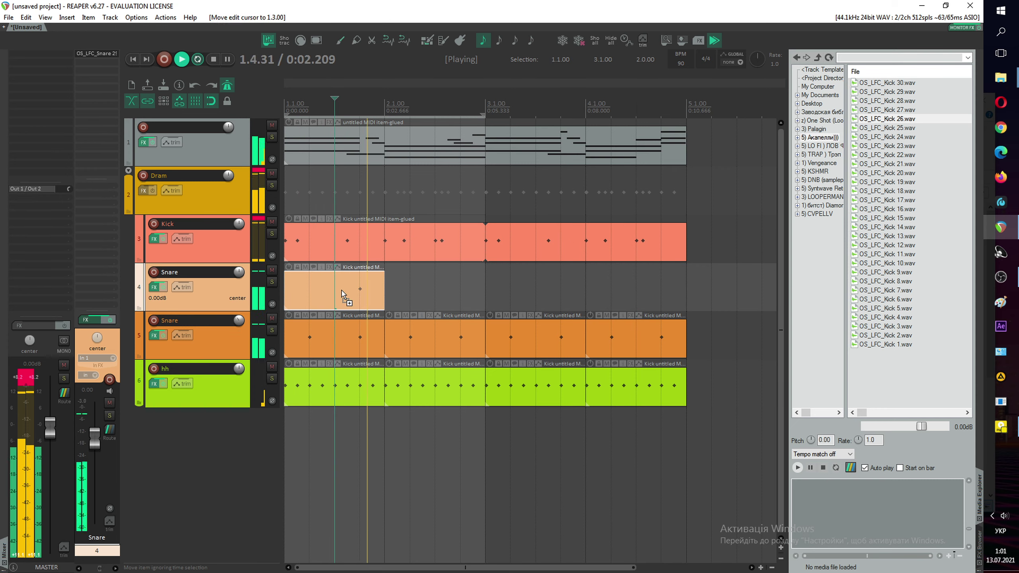
key(ctrl+d)
key(ctrl+d)
key(ctrl+d)
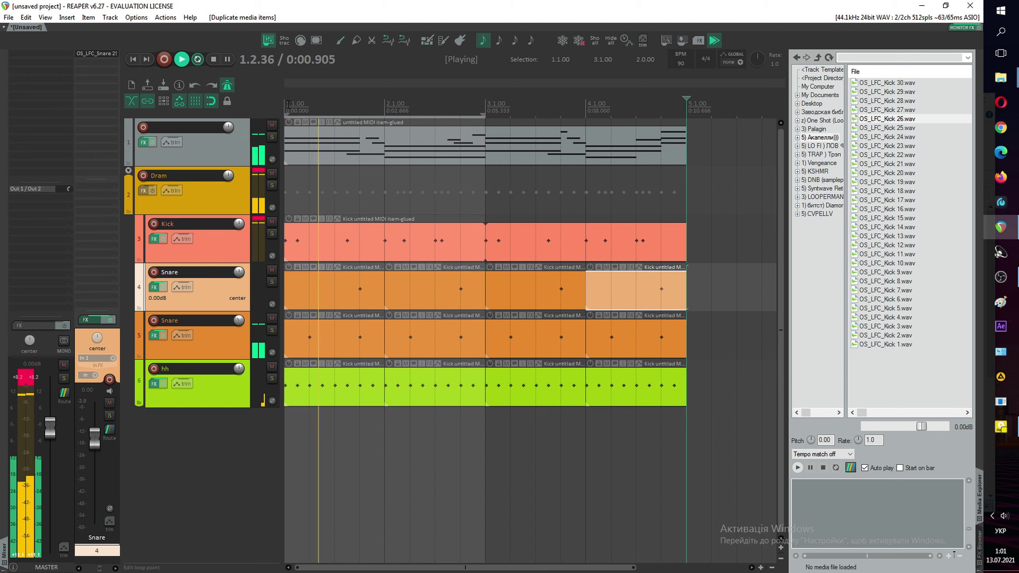
Step: Return the sample browser to the parent folder, solo the melody track and listen to it from the start of bar 1
key(space)
click(208, 397)
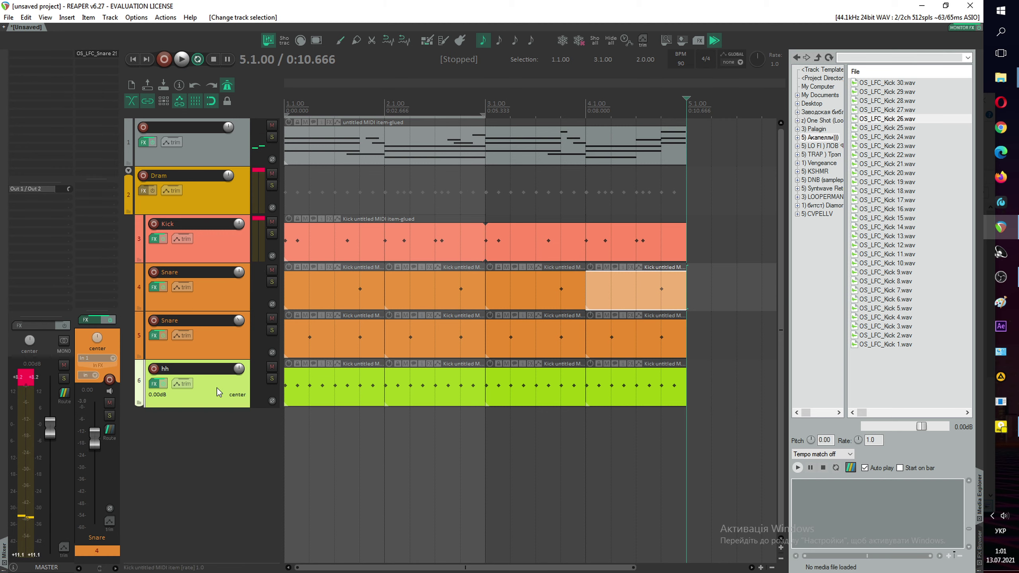
click(818, 58)
click(242, 141)
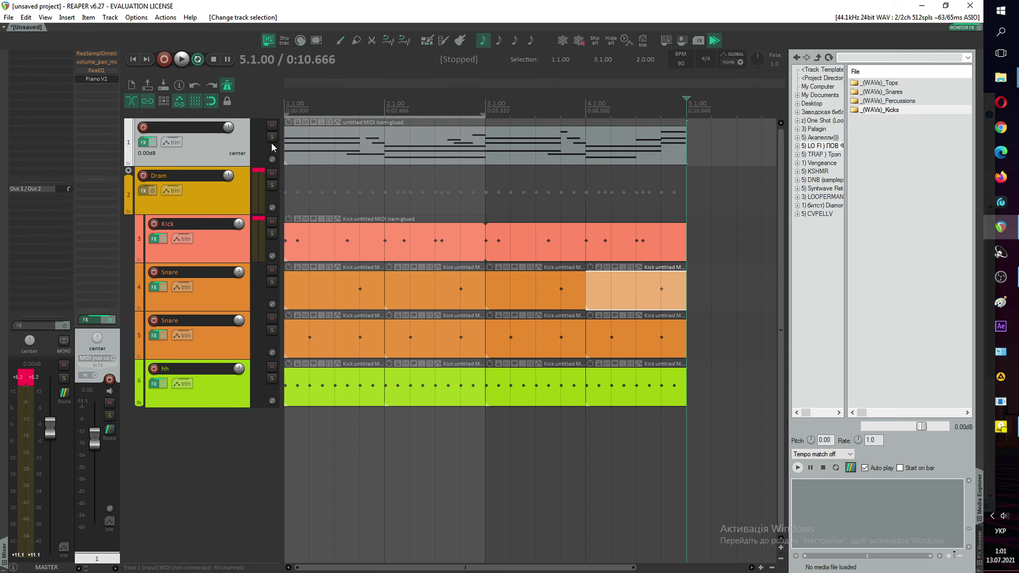
click(271, 137)
key(space)
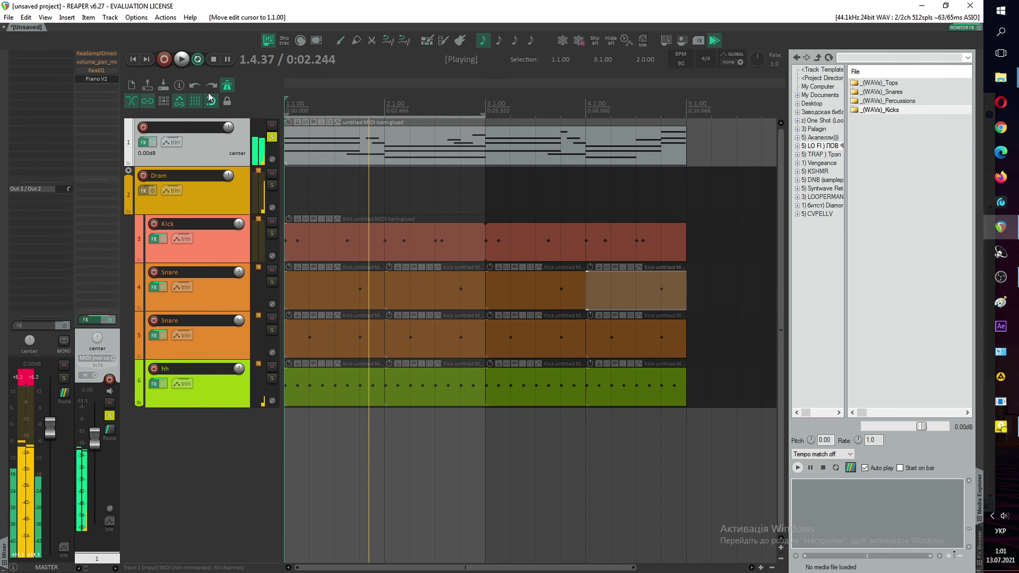
key(space)
key(space)
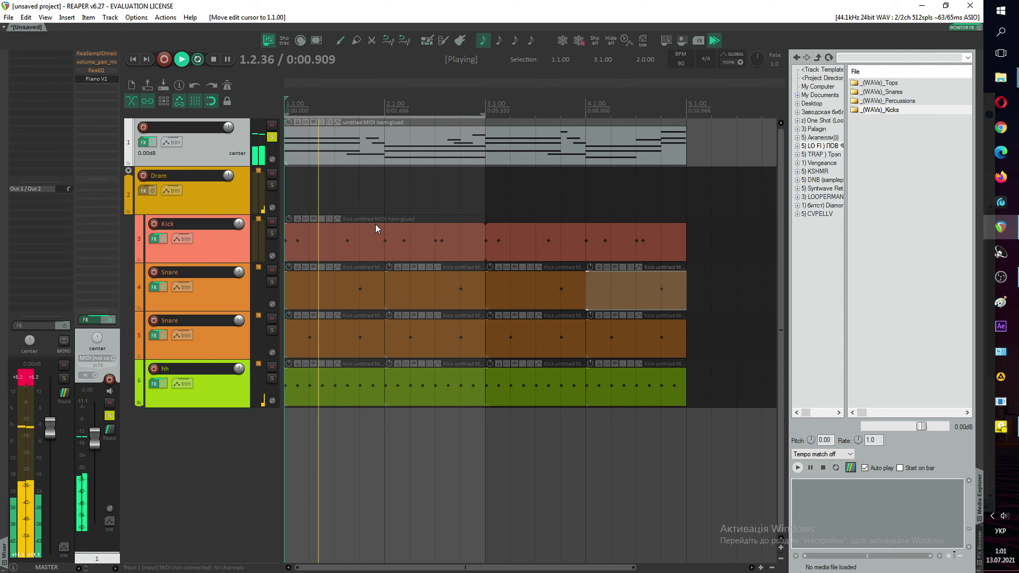
key(space)
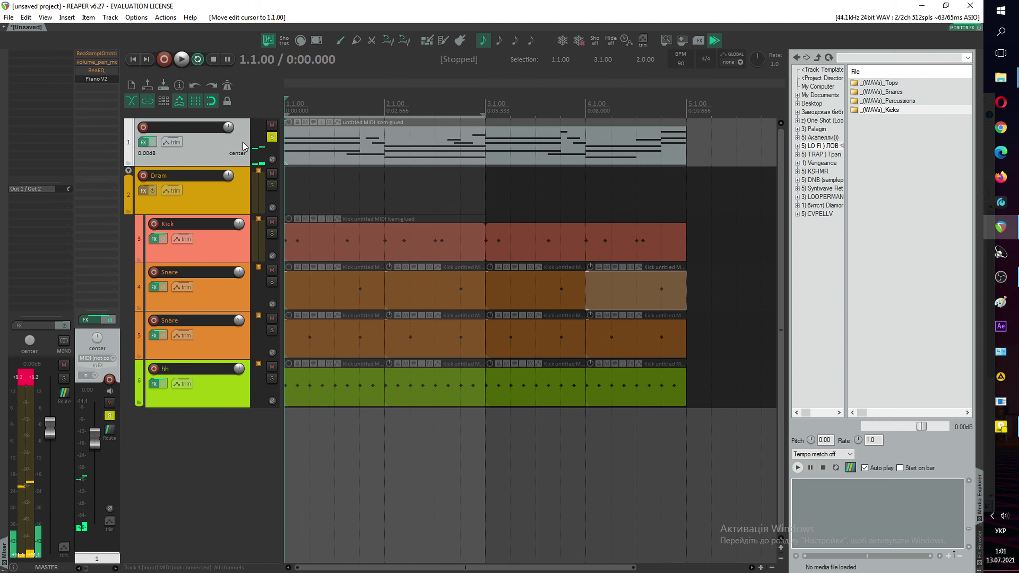
Step: Audition percussion samples in the _(WAVs)_Percussions folder, ending on OS_LFC_Perc 25.wav
double_click(891, 103)
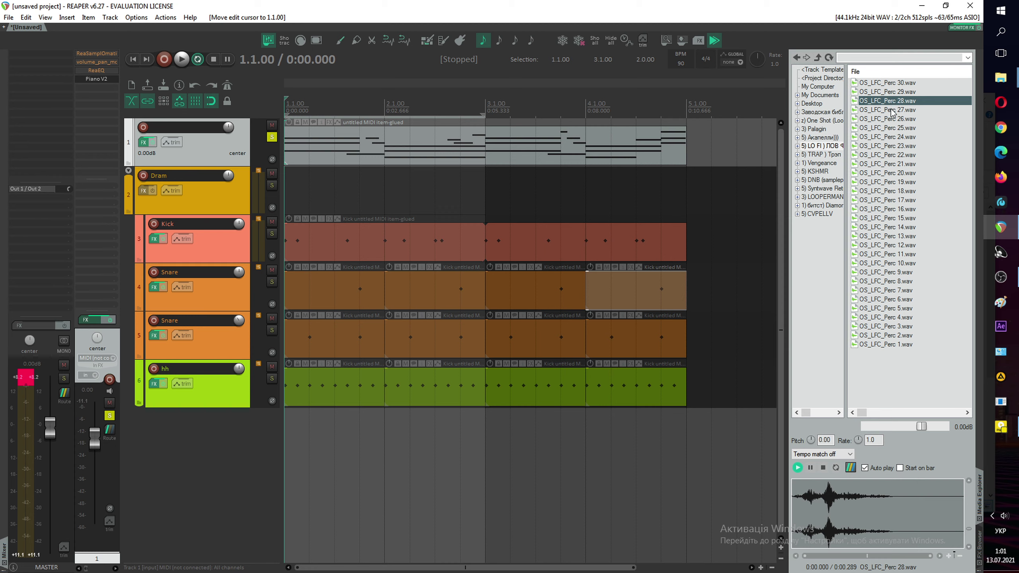
click(893, 110)
click(888, 137)
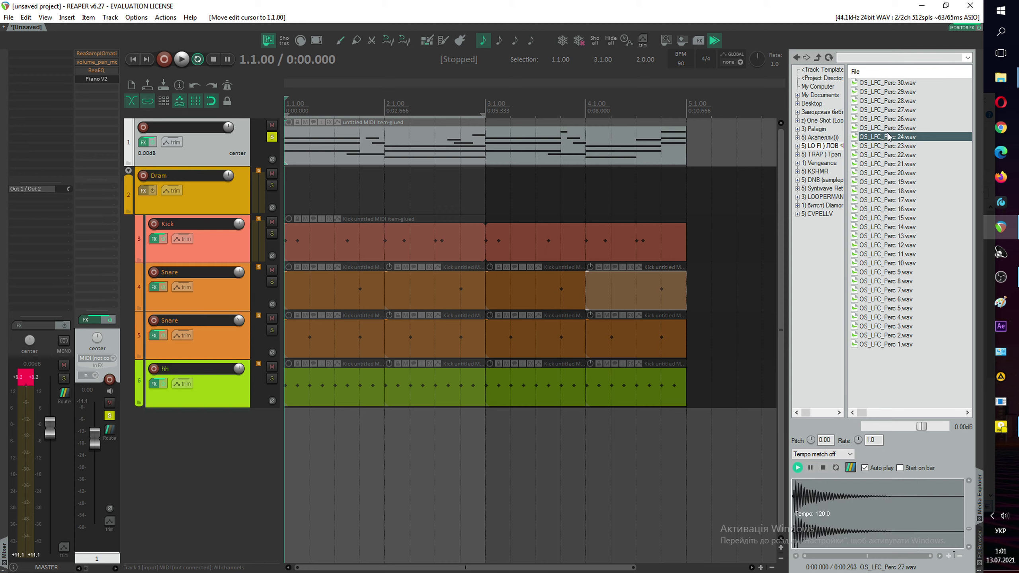
click(885, 173)
click(884, 236)
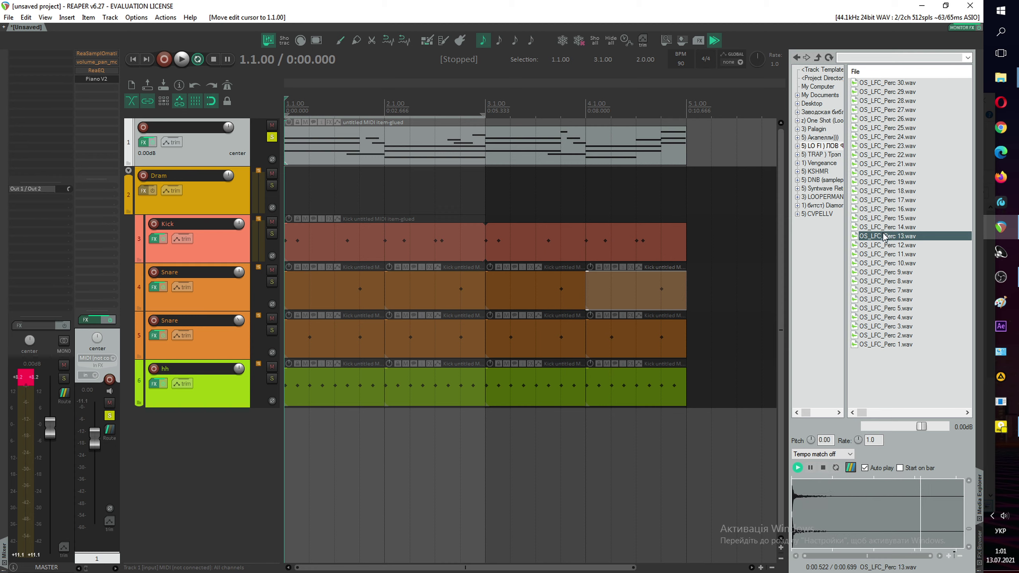
click(878, 263)
click(878, 299)
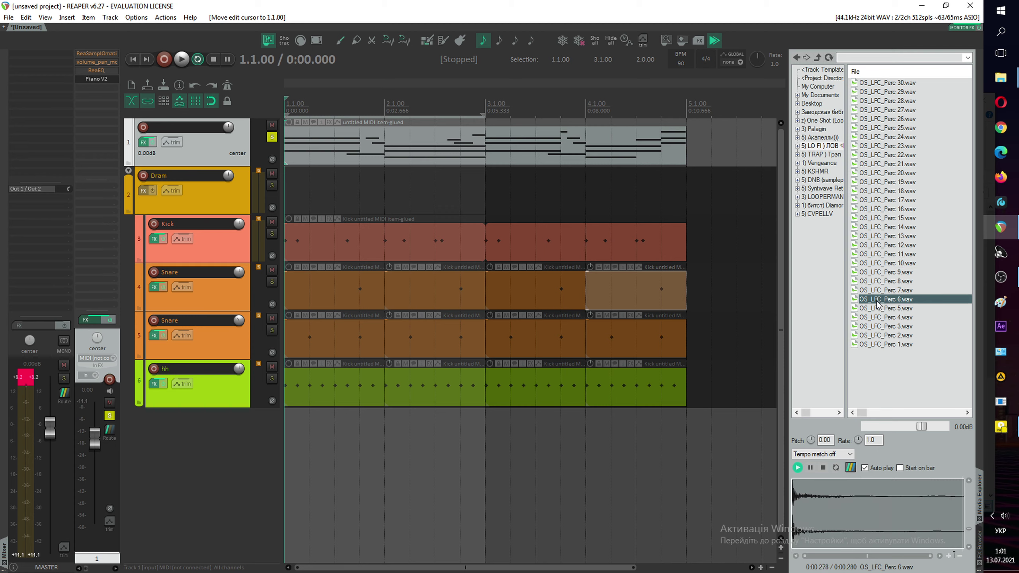
click(876, 317)
click(868, 119)
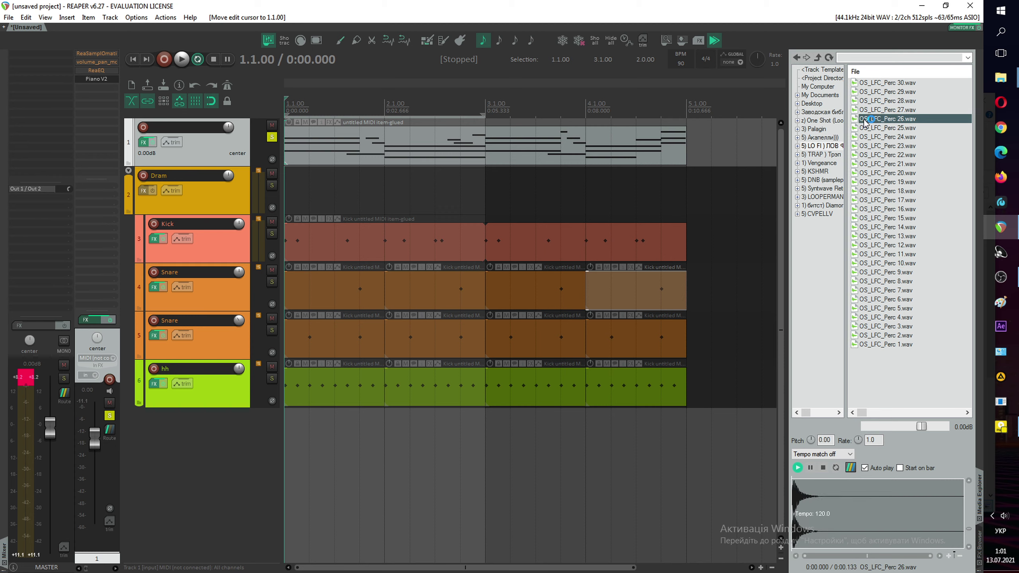
click(862, 92)
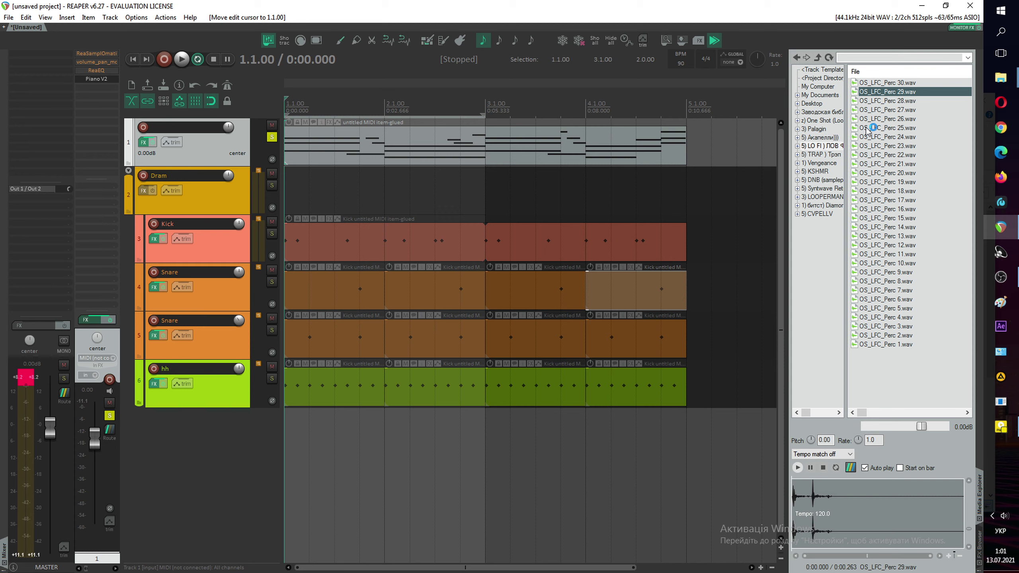
click(866, 128)
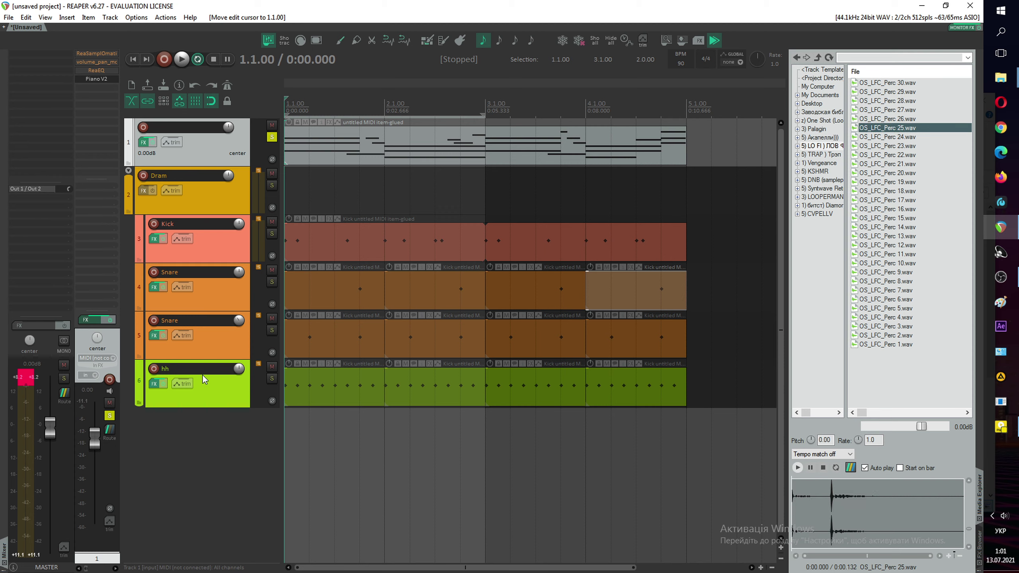
Step: Paste a copy of the hh track below the original and mute the copy
click(207, 387)
key(ctrl+v)
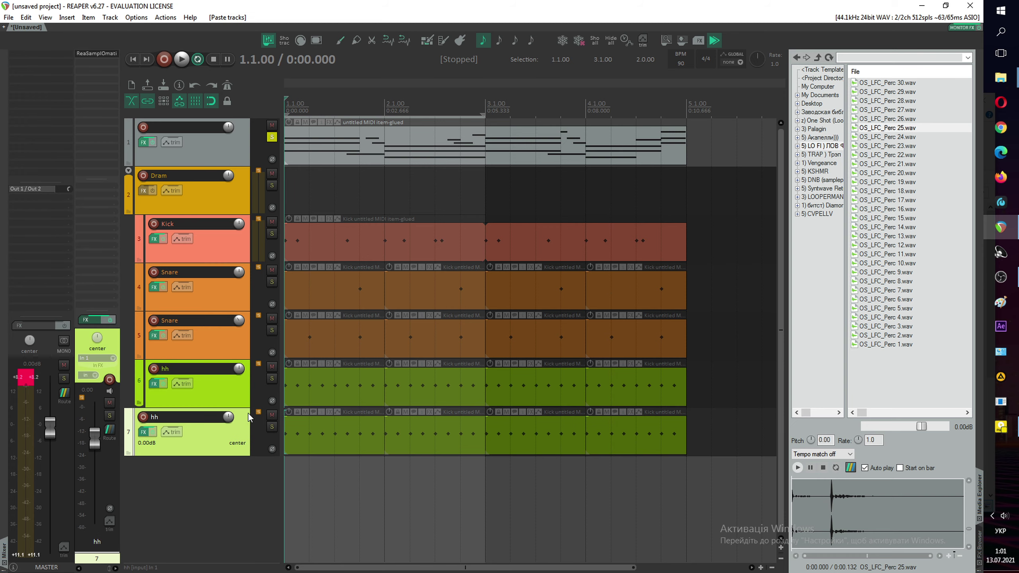
click(272, 415)
Step: Load OS_LFC_Perc 25.wav into ReaSamplOmatic5000 on the original hh track and close the sampler window
click(235, 392)
click(97, 54)
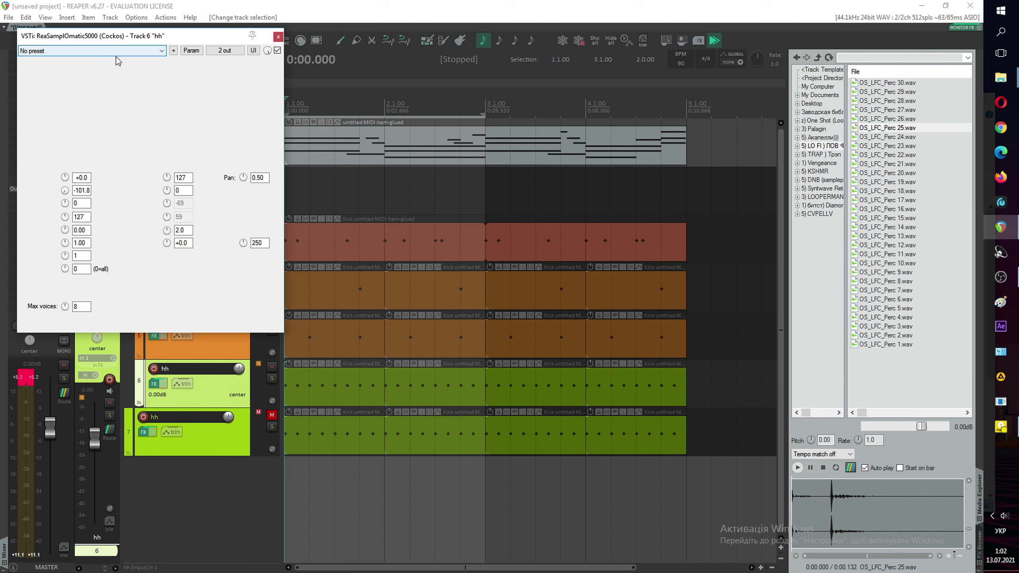
click(898, 129)
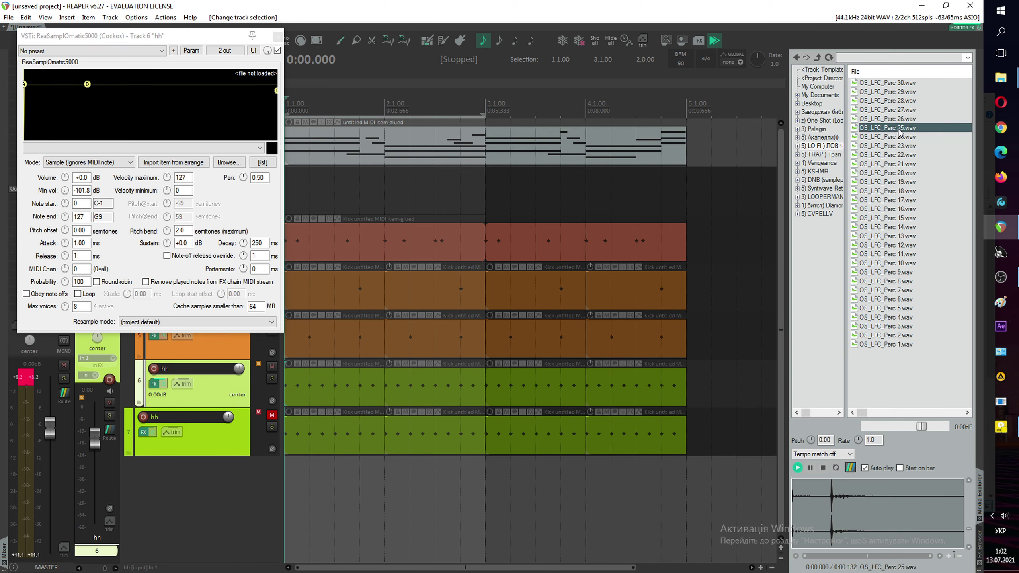
drag(899, 133, 227, 116)
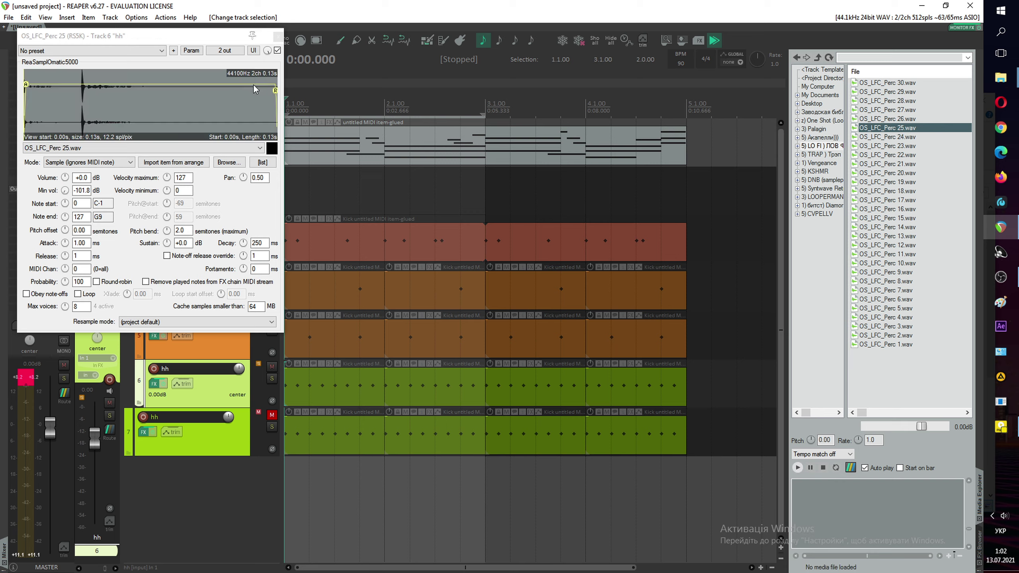
click(277, 37)
Step: Solo the Dram folder track alongside the melody and play the mix
click(272, 185)
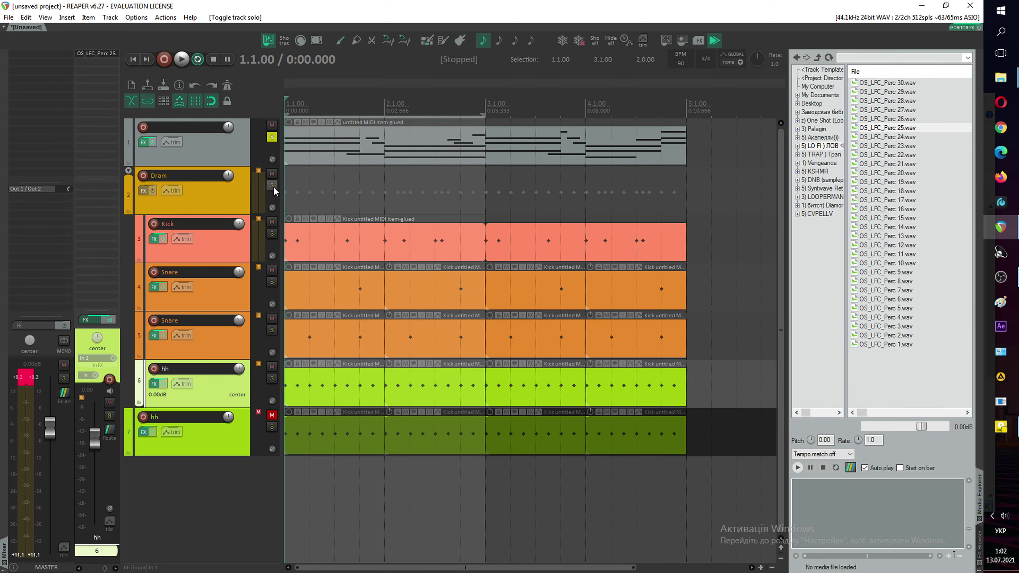
key(space)
key(space)
Step: Open the first-bar item of the unmuted hh track in the MIDI editor and play it against the mix
double_click(312, 391)
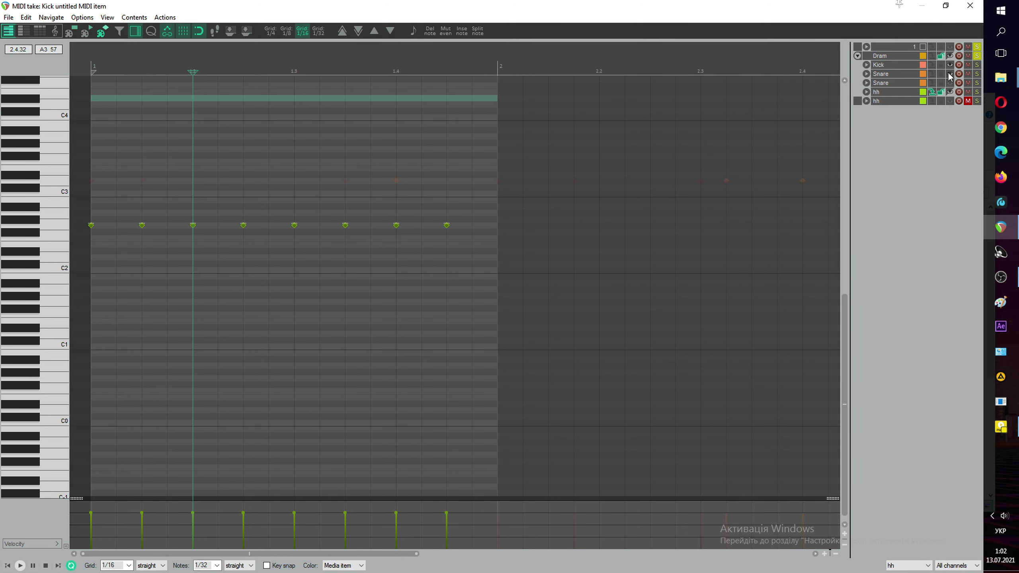
scroll(482, 382, up, 10)
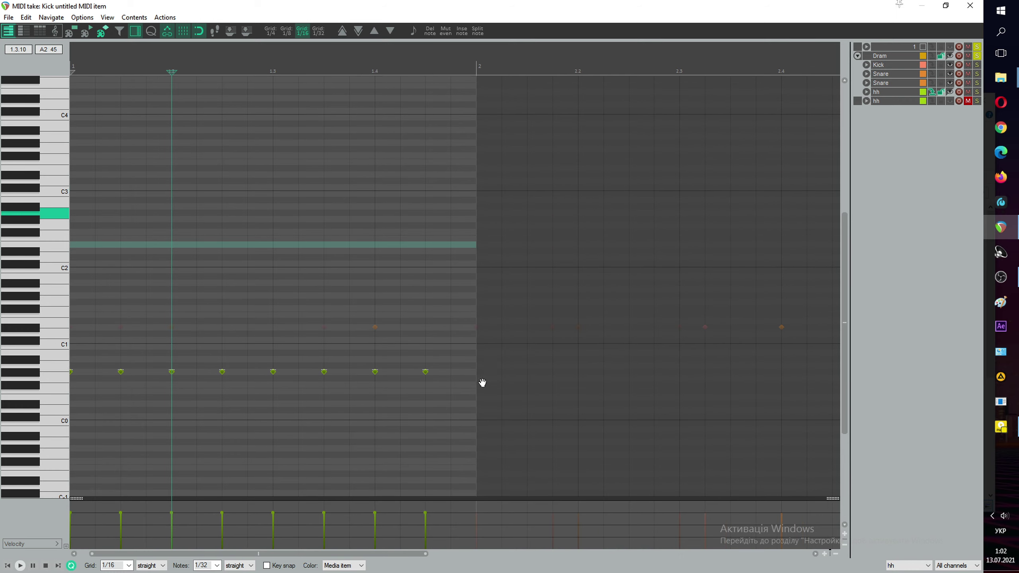
scroll(193, 332, down, 3)
scroll(187, 331, up, 2)
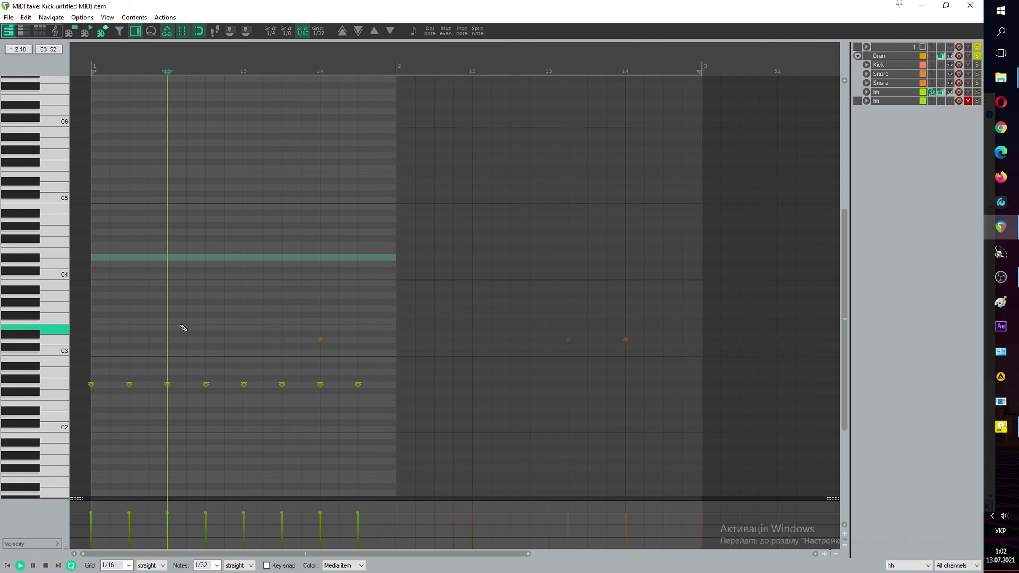
drag(200, 308, 303, 181)
scroll(237, 220, up, 2)
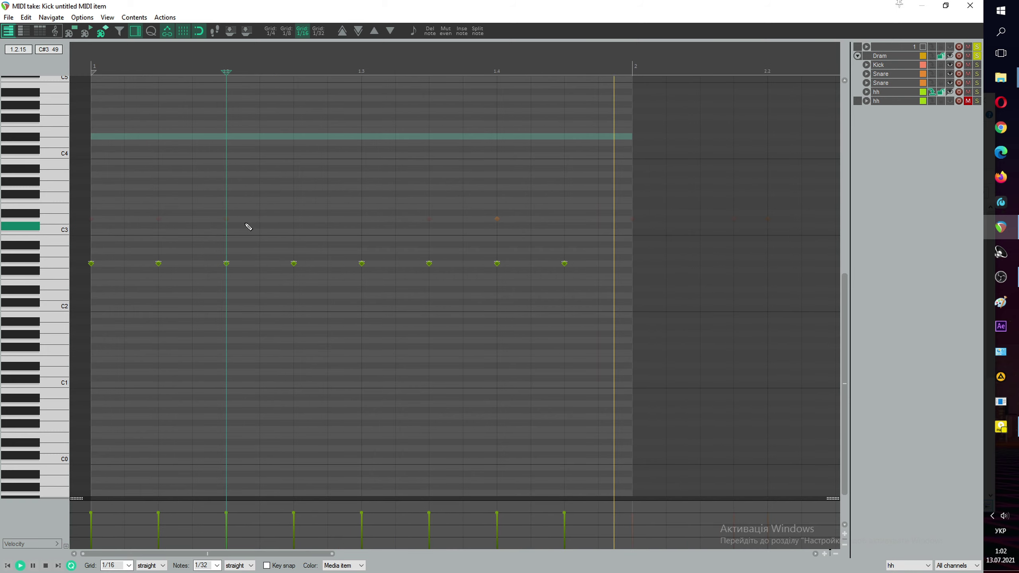
key(space)
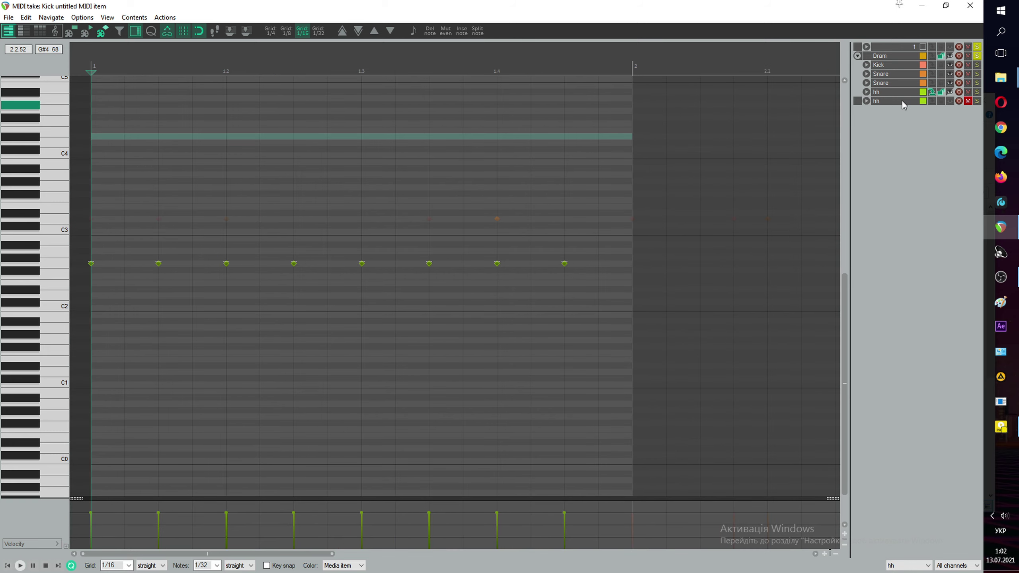
key(space)
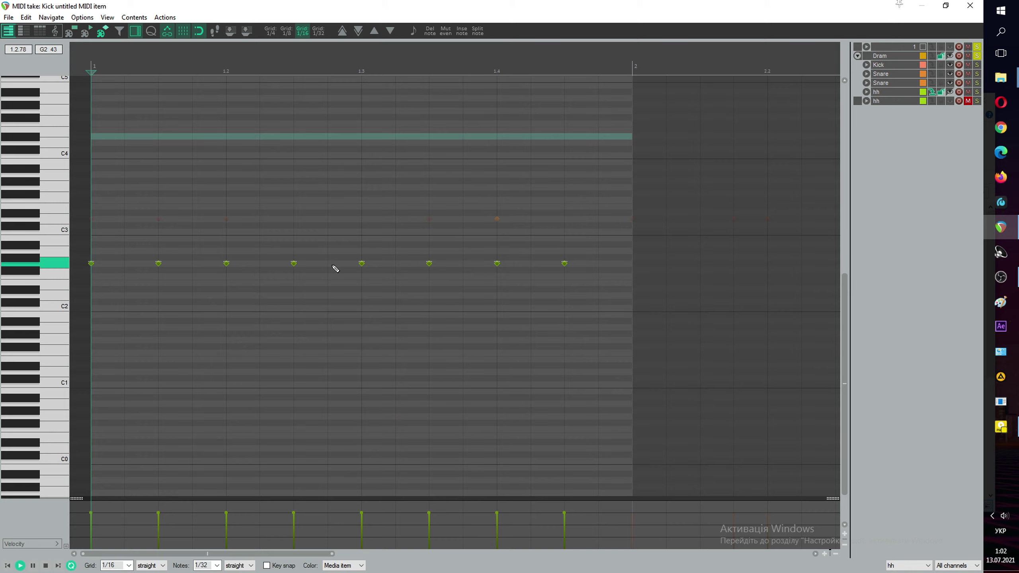
key(space)
Step: Thin out the one-bar hh pattern, keeping only the notes on the offbeats after beats 2 and 4
double_click(237, 260)
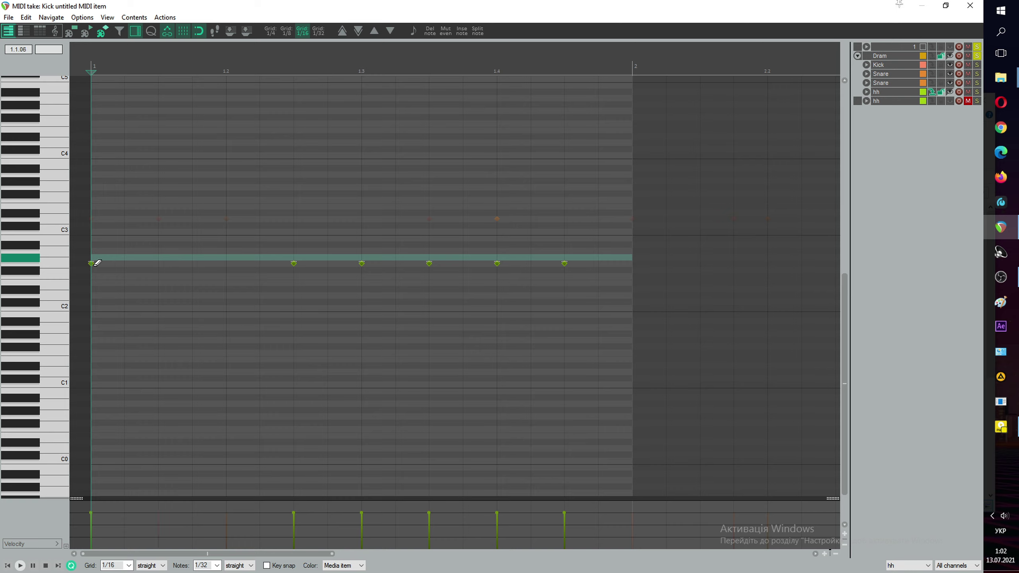
key(space)
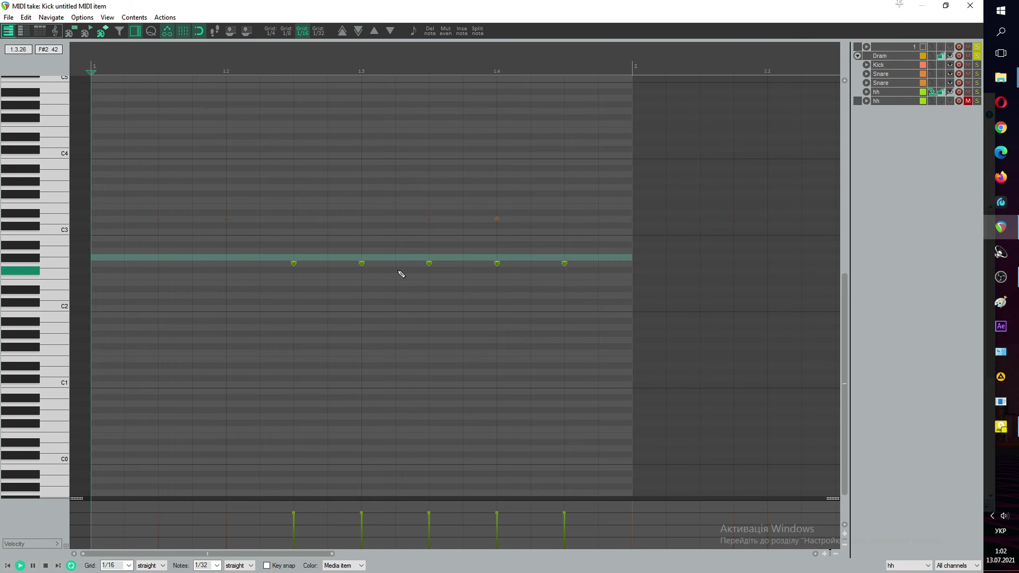
double_click(428, 263)
double_click(361, 264)
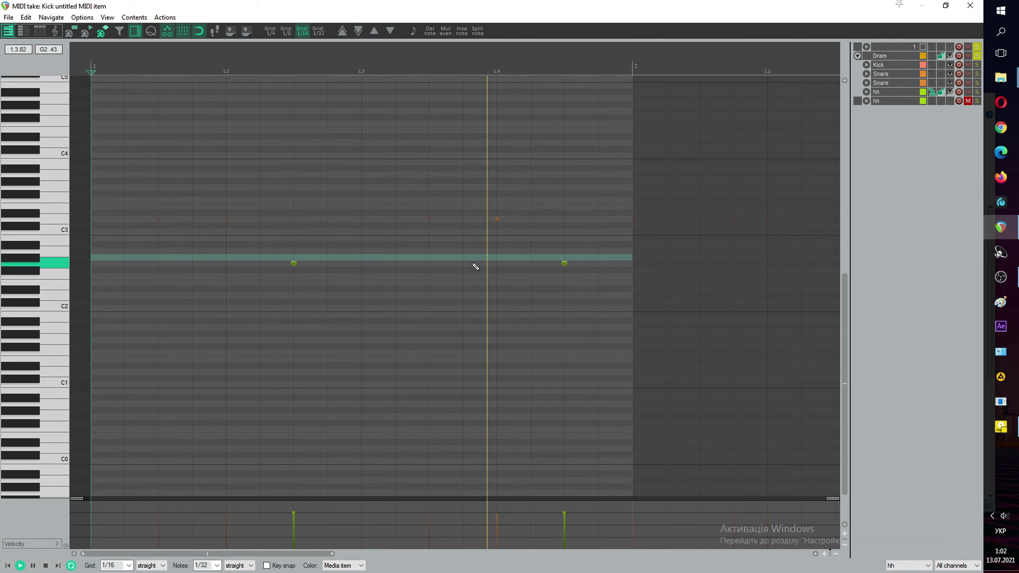
key(space)
Step: Add a G2 note a sixteenth after beat 3 in the hh pattern and close the MIDI editor
key(space)
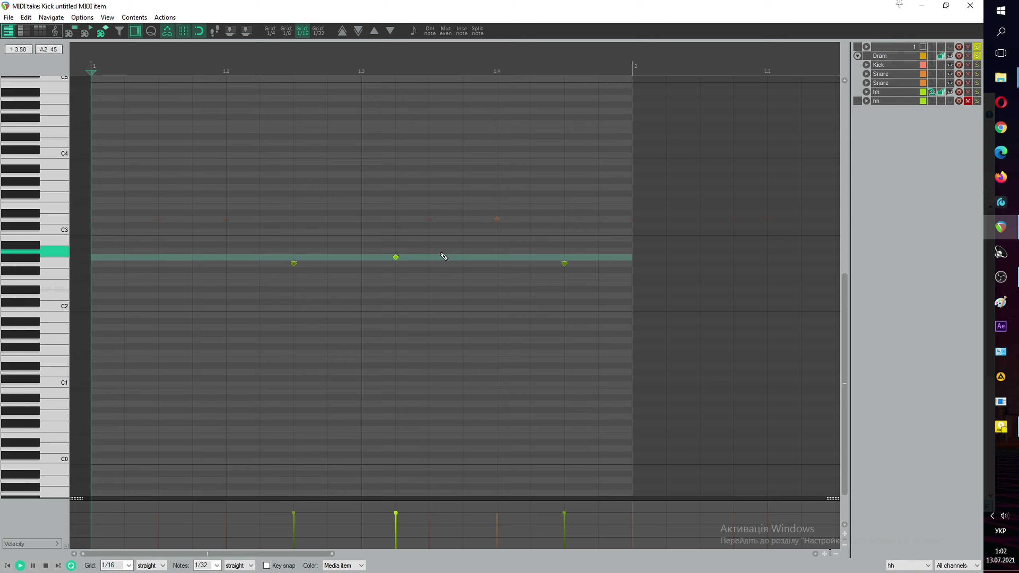
key(space)
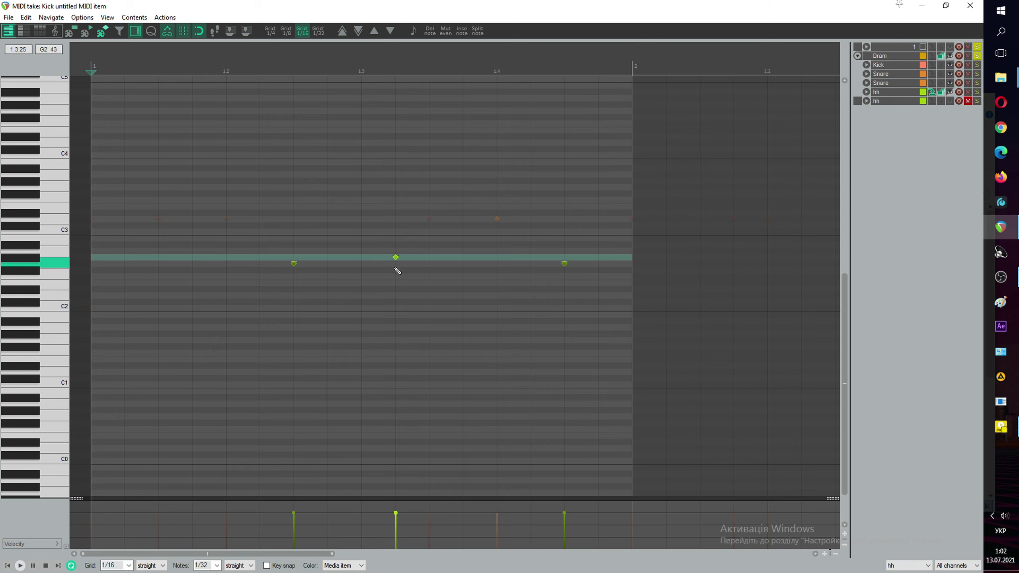
click(396, 270)
right_click(396, 255)
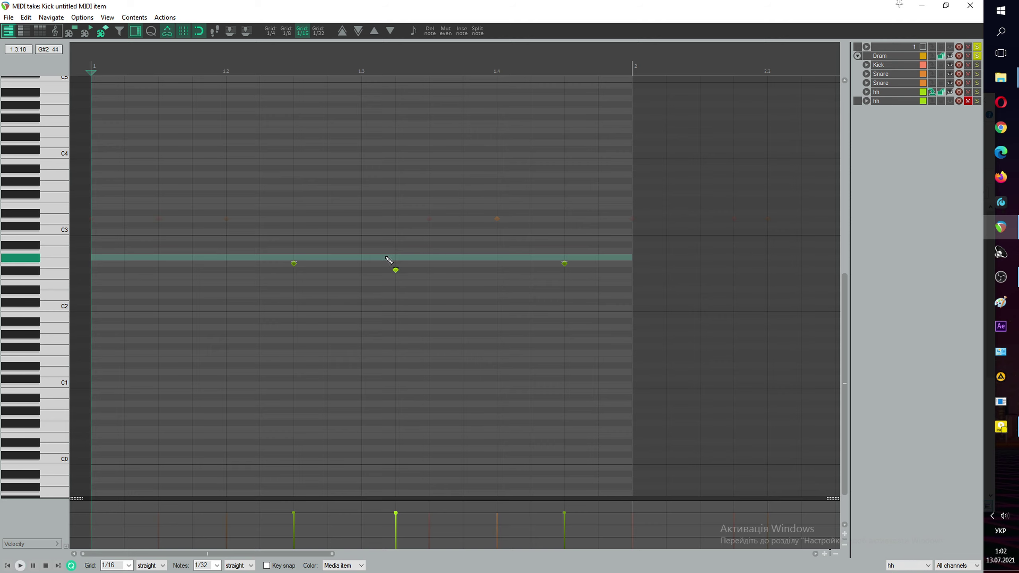
drag(396, 272, 397, 266)
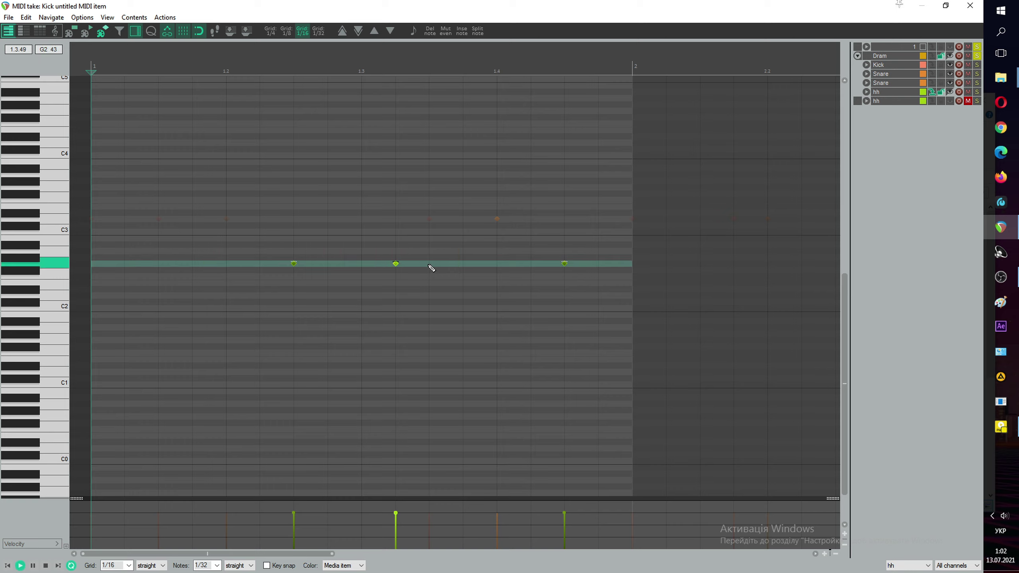
scroll(431, 268, down, 5)
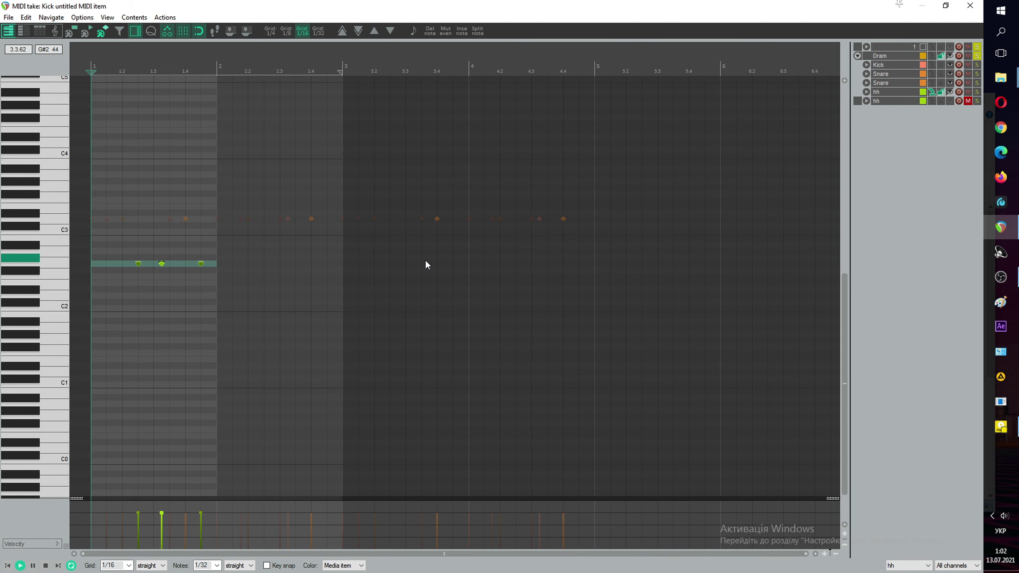
scroll(297, 220, up, 3)
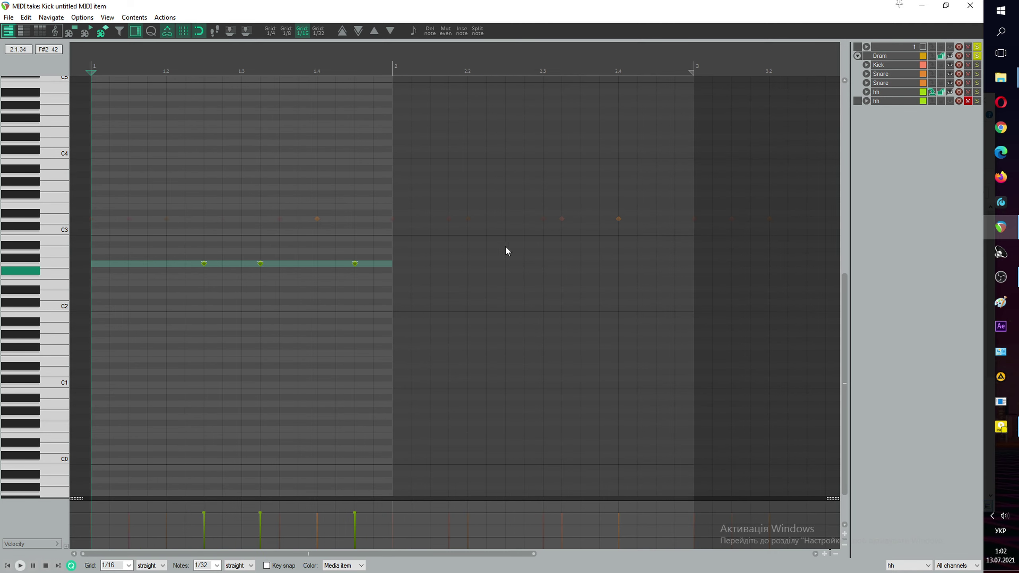
click(969, 5)
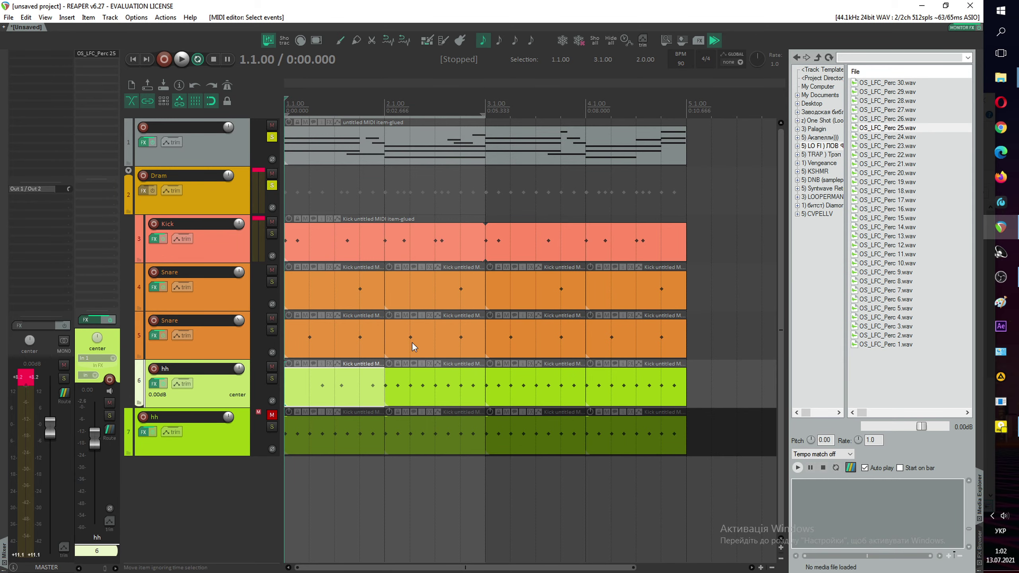
Step: Delete the unedited items in bars 2, 3 and 4 of the upper hh track
click(412, 385)
key(Delete)
click(536, 385)
key(Delete)
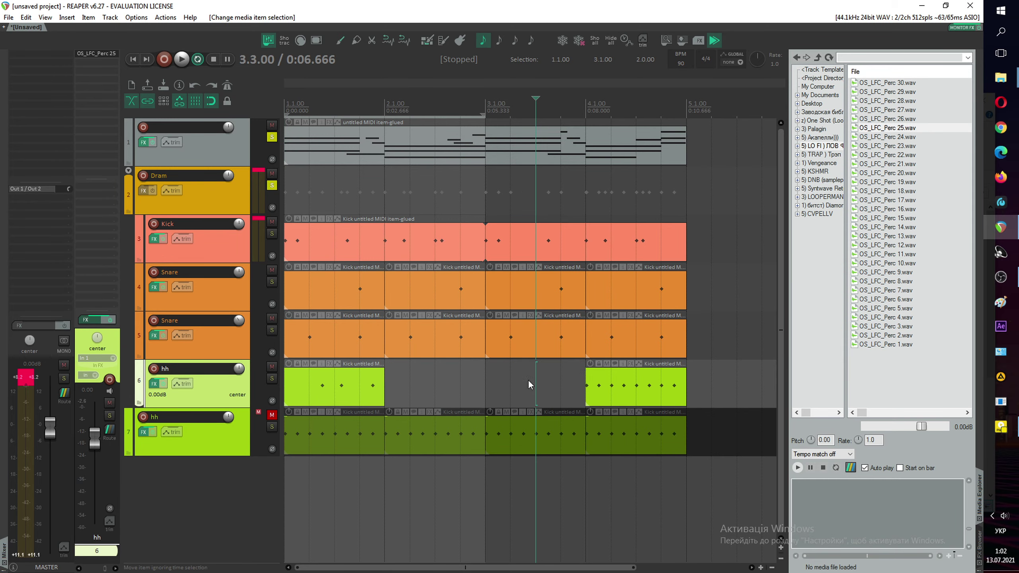
click(628, 387)
key(Delete)
Step: Loop the edited hh item through bar 2, glue it into one item and check its notes during playback
drag(380, 385, 486, 385)
click(436, 385)
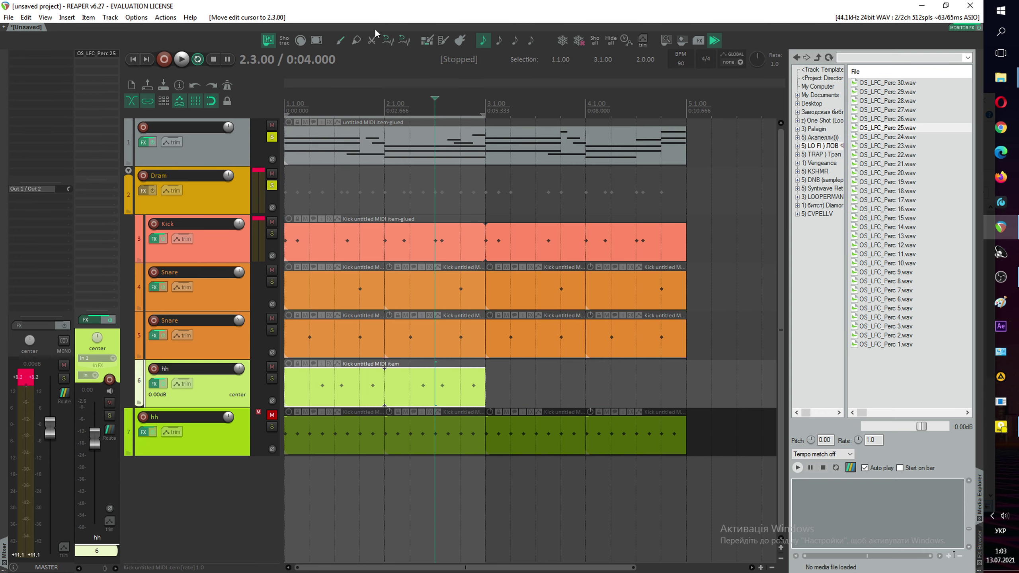
double_click(350, 393)
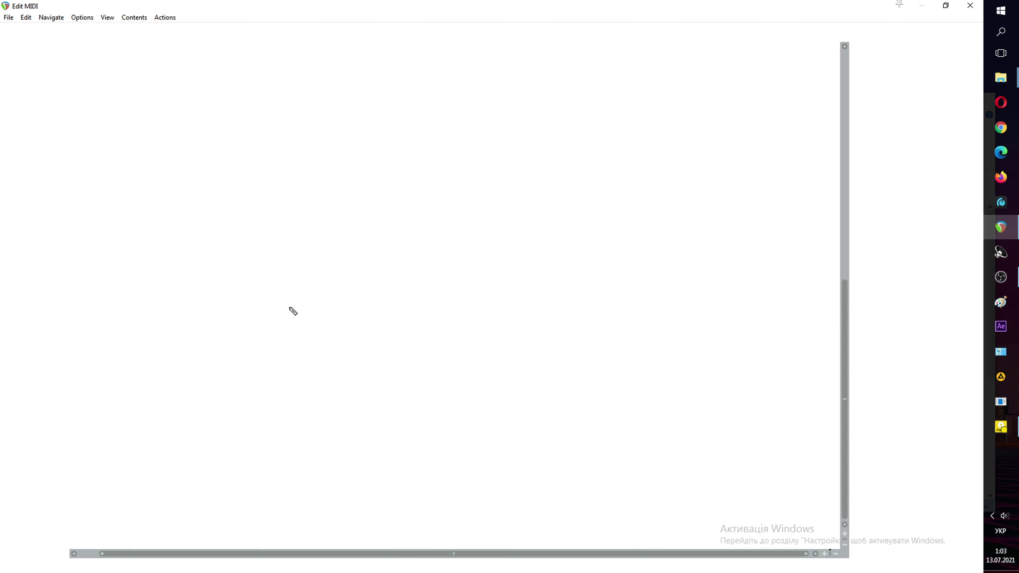
key(space)
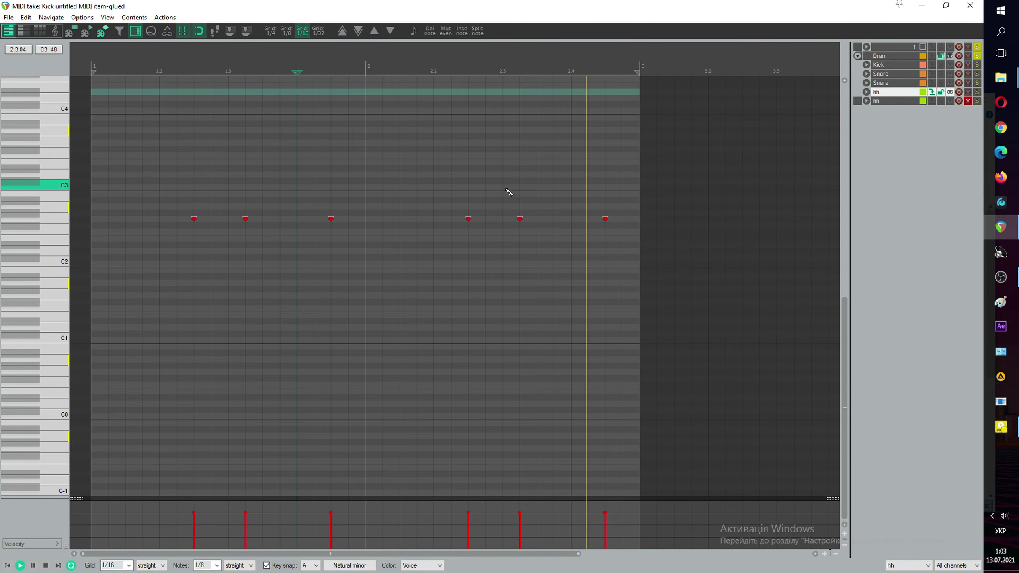
click(972, 7)
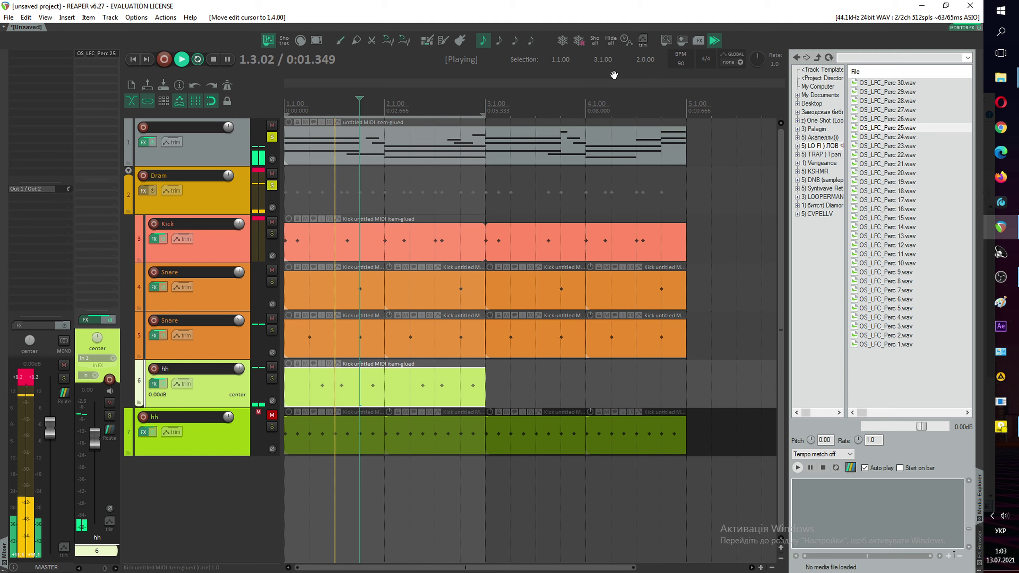
key(space)
Step: Audition other OS_LFC_Perc samples between OS_LFC_Perc 17.wav and OS_LFC_Perc 9.wav
click(886, 199)
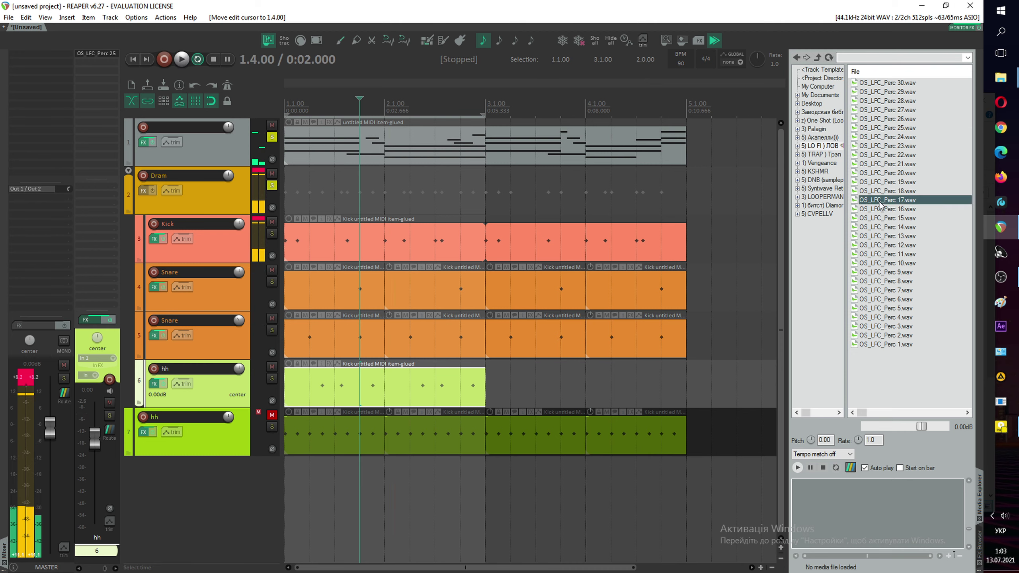
click(880, 227)
click(880, 245)
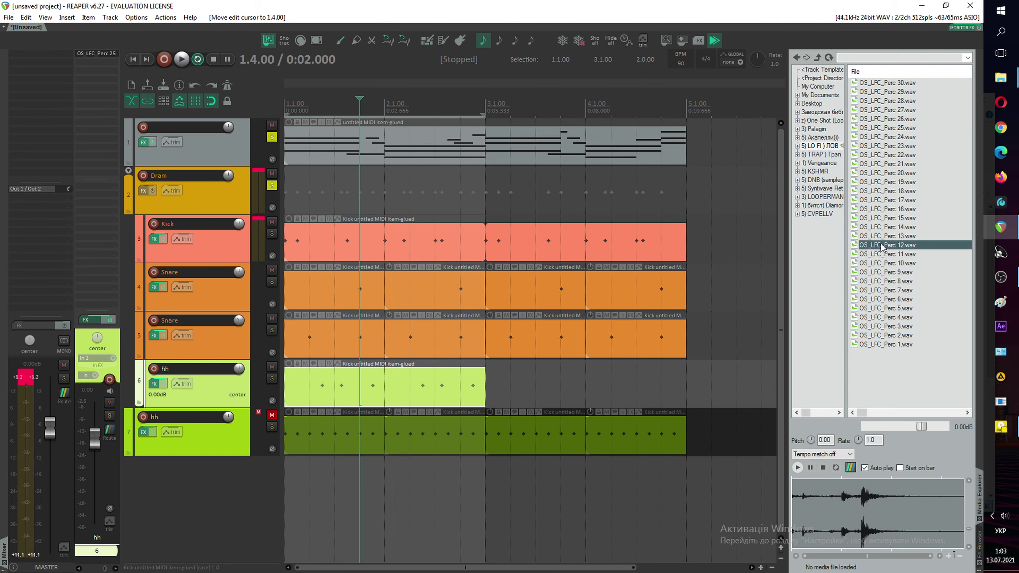
click(880, 254)
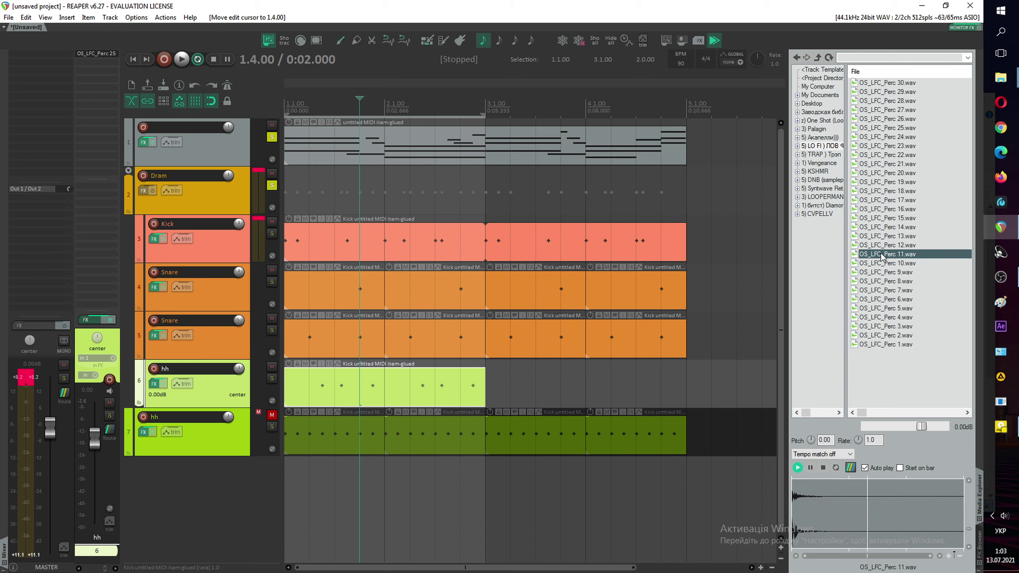
click(883, 273)
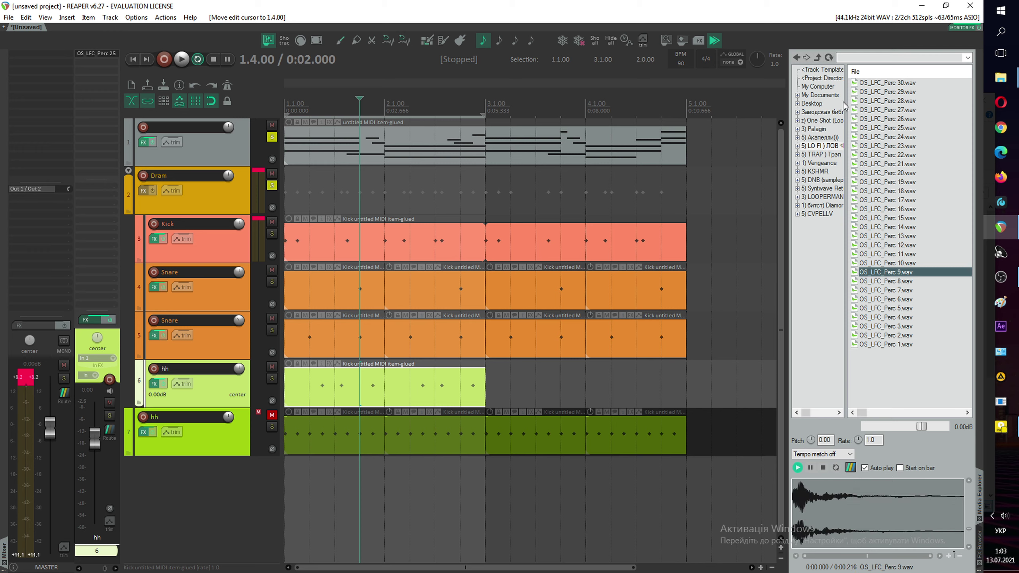
Step: Browse the sample library to the Percs folder inside Drum Hits of the Origin Sound - LoFi & Chill pack
click(817, 57)
click(818, 57)
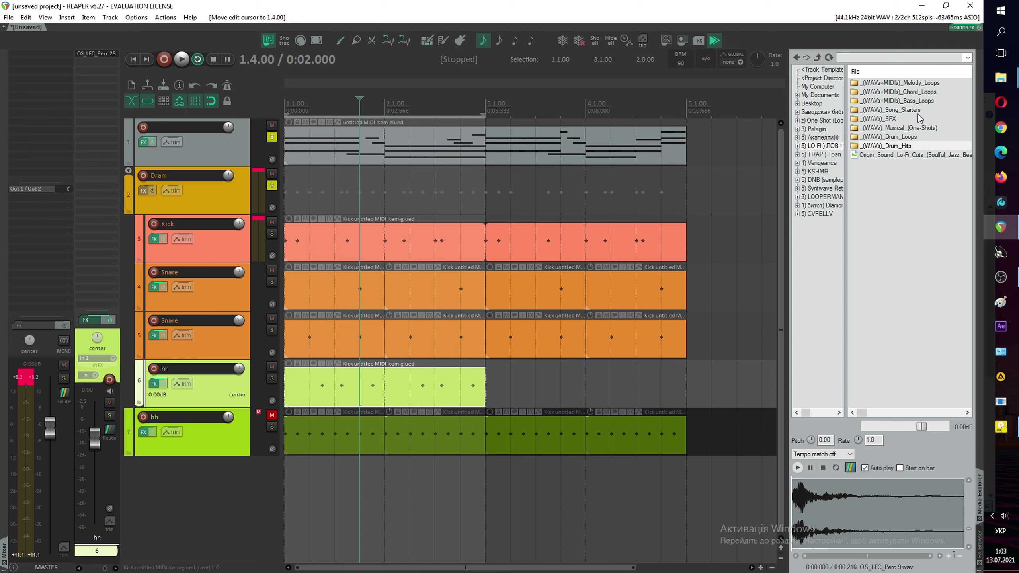
double_click(906, 147)
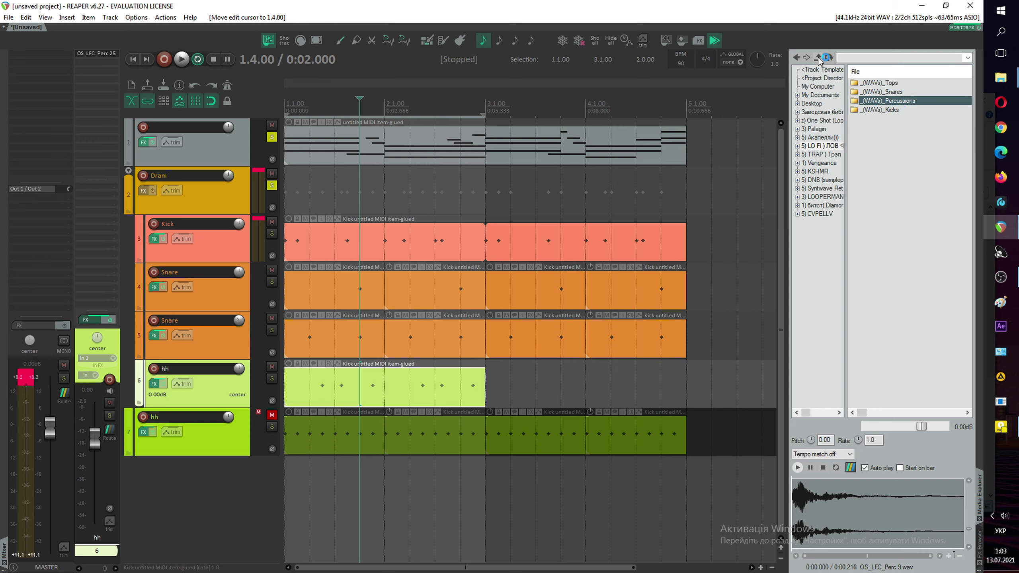
click(836, 147)
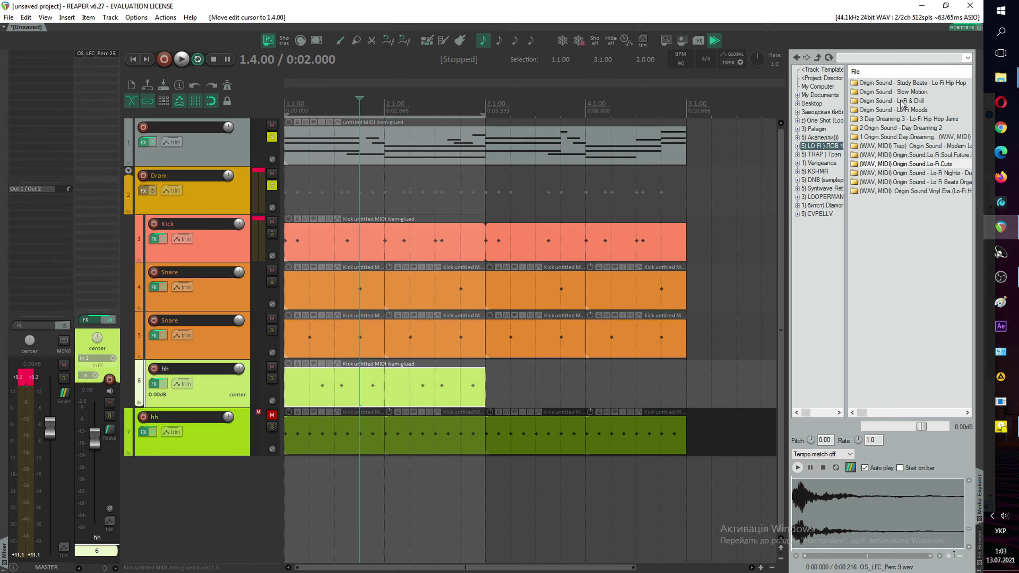
double_click(913, 101)
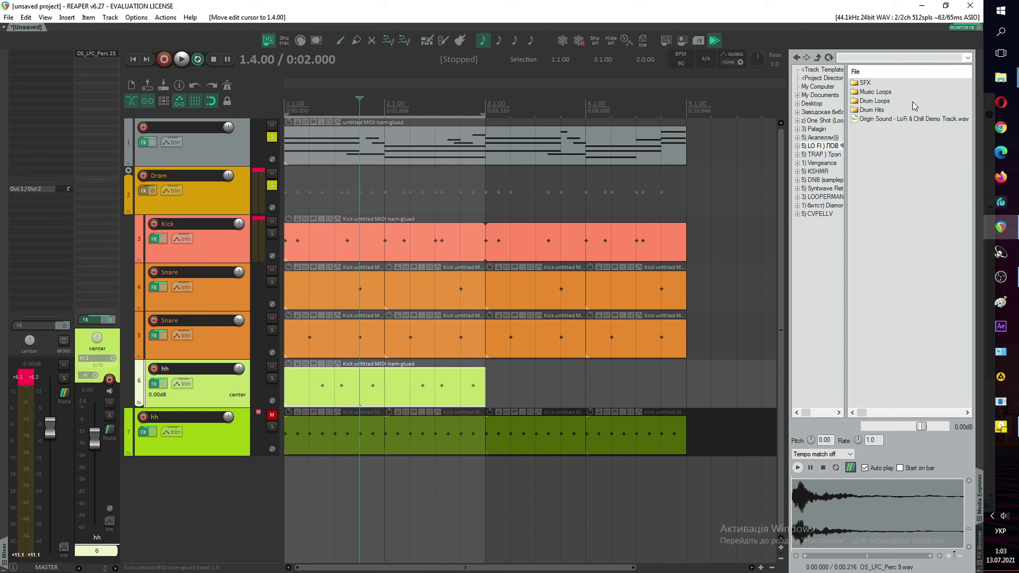
double_click(882, 101)
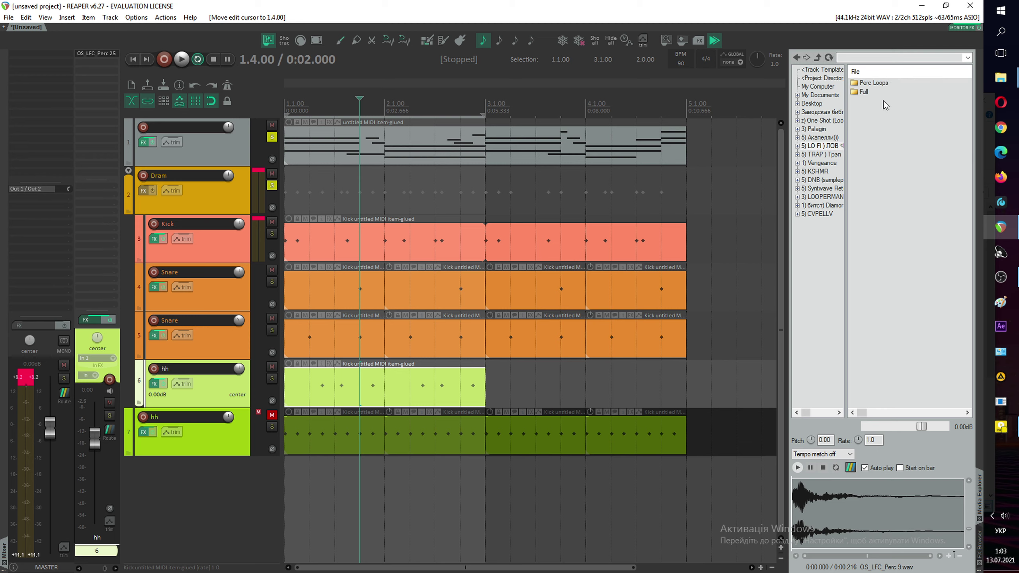
click(818, 59)
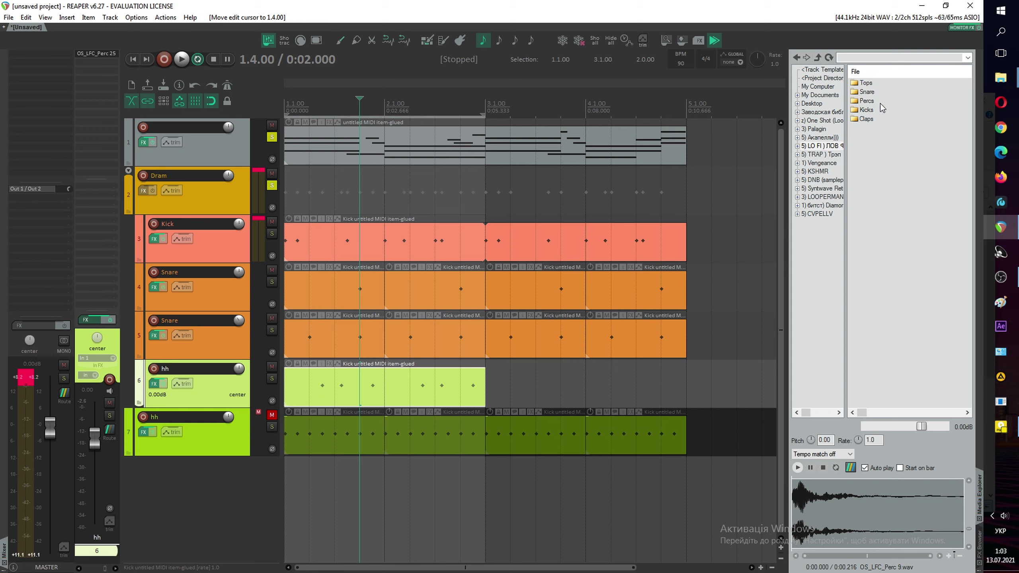
double_click(872, 103)
Step: Audition and compare OS_LC_Wooden Perc 4.wav and OS_LC_Wooden Perc 1.wav
click(872, 103)
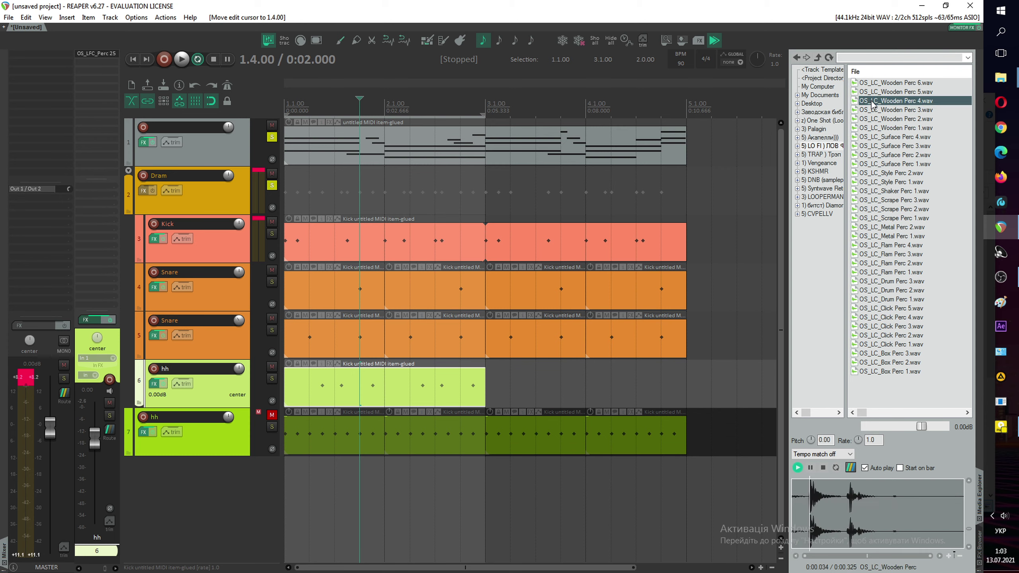
click(874, 127)
click(878, 101)
click(881, 131)
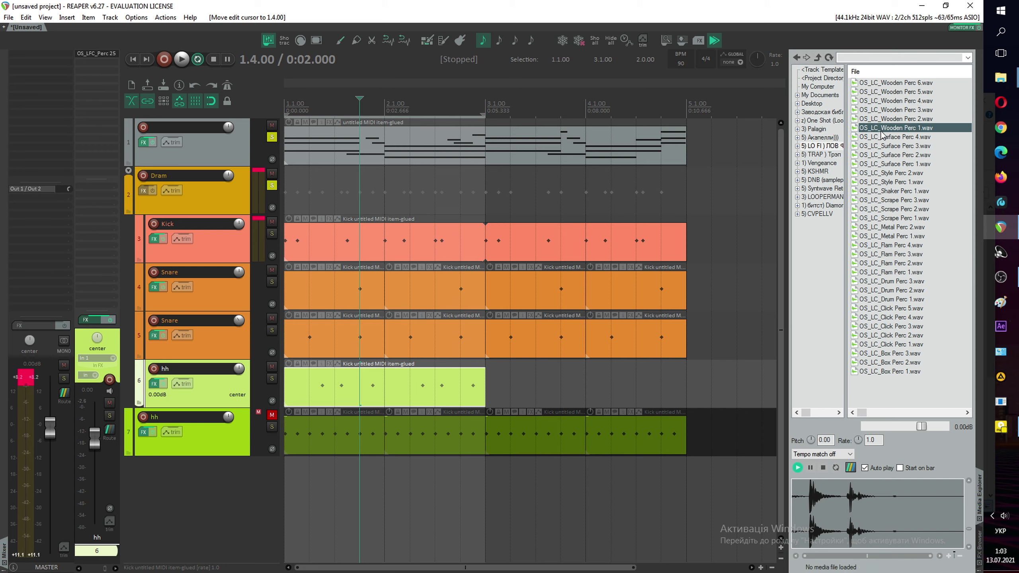
Step: Replace the upper hh track's ReaSamplOmatic5000 sample with OS_LC_Wooden Perc 1.wav, close the sampler and return to the project start
click(106, 52)
drag(899, 127, 702, 149)
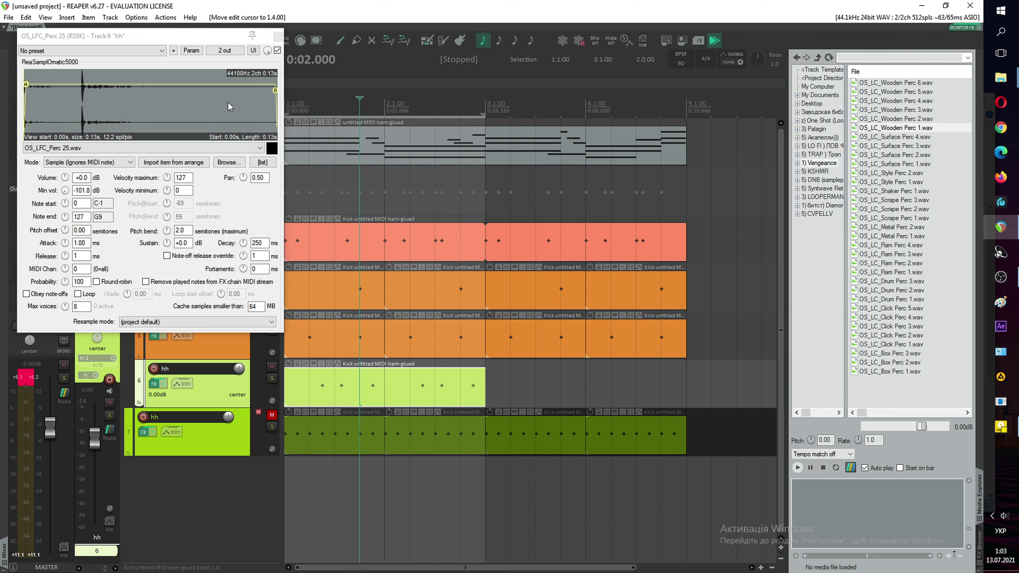
drag(229, 105, 229, 105)
click(277, 36)
click(132, 59)
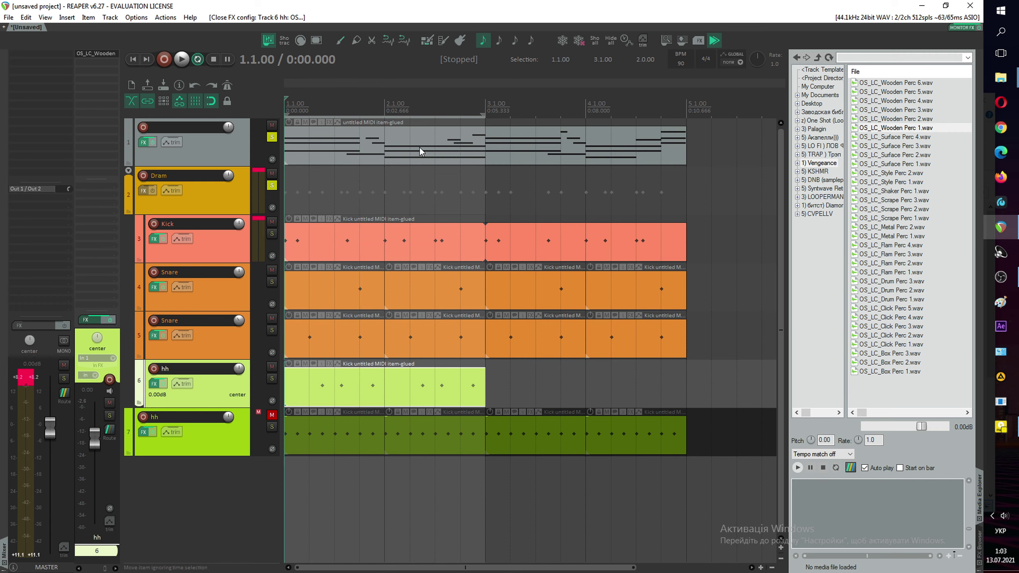
Step: Play the loop and lower the upper hh track's volume to about -10.94 dB, then stop playback
key(space)
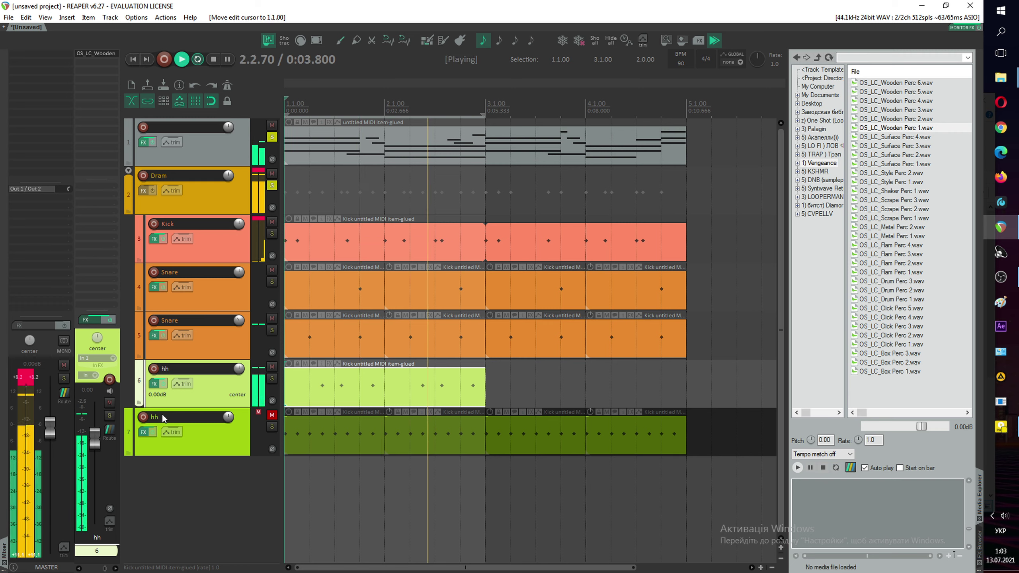
drag(95, 443, 97, 469)
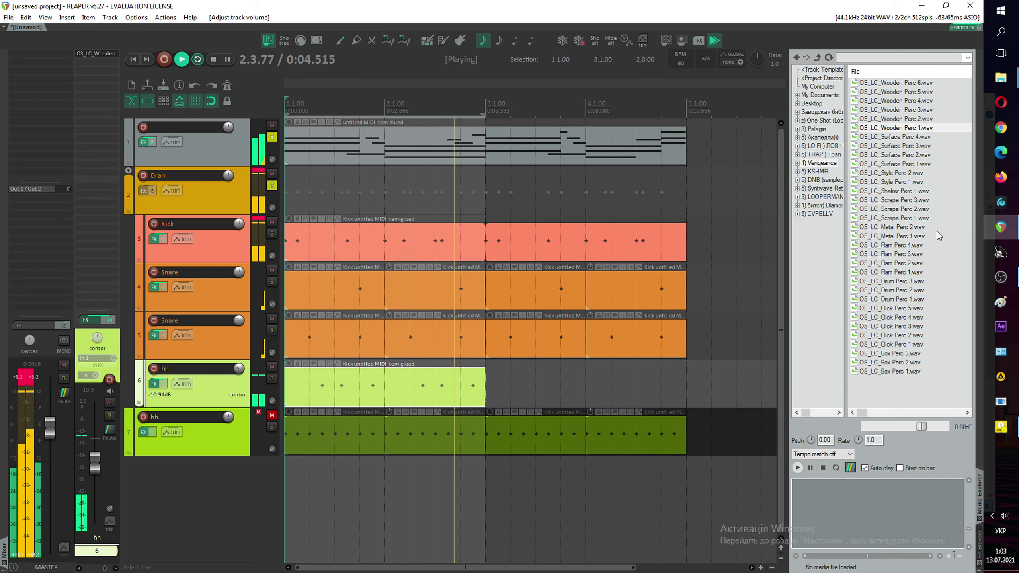
key(space)
Step: Audition Metal, Flam, Drum and Click perc samples from OS_LC_Metal Perc 1.wav to OS_LC_Click Perc 3.wav
click(897, 236)
click(897, 246)
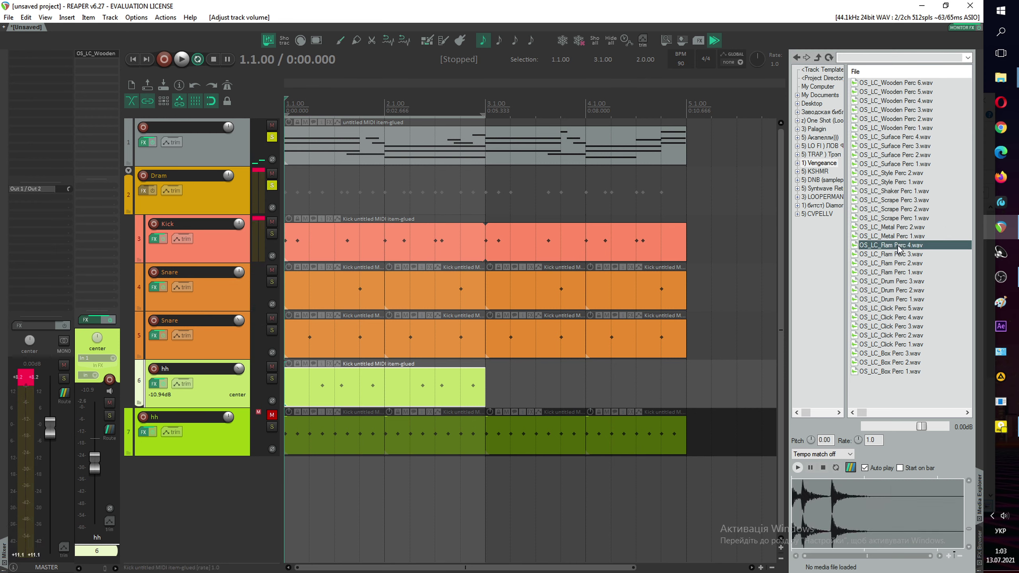
click(887, 272)
click(885, 300)
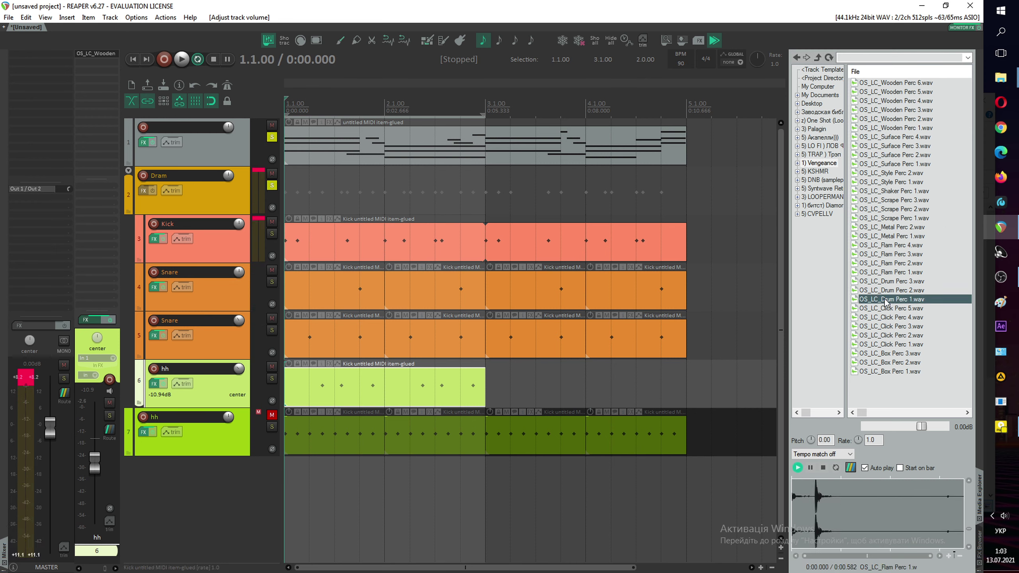
click(885, 327)
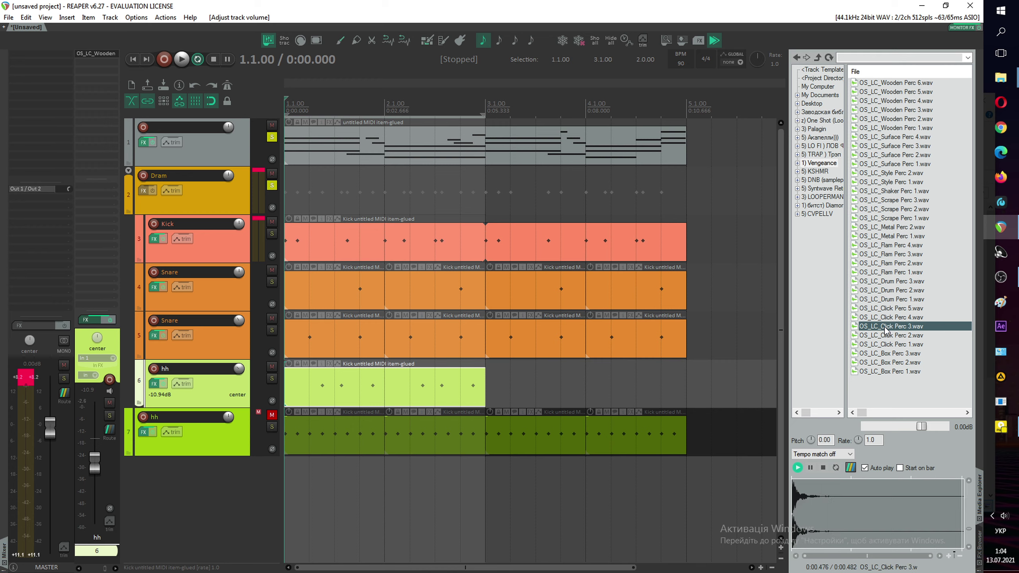
Step: Audition the wooden perc samples and reload OS_LC_Wooden Perc 1.wav into the upper hh track's sampler, then close it
click(104, 56)
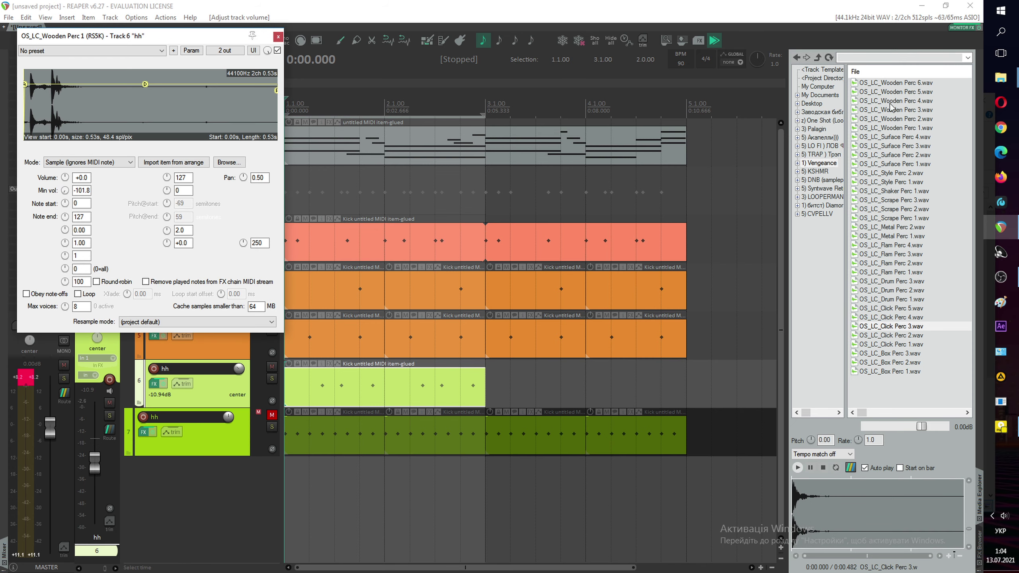
click(921, 83)
click(911, 93)
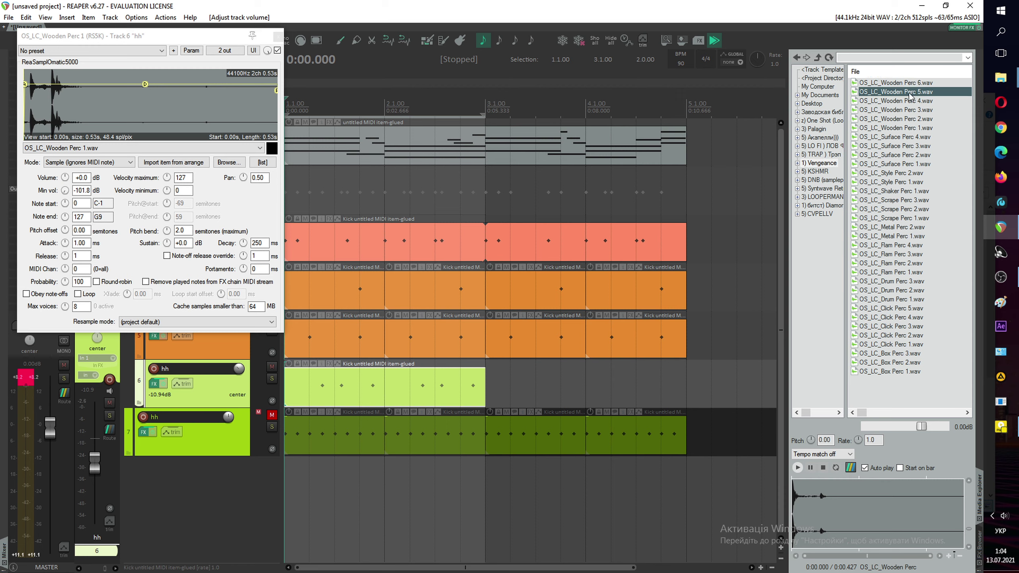
click(903, 111)
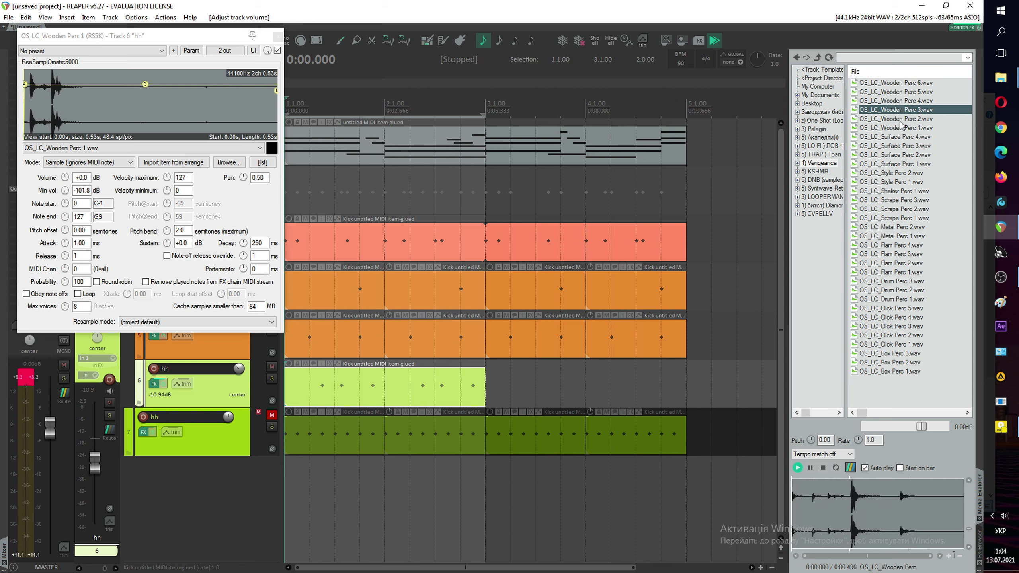
click(895, 129)
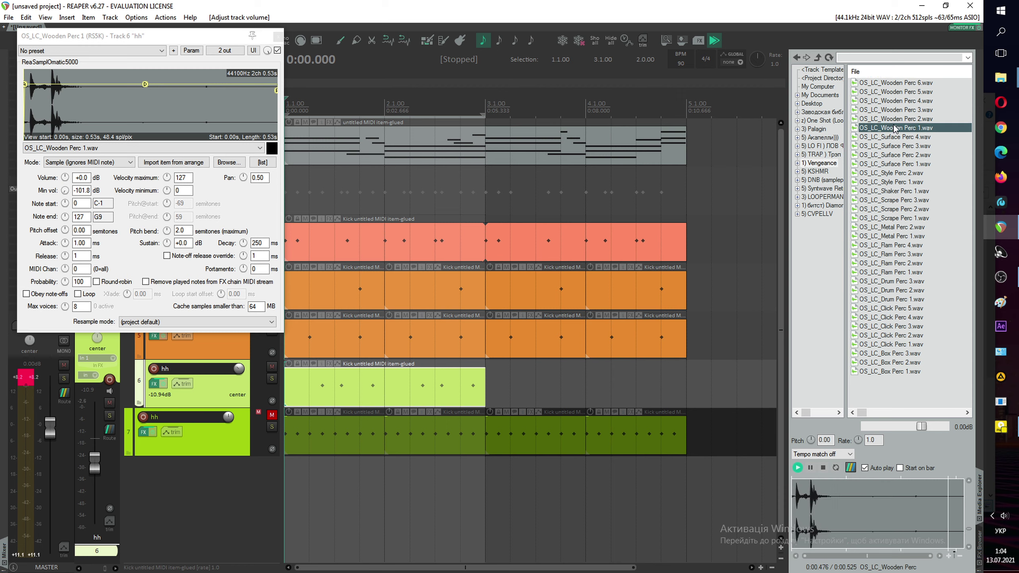
drag(895, 128, 472, 113)
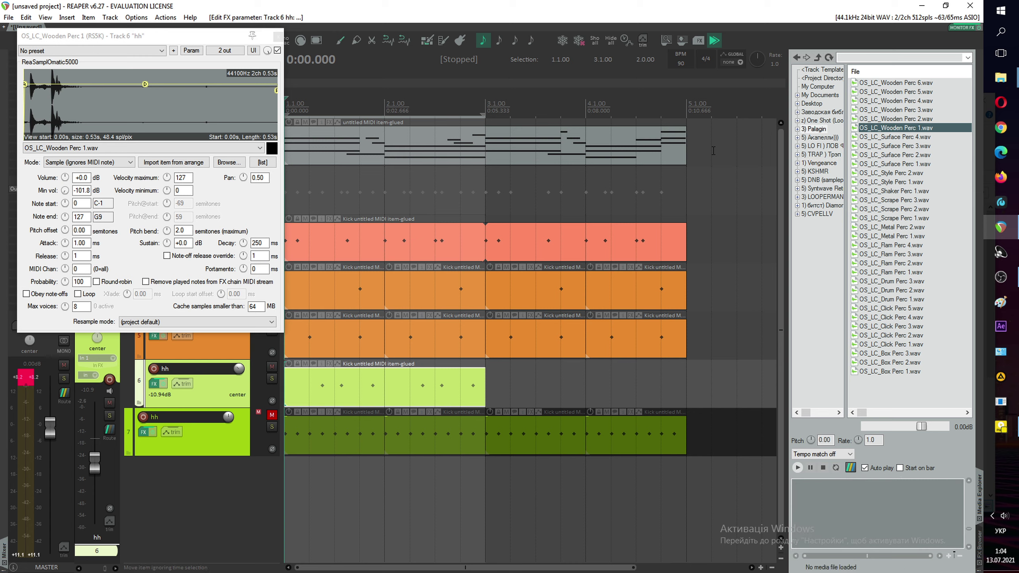
drag(926, 145, 213, 108)
click(278, 36)
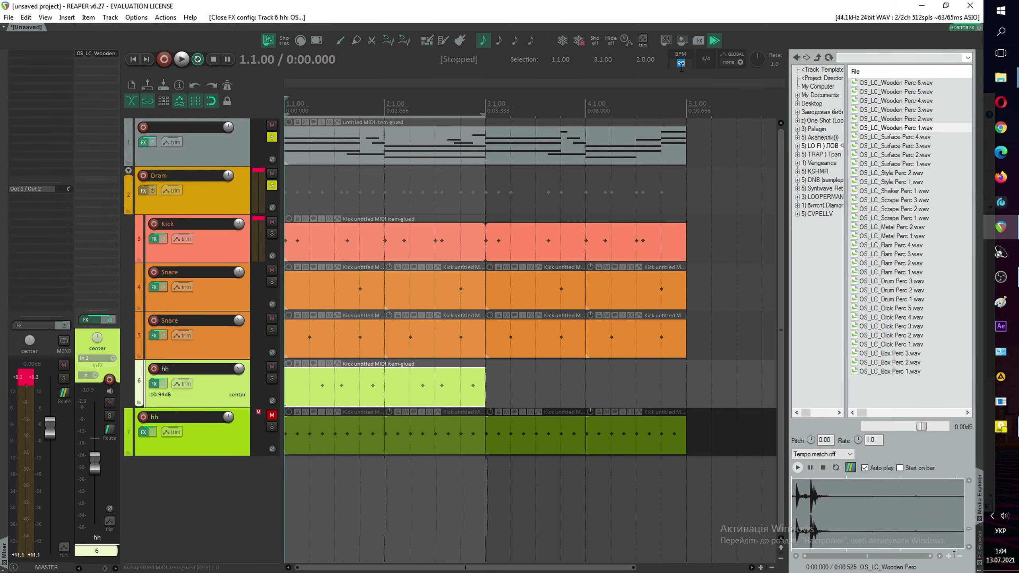
Step: Set the project tempo to 80 BPM
scroll(680, 63, down, 7)
scroll(681, 65, down, 4)
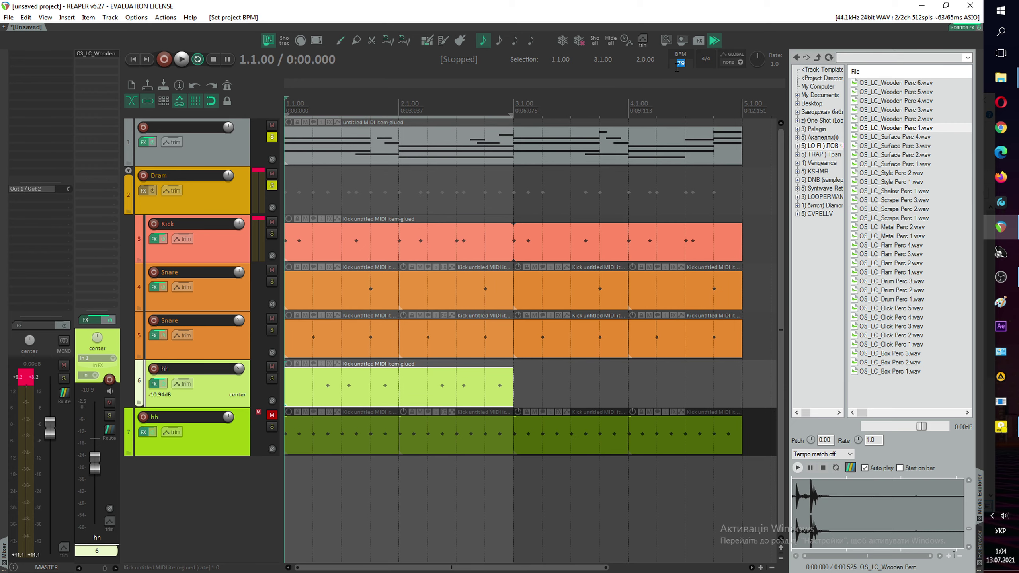
scroll(679, 64, up, 1)
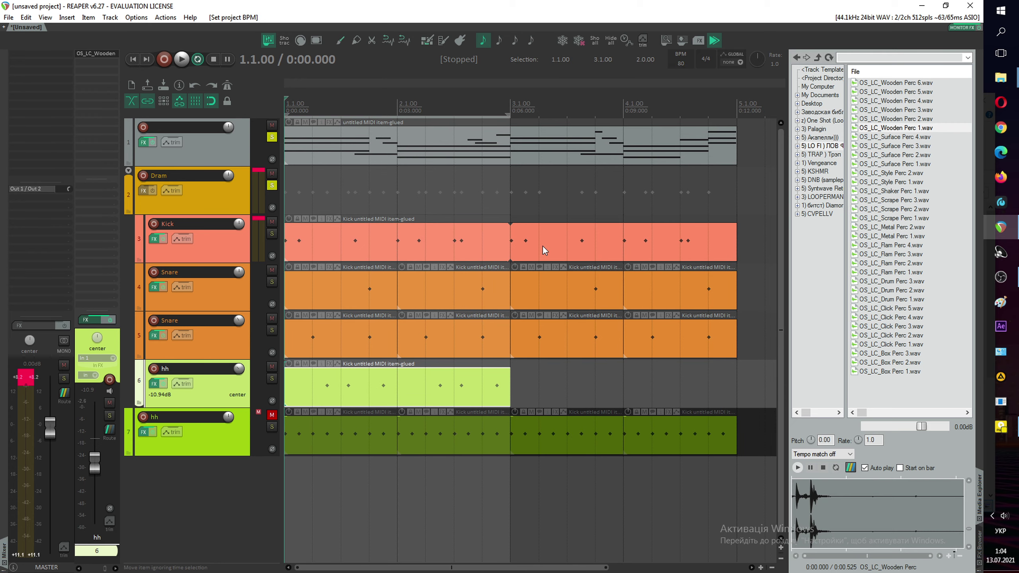
Step: Duplicate the upper hh track during playback and mute the original
key(space)
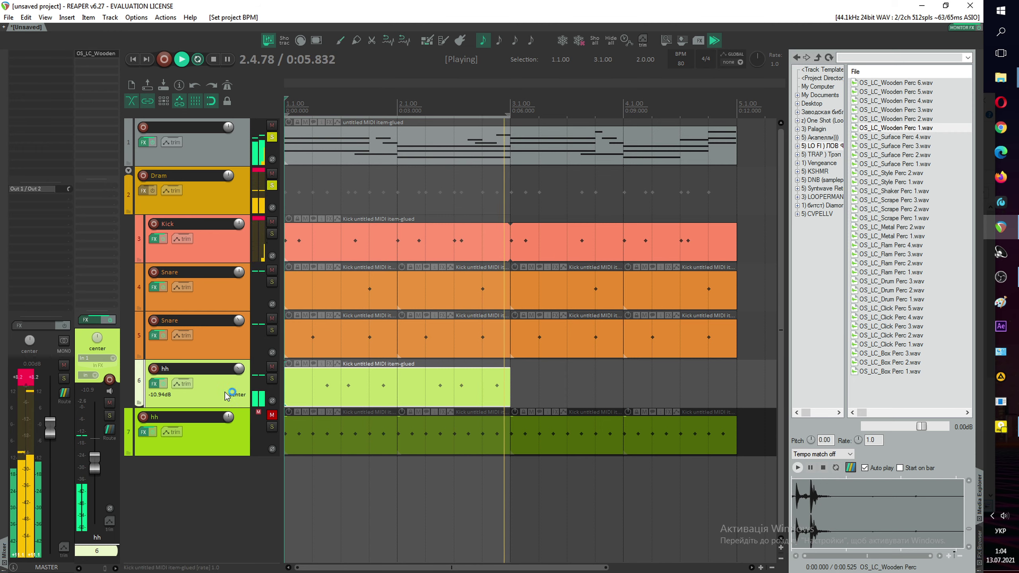
key(ctrl+v)
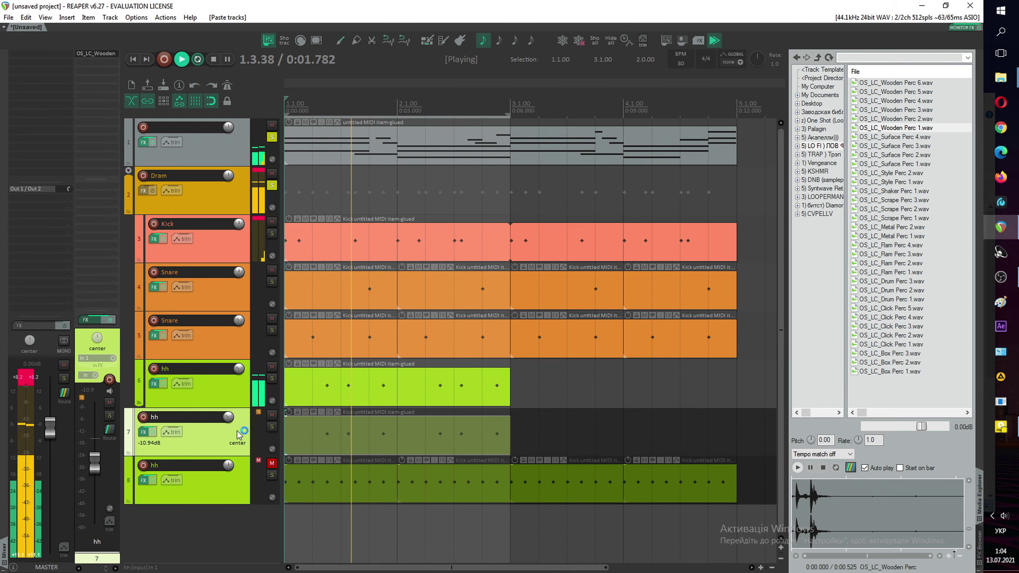
click(272, 367)
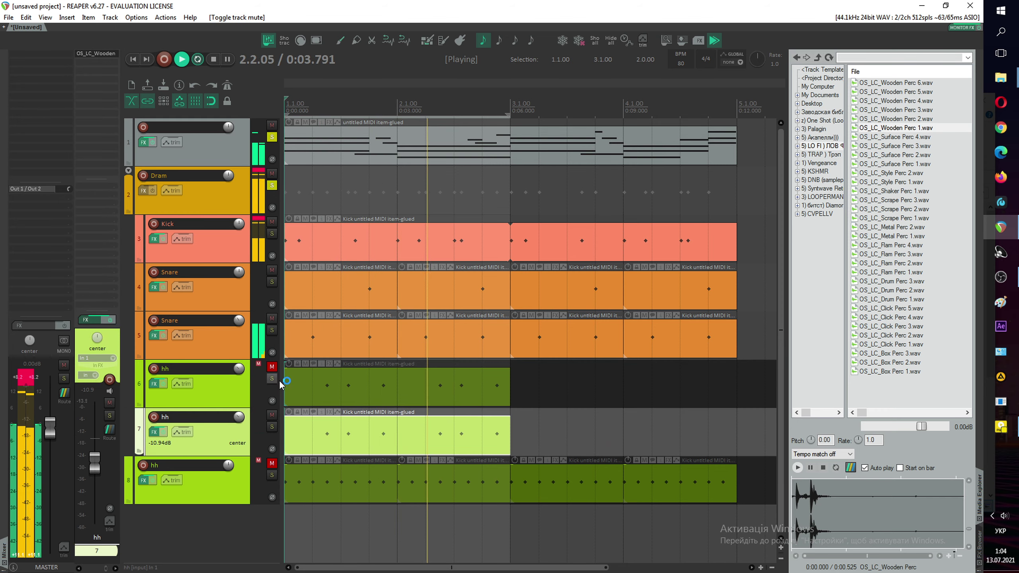
Step: Erase the first, third, fourth and sixth notes from the duplicated hh track's MIDI item, keeping the second and fifth
double_click(315, 428)
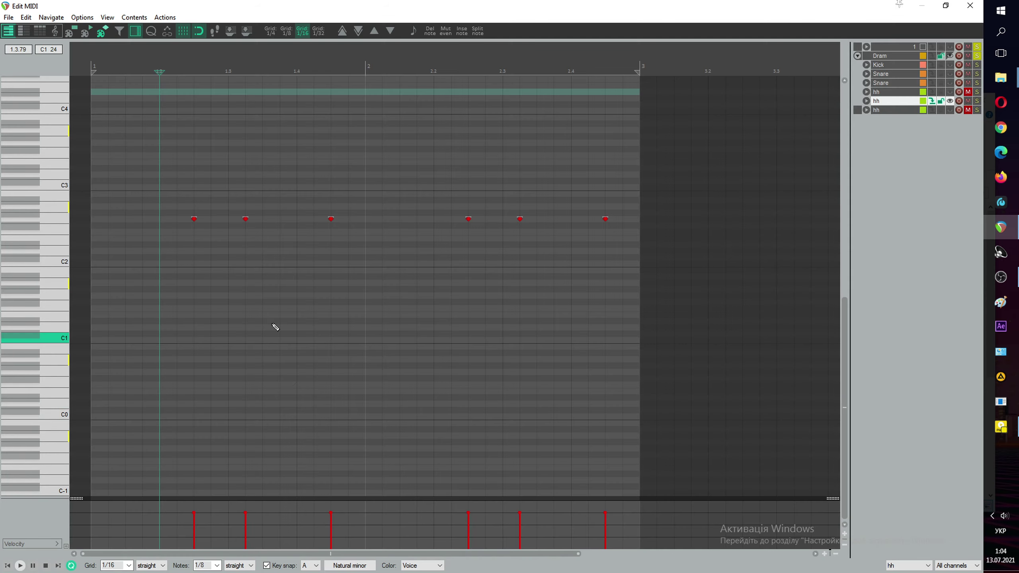
key(space)
double_click(195, 221)
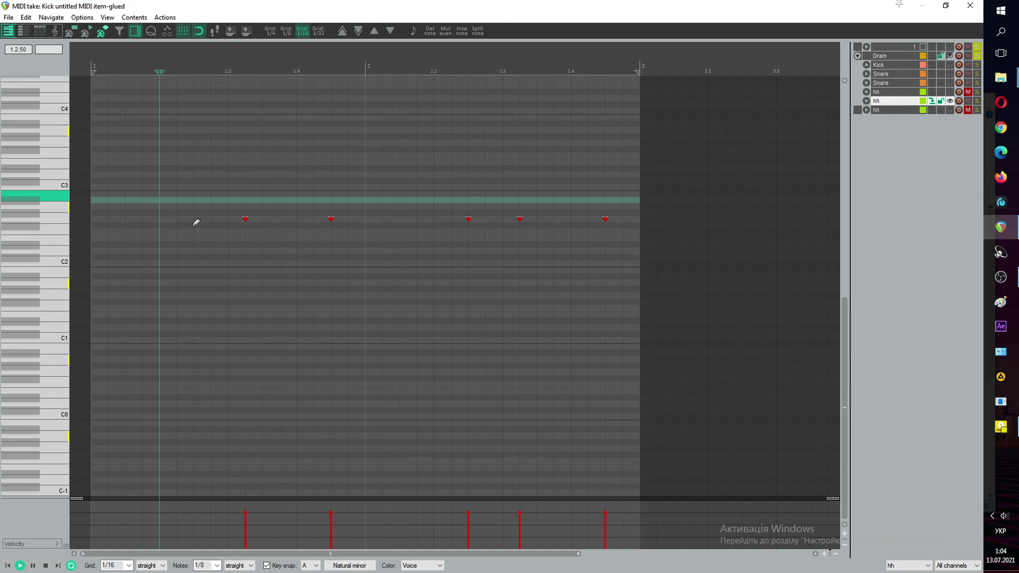
double_click(331, 220)
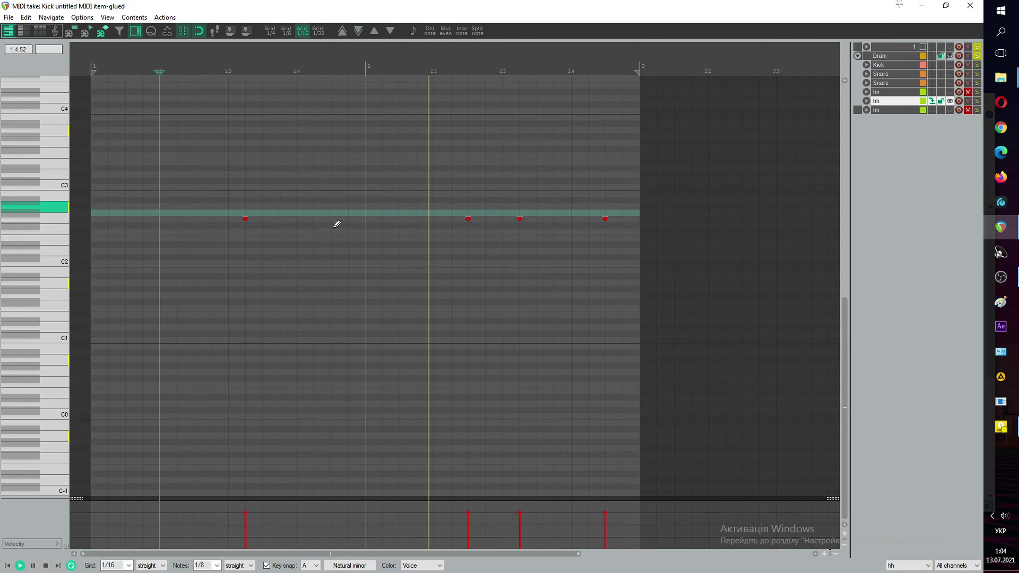
double_click(468, 220)
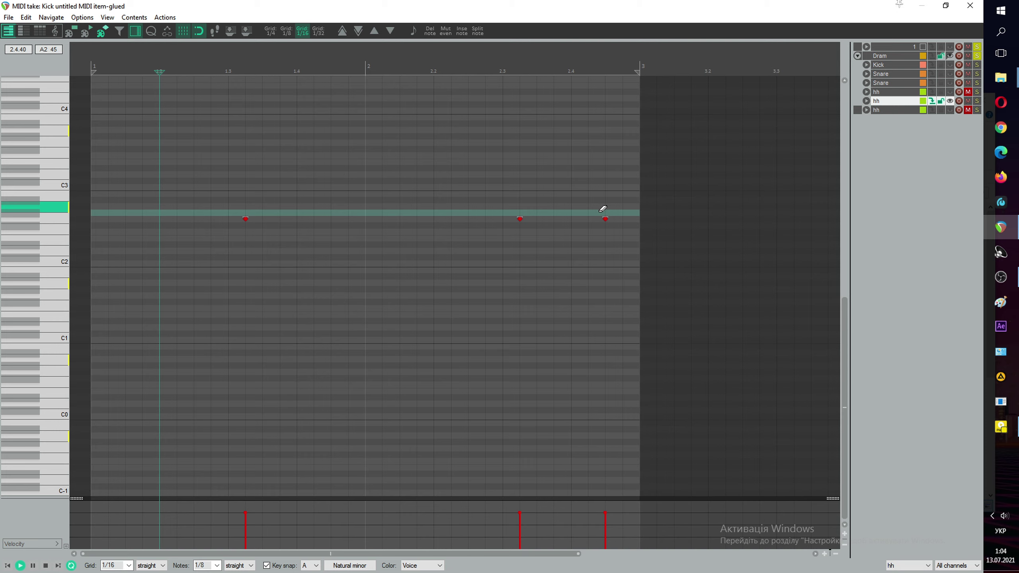
click(968, 5)
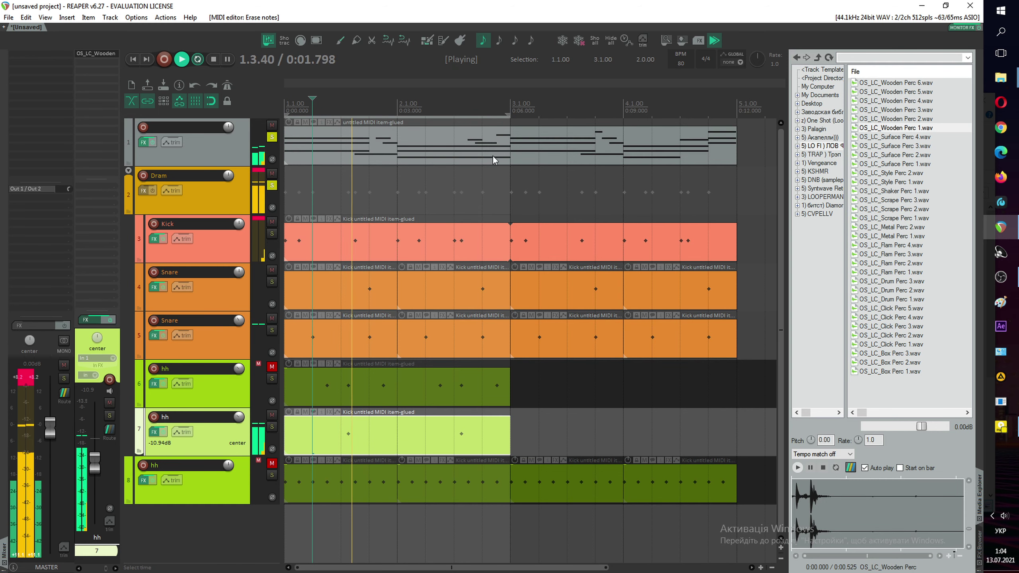
Step: Erase the second and fifth notes from the muted original hh track's MIDI item on track 6
click(337, 386)
double_click(336, 387)
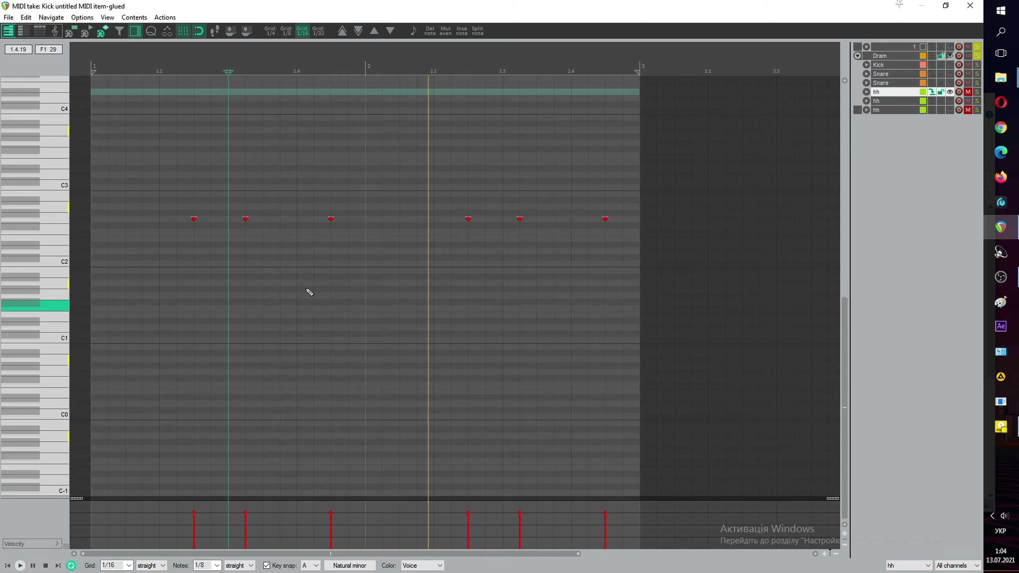
double_click(246, 218)
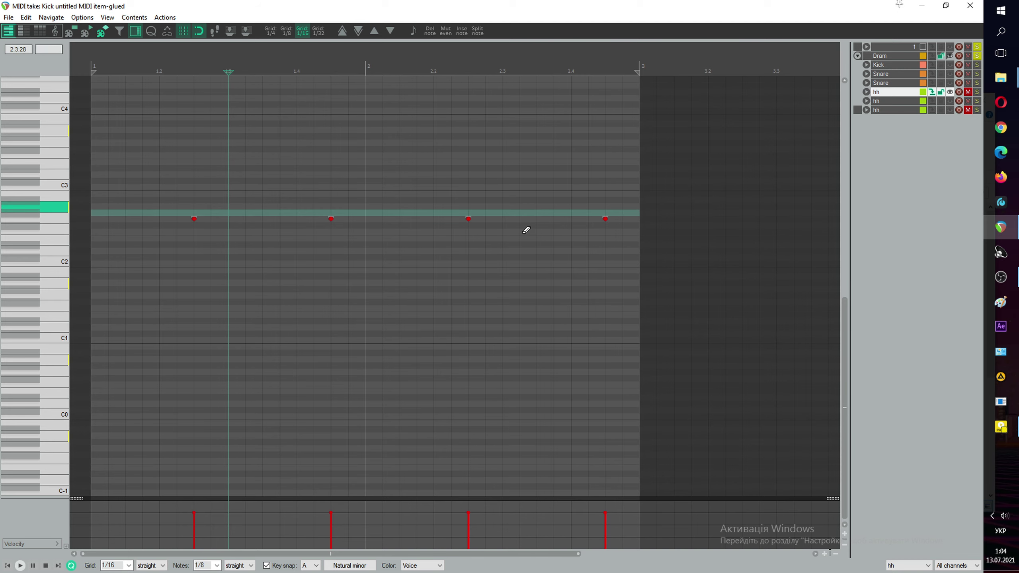
click(969, 6)
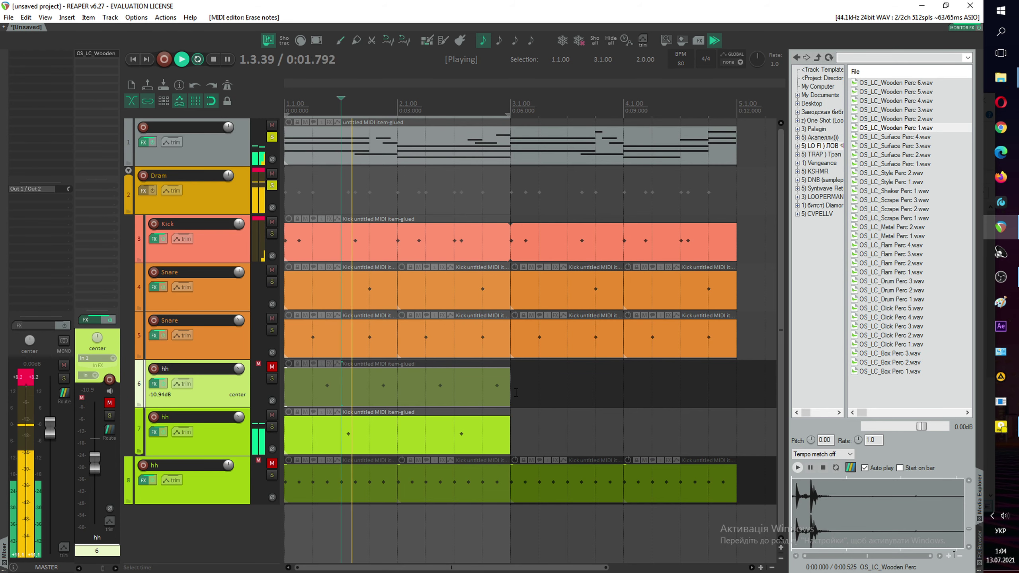
Step: Extend the items on hh tracks 6 and 7 to the start of bar 5, and unmute track 6
drag(510, 393, 736, 392)
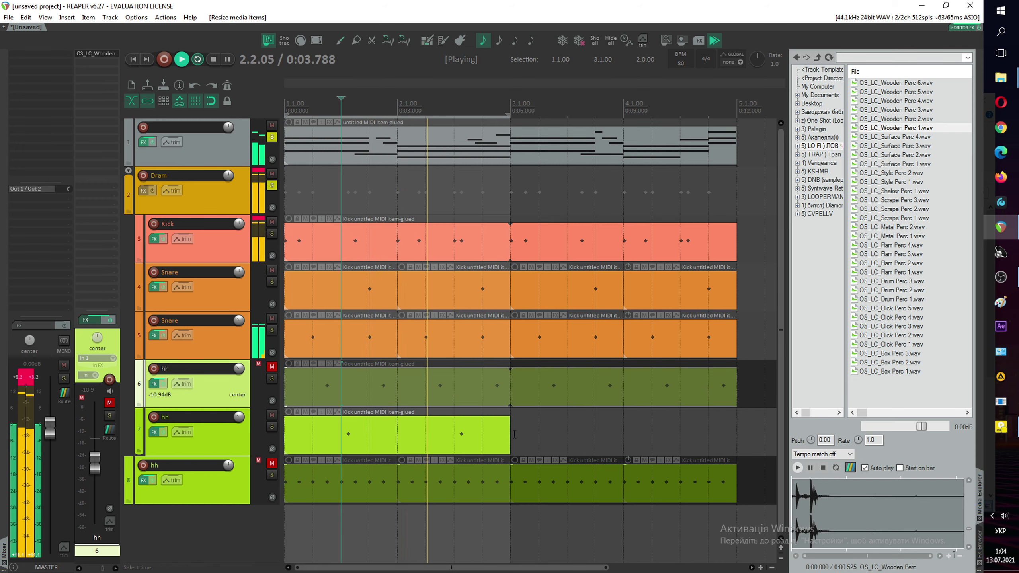
drag(515, 434, 737, 434)
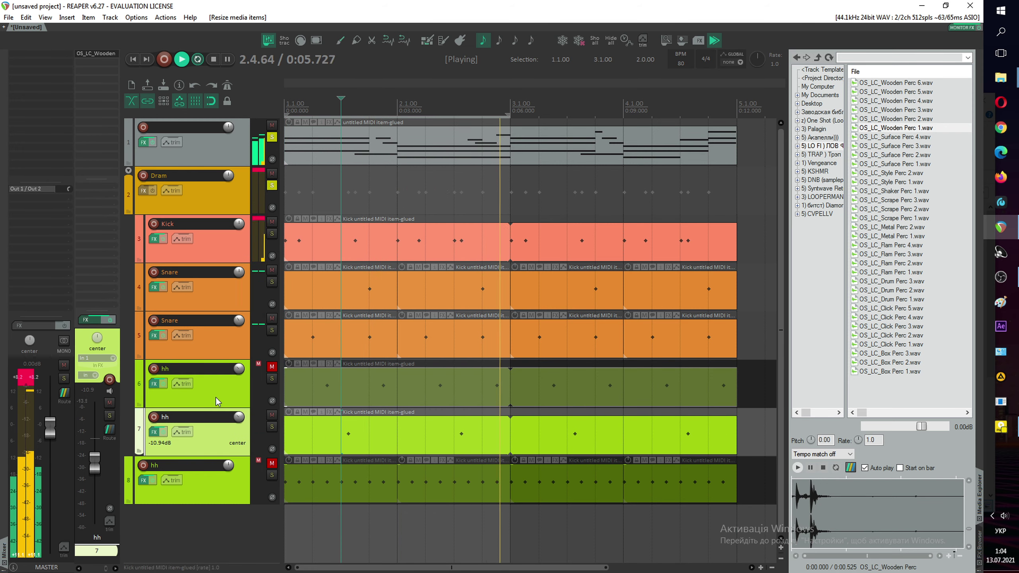
click(216, 398)
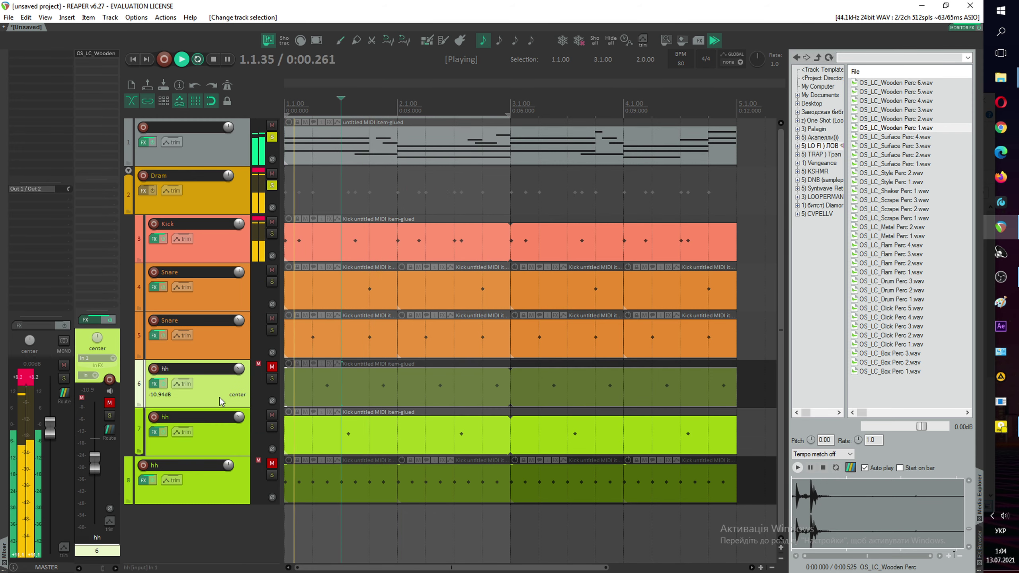
click(272, 366)
key(space)
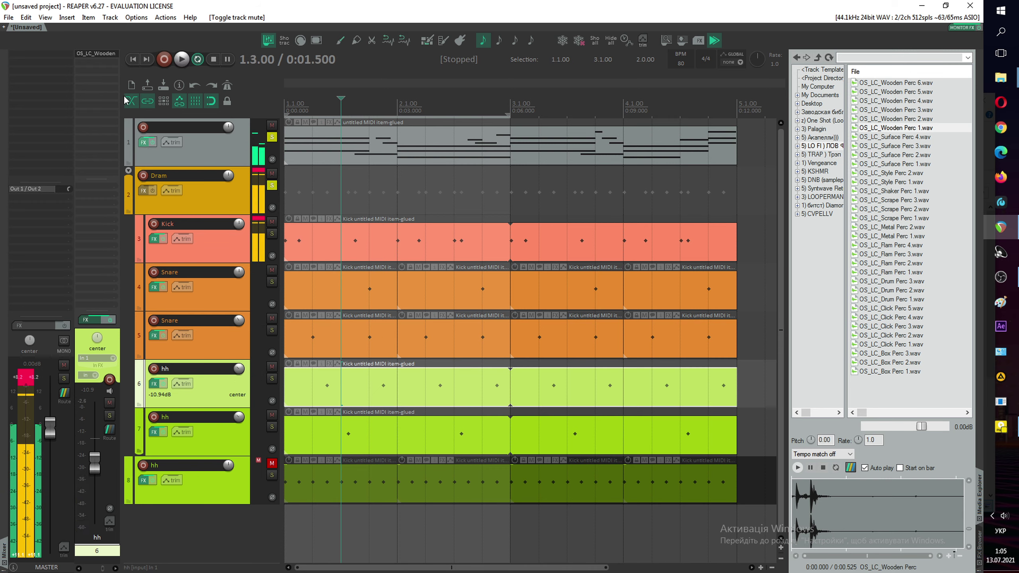
Step: Replace track 6's sample with OS_LC_Shaker Perc 1.wav after auditioning perc samples, and play the beat from the project start
click(96, 53)
click(915, 174)
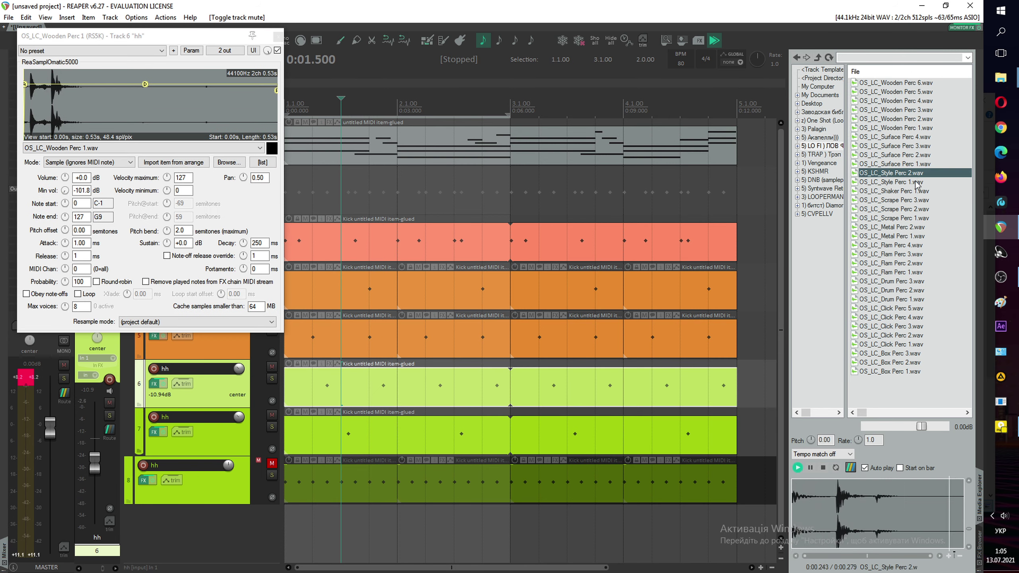
click(911, 192)
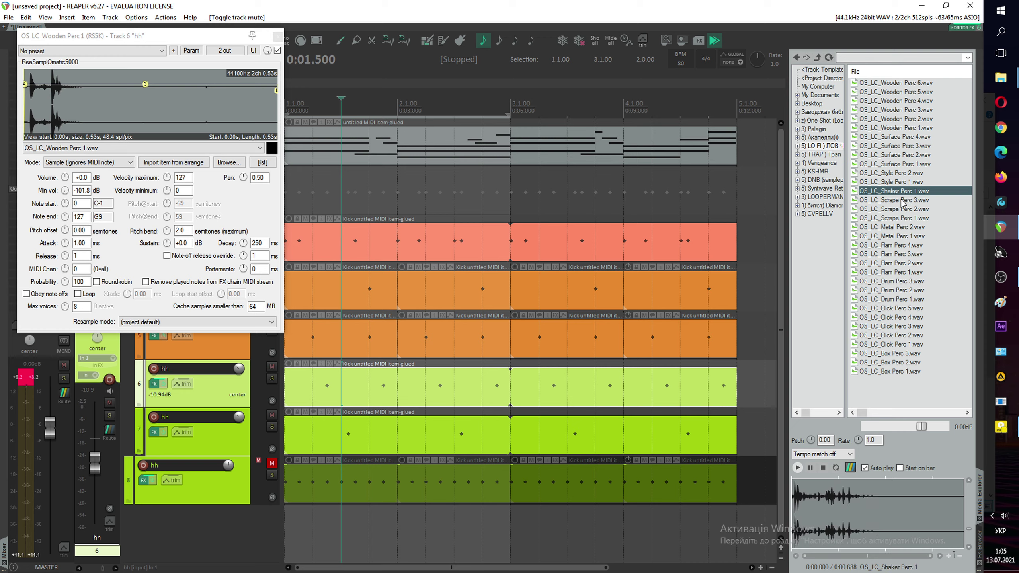
drag(901, 195, 233, 88)
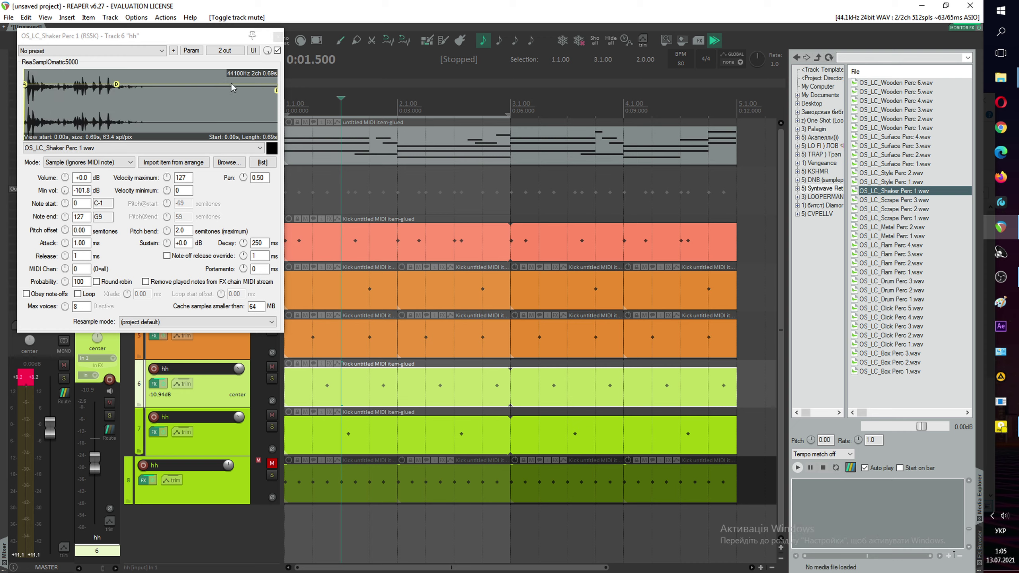
click(281, 37)
click(133, 59)
key(space)
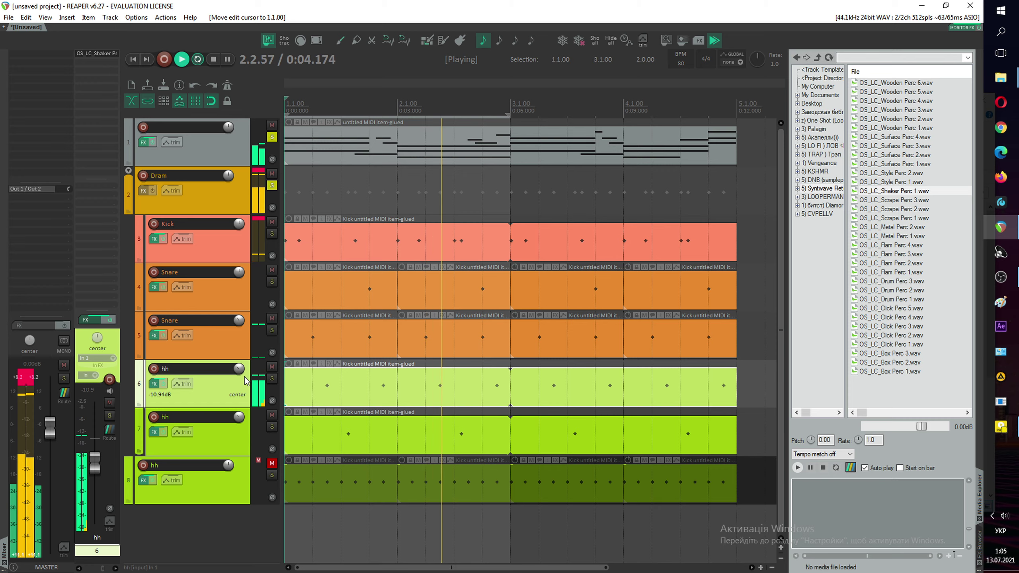
Step: Duplicate the shaker track and erase every second hit from the original's MIDI item on track 6
key(ctrl+v)
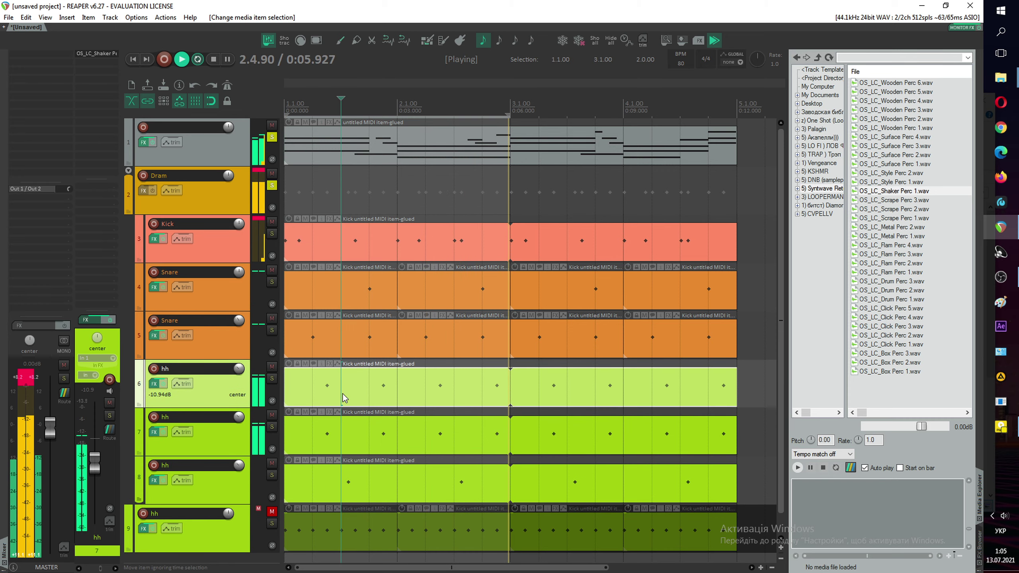
double_click(343, 393)
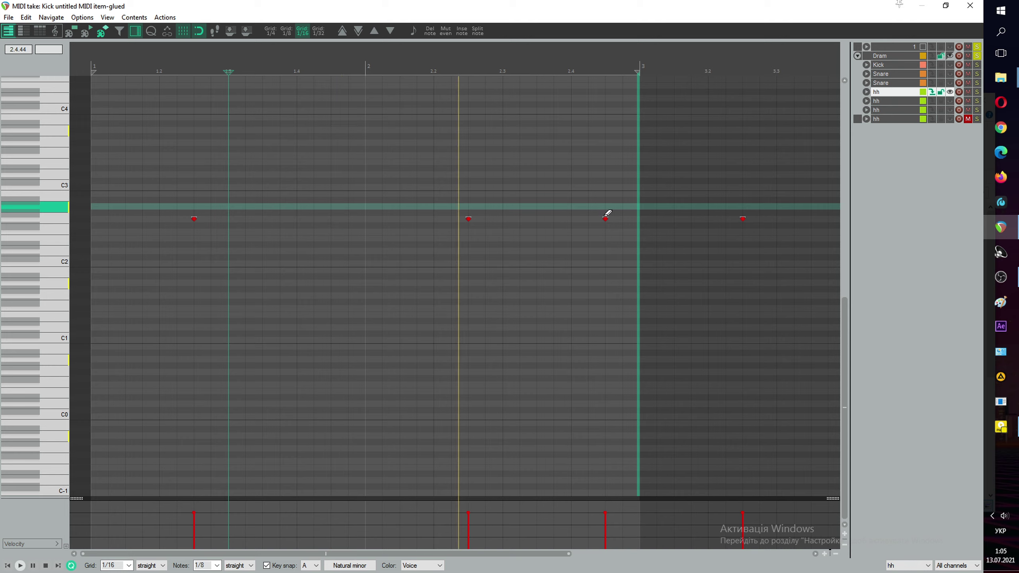
click(970, 6)
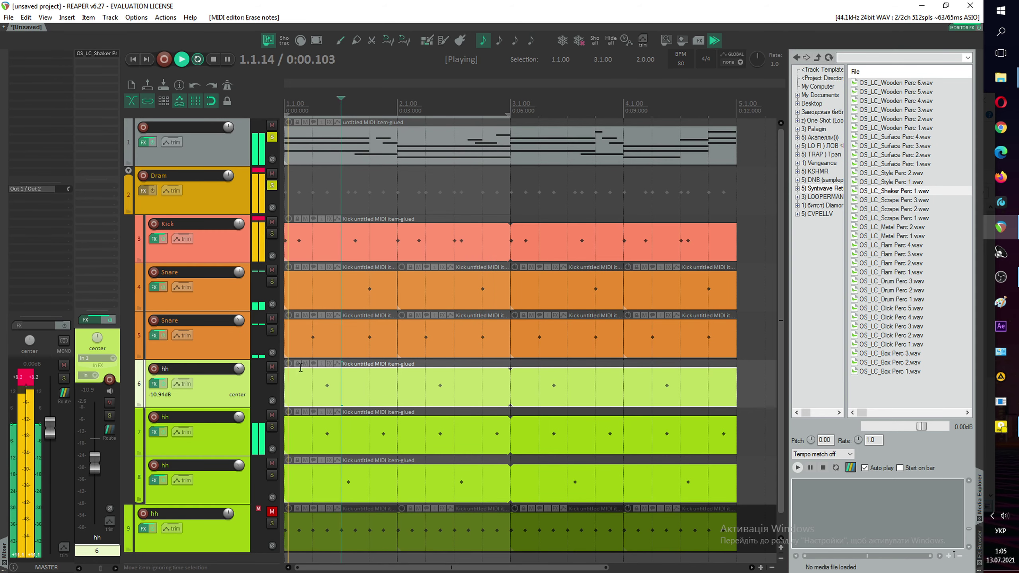
Step: Erase the first and third hits from the hh track 7 MIDI item, the ones that coincide with track 6
double_click(336, 441)
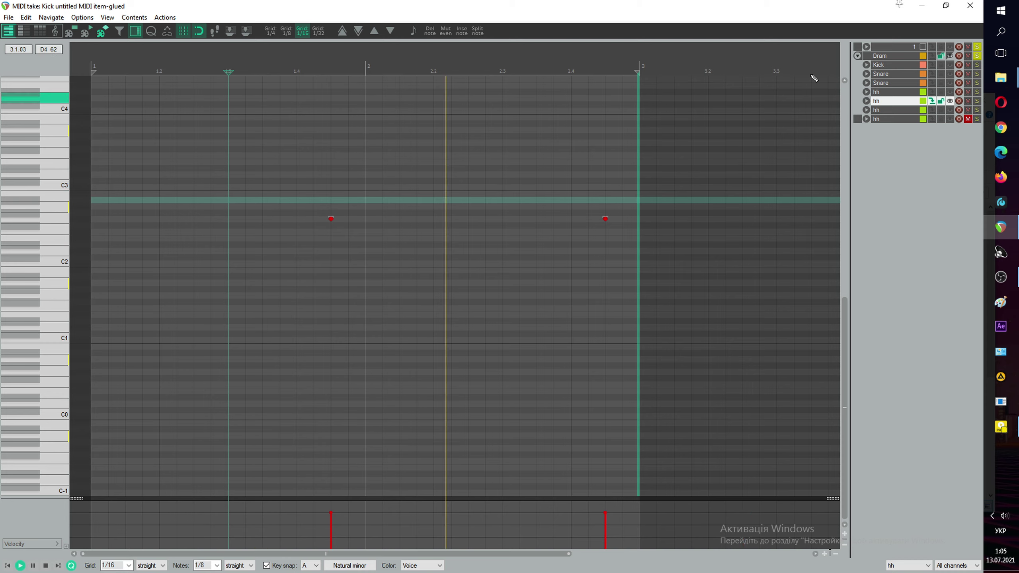
click(970, 6)
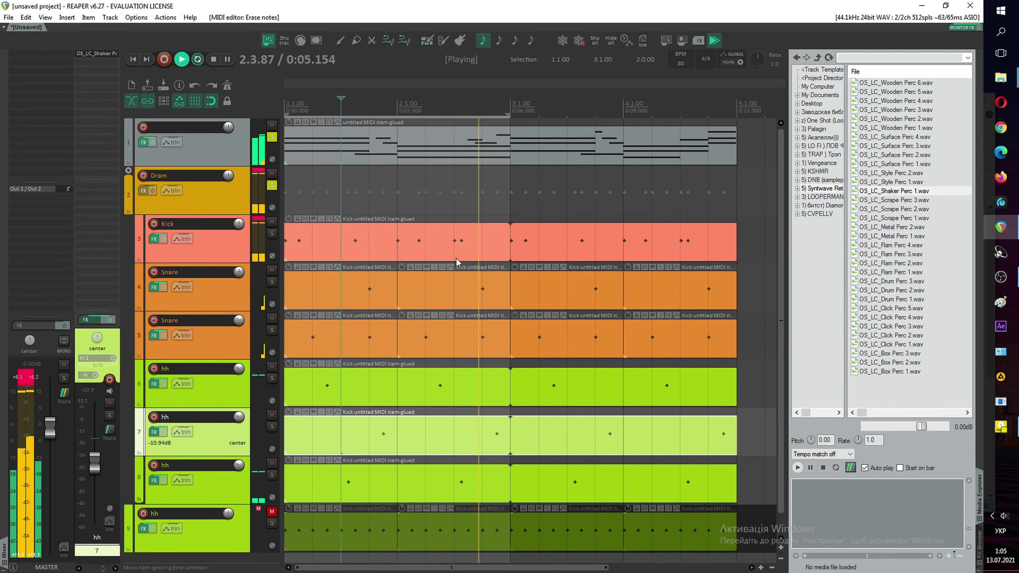
Step: Solo track 7, stop playback and audition the OS_LC flam, click, box, wooden, surface, style, shaker and scrape perc samples
click(272, 427)
key(space)
click(920, 245)
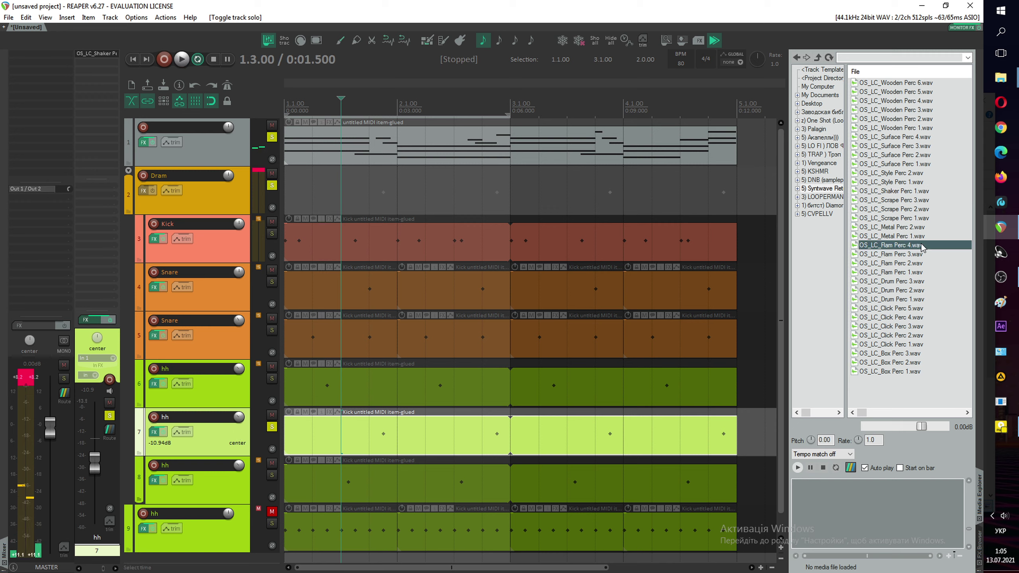
click(918, 264)
click(912, 272)
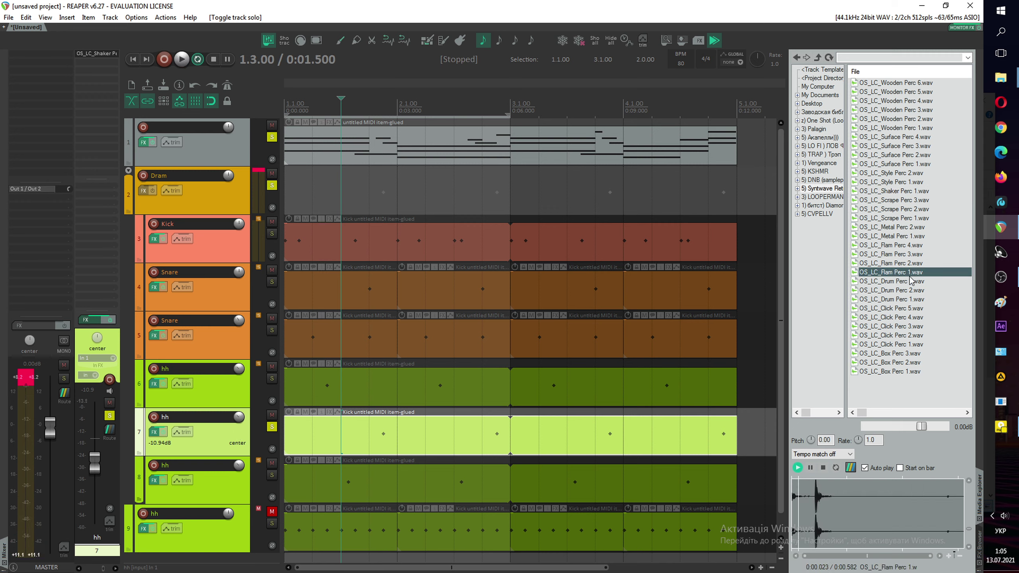
click(891, 344)
click(890, 362)
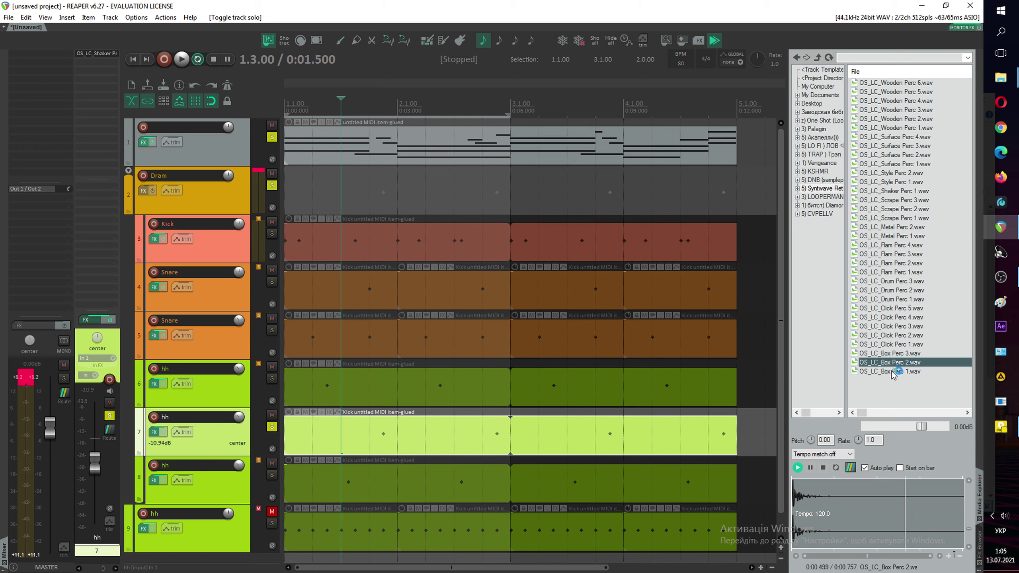
click(891, 372)
click(898, 101)
click(905, 83)
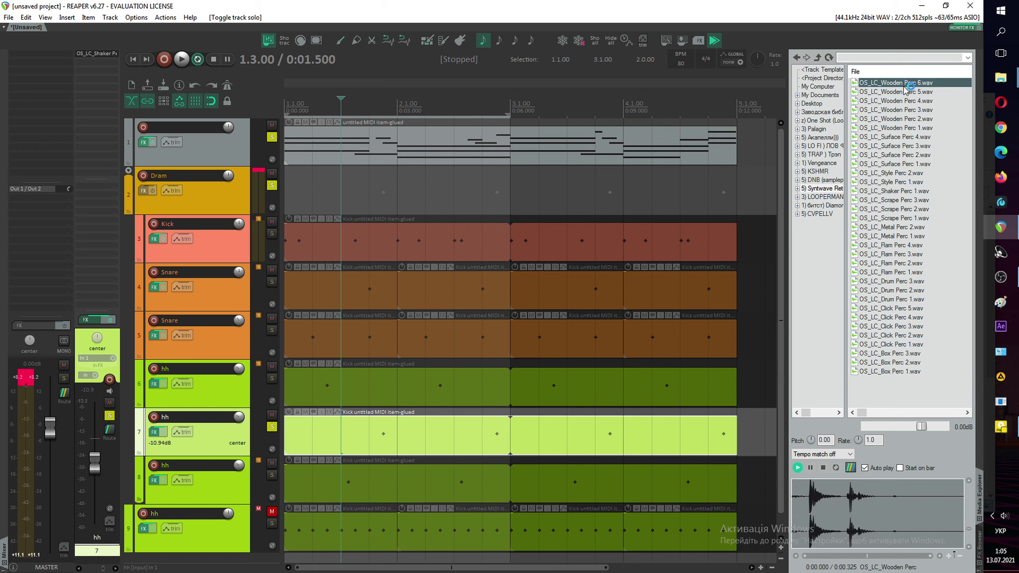
click(905, 137)
click(899, 156)
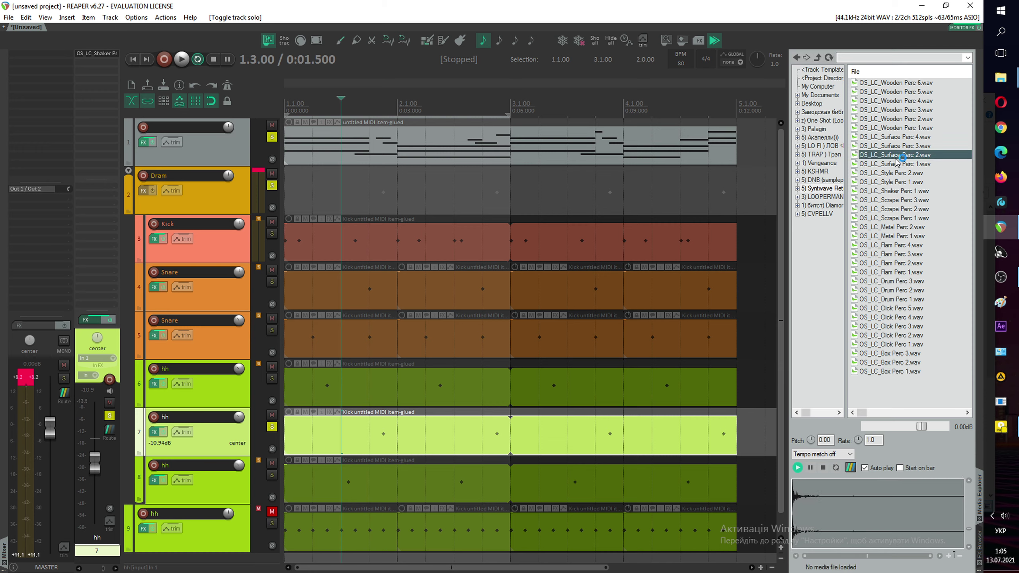
click(896, 173)
click(896, 192)
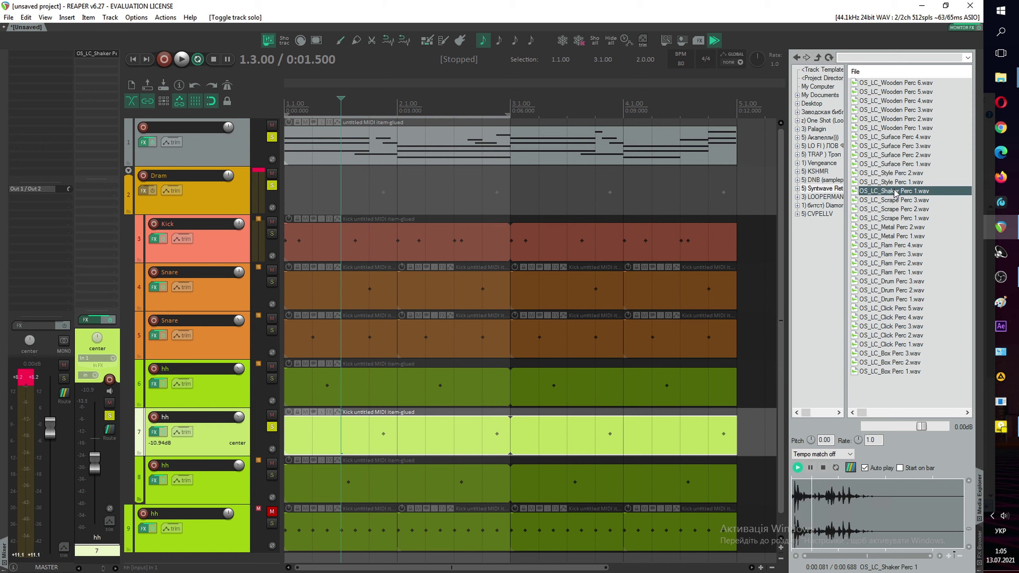
click(895, 201)
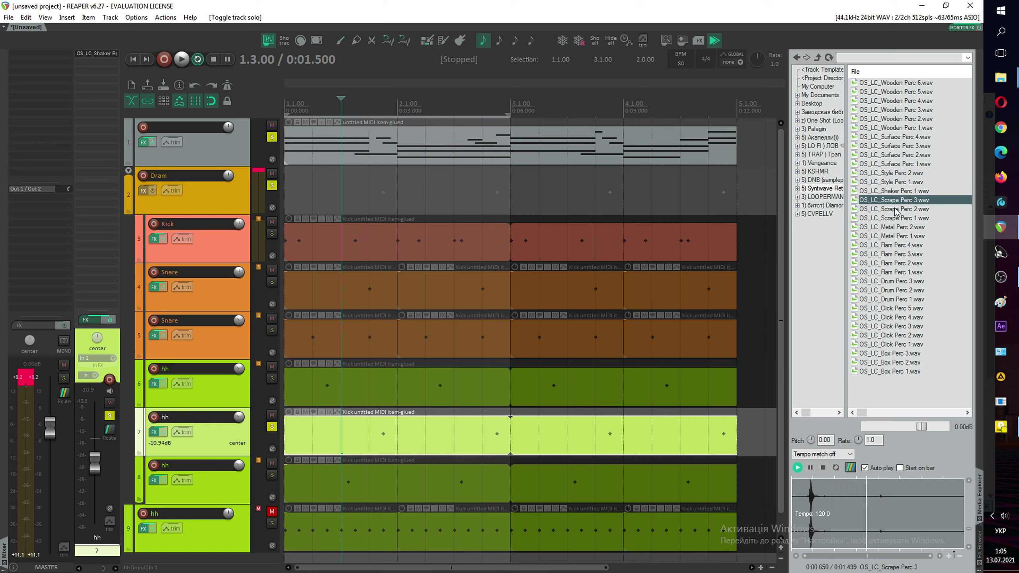
click(895, 210)
click(895, 202)
Step: Replace track 7's sample with OS_LC_Scrape Perc 3.wav, unsolo the track and play the beat from the project start
click(84, 54)
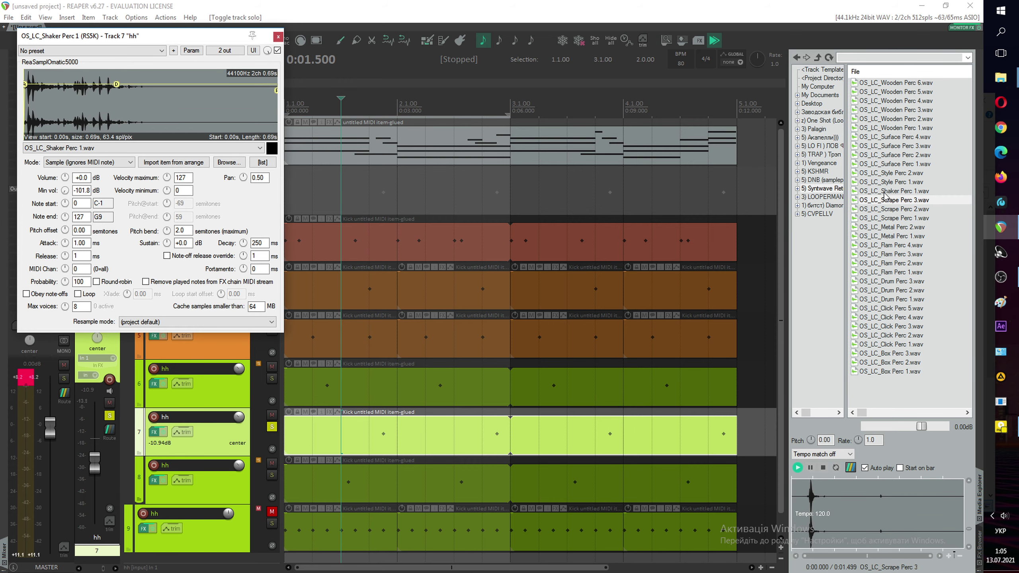
drag(888, 204, 198, 111)
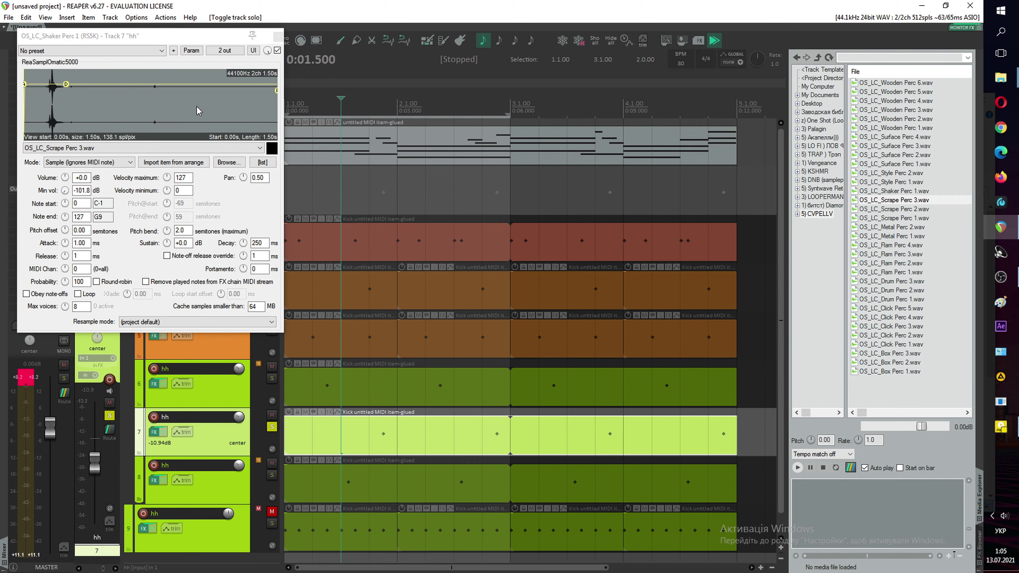
click(278, 38)
click(134, 61)
key(space)
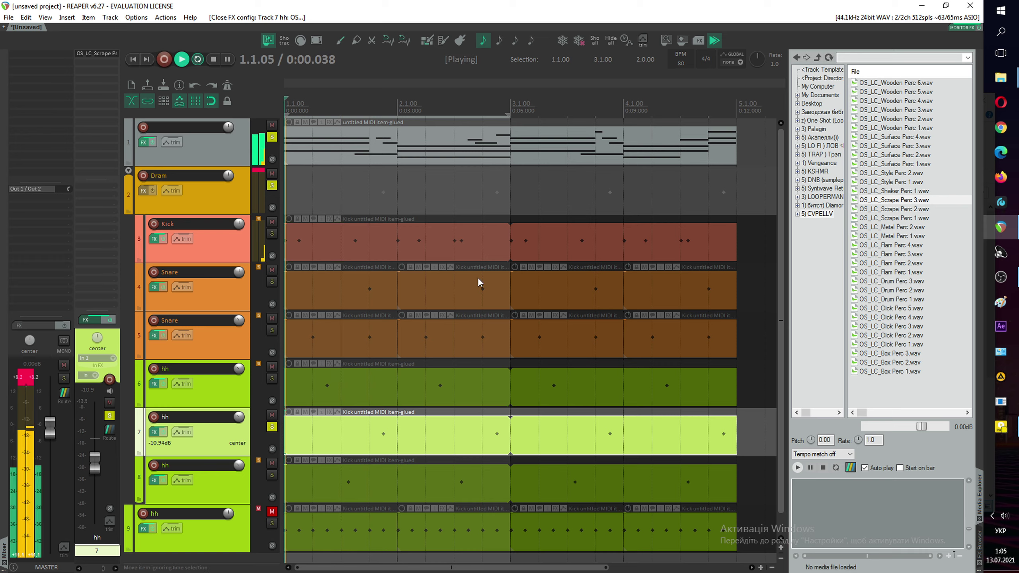
click(272, 427)
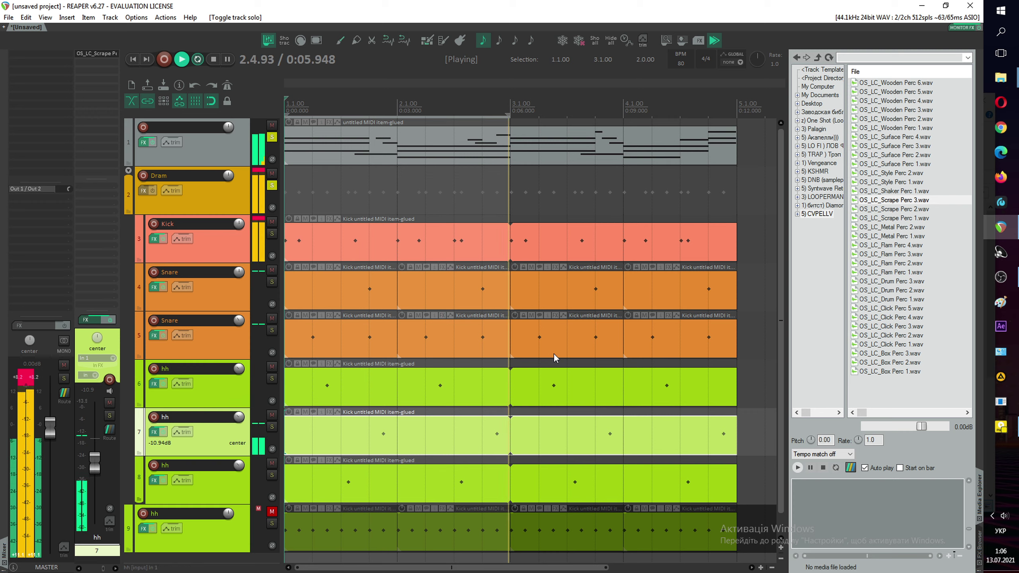
key(space)
Step: Audition a few more OS_LC percs, and browse to the Perc folder in the Drum Hits of Origin Sound - Lo-Fi Moods
click(882, 210)
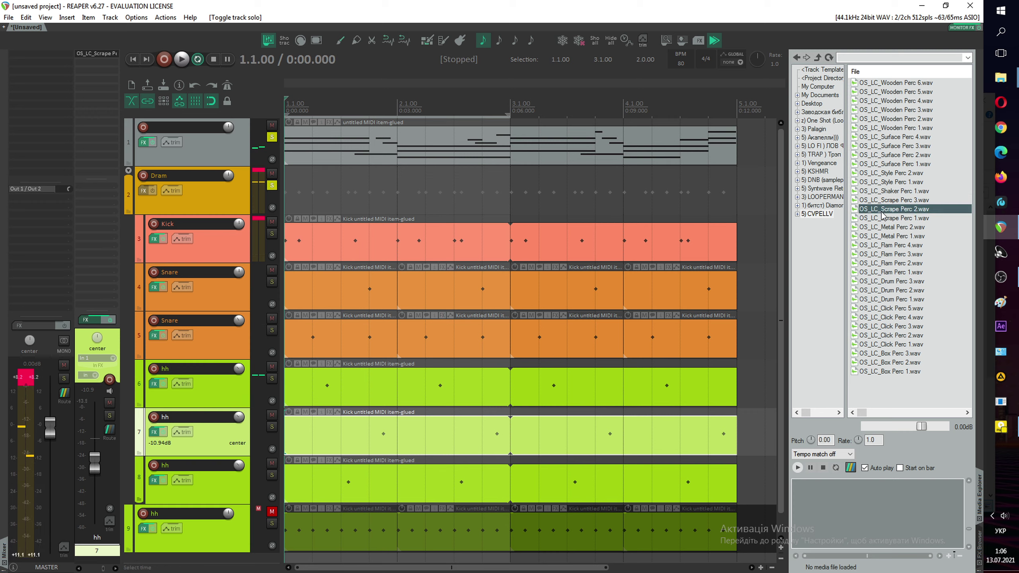
click(888, 236)
click(888, 254)
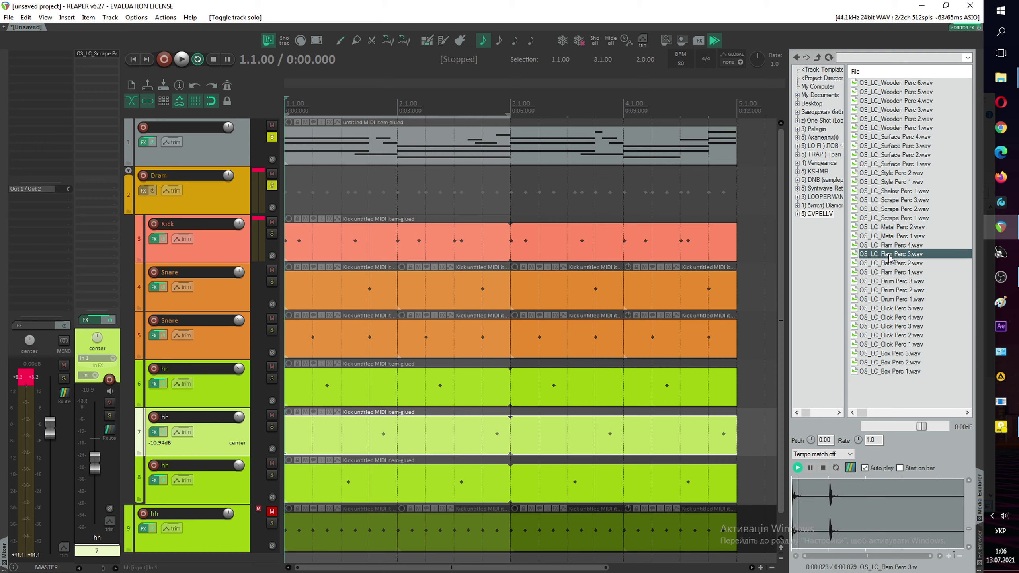
click(818, 57)
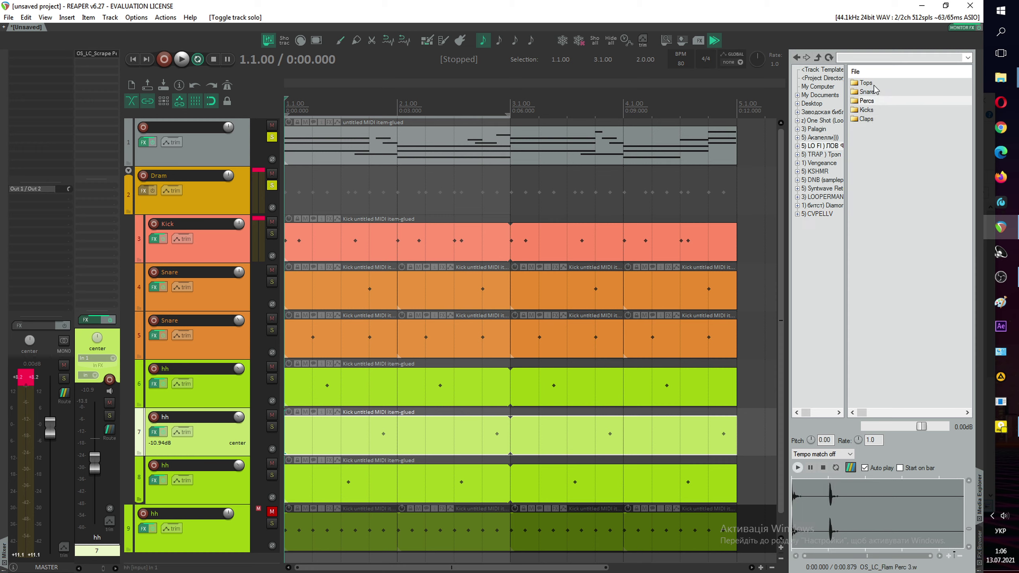
click(874, 85)
click(818, 58)
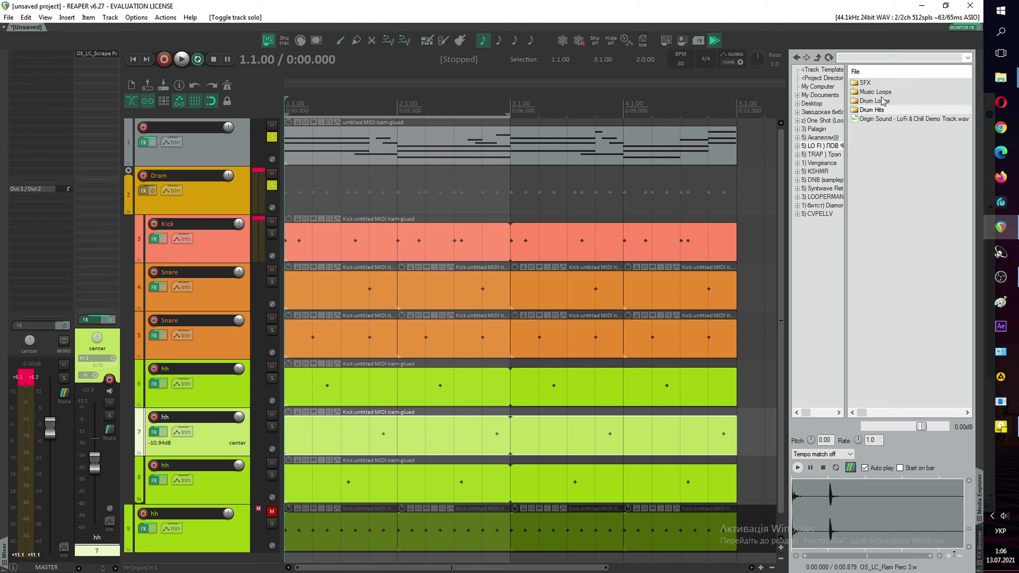
click(818, 58)
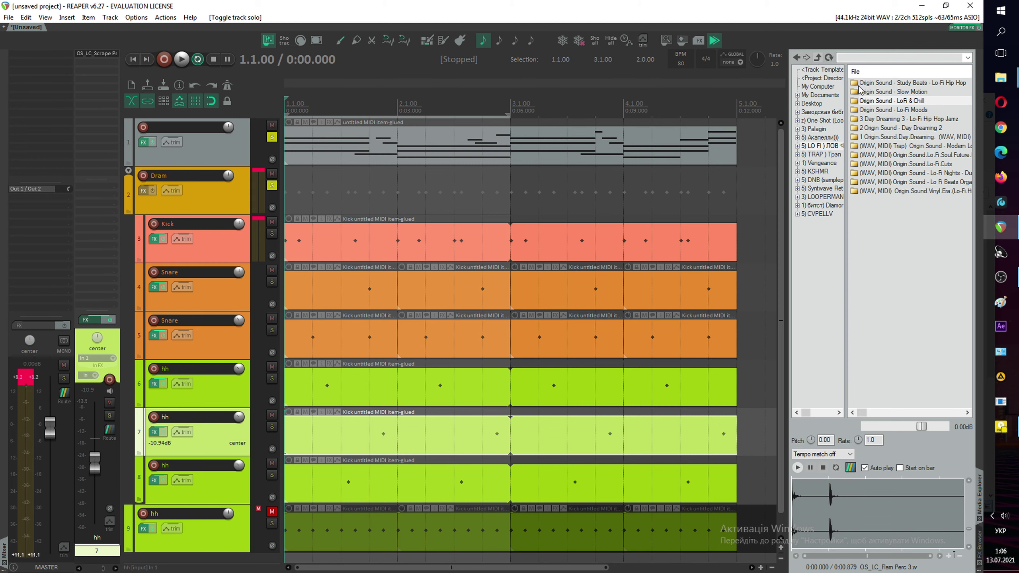
double_click(900, 110)
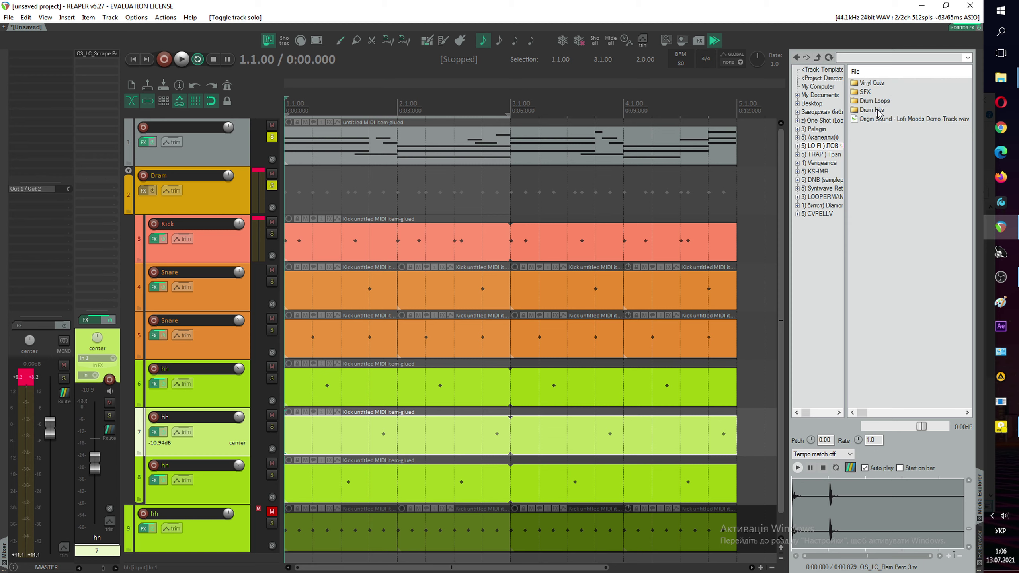
double_click(880, 111)
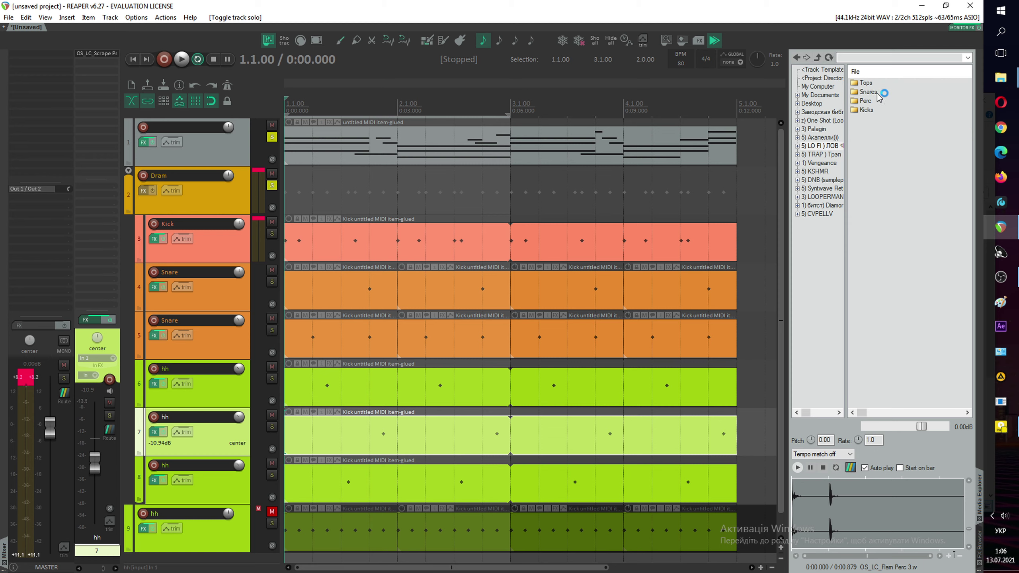
double_click(873, 102)
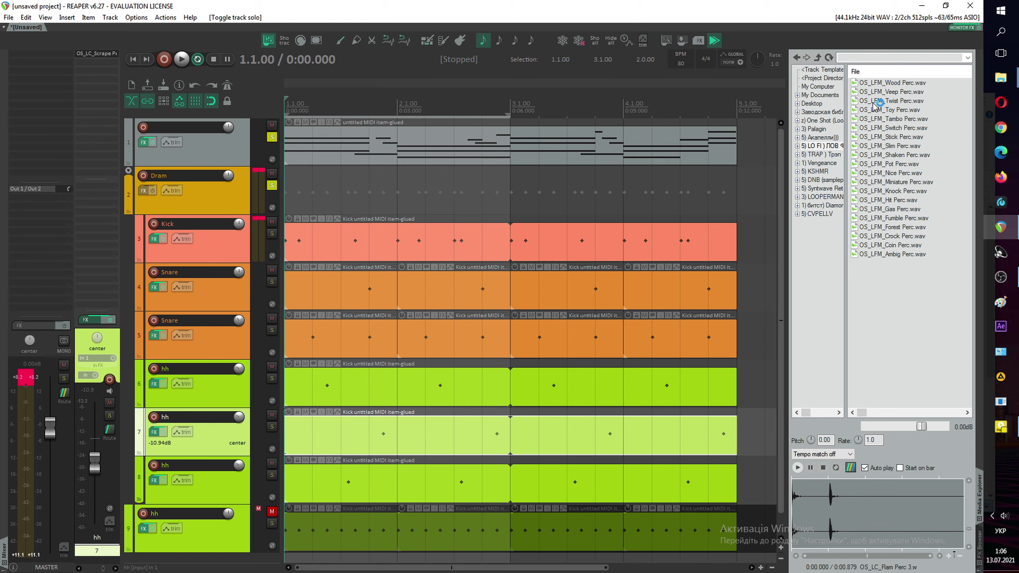
Step: Audition the OS_LFM perc samples, including Nice, Hit, Crock, Coin, Veep, Toy and Wood
click(886, 163)
click(885, 174)
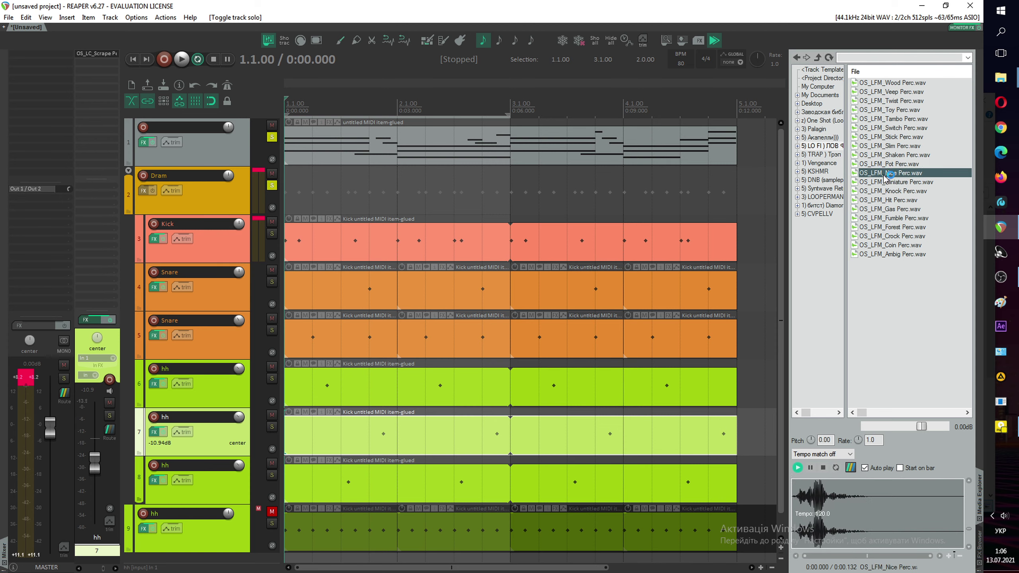
click(885, 182)
click(887, 200)
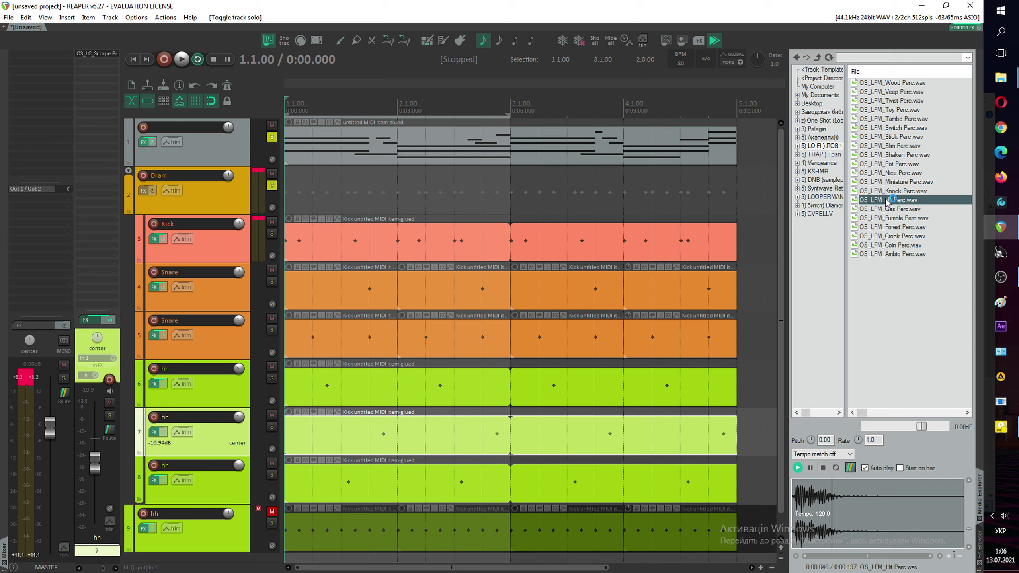
click(893, 218)
click(893, 236)
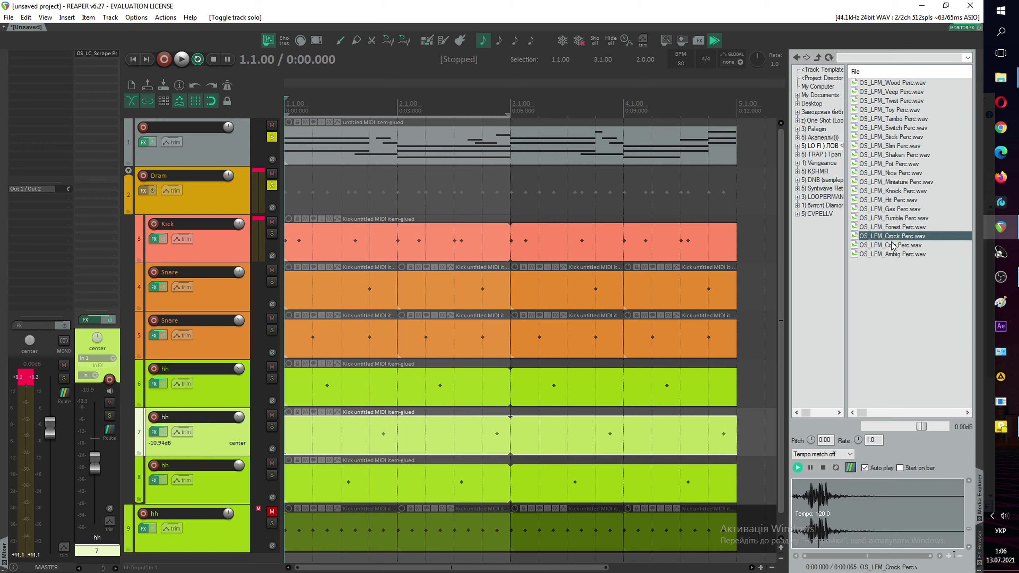
click(892, 245)
click(885, 91)
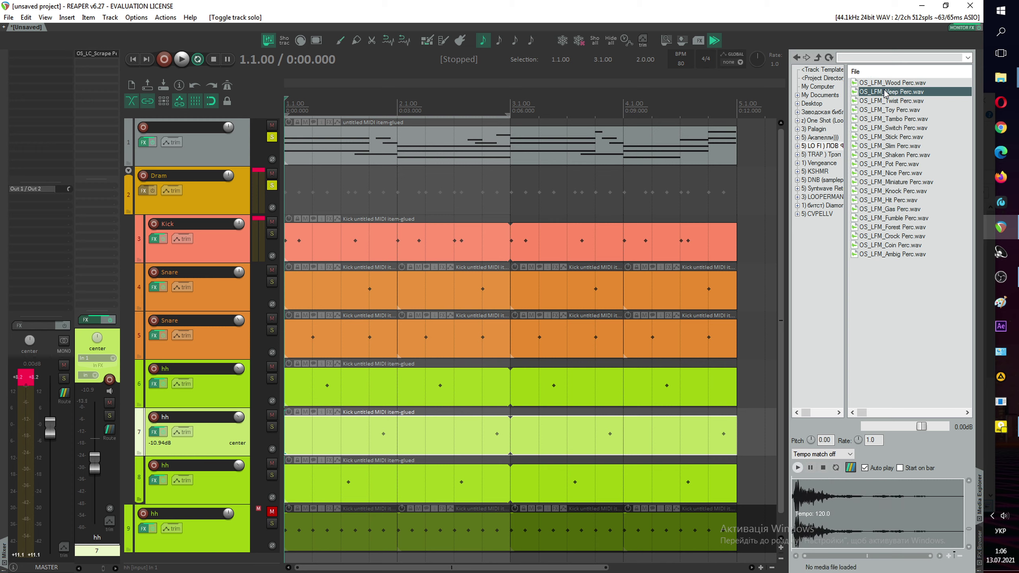
click(897, 85)
click(897, 110)
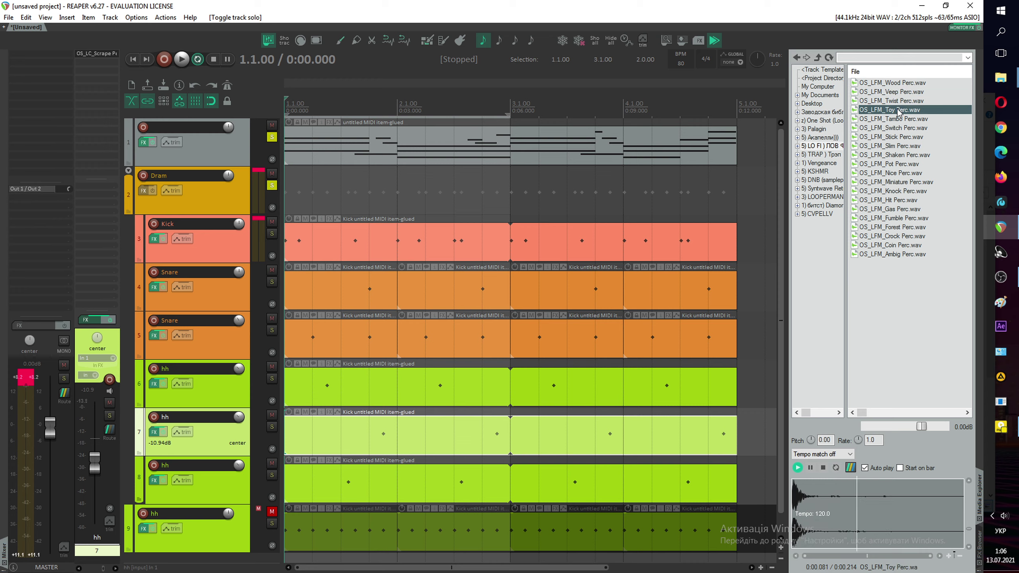
click(897, 84)
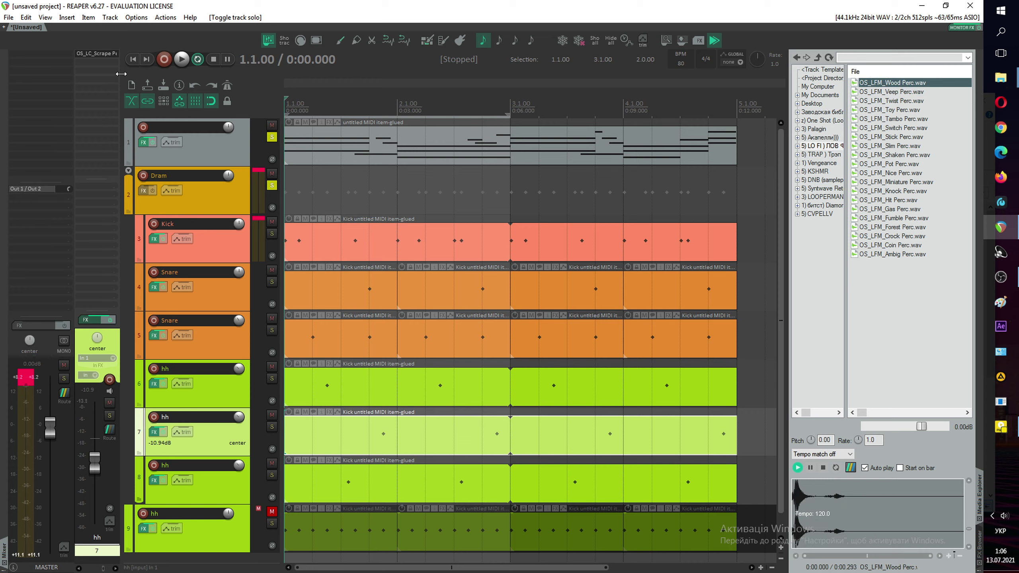
Step: Load OS_LFM_Wood Perc.wav as track 7's sample and play the beat from the project start
click(103, 53)
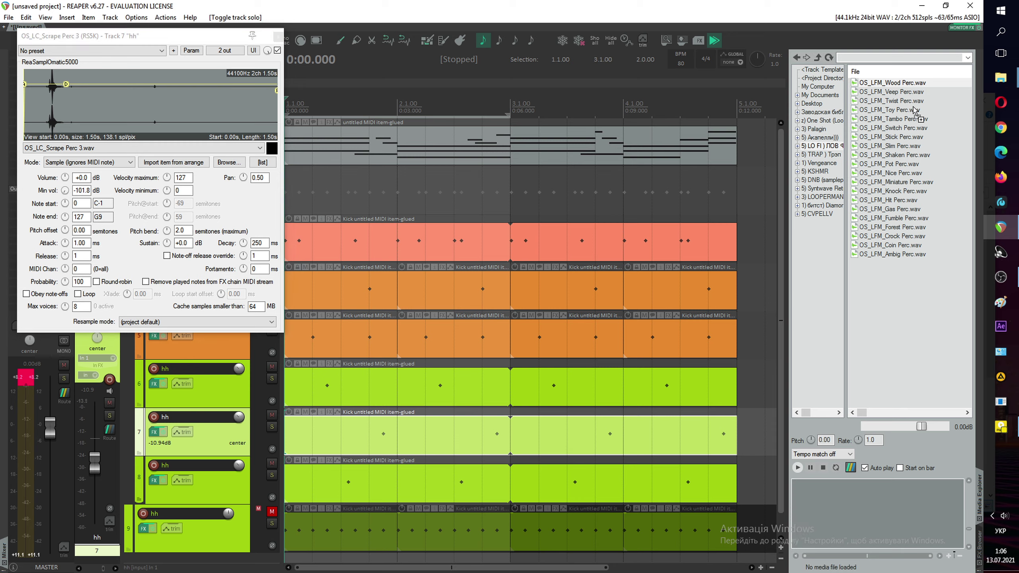
drag(199, 111, 199, 111)
click(277, 38)
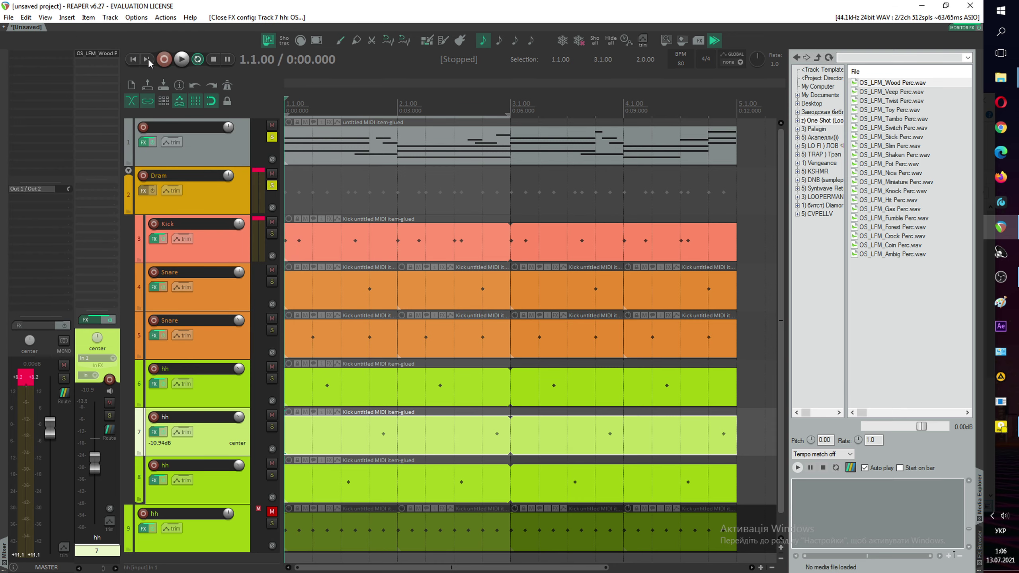
key(space)
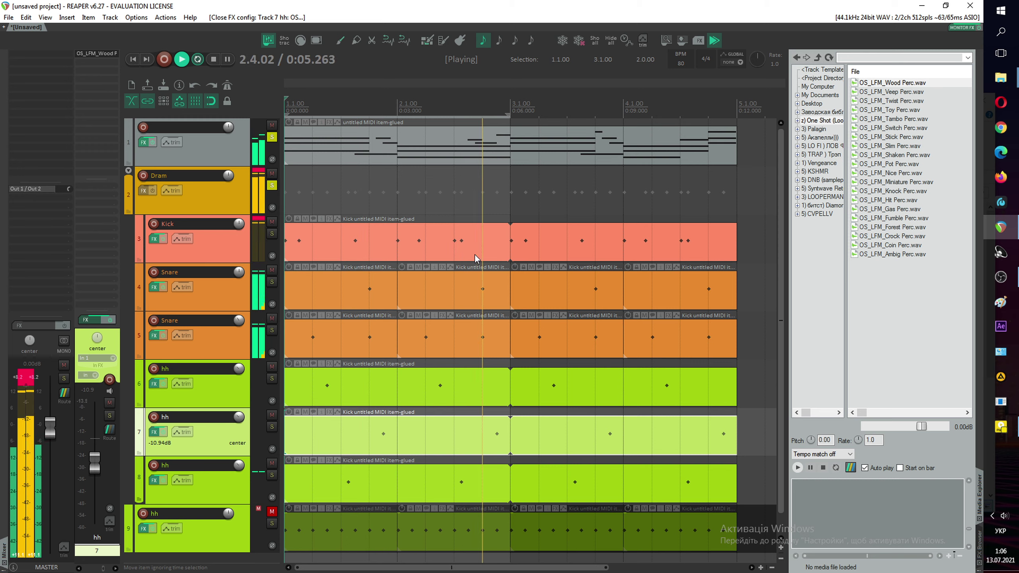
key(space)
Step: Replace track 7's sample with OS_LFM_Knock Perc.wav after auditioning the Slim, Pot and Nice percs, and play the beat
click(890, 146)
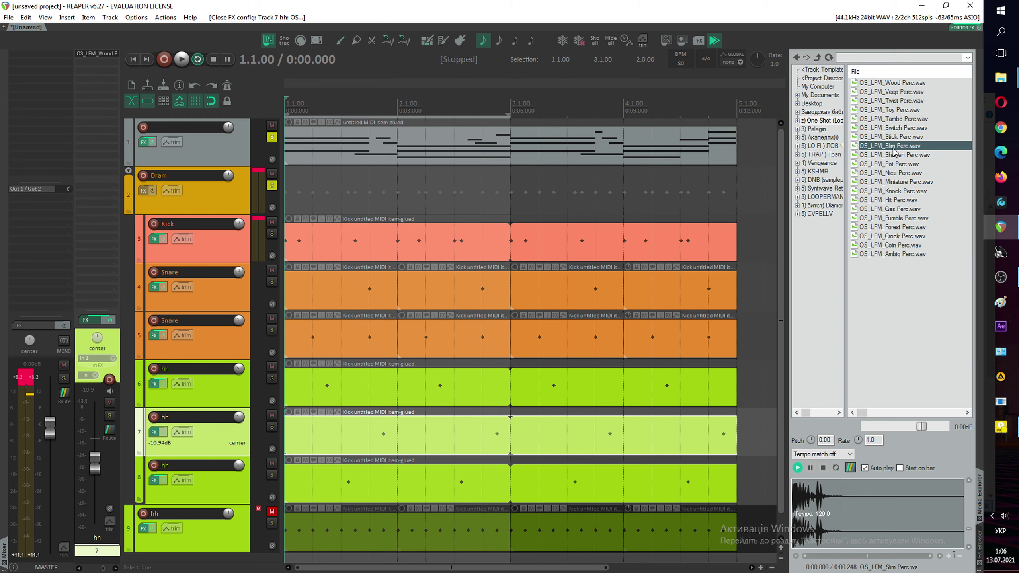
click(889, 164)
click(888, 173)
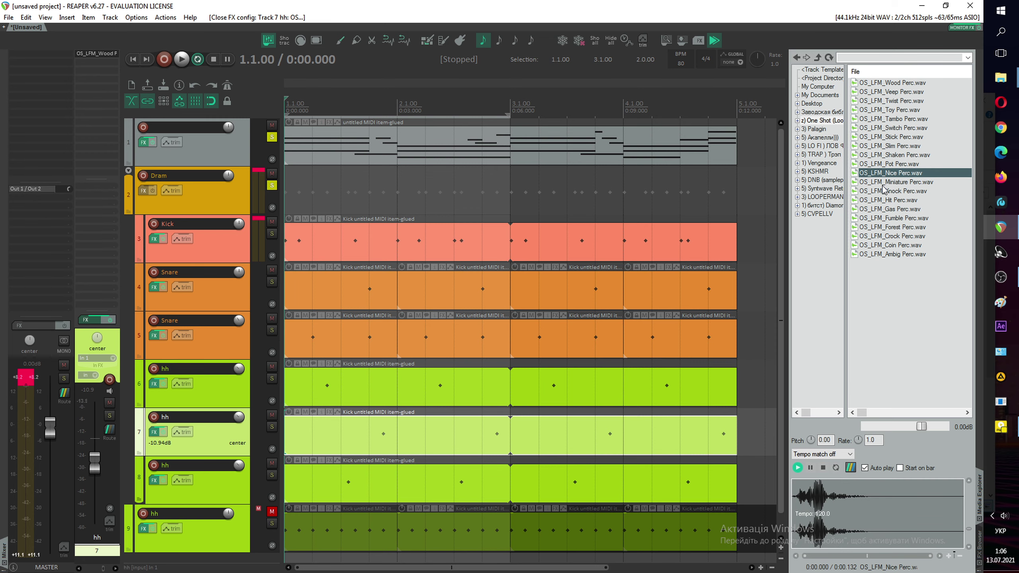
click(885, 191)
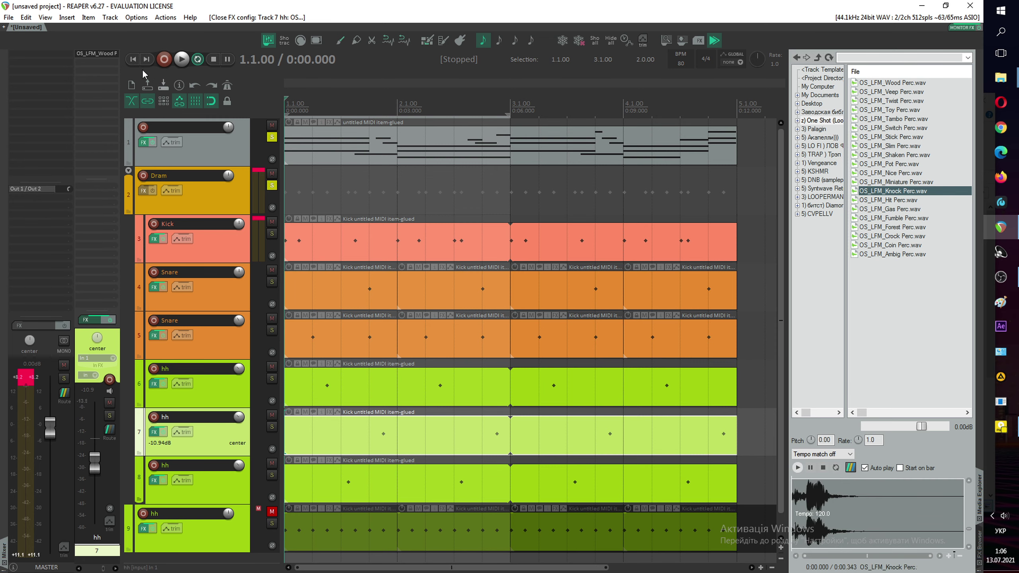
click(109, 55)
drag(868, 192, 251, 76)
click(277, 38)
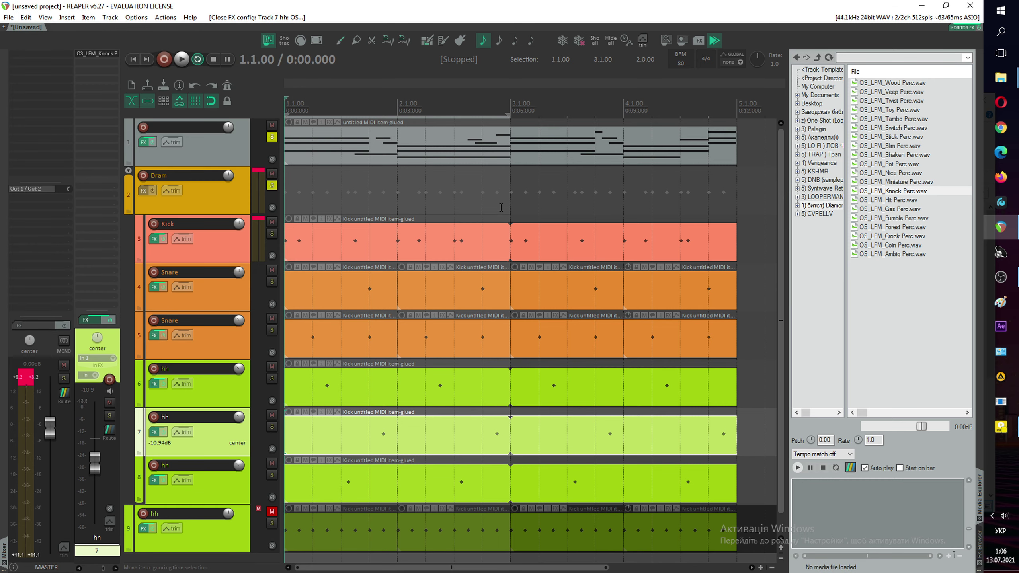
key(space)
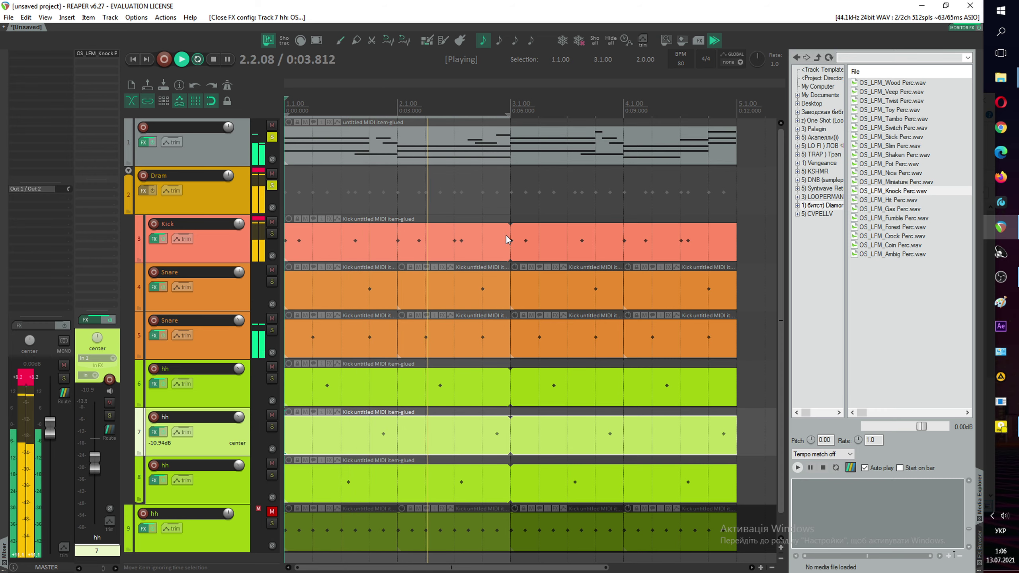
Step: Lower track 7's volume to -13.76 dB and stop the playback
scroll(507, 236, down, 2)
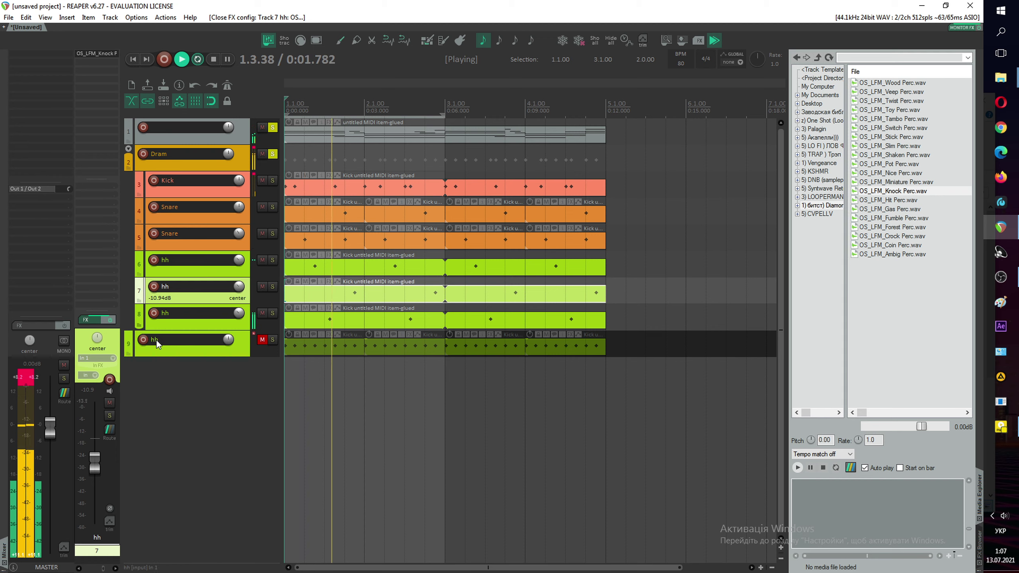
drag(95, 470, 95, 473)
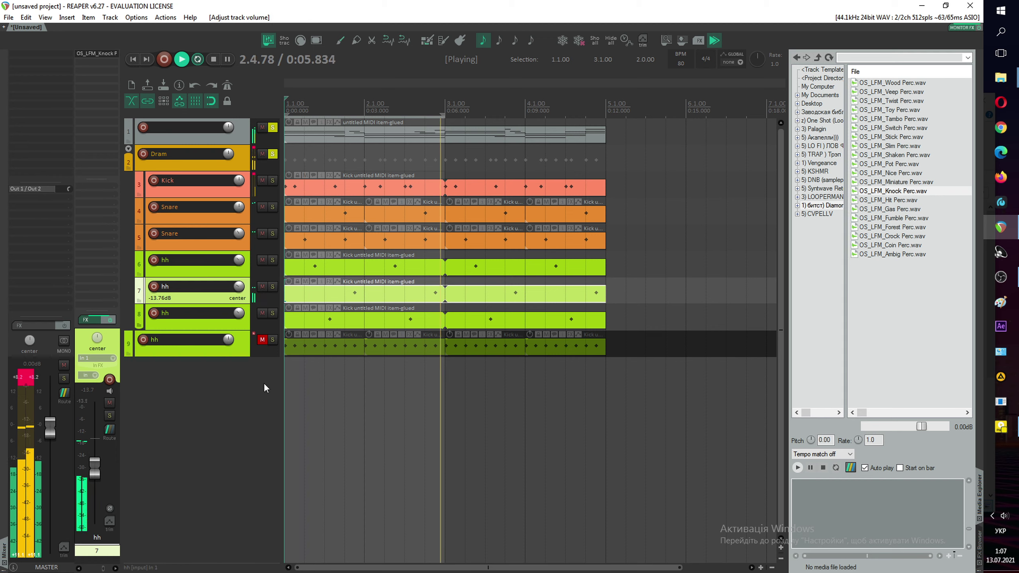
key(space)
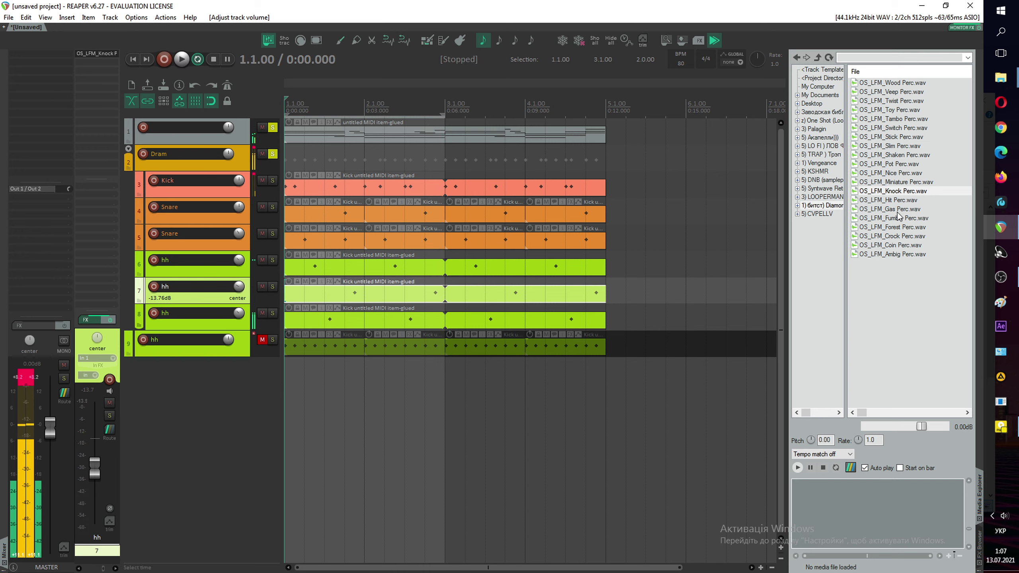
Step: Replace track 7's sample with OS_LFM_Crock Perc.wav after auditioning the Gas and Forest percs, and play the beat
click(888, 208)
click(893, 227)
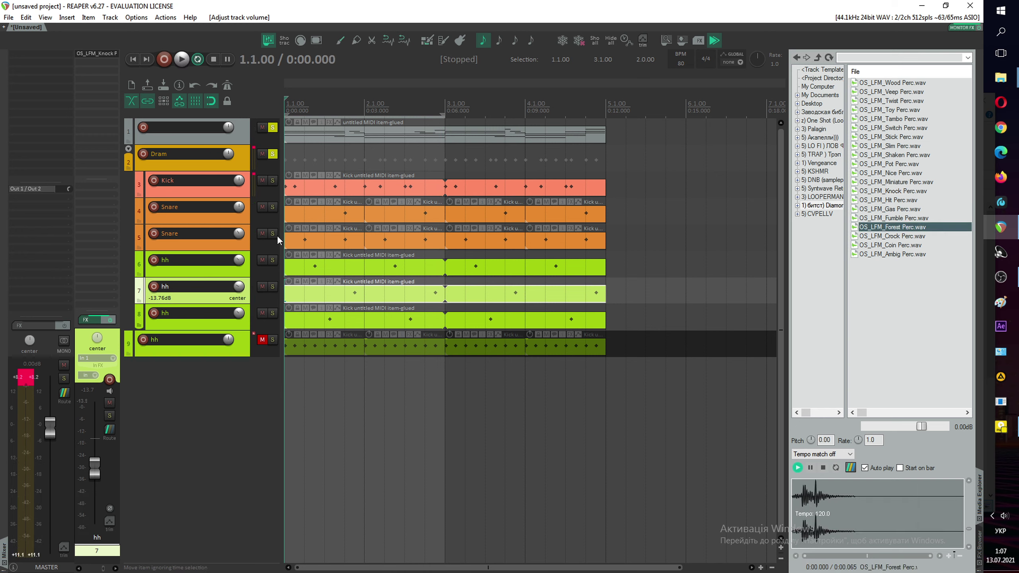
click(106, 53)
click(908, 237)
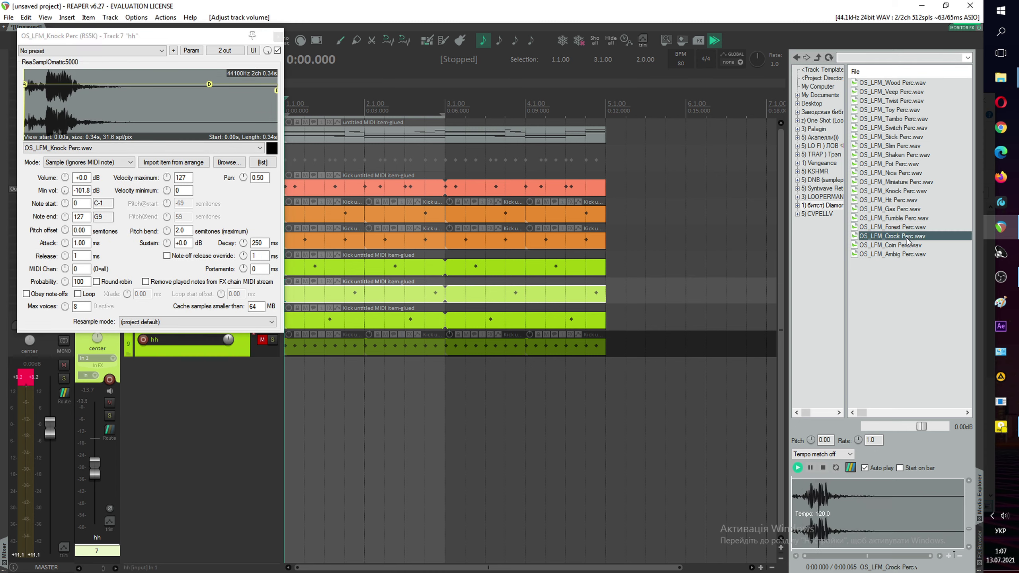
drag(907, 248, 193, 100)
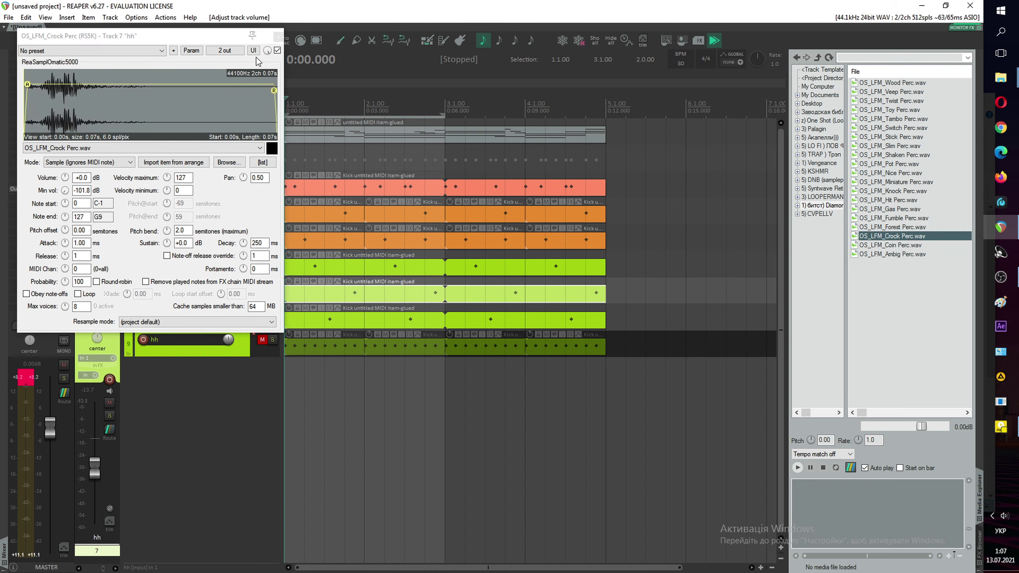
click(278, 36)
click(404, 115)
key(space)
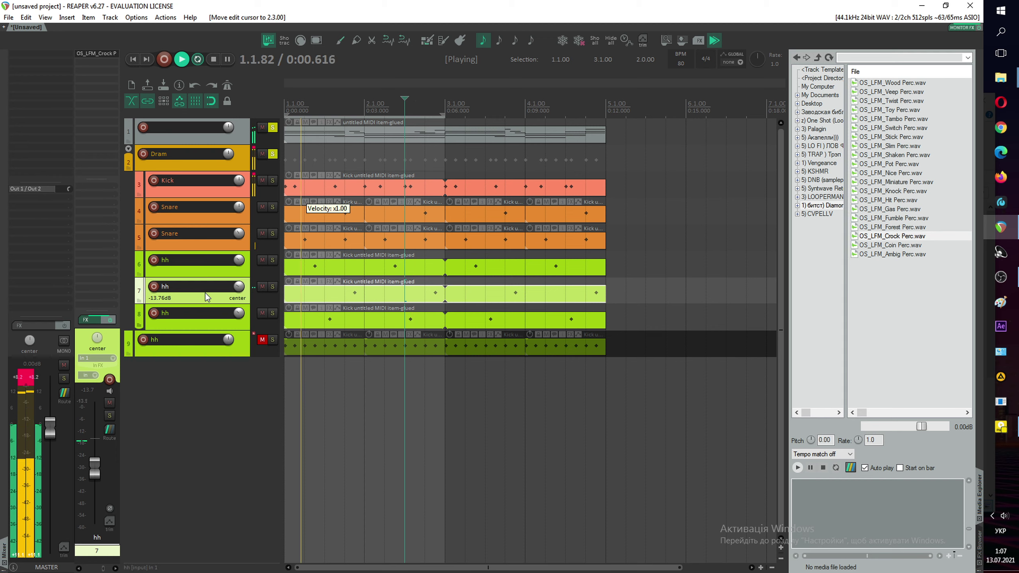
Step: Stop the playback, and unmute and solo hh track 9
key(space)
click(208, 342)
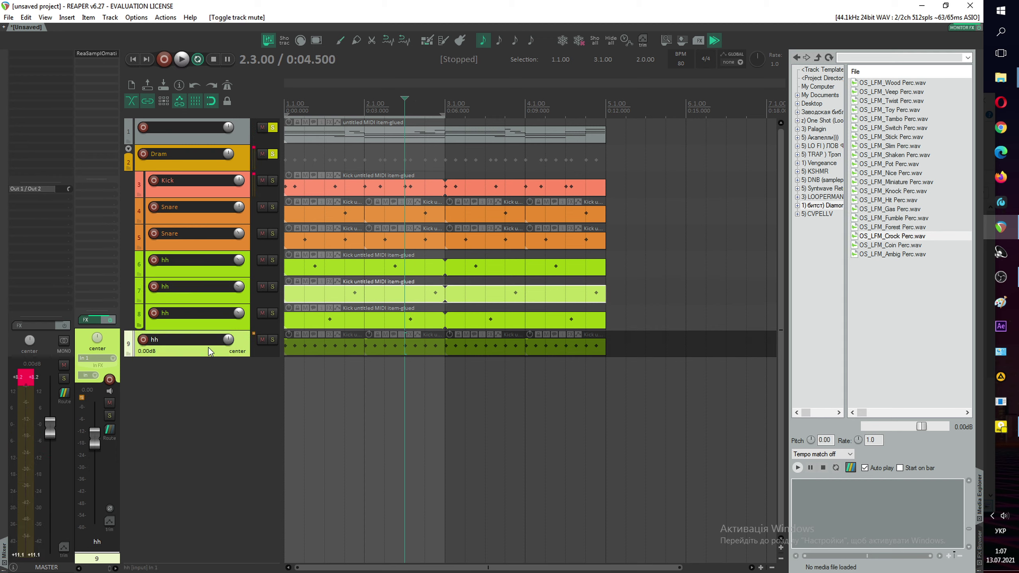
click(272, 339)
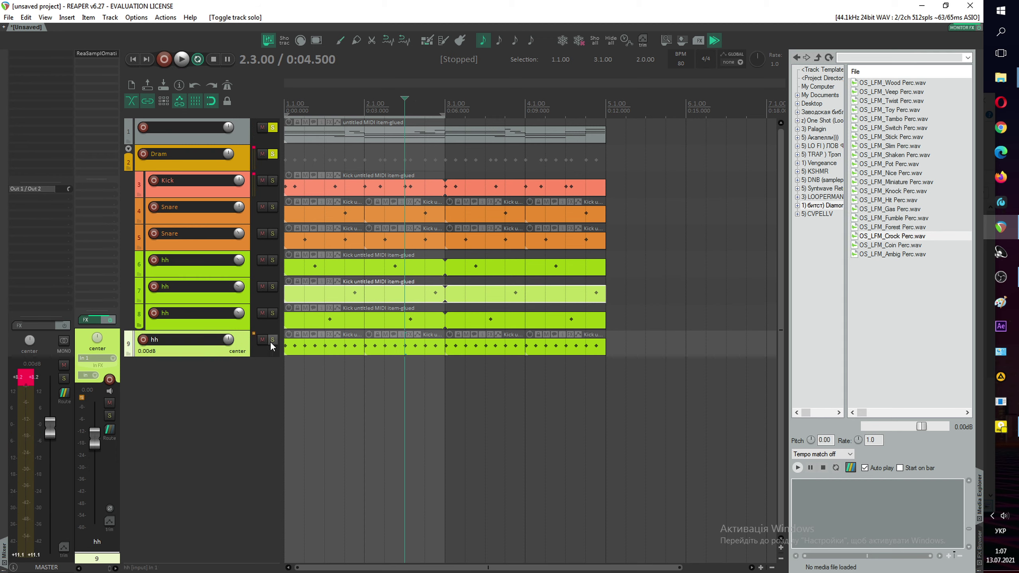
Step: Browse the Study Beats, Day Dreaming 3 and Lo-Fi Cuts packs for suitable drum hits, and return to the list of packs
click(817, 58)
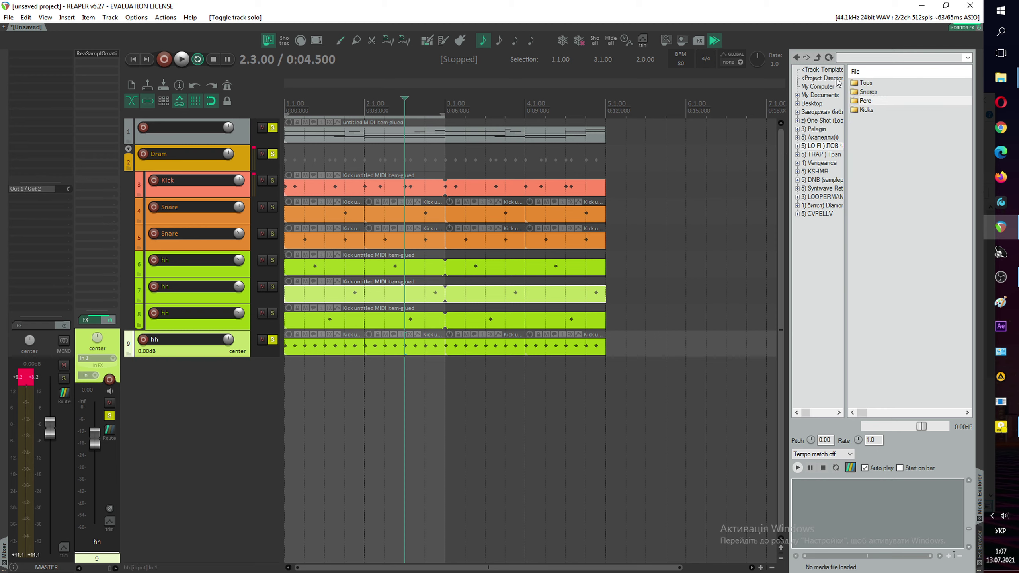
click(818, 59)
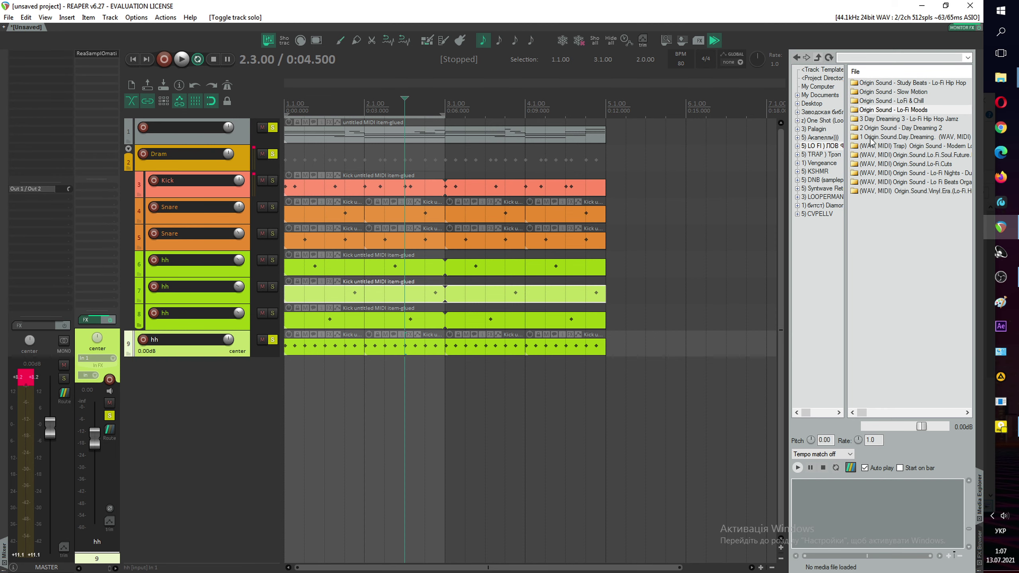
double_click(921, 83)
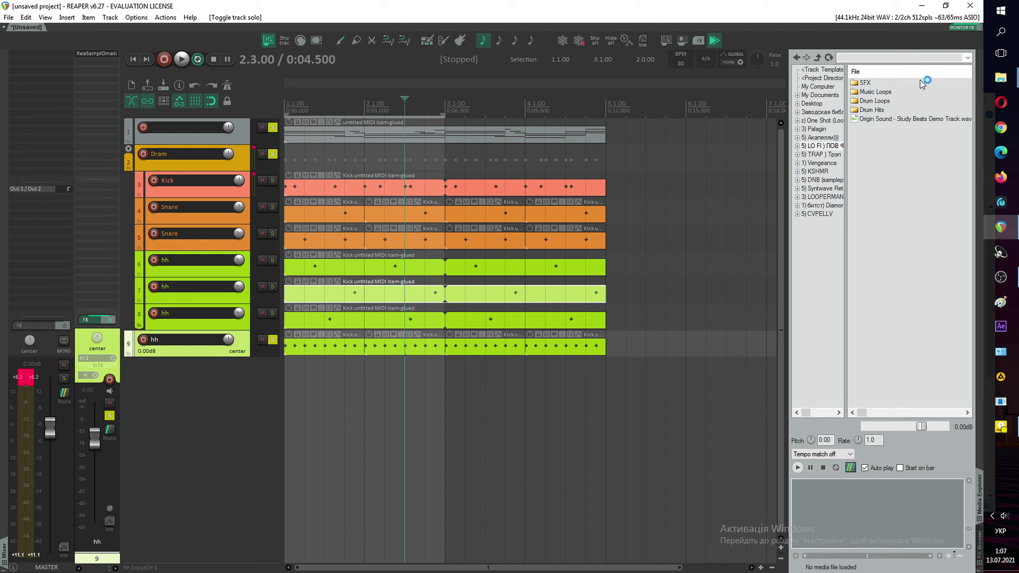
double_click(882, 108)
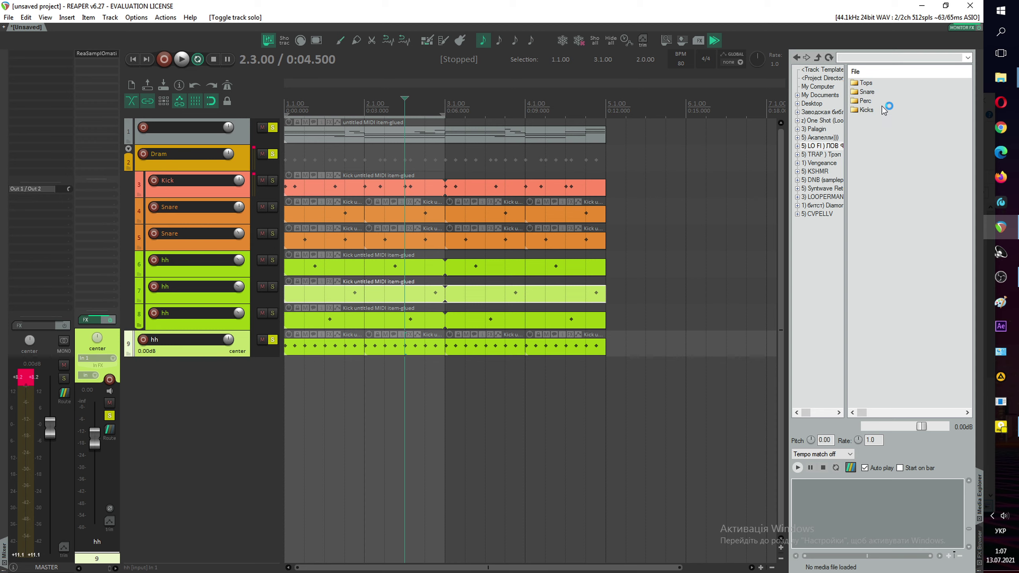
click(820, 57)
click(820, 57)
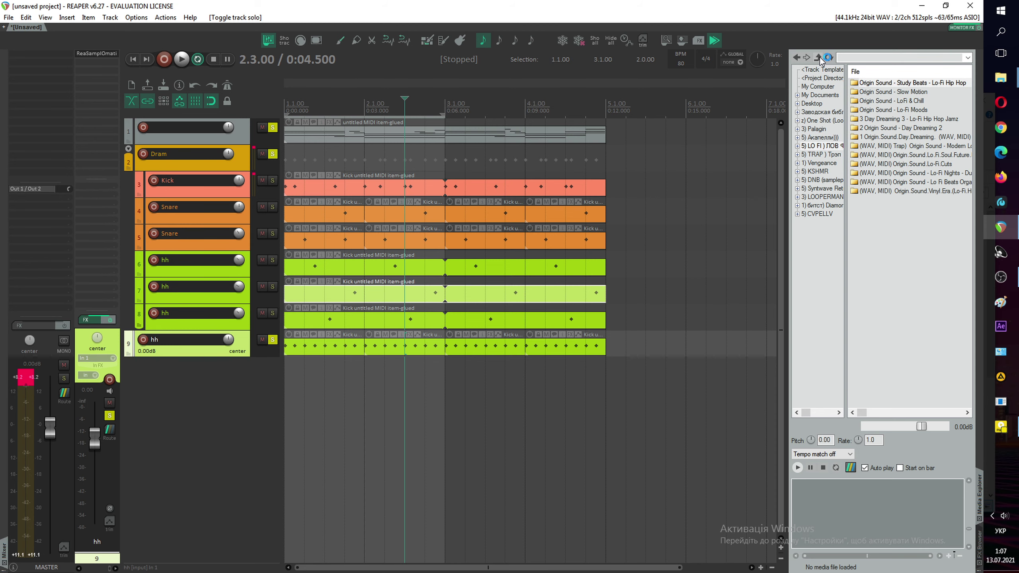
double_click(897, 119)
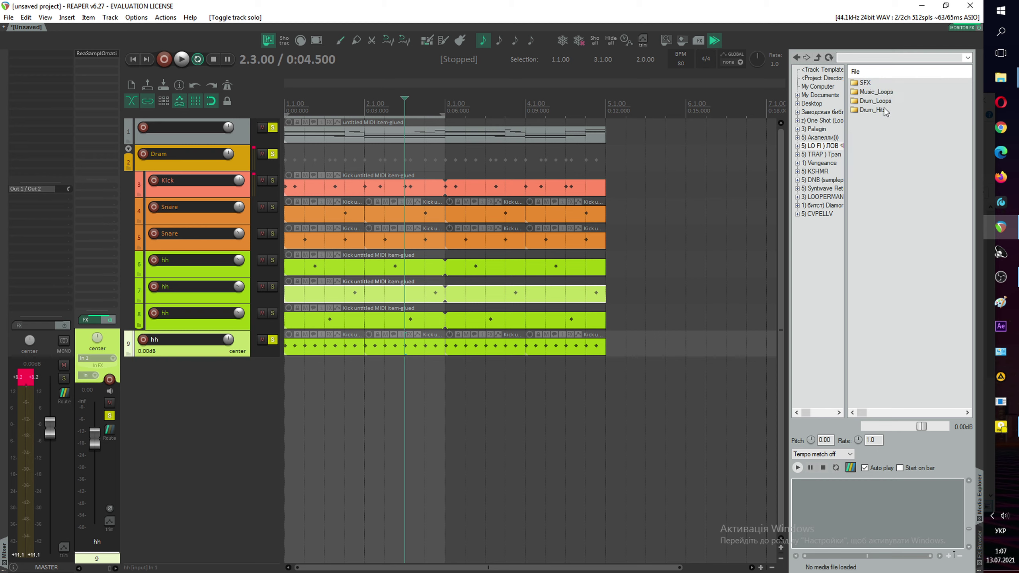
click(820, 58)
click(820, 57)
double_click(914, 165)
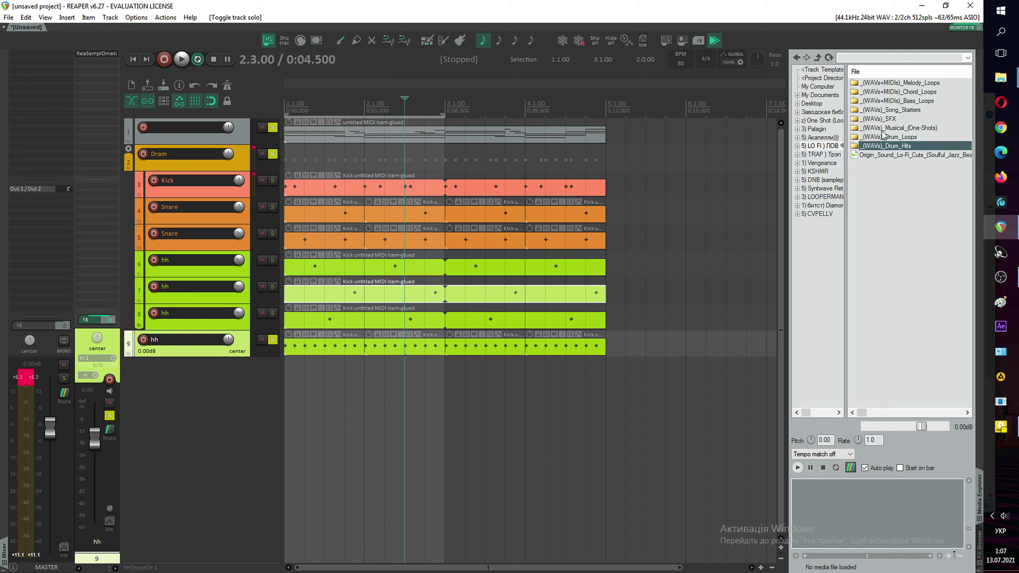
double_click(898, 146)
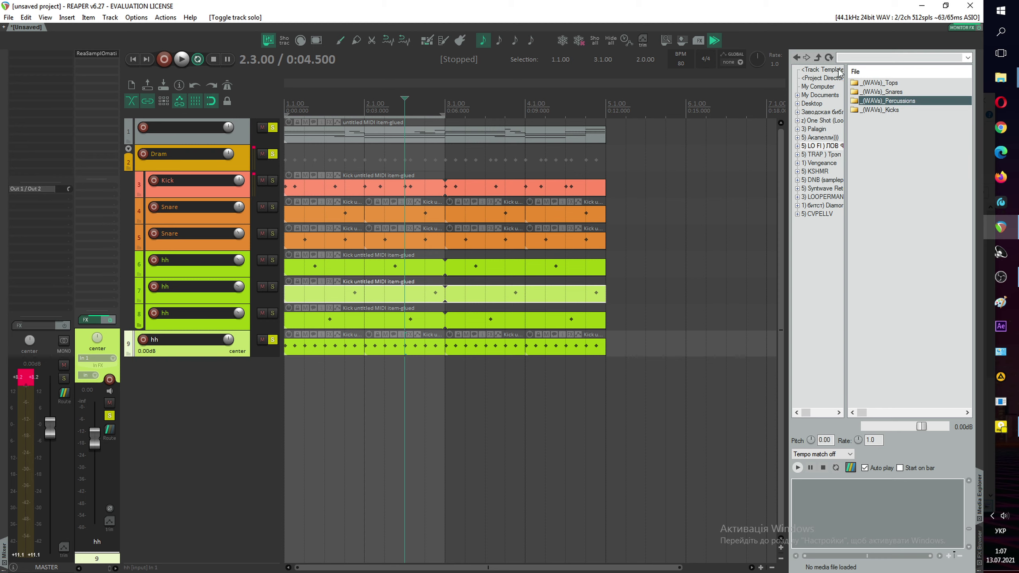
click(818, 58)
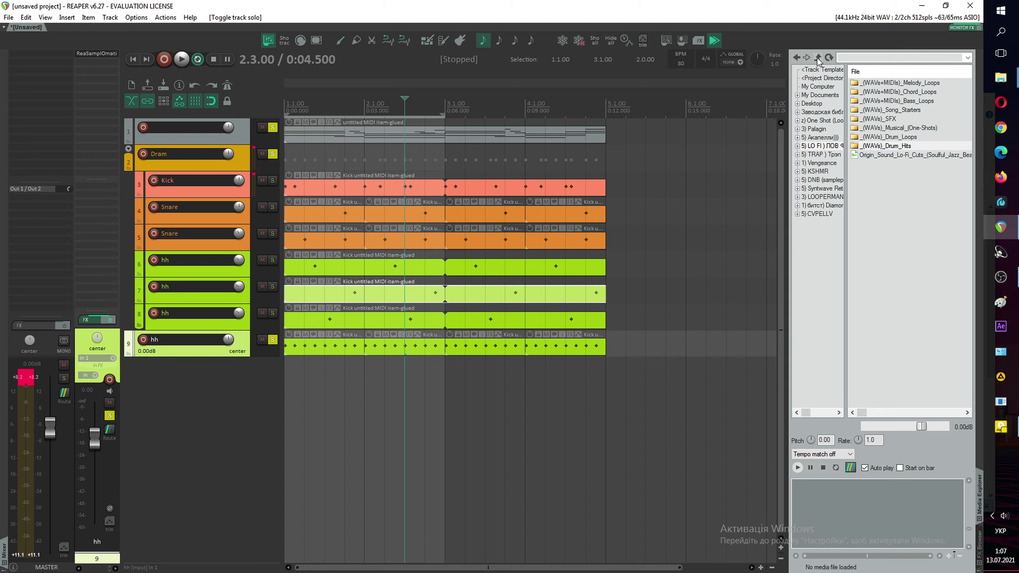
click(818, 58)
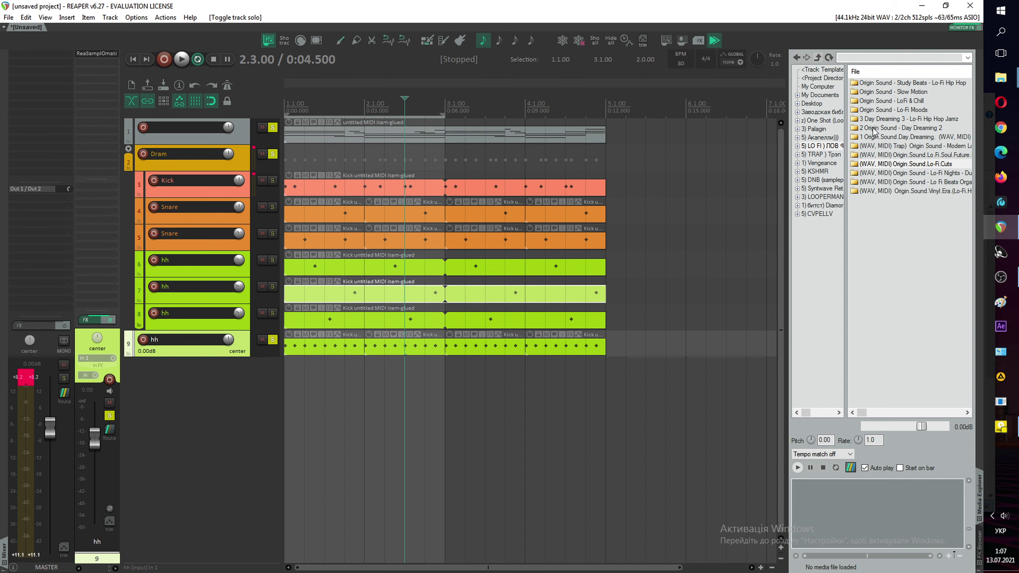
Step: Browse to the tambourine, shaker and rattle samples in the Dusty Drum Hits of the Lo-Fi Beats pack, and audition Shaker 6 and Shaker 5
double_click(921, 183)
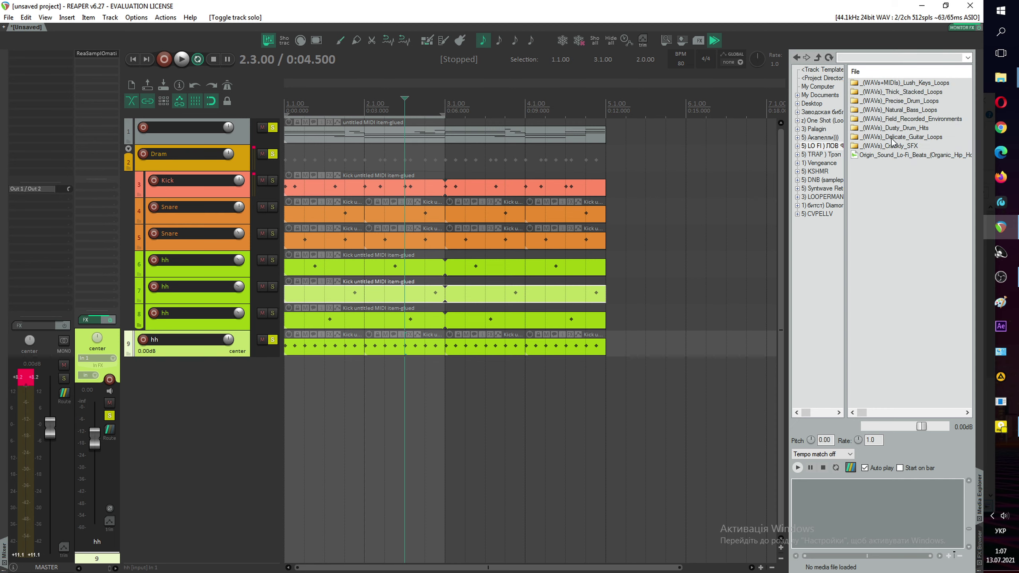
double_click(922, 128)
double_click(905, 102)
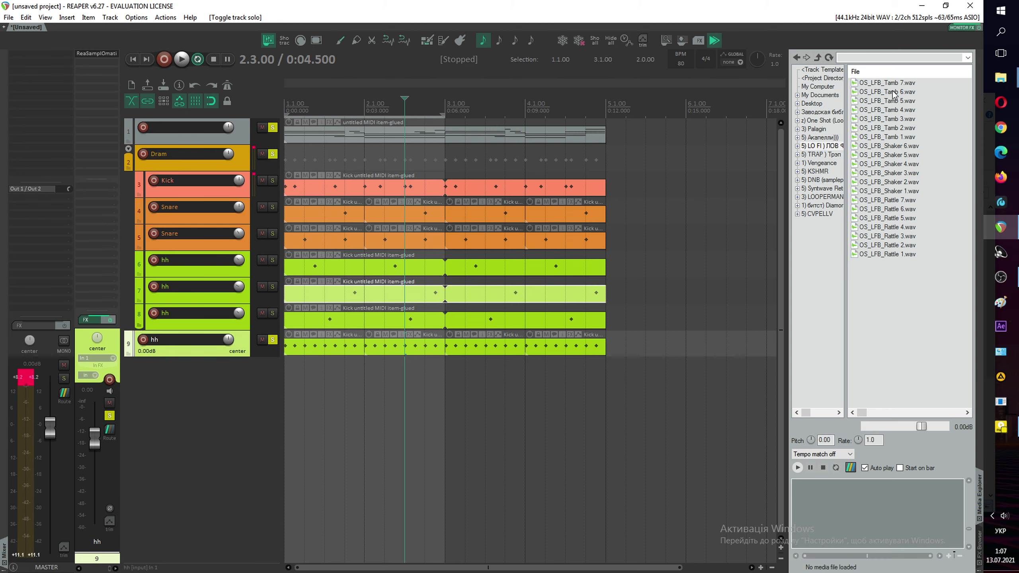
click(889, 147)
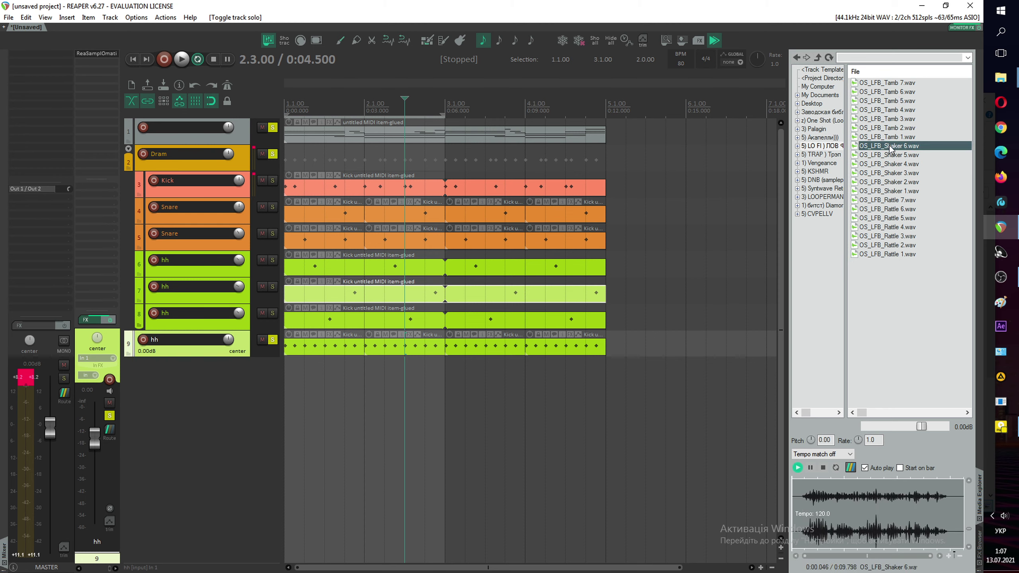
click(887, 155)
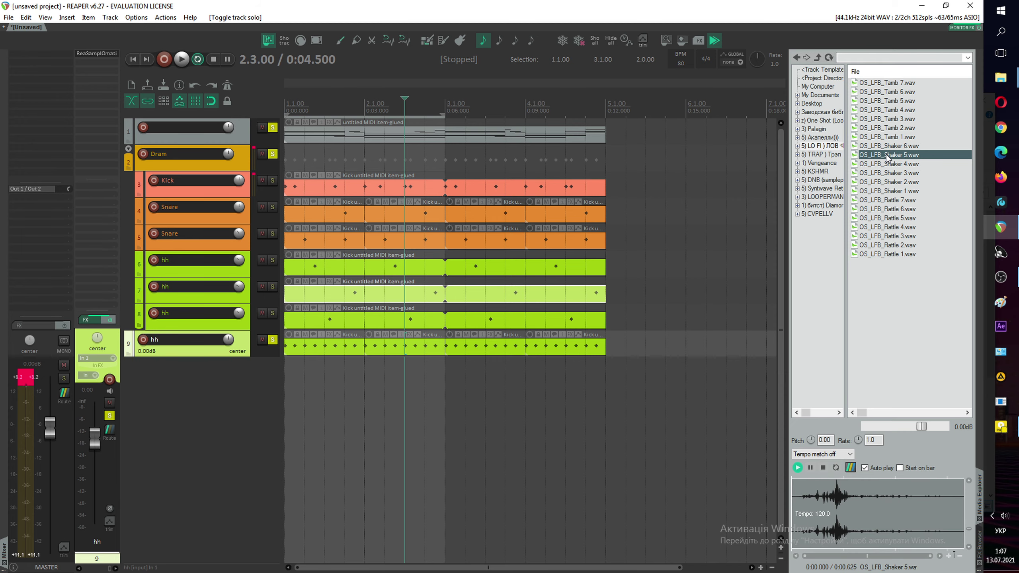
Step: Load OS_LFB_Shaker 5.wav as track 9's sample after auditioning Shaker 4, Rattle 6 and Shaker 6
click(109, 57)
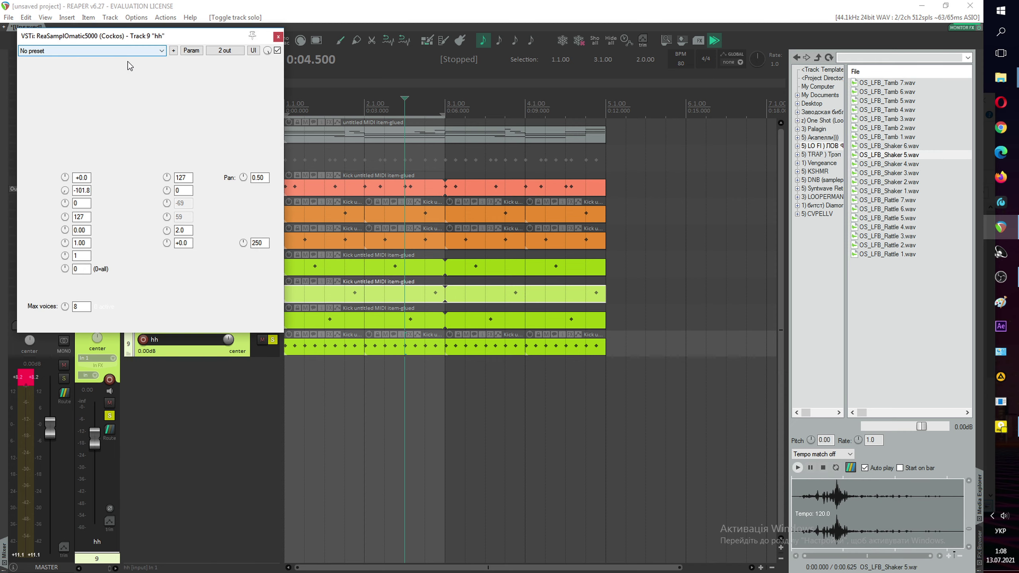
click(904, 164)
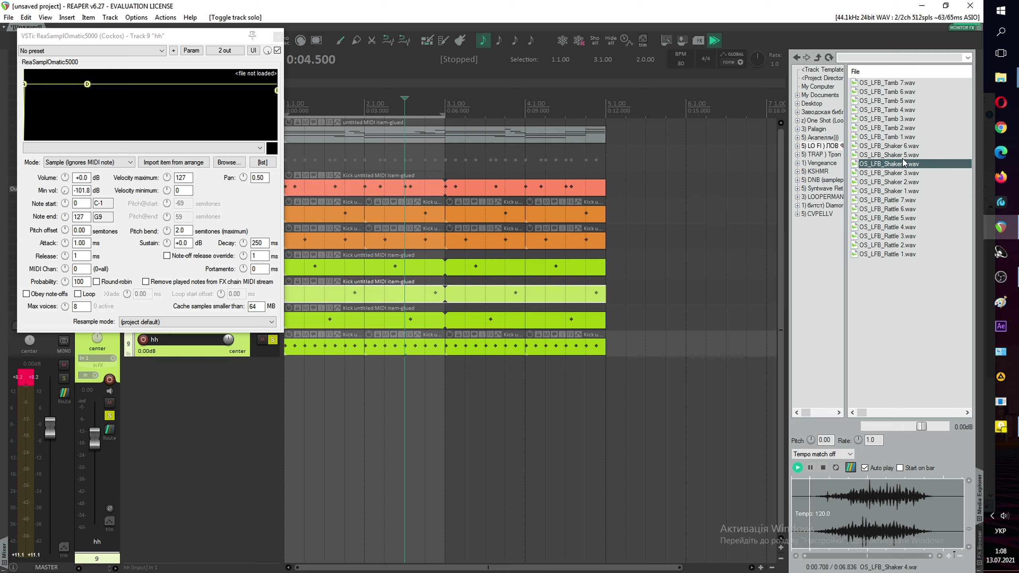
click(894, 209)
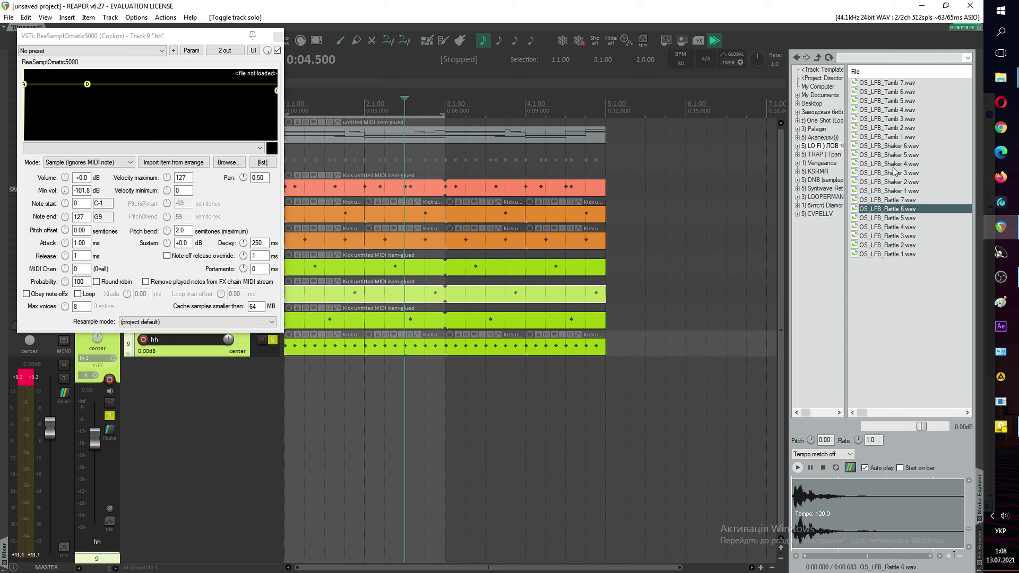
click(894, 146)
click(896, 156)
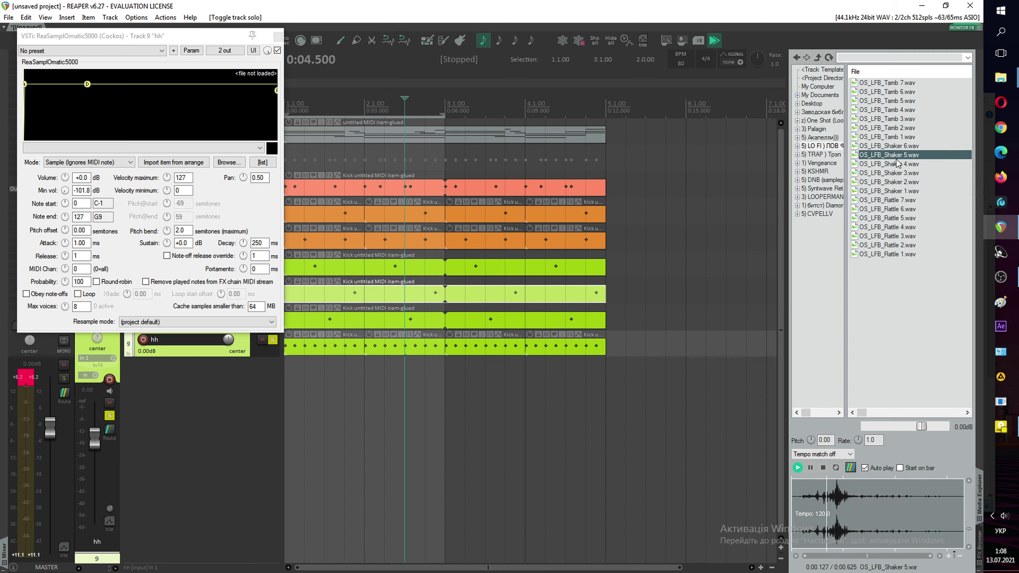
drag(902, 161, 231, 95)
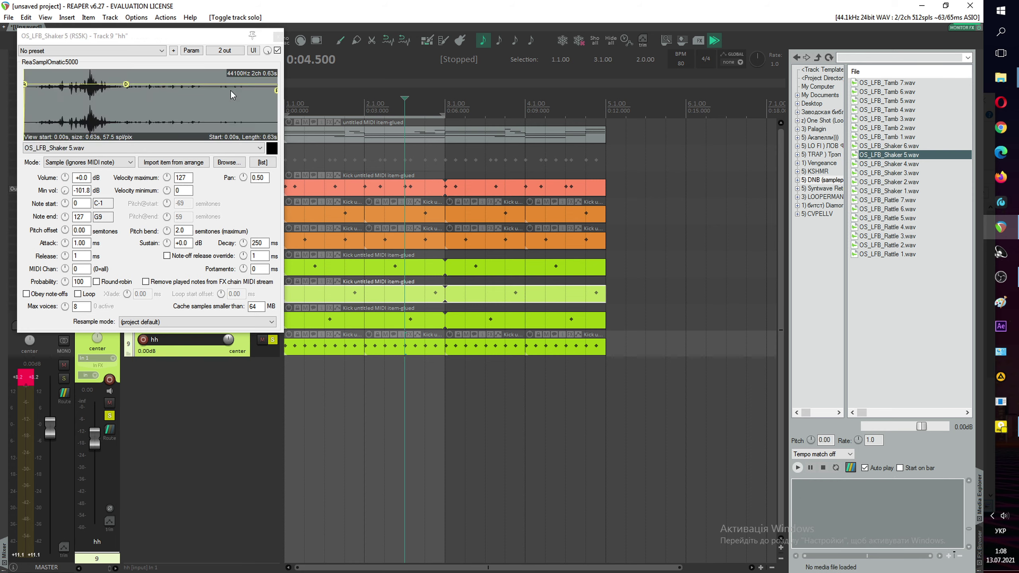
Step: Play the beat from the project start and unsolo the Dram folder track
click(277, 37)
key(Home)
key(space)
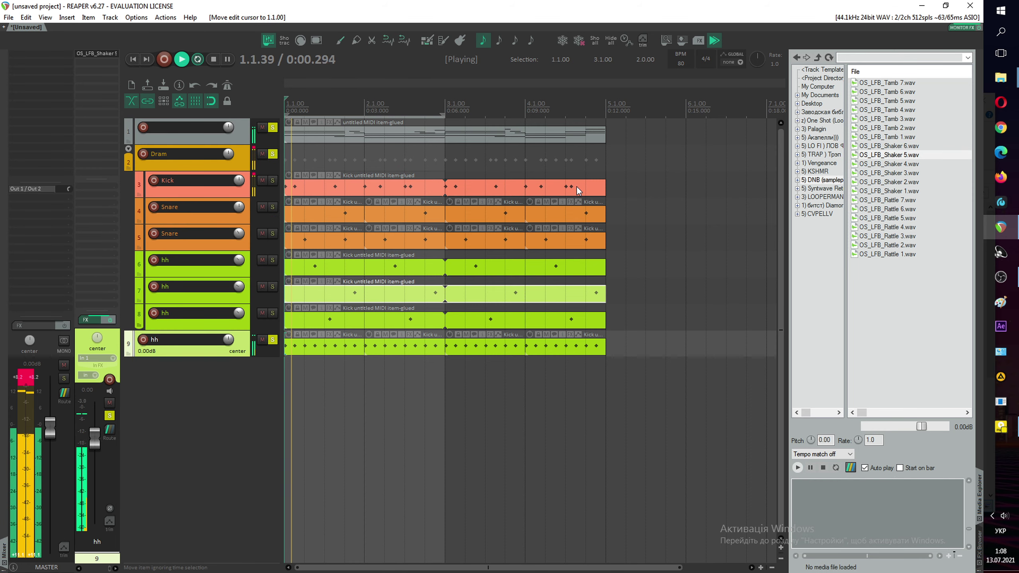
click(273, 154)
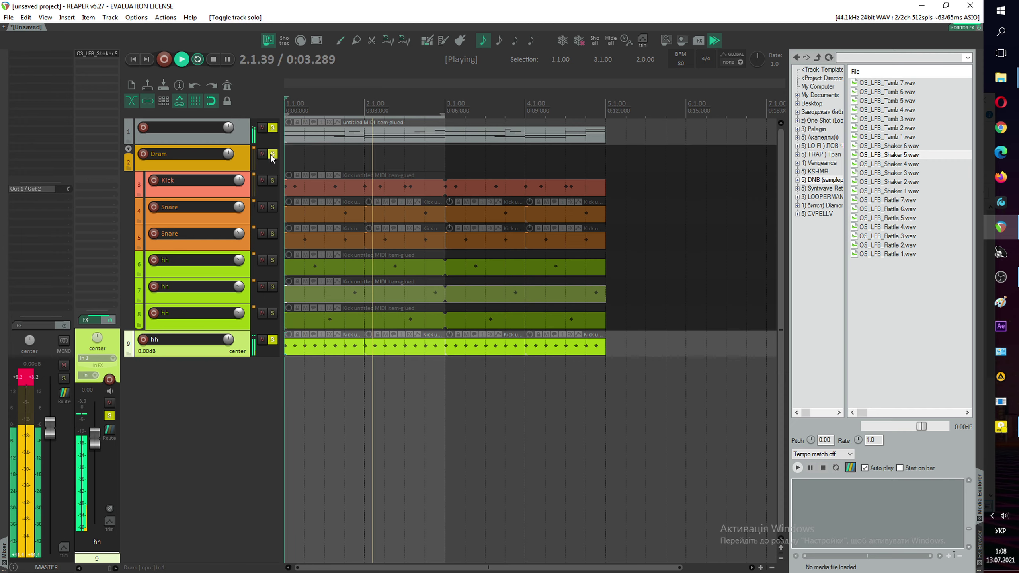
Step: Trim track 9's shaker sample to start at 0.16 s with a length of about 0.26 s
click(93, 51)
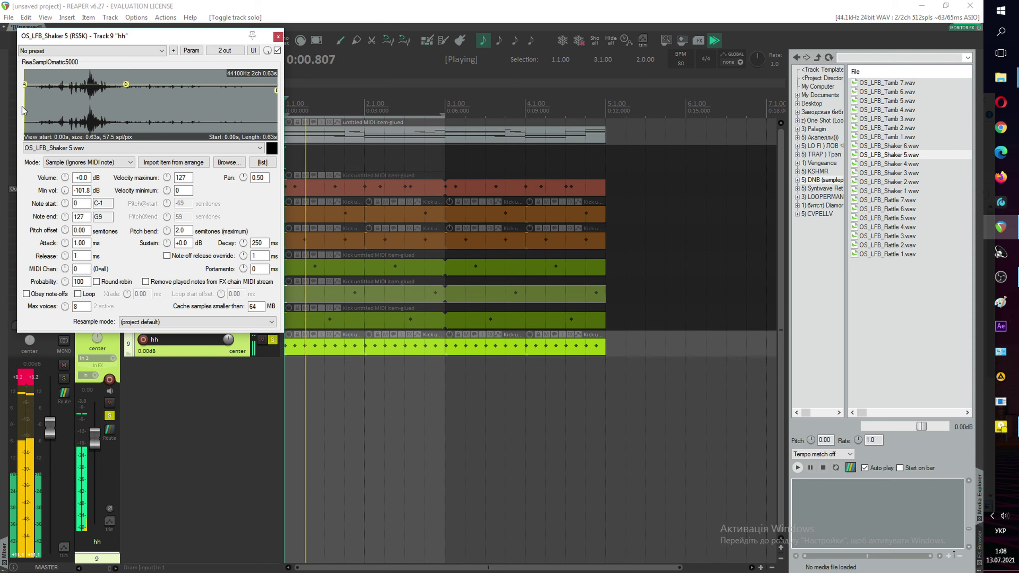
drag(26, 109, 89, 111)
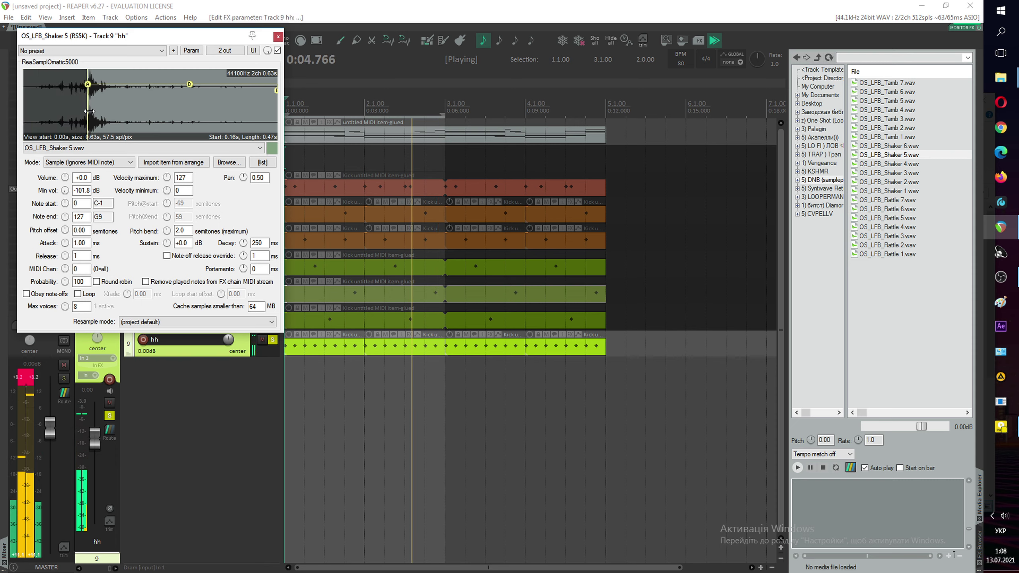
scroll(89, 114, up, 2)
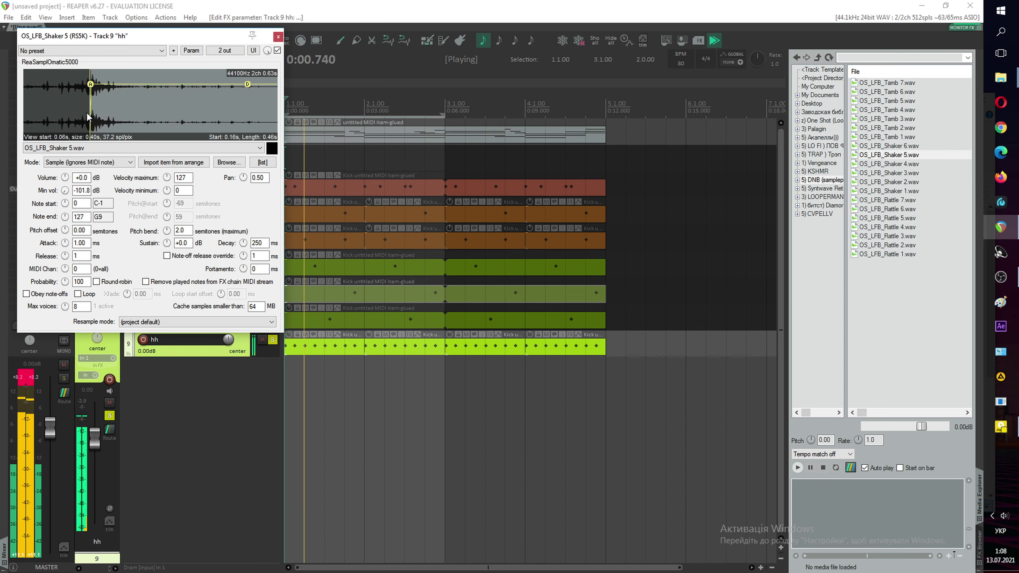
scroll(88, 115, up, 5)
scroll(185, 105, down, 4)
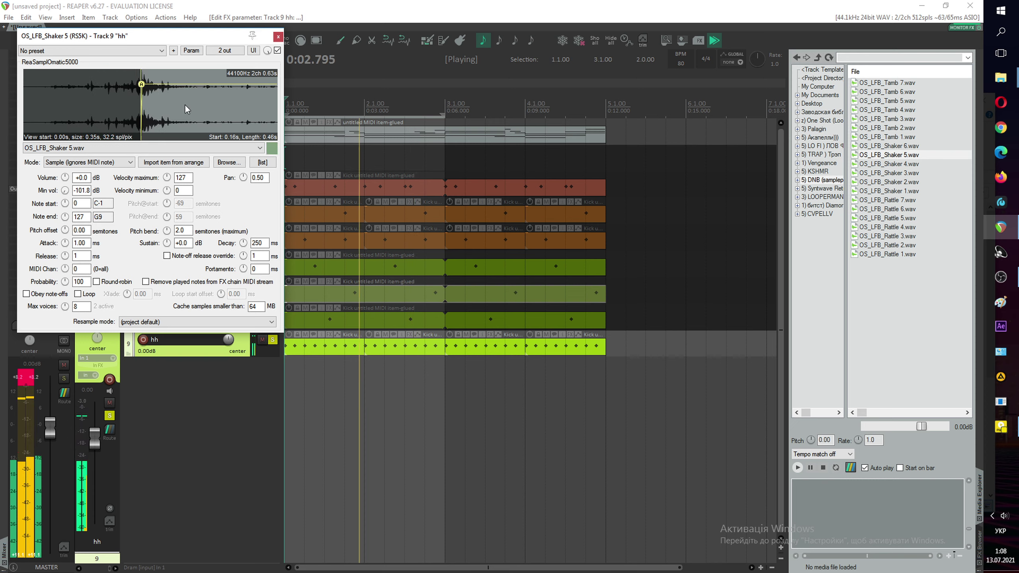
scroll(185, 103, down, 3)
mouse_move(273, 109)
mouse_down()
mouse_move(144, 109)
mouse_move(196, 112)
mouse_up()
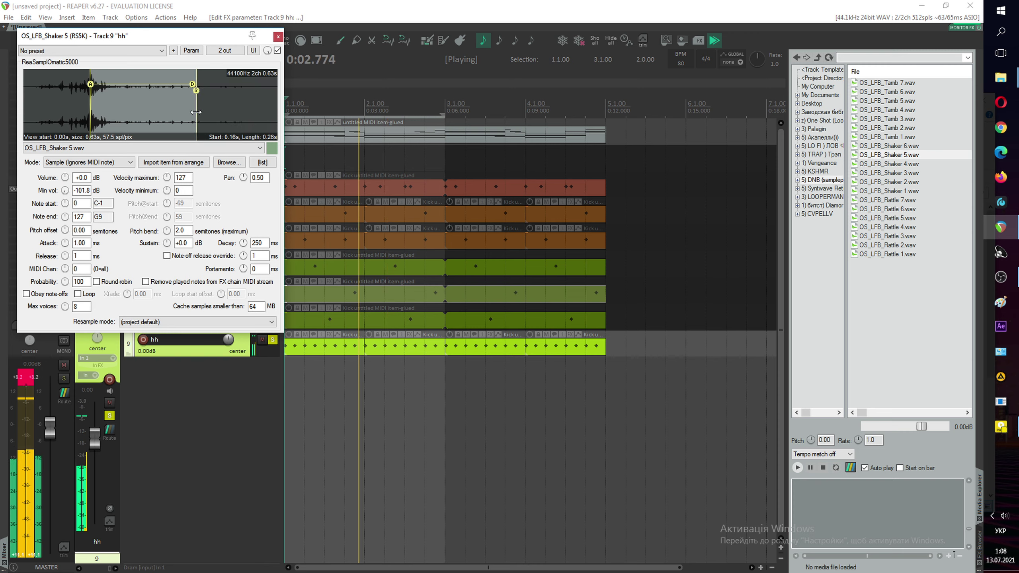
Step: Unsolo track 9 and the melody track, and move the shaker track into the Dram folder above the first hh track
click(278, 37)
click(272, 339)
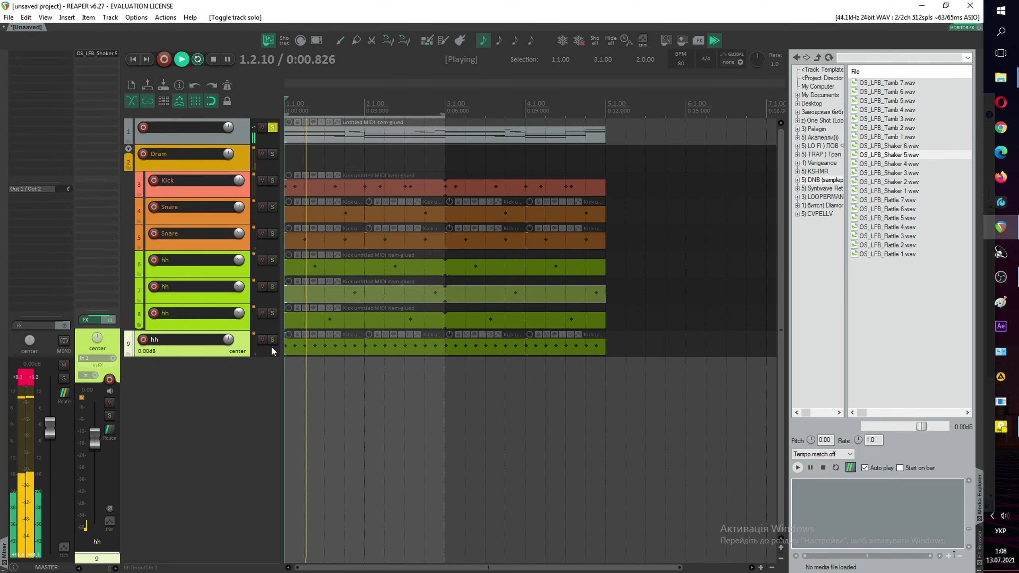
click(273, 127)
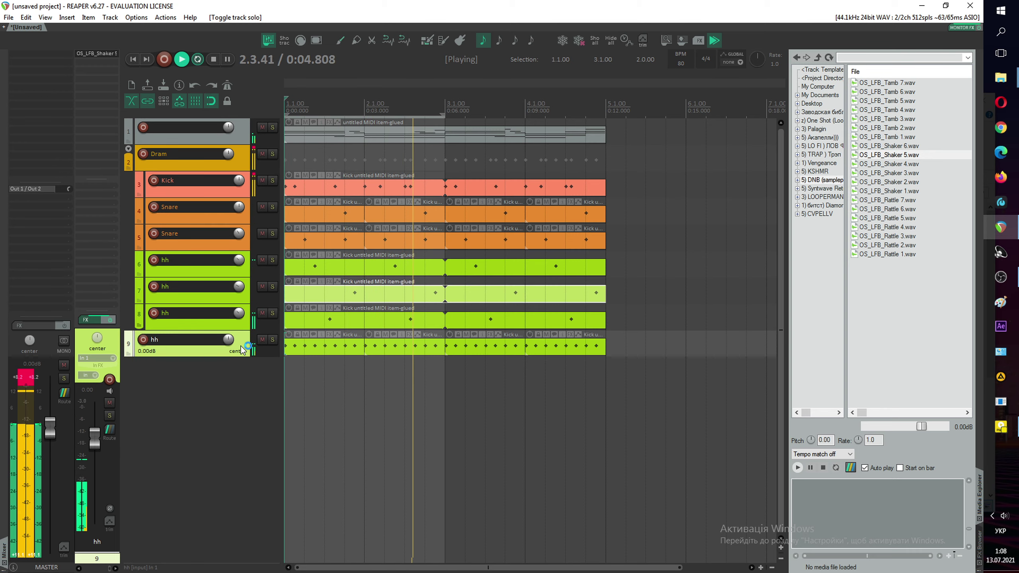
drag(240, 345, 240, 257)
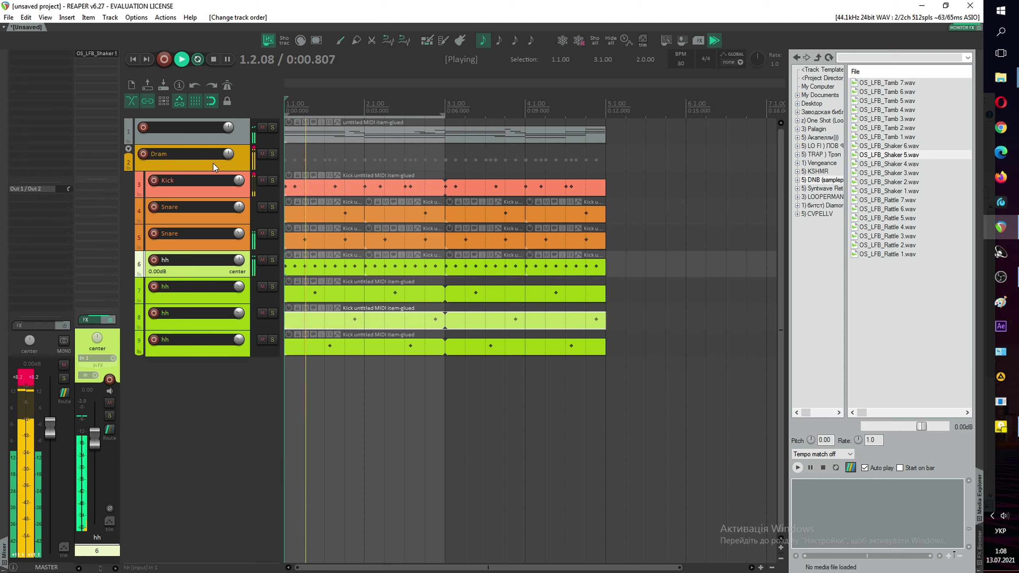
Step: Extend the loop selection to the start of bar 5 so it covers all four bars, and stop playback
click(198, 138)
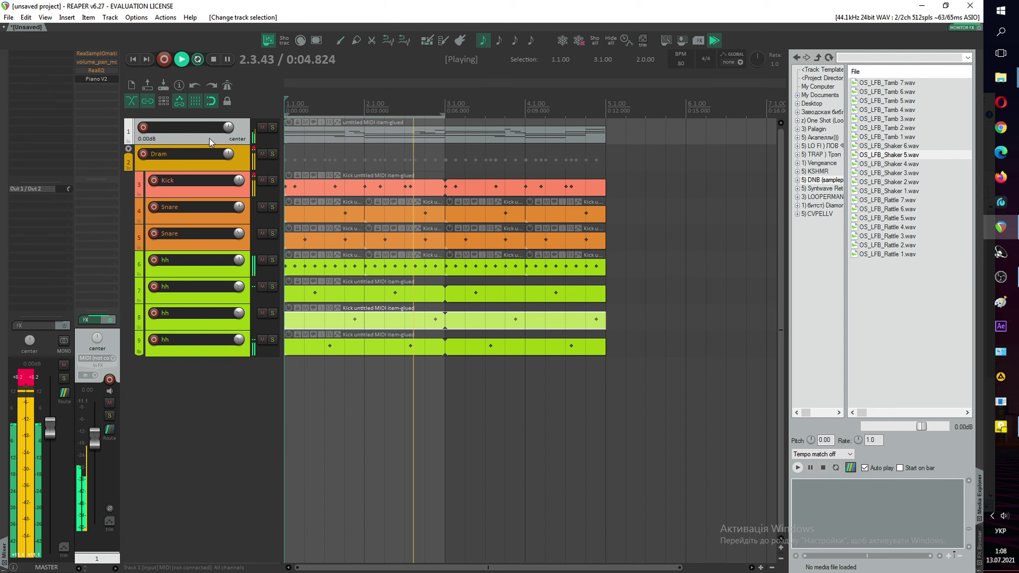
drag(445, 115, 604, 114)
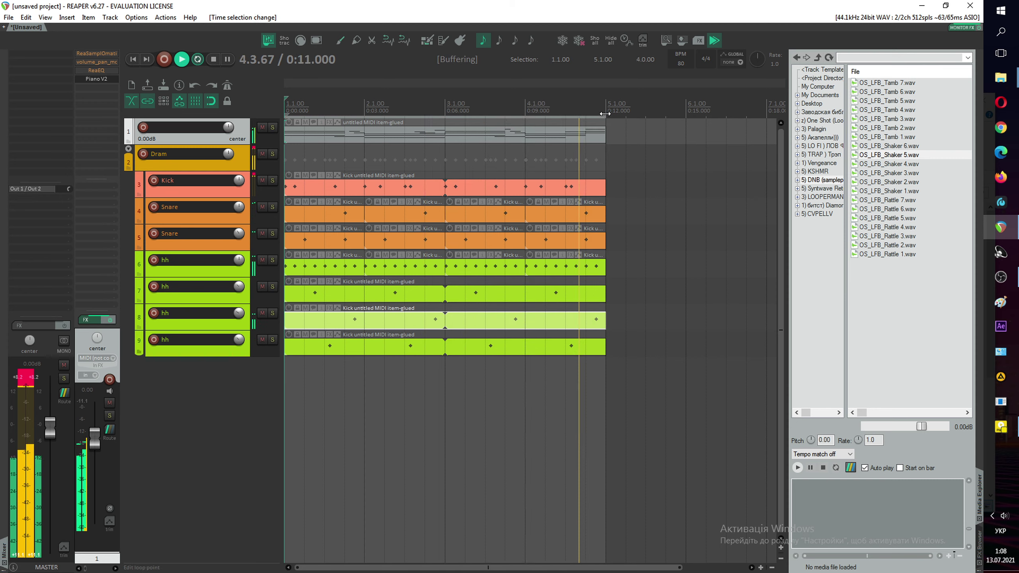
key(space)
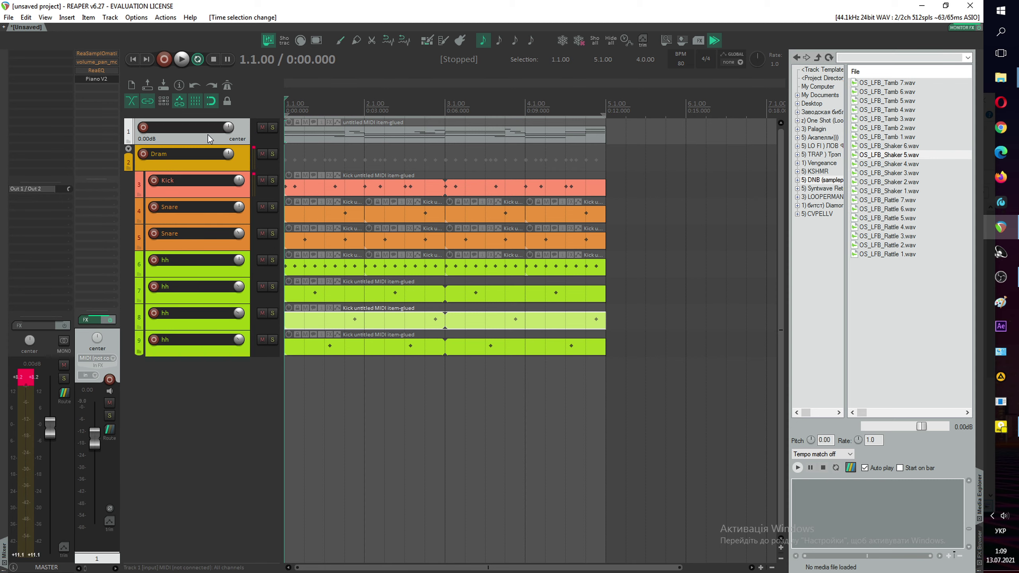
Step: Set up a muted backup track named основа аккорды above the melody track, with its effects and a copy of its MIDI item
right_click(208, 135)
click(218, 141)
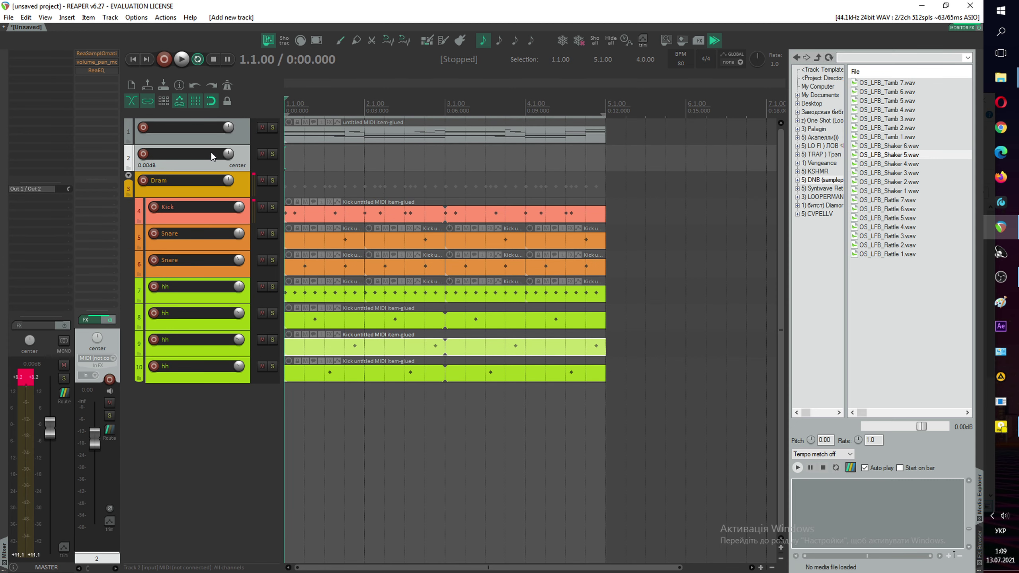
drag(208, 124, 208, 124)
double_click(206, 127)
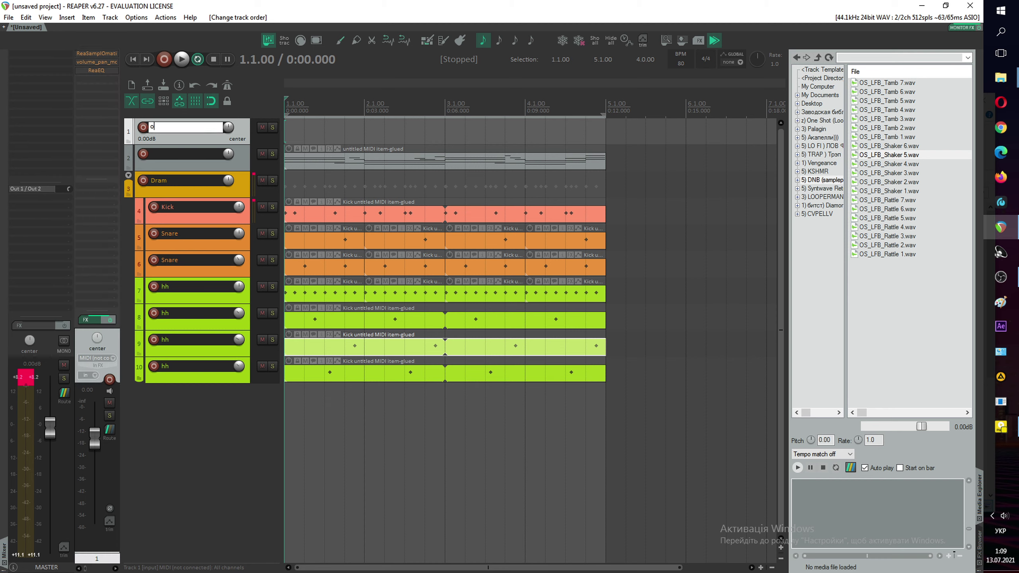
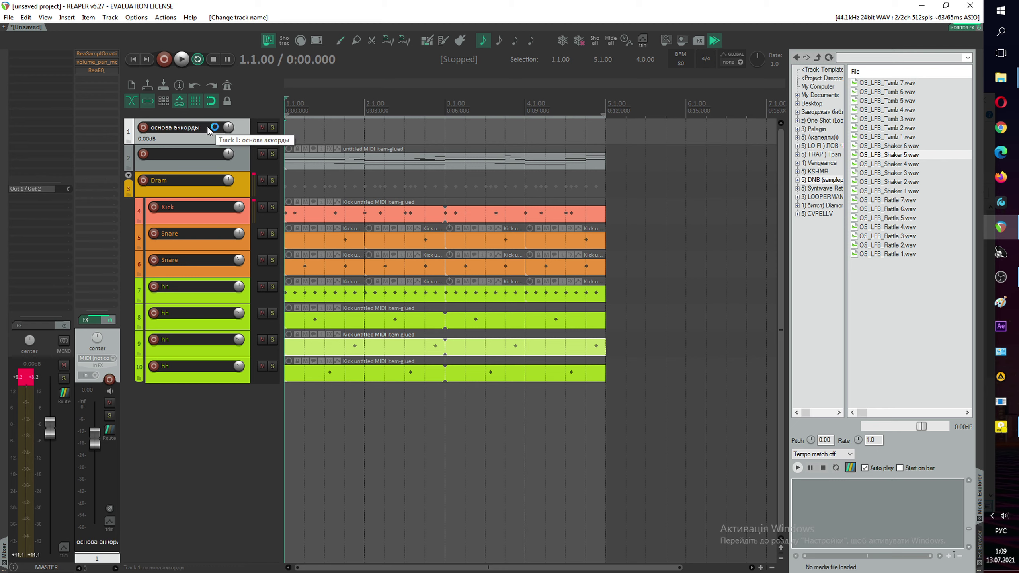
drag(317, 160, 318, 134)
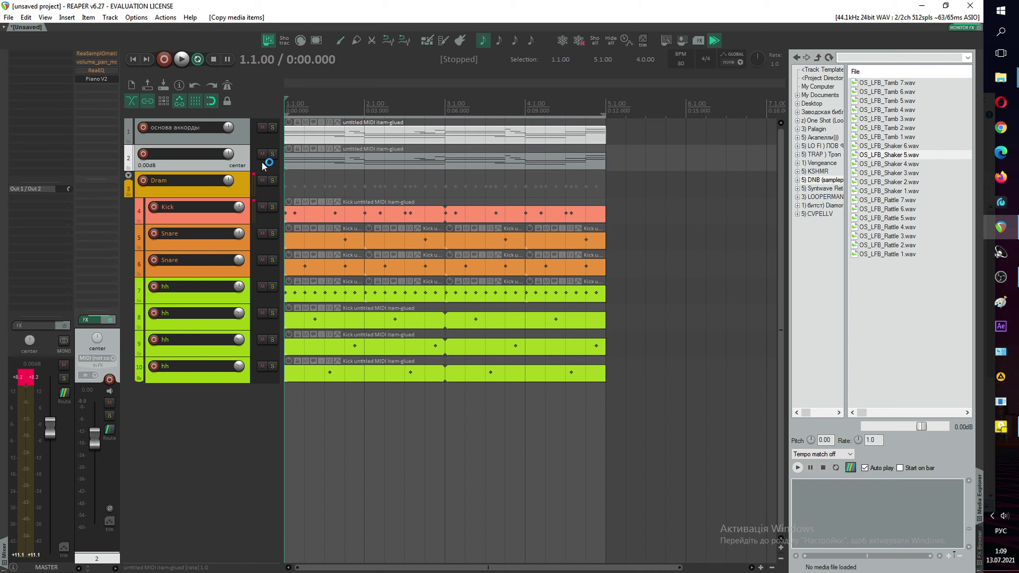
click(263, 127)
Step: Open track 2's melody item in the MIDI editor and play through its notes
double_click(325, 164)
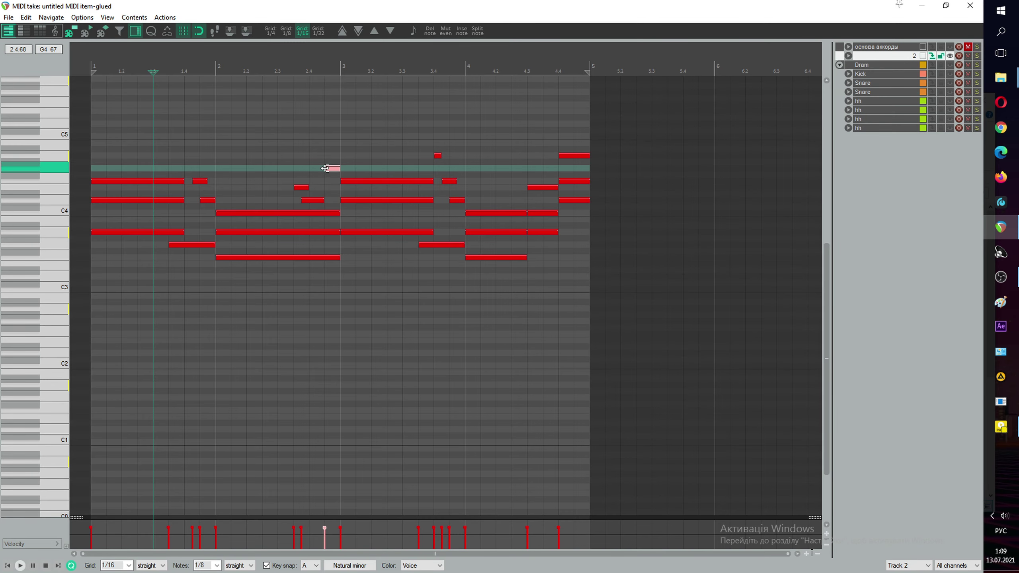
key(space)
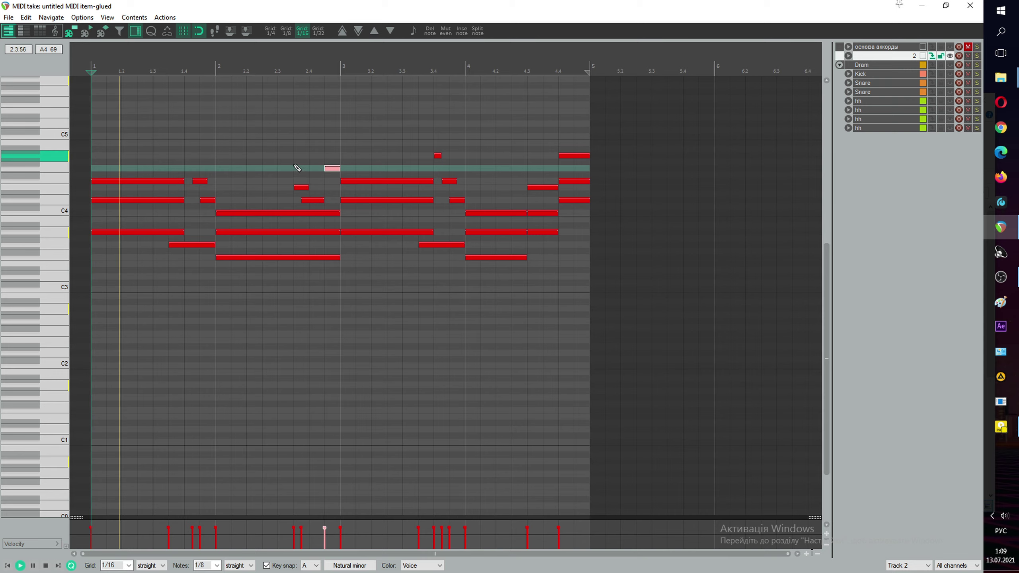
scroll(293, 173, up, 3)
scroll(373, 255, down, 2)
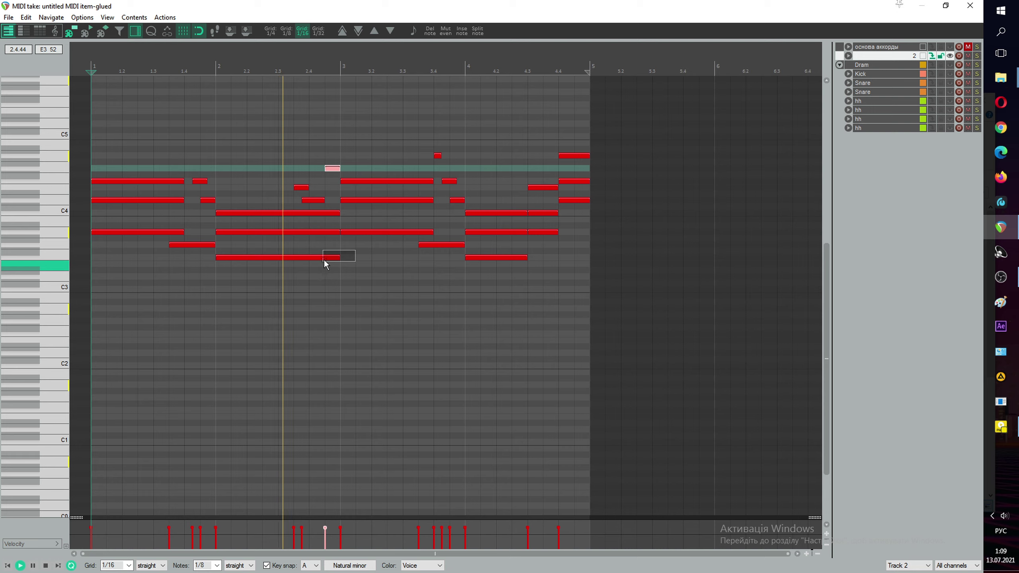
click(343, 246)
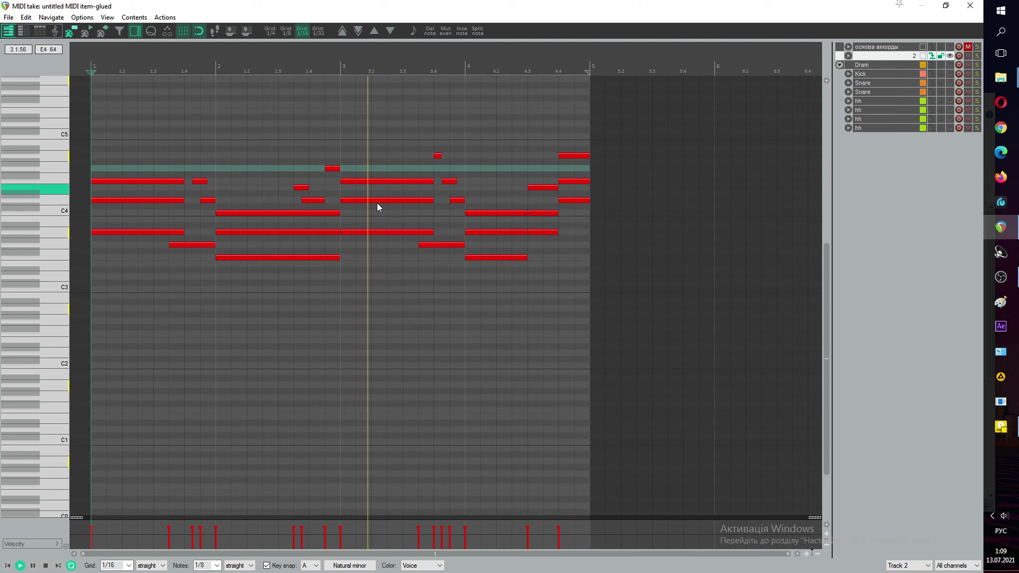
key(space)
Step: Copy the long F3 notes in bars 4 and 2 up an octave to F4
click(481, 259)
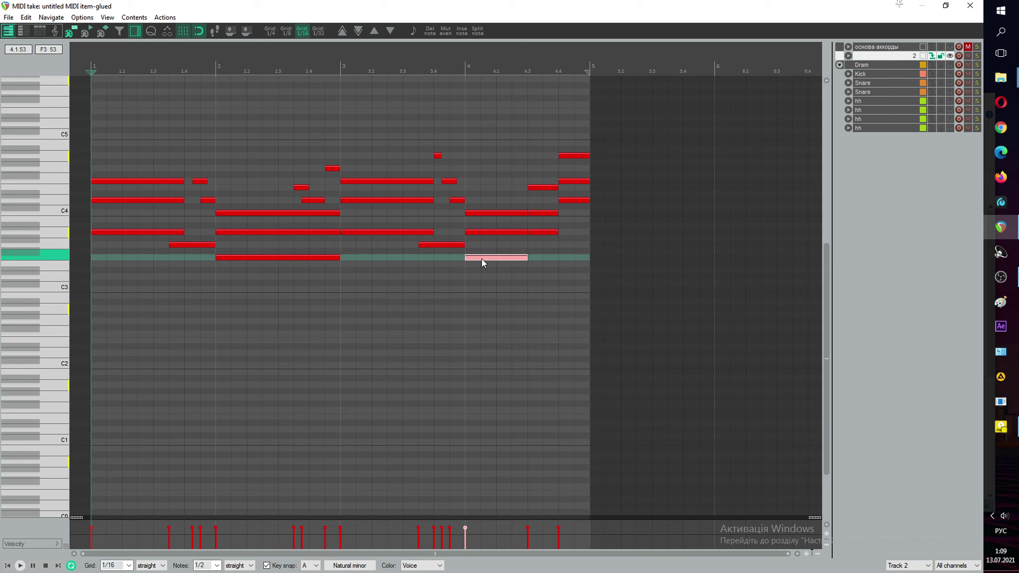
drag(481, 258, 481, 251)
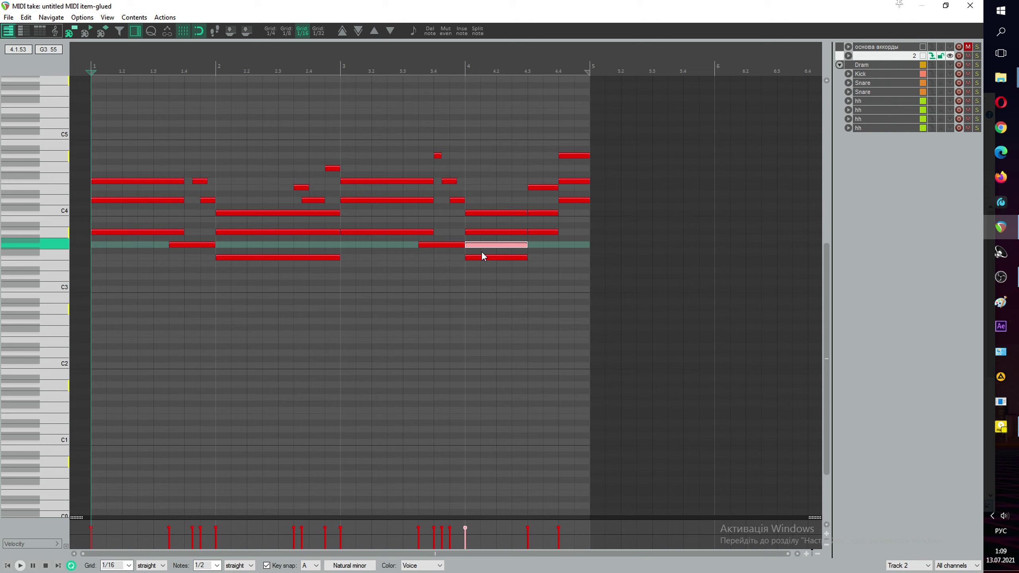
click(390, 31)
click(342, 31)
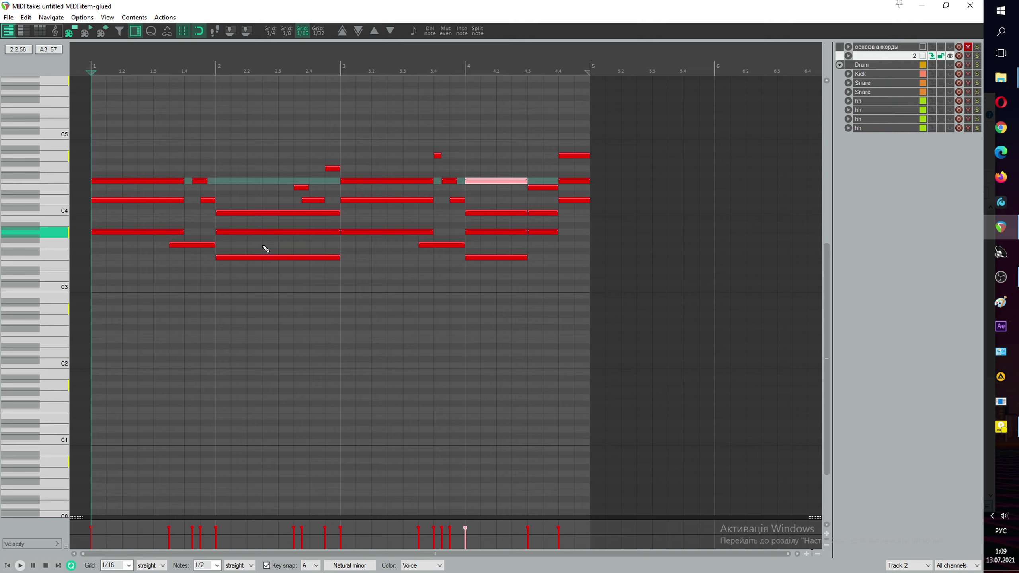
click(258, 257)
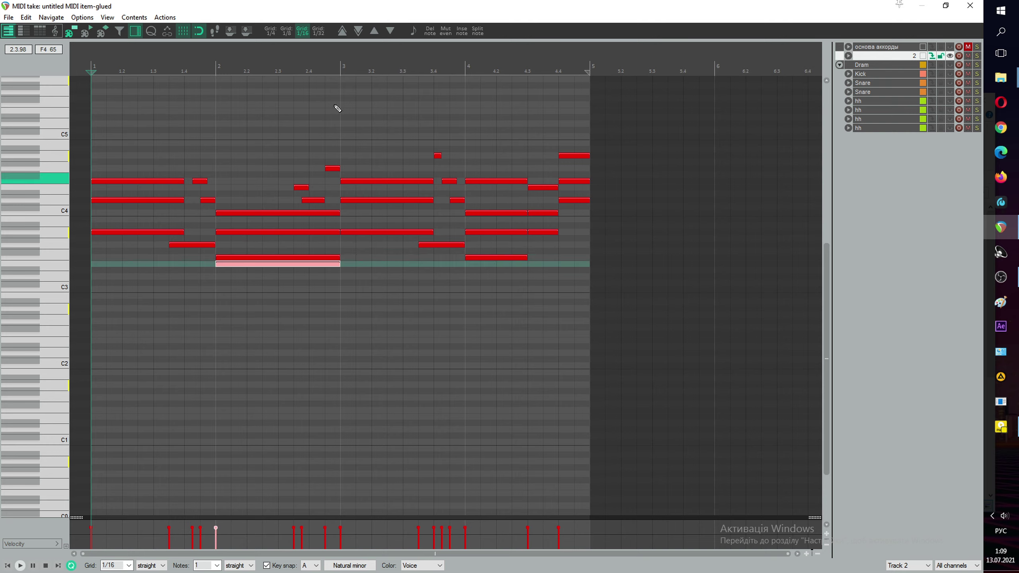
click(371, 33)
click(340, 32)
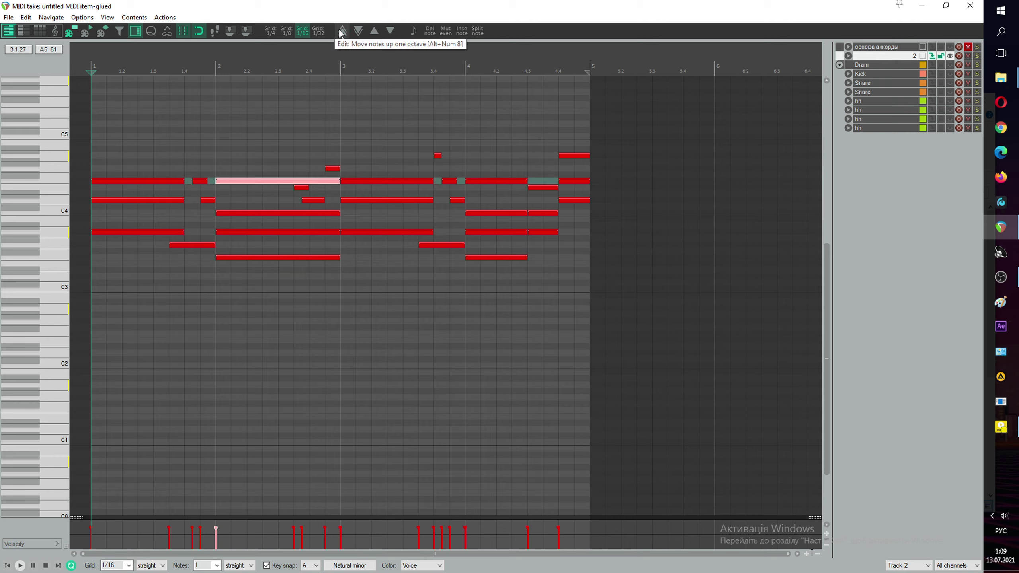
Step: Play the edited chords and lower the velocity of the added F4 notes in bars 2 and 4
key(space)
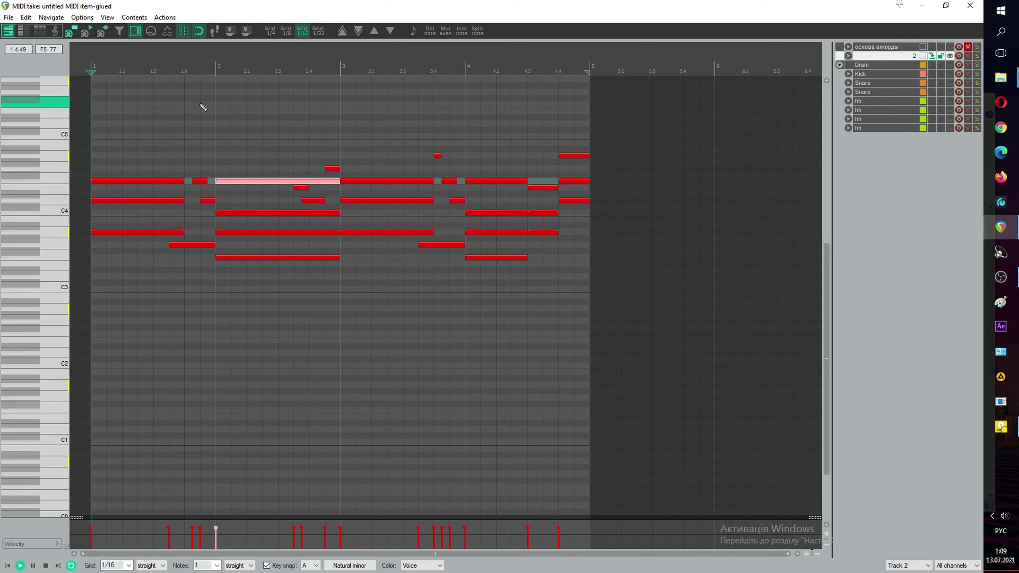
drag(601, 132, 85, 303)
key(space)
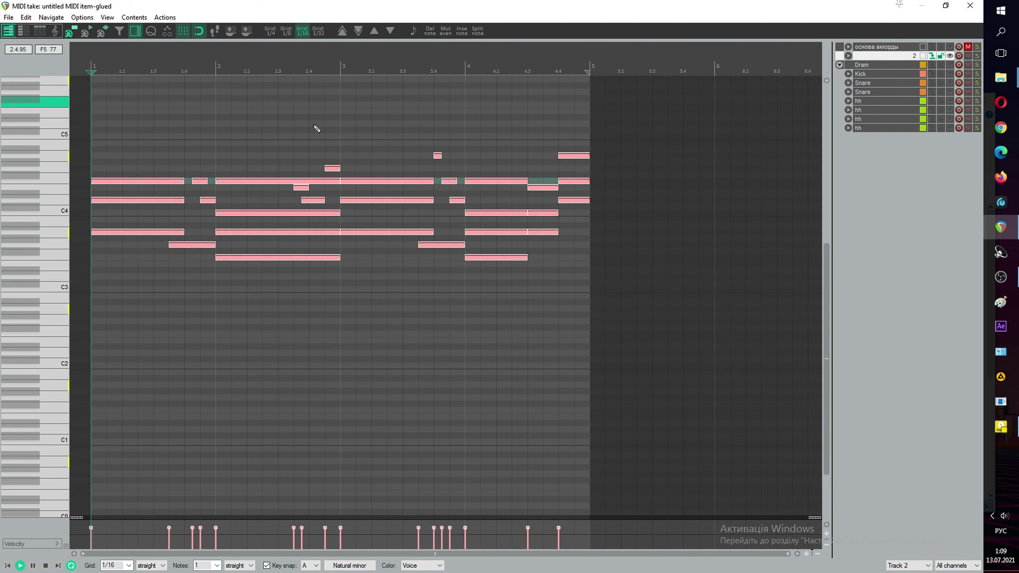
click(245, 182)
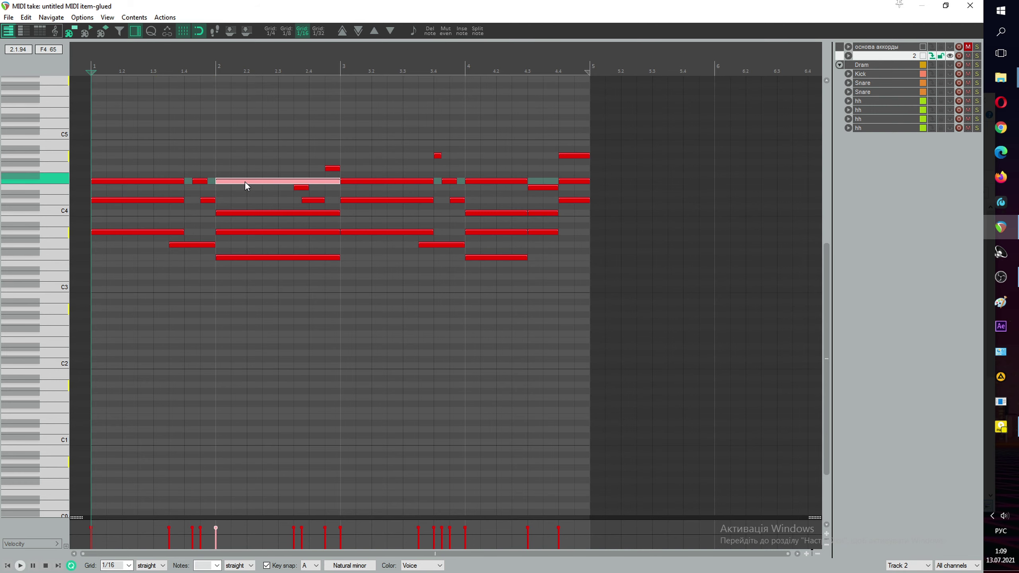
click(487, 181)
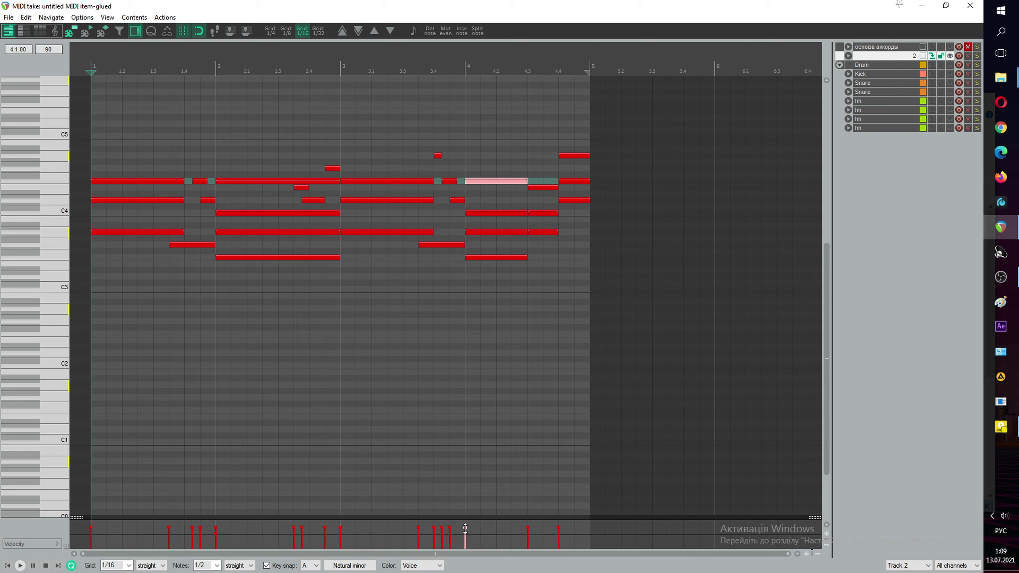
Step: Humanize all of the melody's notes with 15% timing and 30% velocity, and remove the stray note above them
click(415, 32)
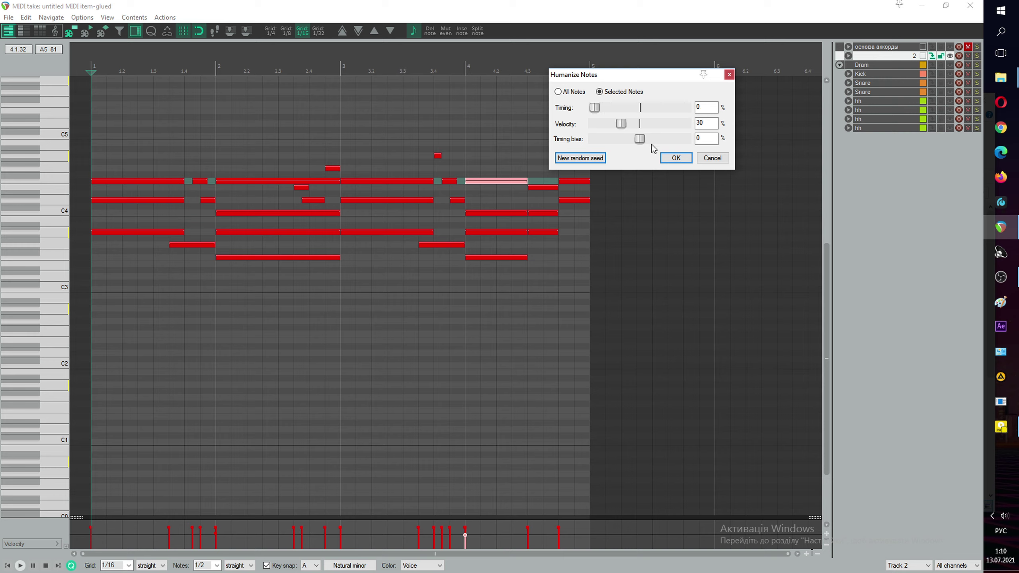
key(Escape)
drag(632, 123, 70, 314)
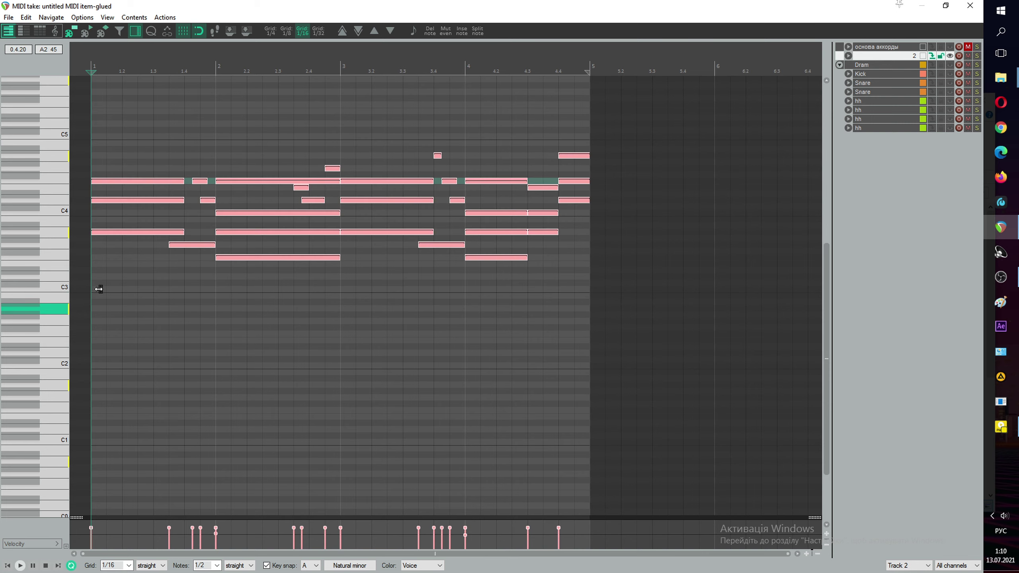
scroll(186, 248, up, 3)
click(413, 30)
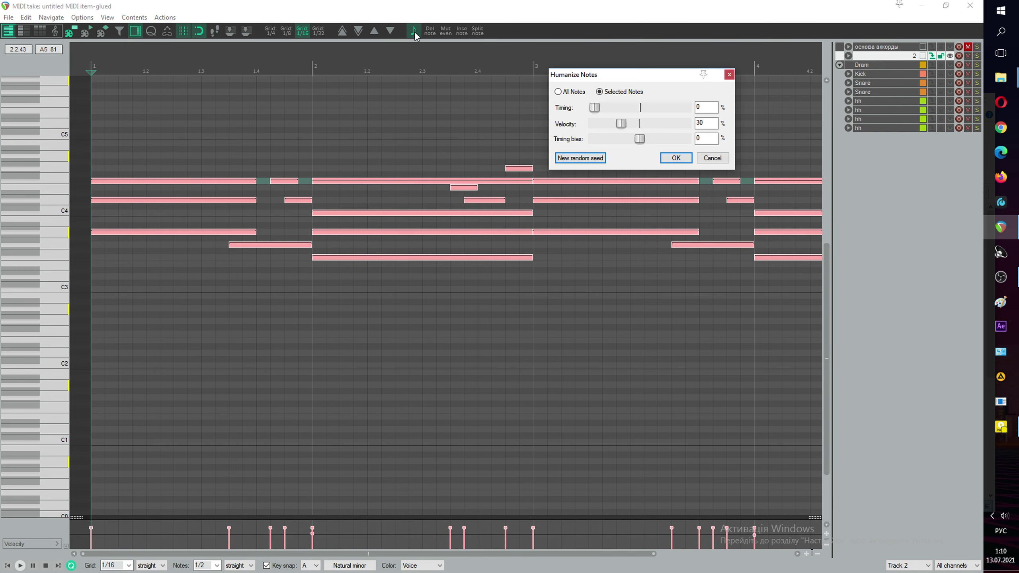
mouse_move(597, 108)
mouse_down()
mouse_move(644, 109)
mouse_move(613, 114)
mouse_up()
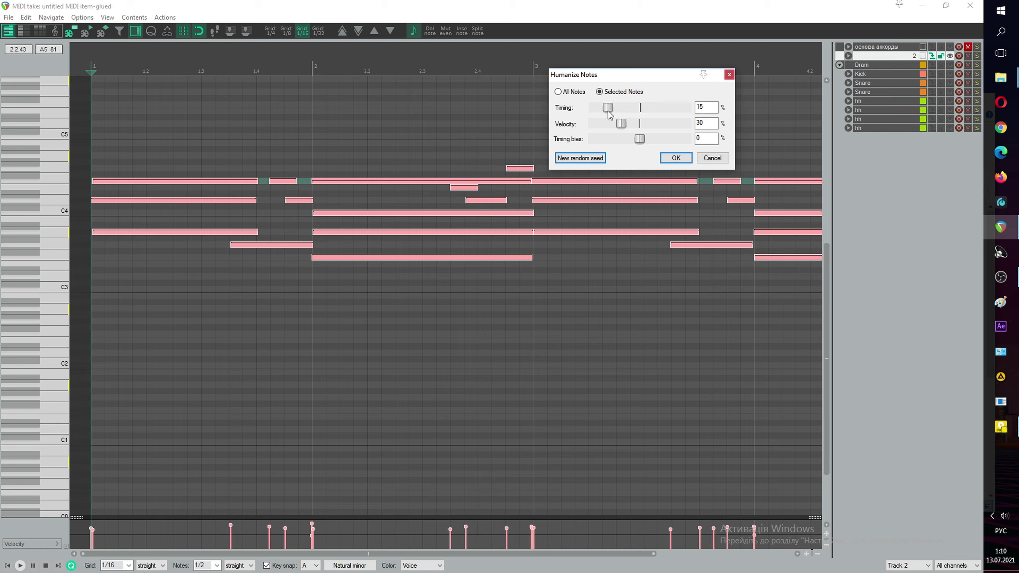
click(675, 158)
click(309, 131)
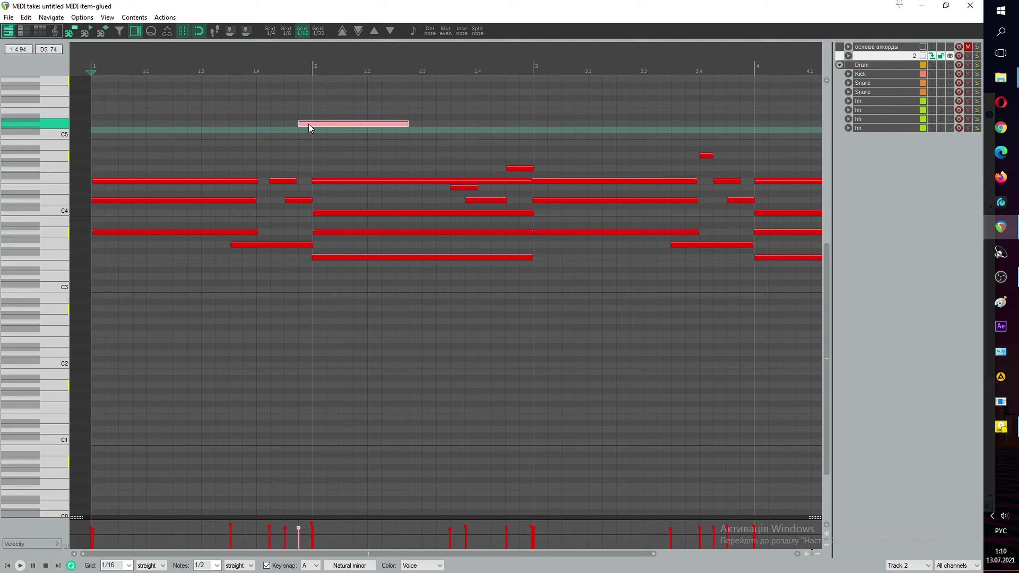
double_click(309, 125)
Step: Play the humanized melody from just before bar 1 and examine the note starts of the first chord up close
click(83, 54)
key(space)
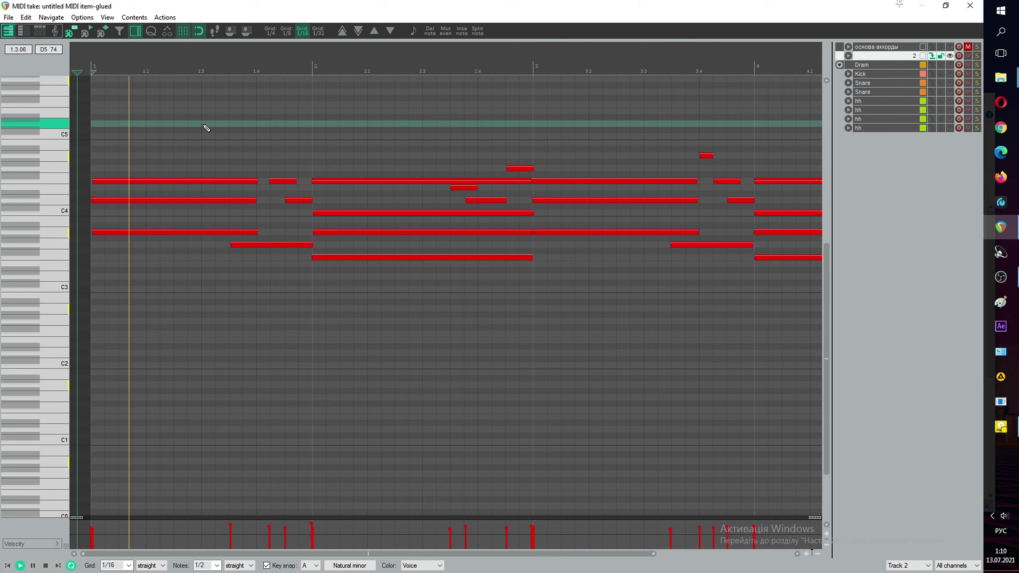
scroll(185, 146, up, 3)
key(space)
drag(159, 176, 557, 191)
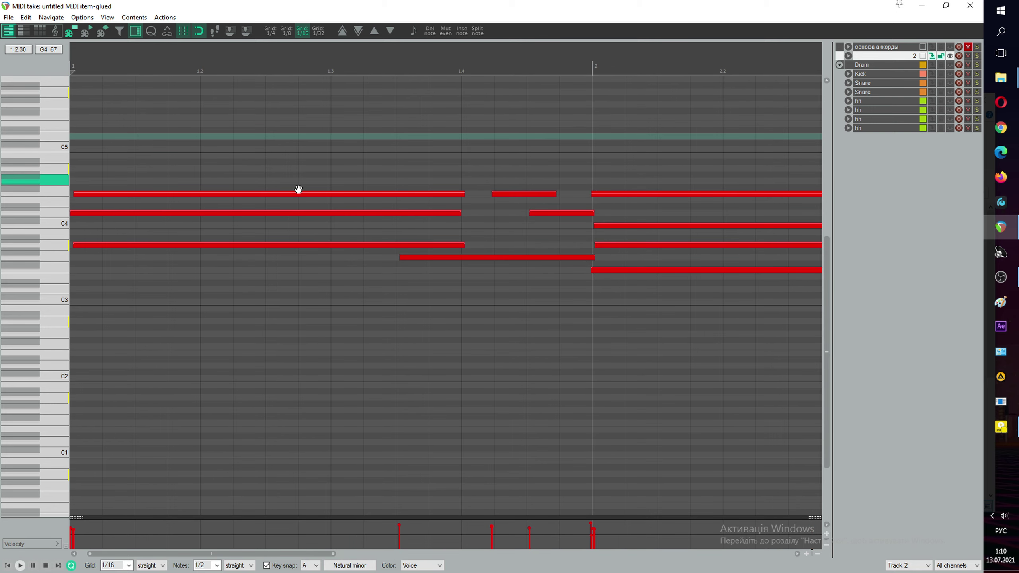
drag(298, 189, 737, 195)
scroll(189, 196, down, 5)
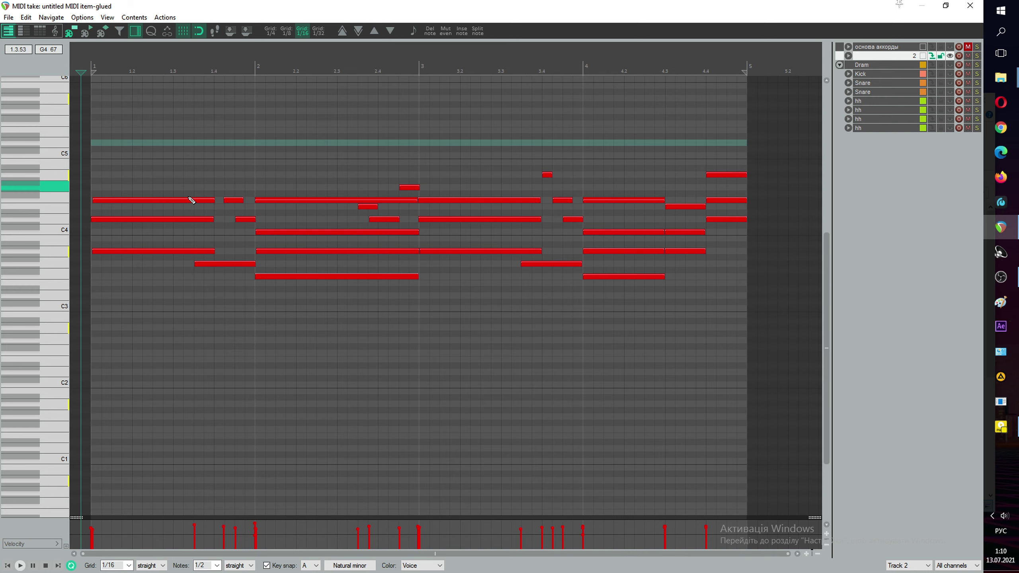
Step: Nudge the opening D4 and F4 notes slightly later so the first chord is staggered, and play the result
click(129, 220)
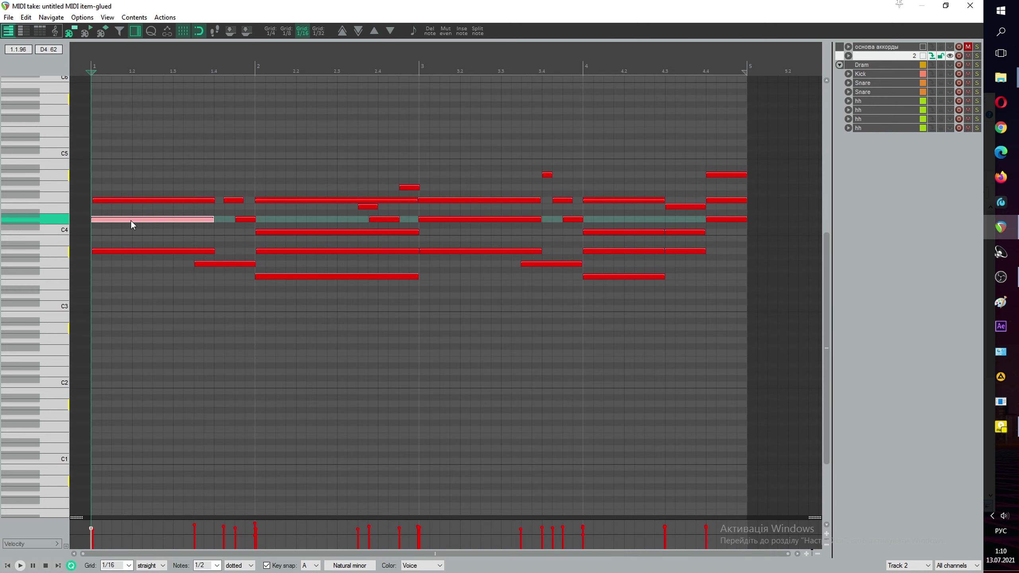
click(137, 201)
drag(138, 199, 140, 199)
key(space)
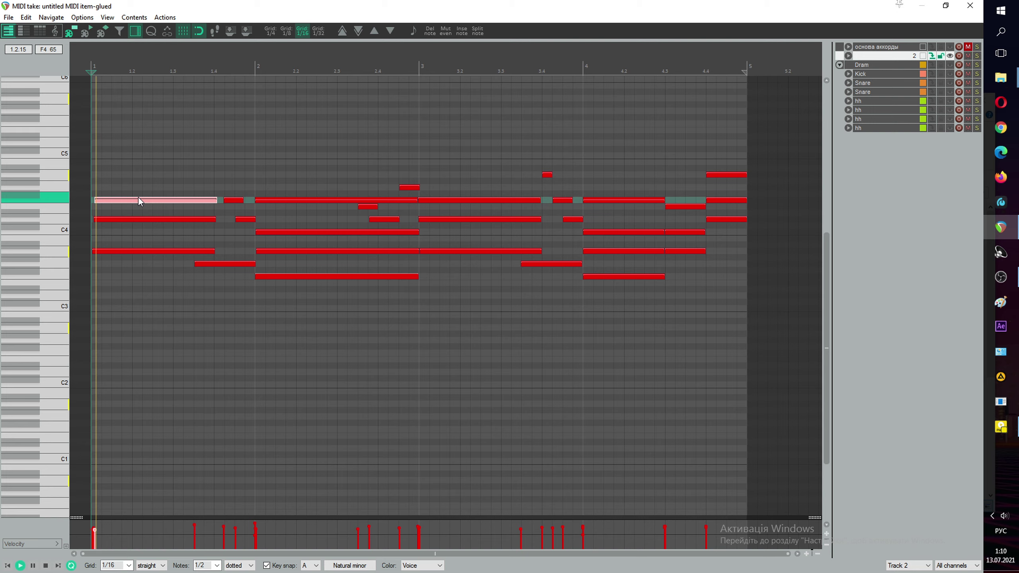
scroll(238, 228, up, 3)
key(space)
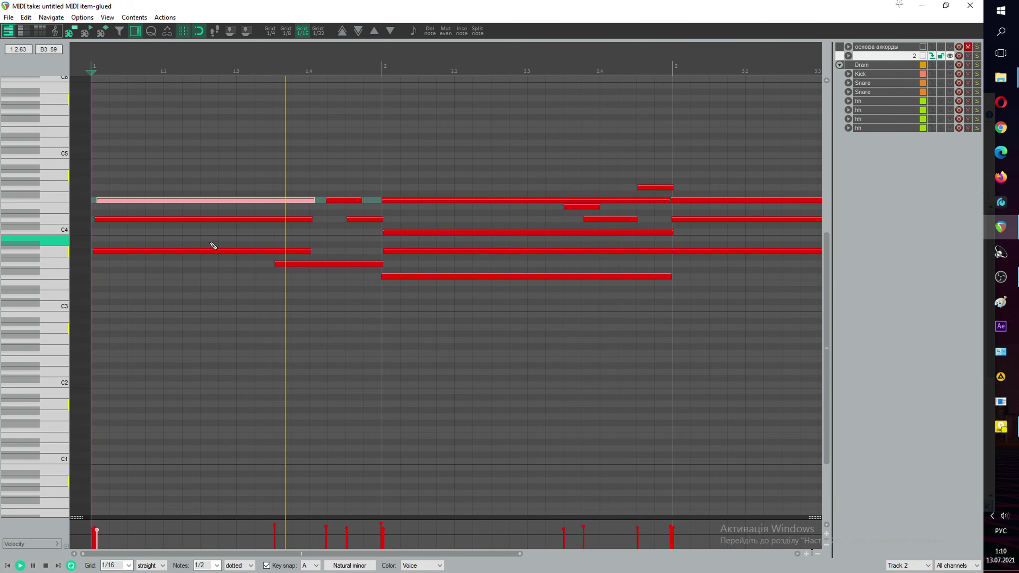
key(space)
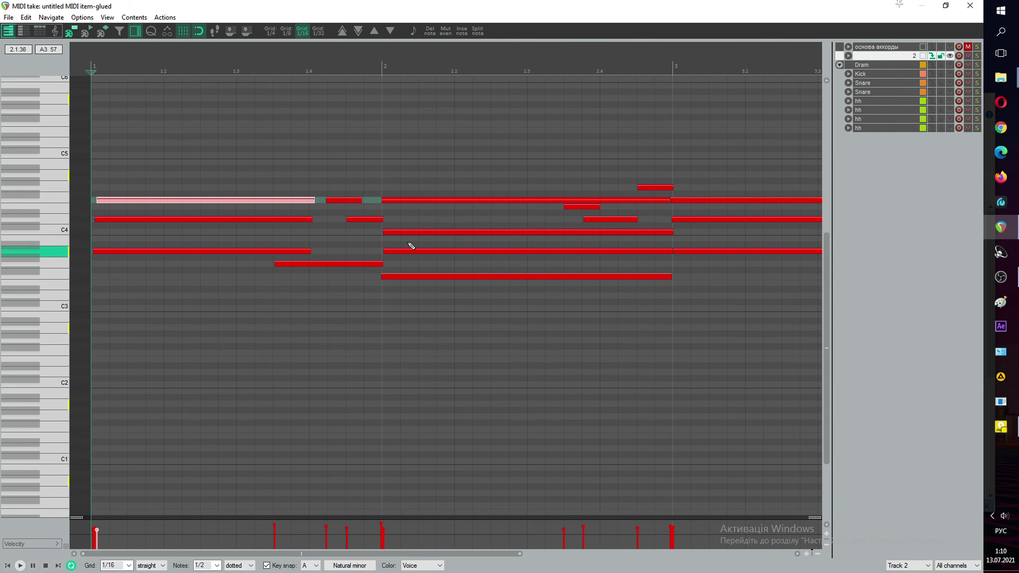
Step: Stagger the bar 2 chord by shifting its F4, C4 and A3 notes slightly later, and play it
click(404, 201)
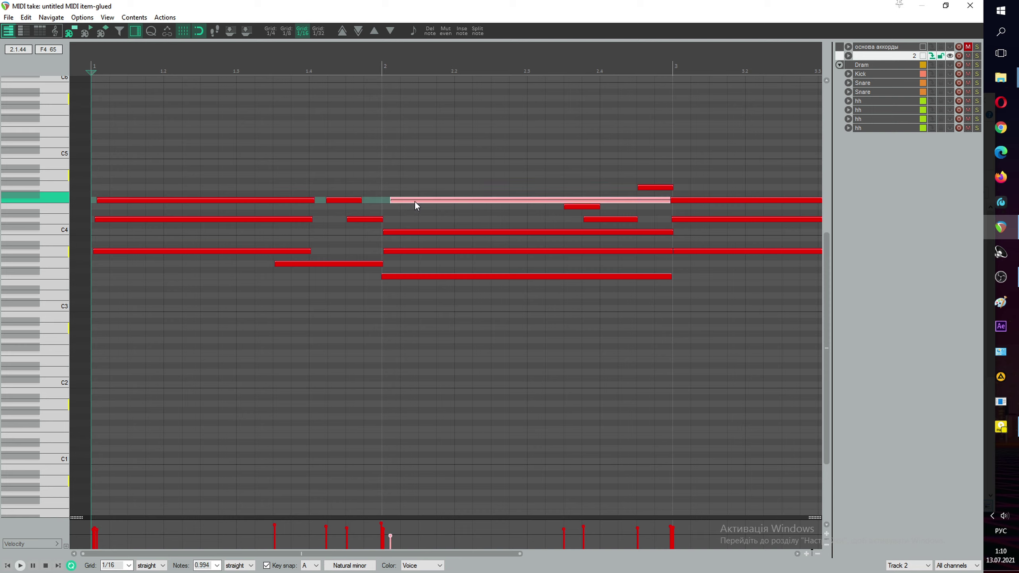
click(414, 232)
click(401, 251)
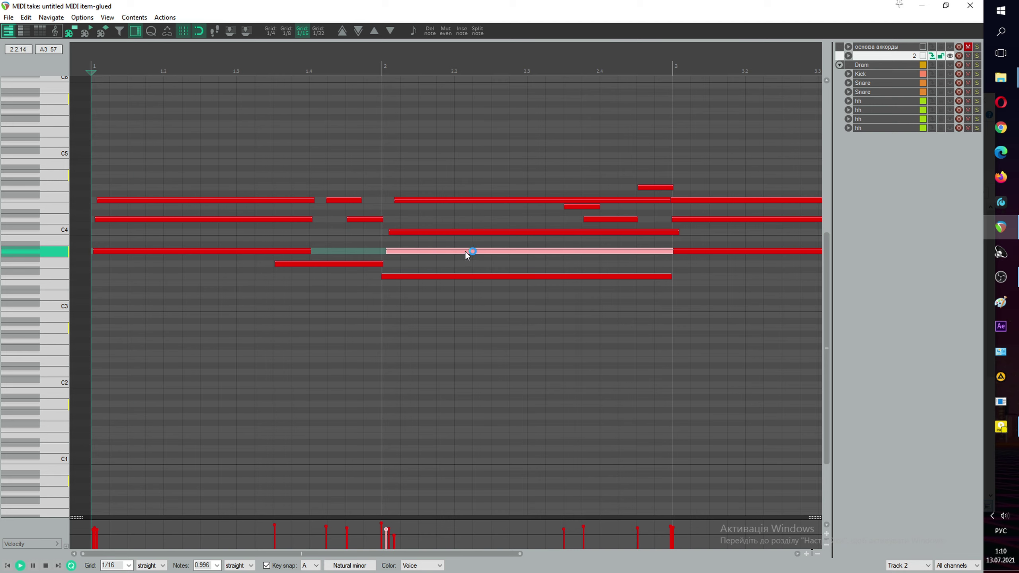
key(space)
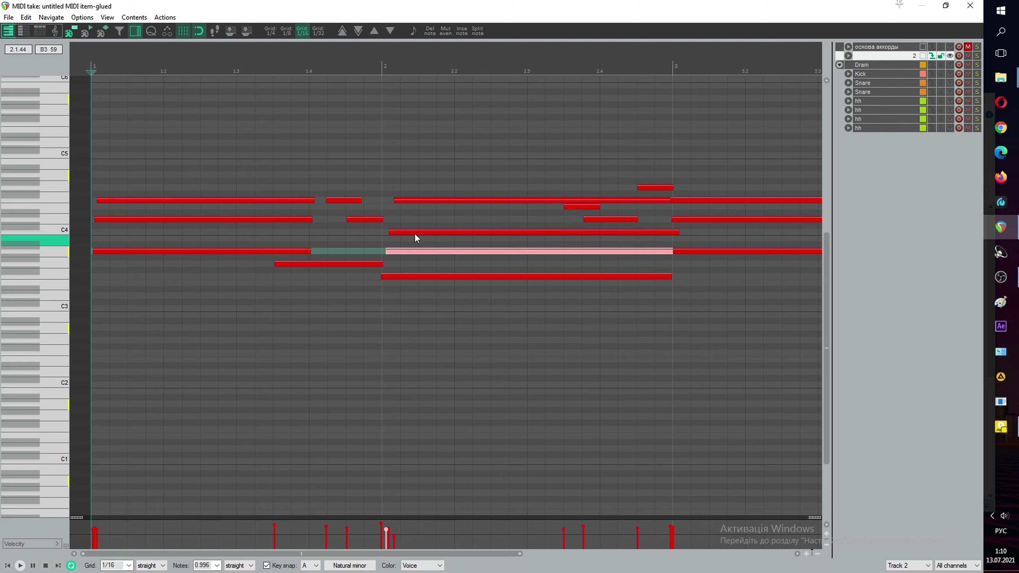
Step: Delete the long F4 note from the bar 2 chord and play the passage from just before bar 2
double_click(419, 199)
key(space)
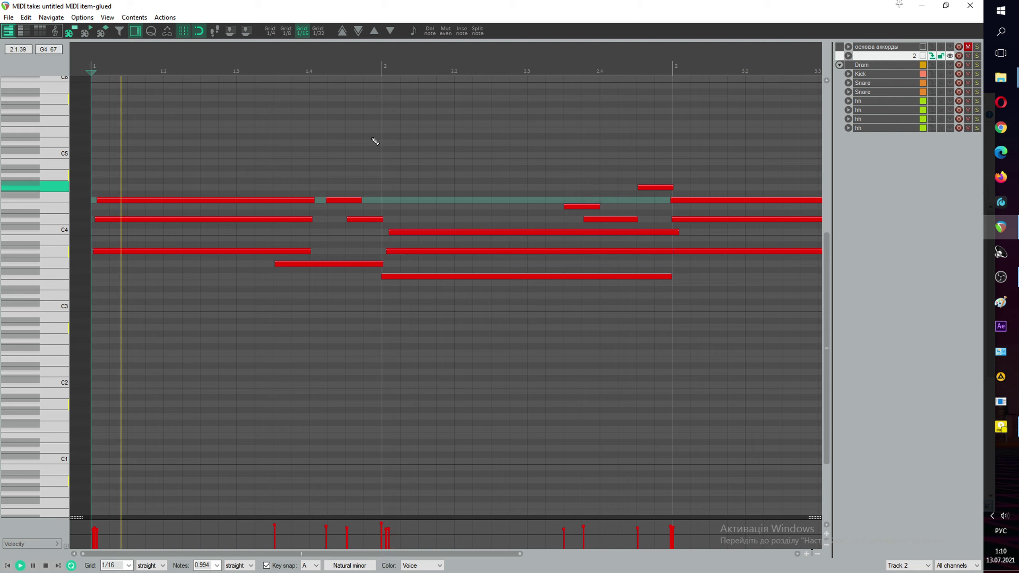
click(327, 69)
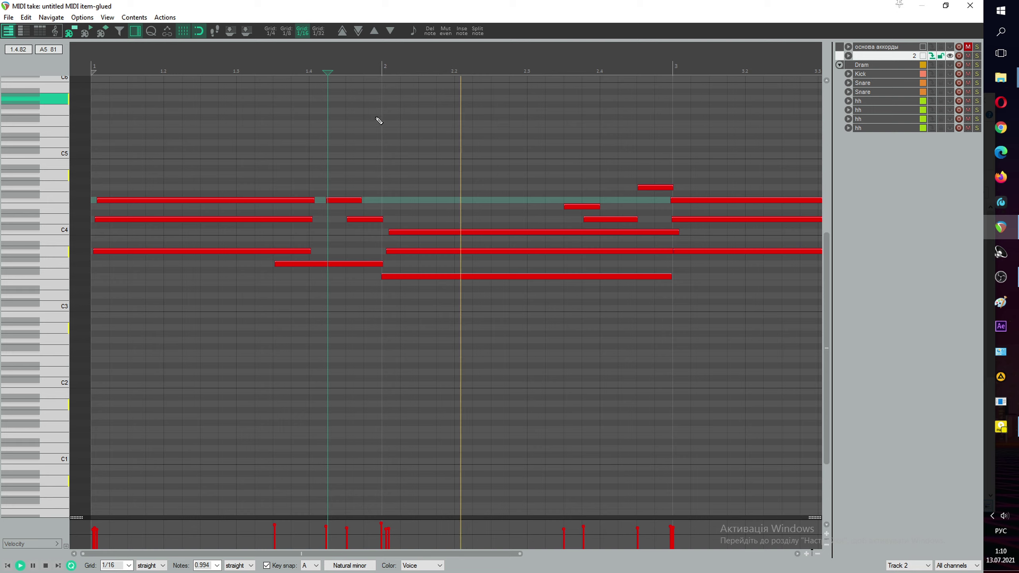
Step: Nudge the D4 and F4 notes at the start of bar 3 slightly later to stagger that chord
scroll(401, 188, down, 3)
scroll(402, 195, up, 2)
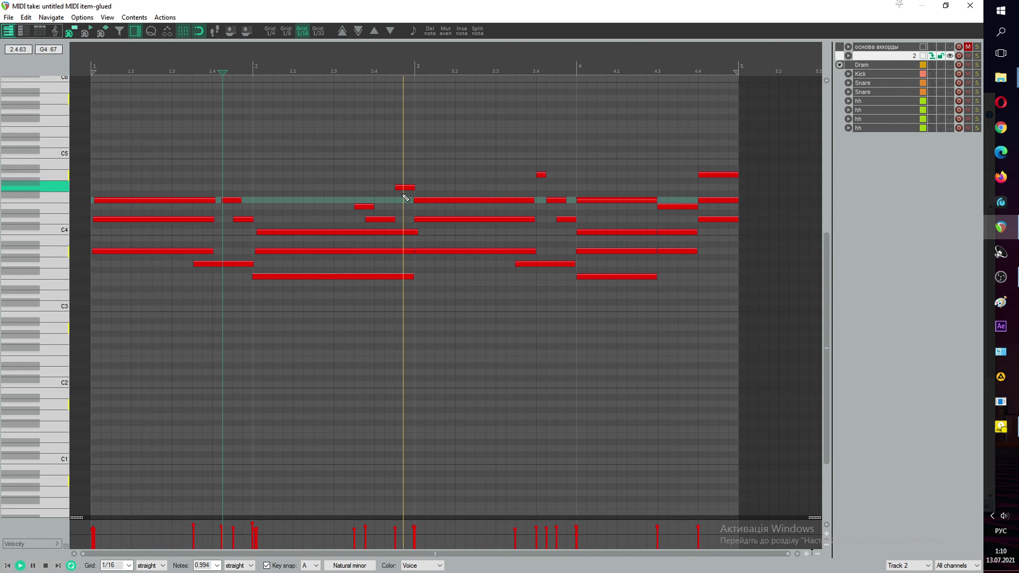
key(space)
drag(433, 218, 446, 199)
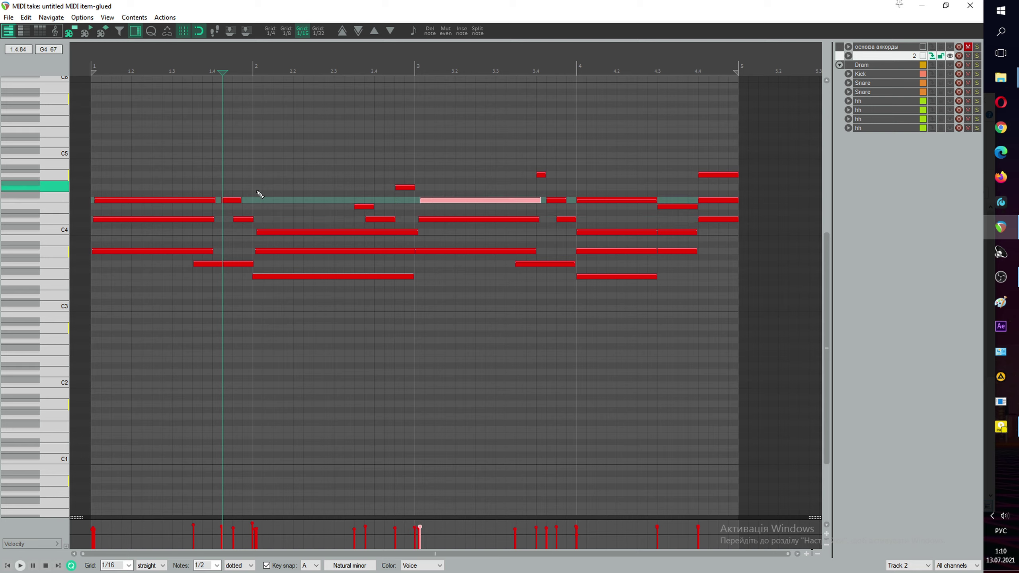
Step: Try the two F4 notes in bar 1 one octave lower, play them, and move them back up an octave
drag(262, 189, 93, 205)
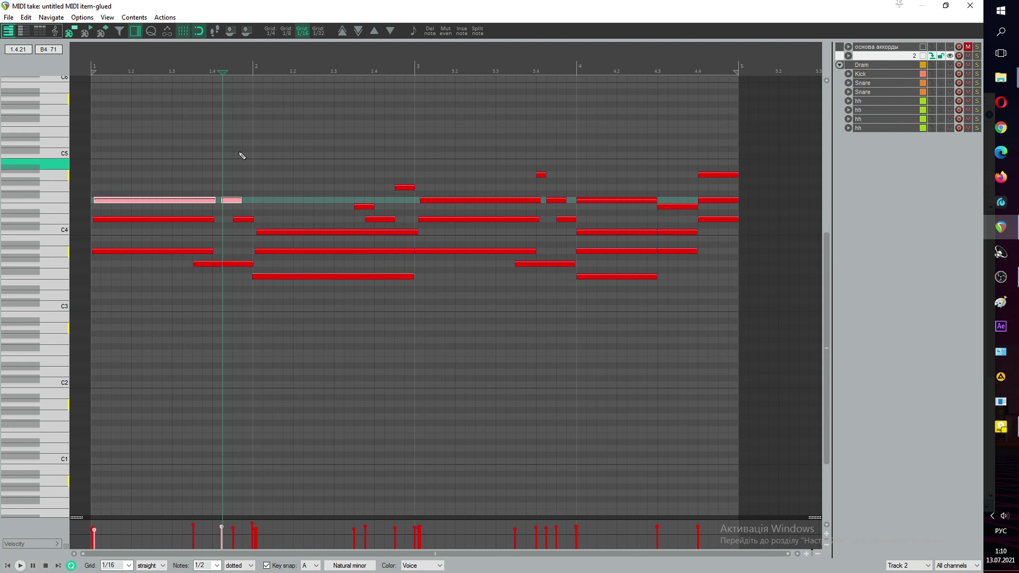
click(356, 31)
key(space)
click(121, 69)
key(space)
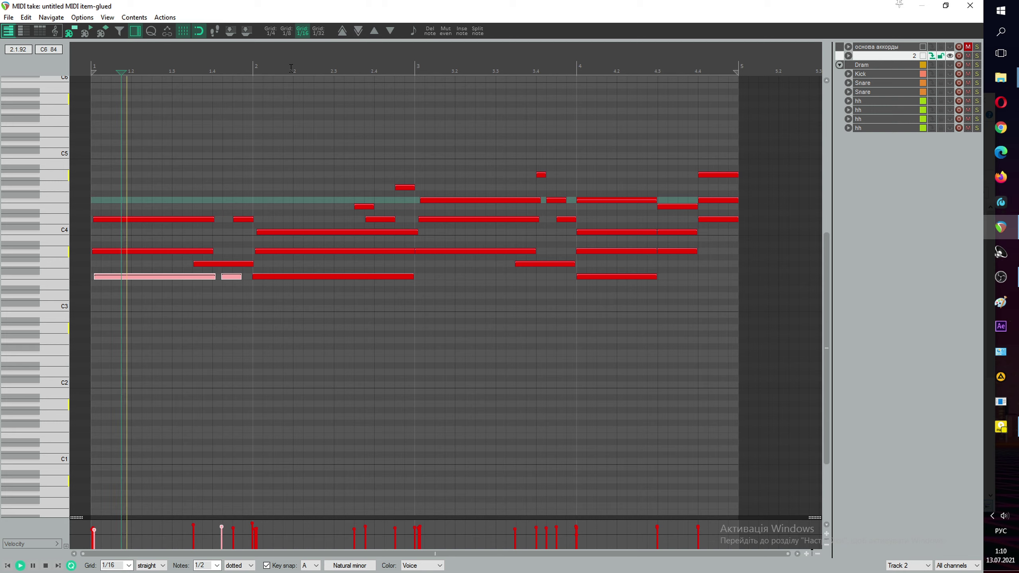
click(342, 32)
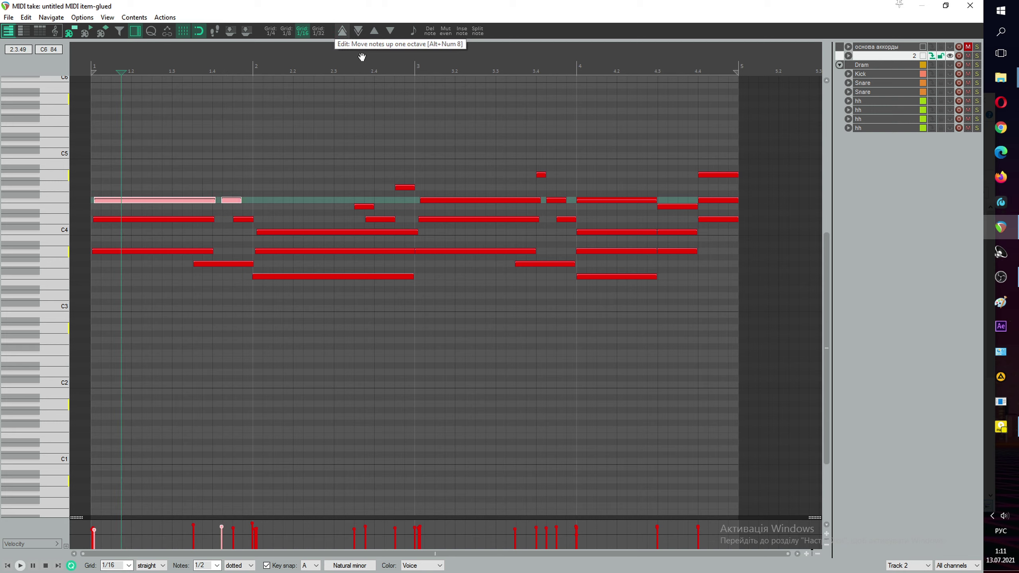
Step: Play from just before bar 3 and stagger the bar 4 chords by nudging their upper notes slightly later, including the last F4 and A4
click(405, 74)
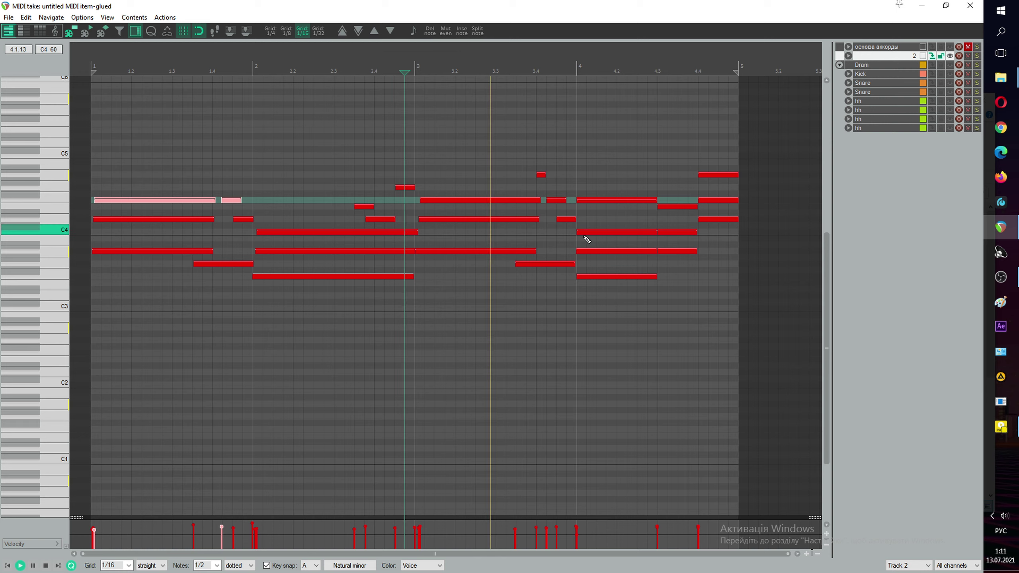
mouse_move(585, 237)
mouse_down()
mouse_move(587, 200)
mouse_move(592, 250)
mouse_up()
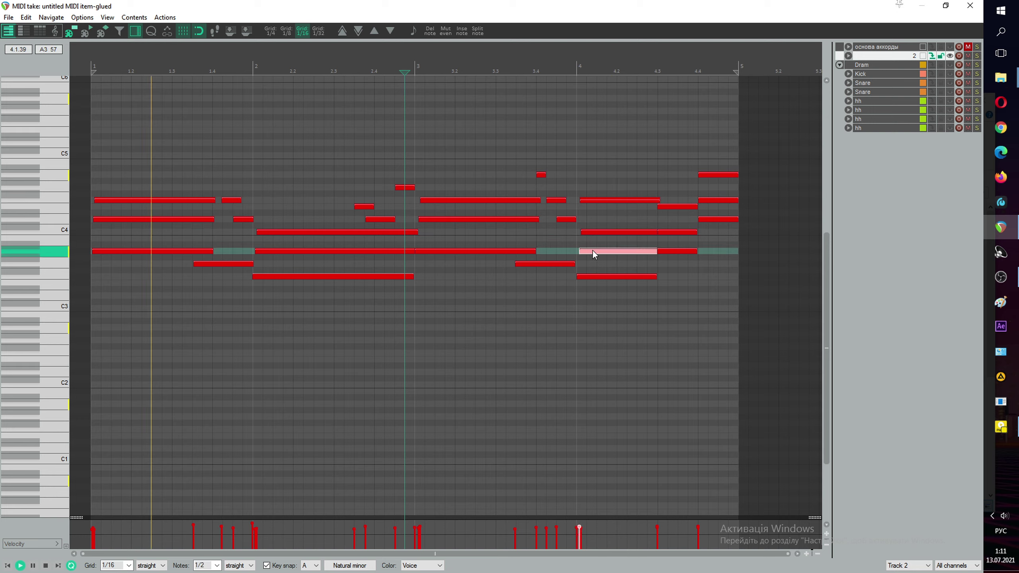
click(669, 251)
drag(667, 233, 669, 206)
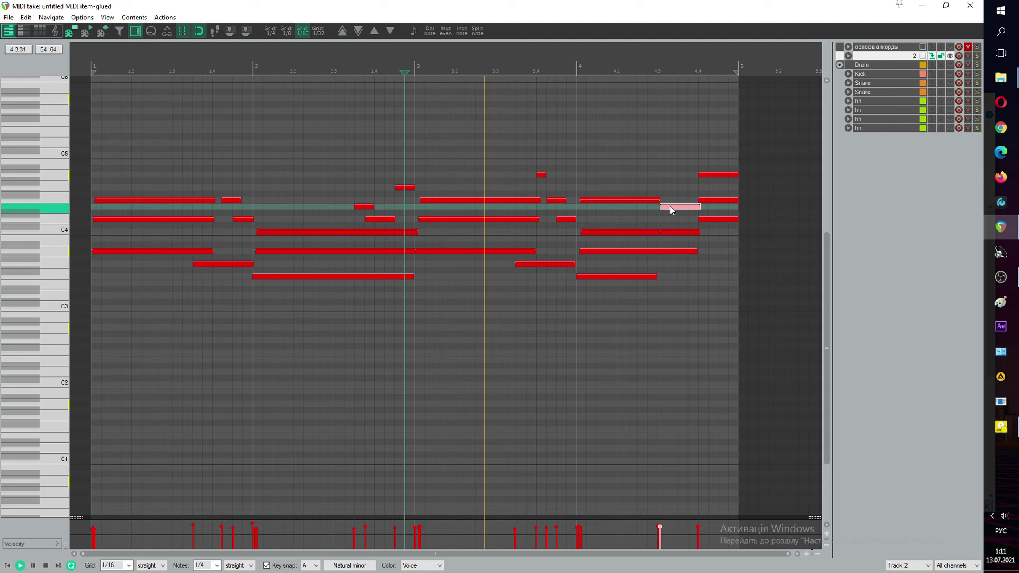
click(707, 200)
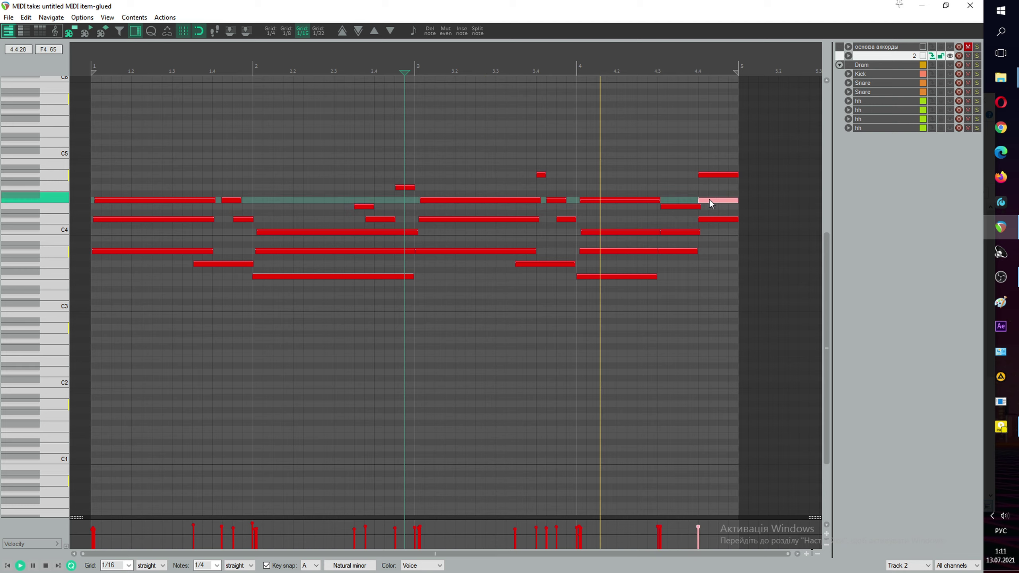
drag(699, 200, 701, 174)
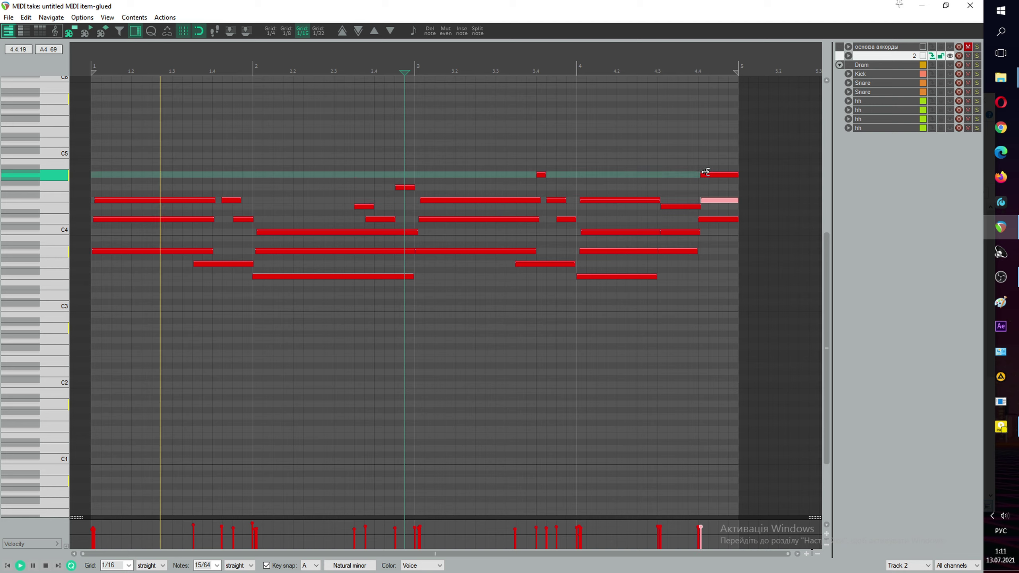
Step: Try the last chord's F4 an octave lower and restore it, and move that chord's A4 down one octave instead
click(358, 33)
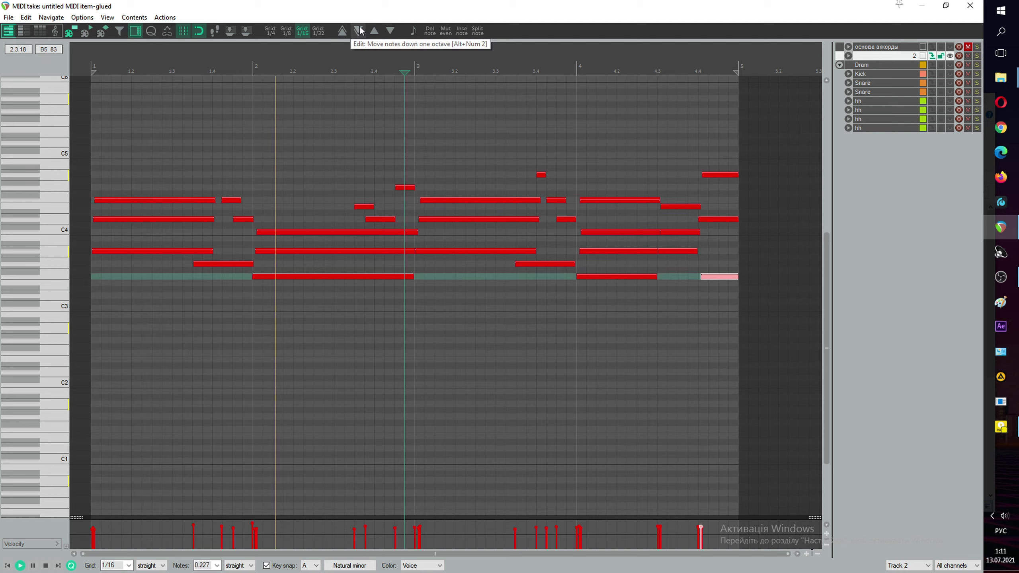
click(342, 33)
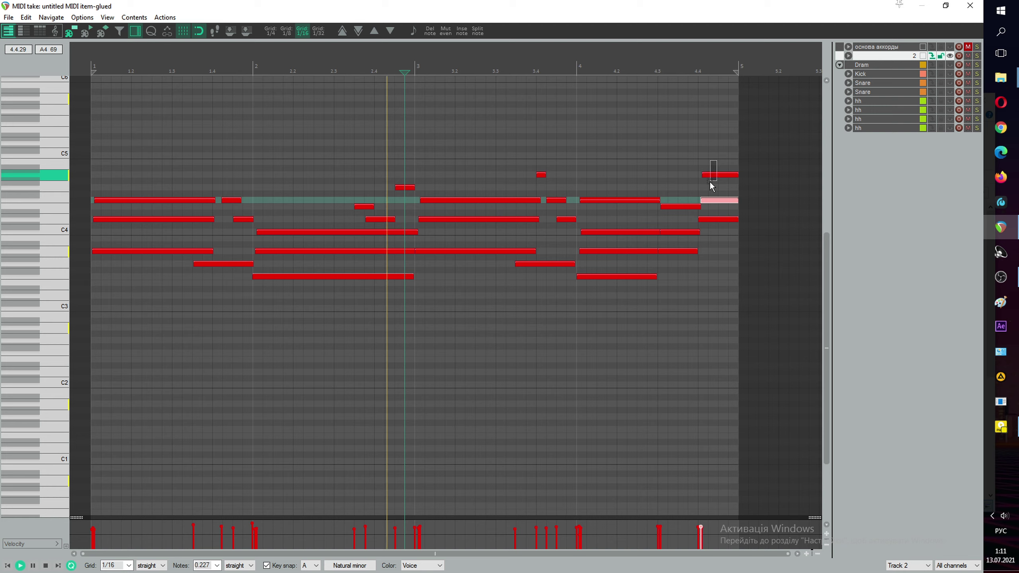
click(710, 175)
click(359, 33)
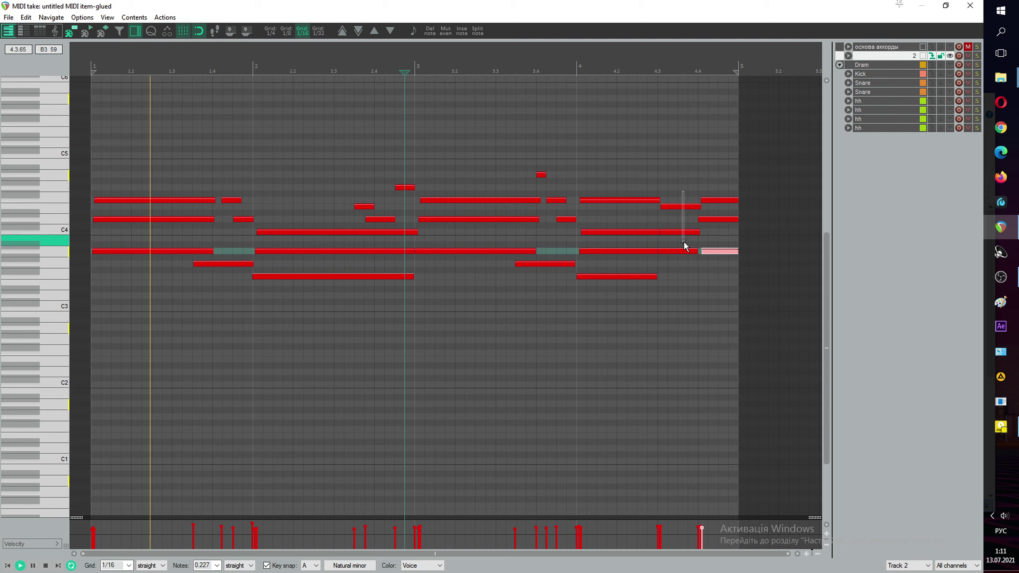
Step: Lengthen the C4 and E4 notes on beat 3 of bar 4 so they overlap the last chord, and close the MIDI editor
drag(699, 240, 705, 234)
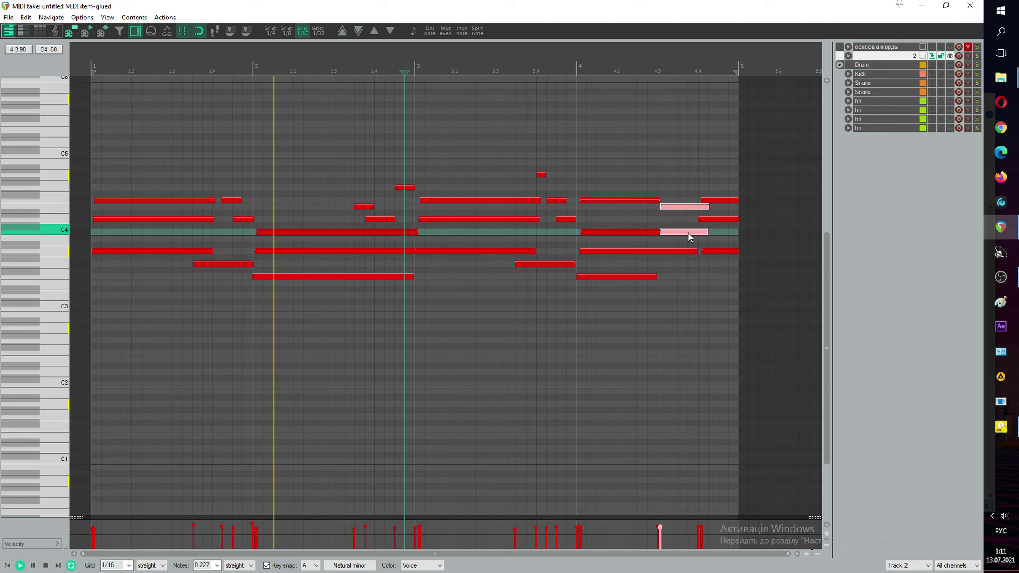
click(633, 200)
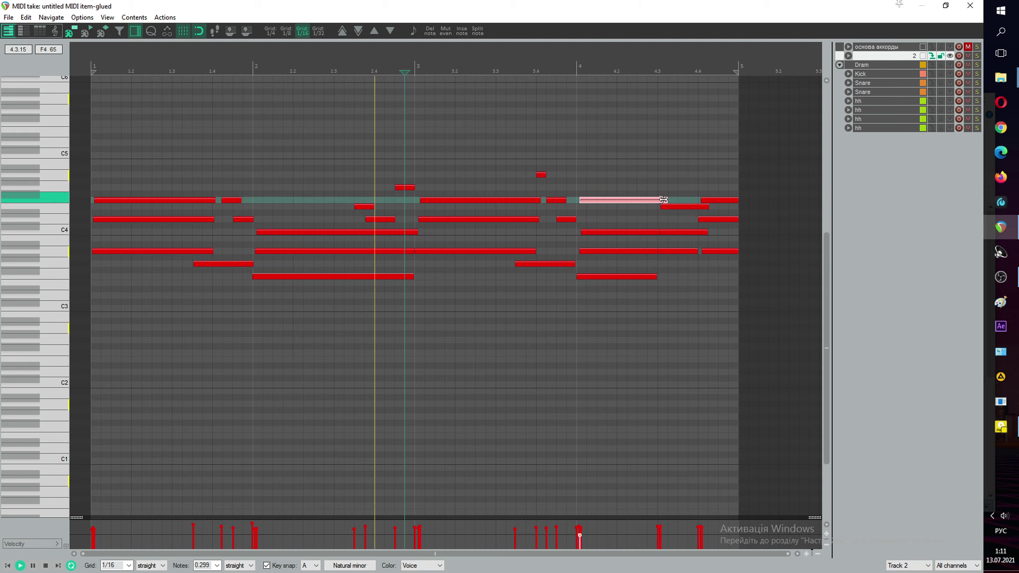
click(962, 3)
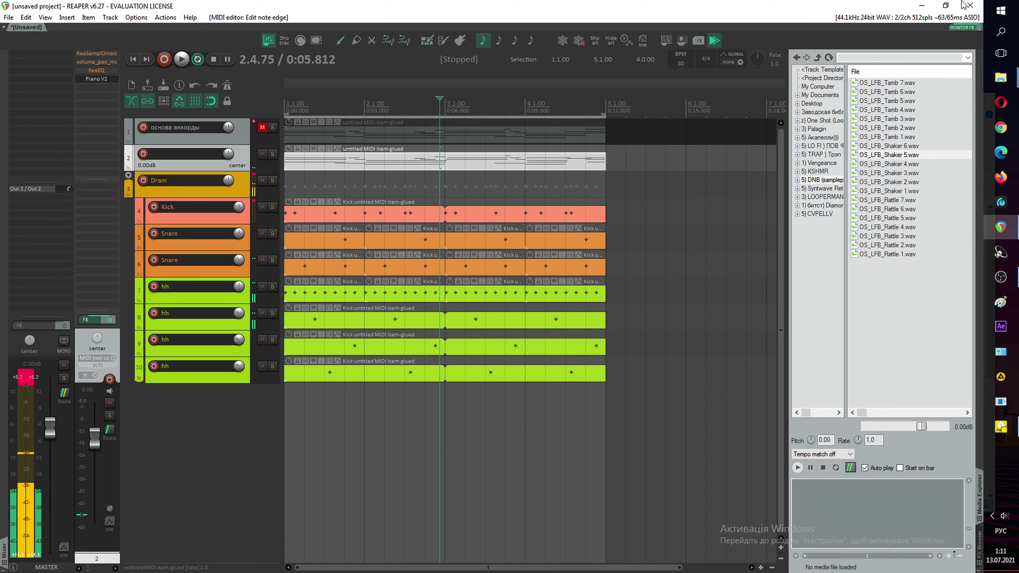
Step: Reopen the melody and try all of its notes in a lower and a higher octave while playing
click(346, 166)
double_click(345, 165)
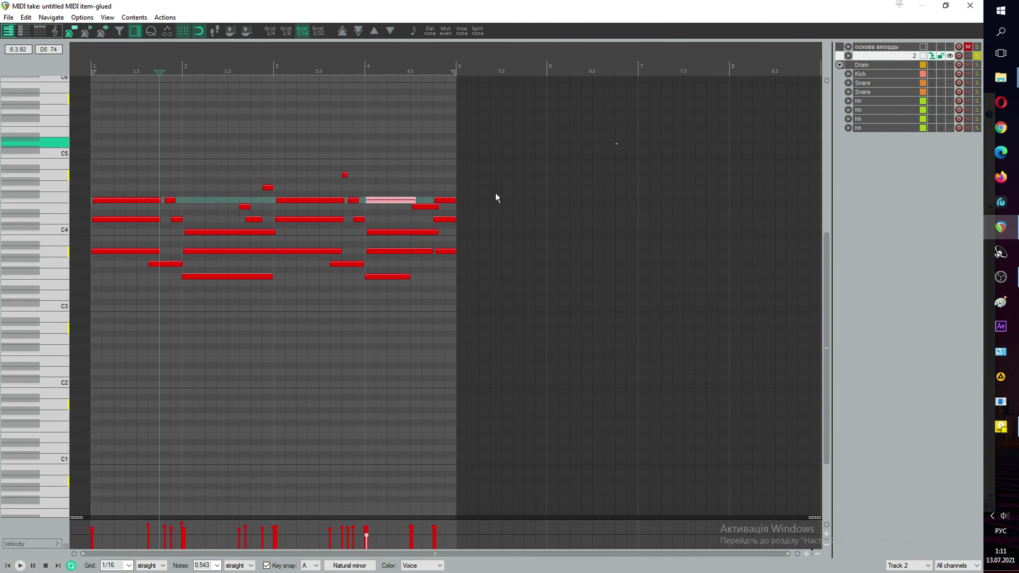
click(357, 31)
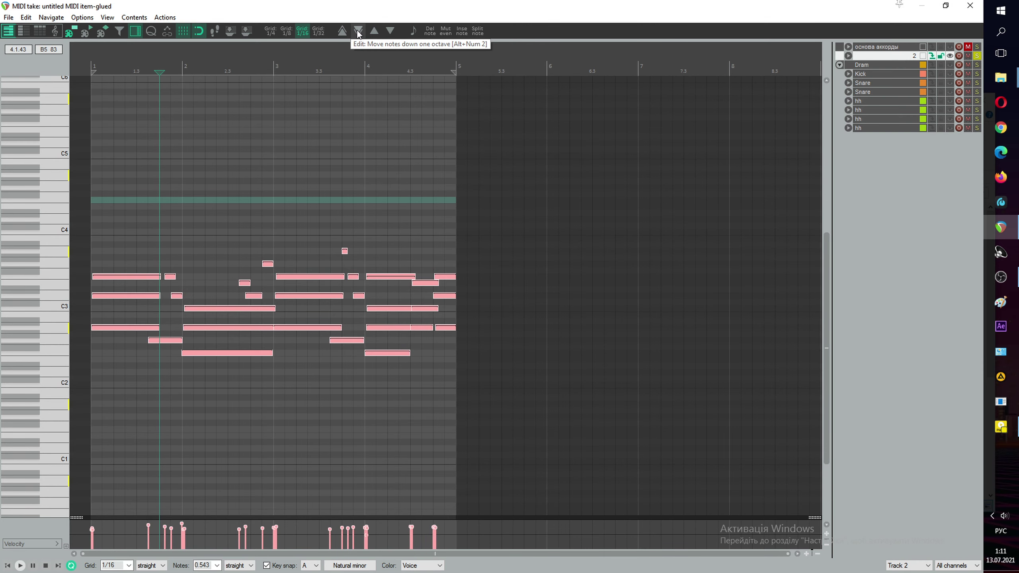
click(344, 29)
click(344, 30)
key(space)
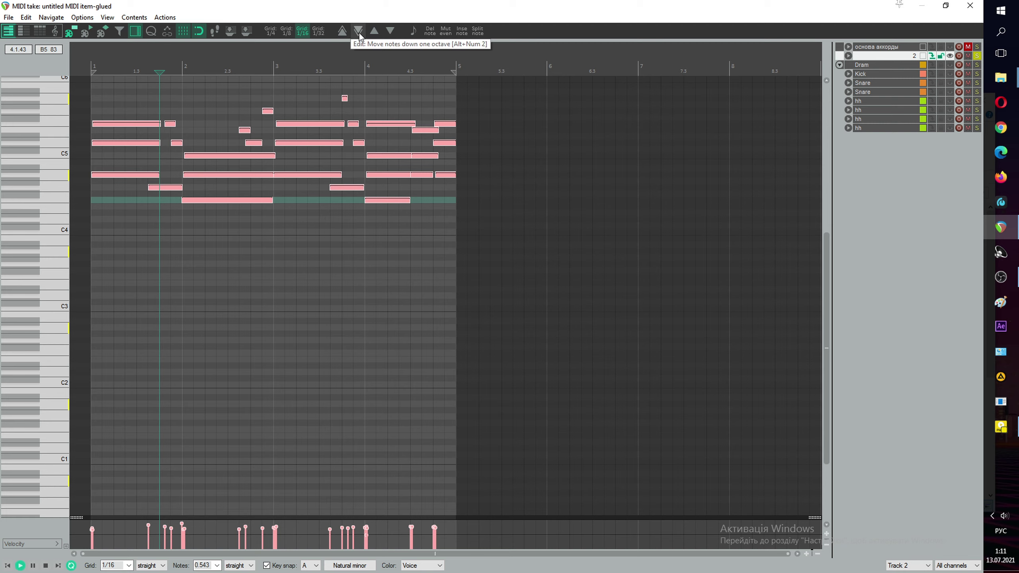
click(969, 5)
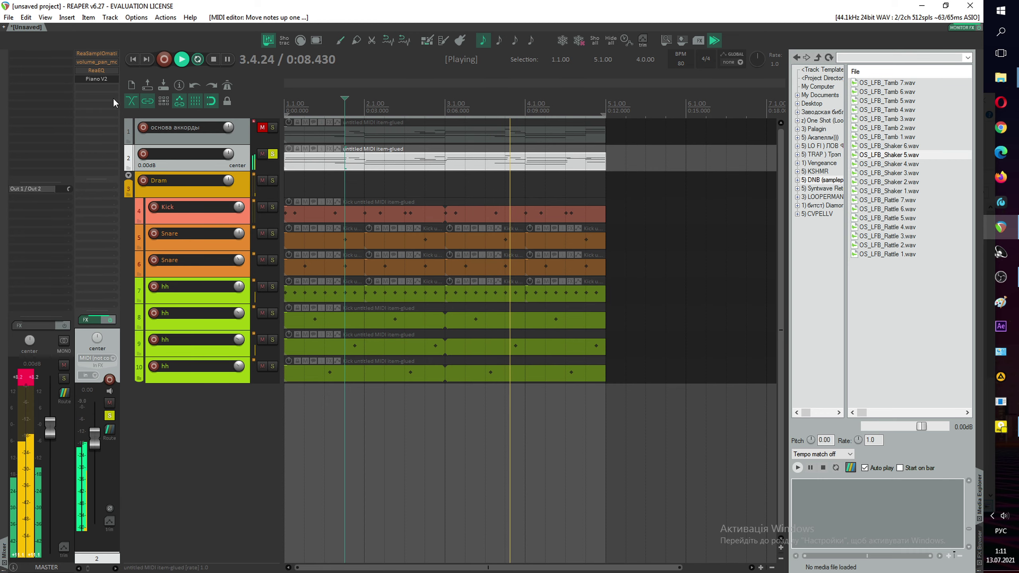
Step: Audition the American presets in the melody track's Piano V2 instrument and choose American Jazz Studio
click(99, 78)
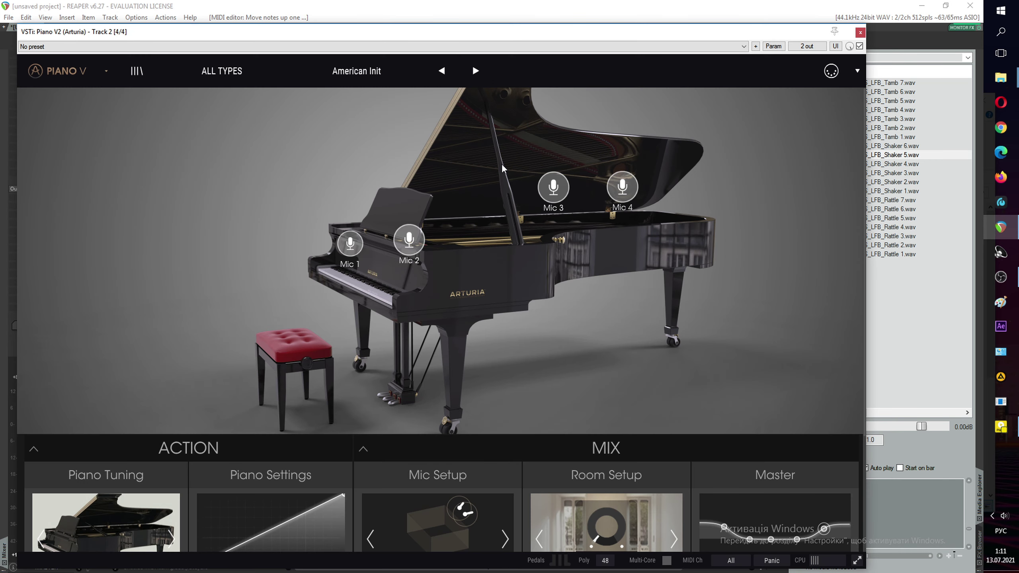
click(475, 68)
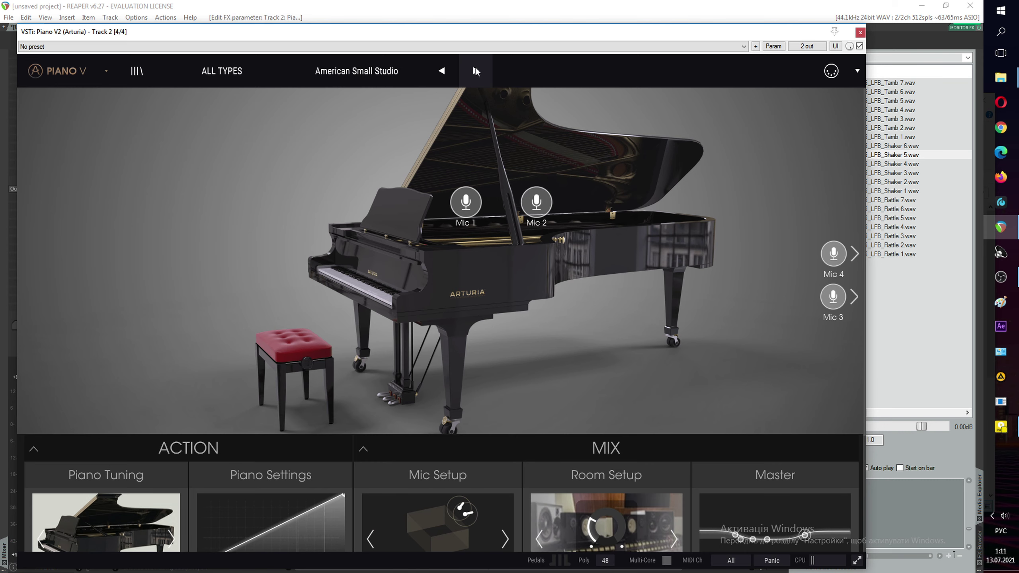
click(475, 71)
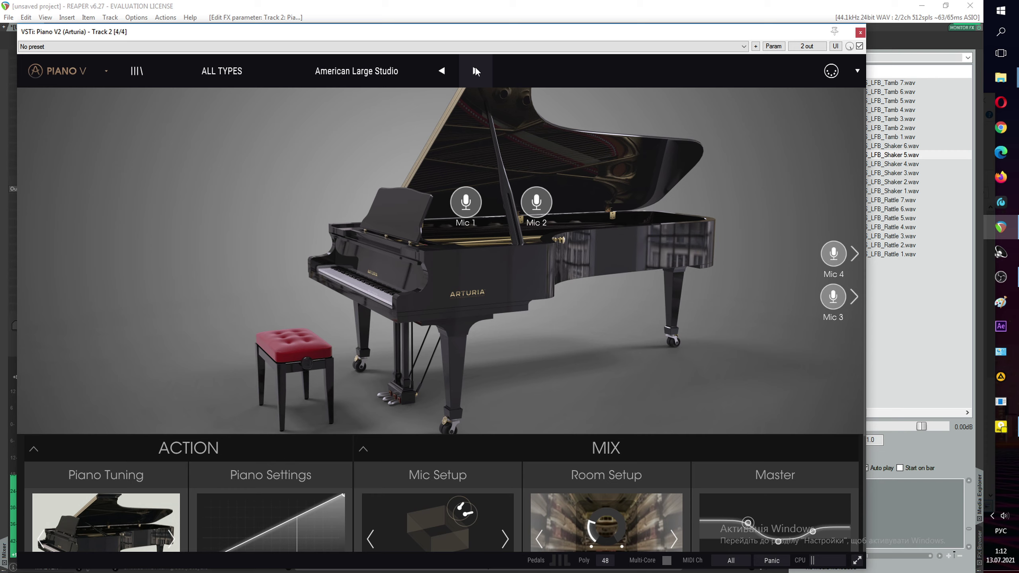
click(475, 71)
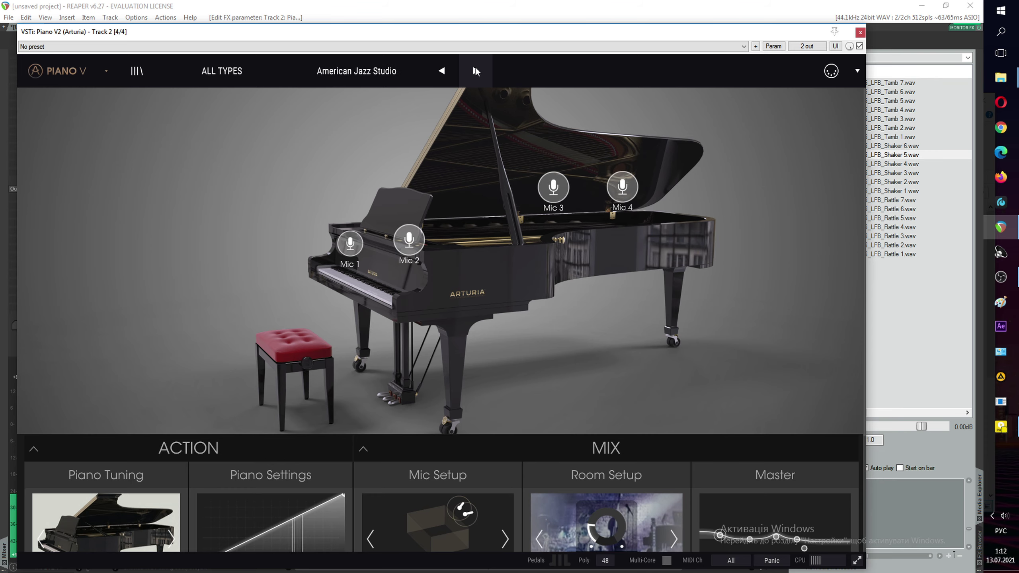
click(475, 71)
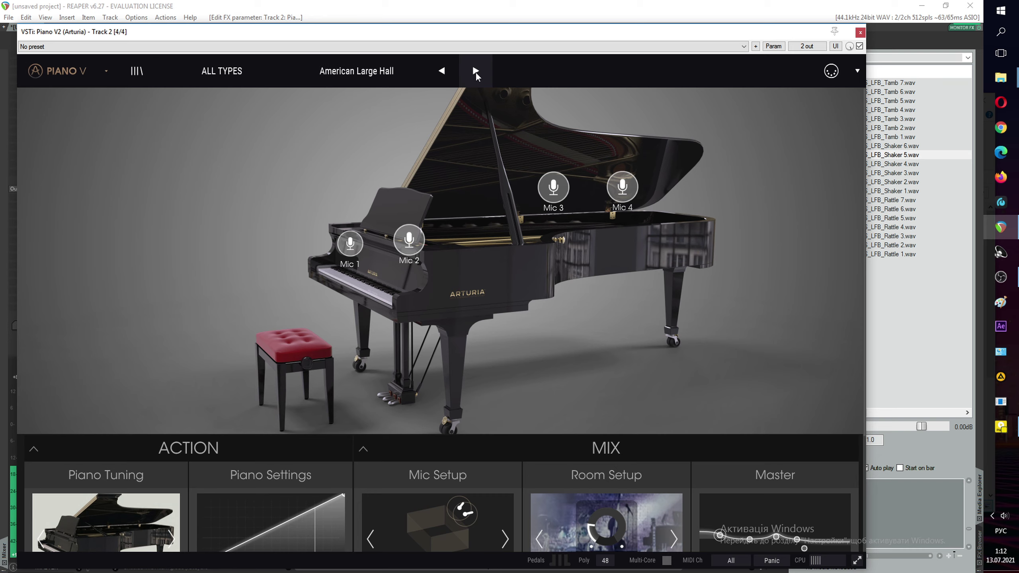
click(441, 71)
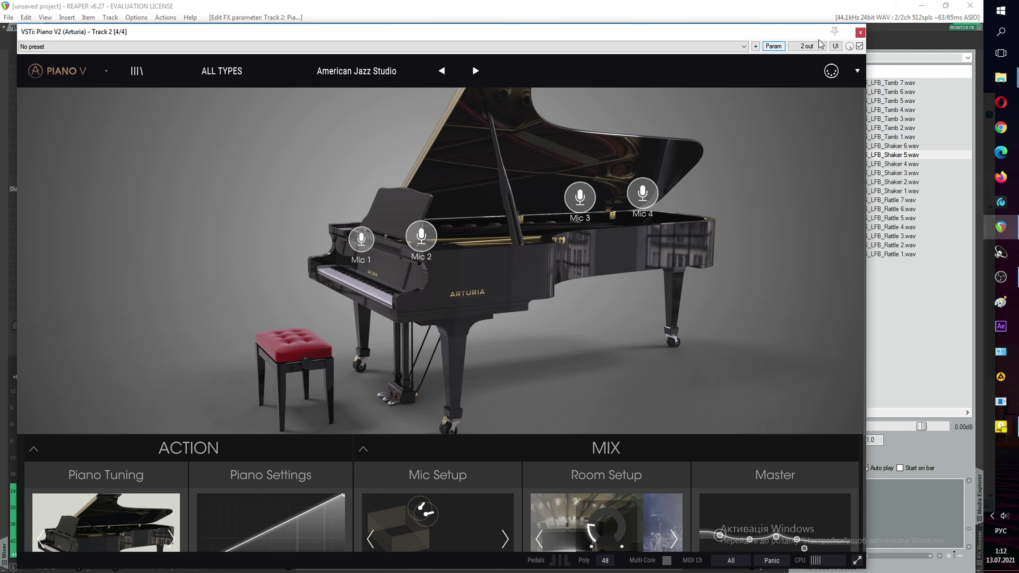
click(859, 32)
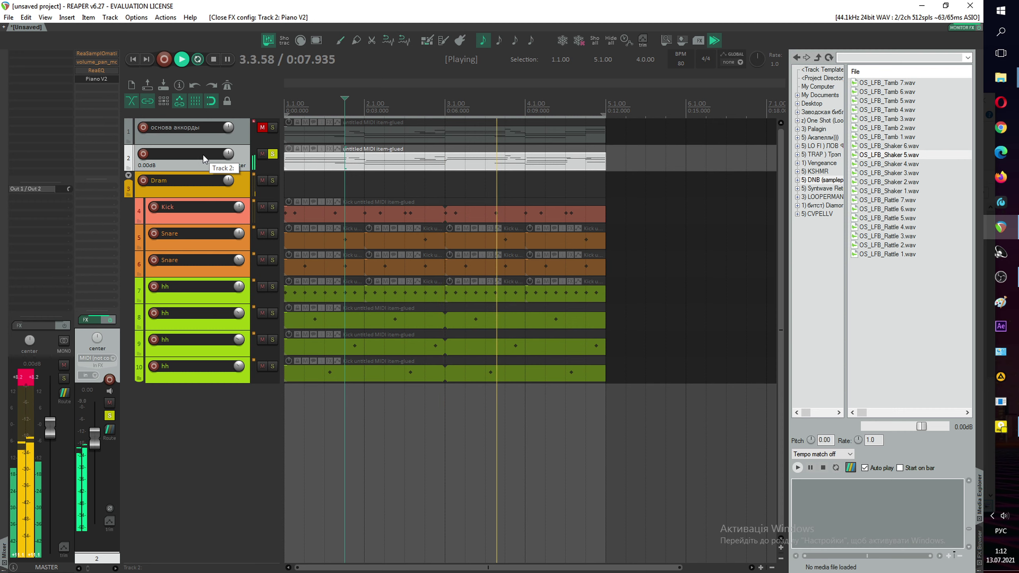
Step: Duplicate the melody track, mute and unsolo the original, and open the copy's MIDI item for editing
key(ctrl+c)
key(ctrl+v)
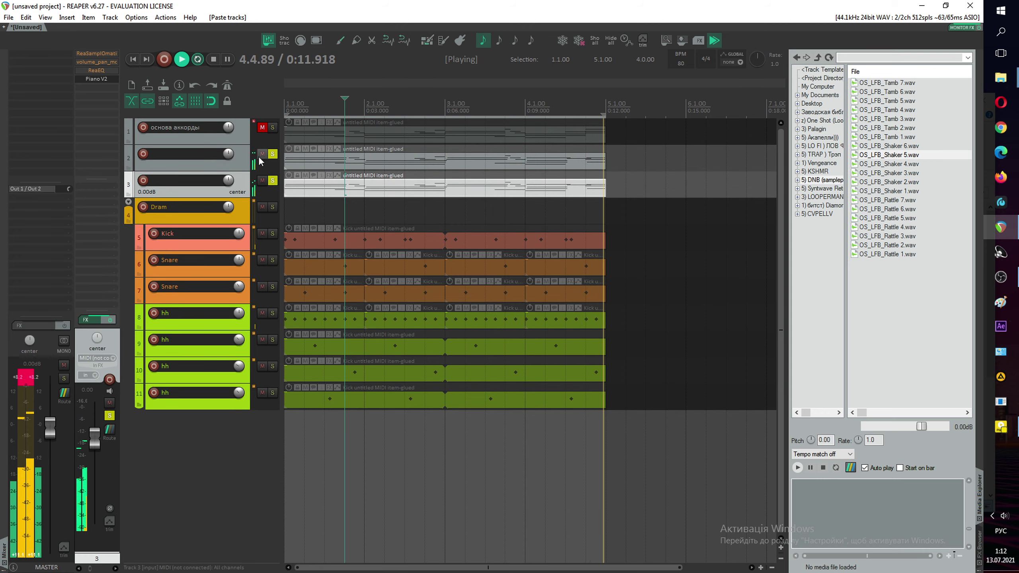
click(262, 153)
click(272, 154)
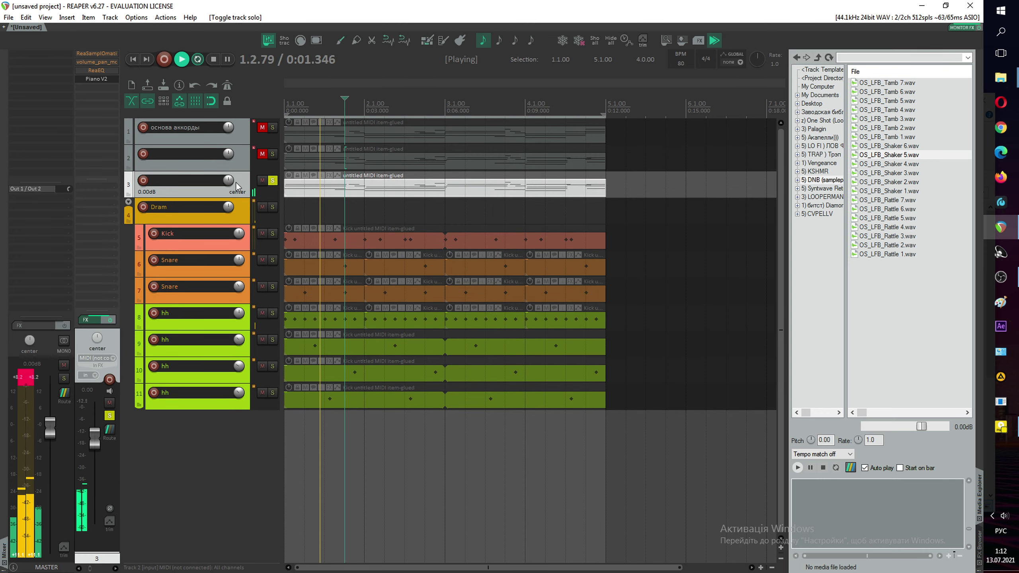
double_click(312, 190)
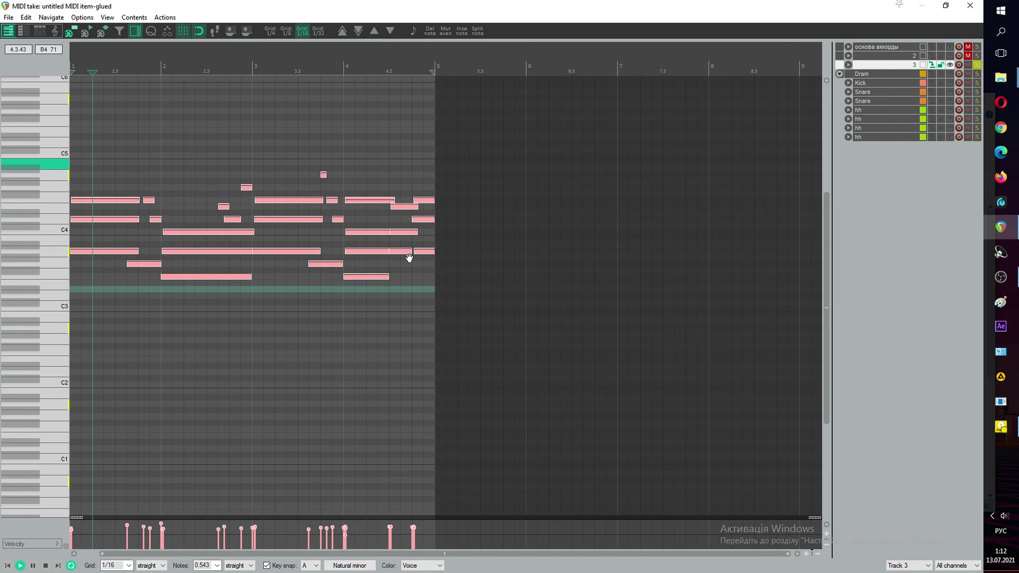
Step: Try all notes of the copied melody an octave higher and return them to their original octave
drag(498, 162, 58, 346)
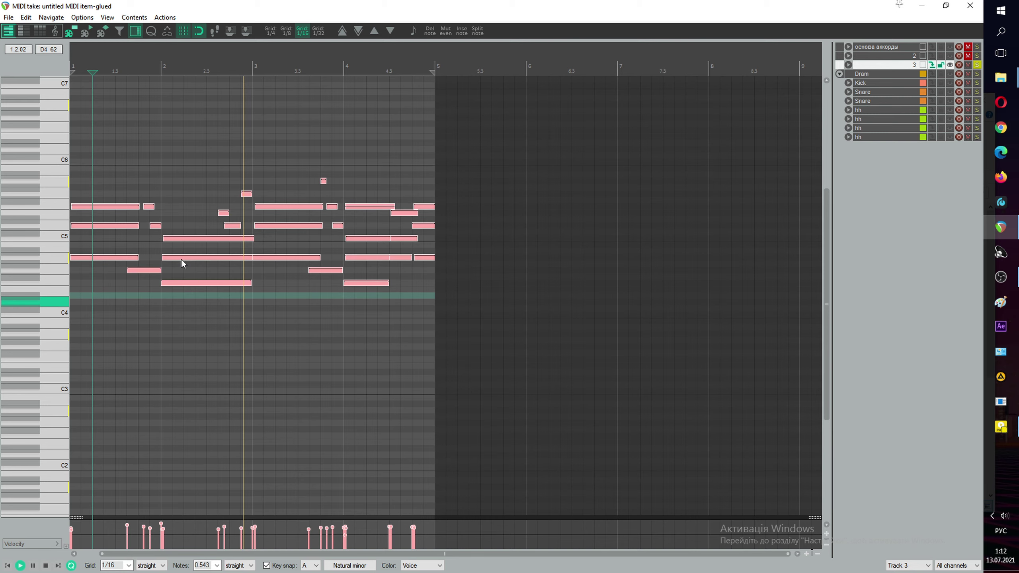
click(361, 37)
scroll(285, 293, up, 3)
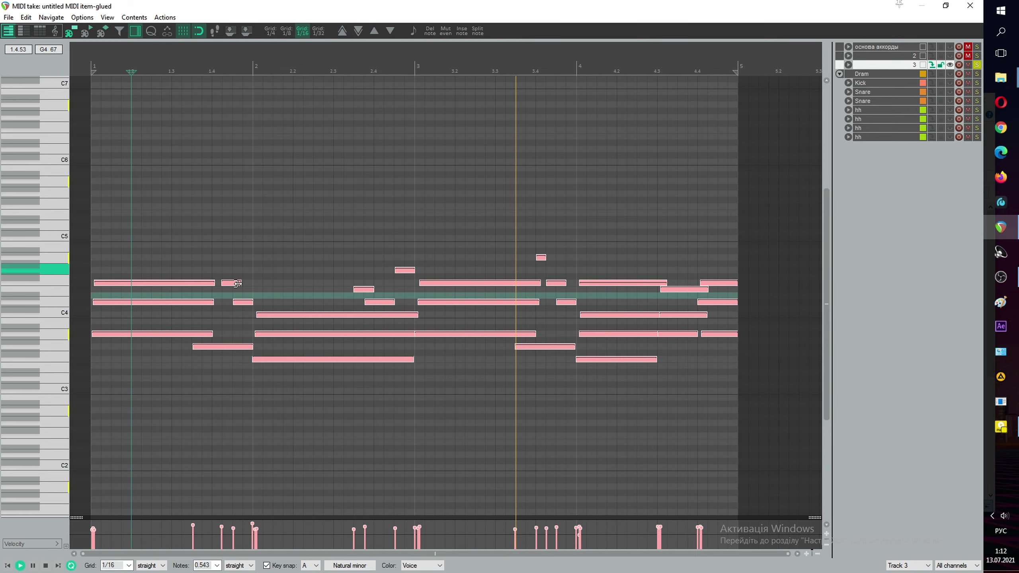
Step: Delete the short melody notes in the later beats of bars 1, 2 and 3, keeping the long chord notes
drag(161, 266, 243, 315)
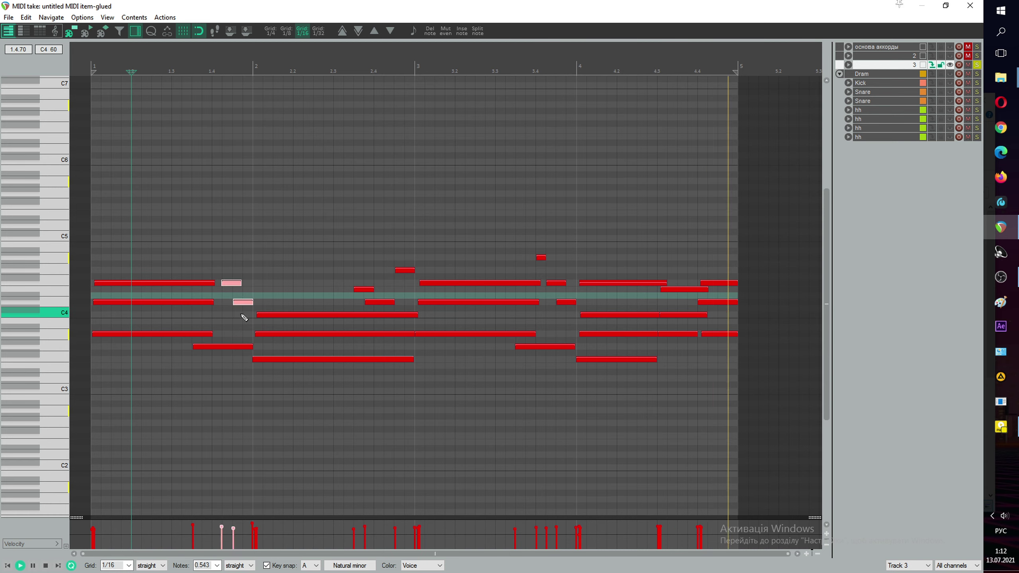
key(Delete)
drag(355, 284, 393, 304)
key(Delete)
drag(404, 255, 405, 273)
key(Delete)
drag(529, 241, 566, 303)
key(Delete)
key(Delete)
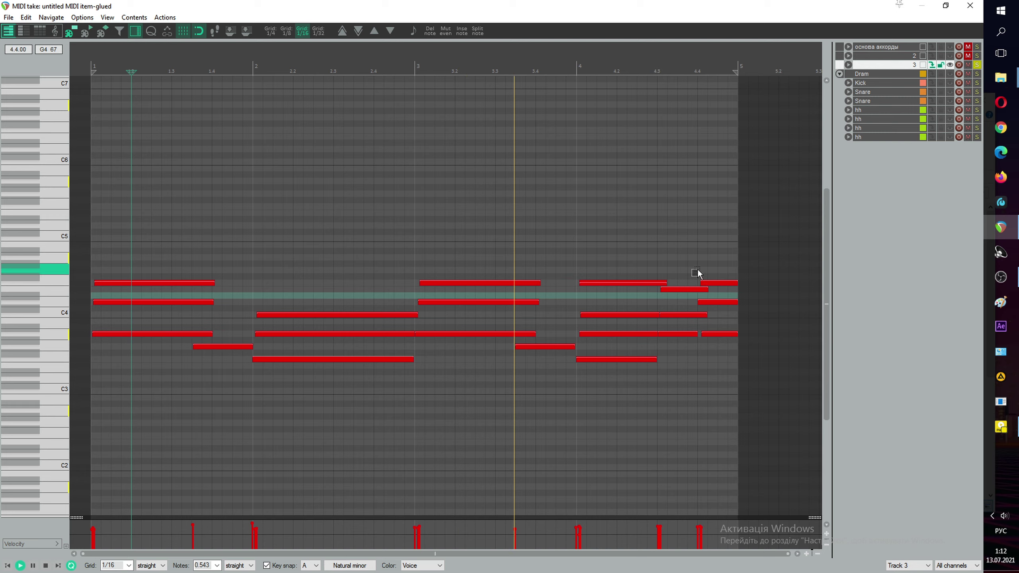
Step: Delete the two later A3 notes in bar 4 and lengthen the first one almost to the bar's end, checking playback
key(space)
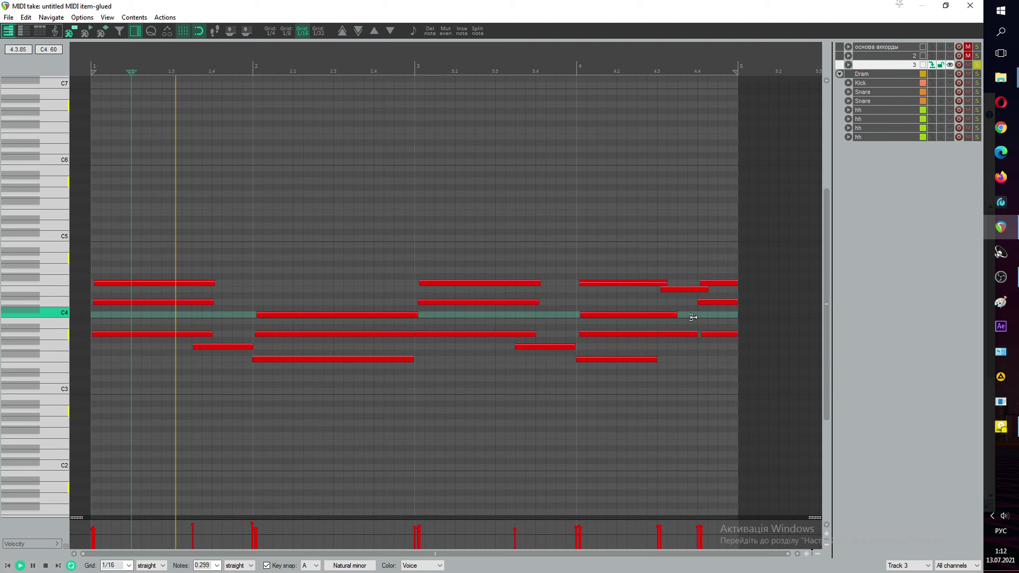
double_click(686, 334)
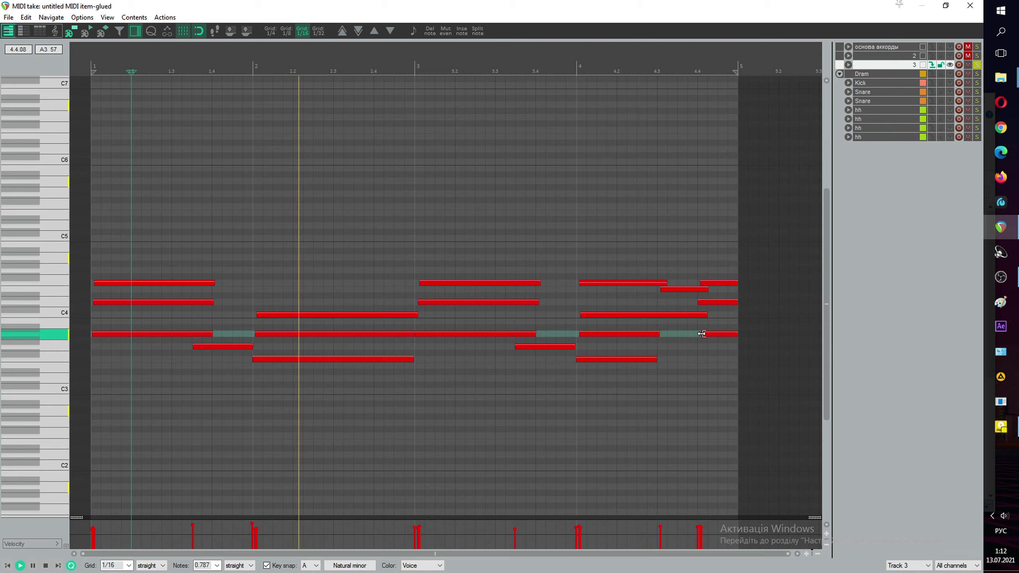
double_click(701, 334)
drag(659, 334, 727, 335)
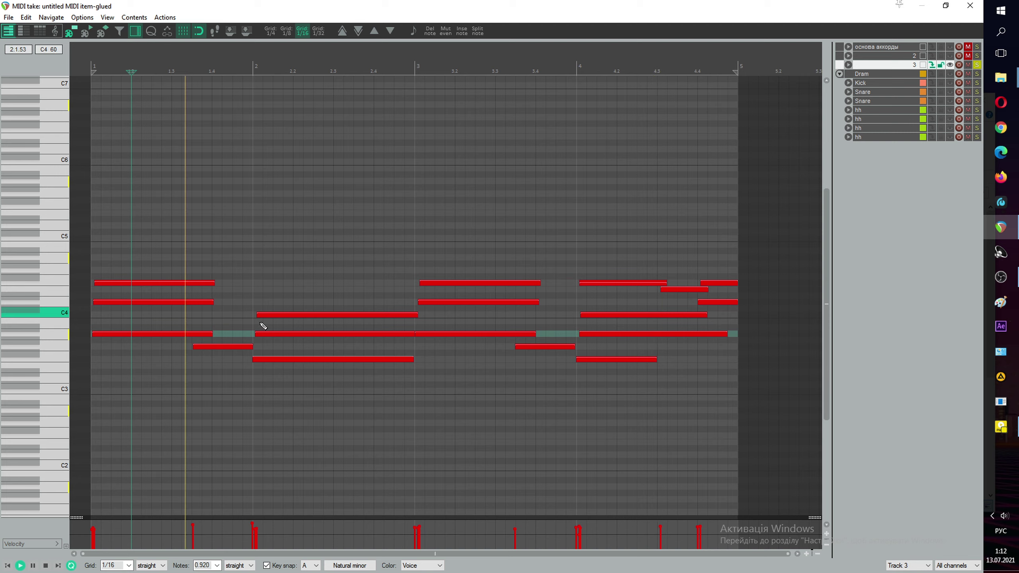
key(space)
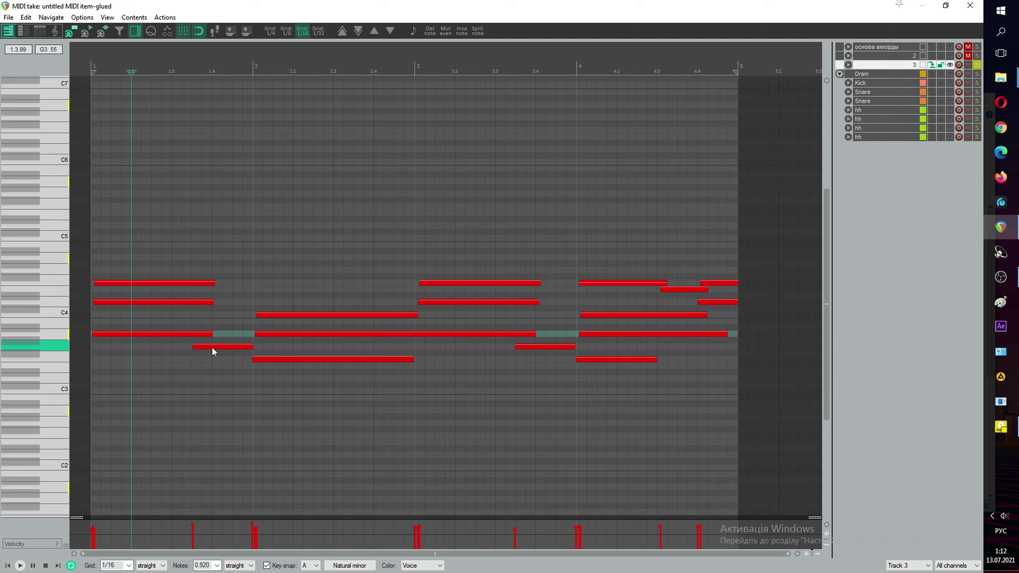
Step: Duplicate the G3 notes at the ends of bars 1 and 3 and raise the copies to B3
click(211, 346)
drag(212, 349, 211, 358)
click(372, 31)
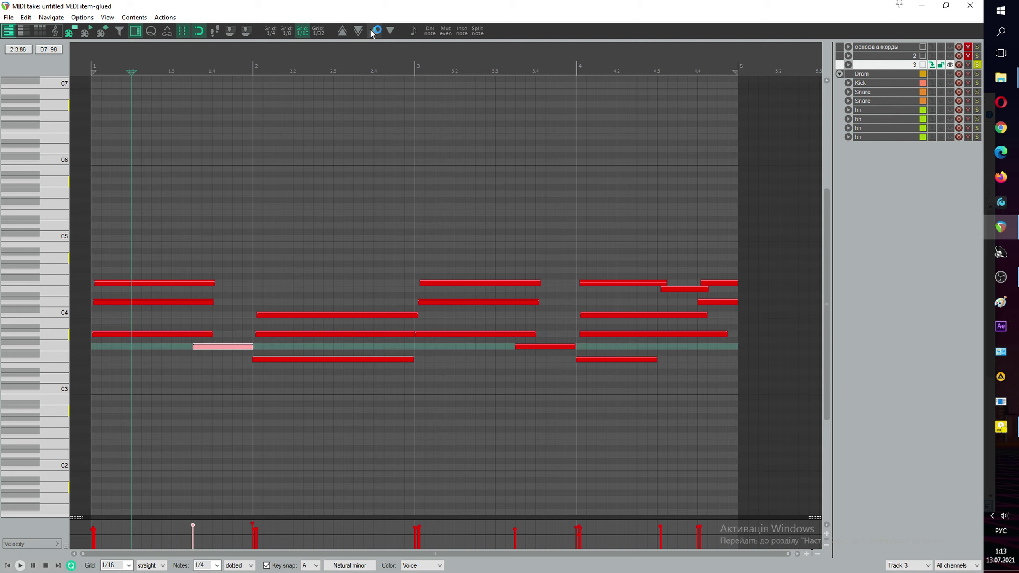
click(341, 35)
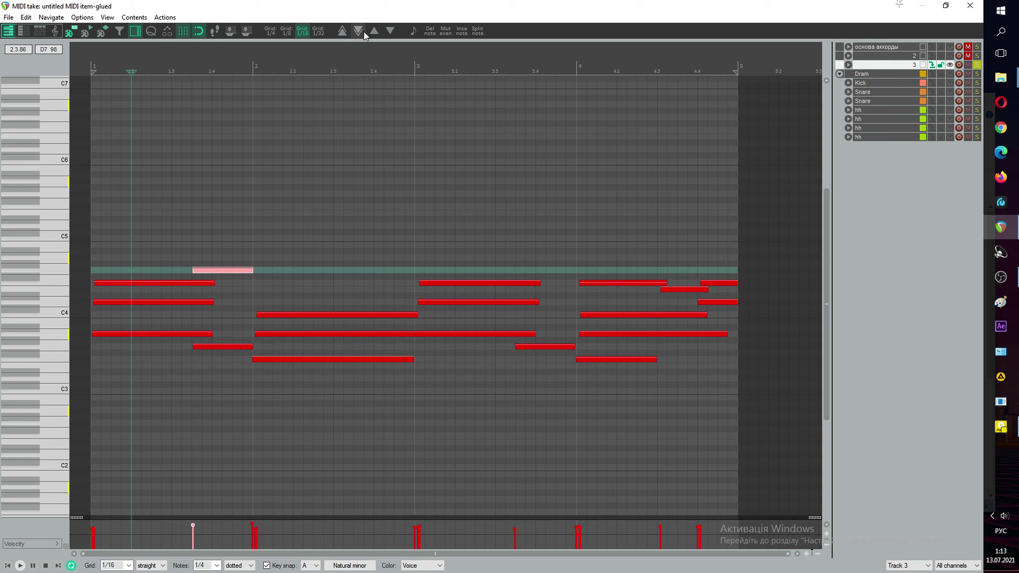
click(357, 31)
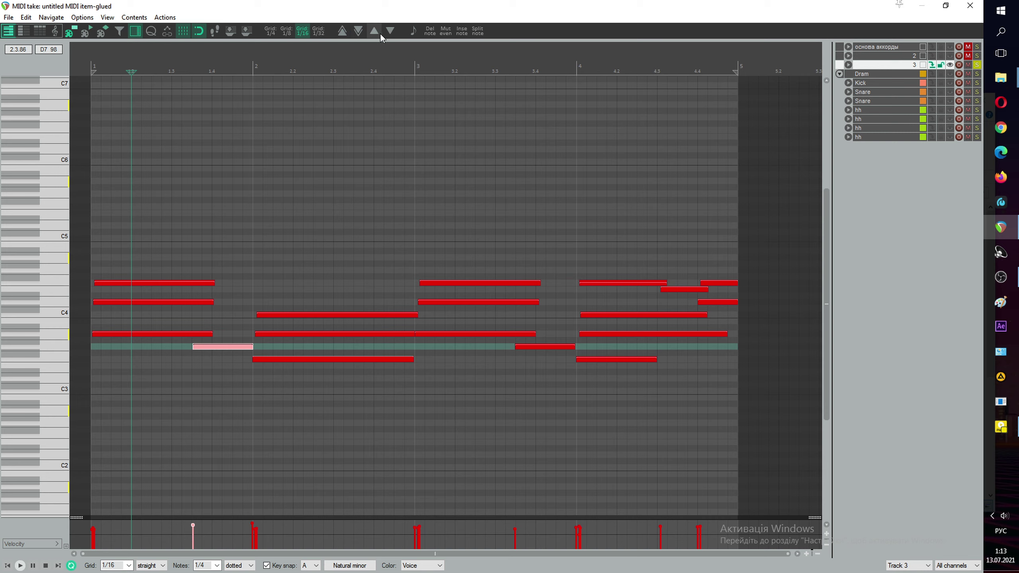
click(374, 31)
click(374, 31)
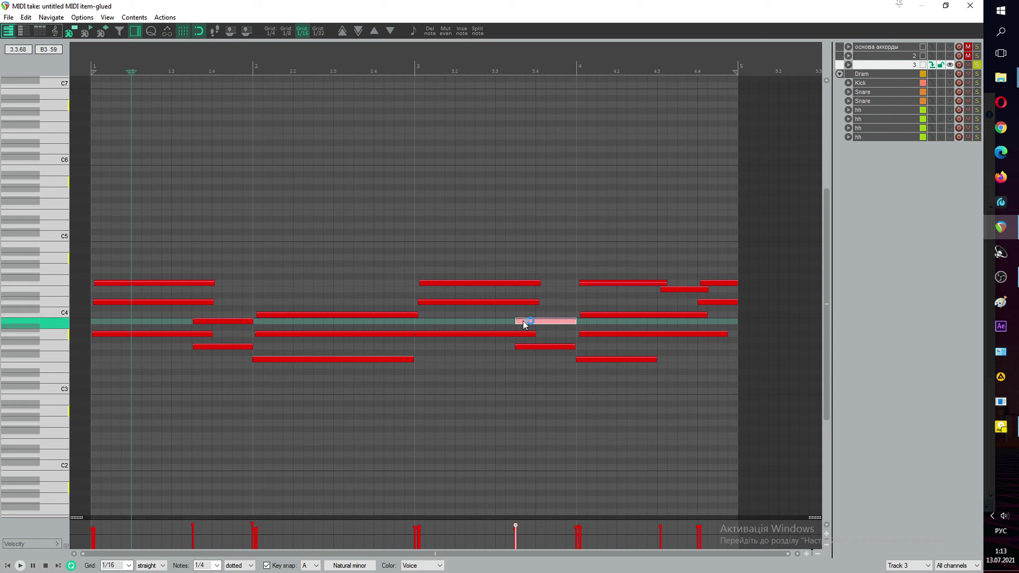
Step: Delete the two B3 notes from track 3's MIDI item, play the result back and close the MIDI editor
key(space)
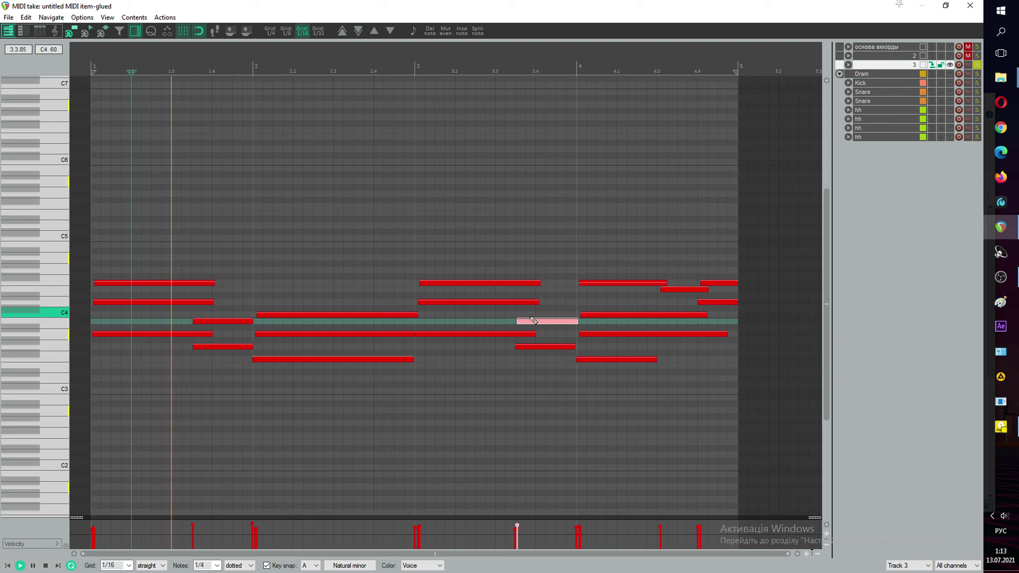
key(space)
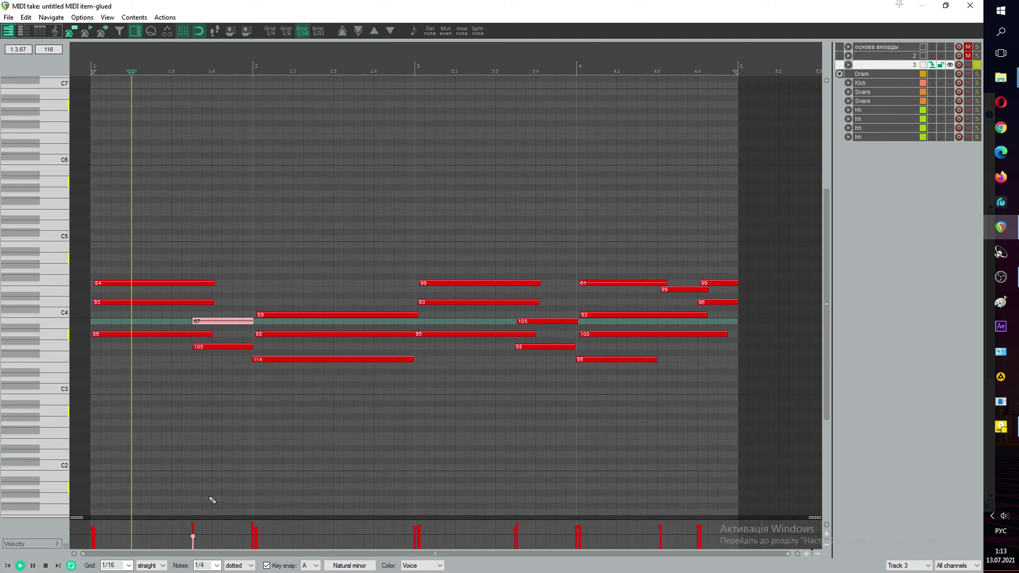
key(space)
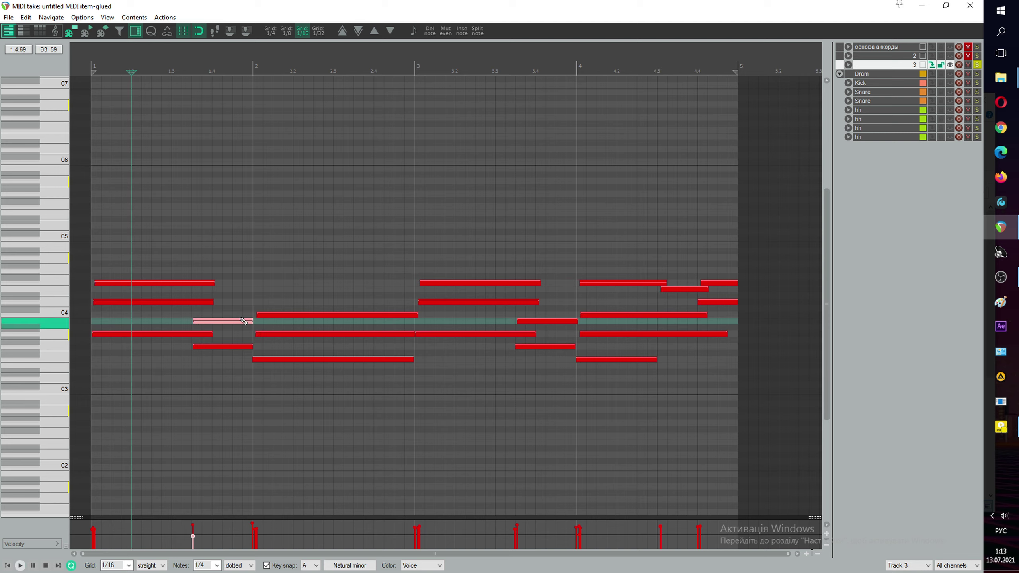
double_click(240, 320)
double_click(560, 322)
key(space)
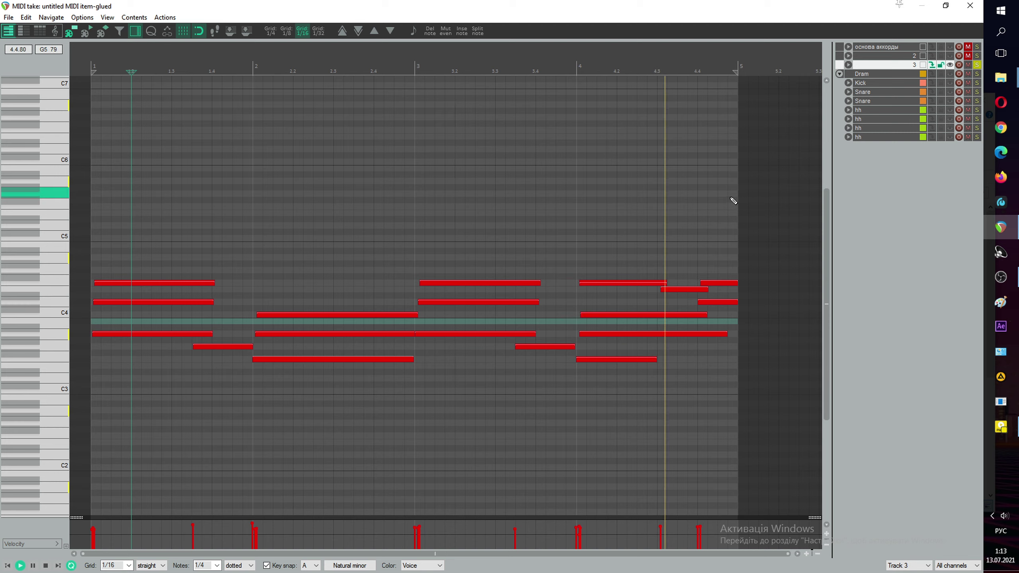
key(space)
click(970, 6)
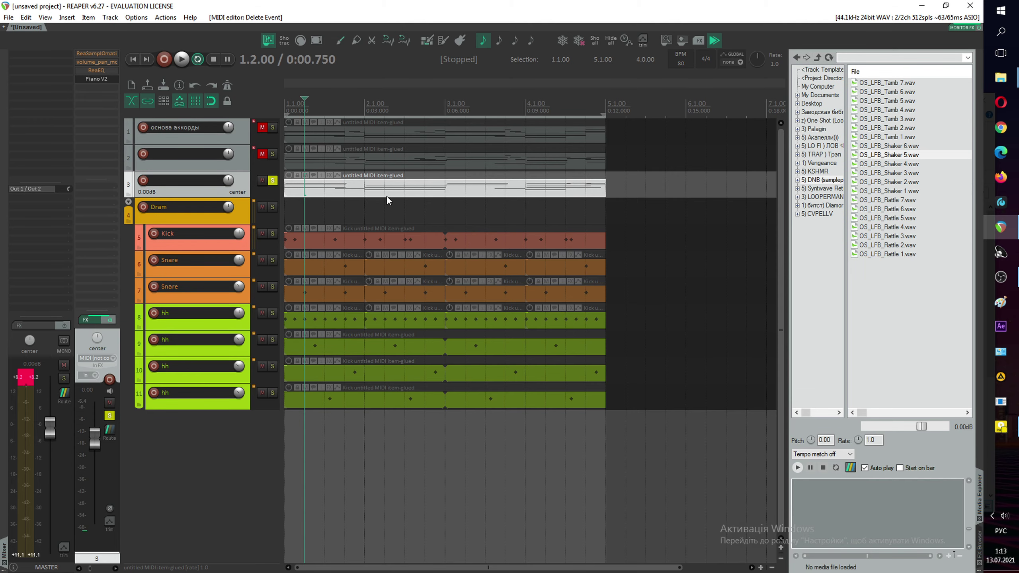
Step: Solo track 2 instead of track 3, unmute it and open its MIDI item for editing
click(273, 153)
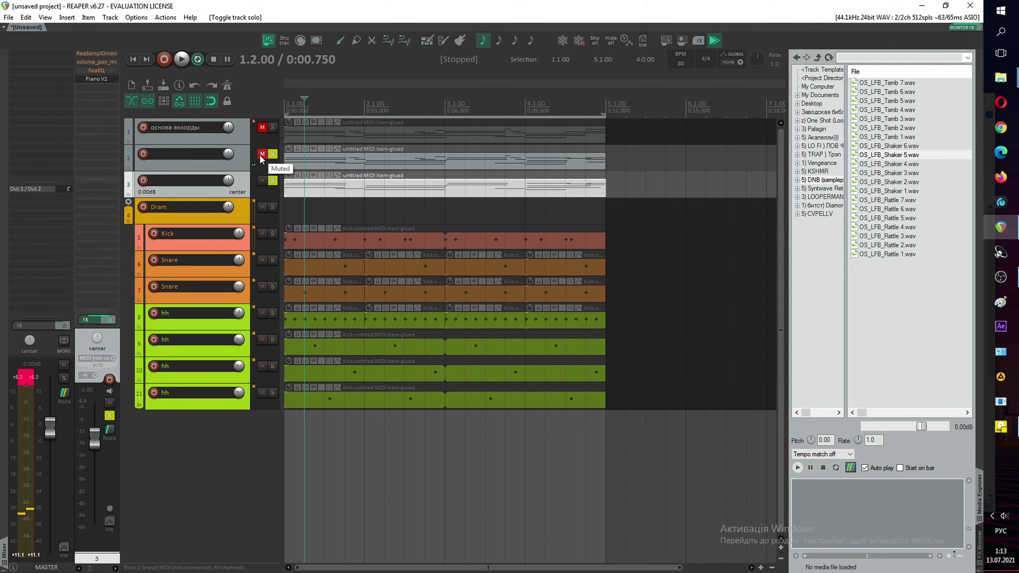
click(271, 183)
double_click(310, 159)
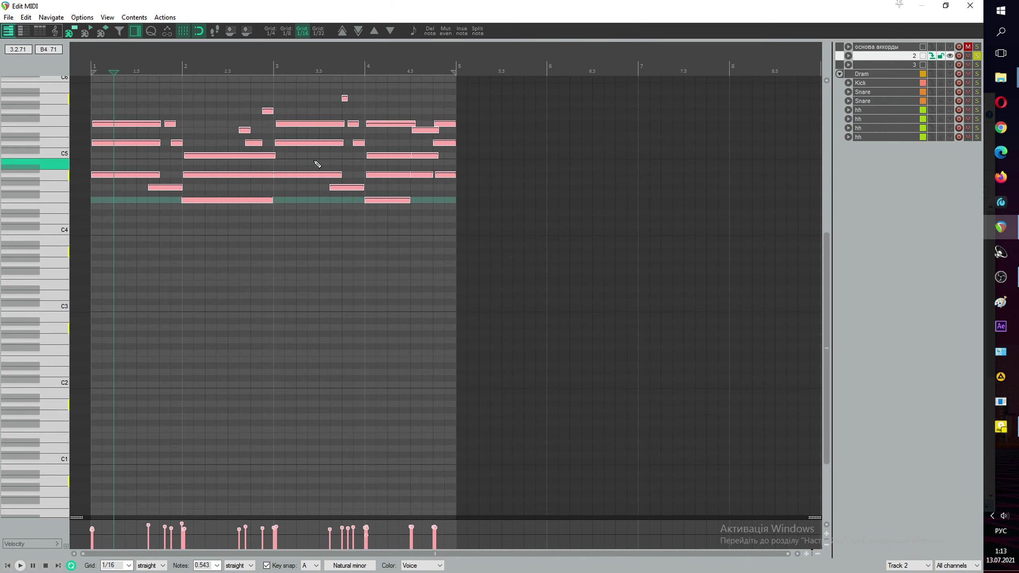
Step: Play back track 2's chord progression in the MIDI editor to check how long its chords ring
scroll(293, 170, up, 2)
key(space)
drag(307, 244, 316, 339)
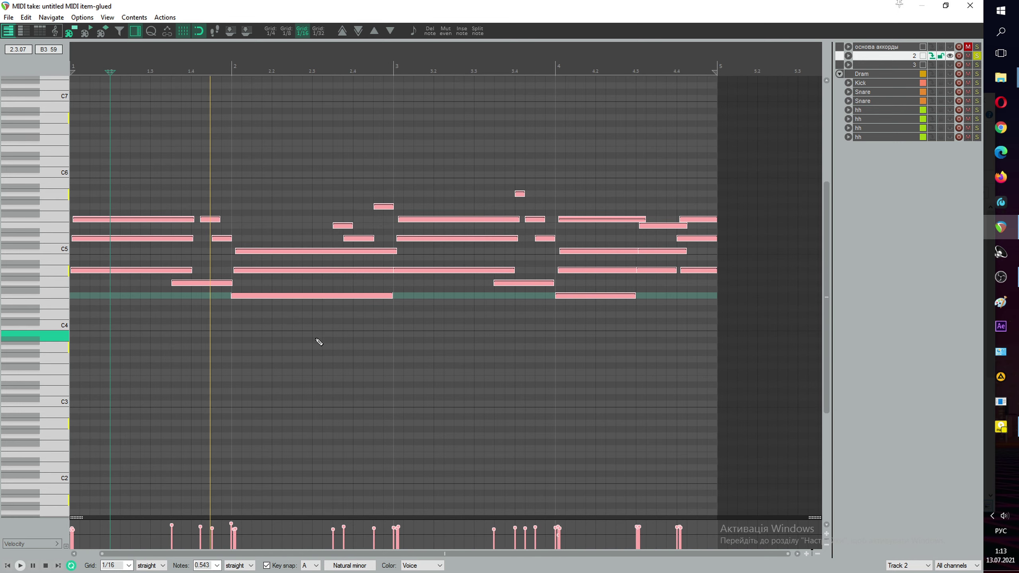
key(space)
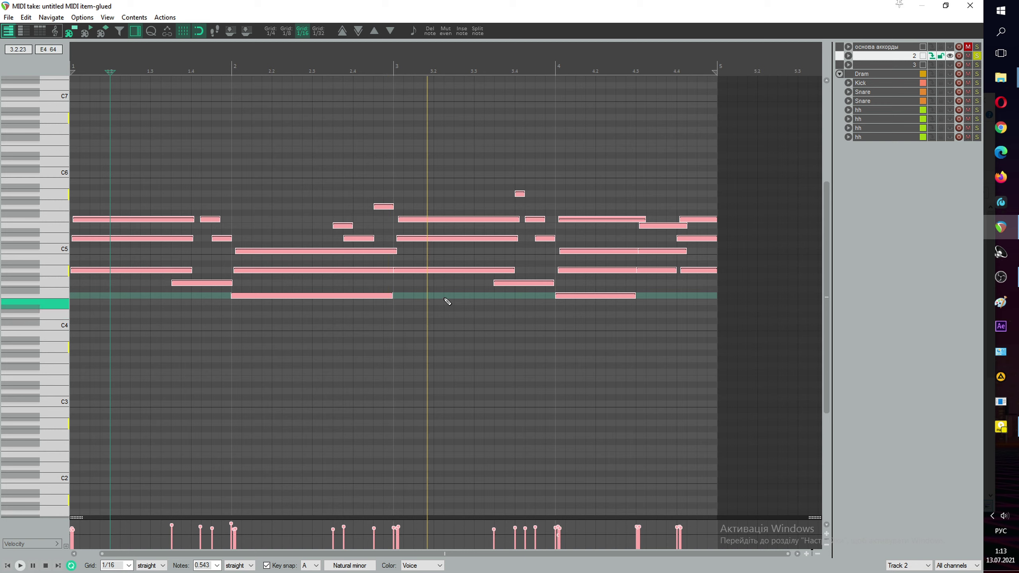
key(space)
key(space)
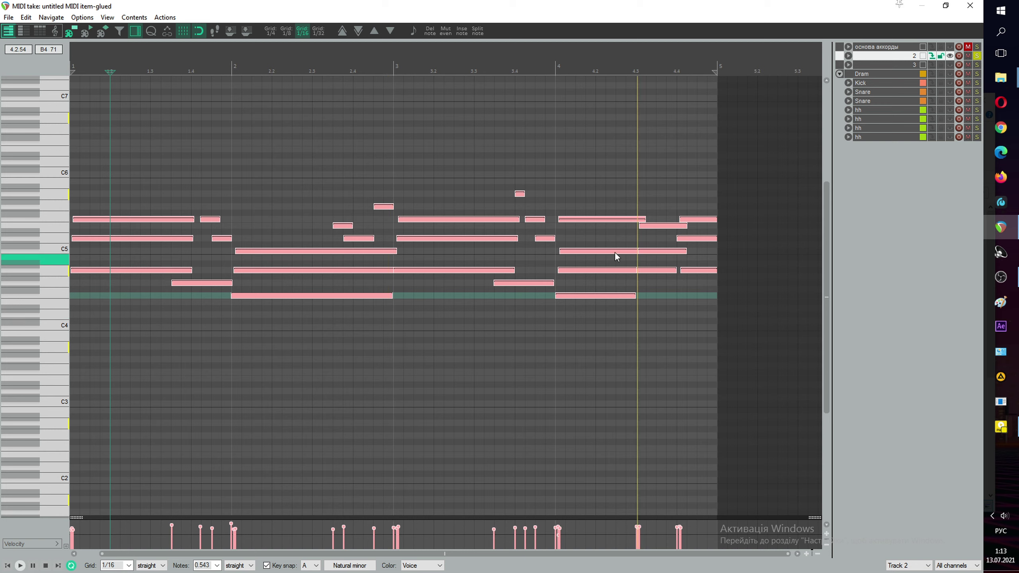
key(space)
Step: Shorten all three chords in bar 4 of track 2 to about one beat or less each
drag(597, 305, 597, 303)
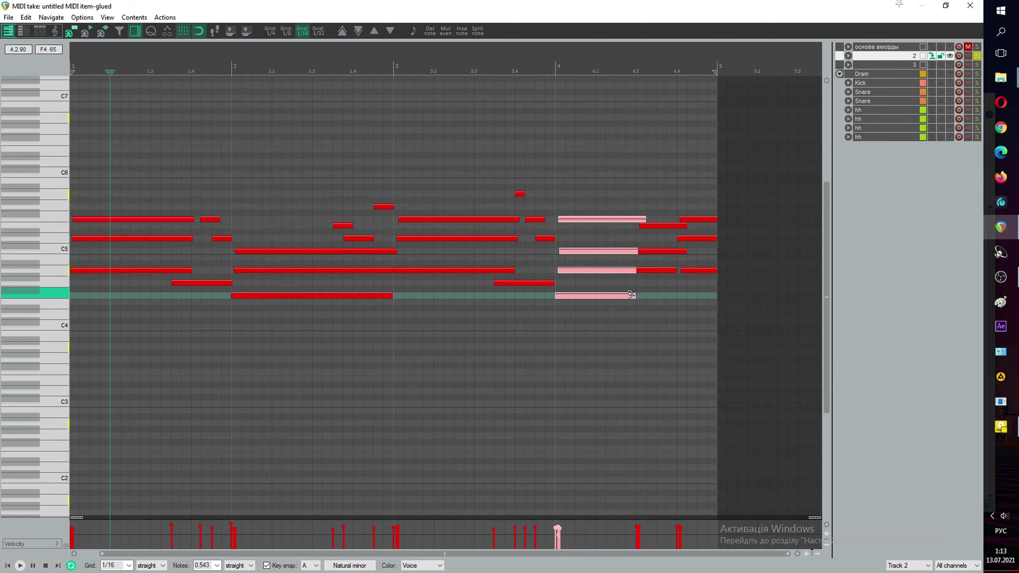
mouse_move(636, 213)
mouse_down()
mouse_move(643, 280)
mouse_move(672, 272)
mouse_move(658, 270)
mouse_up()
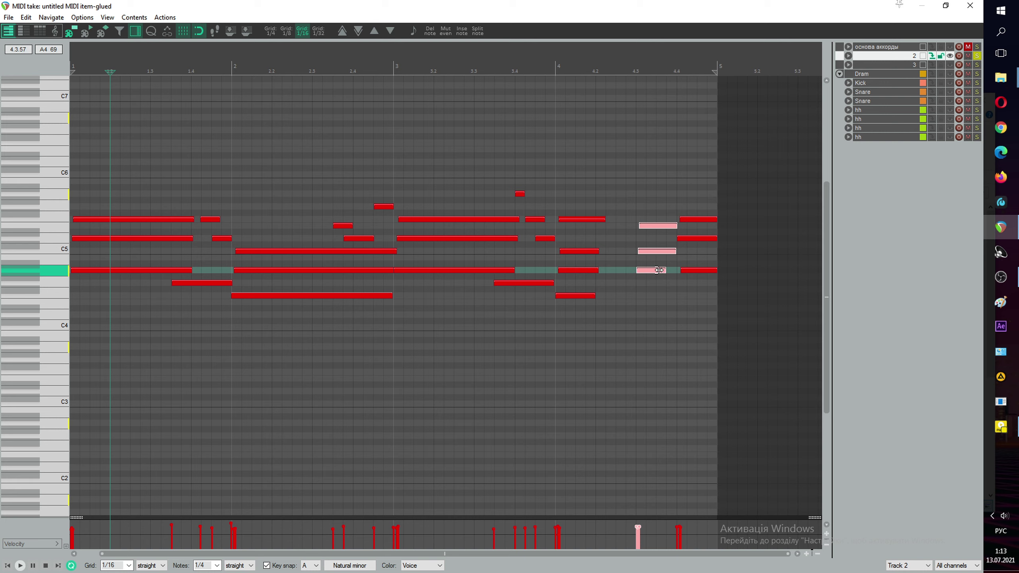
click(626, 65)
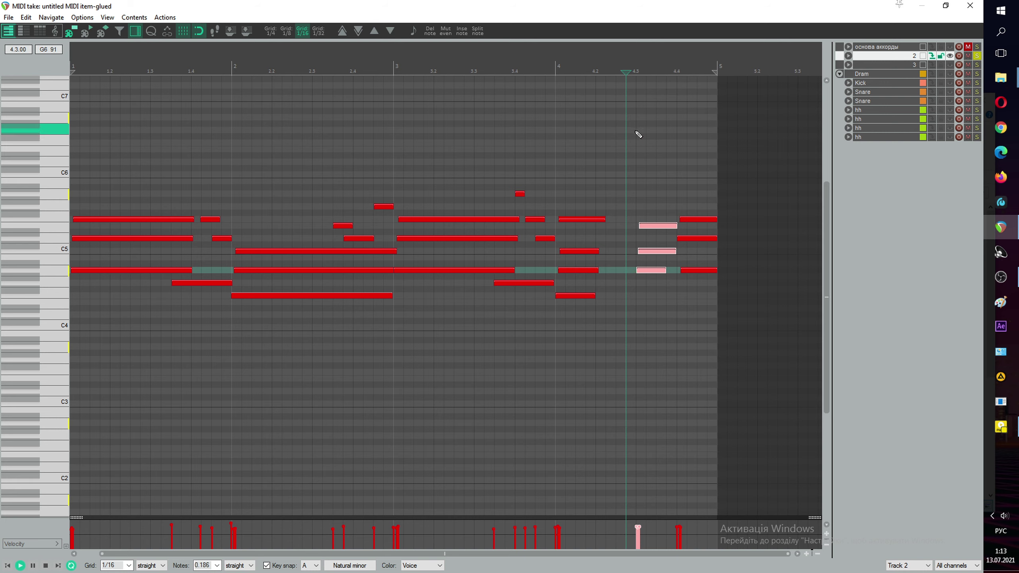
drag(718, 211, 707, 279)
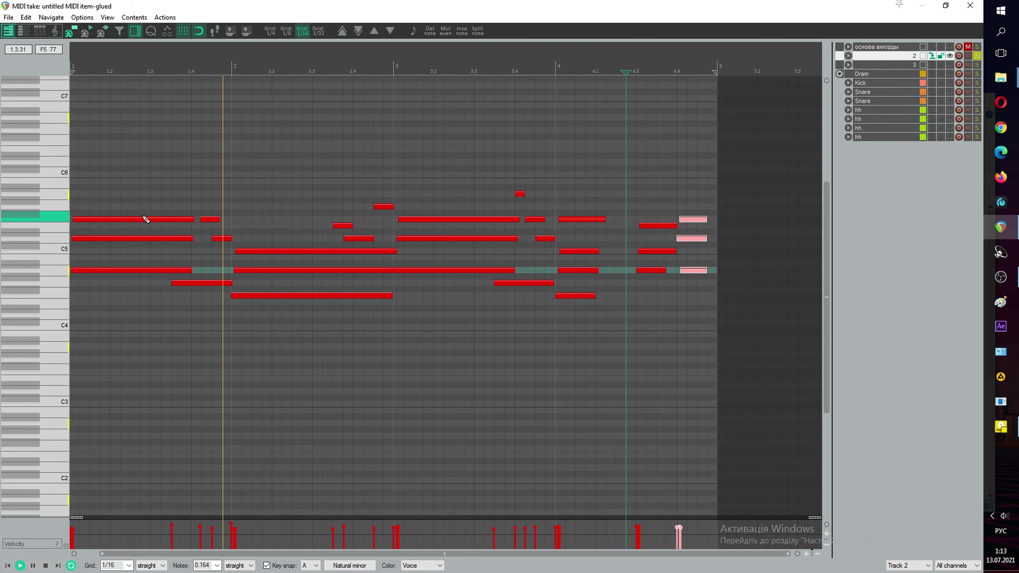
Step: Shorten the opening chords of bars 1, 2 and 3 to about two beats and bar 3's G4 note to about half a beat
drag(147, 209, 137, 270)
drag(300, 231, 275, 303)
drag(390, 296, 341, 296)
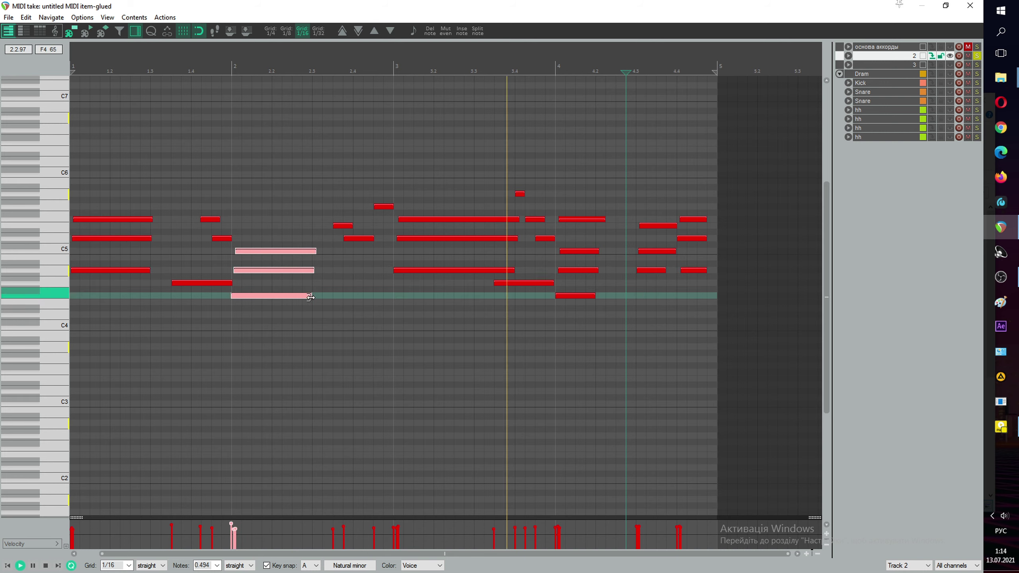
drag(450, 210, 426, 284)
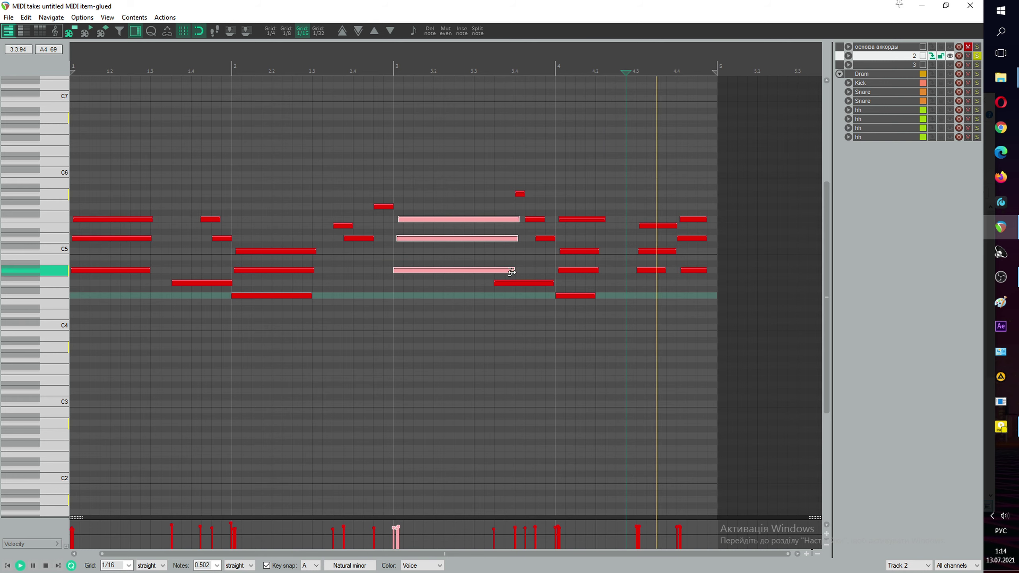
drag(511, 272, 471, 272)
drag(552, 276, 515, 283)
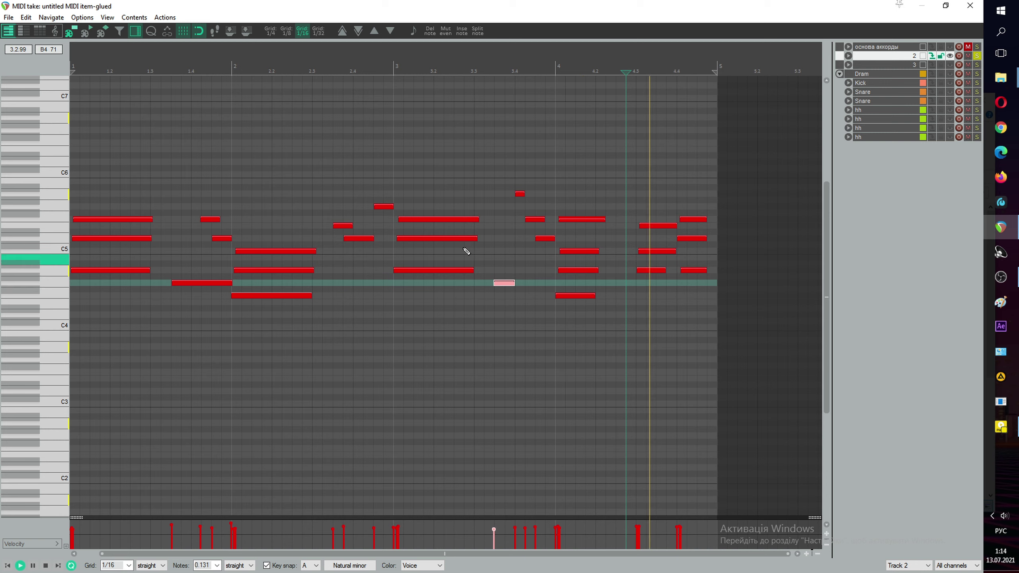
Step: Shorten the opening chords of bars 1 and 2 to about one beat and bar 3's slightly more, and close the MIDI editor
drag(446, 206, 424, 273)
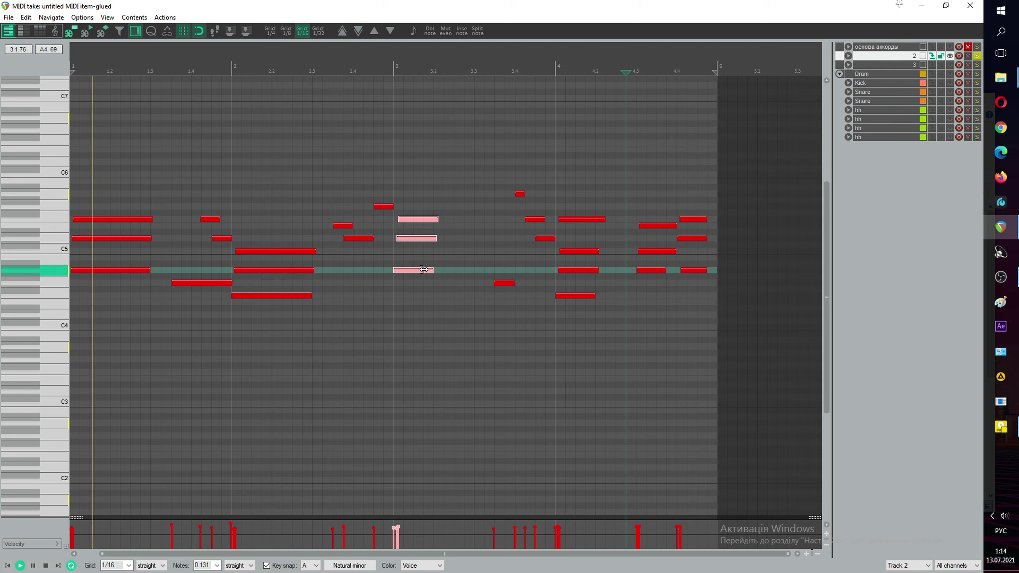
drag(160, 223, 80, 277)
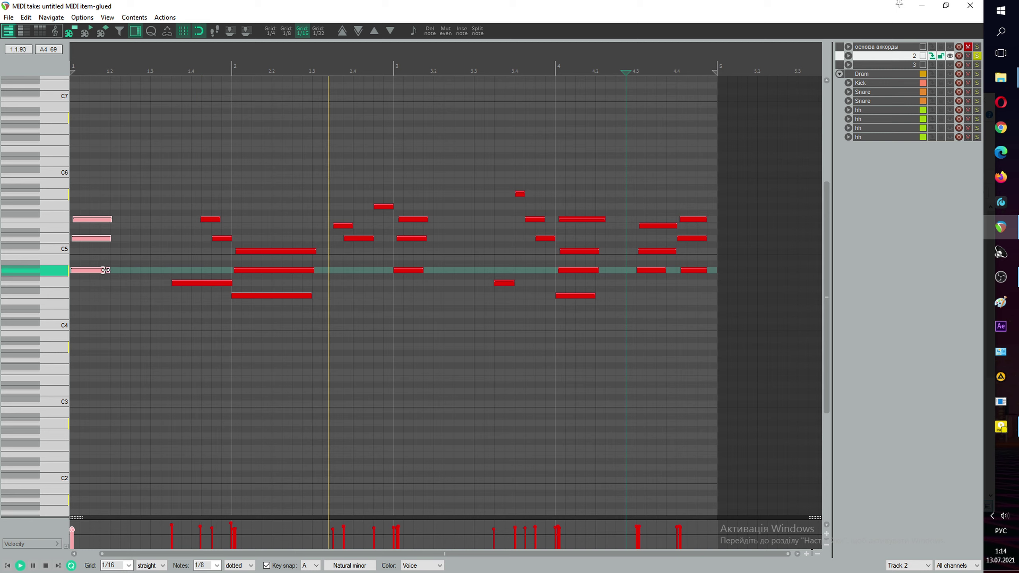
click(105, 271)
drag(303, 232, 281, 293)
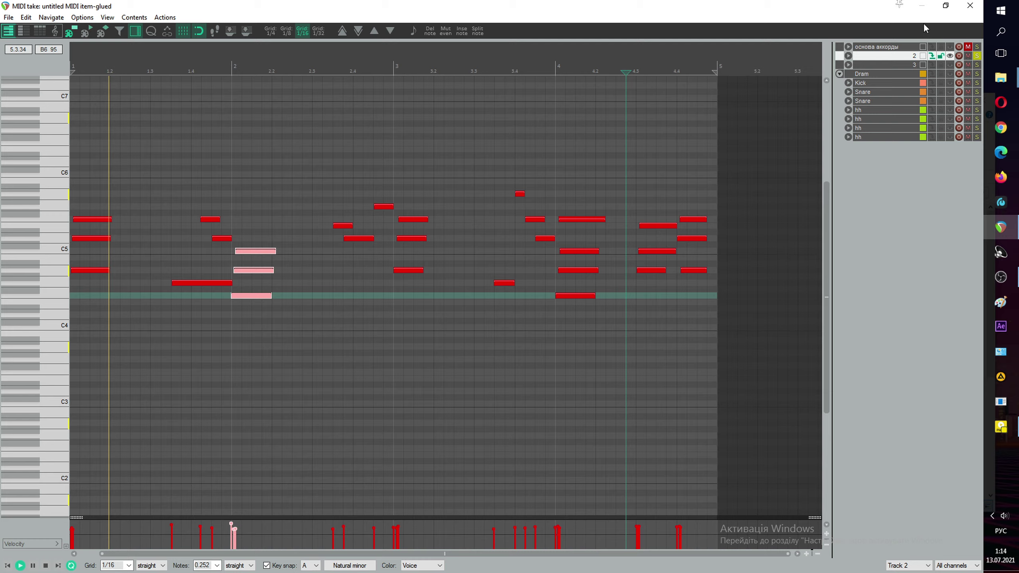
click(969, 6)
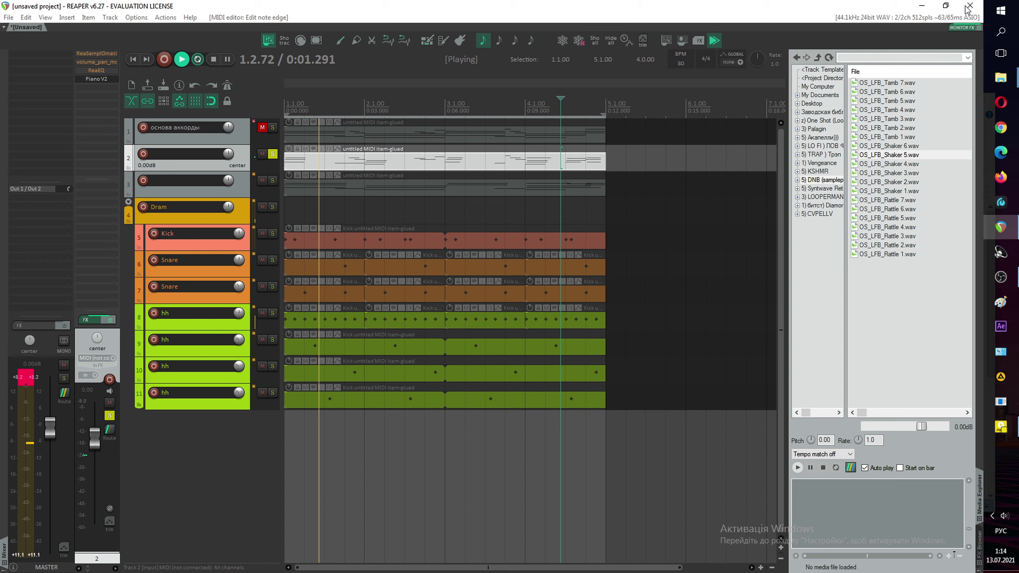
Step: Start saving the project and create a new folder named "118) Лов Фай" inside "1) 2020 Бити"
click(164, 85)
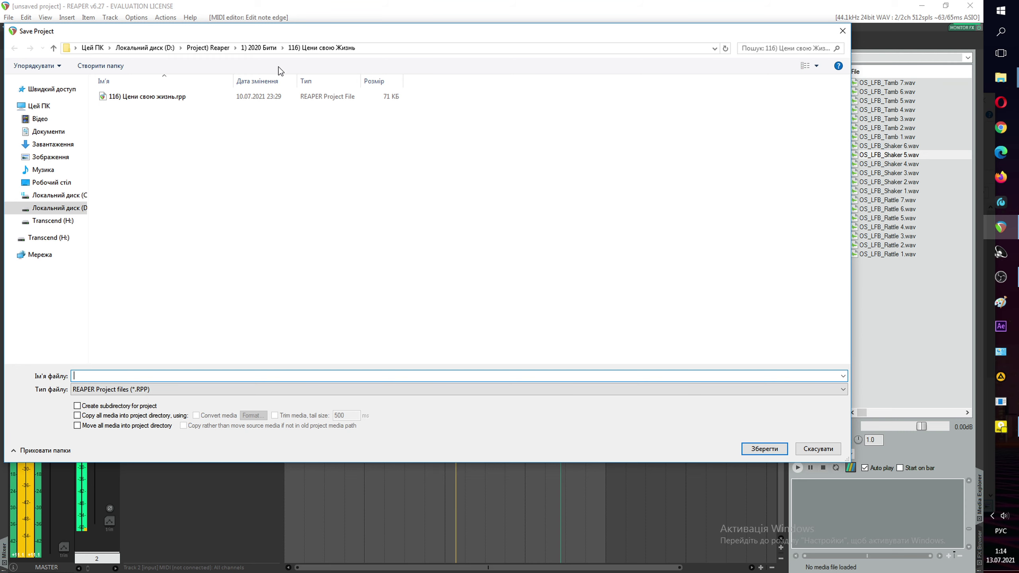
click(259, 47)
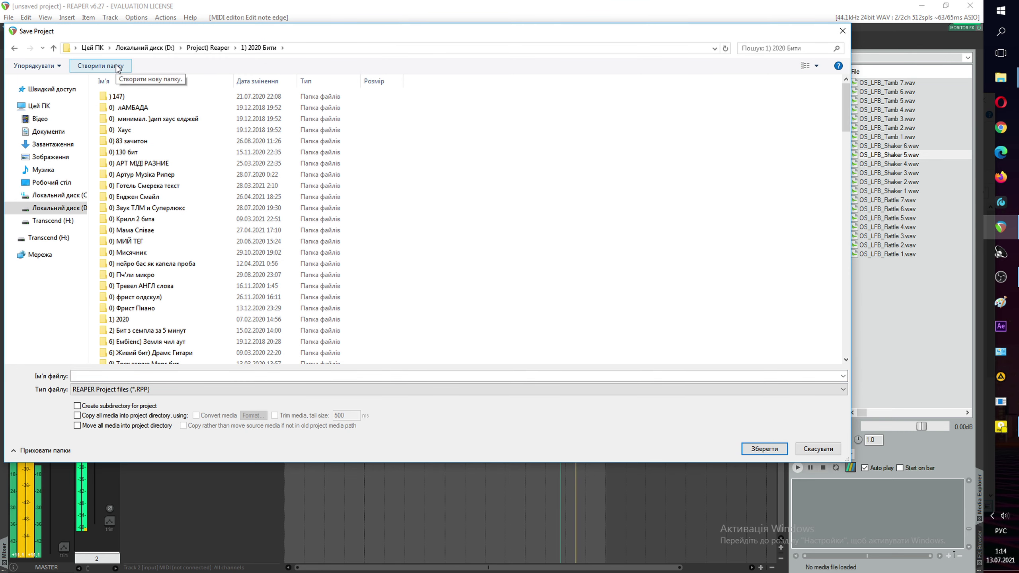
drag(846, 106, 841, 322)
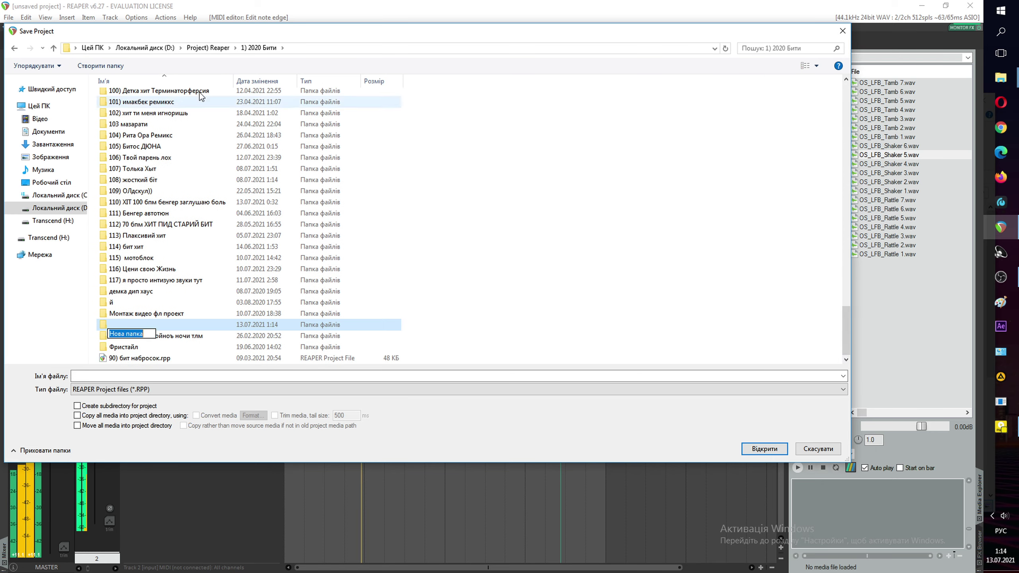
text(118))
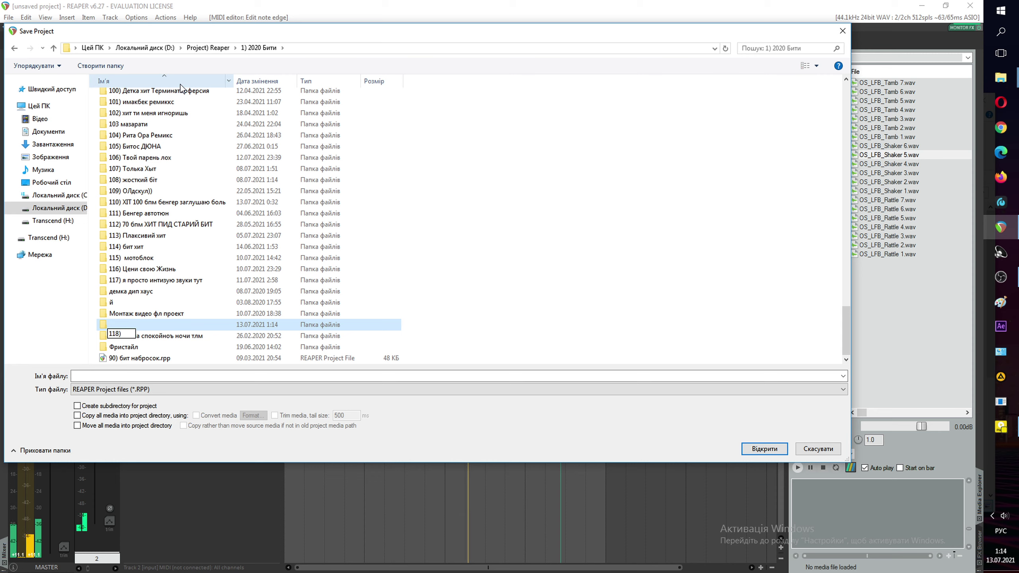
text( Лов Фай)
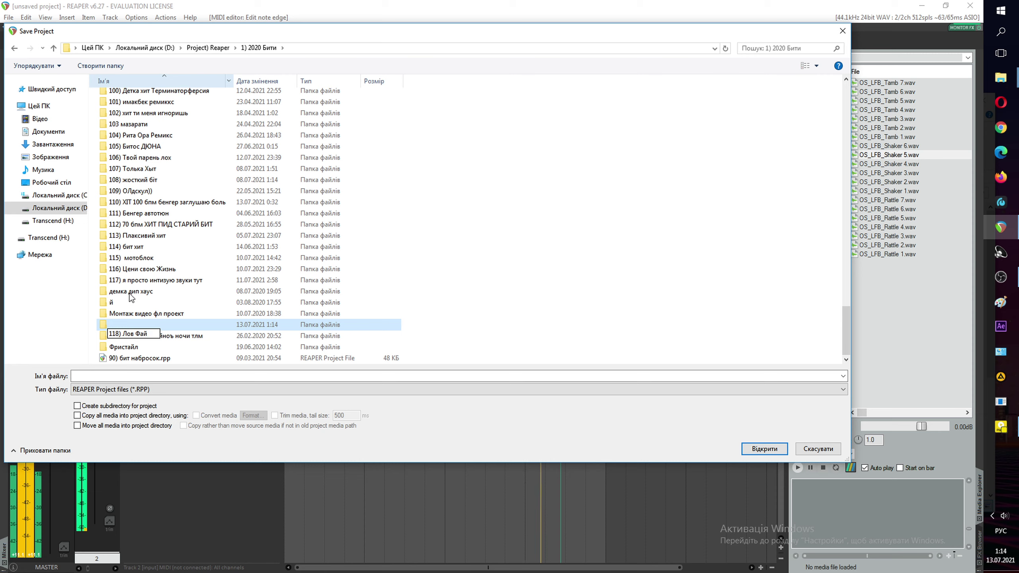
key(Return)
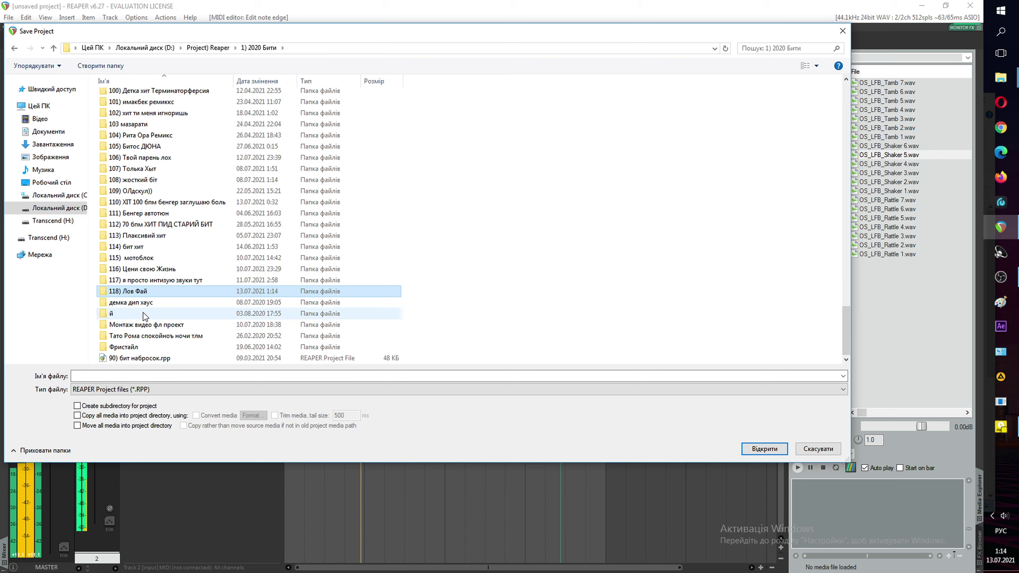
Step: Save the project as "118) Лов Фай" inside the new "118) Лов Фай" folder
double_click(147, 292)
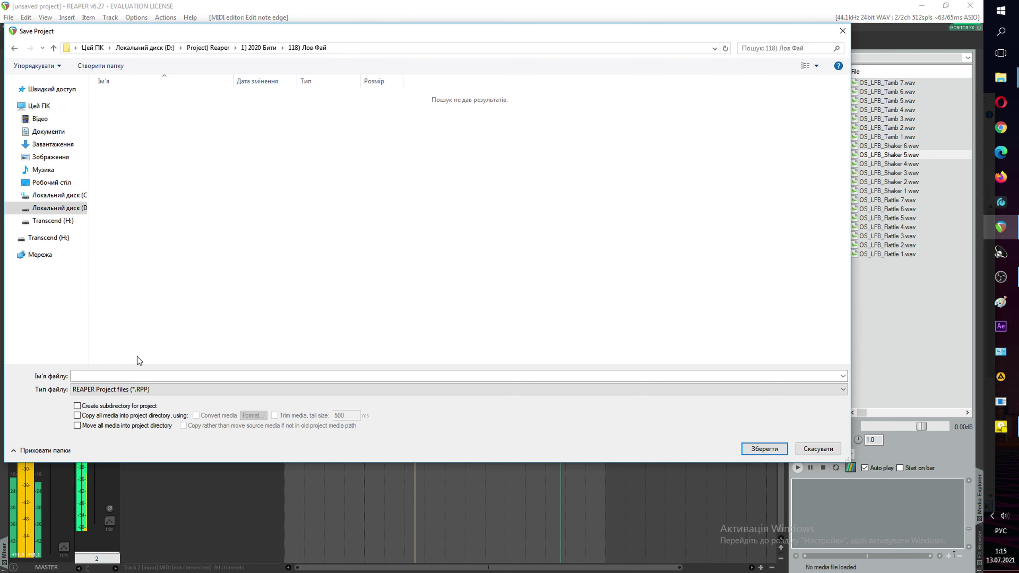
click(142, 376)
text(118) Ло)
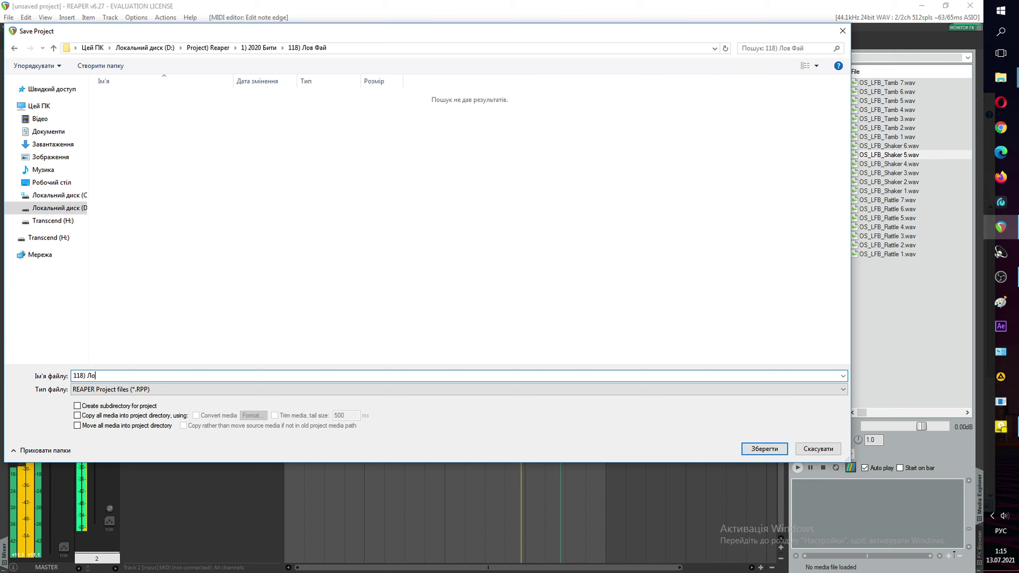
text(в Фай)
key(Return)
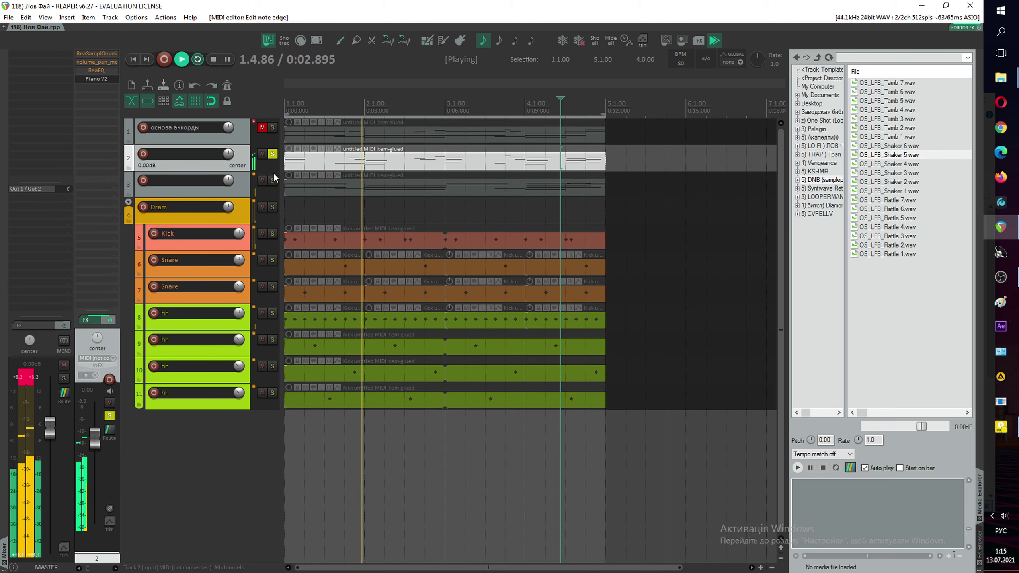
Step: Add the ValhallaRoom reverb to track 2, set its mix to about 20.3 % and close the effects window
key(space)
click(698, 40)
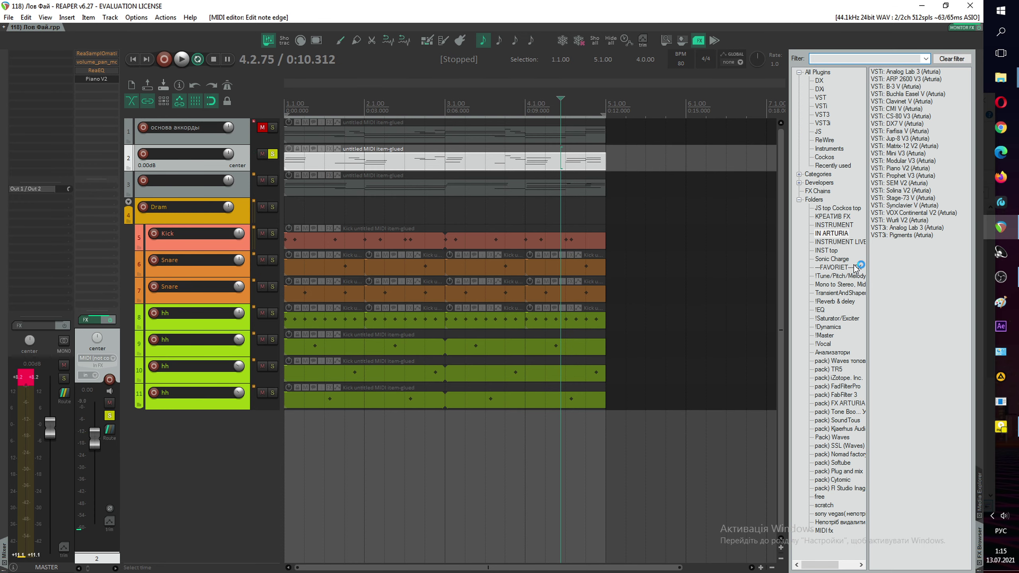
click(835, 302)
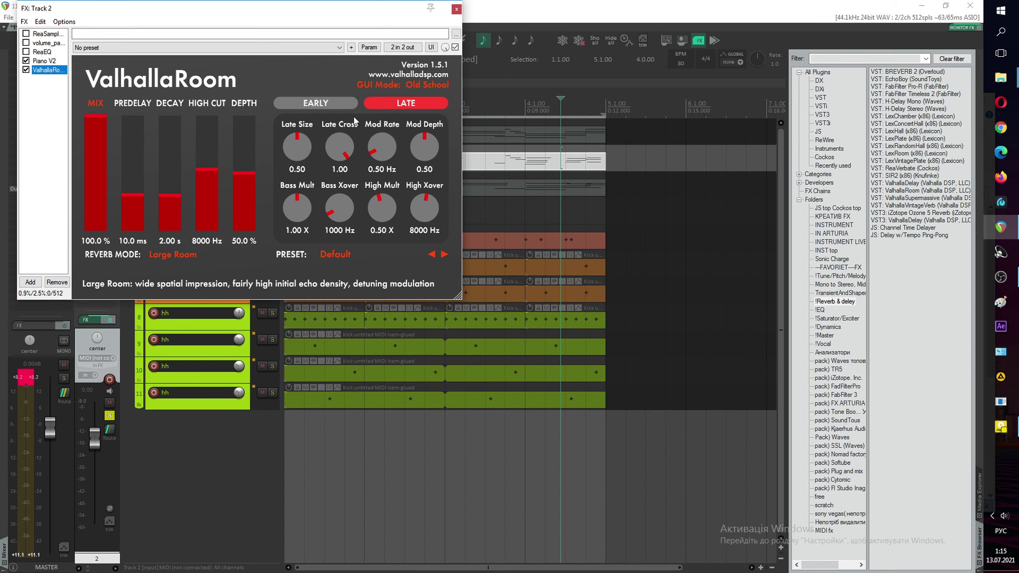
drag(99, 177, 97, 216)
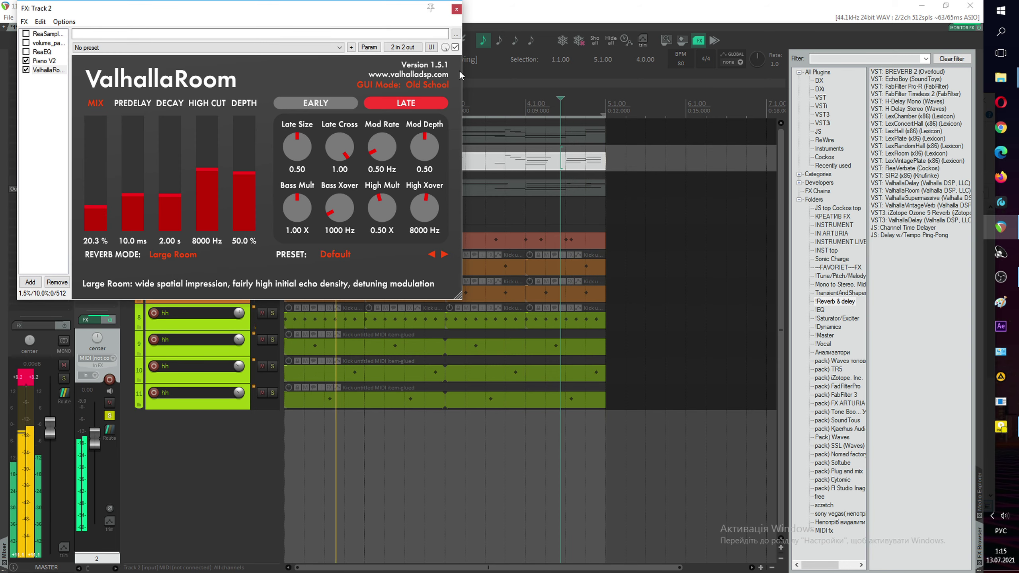
click(456, 9)
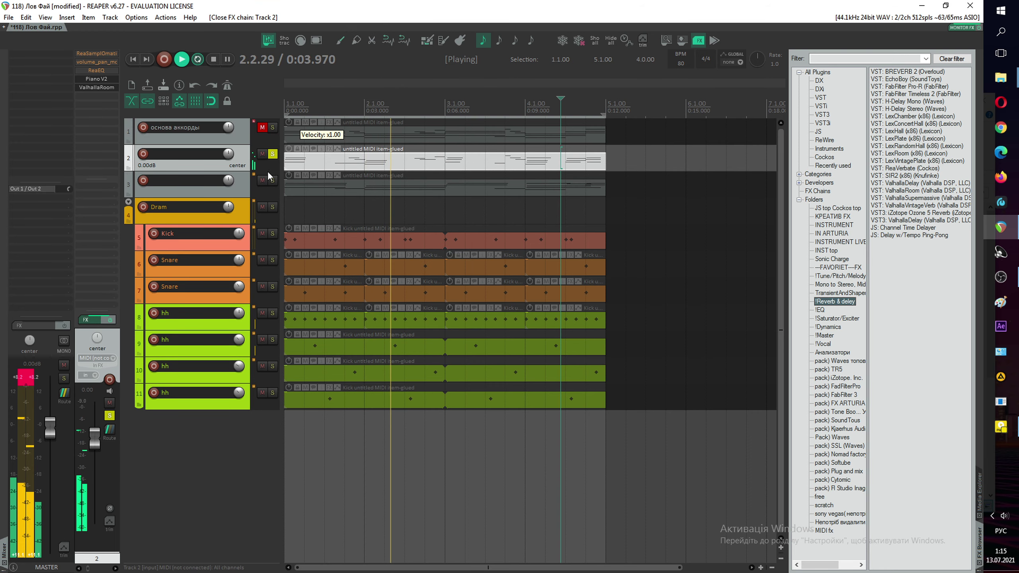
Step: Solo track 3 instead of track 2 and select track 3
click(271, 183)
click(273, 154)
click(200, 189)
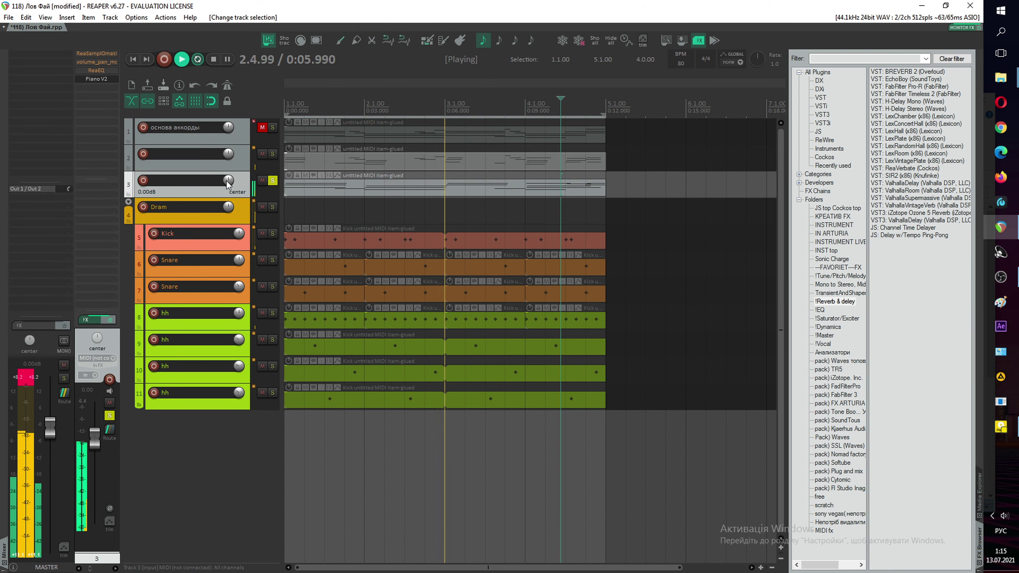
Step: Copy the ValhallaRoom reverb from track 2 to track 3, check its settings there and close the effect window
click(200, 163)
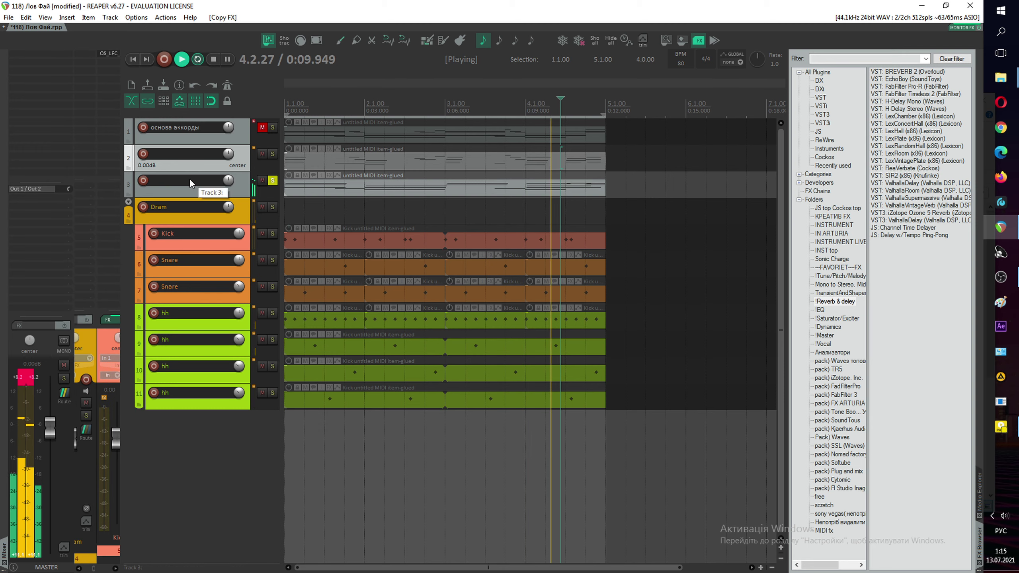
click(234, 188)
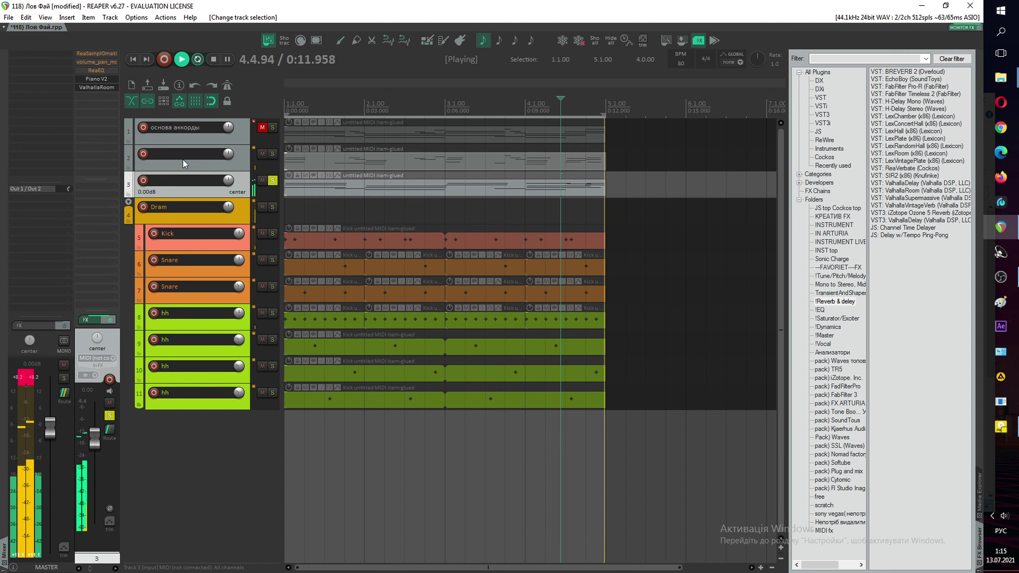
click(98, 86)
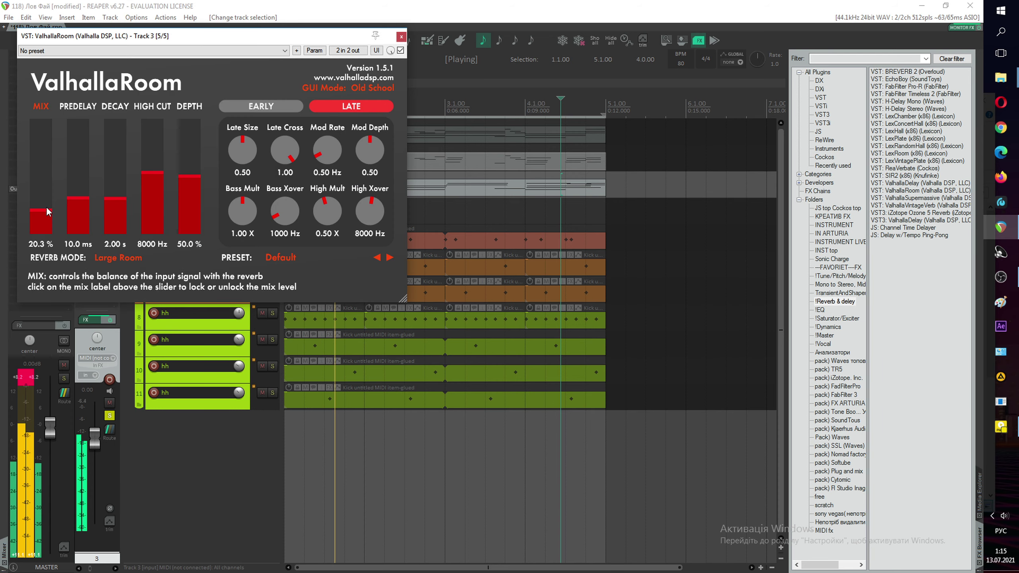
click(401, 37)
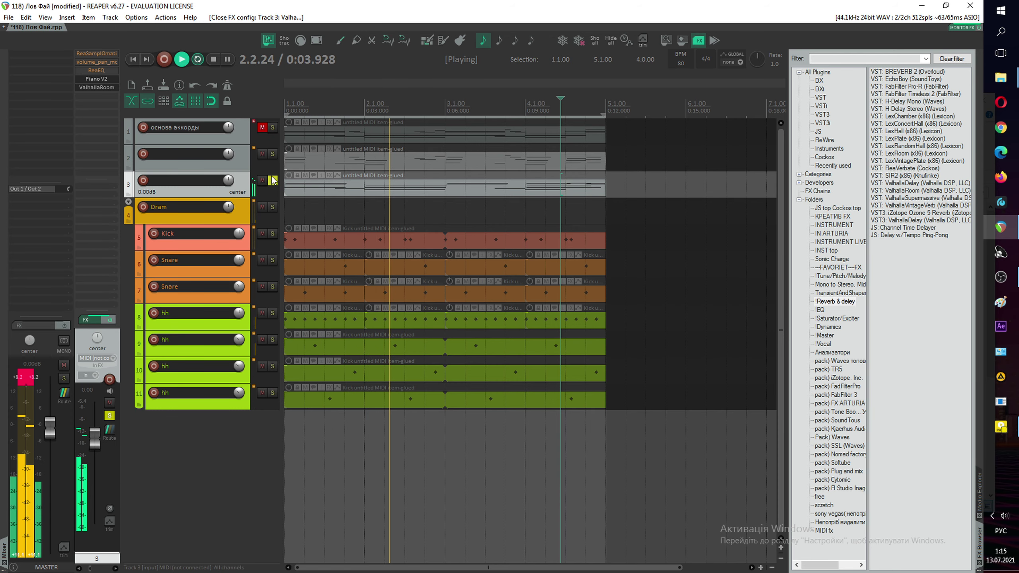
Step: Solo track 2 as well, open track 3's MIDI item, and move bar 1's D4 half a beat later and F4 to beat 2
click(272, 154)
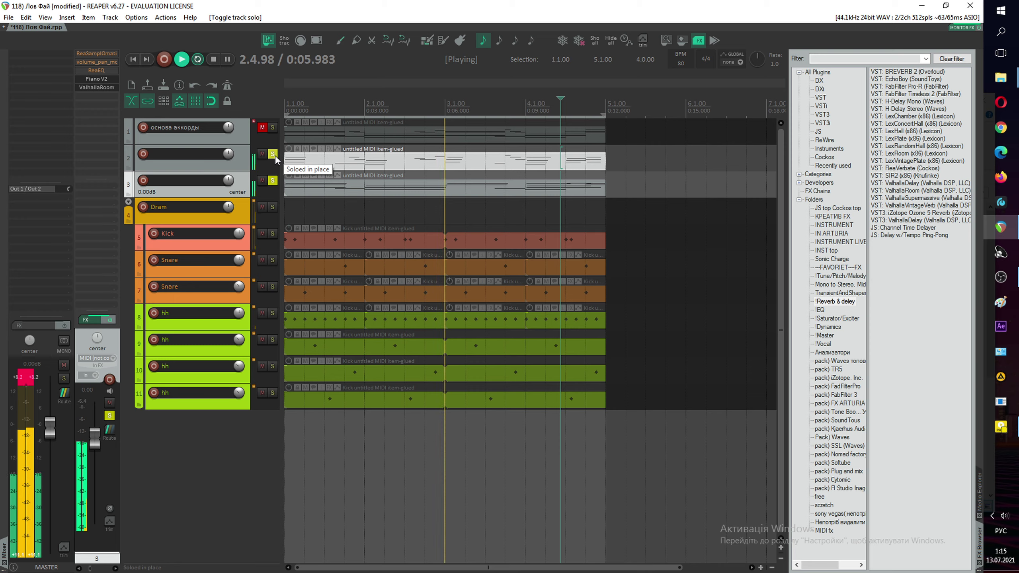
click(319, 188)
double_click(319, 188)
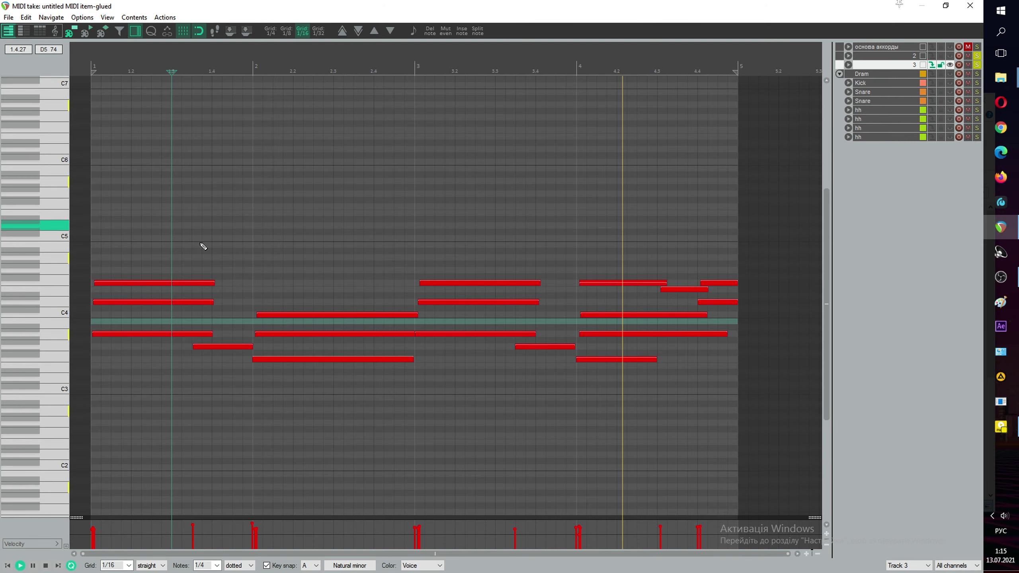
drag(124, 302, 180, 284)
key(space)
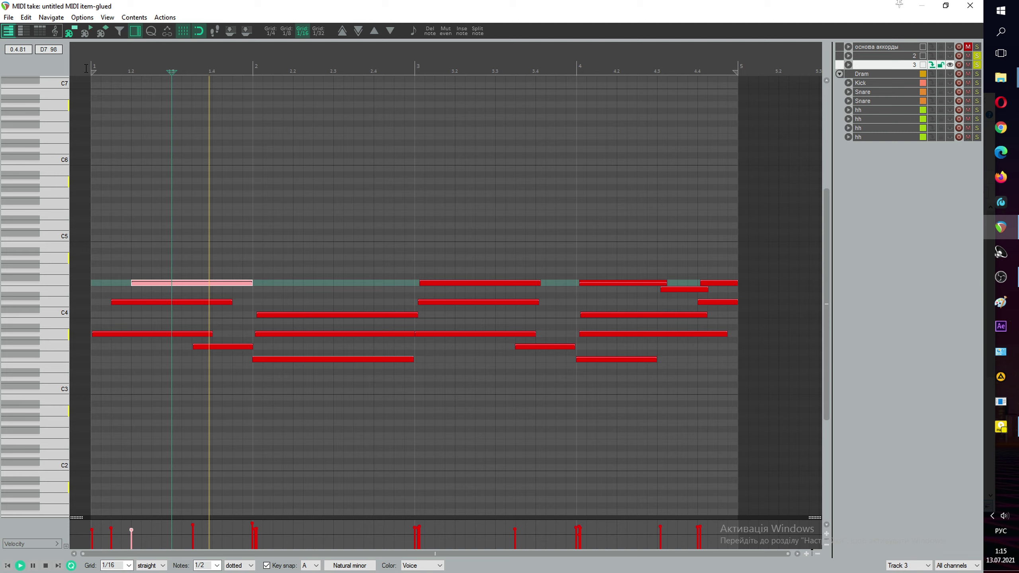
key(Home)
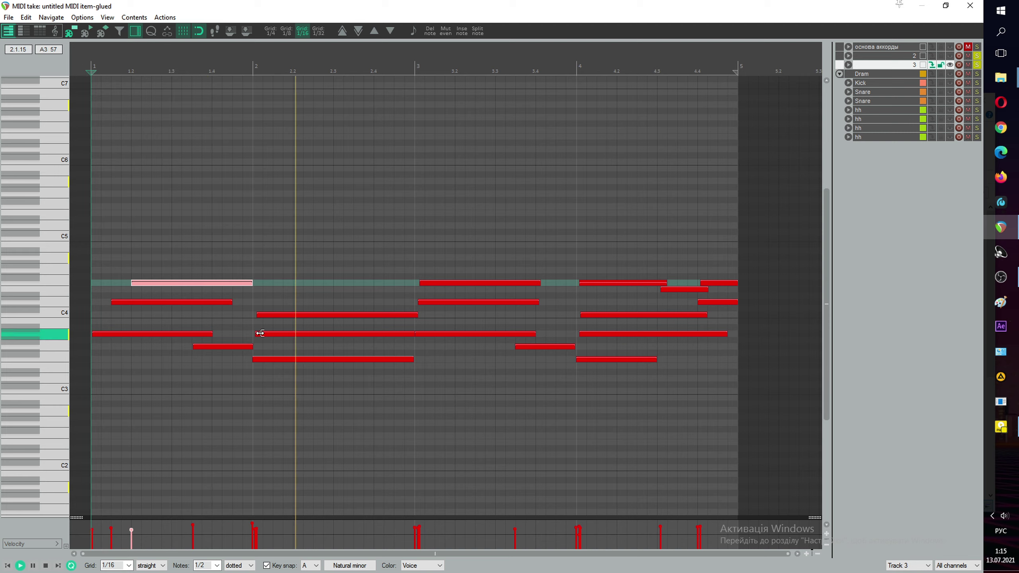
Step: Stagger the chord starts in bars 2 and 3 by trimming the middle notes to half a beat in and the top notes to beat 2
drag(257, 333, 297, 316)
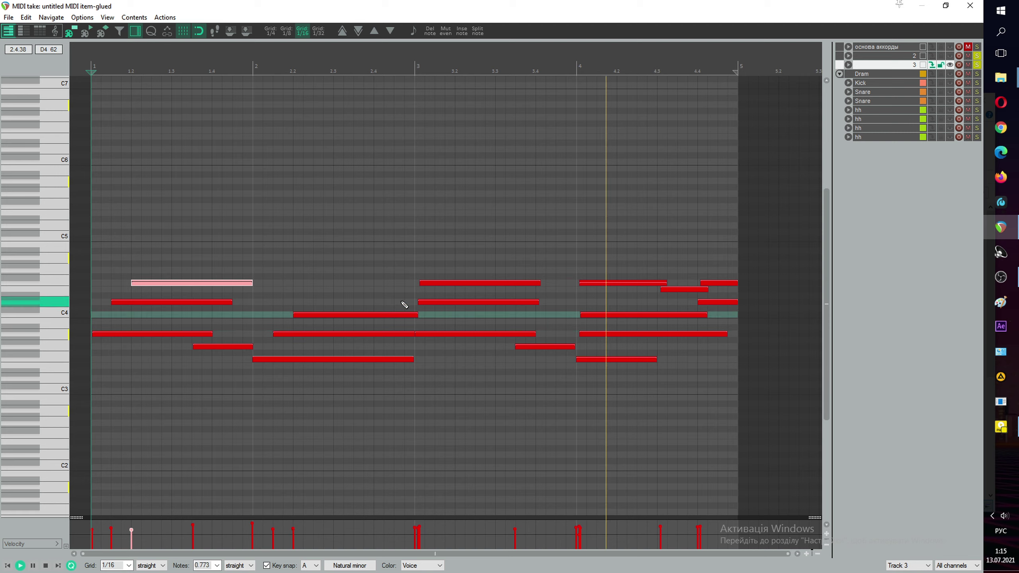
drag(422, 299, 440, 283)
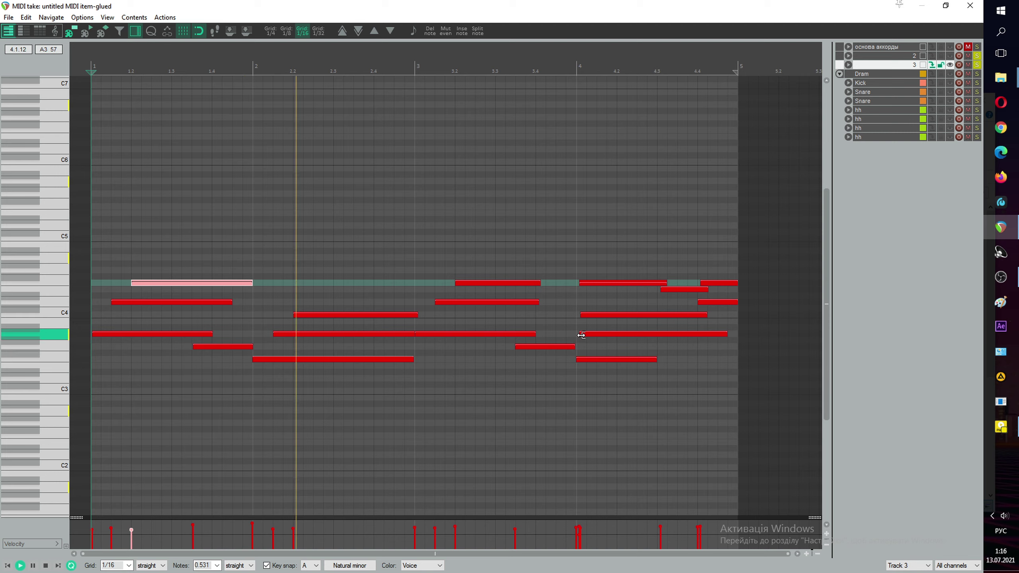
Step: Stagger bar 4's note starts with A3 half a beat in, C4 at beat 2 and E4 at beat 3, and trim the F4 and final short notes
drag(580, 334, 630, 316)
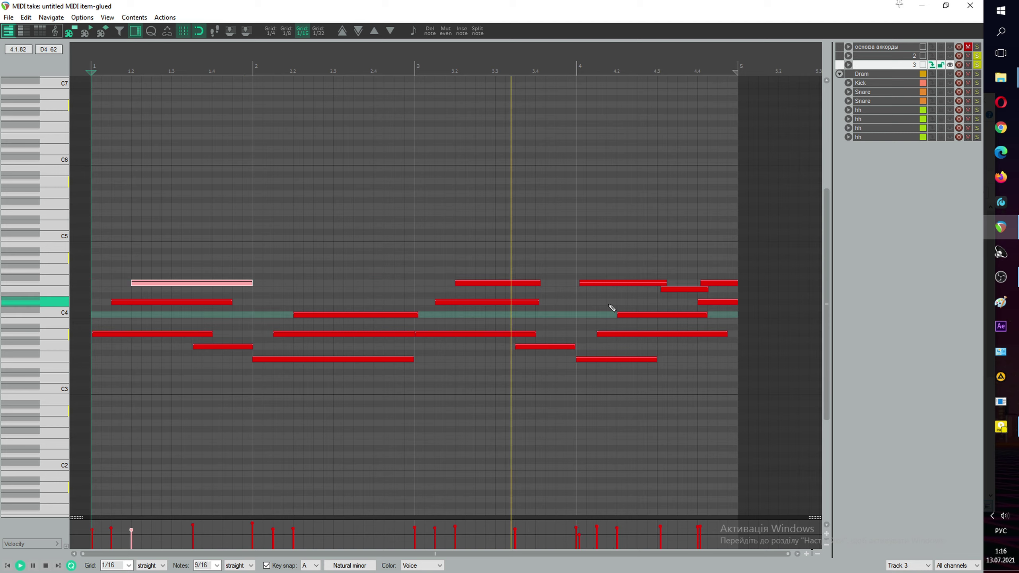
drag(580, 283, 585, 283)
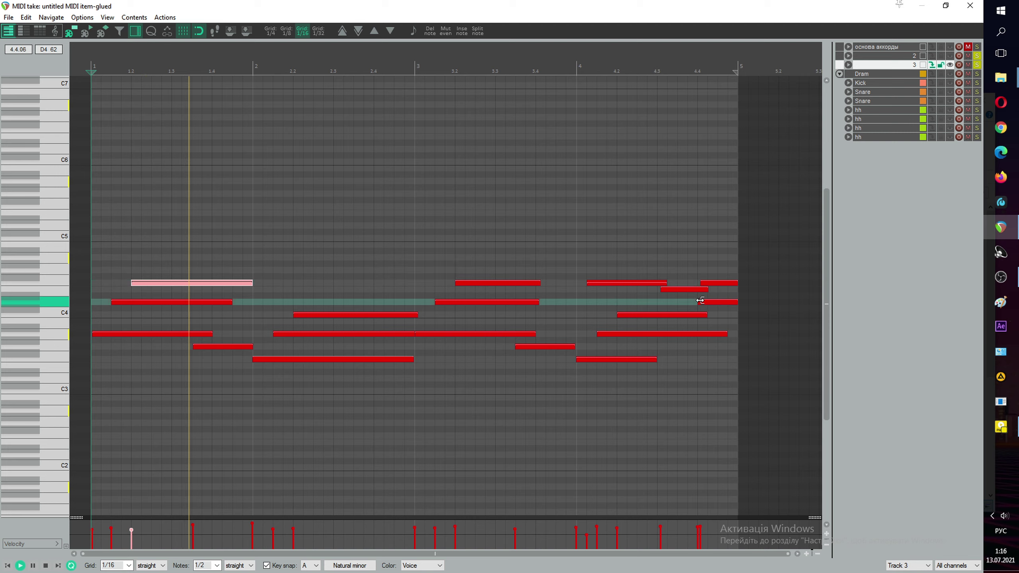
mouse_move(700, 300)
mouse_down()
mouse_move(712, 301)
mouse_move(707, 282)
mouse_up()
drag(724, 282, 728, 283)
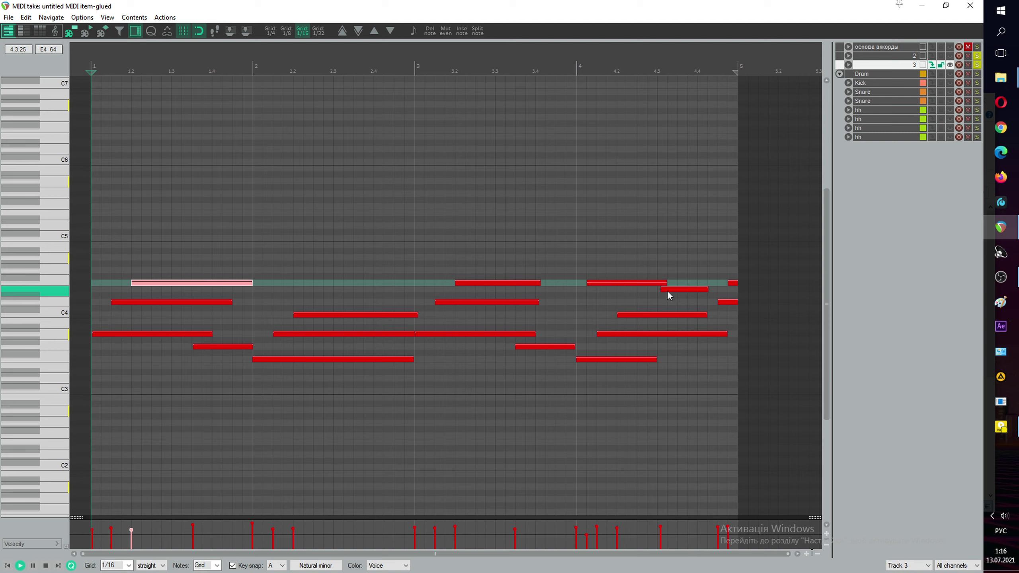
drag(663, 289, 661, 289)
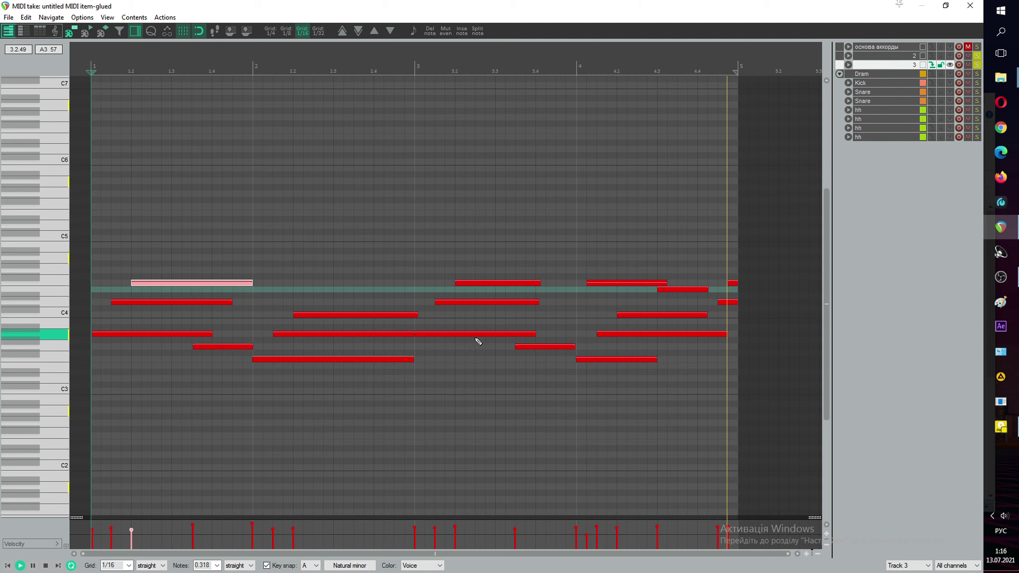
Step: Delete the short D4 and F4 notes at the end of bar 4 and extend A3, C4 and E4 to the bar's end
double_click(722, 303)
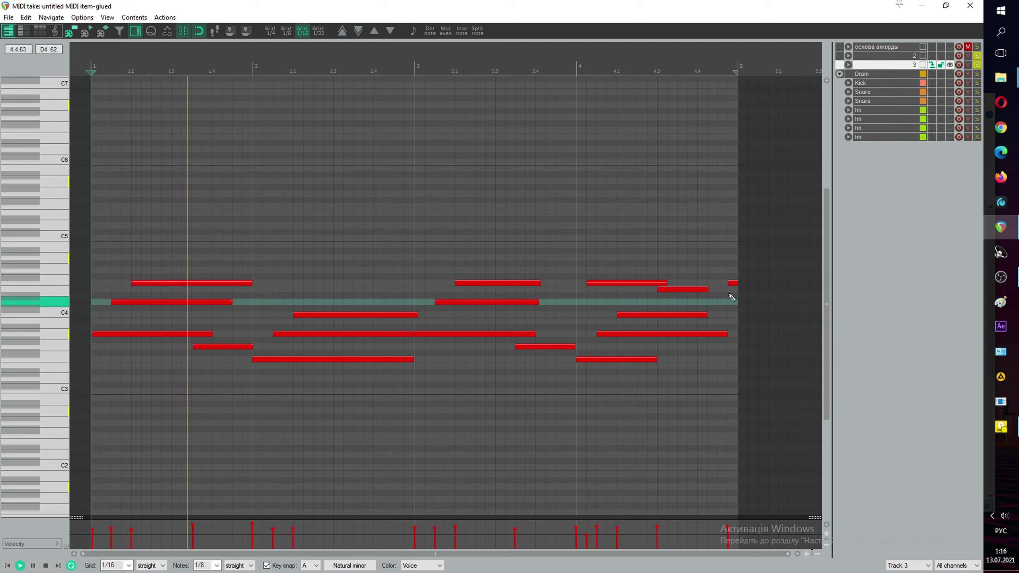
double_click(732, 282)
drag(734, 285, 710, 316)
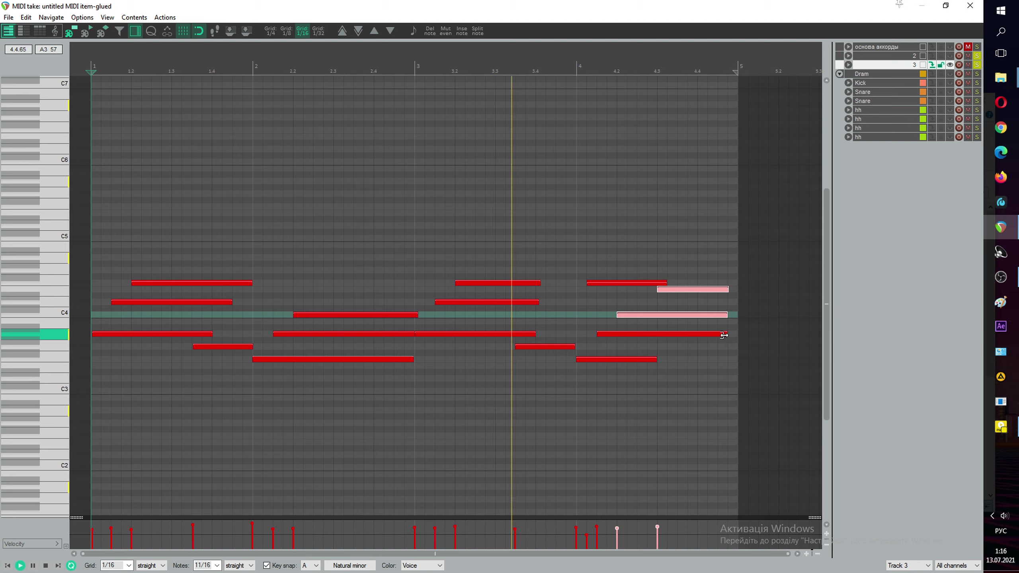
drag(725, 334, 736, 334)
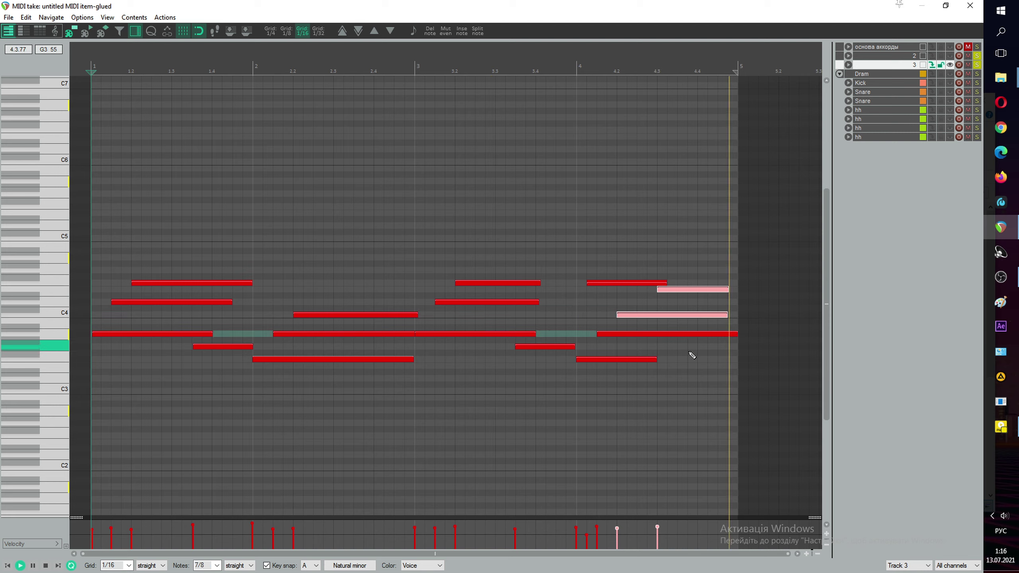
drag(728, 290, 737, 290)
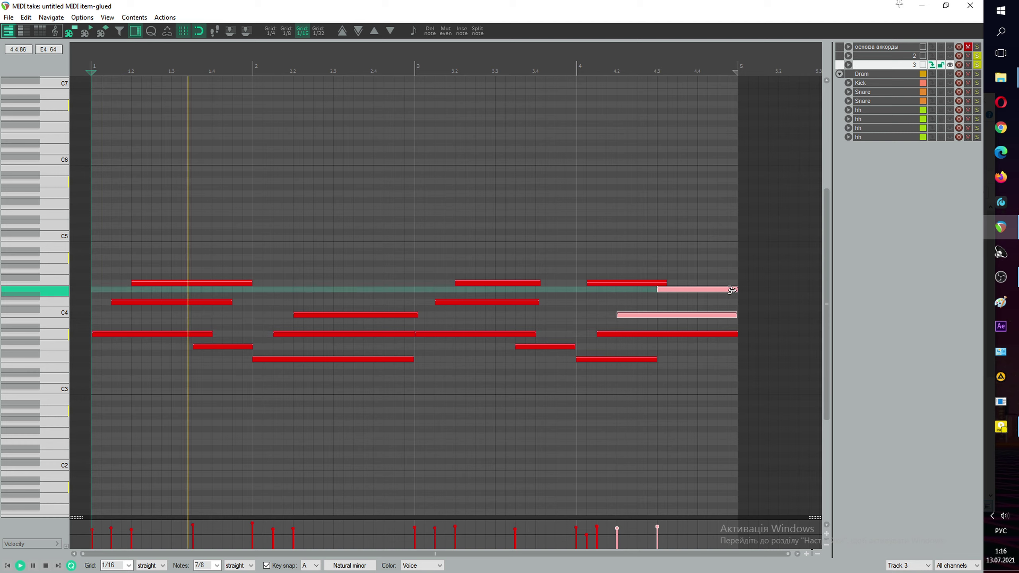
Step: Try a low E3 note in bar 3, delete it and close the MIDI editor
click(491, 366)
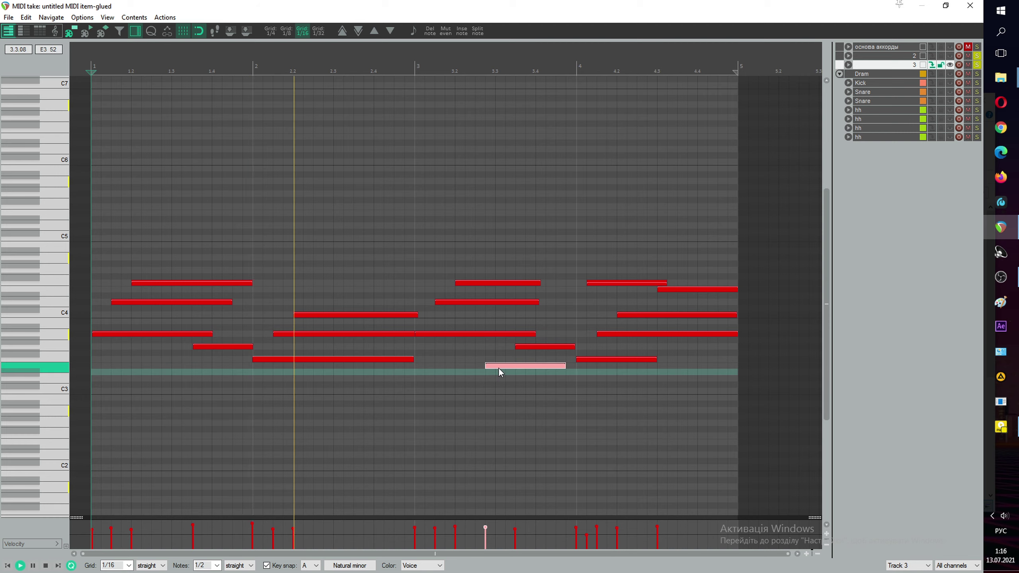
double_click(499, 367)
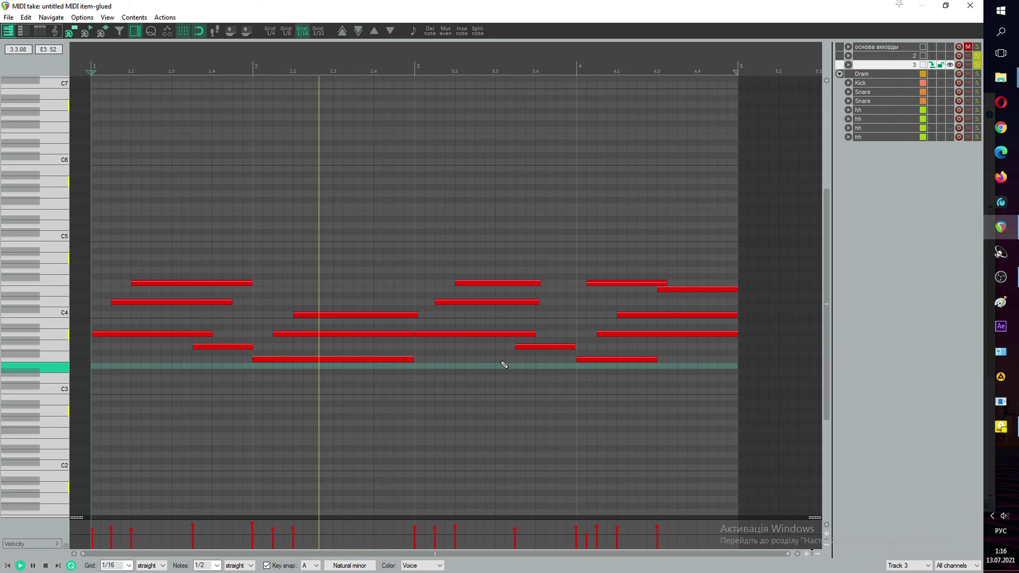
click(971, 6)
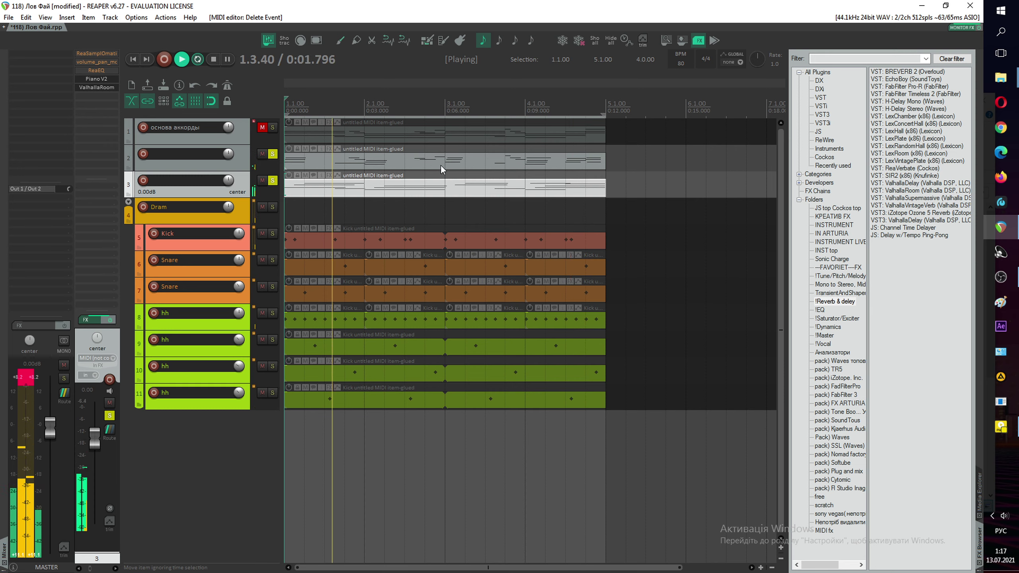
Step: Duplicate track 3 as a new track 4 and turn off solo on tracks 2 and 3, leaving only track 4 soloed
key(ctrl+d)
click(273, 181)
click(269, 162)
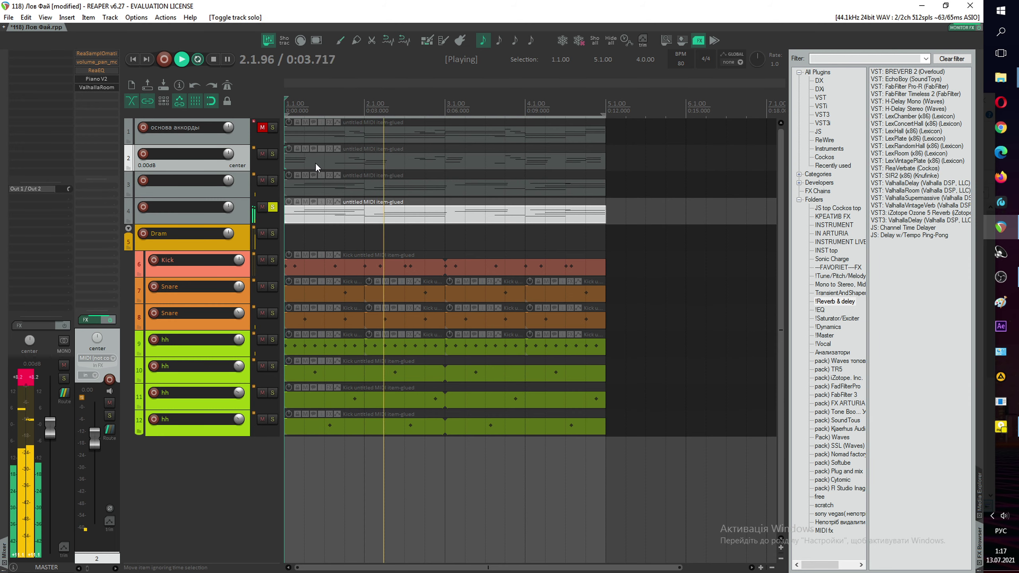
Step: Stop playback, remove the duplicated MIDI item from track 4 and select the MIDI item on the "основа аккорды" track
key(space)
click(334, 219)
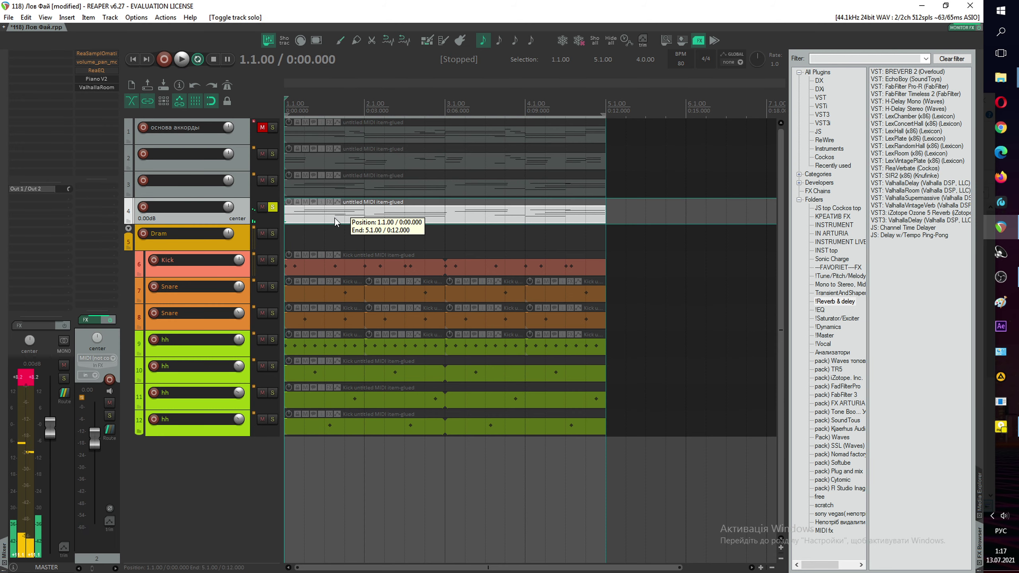
click(353, 135)
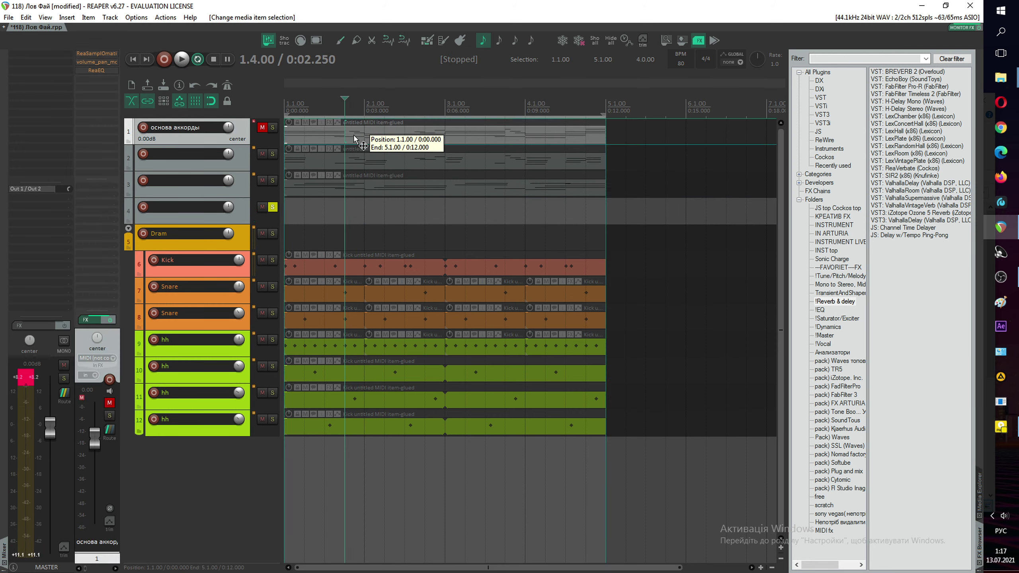
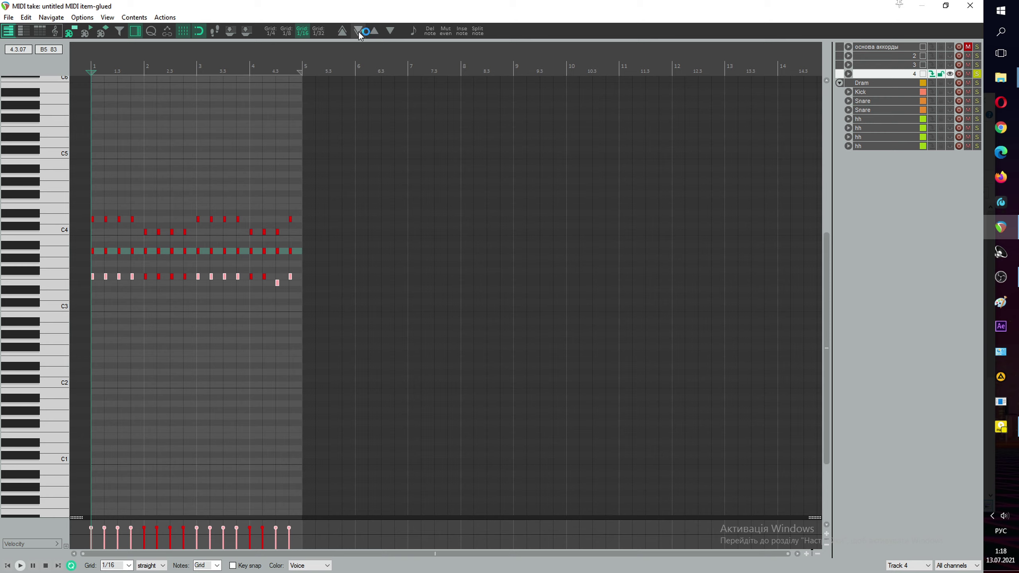
Step: Play track 4's short chords, select all their notes and lower their velocity together
key(space)
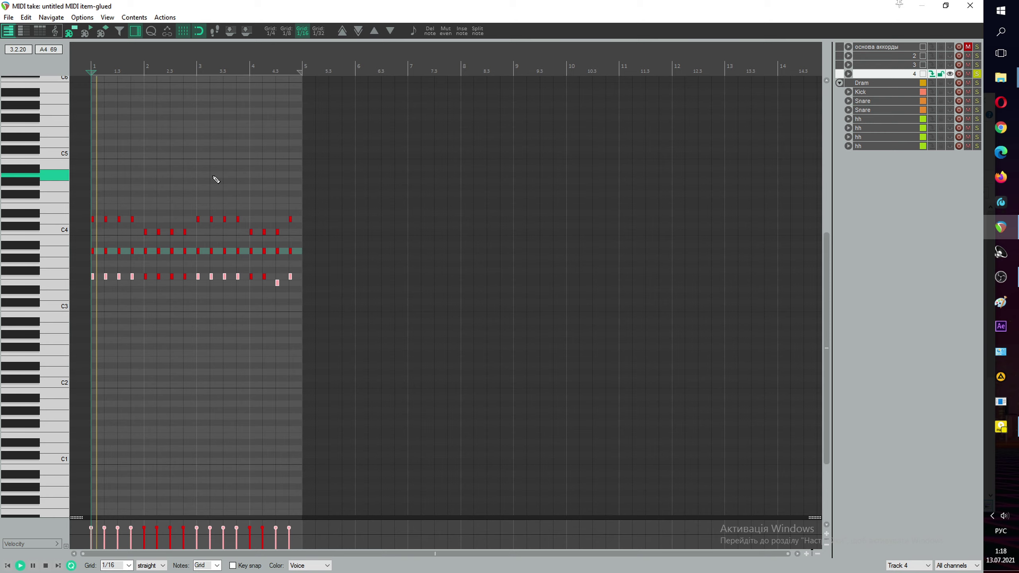
drag(395, 183, 83, 308)
scroll(142, 280, up, 3)
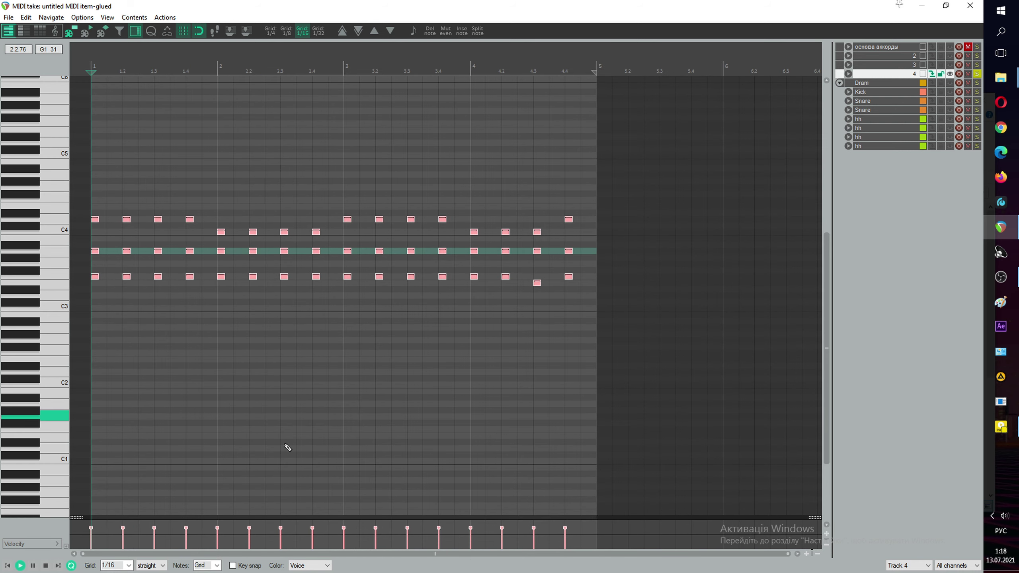
drag(281, 528, 282, 535)
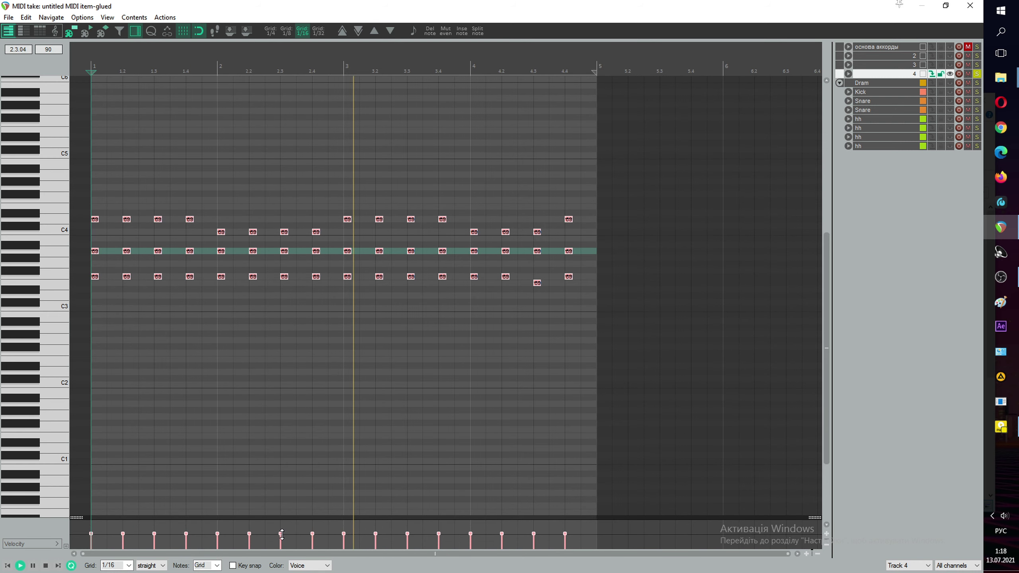
Step: Transpose all of track 4's chord notes up two octaves, close the MIDI editor and stop playback
drag(691, 190, 76, 380)
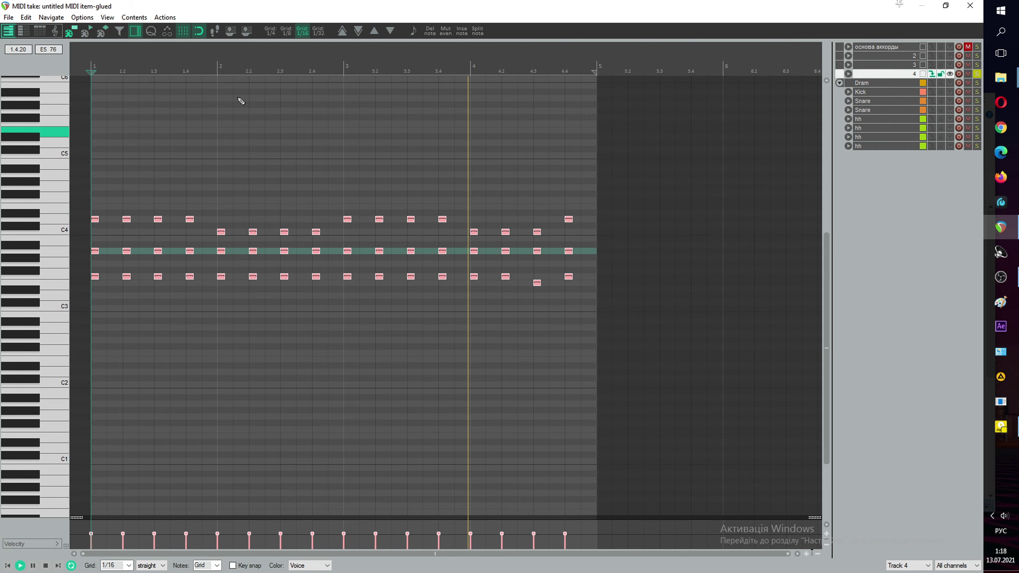
click(342, 31)
click(342, 32)
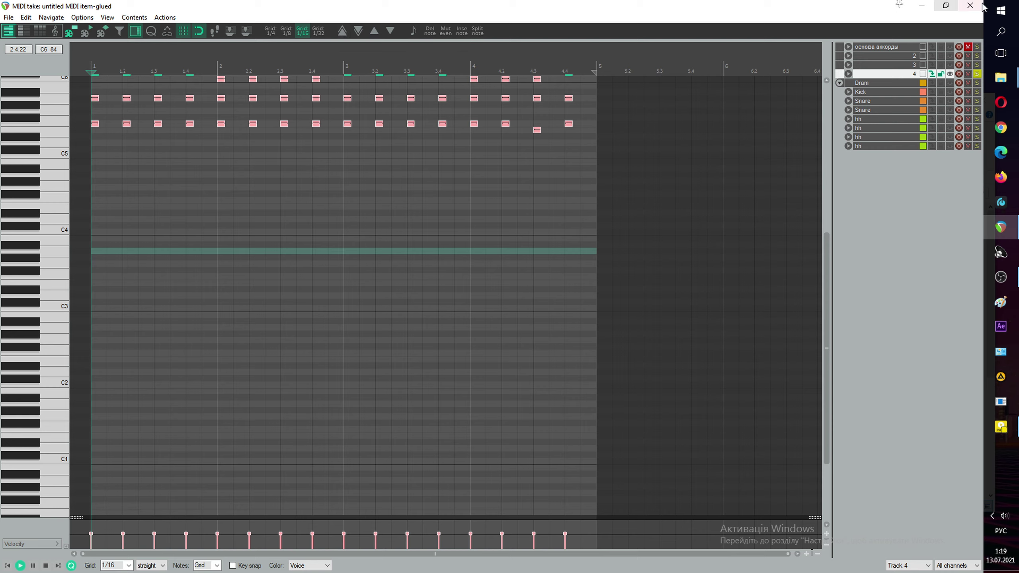
click(970, 6)
key(space)
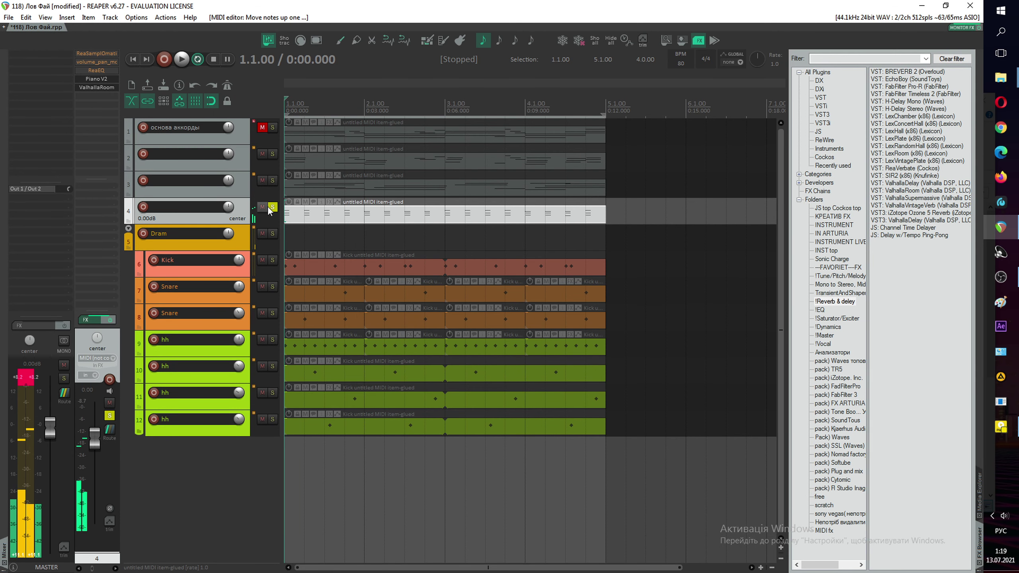
Step: Mute tracks 2 and 3 and turn off solo on track 4
click(257, 177)
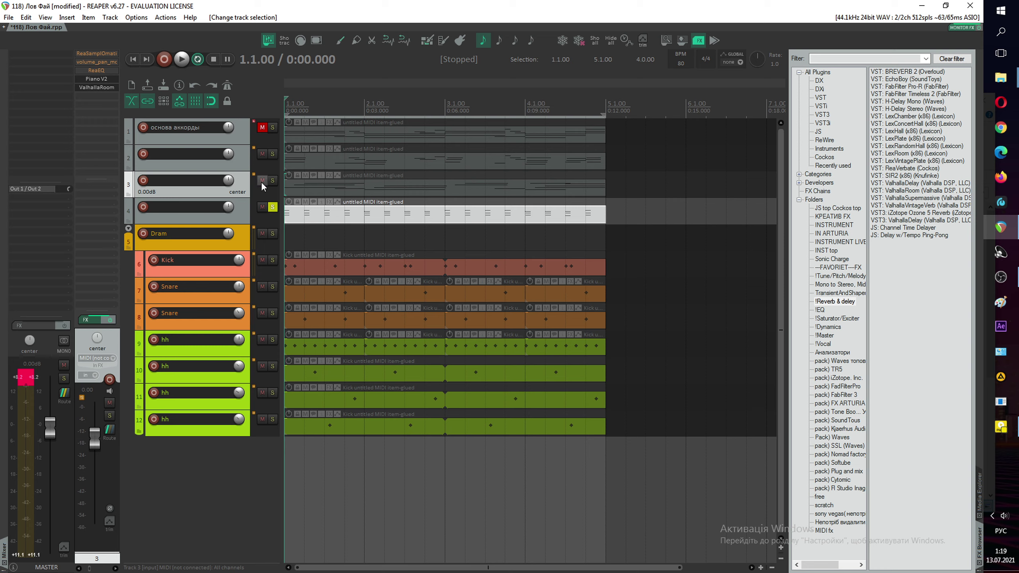
click(261, 149)
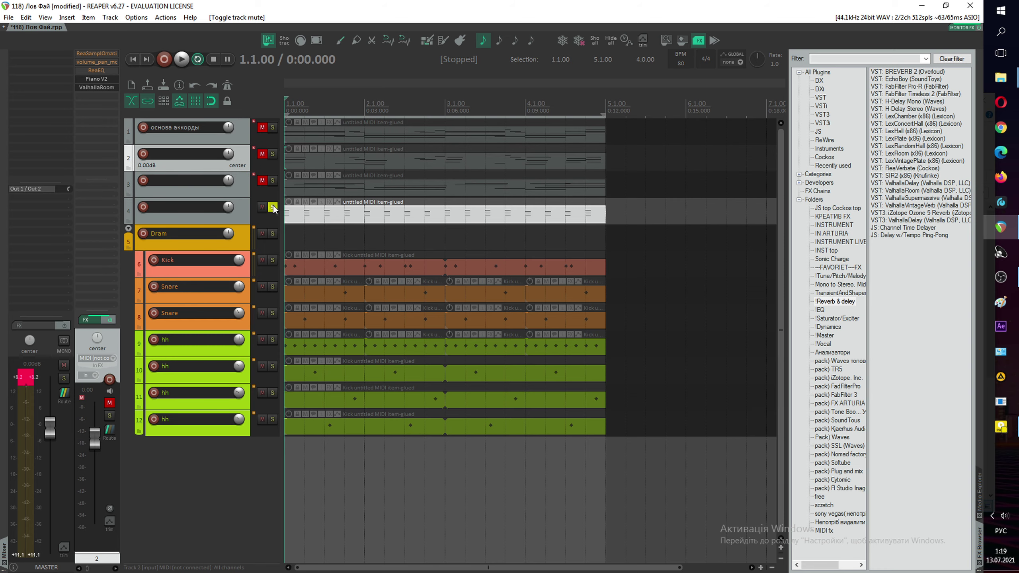
click(273, 207)
Step: Select track 4, play the beat with the drums and save the project
click(252, 217)
key(space)
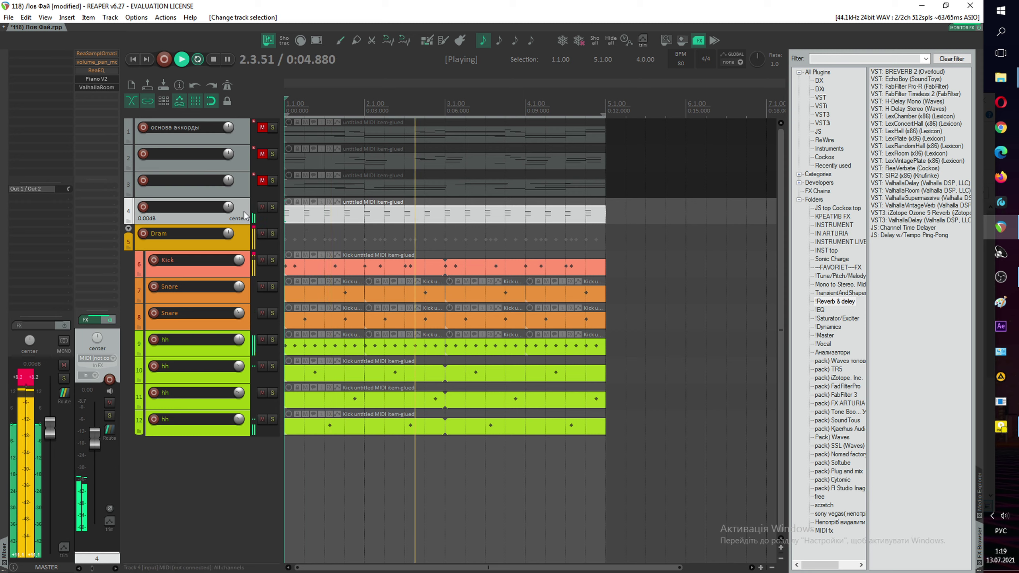
click(163, 86)
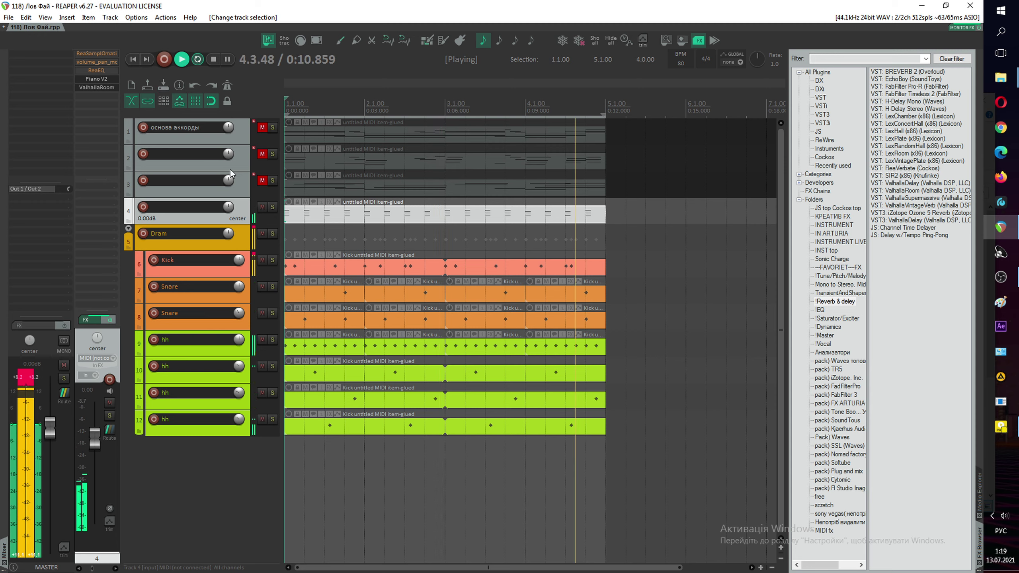
Step: Unmute tracks 2 and 3 and lower track 4's volume to -3.14 dB
click(262, 181)
click(250, 190)
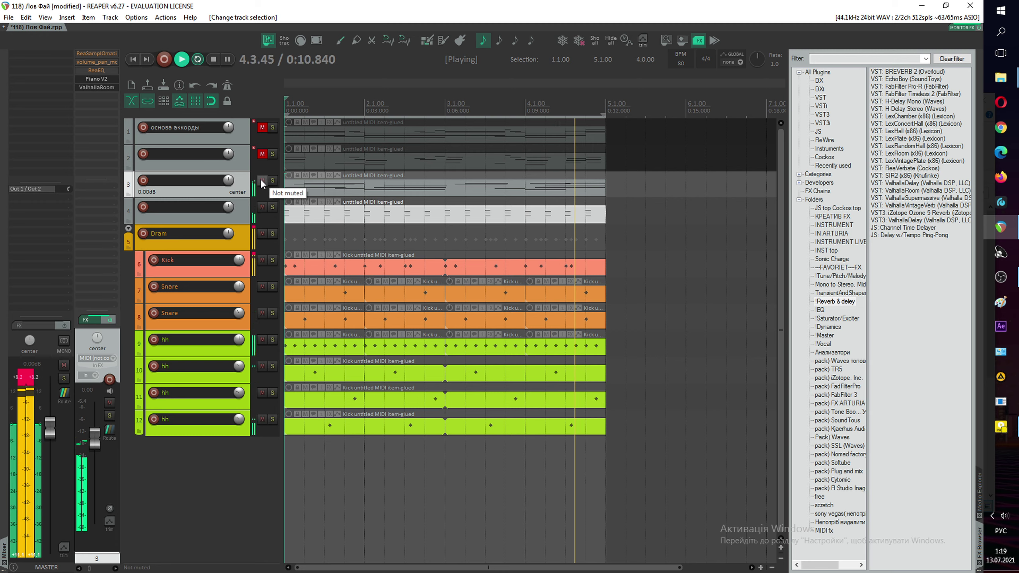
click(262, 153)
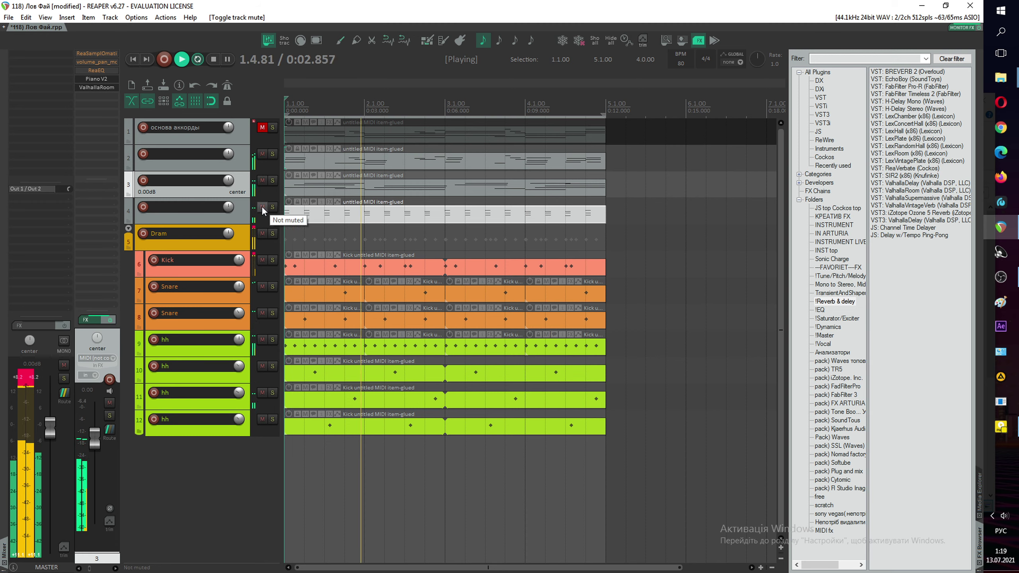
click(247, 215)
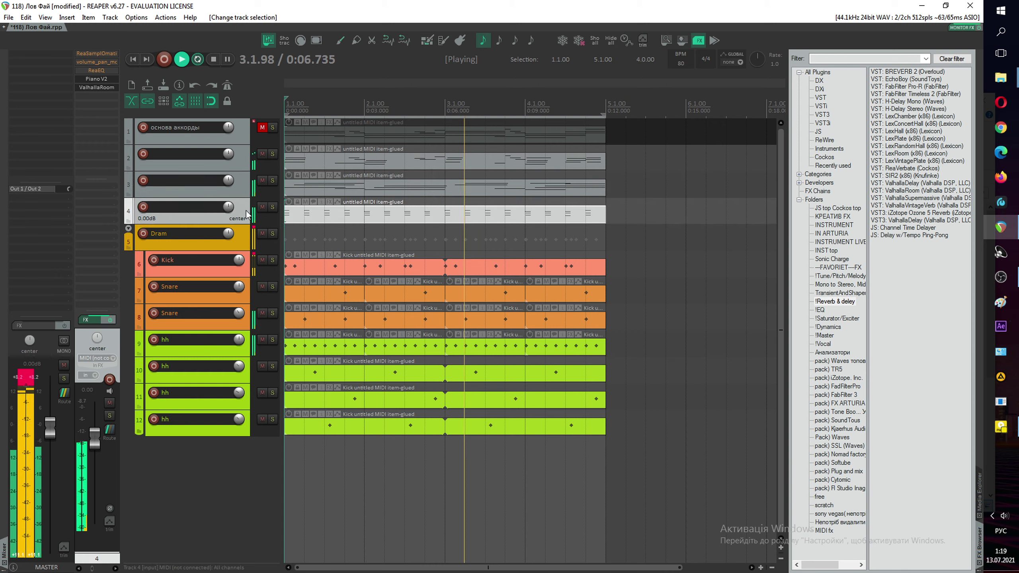
drag(100, 440, 100, 452)
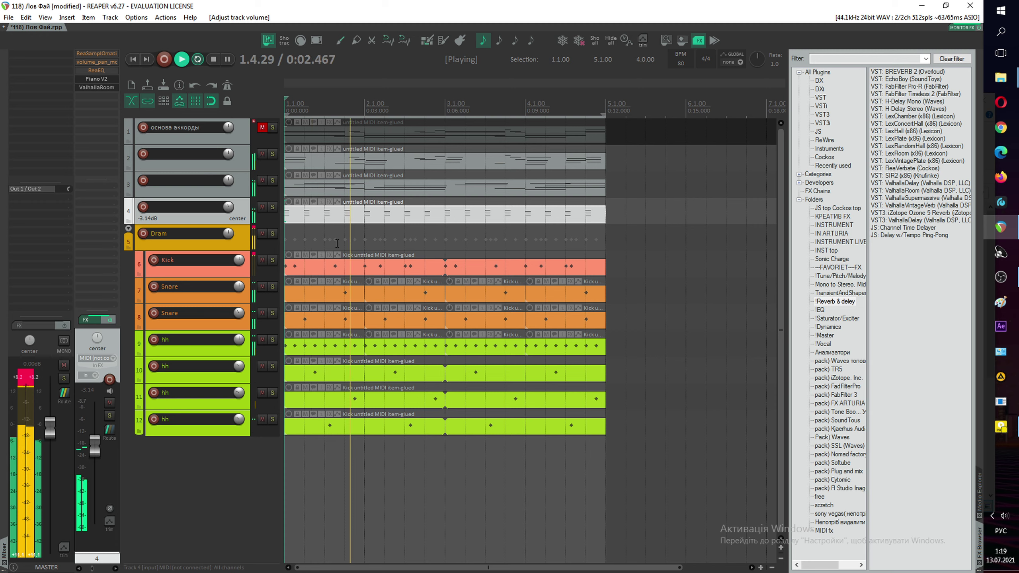
Step: Mute track 4, open its MIDI item and delete the chords on beats 1 and 2 of bars 3 and 4
click(262, 207)
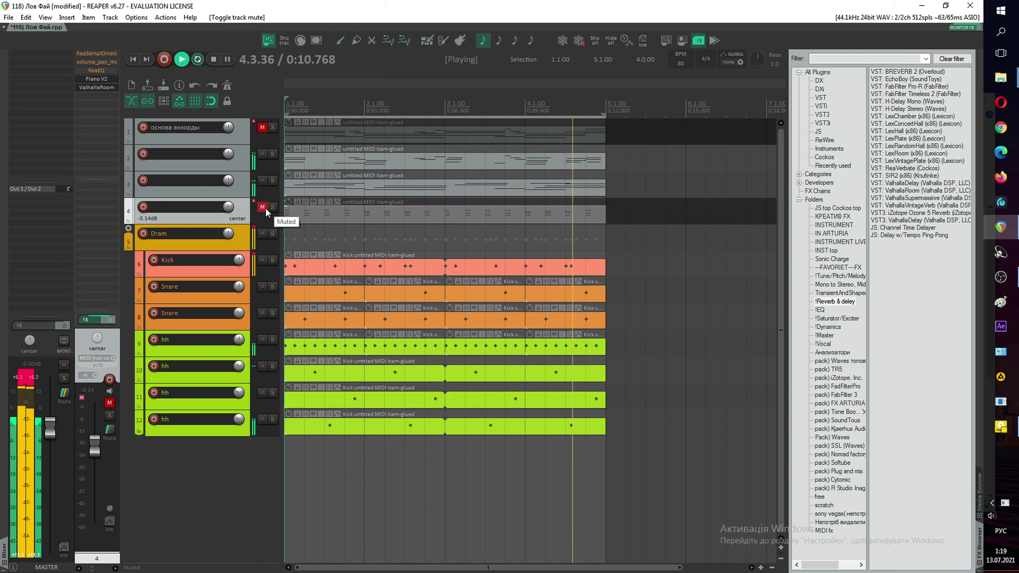
double_click(320, 213)
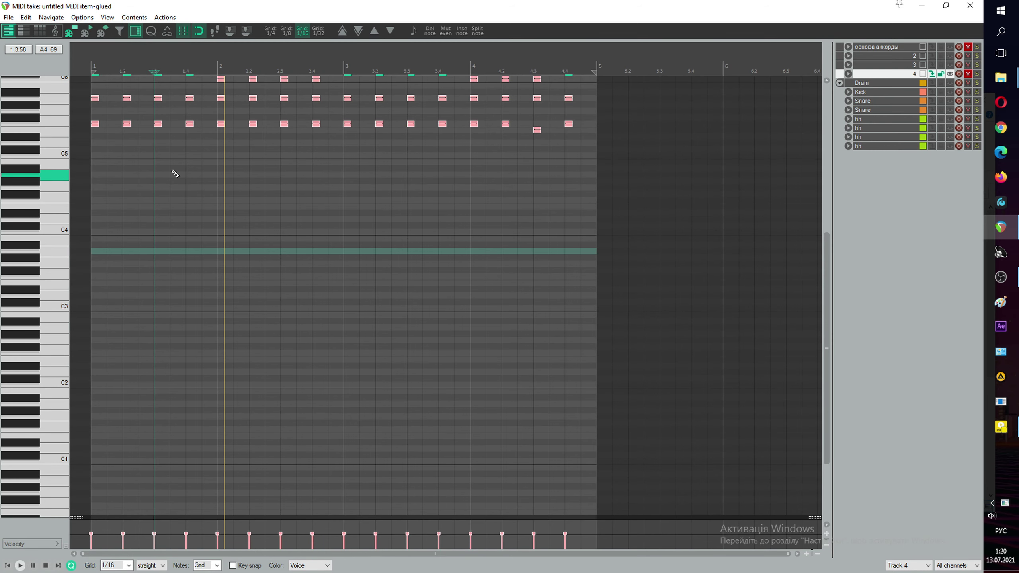
key(space)
drag(174, 174, 229, 304)
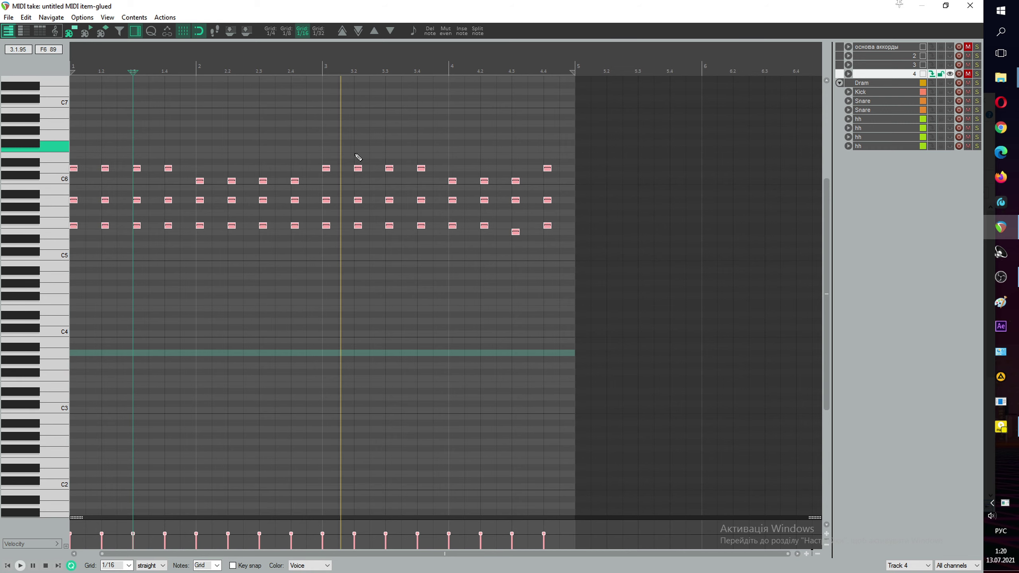
drag(363, 162, 329, 261)
key(Delete)
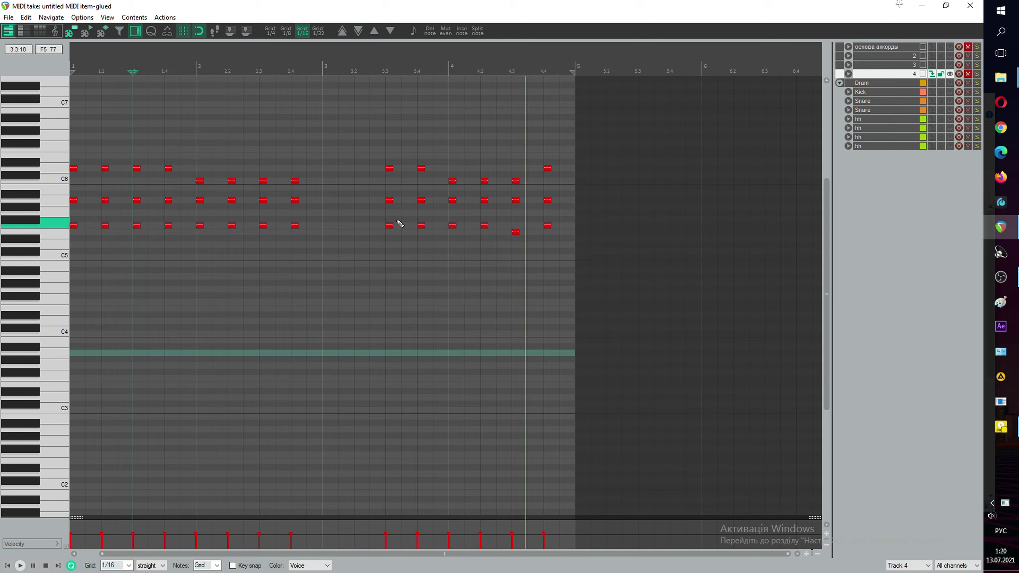
drag(489, 159, 450, 264)
key(Delete)
Step: Delete all of track 4's chords in bars 1 and 2 except those on beat 3
drag(122, 150, 75, 254)
key(Delete)
drag(159, 147, 247, 255)
key(Delete)
drag(287, 159, 314, 243)
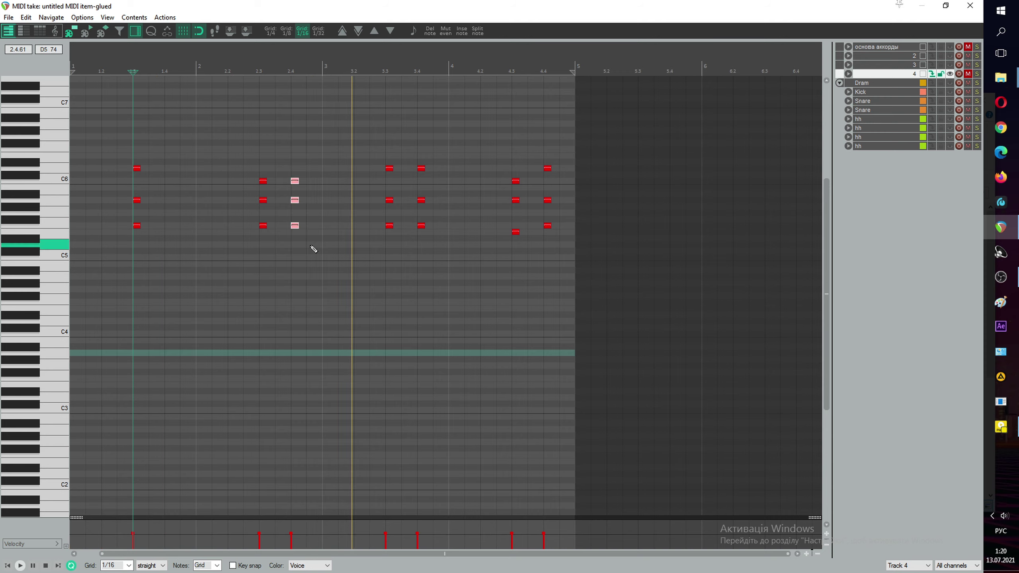
key(Delete)
Step: Delete the chords on beat 4 of bars 3 and 4, close the MIDI editor and unmute track 4
drag(420, 148, 432, 251)
key(Delete)
drag(537, 157, 556, 242)
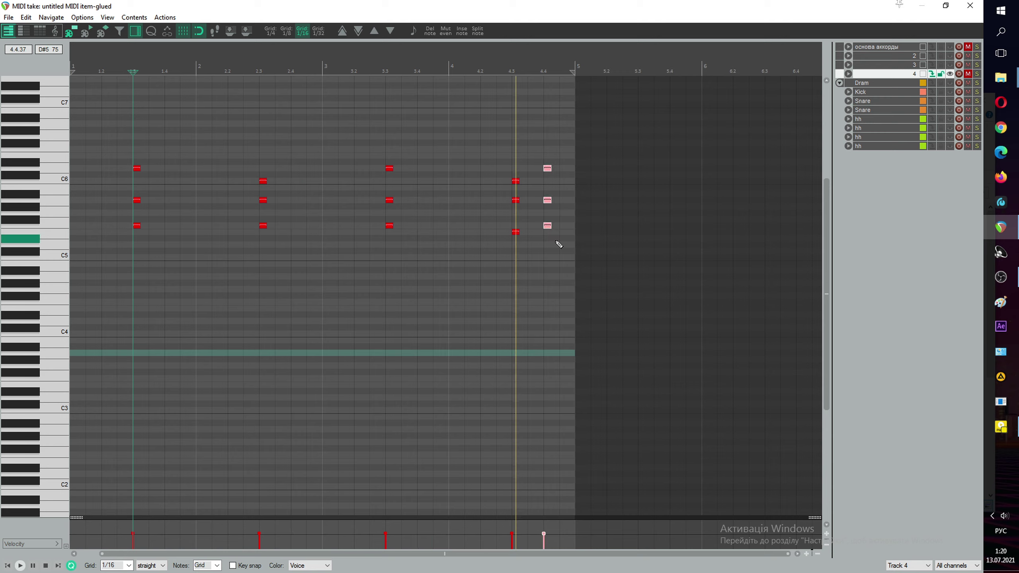
key(Delete)
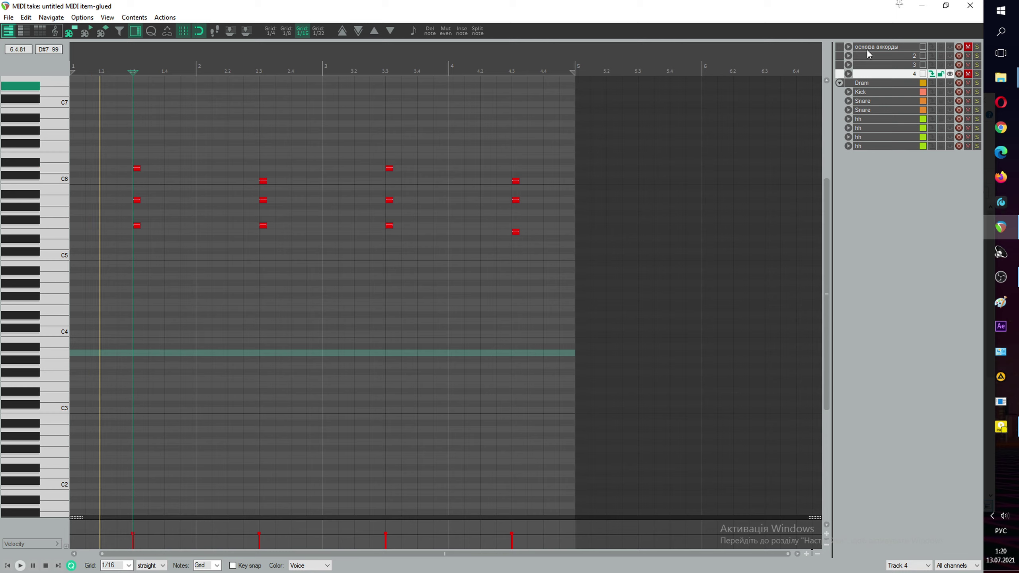
click(970, 6)
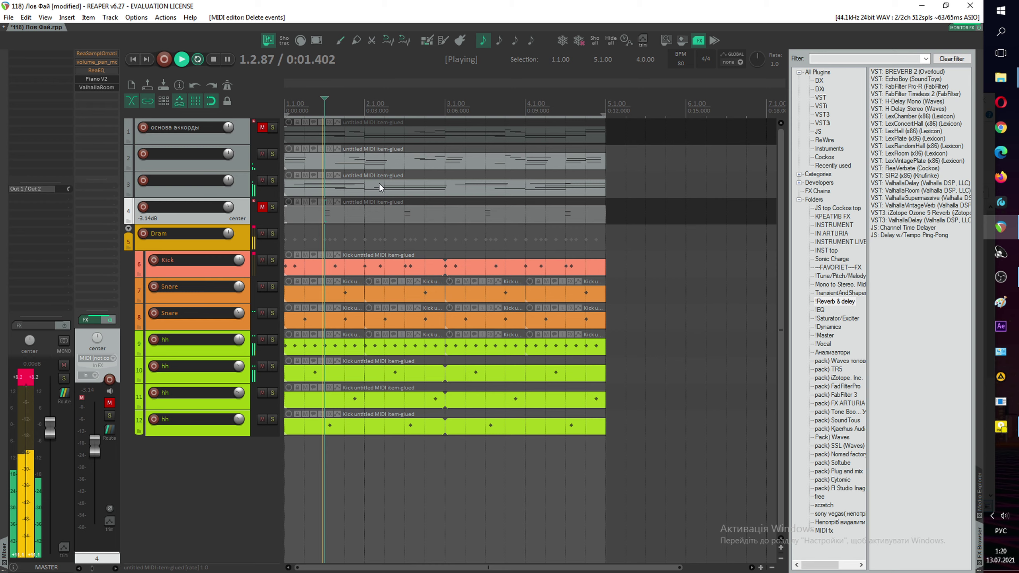
click(263, 207)
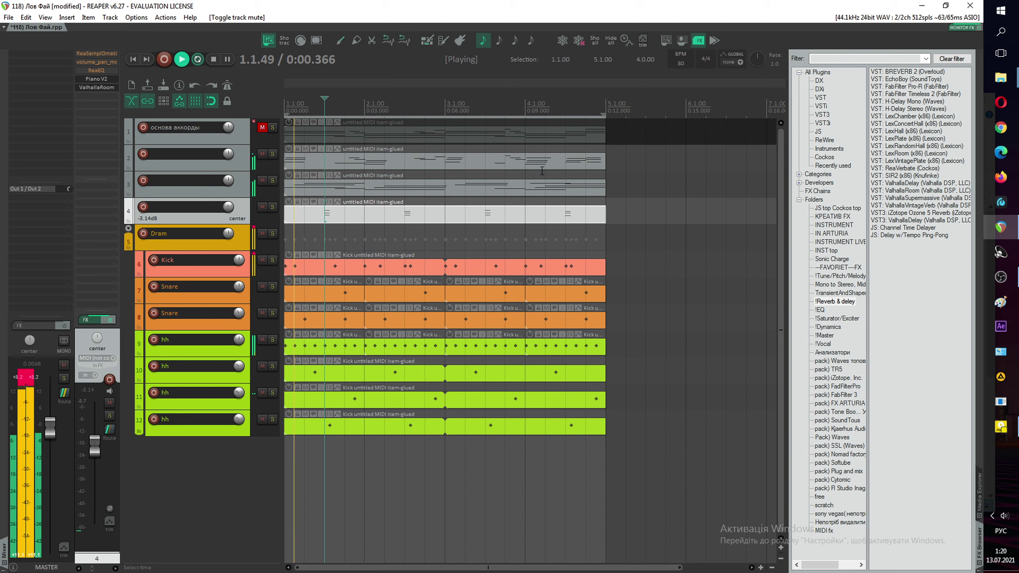
Step: Mute the three chord notes on beat 3 of bar 4 in track 2's MIDI item and close the editor
double_click(569, 188)
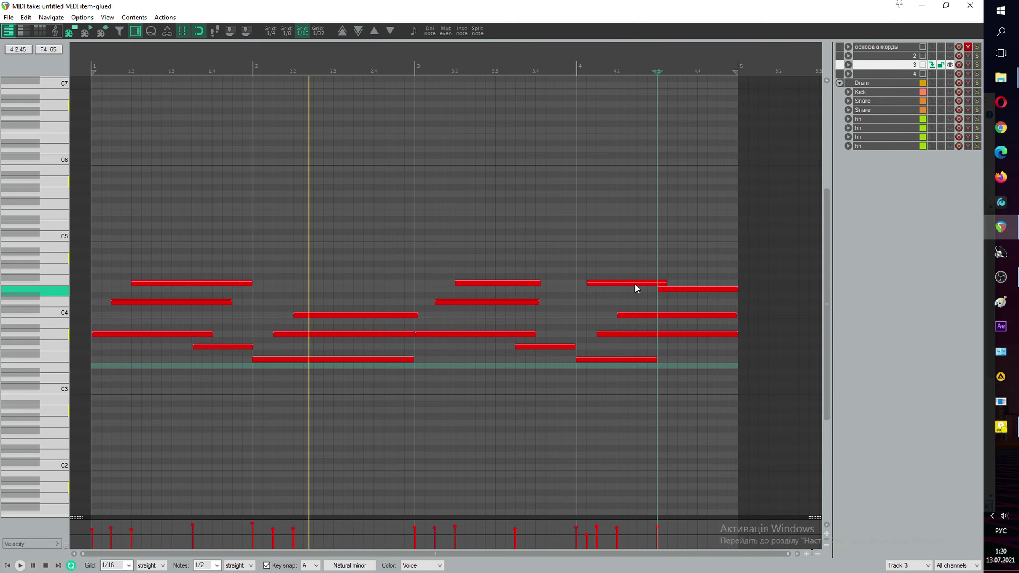
key(Escape)
double_click(580, 163)
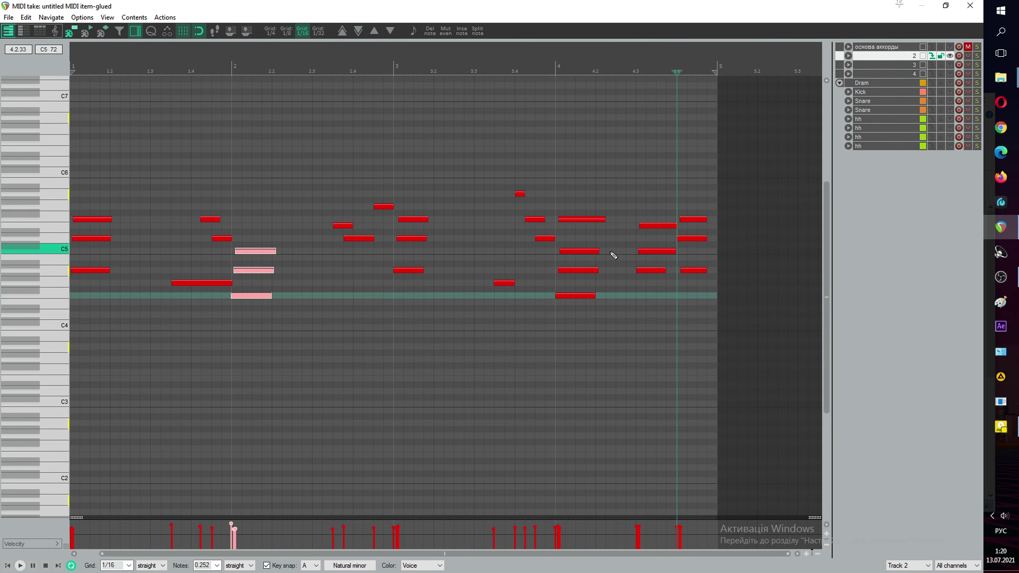
drag(656, 200, 653, 294)
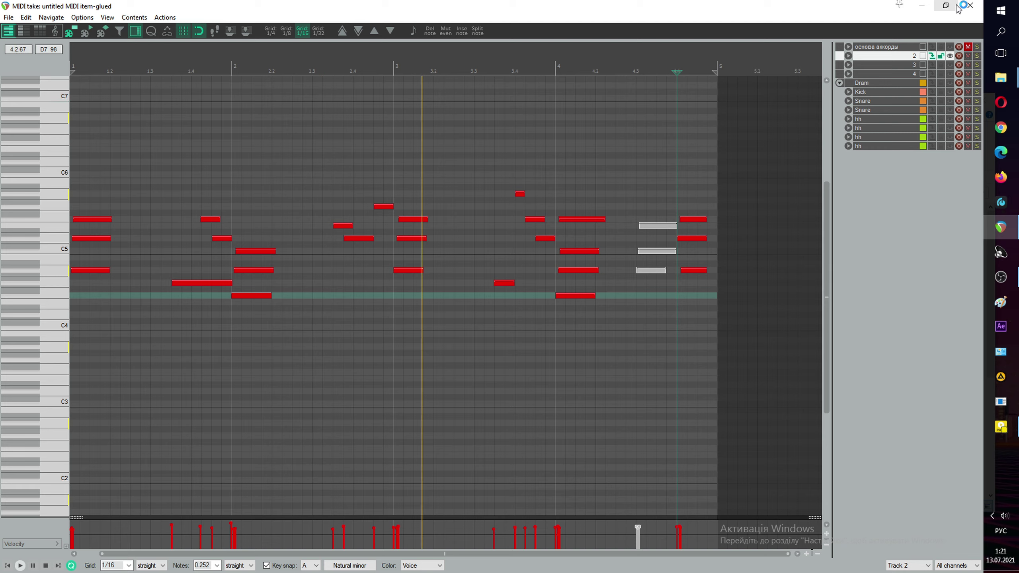
click(968, 7)
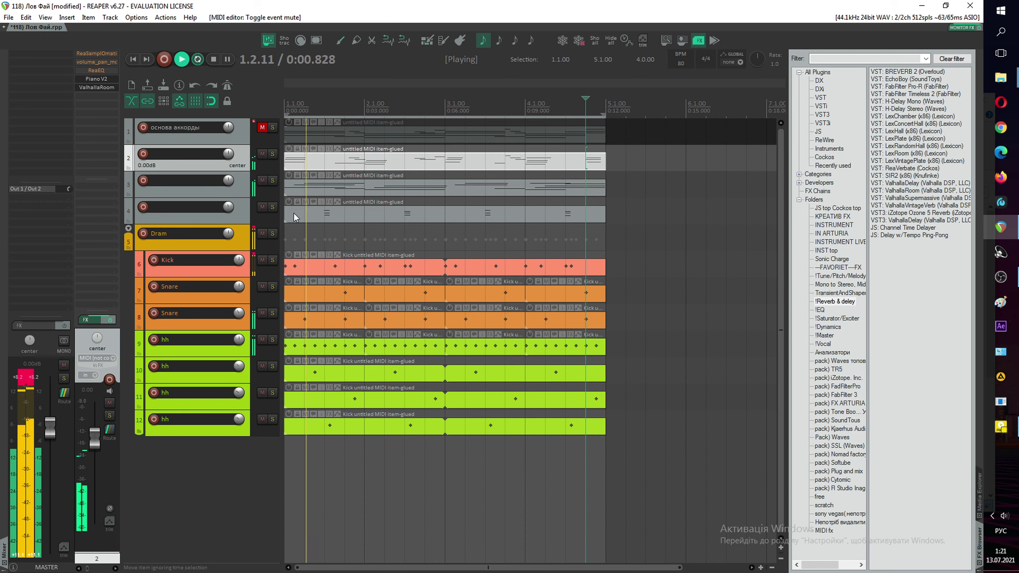
Step: Add a new track below track 4, name it "БАС" and stop playback
click(247, 212)
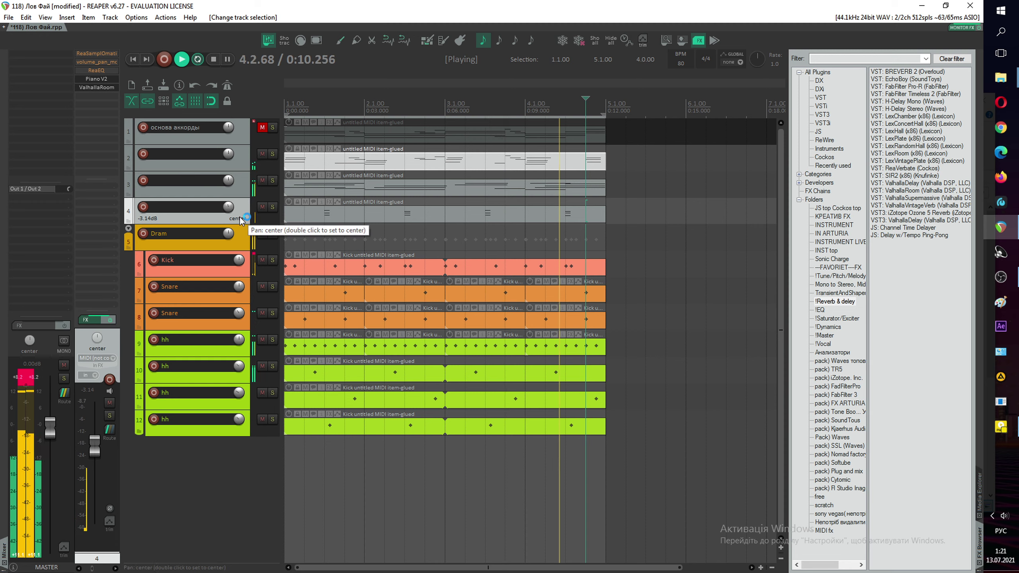
key(ctrl+t)
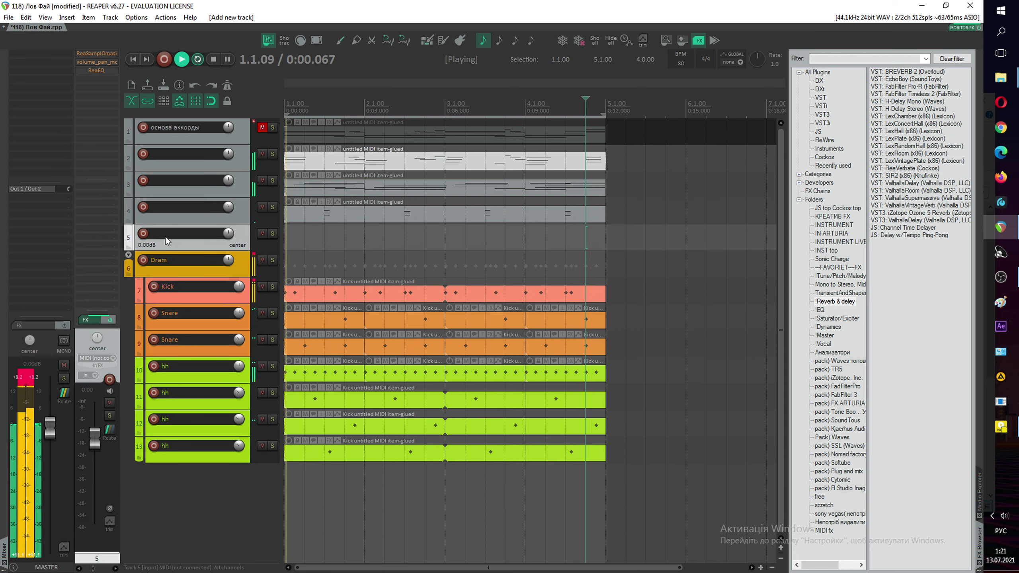
double_click(166, 236)
text(БАС)
key(Return)
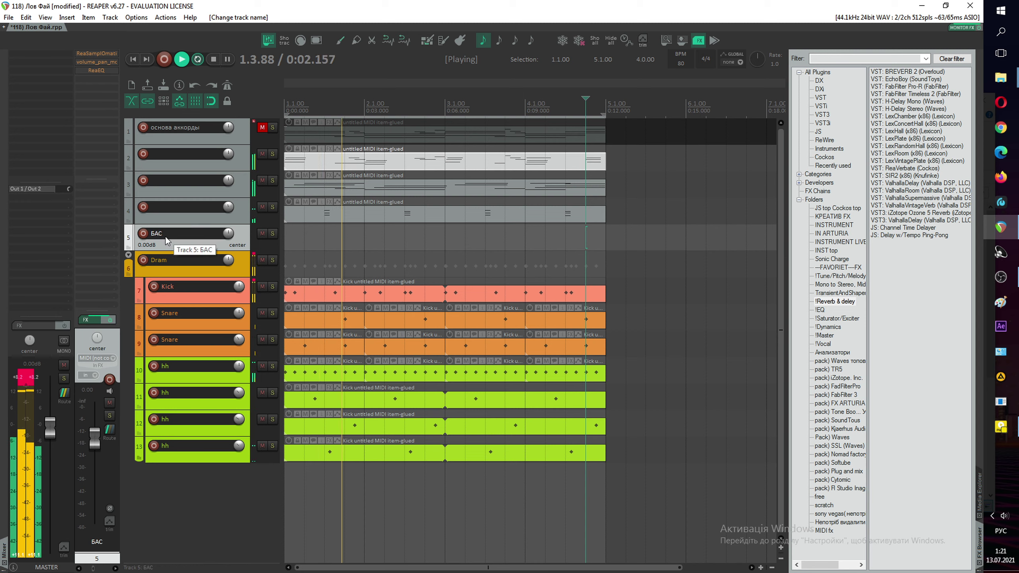
key(space)
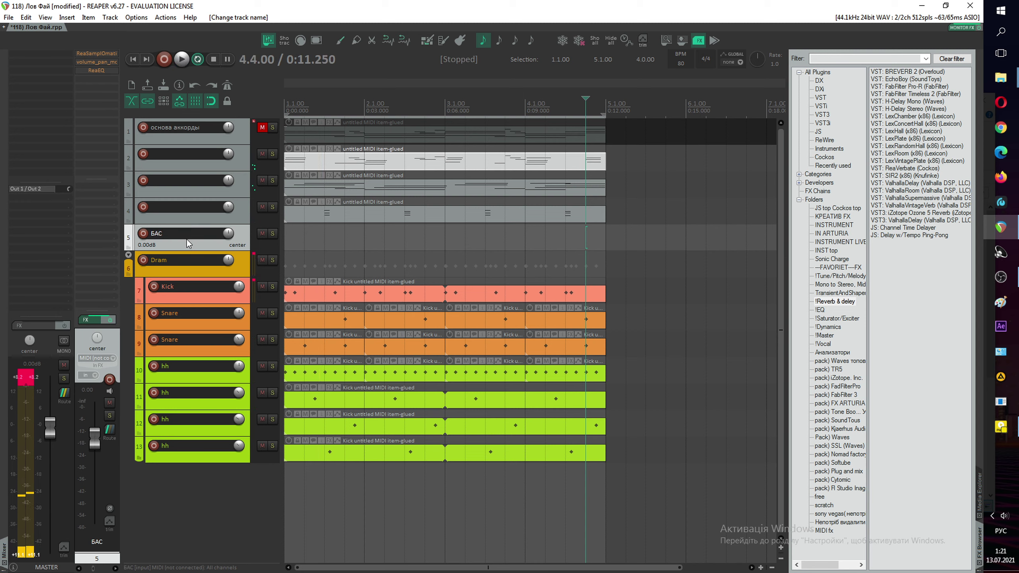
Step: Find SubBoomBass in the INSTRUMENT plugin folder, save the project and add the plugin to the БАС track
click(714, 40)
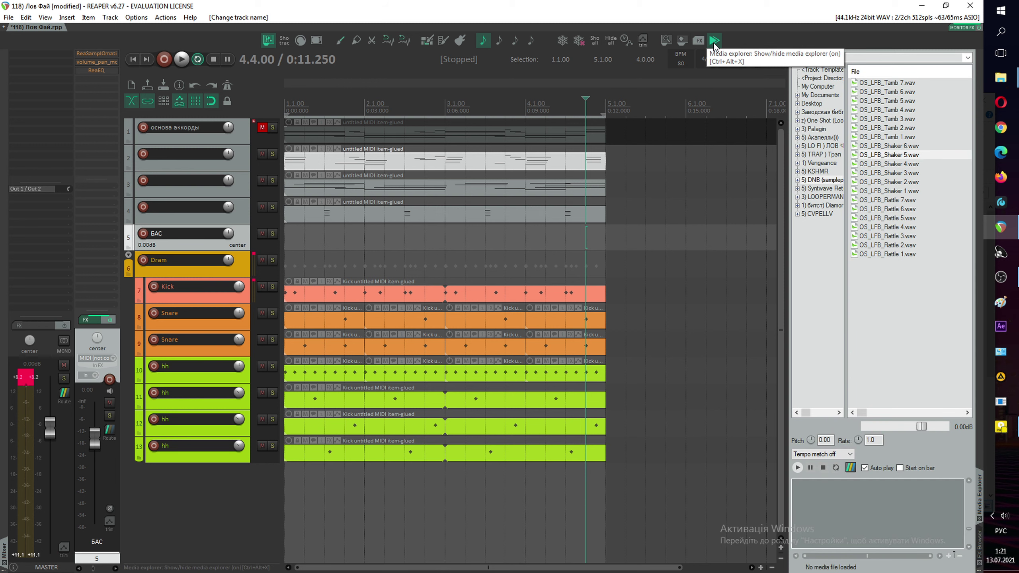
click(698, 40)
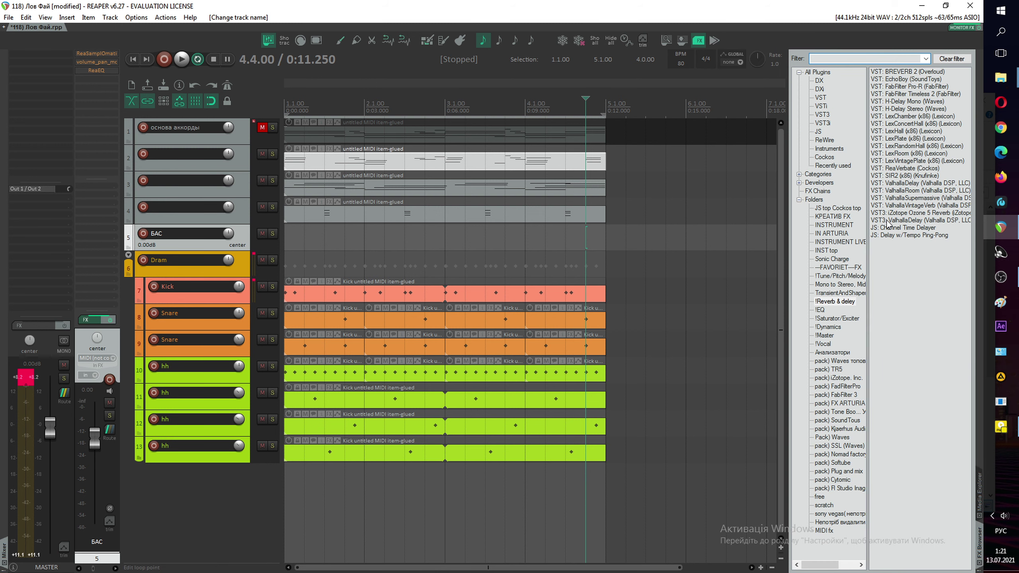
click(843, 233)
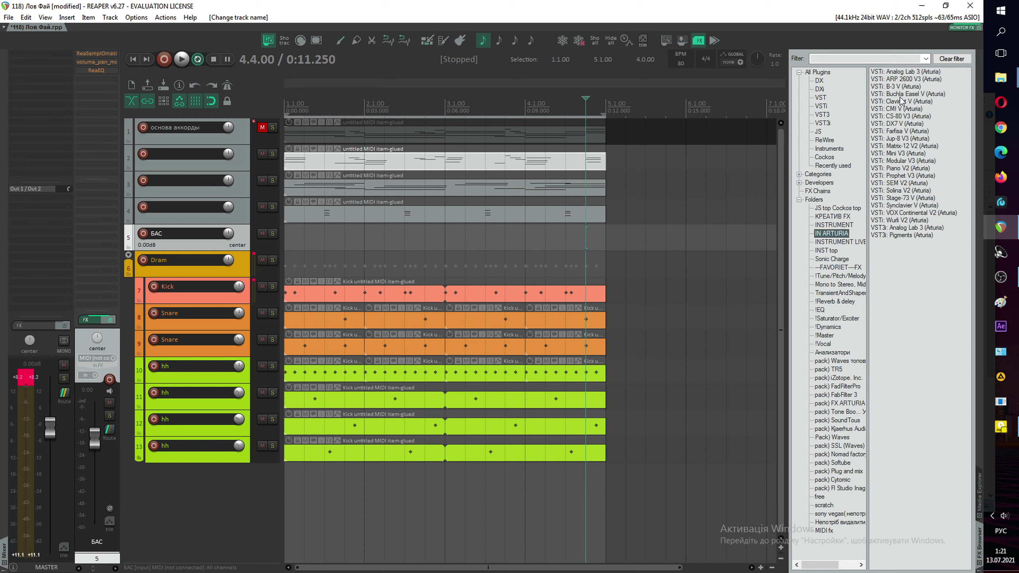
click(844, 225)
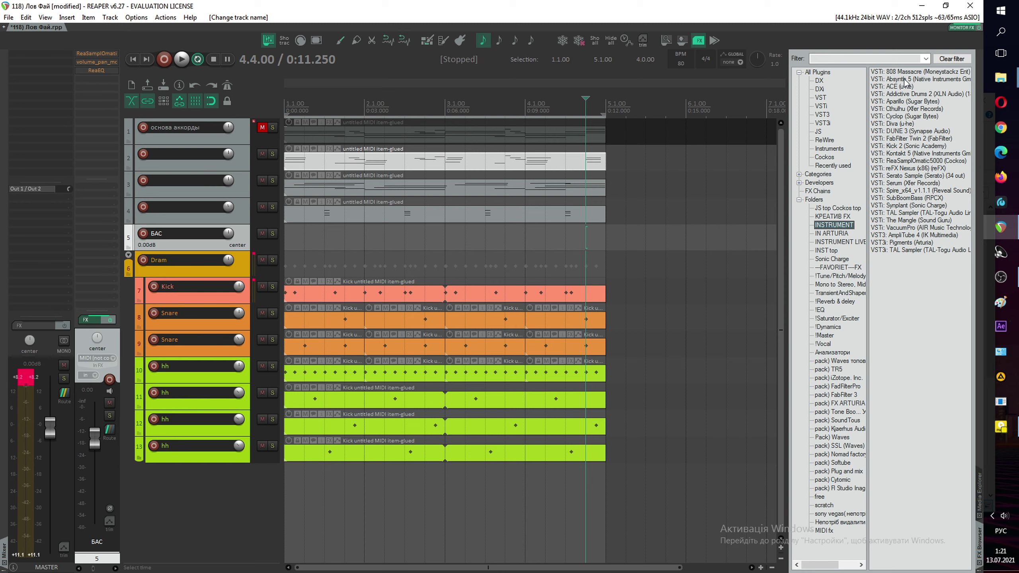
click(901, 111)
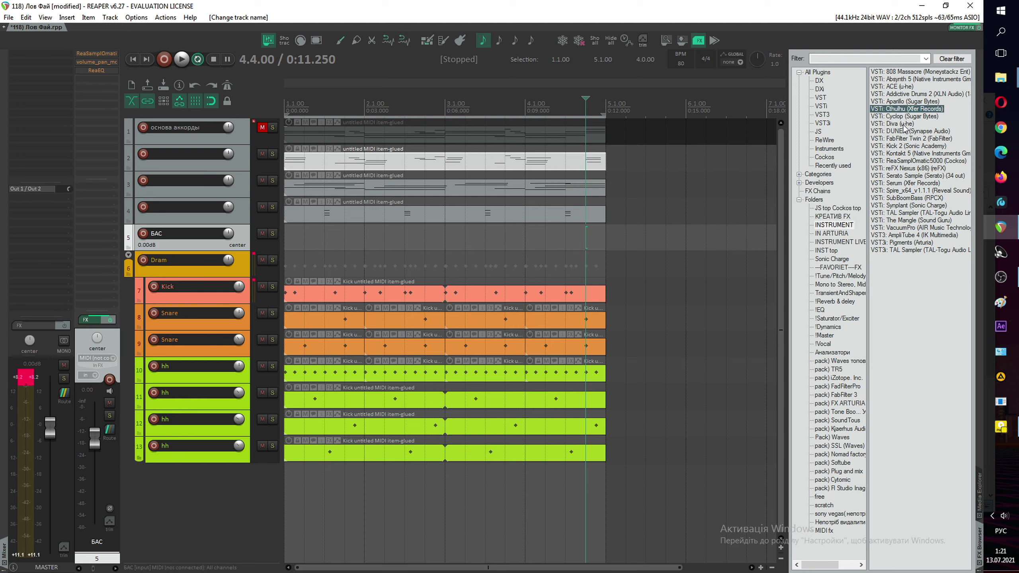
click(905, 132)
click(904, 162)
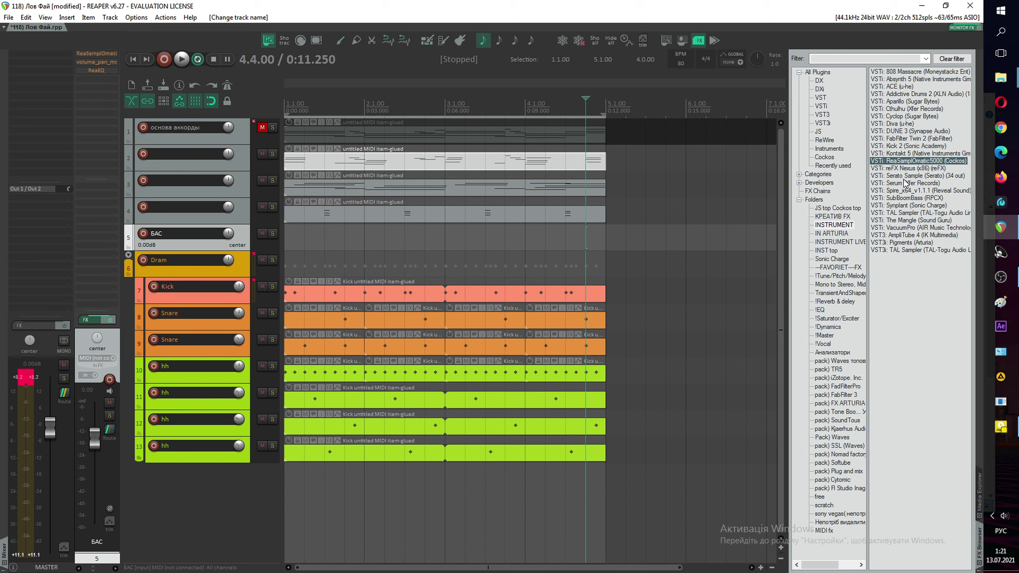
click(905, 176)
click(905, 198)
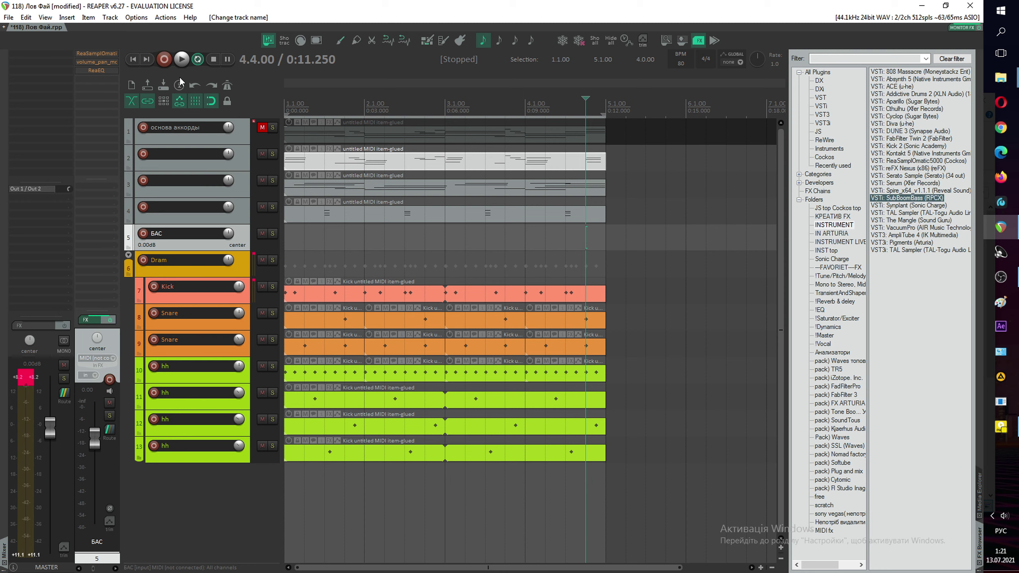
key(ctrl+s)
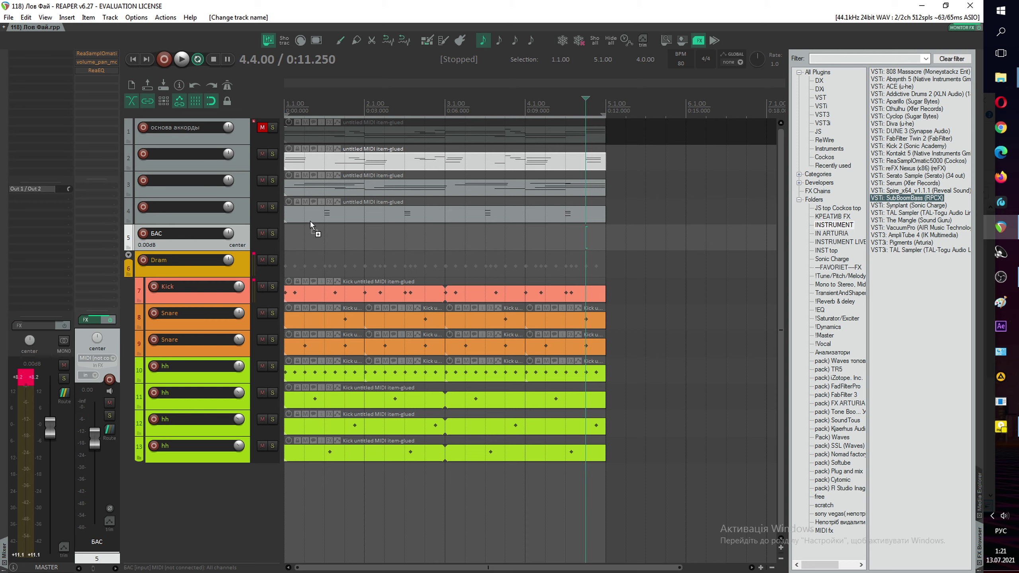
drag(194, 234, 195, 234)
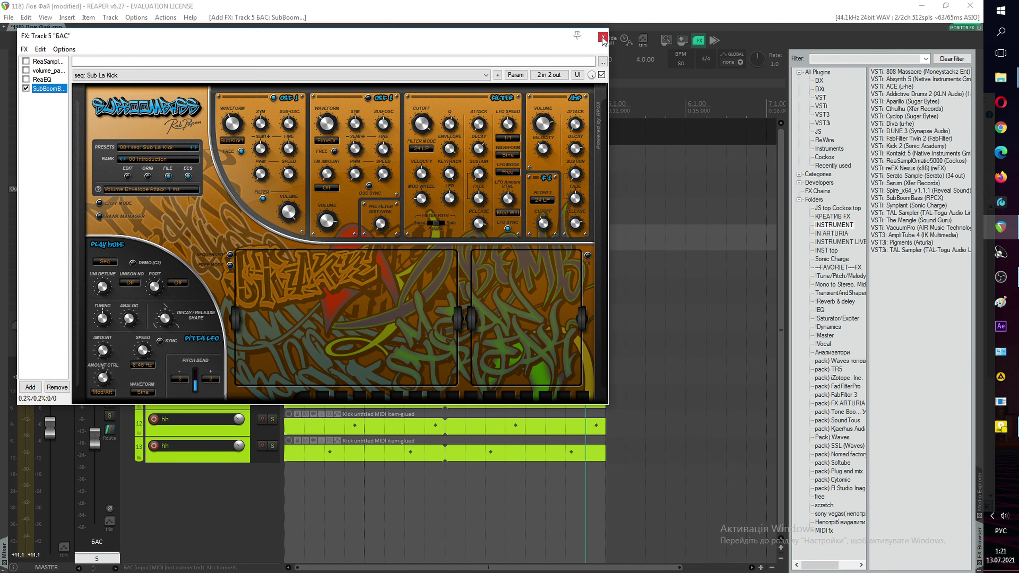
Step: View SubBoomBass's about page, return to its main panel and close the plugin window
click(150, 147)
click(188, 113)
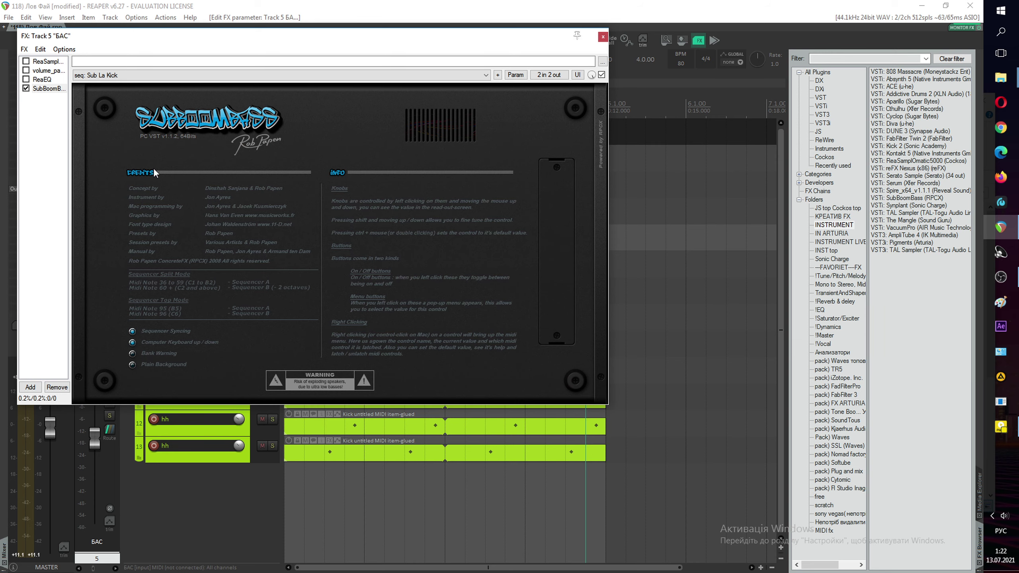
click(300, 146)
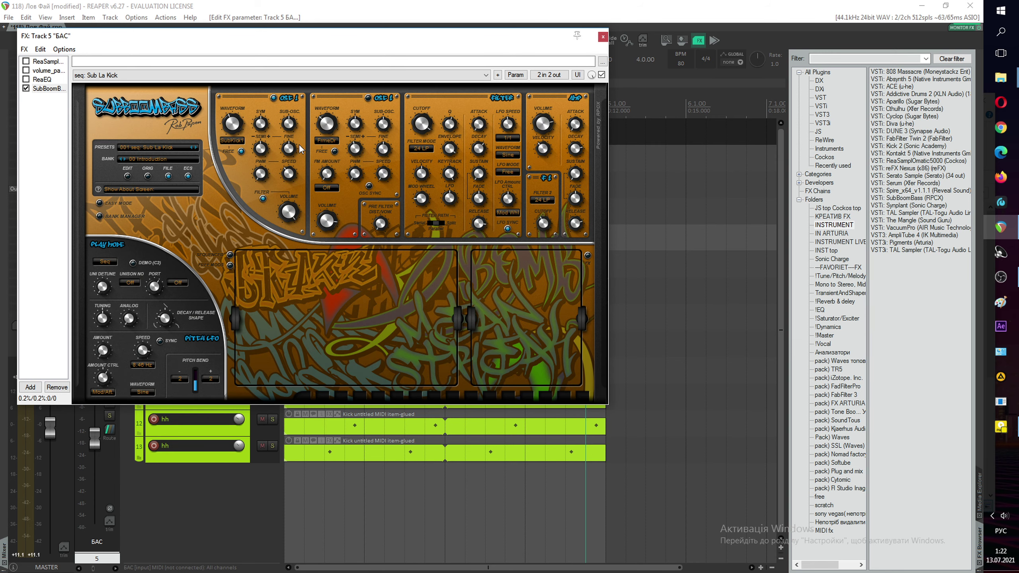
click(602, 38)
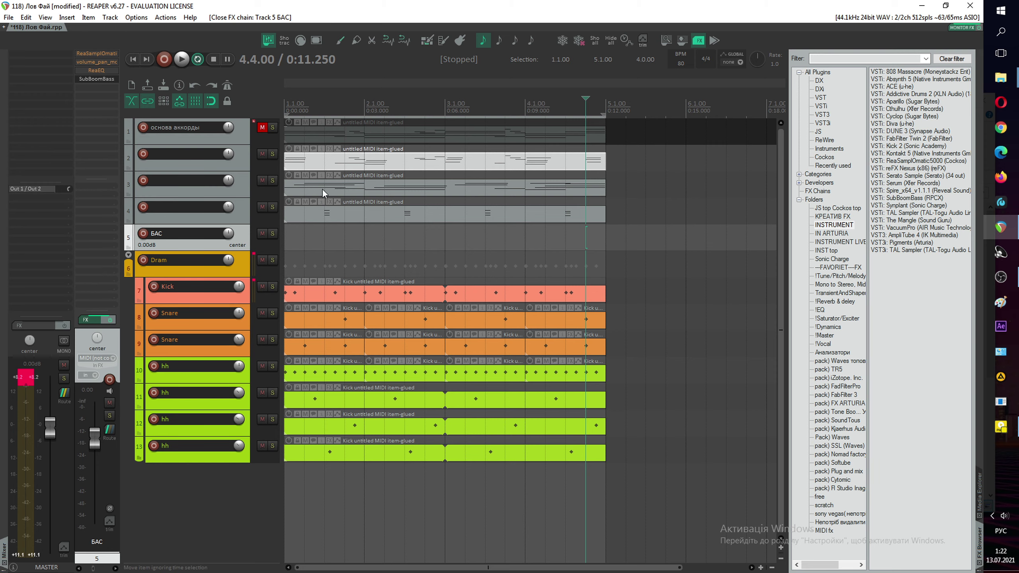
click(274, 237)
key(space)
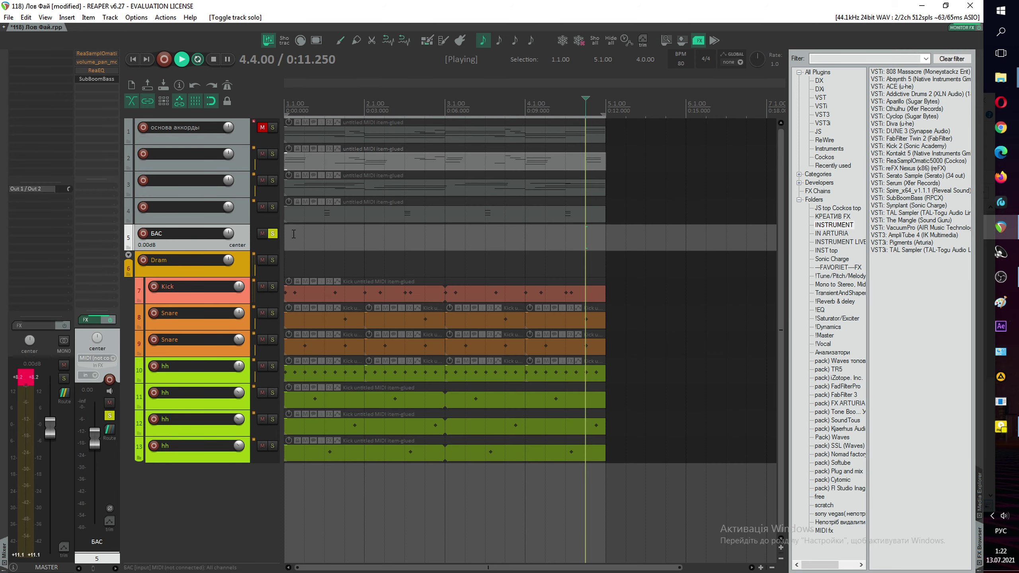
click(272, 236)
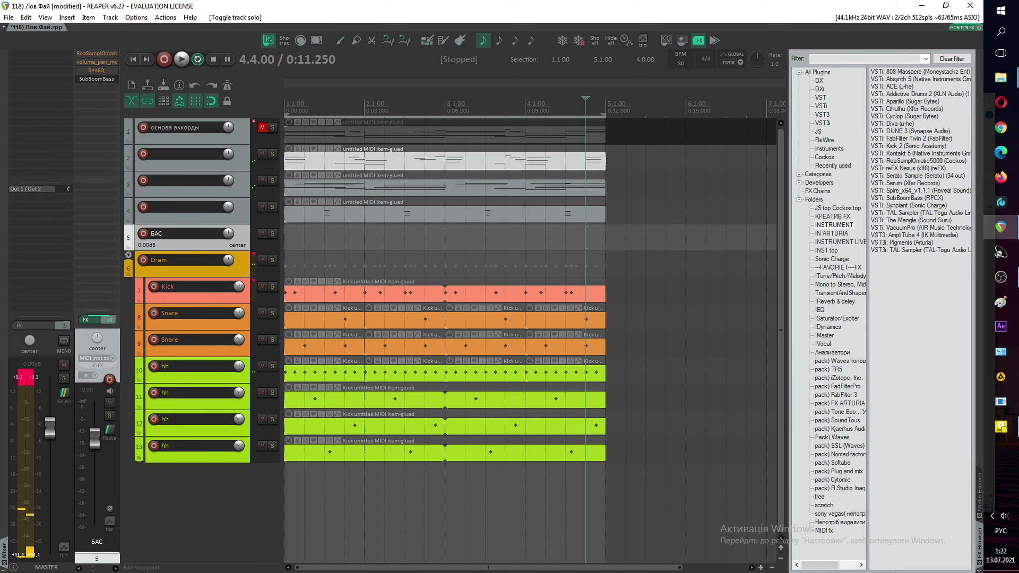
Step: Set the time selection to bars 1–2 and draw a two-bar MIDI item on the БАС track
drag(343, 115, 200, 109)
key(space)
key(space)
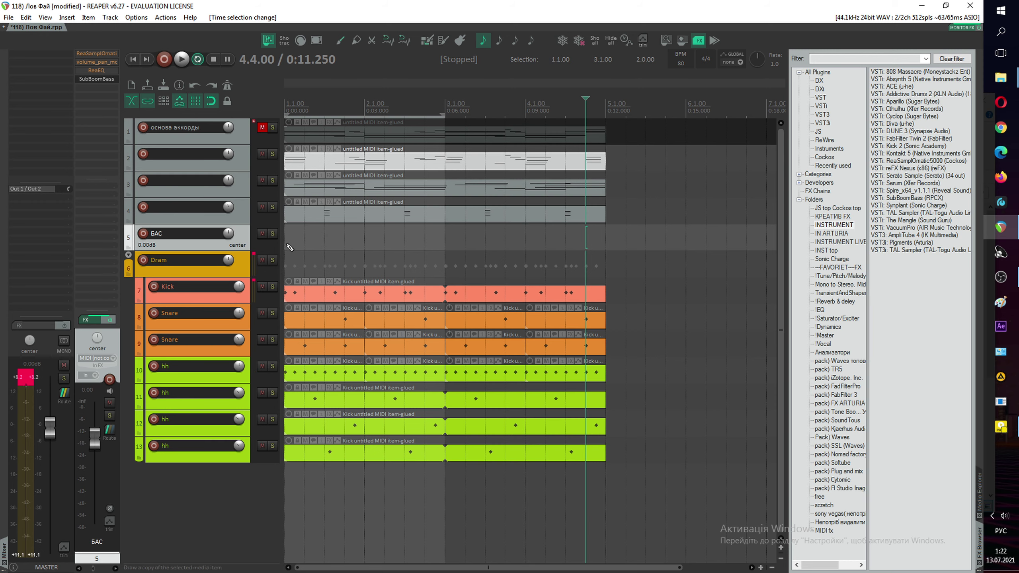
mouse_move(291, 243)
mouse_down()
mouse_move(369, 248)
mouse_move(361, 244)
mouse_up()
key(Delete)
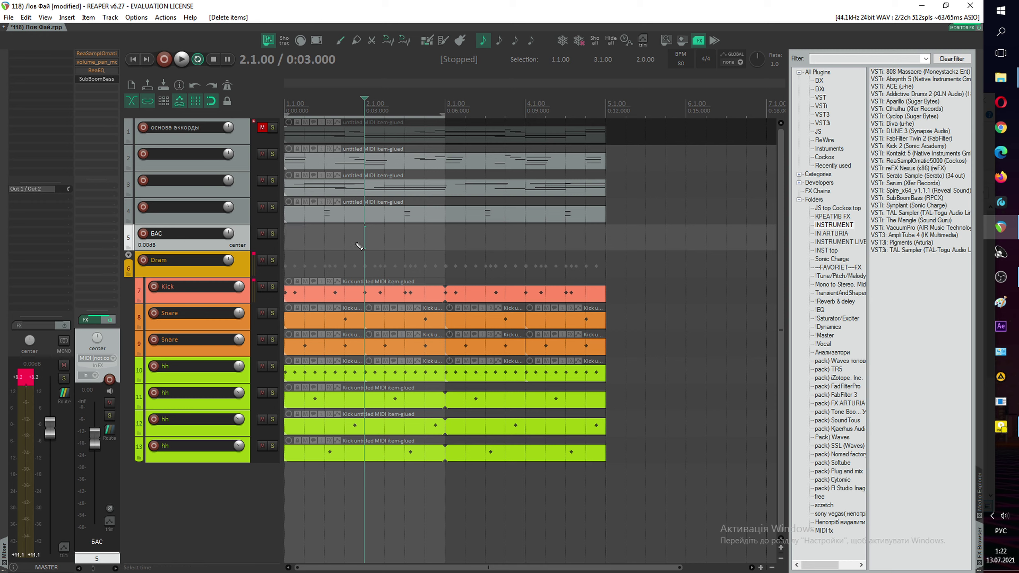
mouse_move(290, 249)
mouse_down()
mouse_move(465, 249)
mouse_move(447, 248)
mouse_up()
click(396, 244)
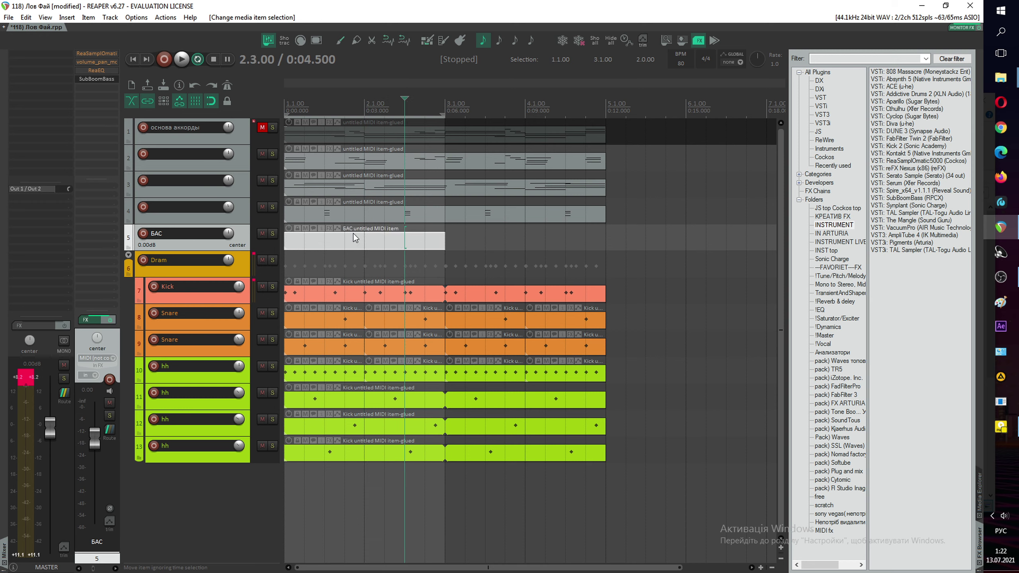
Step: Open the БАС item in the MIDI editor, show the основа аккорды notes behind it and audition keys against the chords
key(space)
click(353, 237)
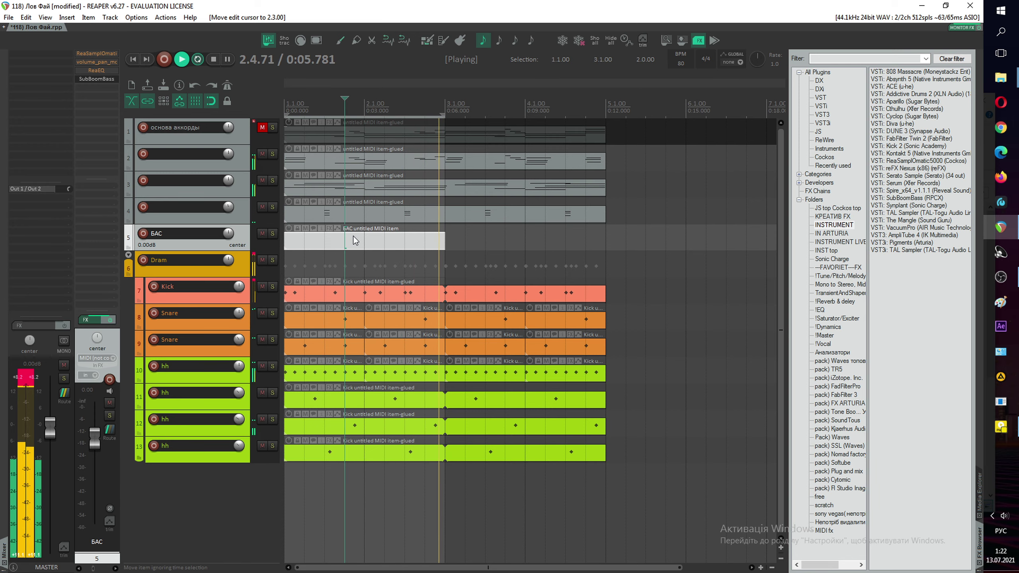
double_click(353, 235)
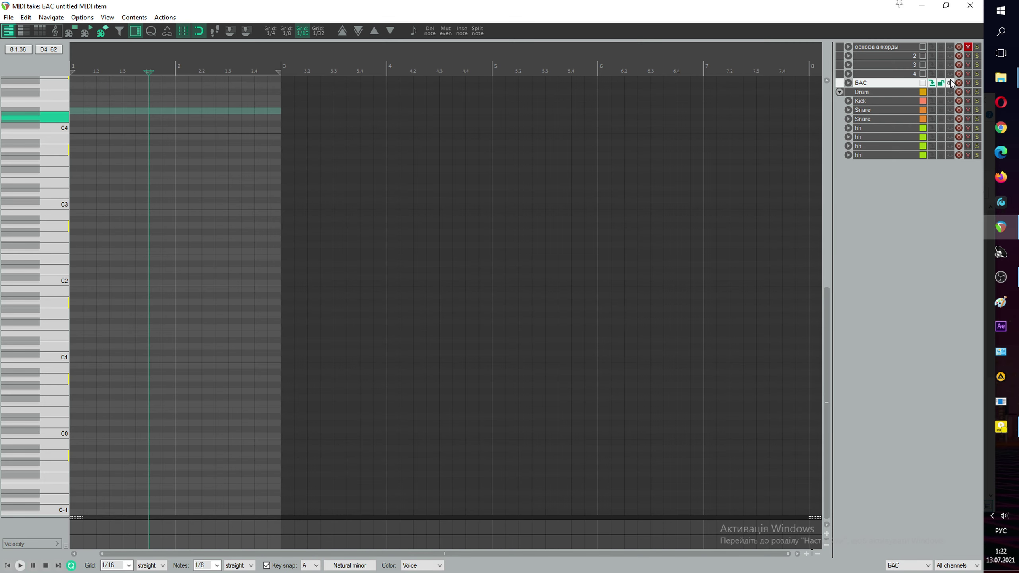
click(950, 47)
scroll(289, 375, up, 4)
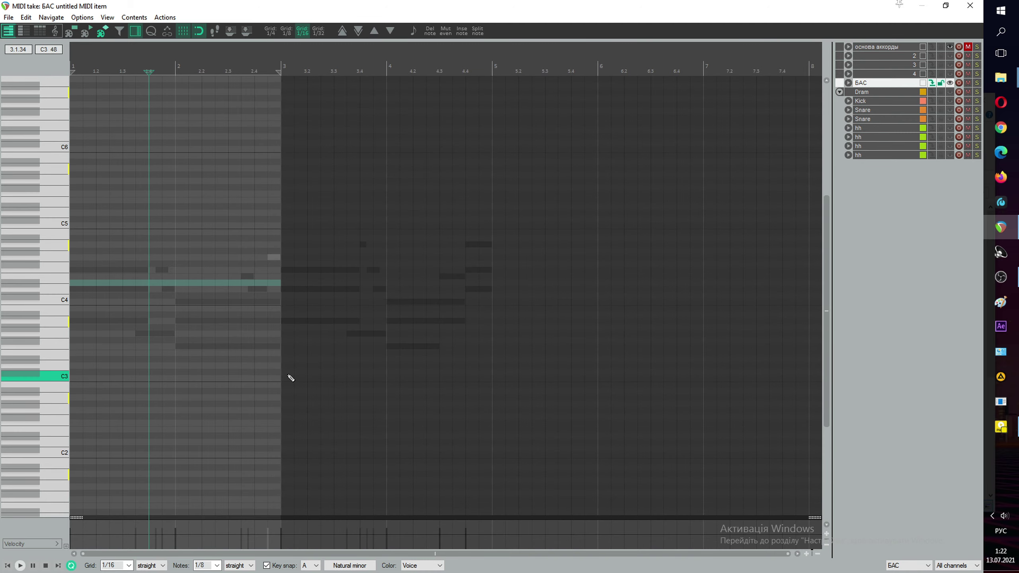
scroll(227, 355, up, 3)
click(62, 326)
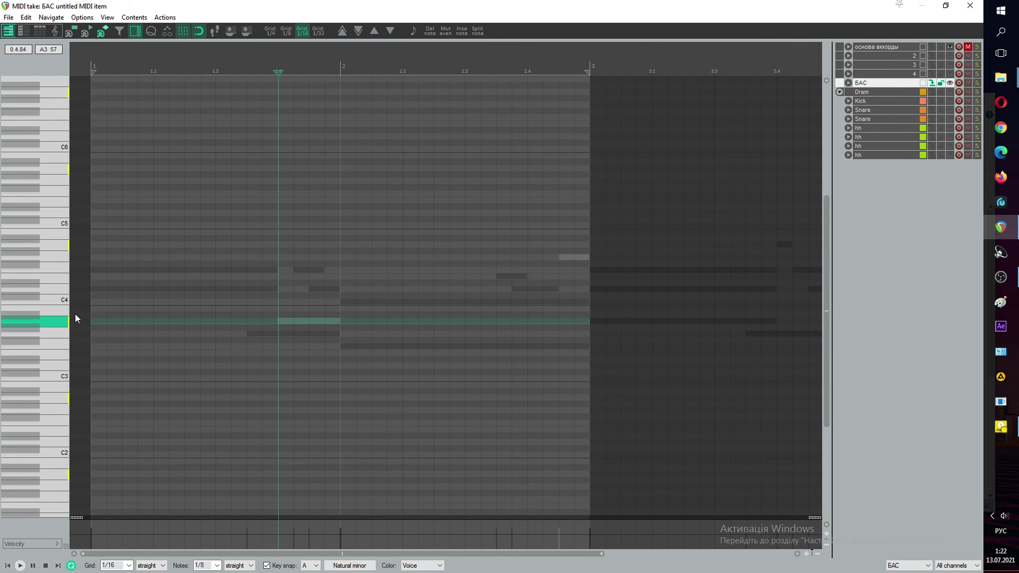
click(57, 267)
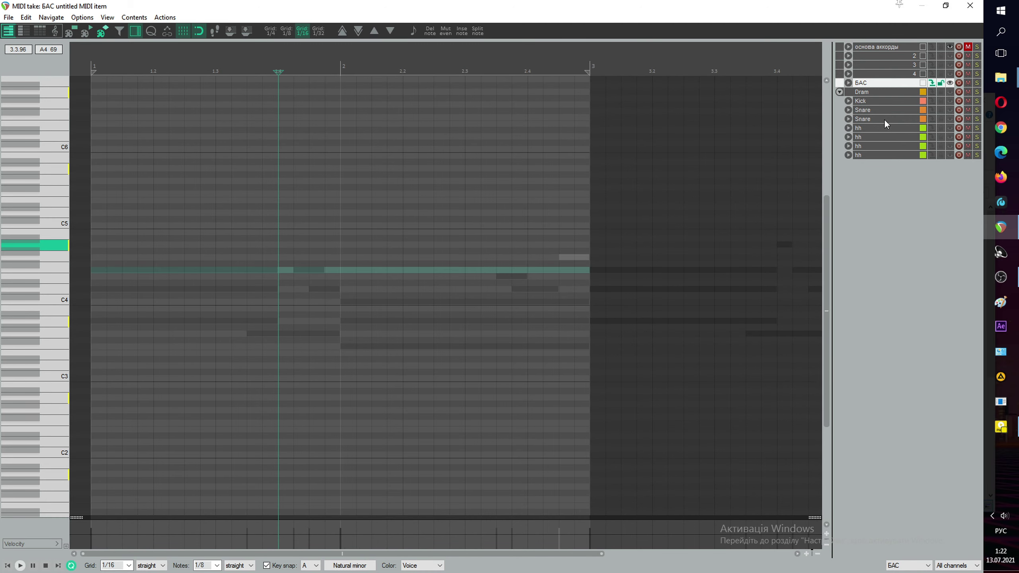
Step: Color the основа аккорды track red, close the MIDI editor and unmute that track
click(923, 46)
click(588, 174)
click(597, 163)
click(387, 308)
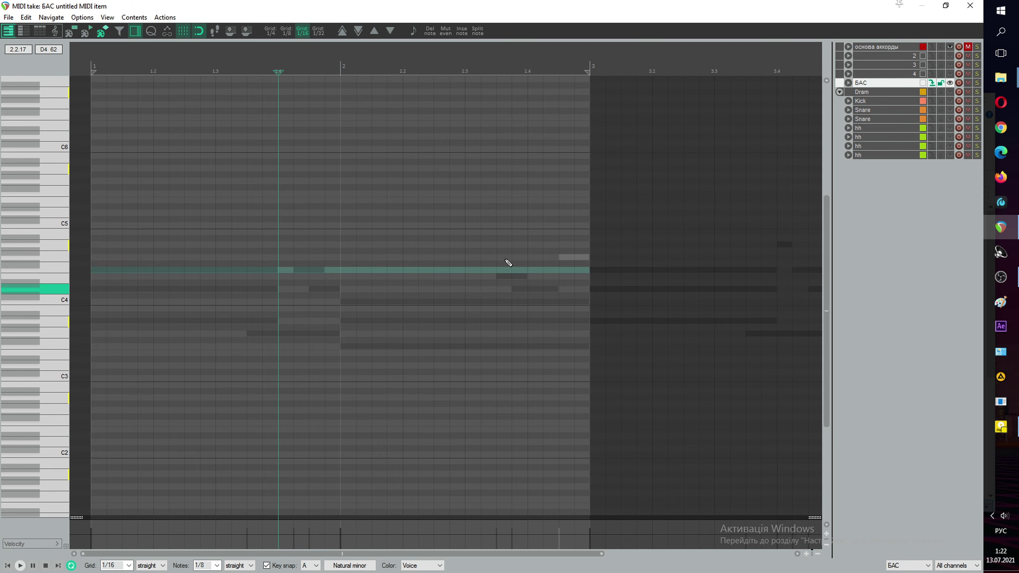
click(971, 6)
click(260, 132)
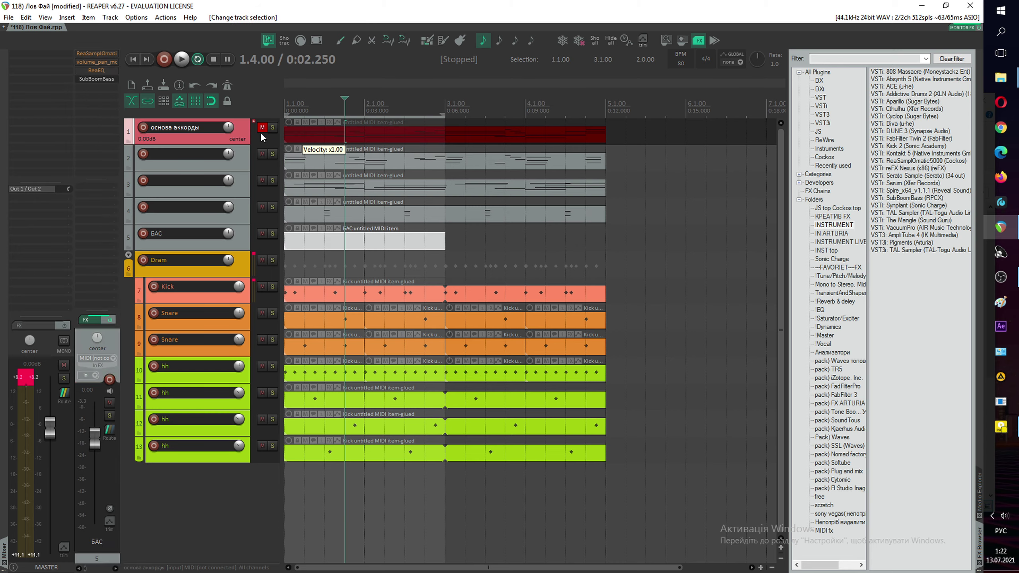
click(261, 132)
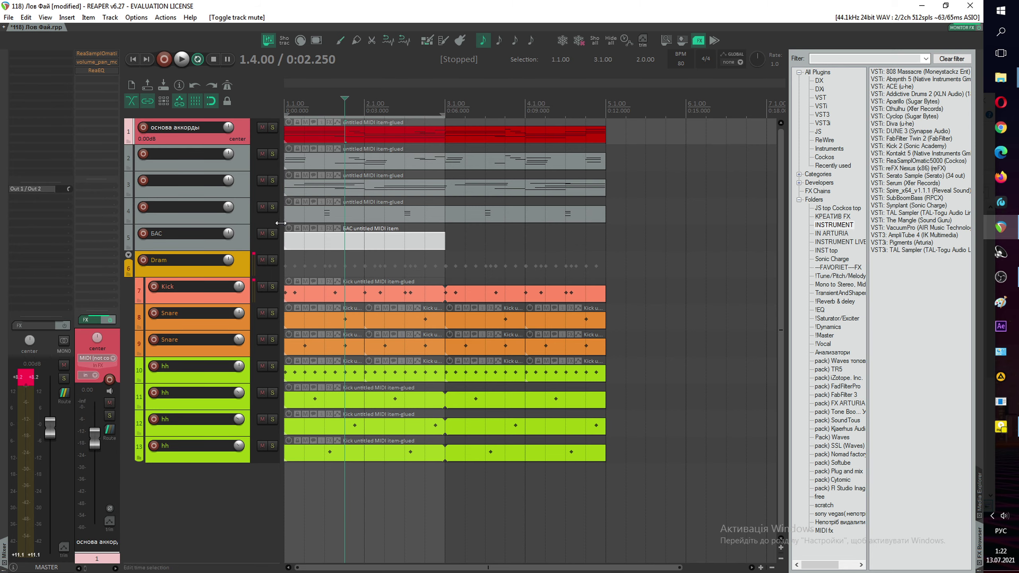
Step: In the БАС item, show the основа аккорды notes, draw a 1/4 A3 note at the start of bar 1 and audition it
double_click(298, 247)
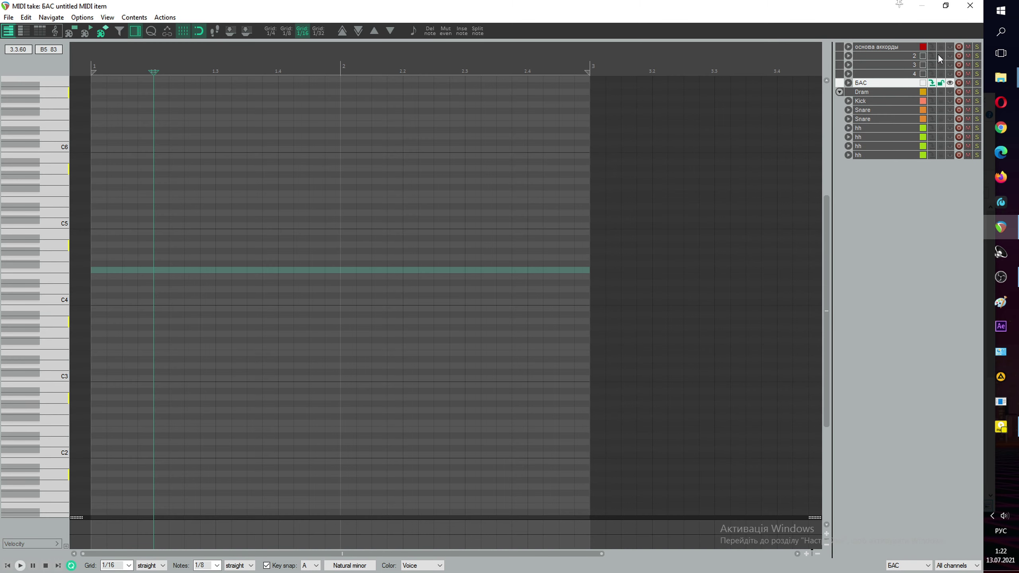
click(950, 48)
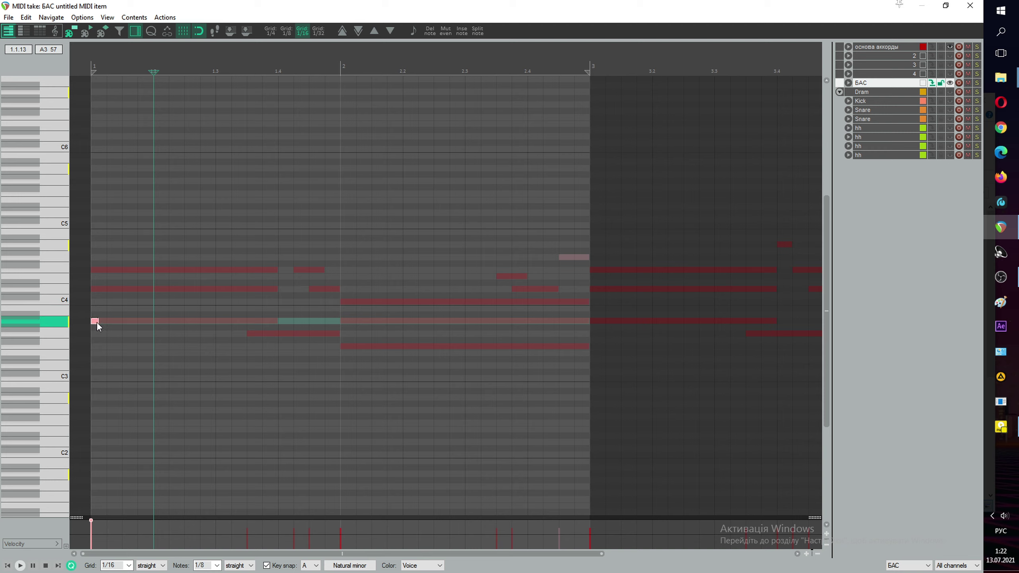
drag(148, 322, 153, 322)
key(space)
click(92, 69)
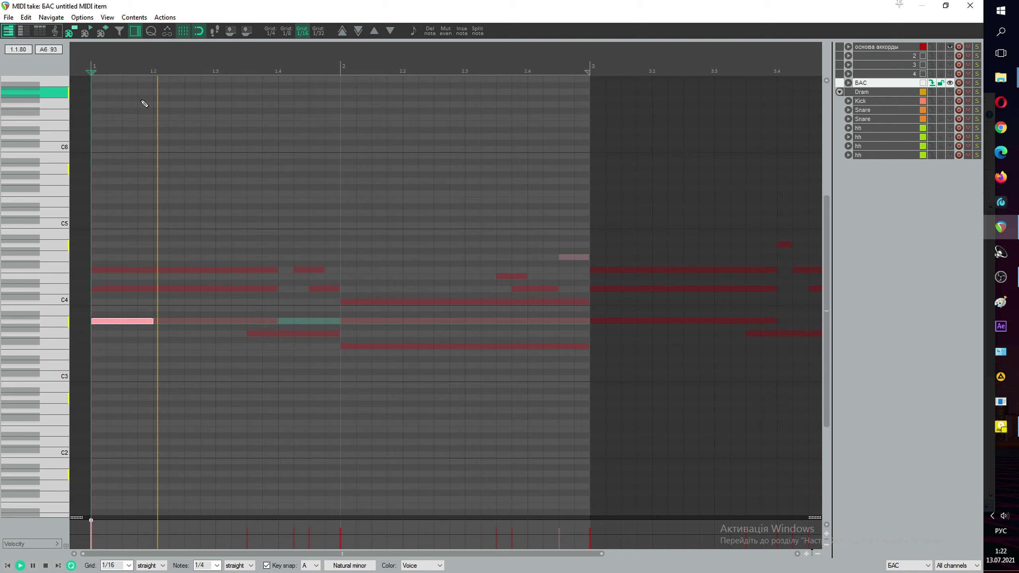
key(space)
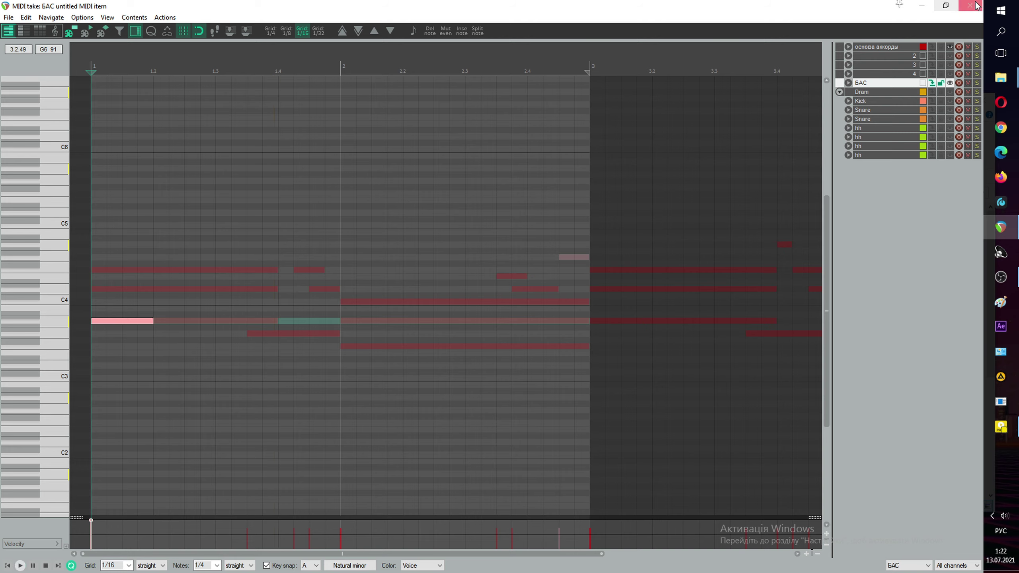
Step: Load the preset "066 bass: Gfunk 01" in the БАС track's SubBoomBass and play the loop with it
click(970, 5)
click(97, 80)
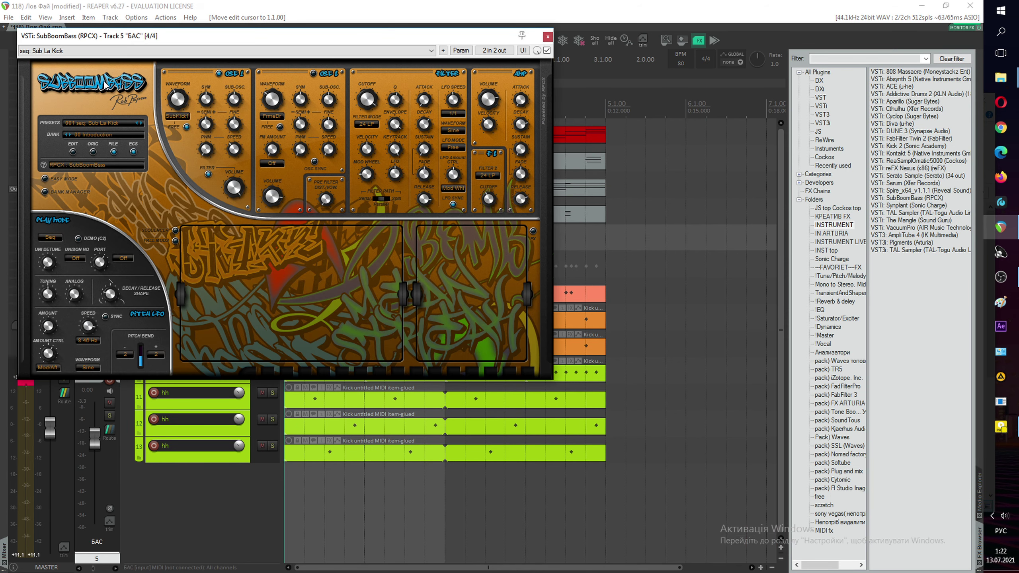
click(107, 123)
mouse_move(117, 126)
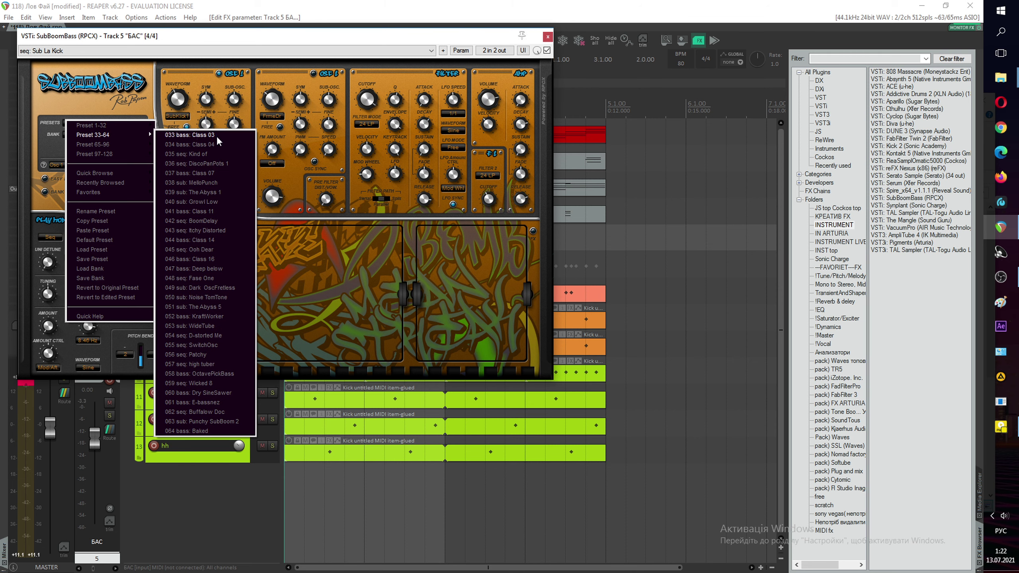
mouse_move(142, 144)
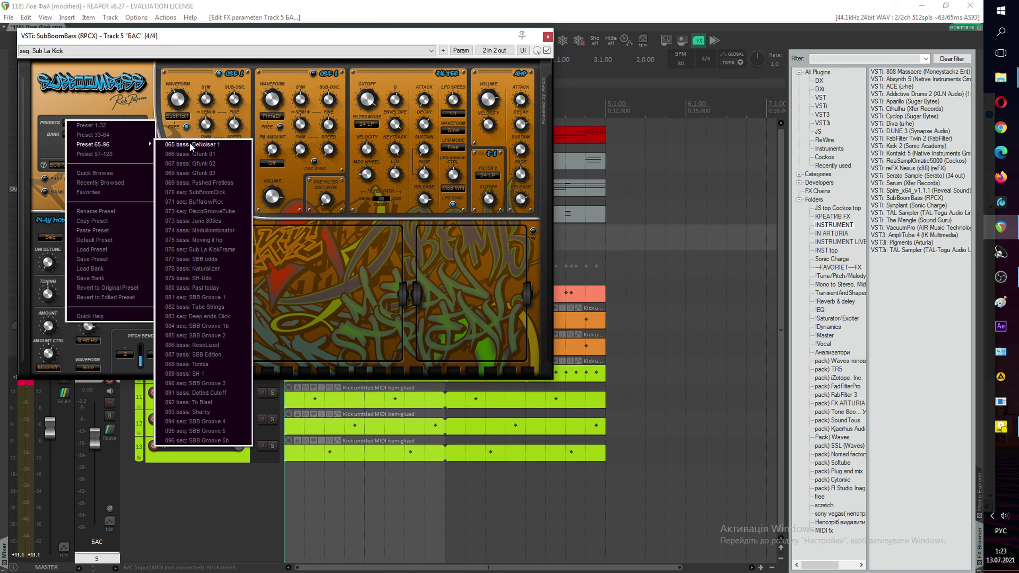
click(206, 153)
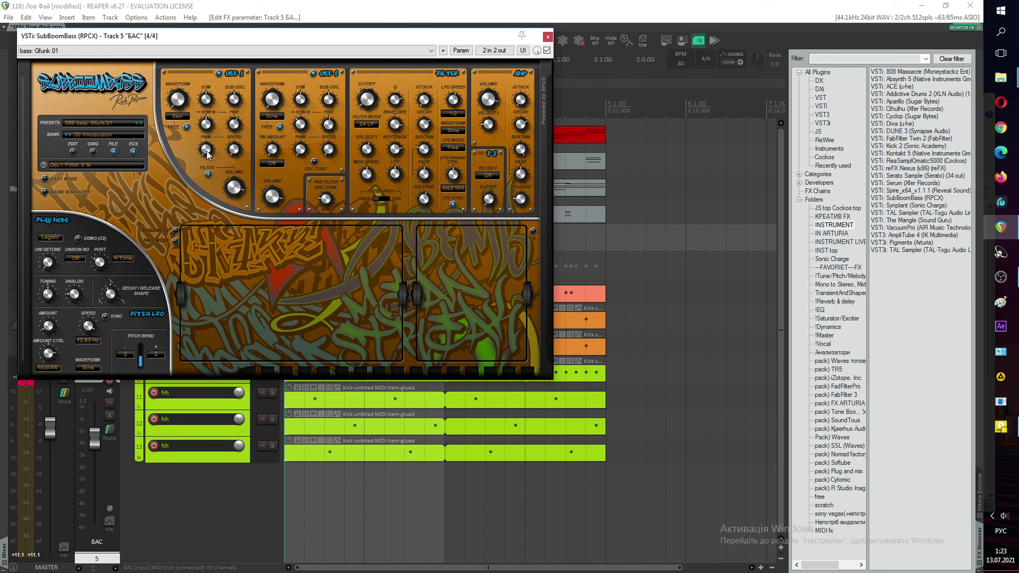
click(548, 37)
key(space)
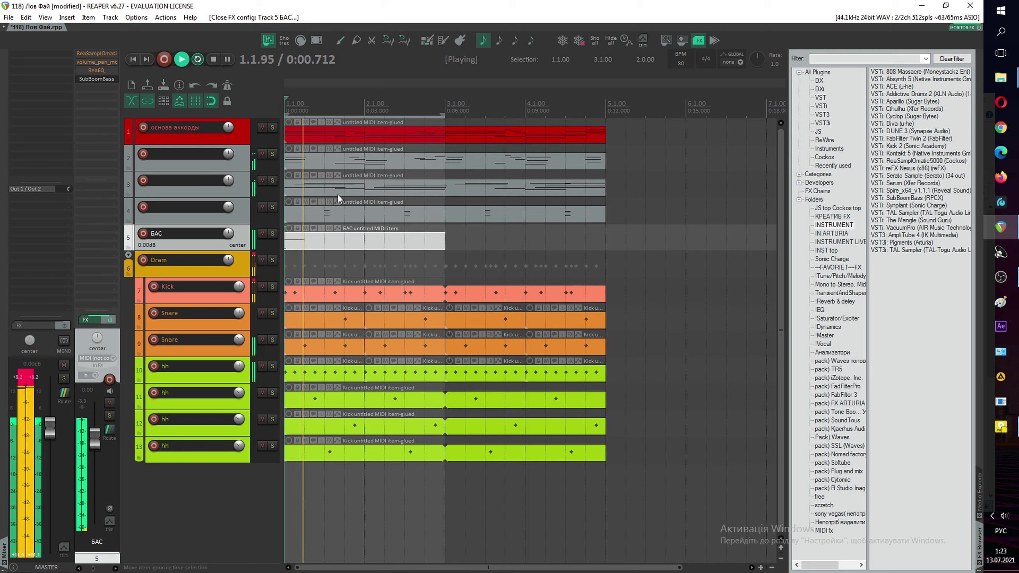
Step: Reopen the БАС item with the основа аккорды notes shown and play it from the start of bar 1
double_click(318, 236)
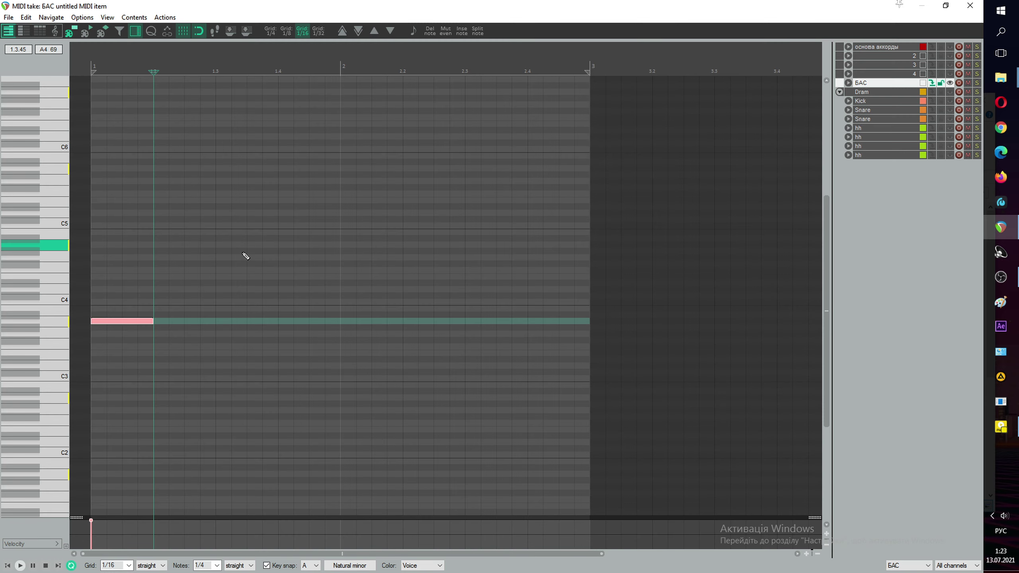
click(949, 47)
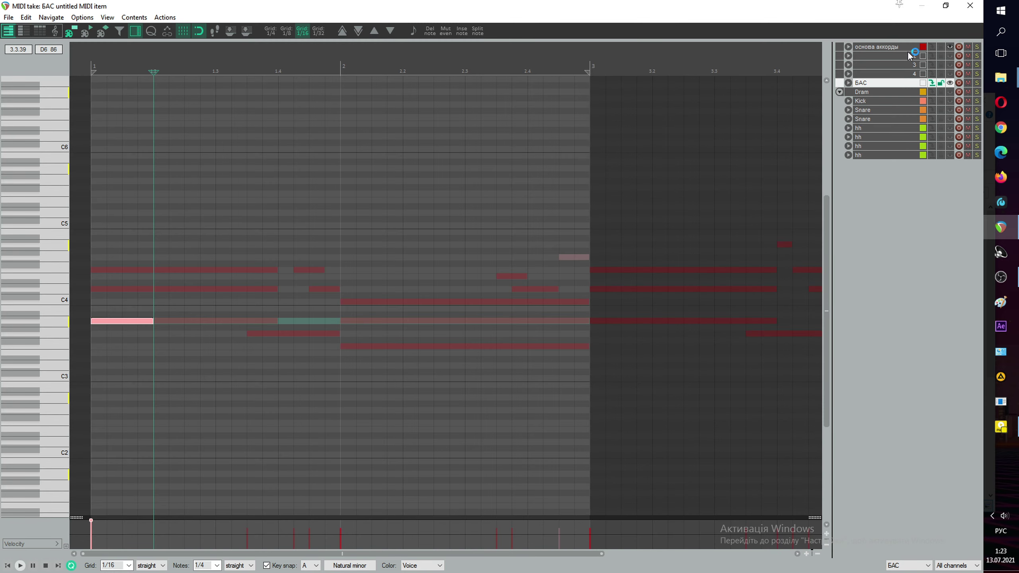
click(84, 67)
key(space)
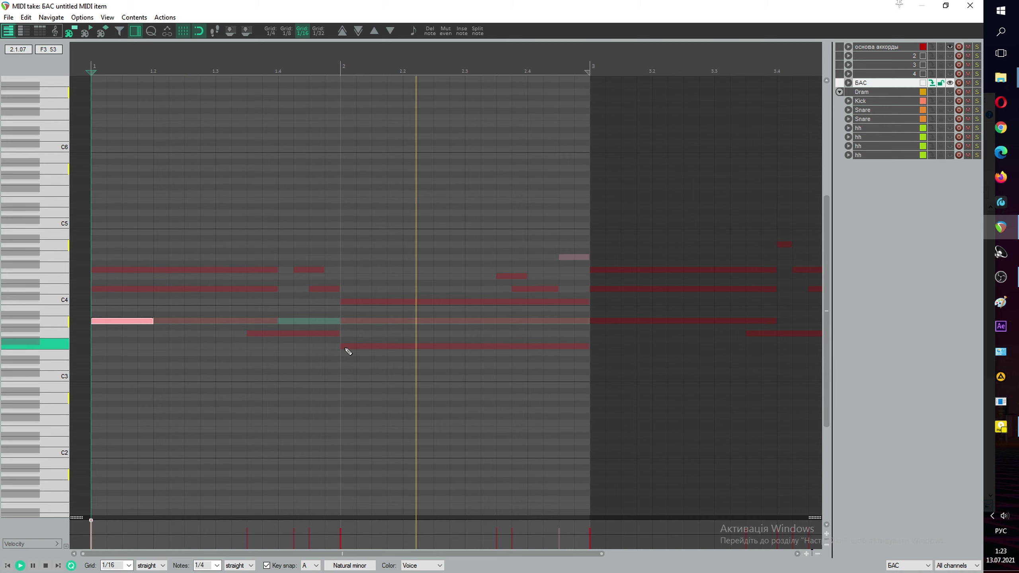
key(space)
Step: Draw 1/16 bass notes F4, D4 and G3 at the end of bar 1 and F3 notes following the root in bar 2
click(297, 270)
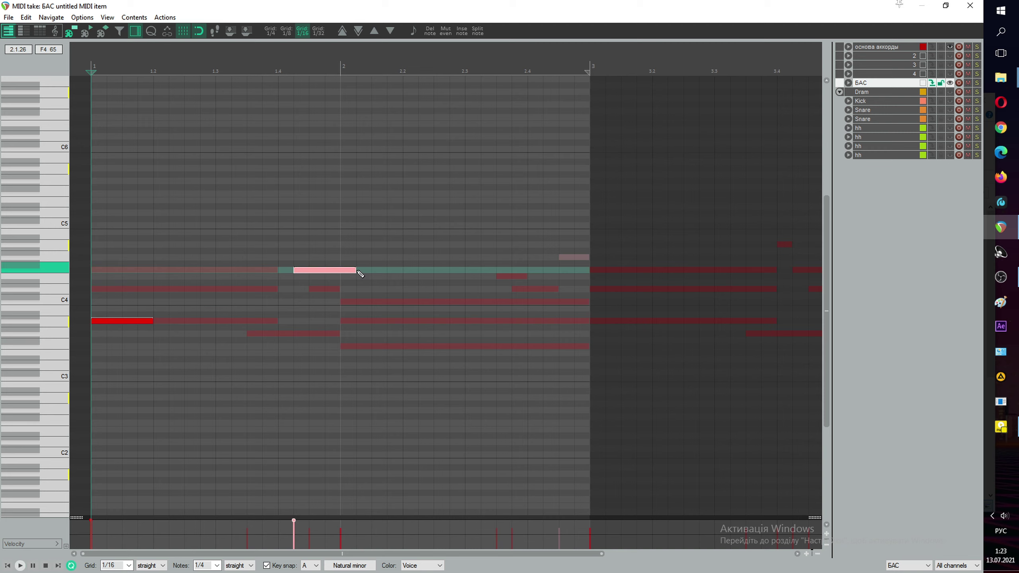
click(314, 289)
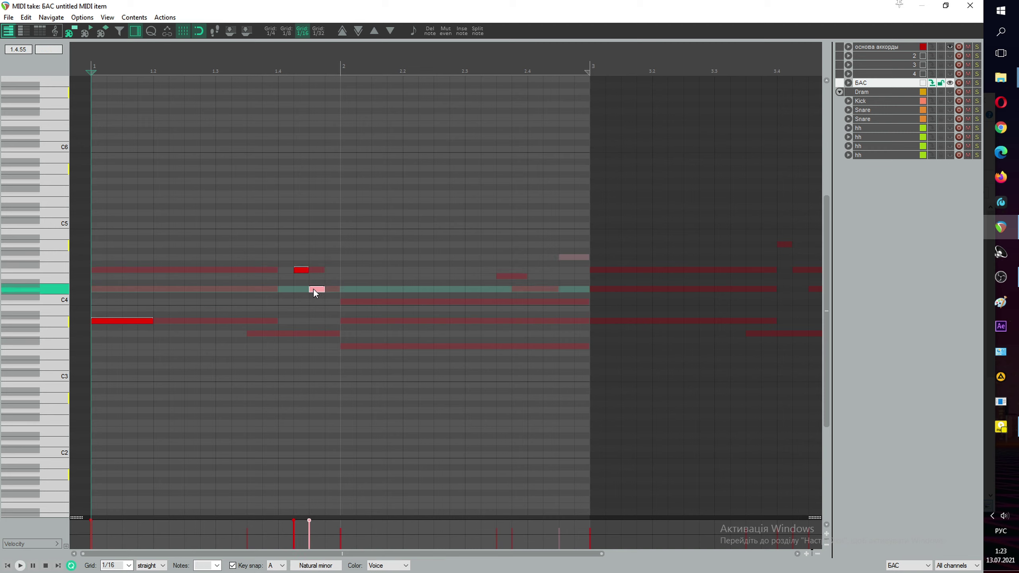
click(330, 334)
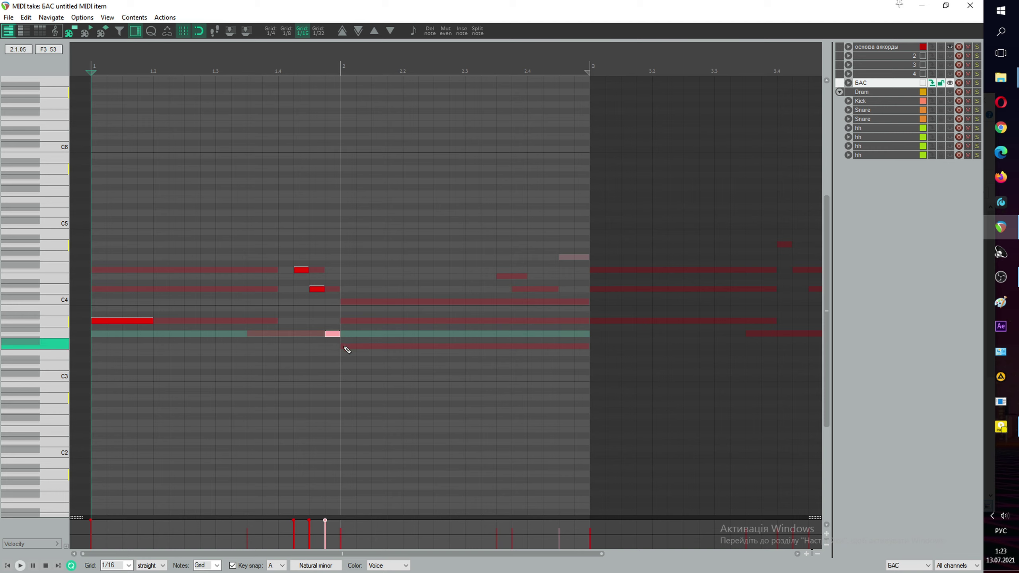
click(346, 347)
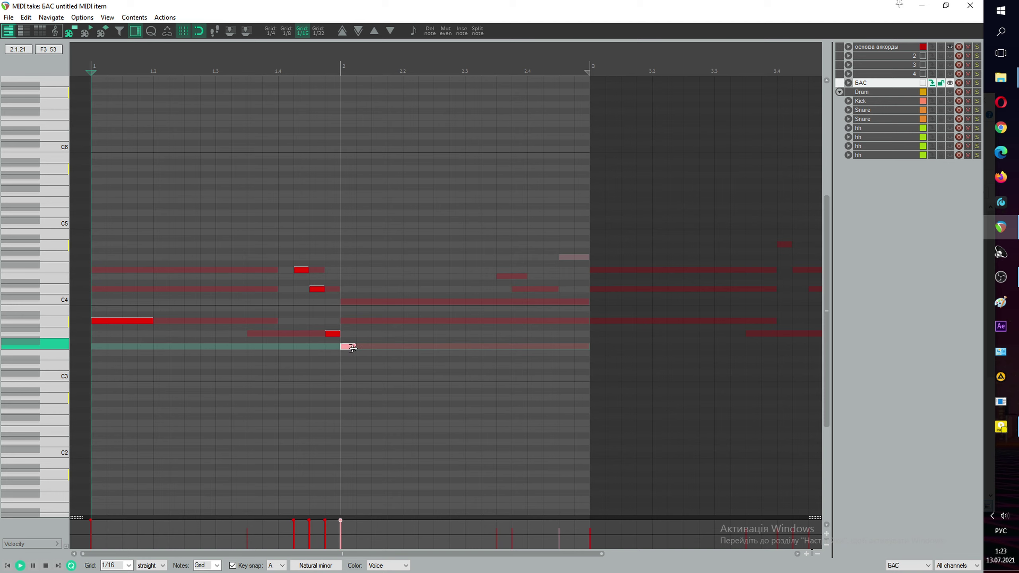
drag(354, 347, 396, 348)
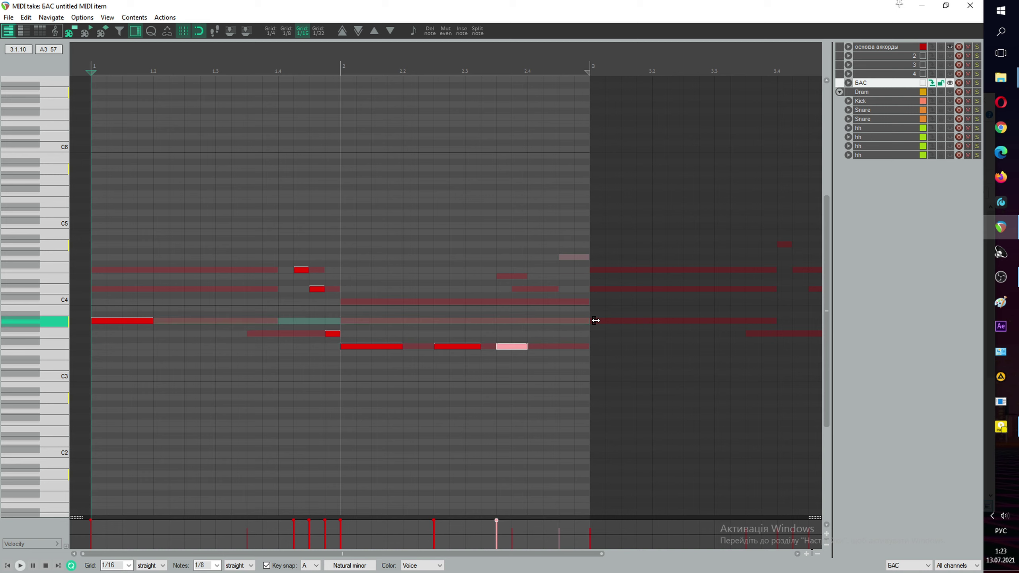
Step: Audition the bass line and add 1/8 notes A3 and G3 on beat 3 of bar 1
key(space)
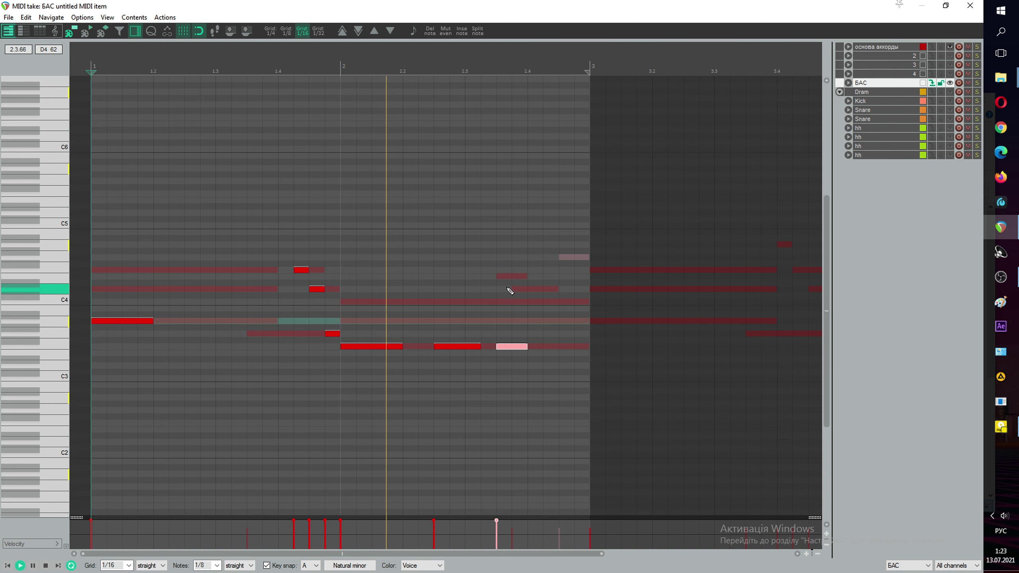
key(space)
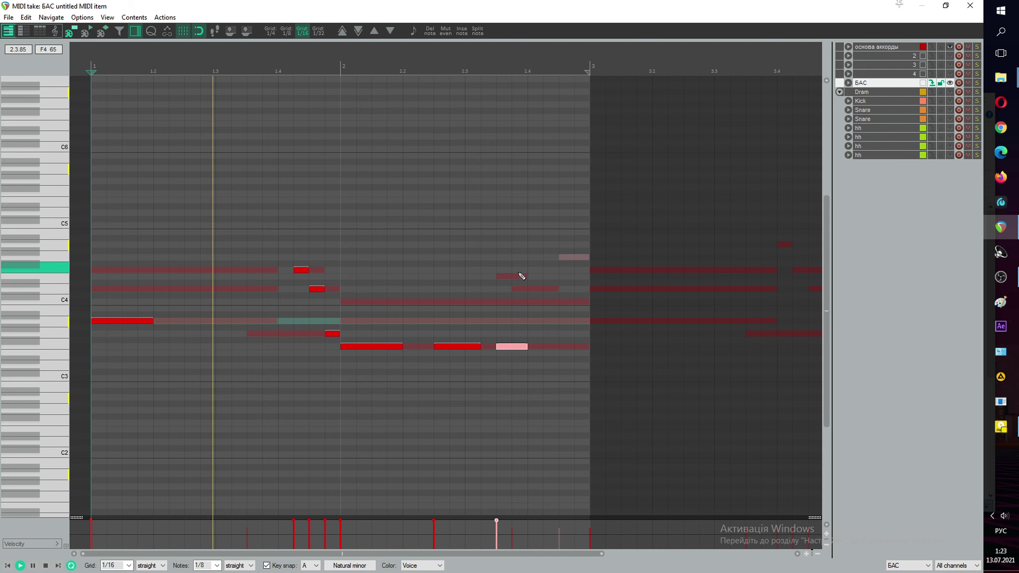
key(space)
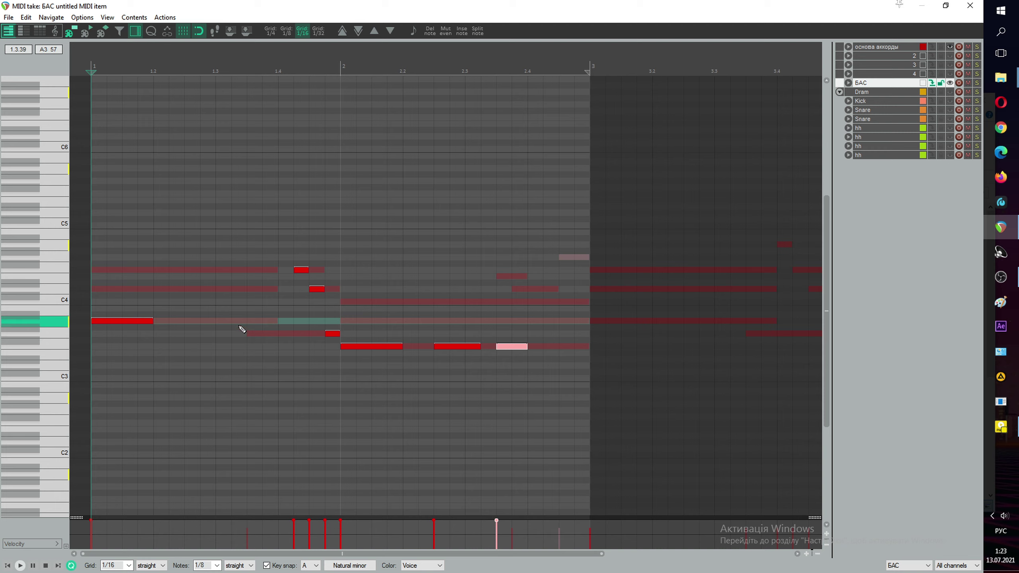
click(257, 333)
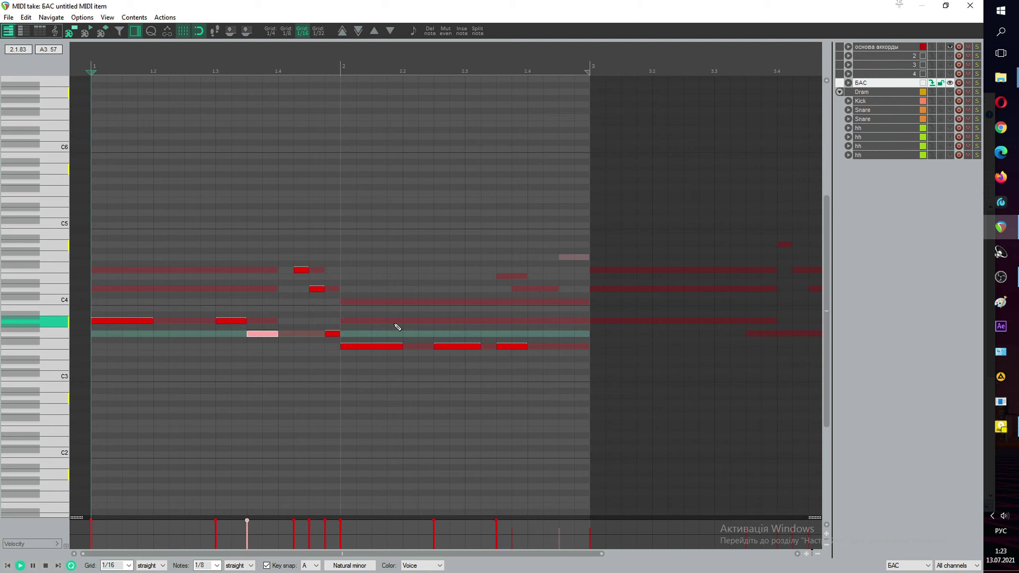
key(space)
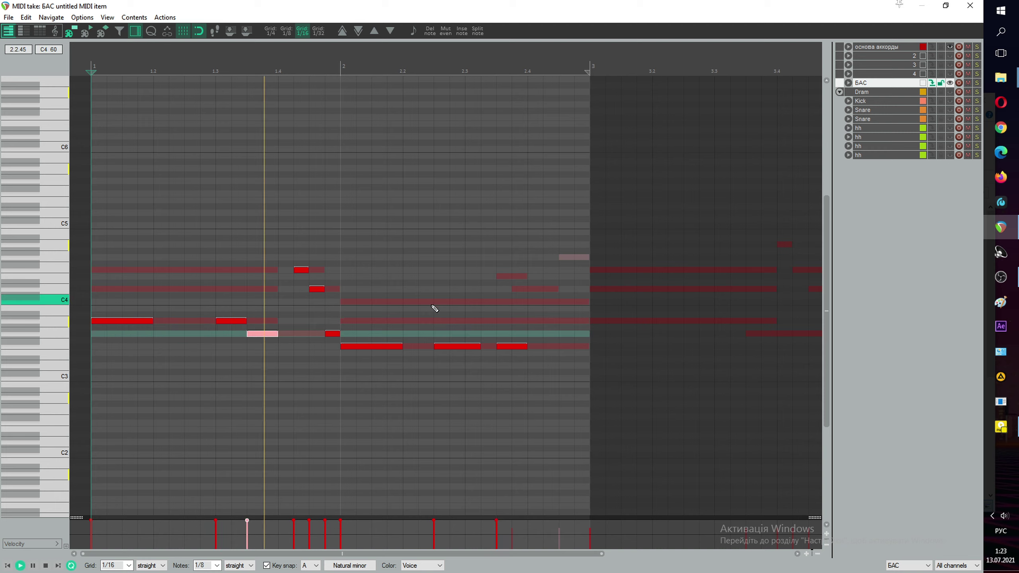
key(space)
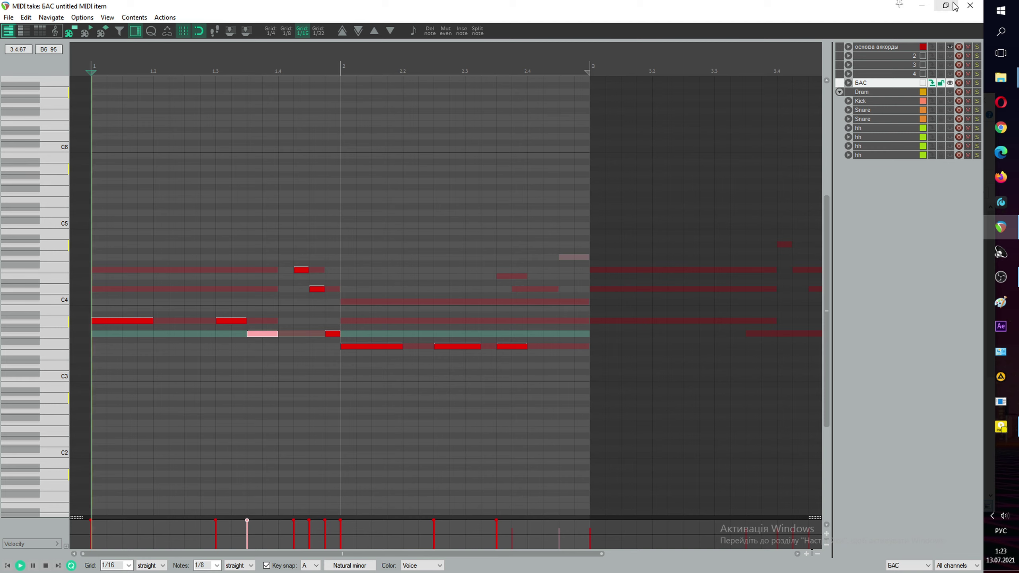
Step: Close the MIDI editor, extend the БАС item to loop through bar 4 and set the time selection to bars 1–4
click(969, 5)
drag(444, 241, 283, 140)
key(space)
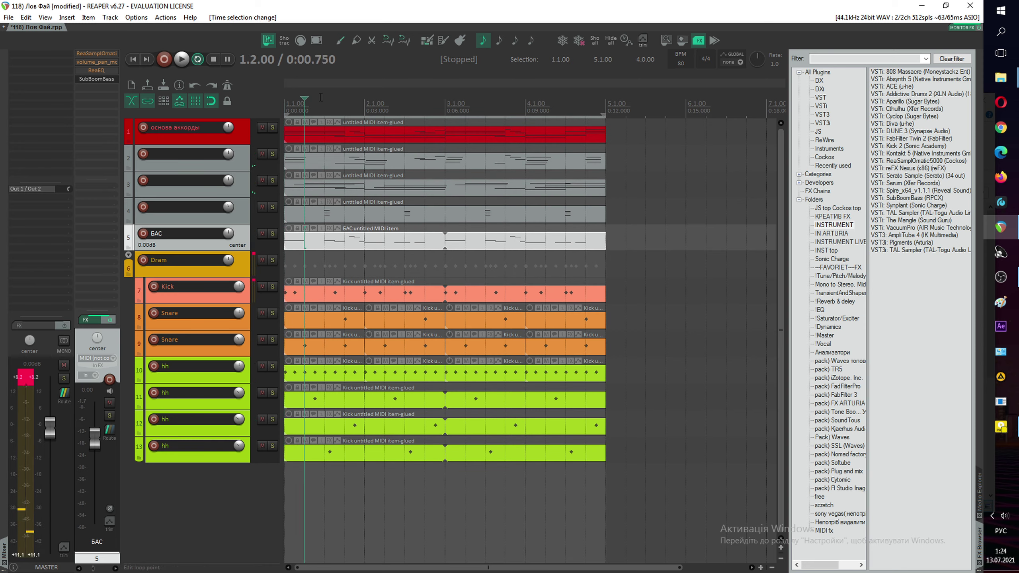
Step: Glue the looped БАС item into one and open it in the MIDI editor with the основа аккорды notes shown
key(ctrl+g)
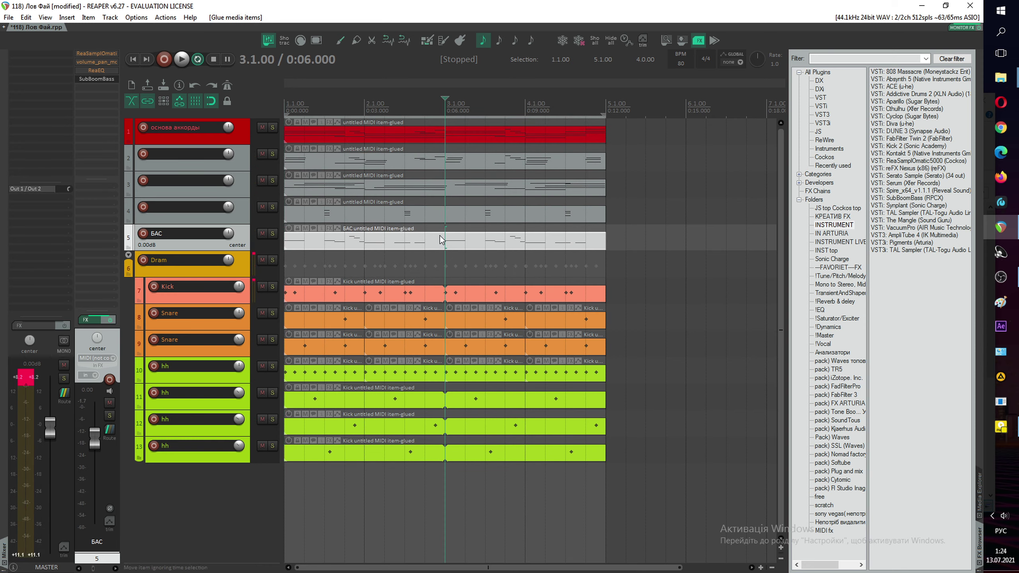
key(space)
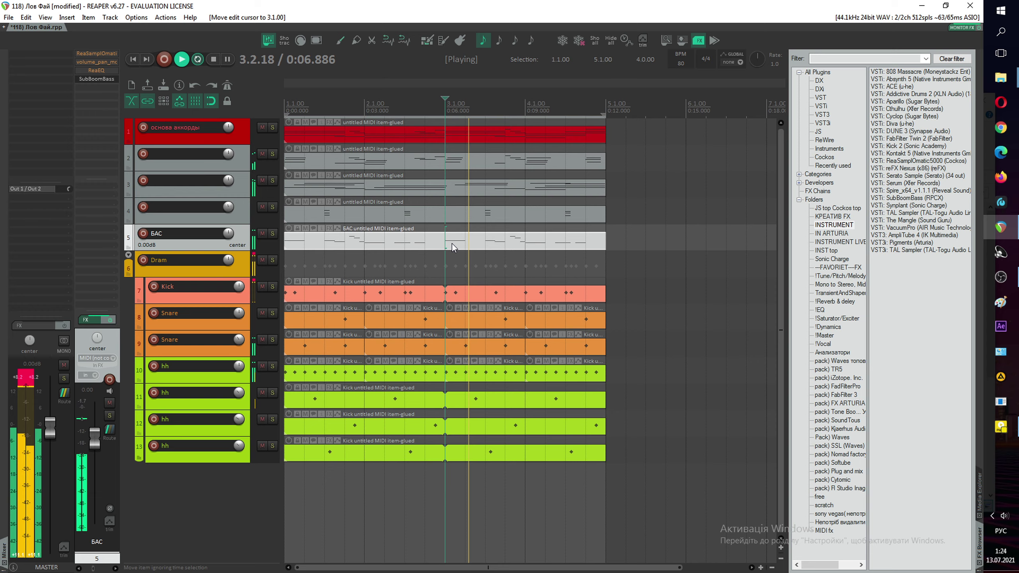
double_click(452, 243)
drag(208, 234, 232, 346)
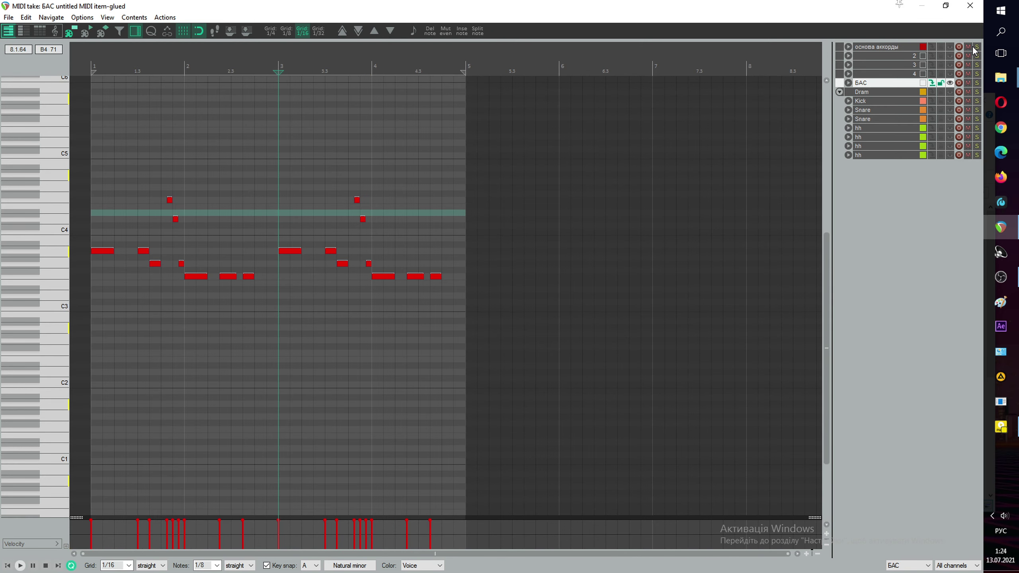
click(950, 47)
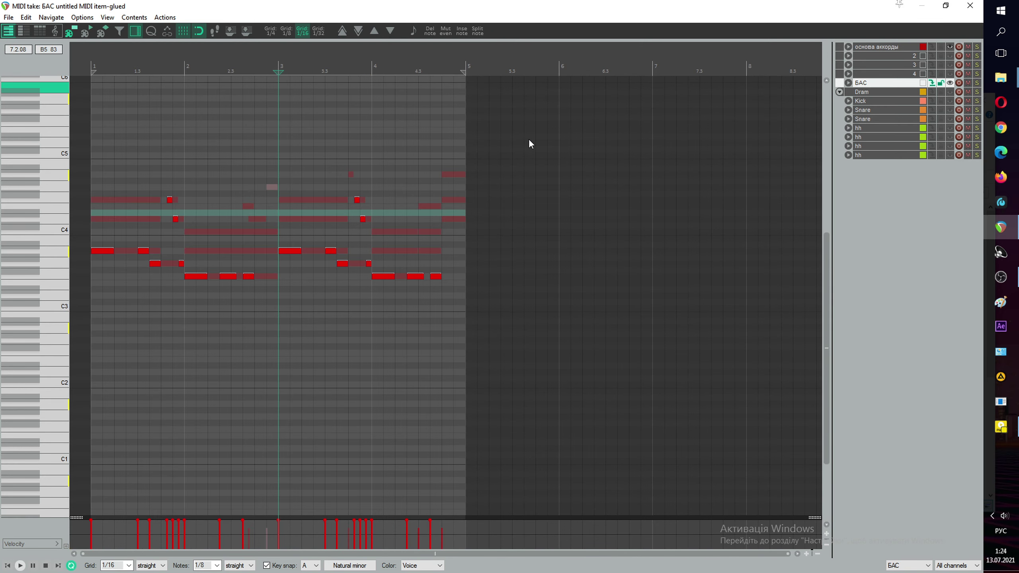
Step: Audition bars 3–4, draw 1/8 notes F4 and A4 on beat 4 of bar 4, and delete the trial D4 there
scroll(409, 209, up, 2)
key(space)
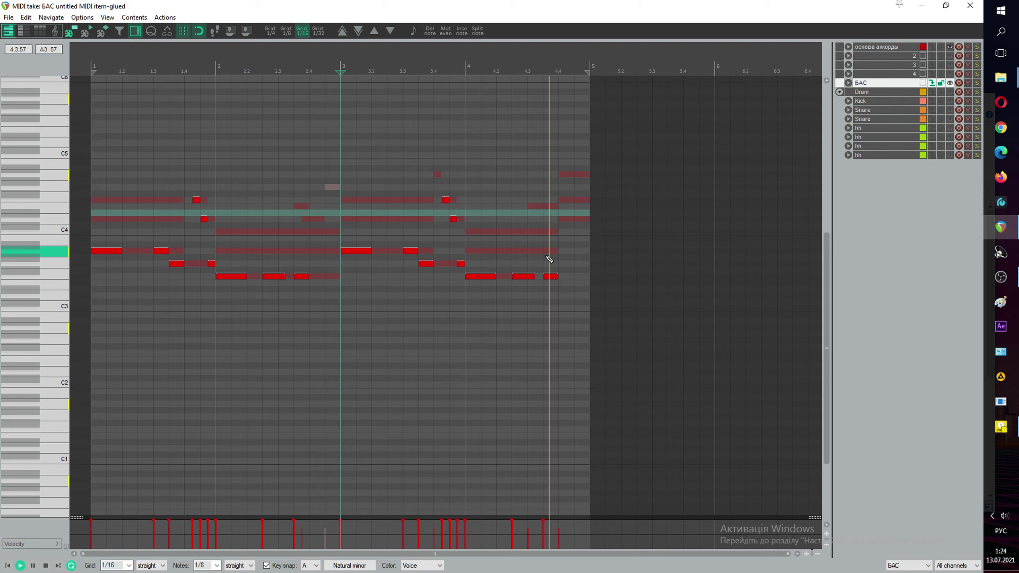
key(space)
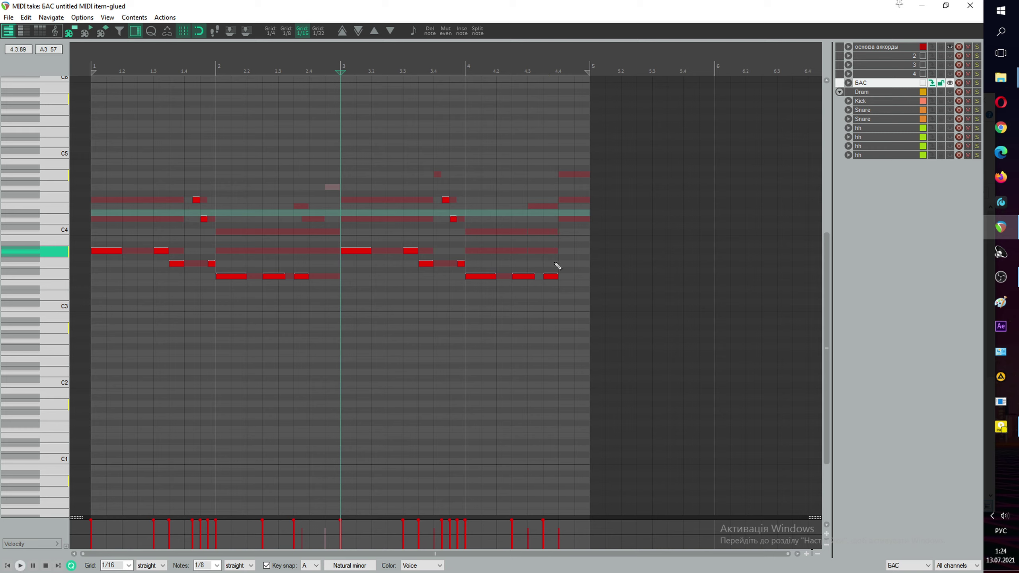
click(563, 220)
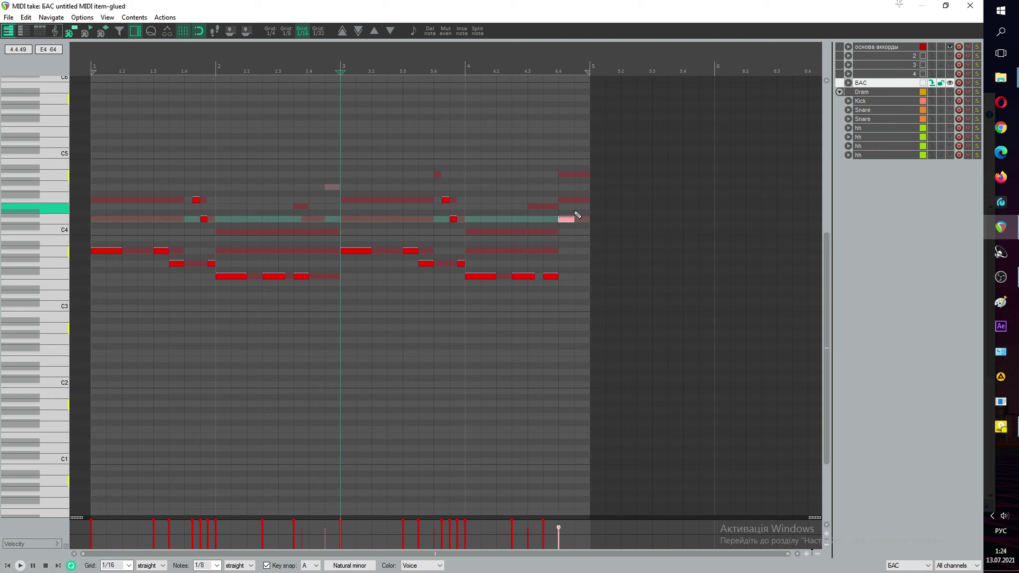
click(582, 200)
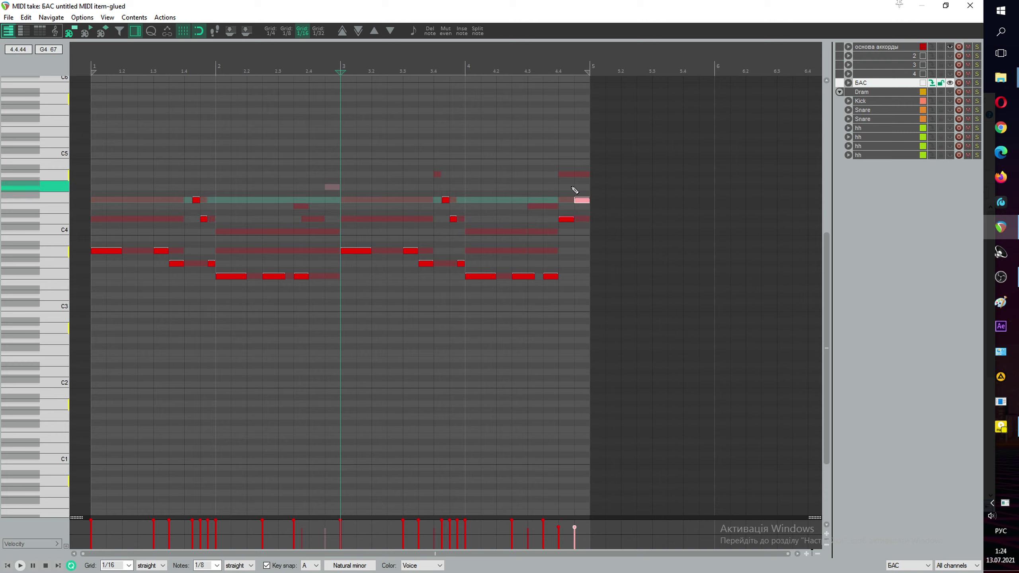
click(566, 176)
double_click(564, 220)
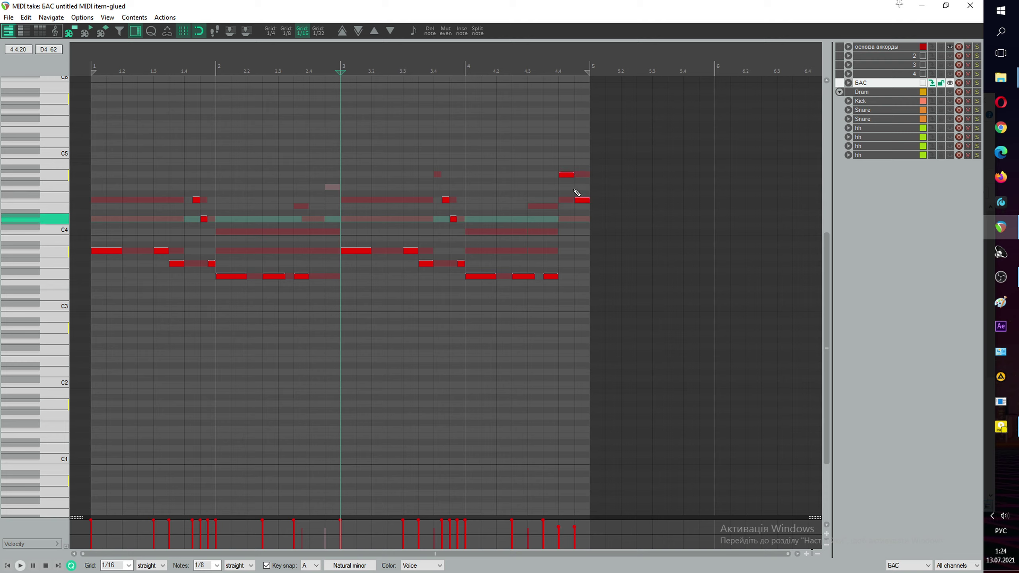
Step: Lower the A4 note on beat 4 of bar 4 by one octave and the F4 note after it to D4
click(562, 175)
click(358, 31)
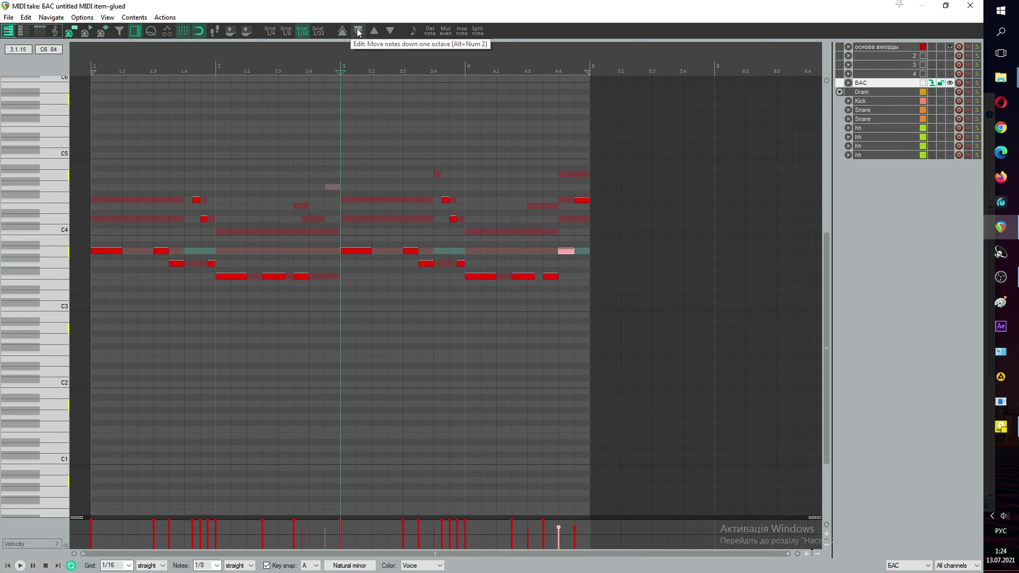
drag(583, 204, 583, 220)
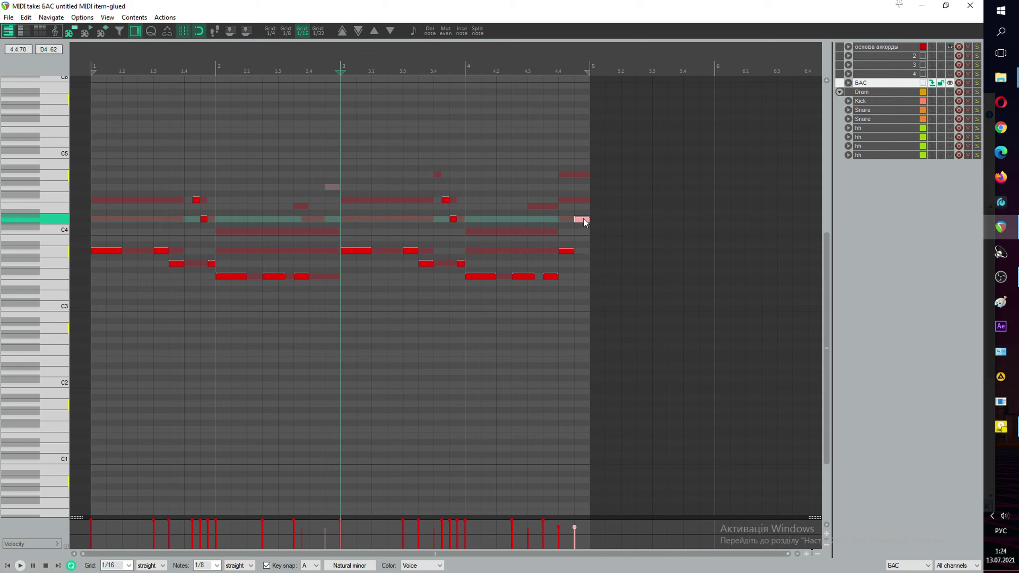
Step: Audition the bass line, close the MIDI editor and mute the БАС track to hear the beat without bass
key(space)
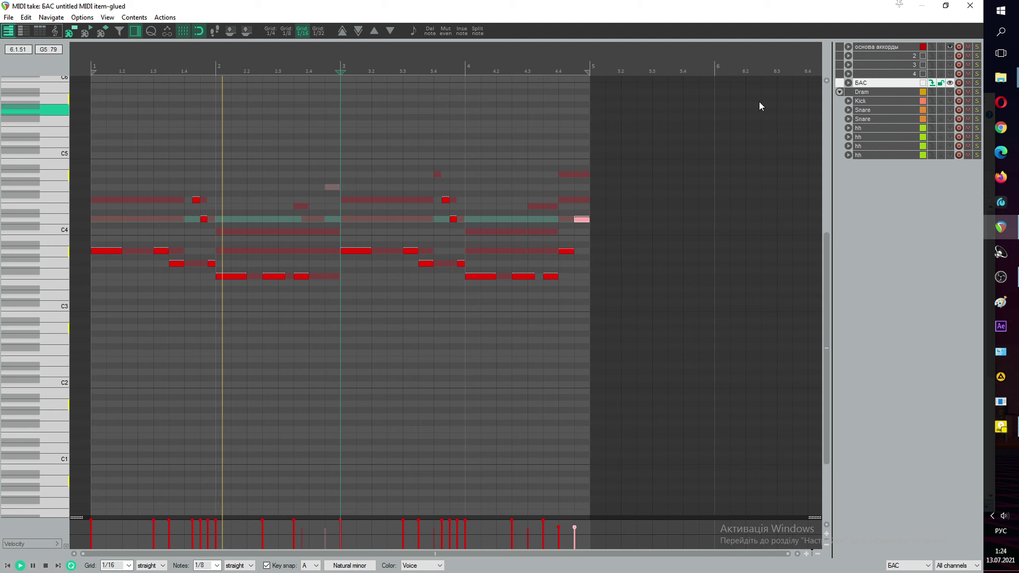
key(space)
click(970, 5)
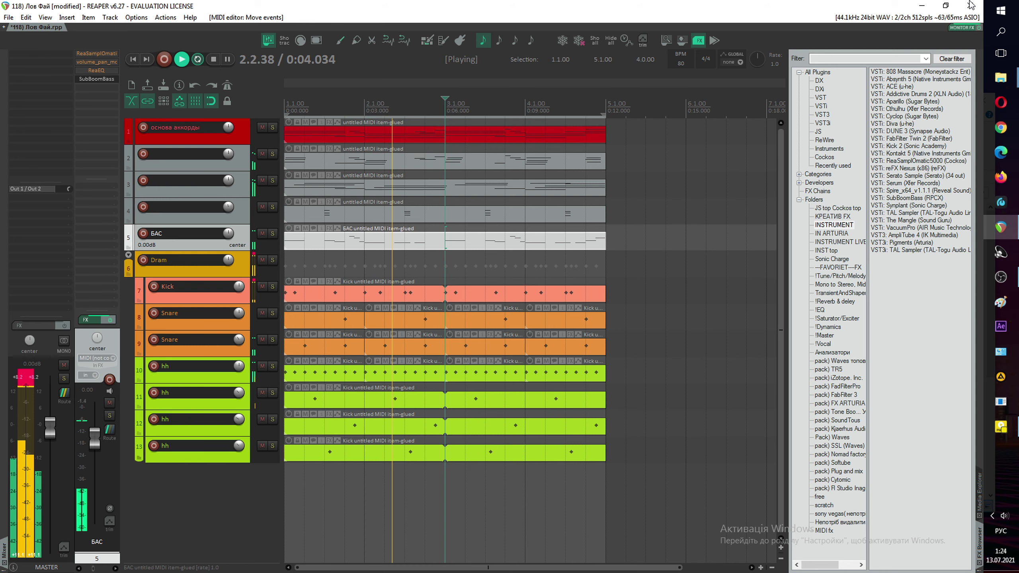
click(261, 235)
key(space)
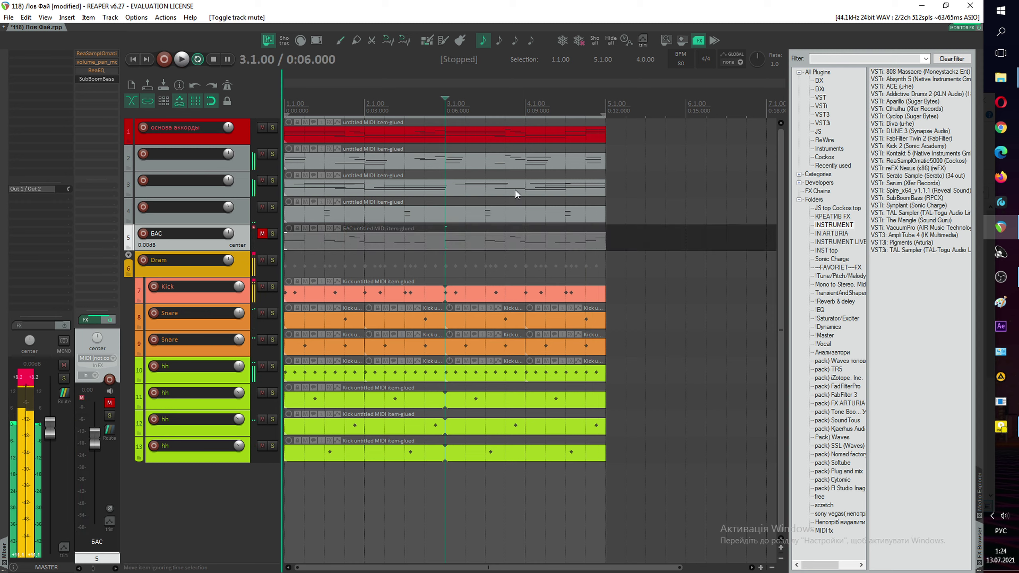
Step: Open SubBoomBass on the БАС track, then unmute, solo and play the track
click(105, 83)
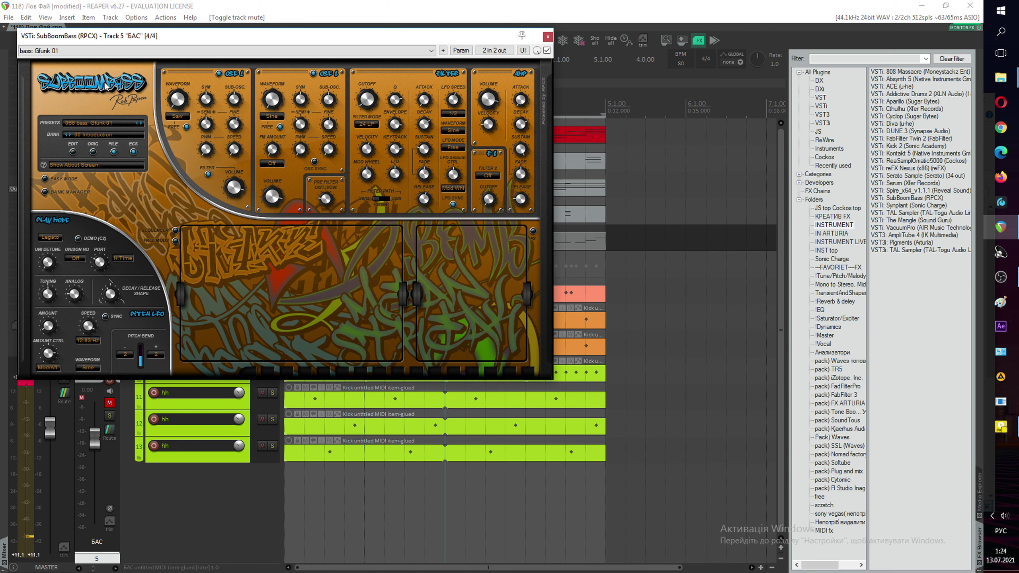
drag(396, 39, 720, 132)
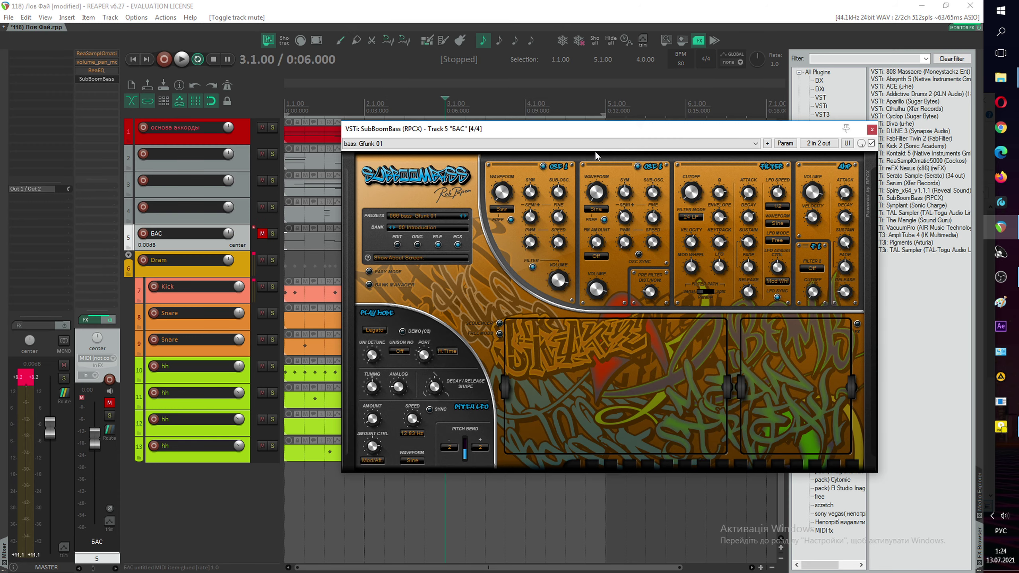
click(262, 234)
click(273, 234)
key(space)
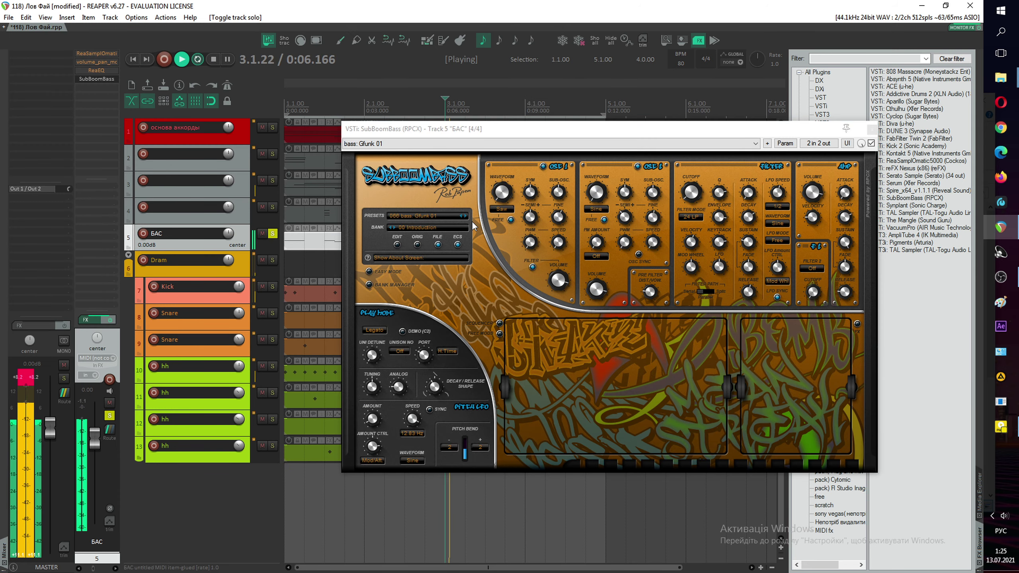
Step: Audition the SubBoomBass presets in sequence from Gfunk 01 up to 072 DiscoGrooveTube on the soloed bass
click(465, 216)
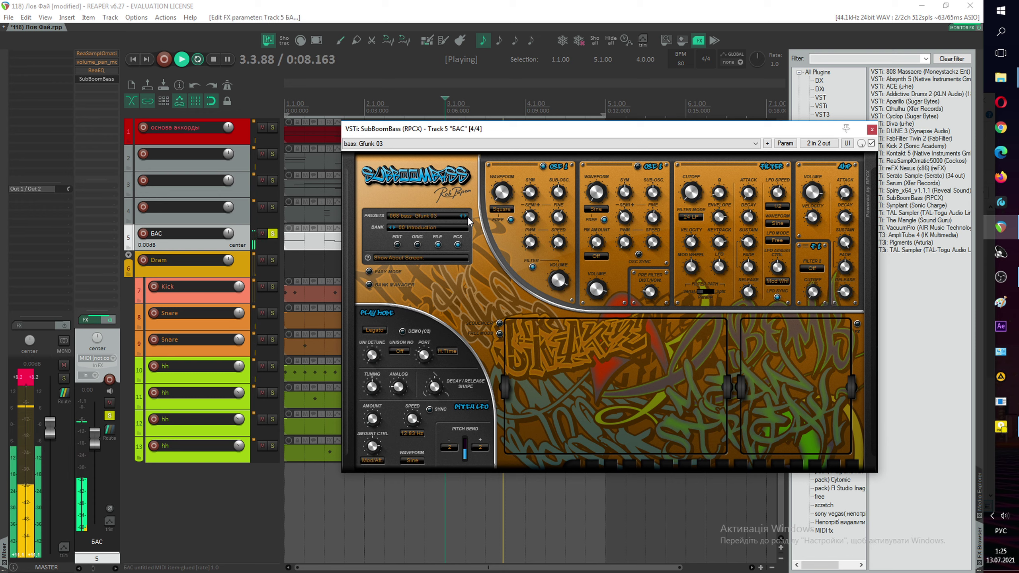
click(467, 217)
click(467, 217)
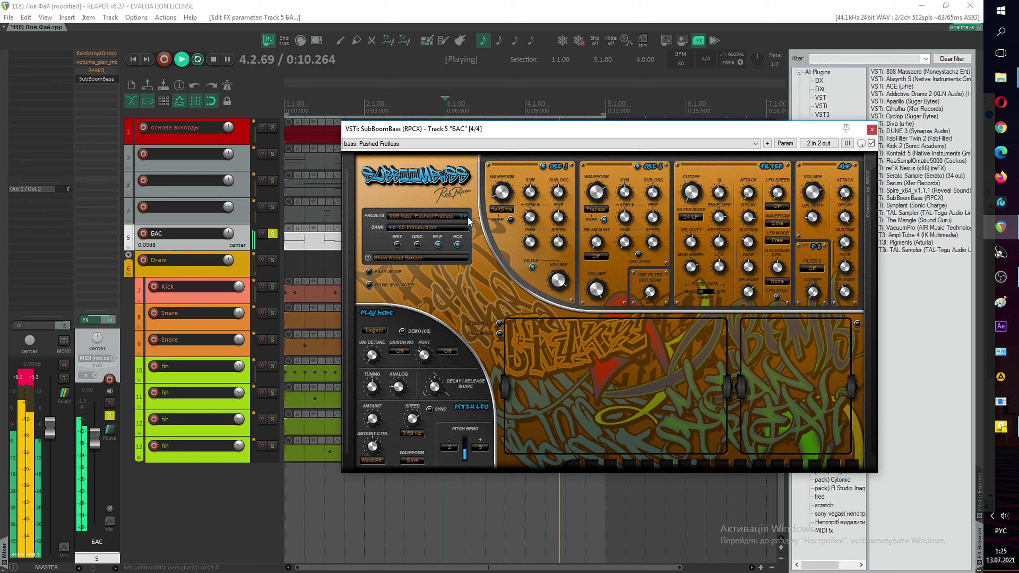
click(467, 217)
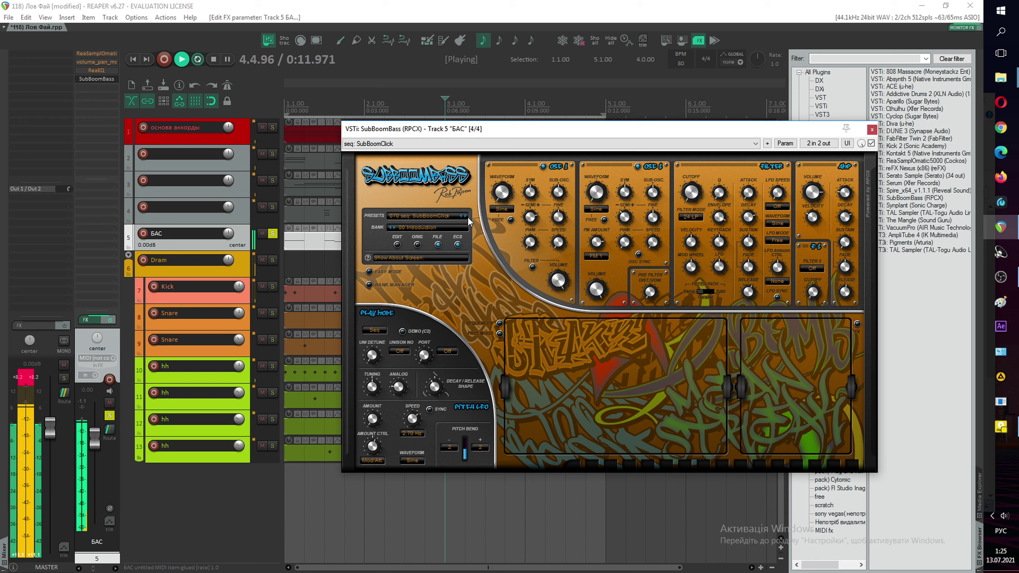
click(468, 217)
click(467, 217)
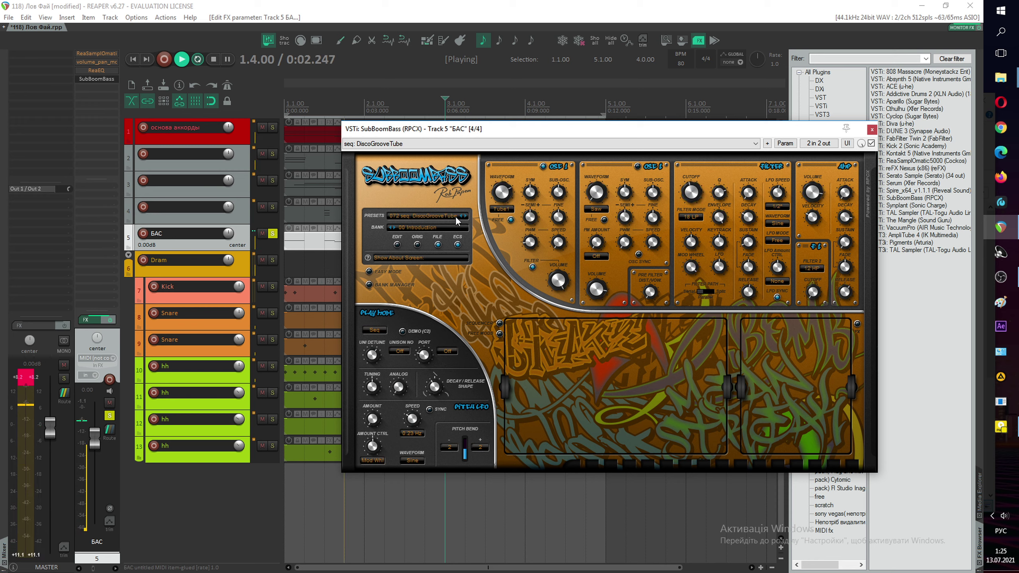
Step: Load SubBoomBass preset 033 Class 03 and advance through the following presets to 037 Class 07
click(442, 216)
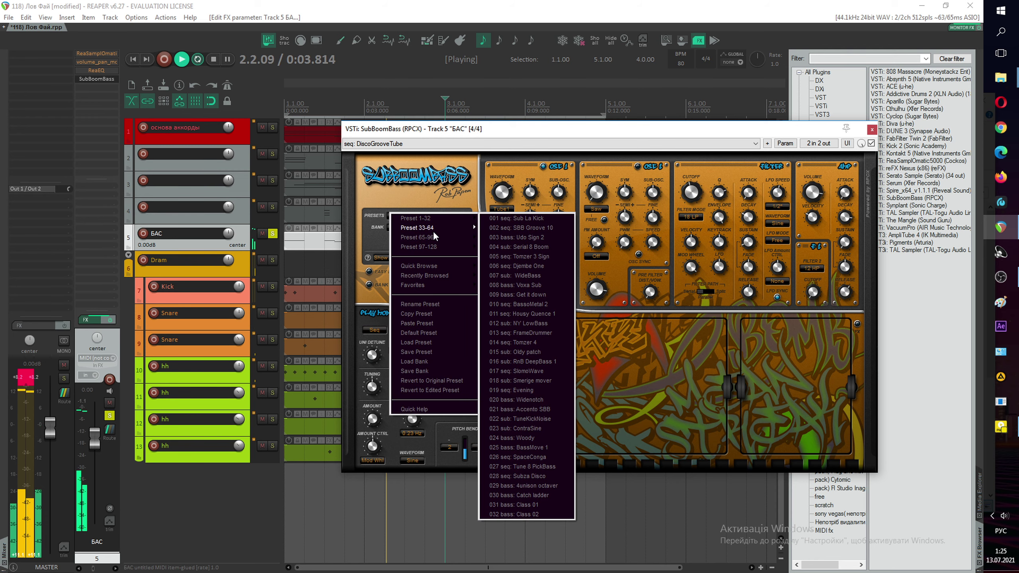
mouse_move(442, 231)
click(495, 228)
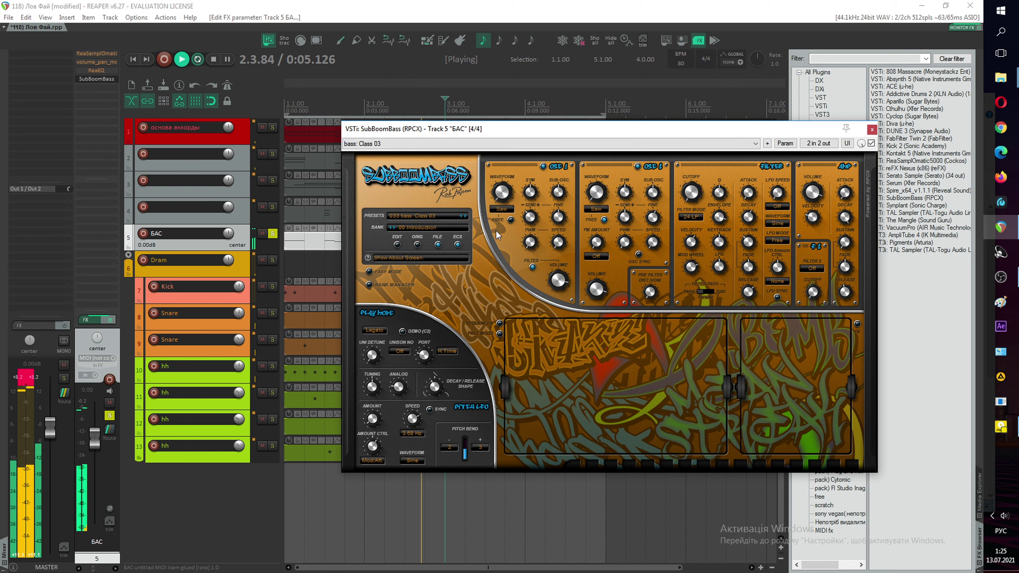
click(464, 217)
click(464, 217)
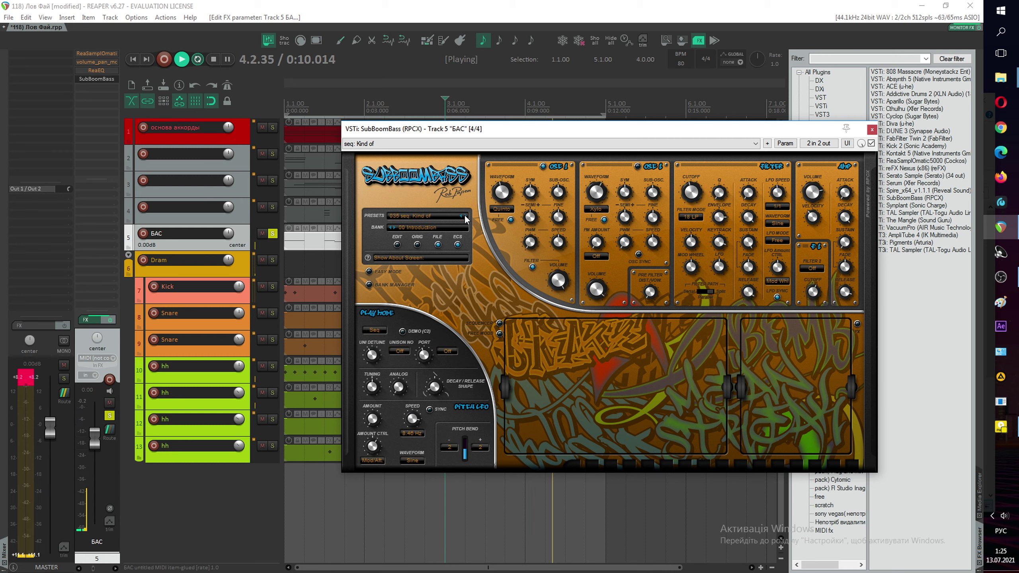
click(464, 217)
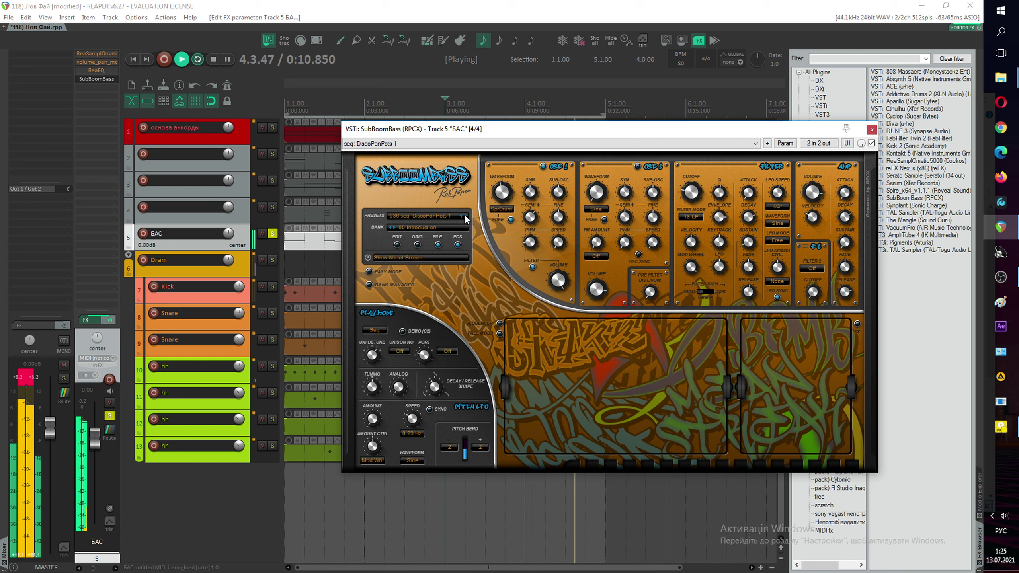
click(464, 217)
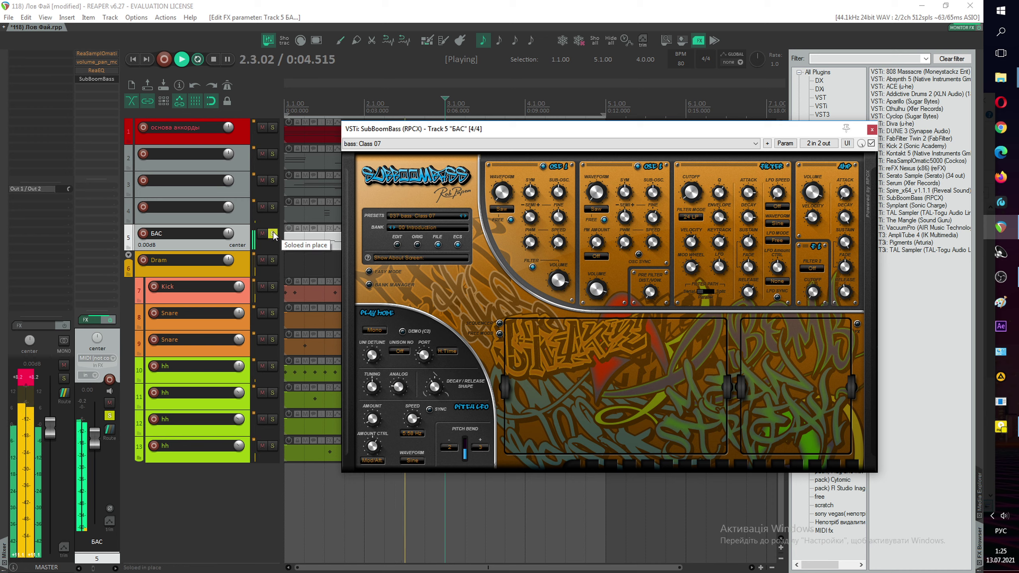
Step: Compare the Class 07 bass in the full mix and soloed, stop playback and close the SubBoomBass window
click(273, 234)
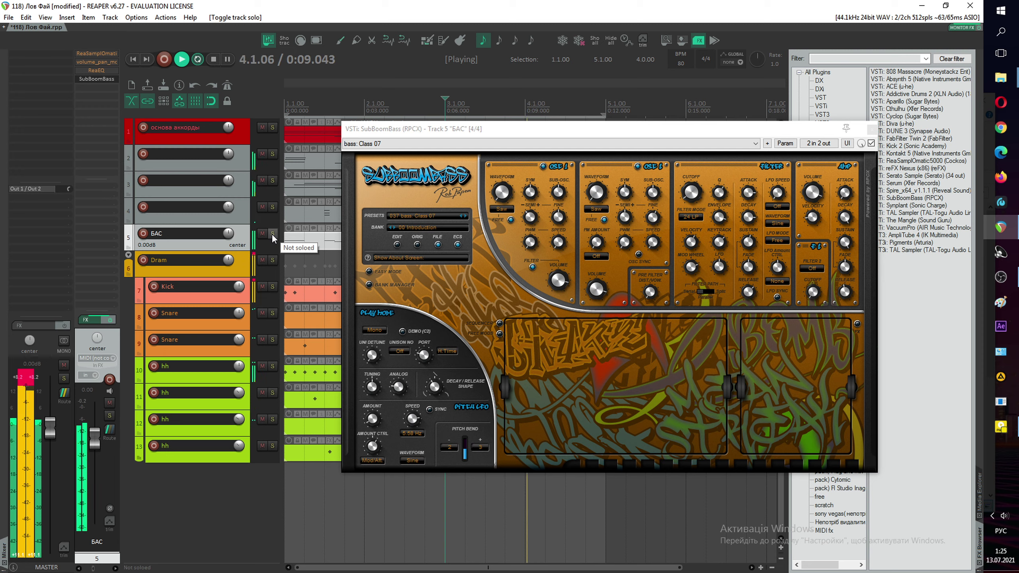
click(272, 233)
key(space)
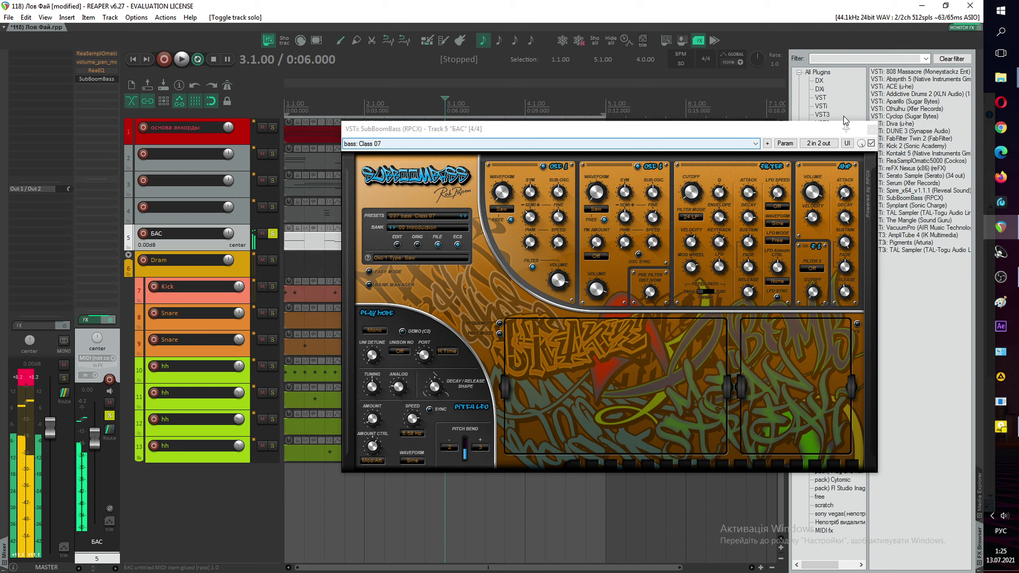
click(870, 129)
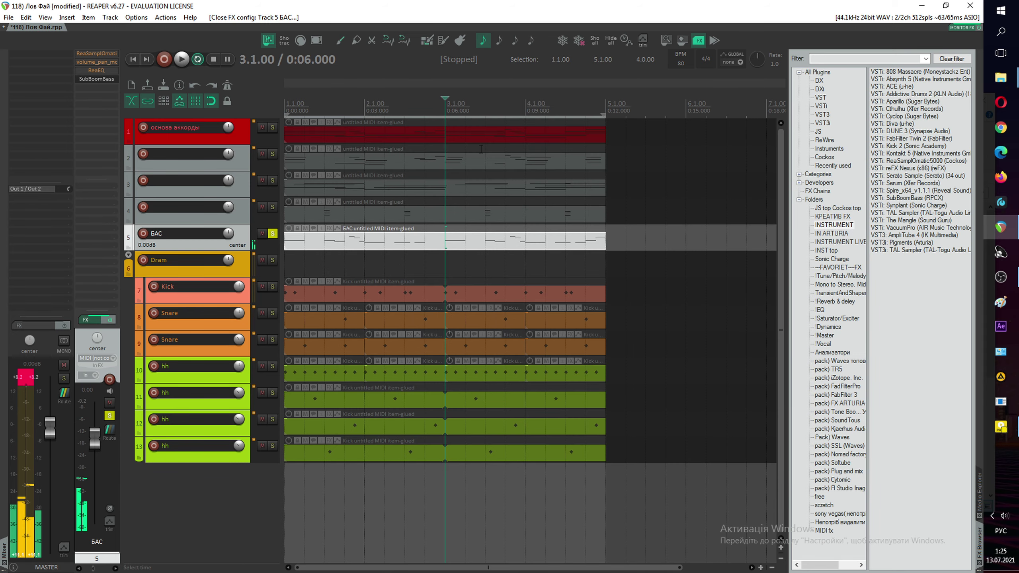
Step: Save the project and add the DUNE 3 synth to the БАС track
click(160, 88)
click(900, 131)
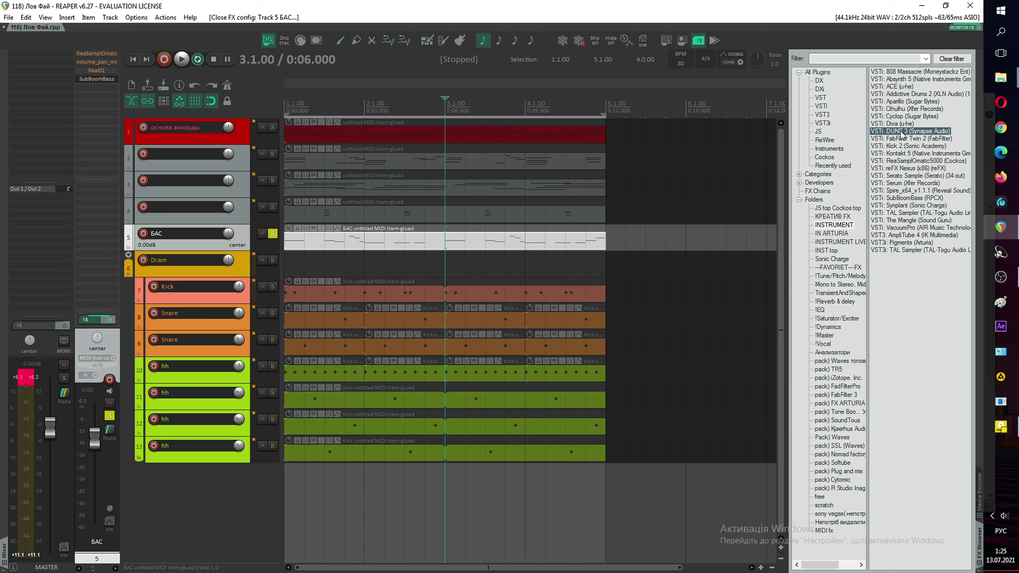
drag(900, 133, 102, 123)
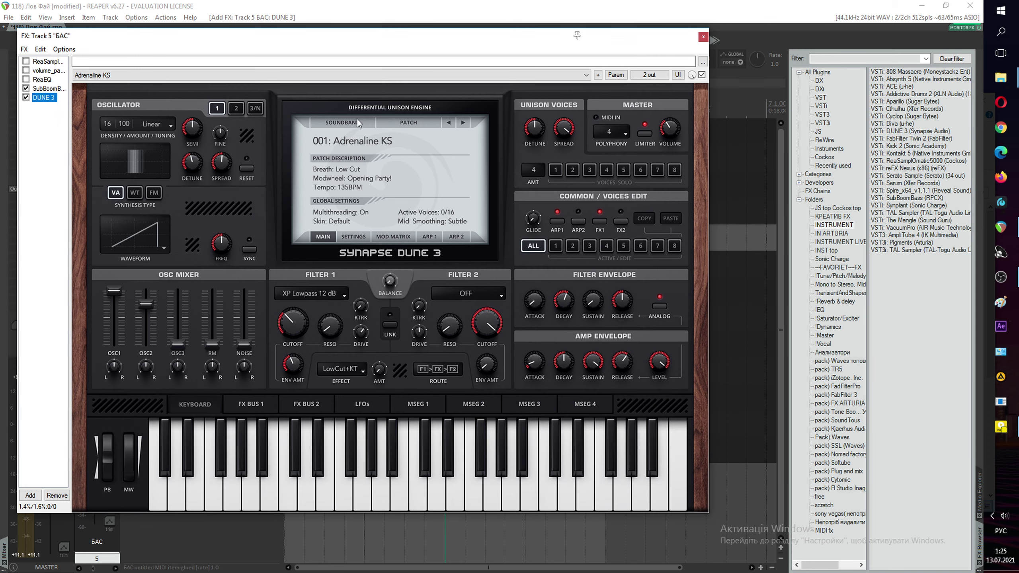
Step: Select the Bass soundbank from DUNE 2 Factory in DUNE 3 and close the effects window
click(354, 122)
mouse_move(341, 137)
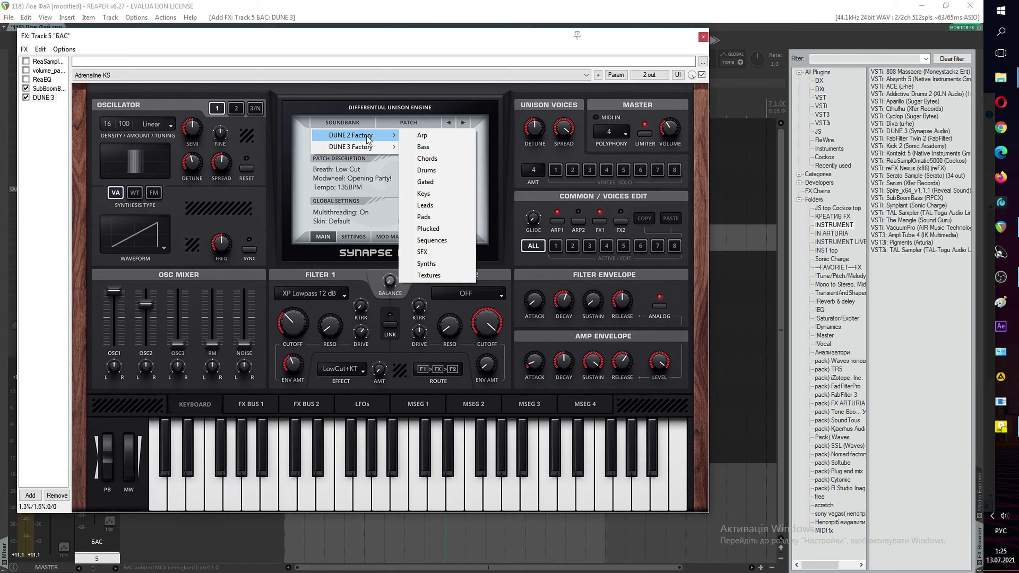
click(444, 144)
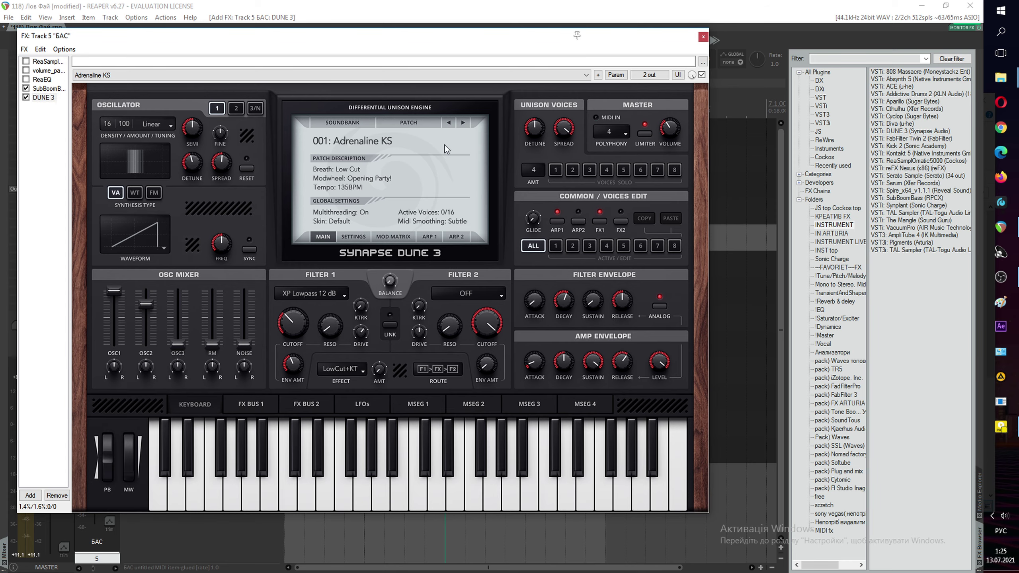
click(703, 37)
Step: Bypass SubBoomBass on the БАС track, play from the start of bar 1 and open the DUNE 3 window
shift+click(113, 79)
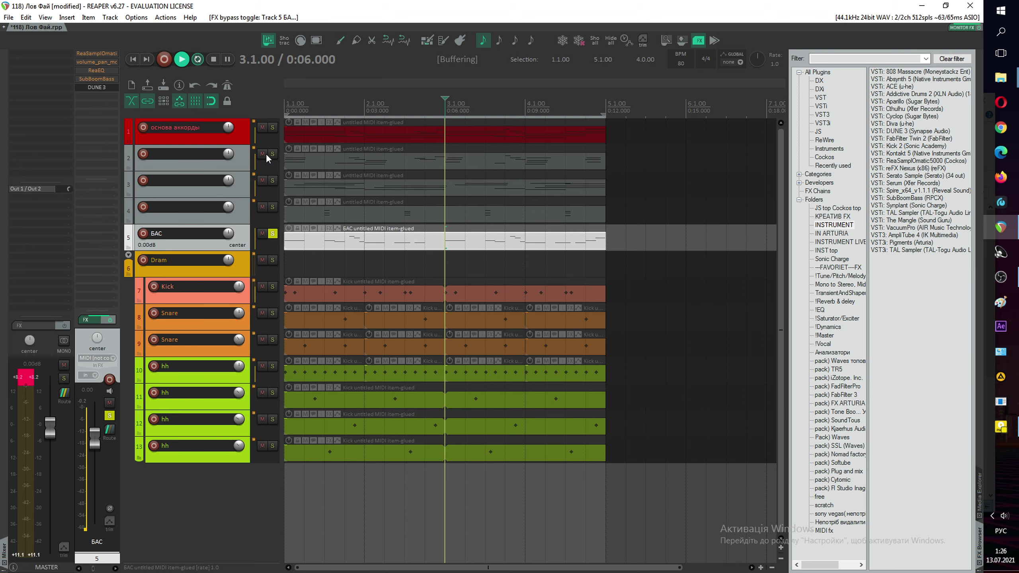
key(space)
click(133, 61)
click(98, 86)
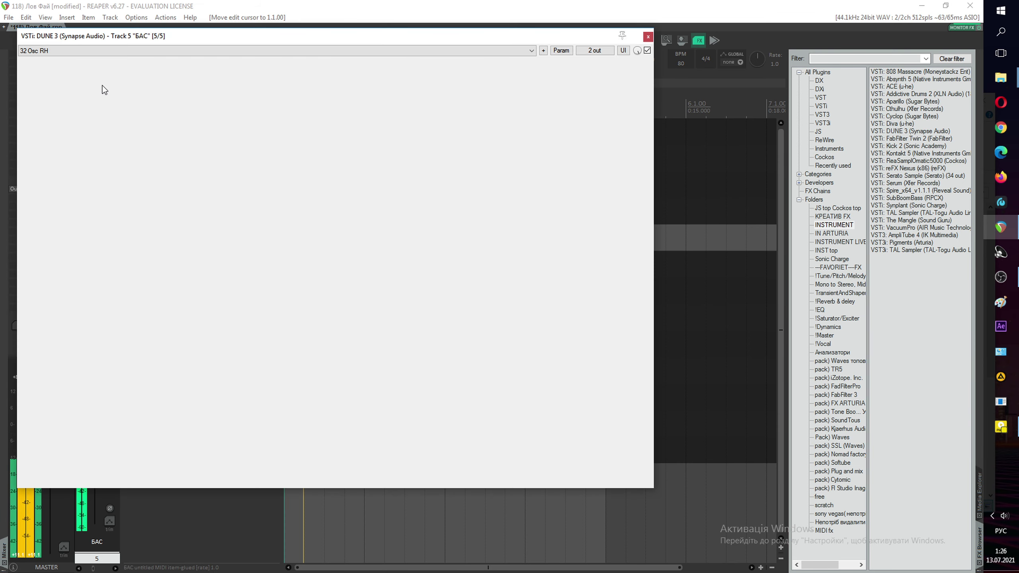
Step: Step through the DUNE 3 bass patches during playback to Comped MK and close the synth window
click(408, 99)
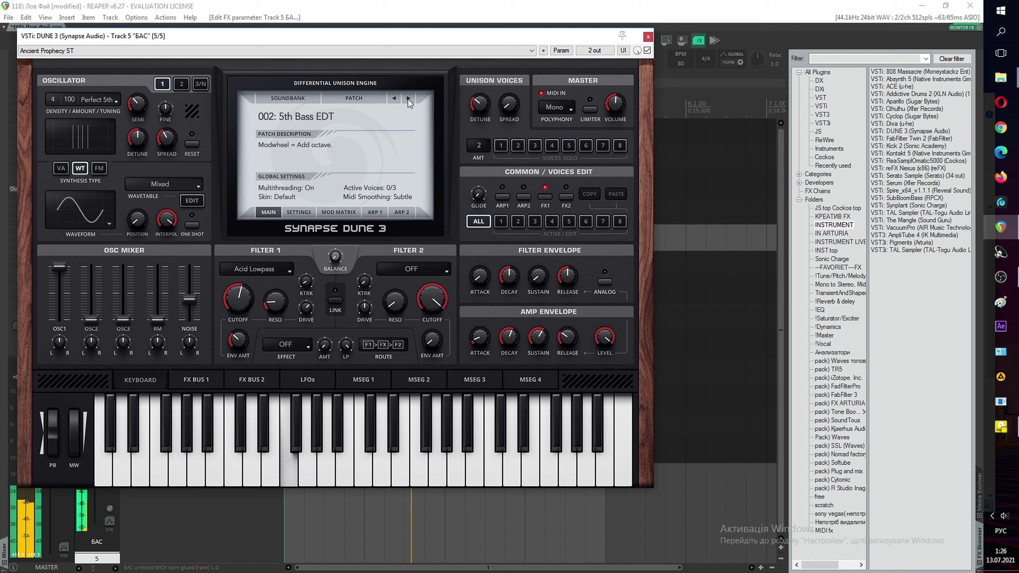
click(407, 99)
click(407, 99)
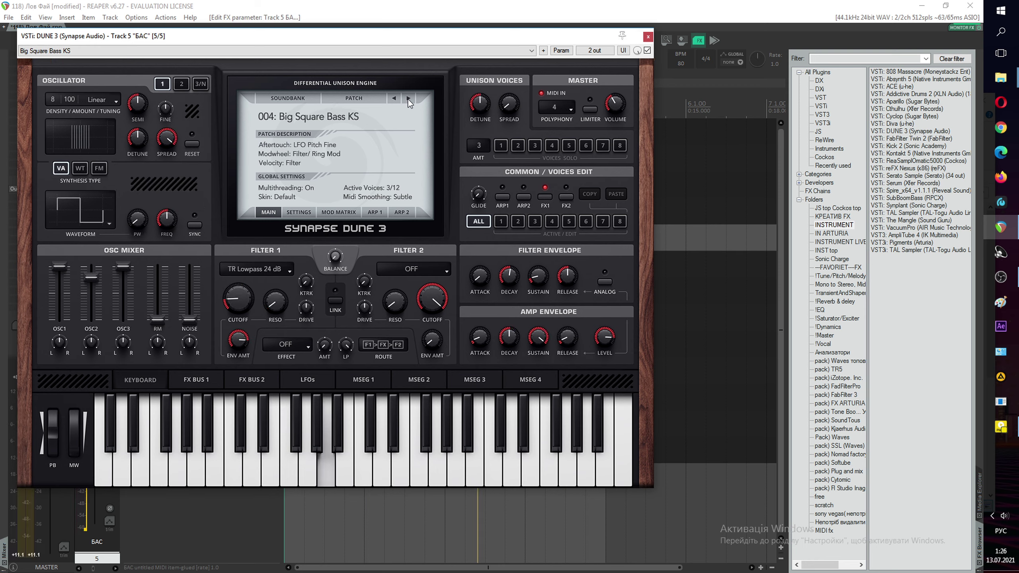
click(407, 98)
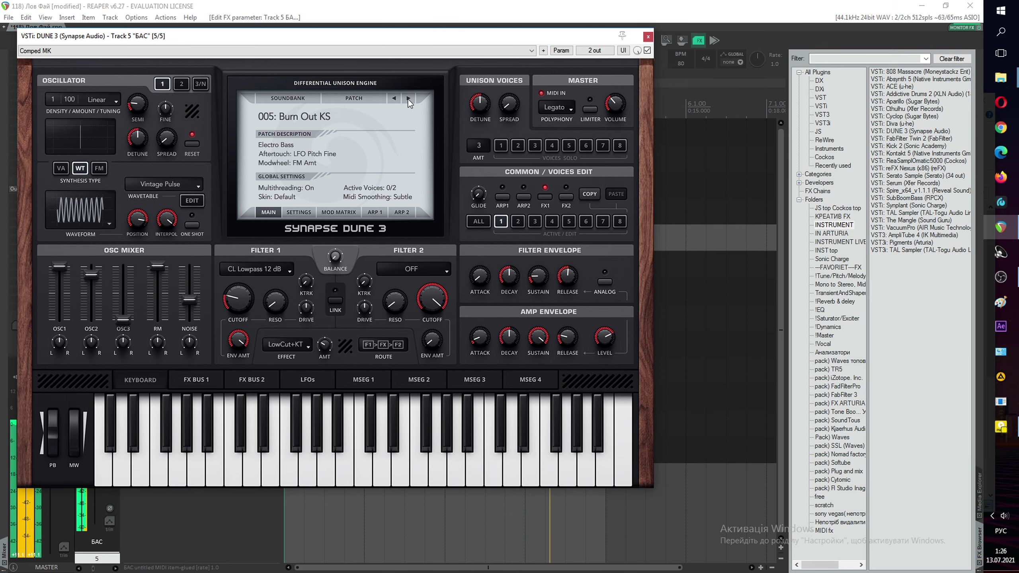
click(407, 99)
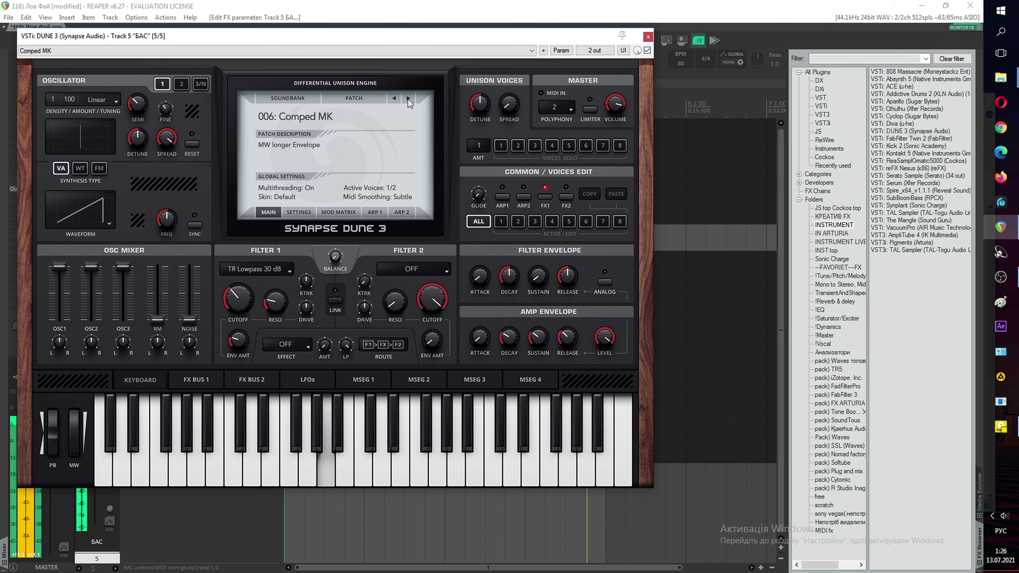
click(647, 38)
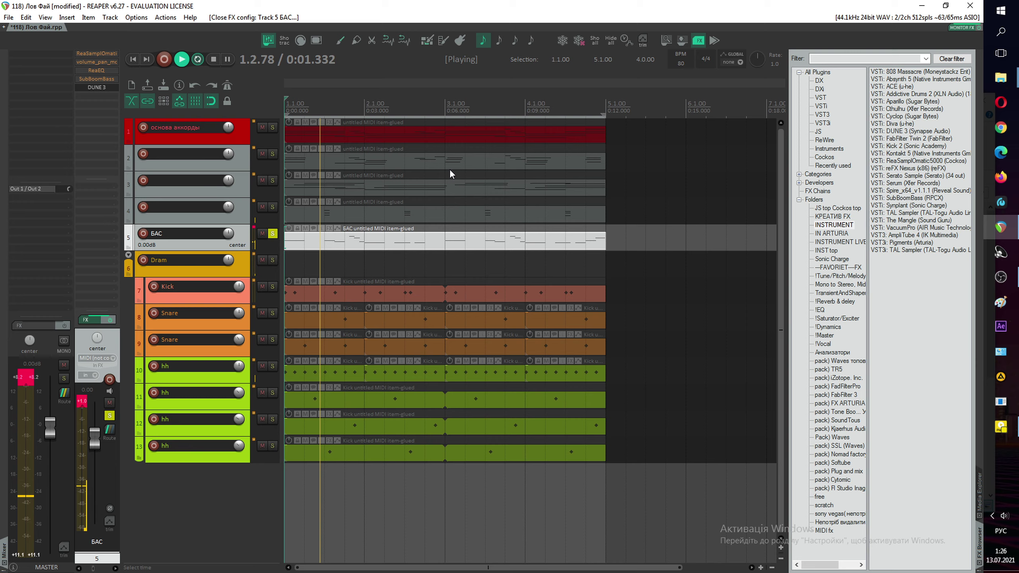
Step: Transpose all notes of the БАС item so they sit one octave lower and close the MIDI editor
double_click(378, 246)
key(ctrl+a)
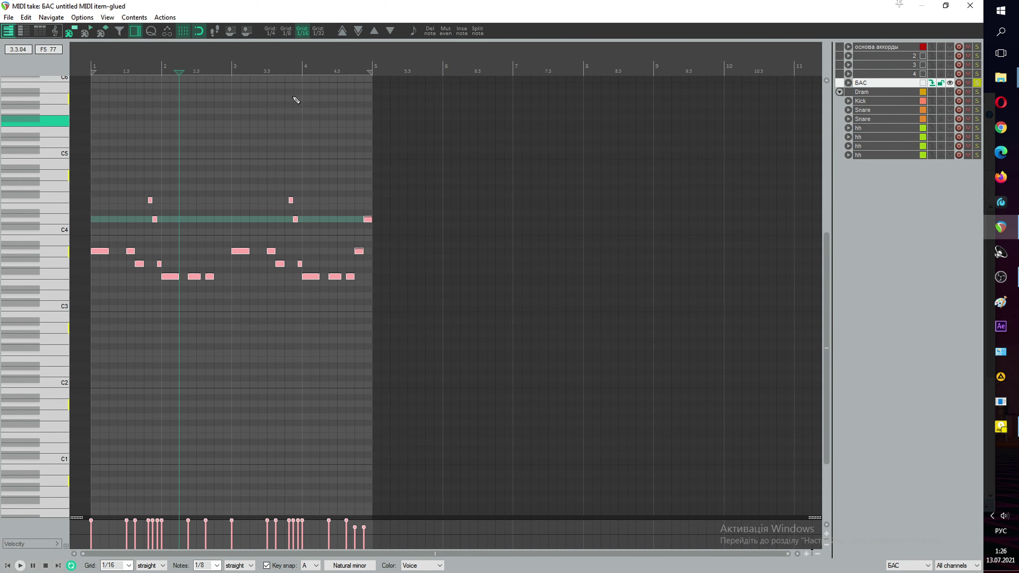
click(342, 30)
click(343, 30)
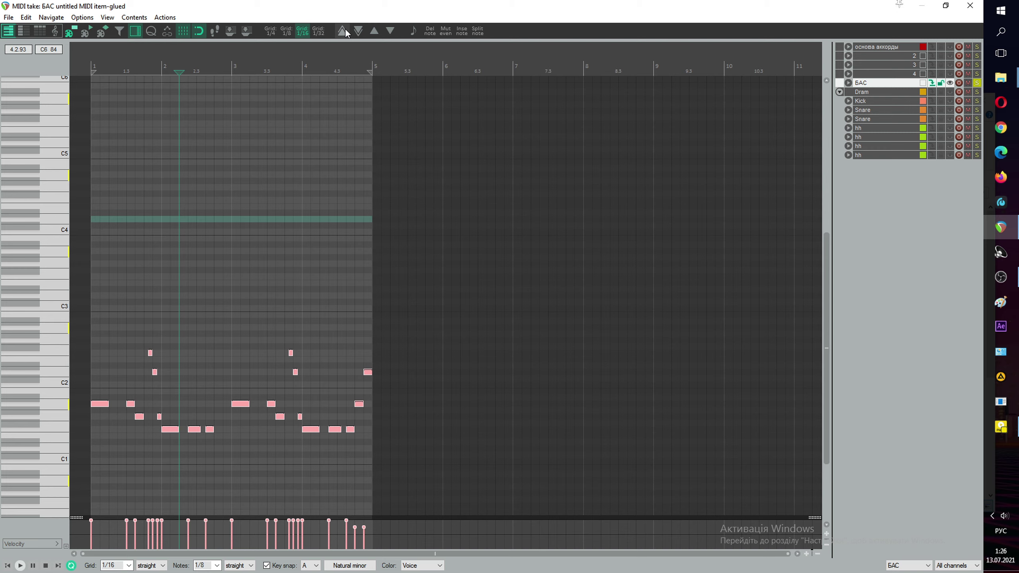
click(344, 32)
key(Escape)
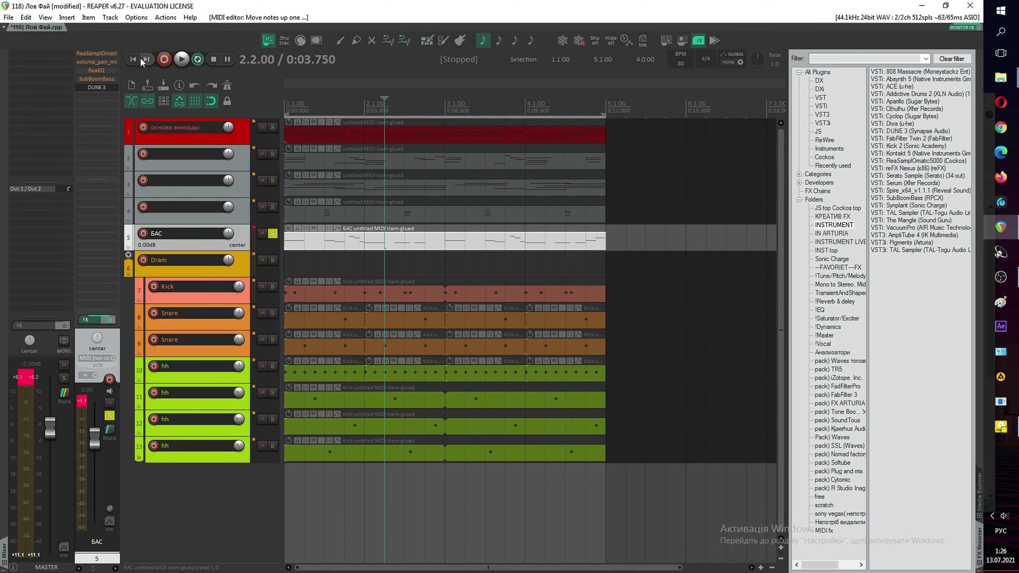
Step: Play from the project start, unsolo the БАС track and lower its volume to -3.33 dB
click(139, 58)
key(space)
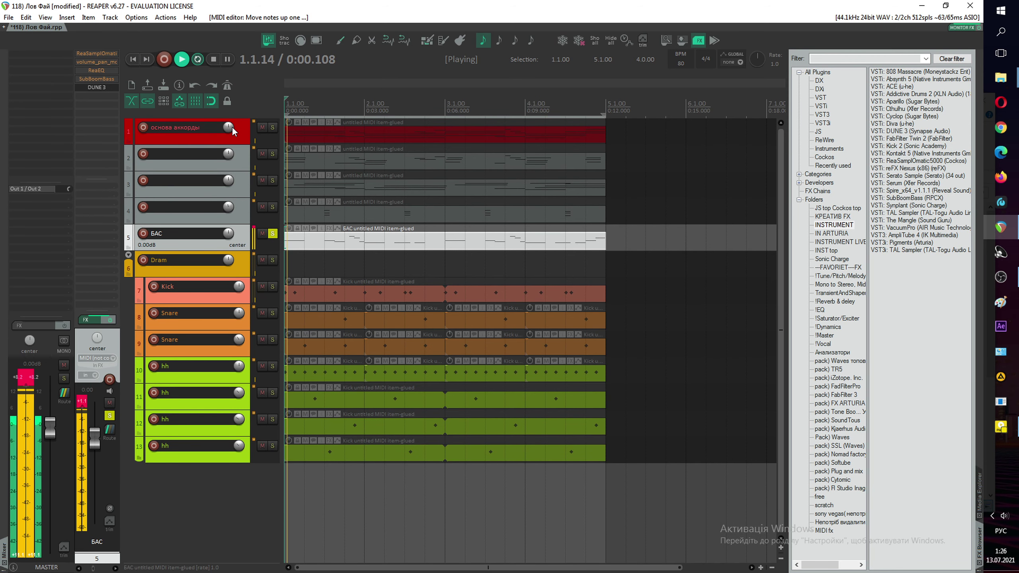
click(272, 234)
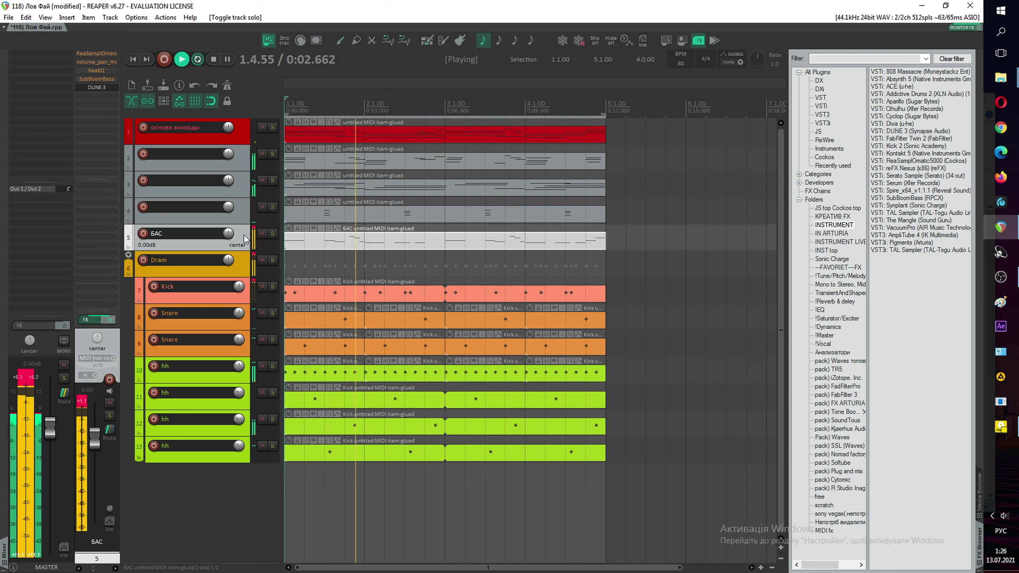
mouse_move(94, 445)
mouse_down()
mouse_move(95, 467)
mouse_move(95, 451)
mouse_up()
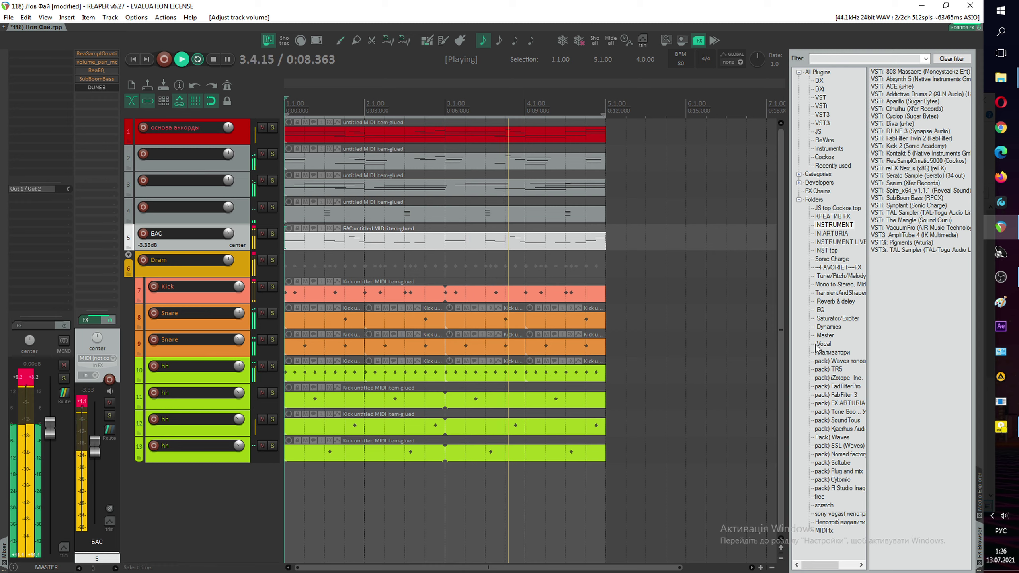
Step: Move ReaEQ after DUNE 3 in the БАС effects chain, enable it and open its window
click(820, 309)
drag(162, 81, 86, 86)
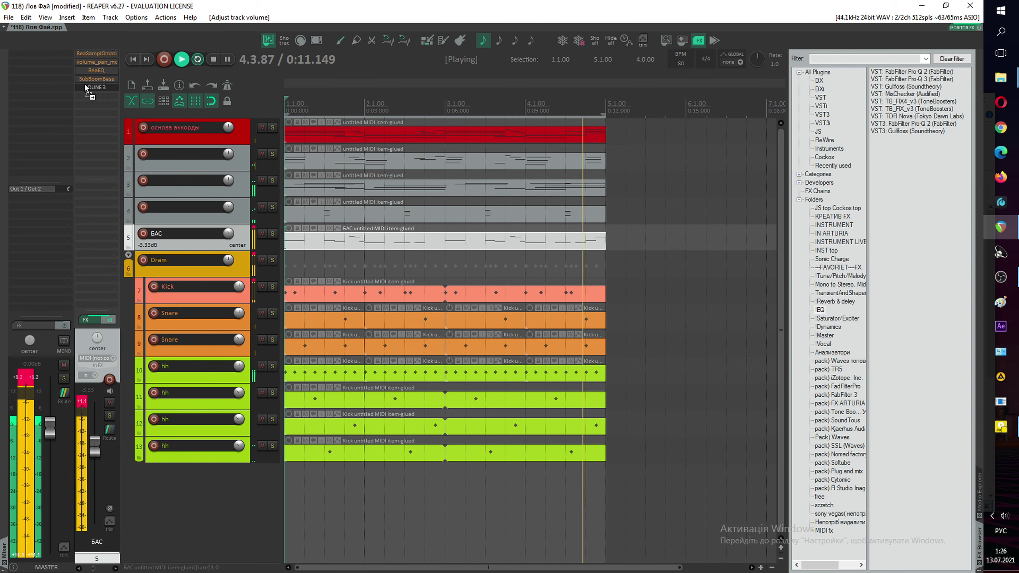
shift+click(98, 87)
click(98, 87)
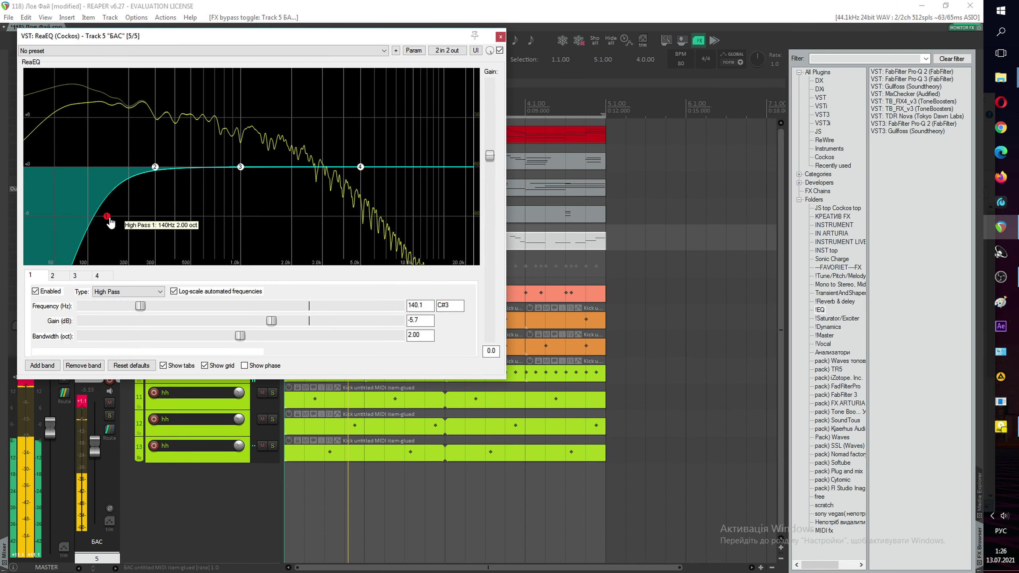
Step: Change ReaEQ band 1 to a Low Pass filter at about 172 Hz and close the ReaEQ window
drag(108, 217, 110, 291)
click(110, 291)
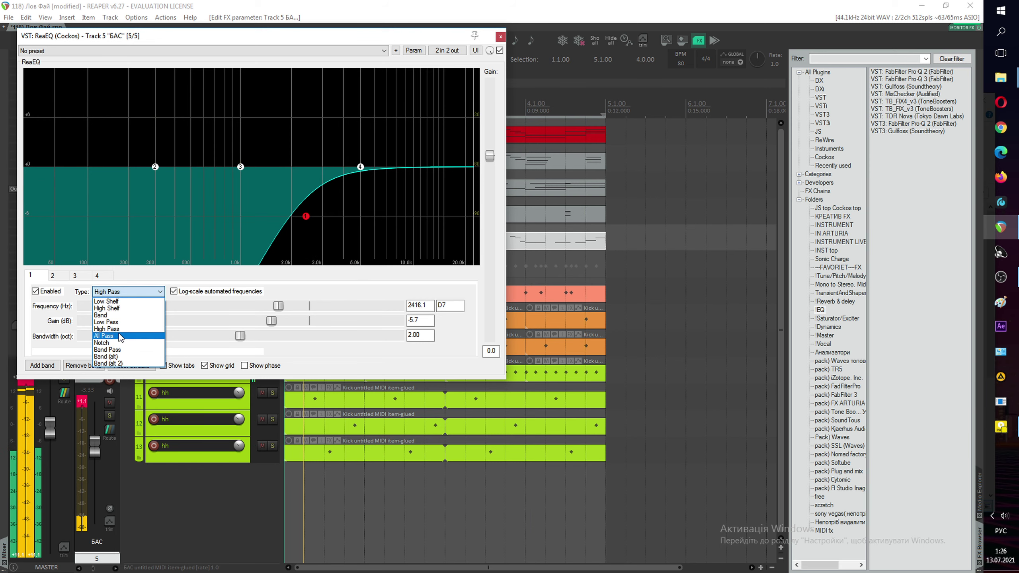
click(107, 322)
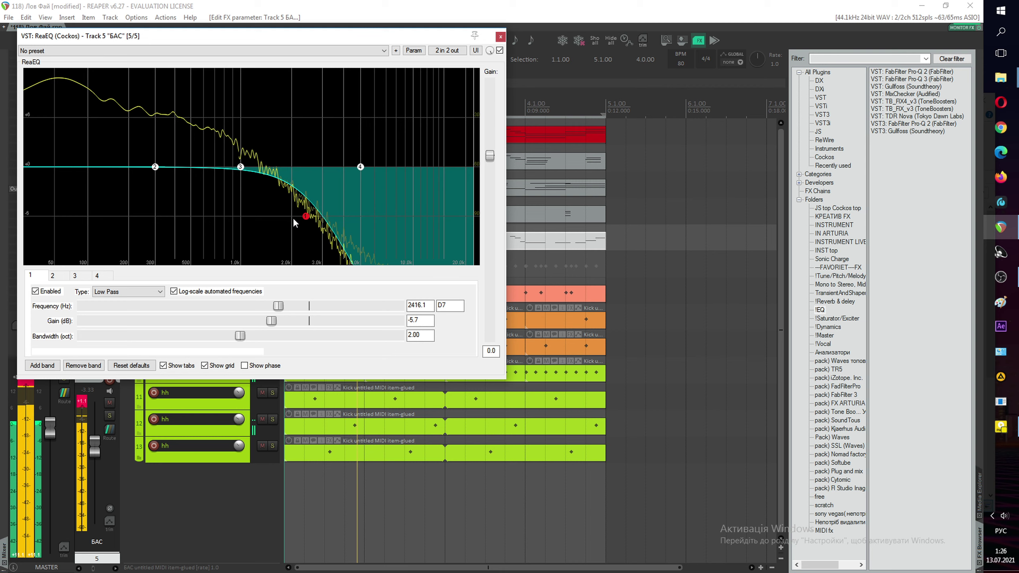
drag(293, 218, 122, 216)
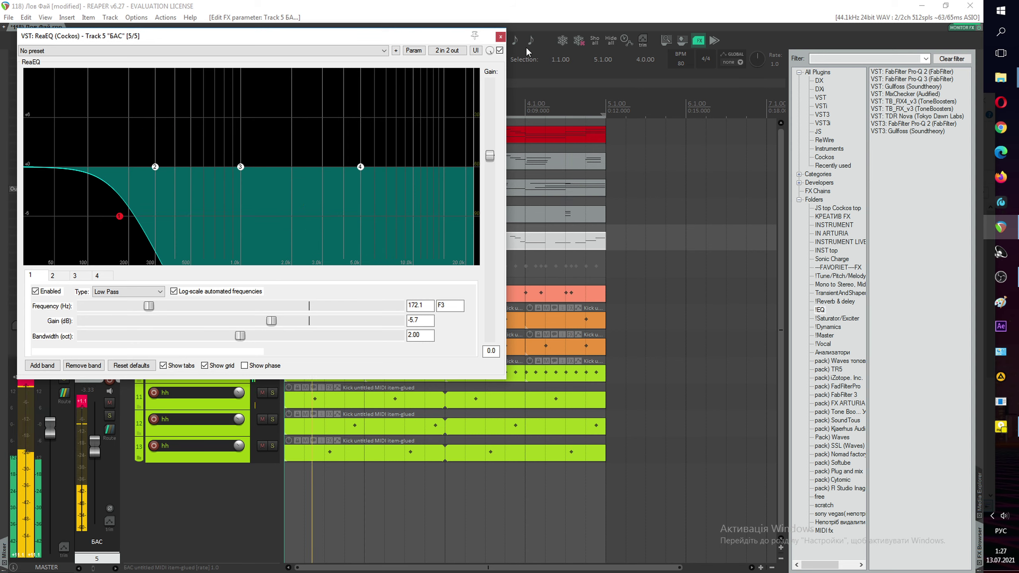
click(500, 37)
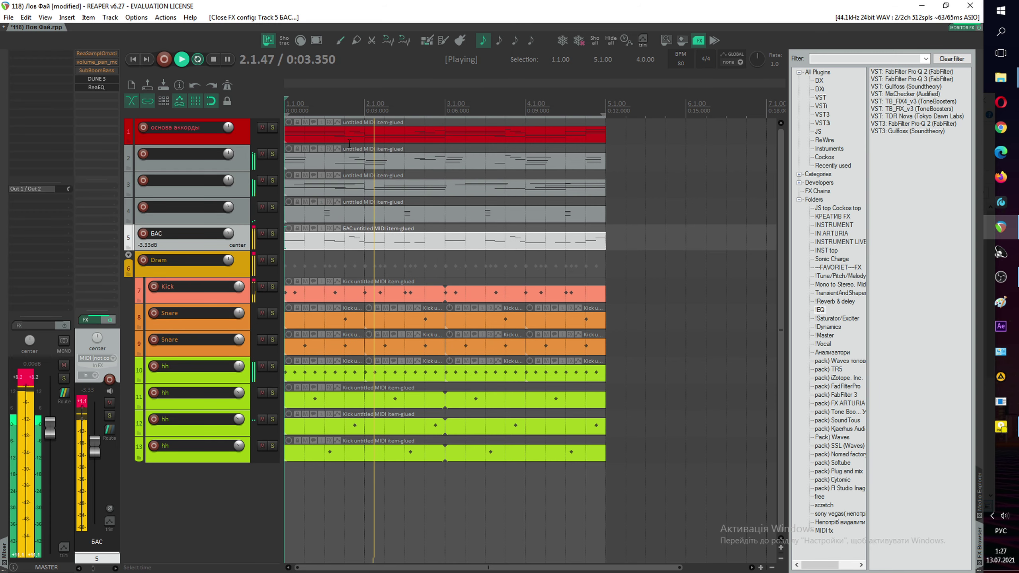
Step: Open the БАС item in the MIDI editor and mute the two short high notes ending bars 1 and 3
double_click(366, 244)
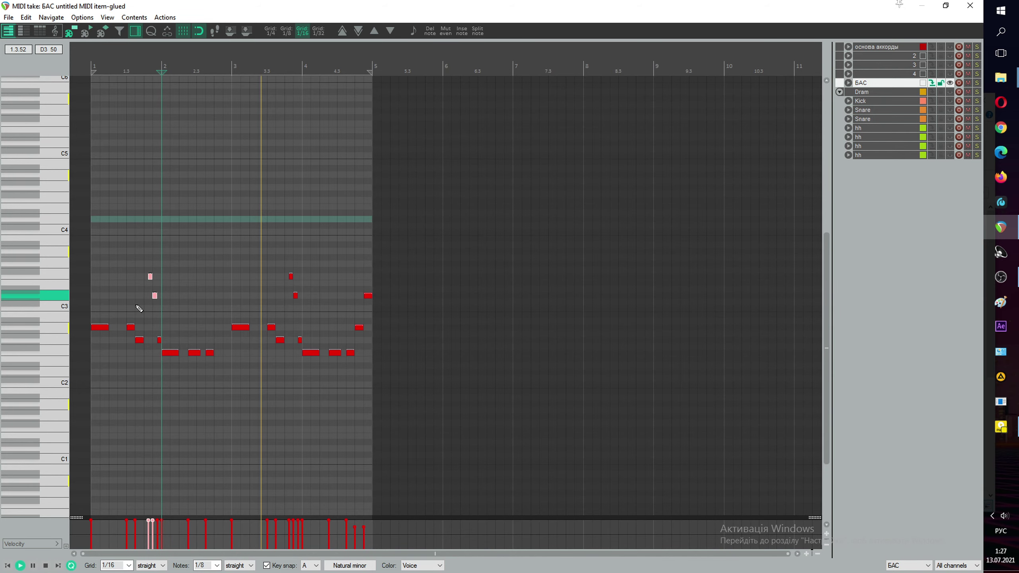
key(alt+m)
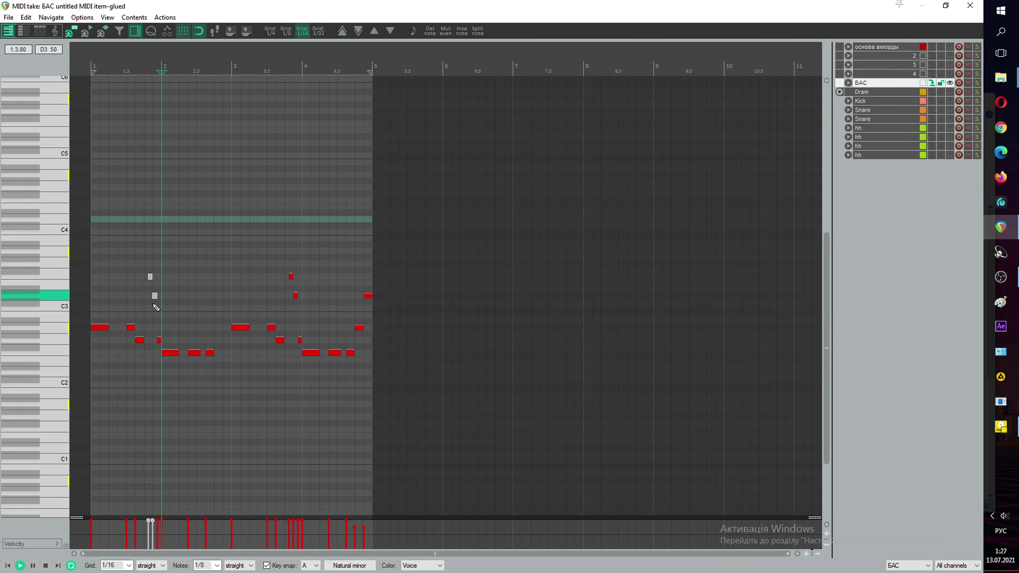
drag(303, 269, 276, 296)
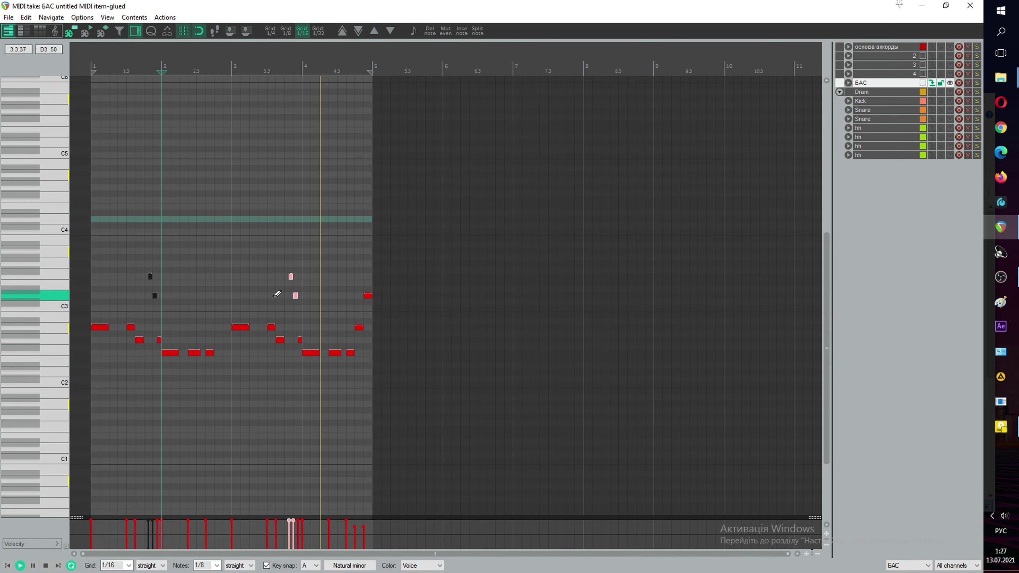
key(alt+m)
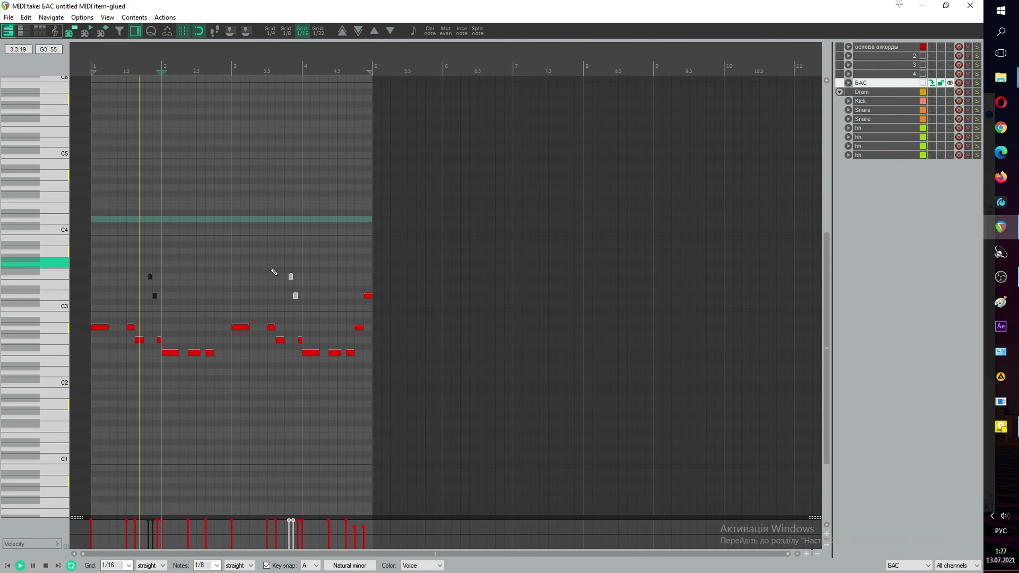
Step: Mute the second of the three low notes in bars 2 and 4, then close the MIDI editor
scroll(274, 272, up, 2)
drag(262, 346, 234, 362)
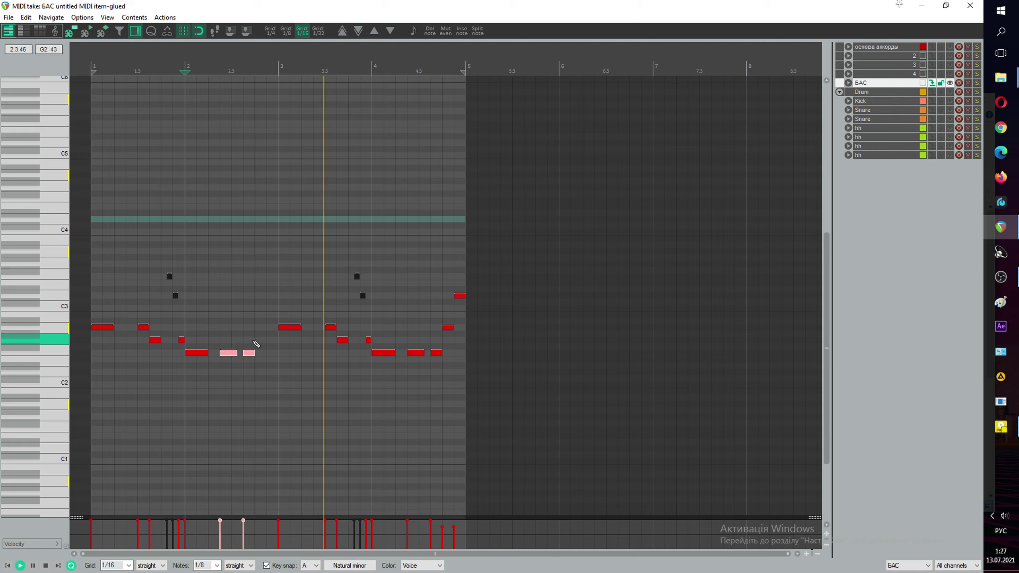
click(437, 352)
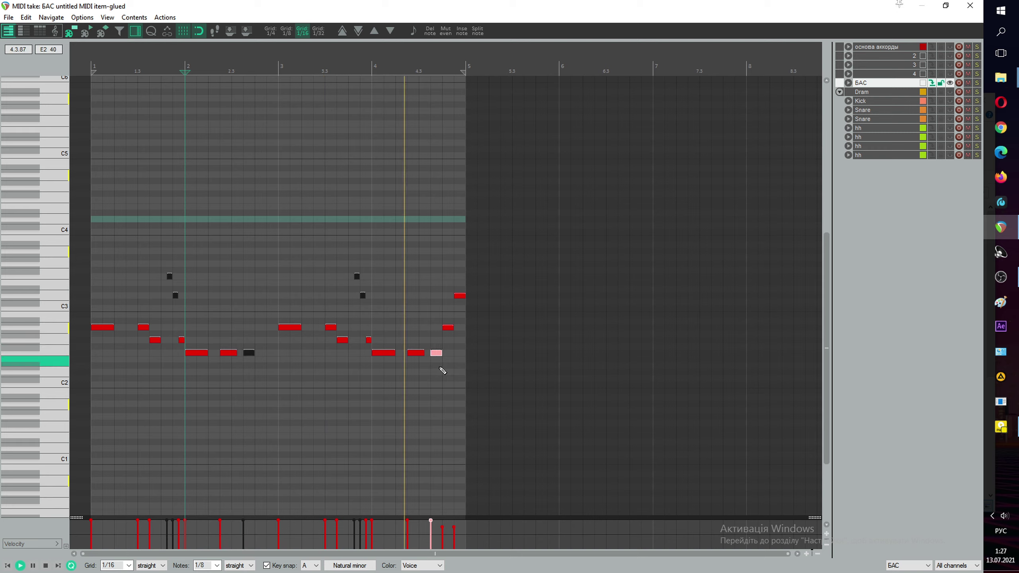
key(alt+m)
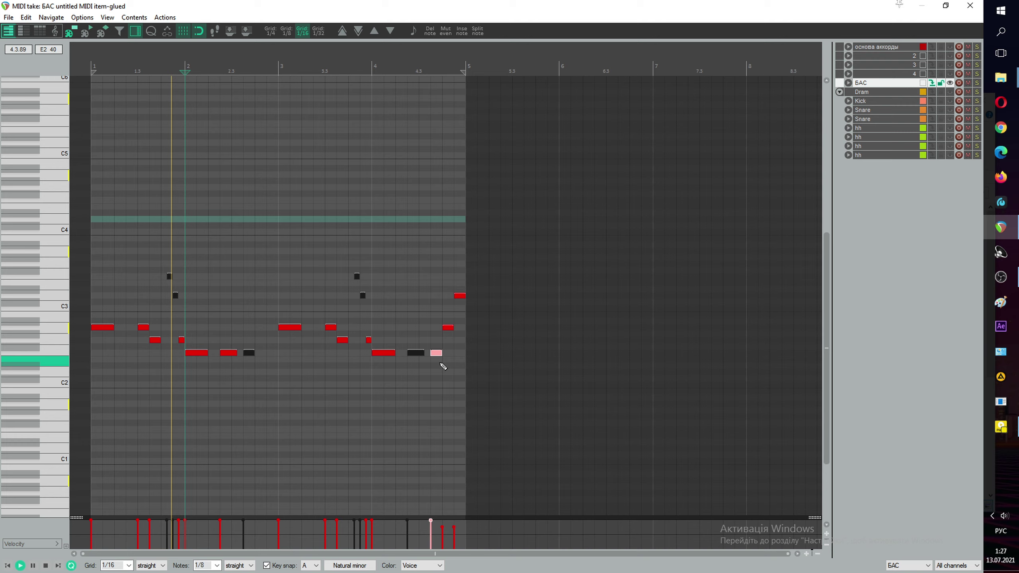
click(249, 352)
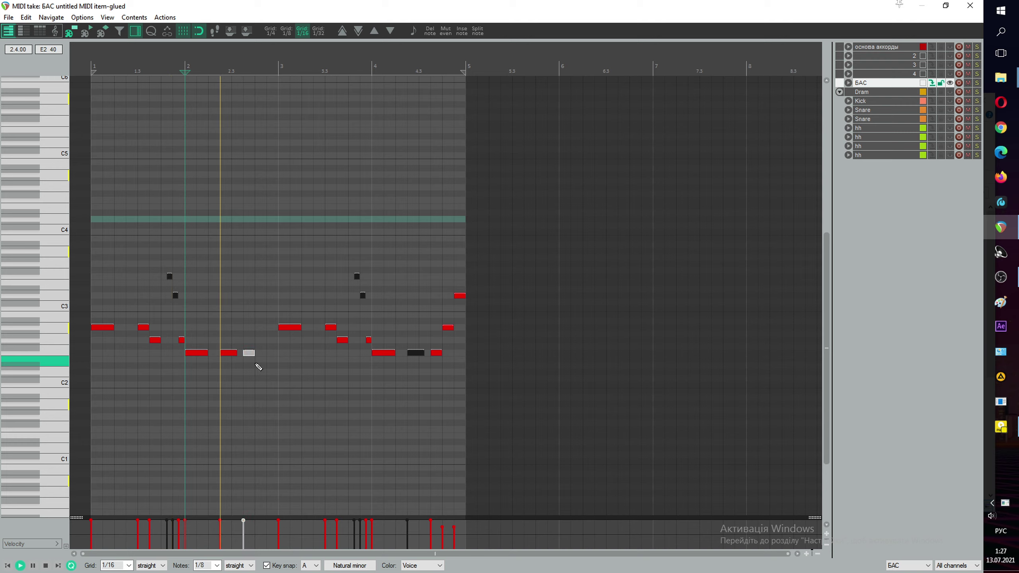
click(228, 352)
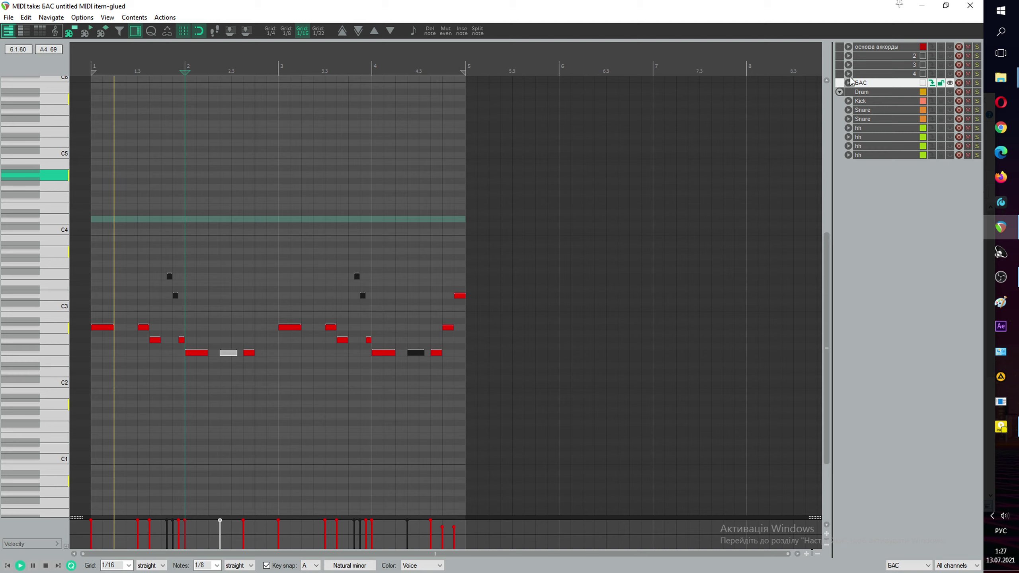
click(970, 5)
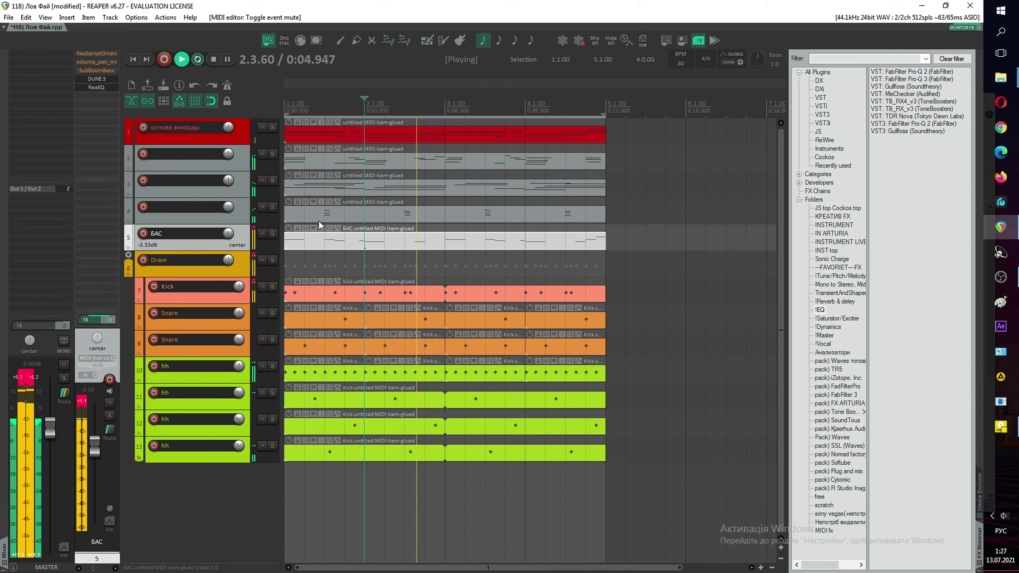
Step: Save the project and stop playback
scroll(318, 220, down, 2)
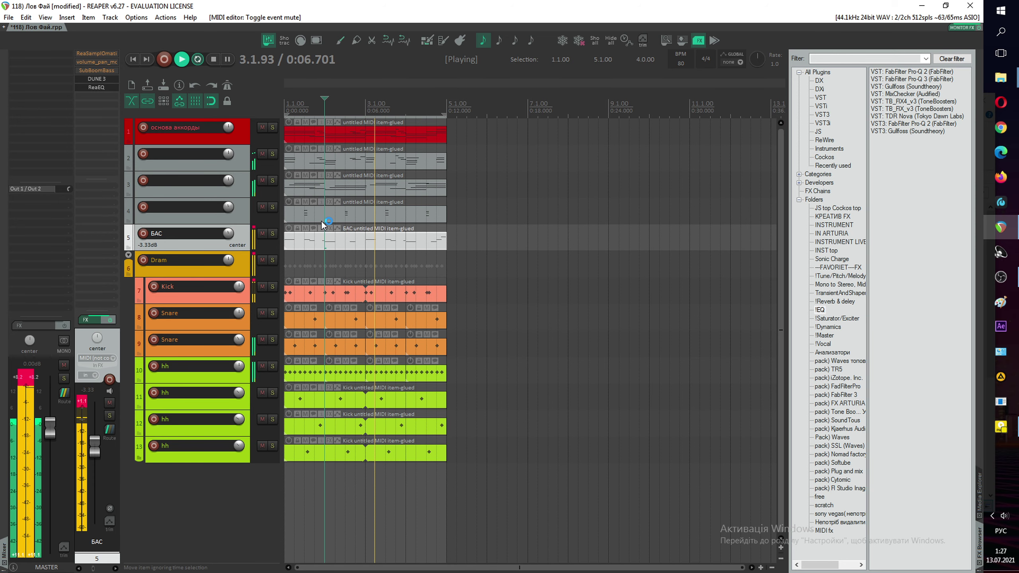
click(169, 85)
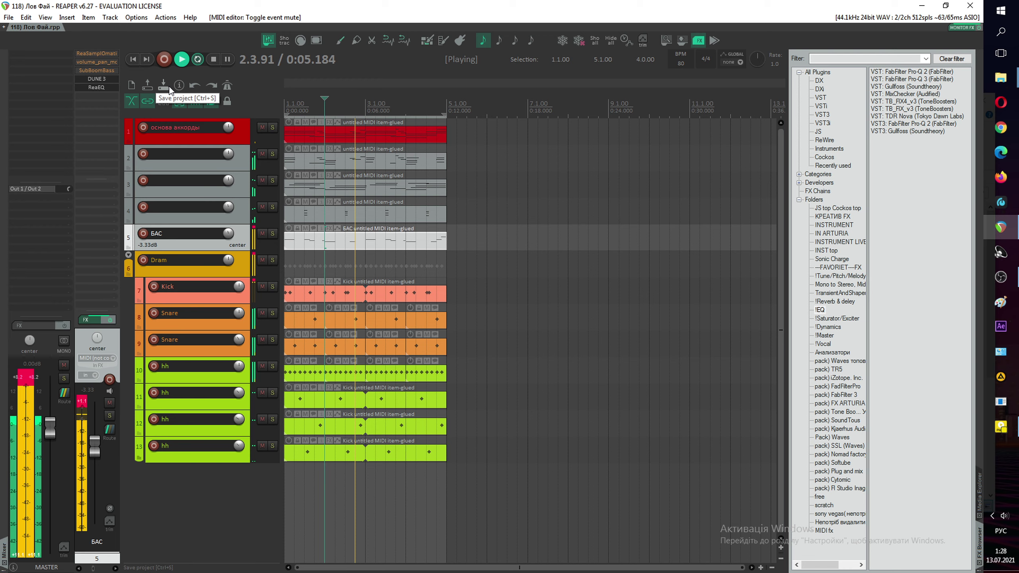
key(space)
Step: Show the Media Explorer and open the Origin.Sound.Vinyl.Era pack in the LO FI sample folder
click(714, 41)
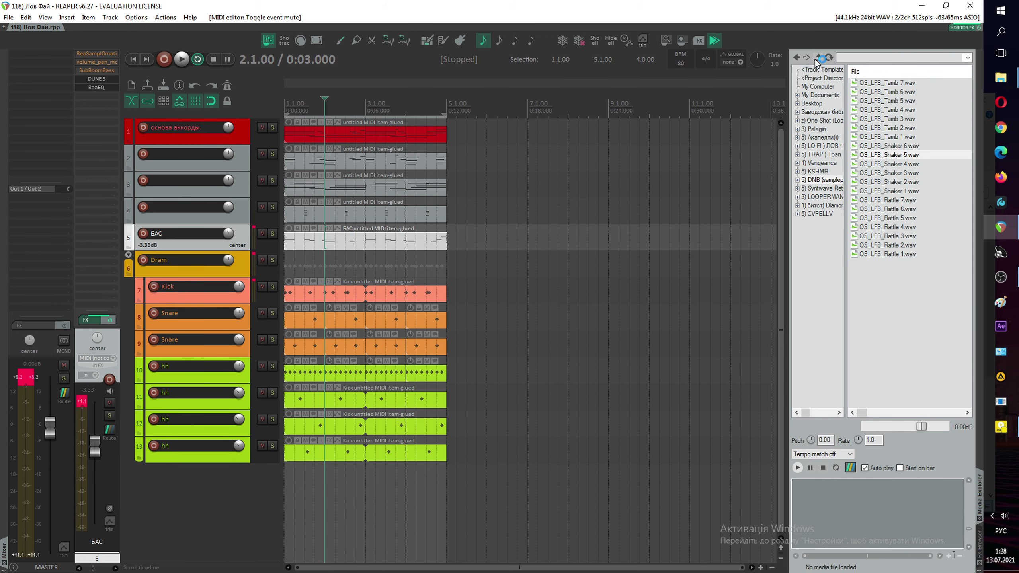
click(815, 60)
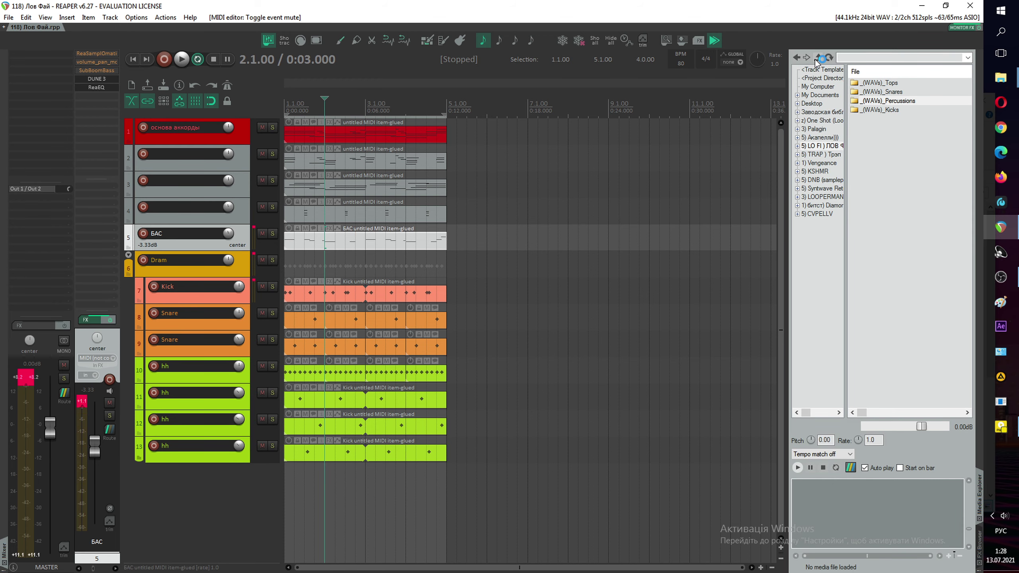
click(815, 60)
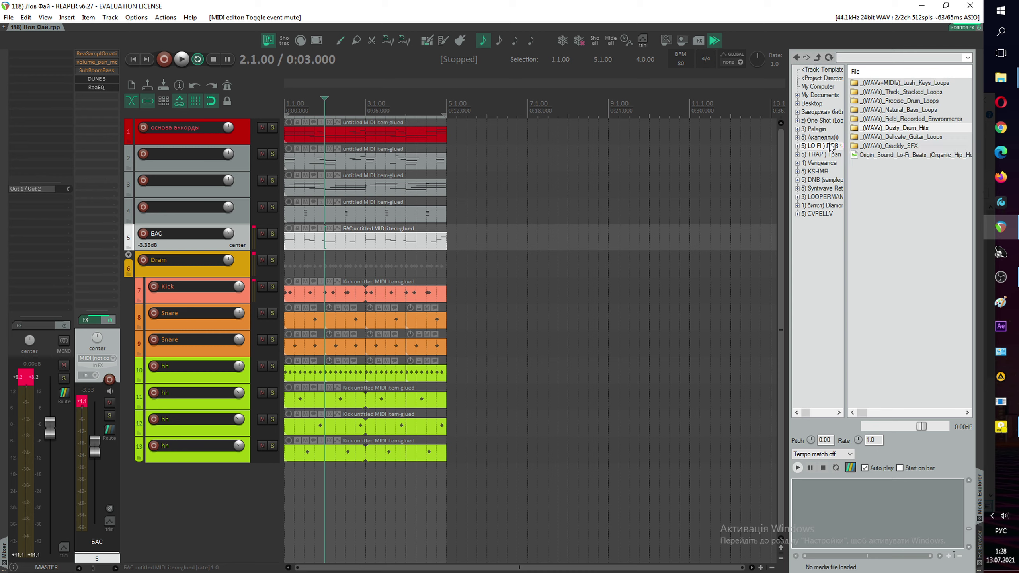
click(828, 146)
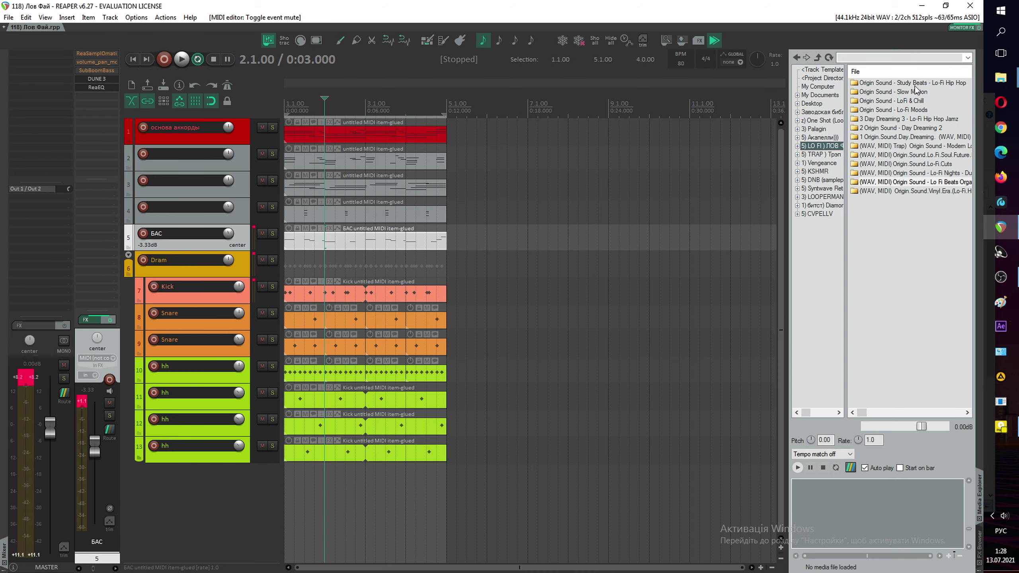
click(916, 191)
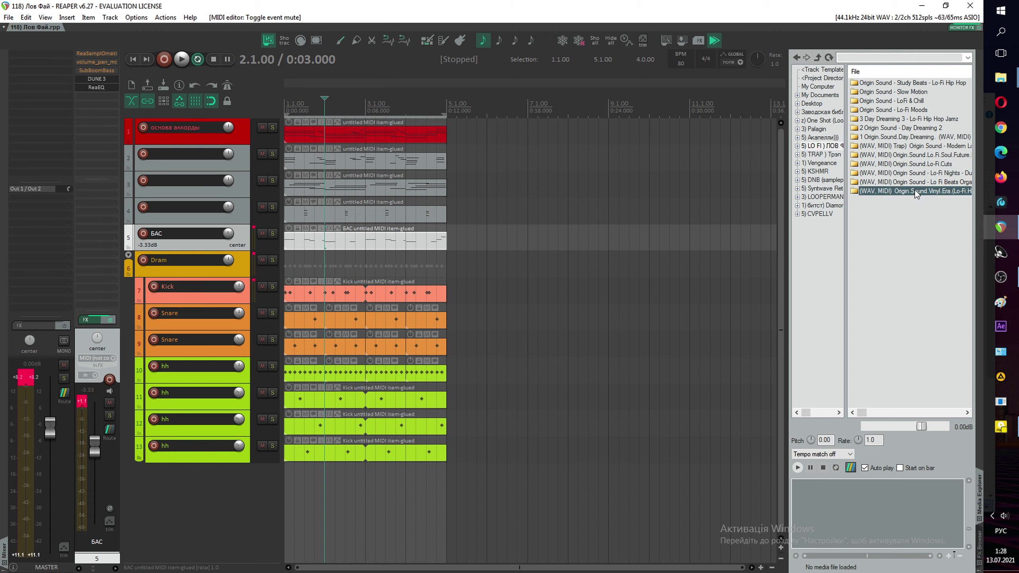
double_click(914, 190)
right_click(914, 189)
click(893, 175)
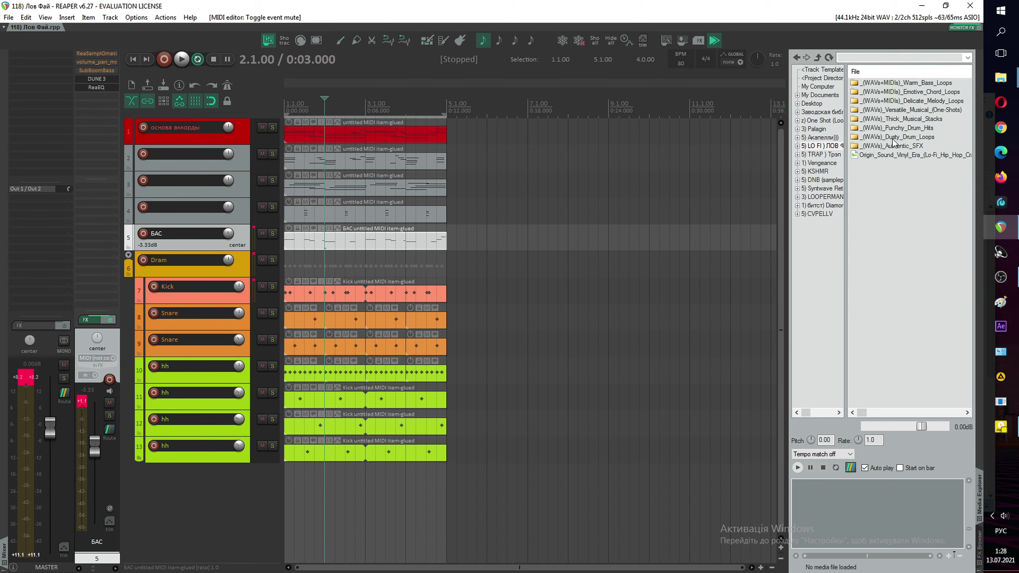
Step: Open the _(WAVs)_Authentic_SFX folder of the Vinyl Era pack
click(910, 92)
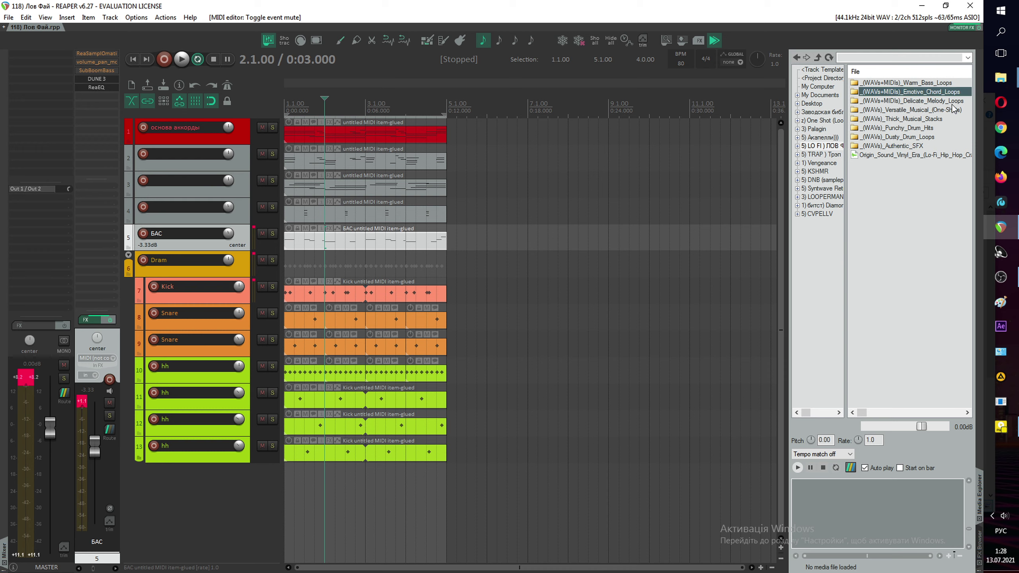
click(943, 111)
click(937, 118)
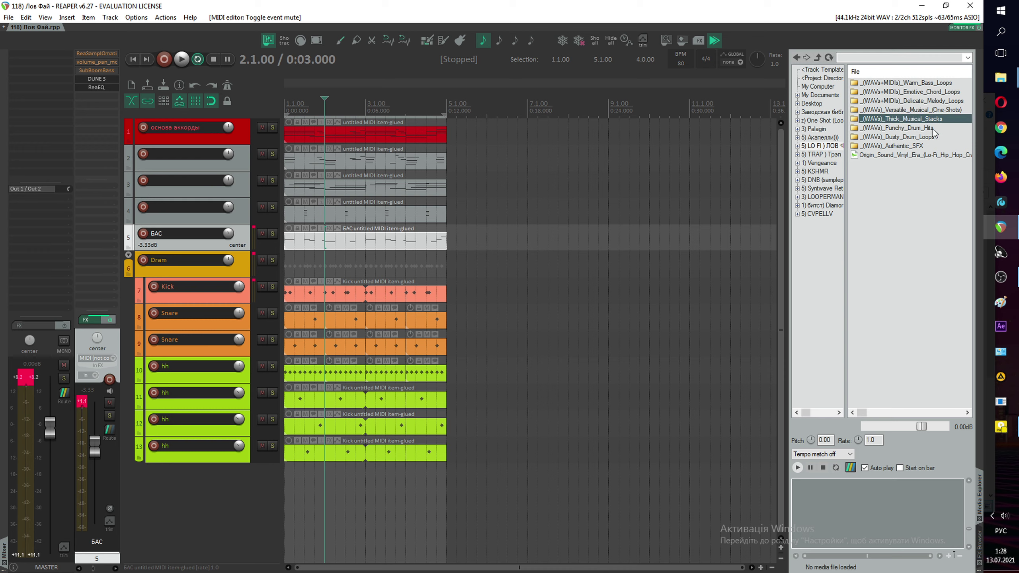
click(928, 137)
click(916, 146)
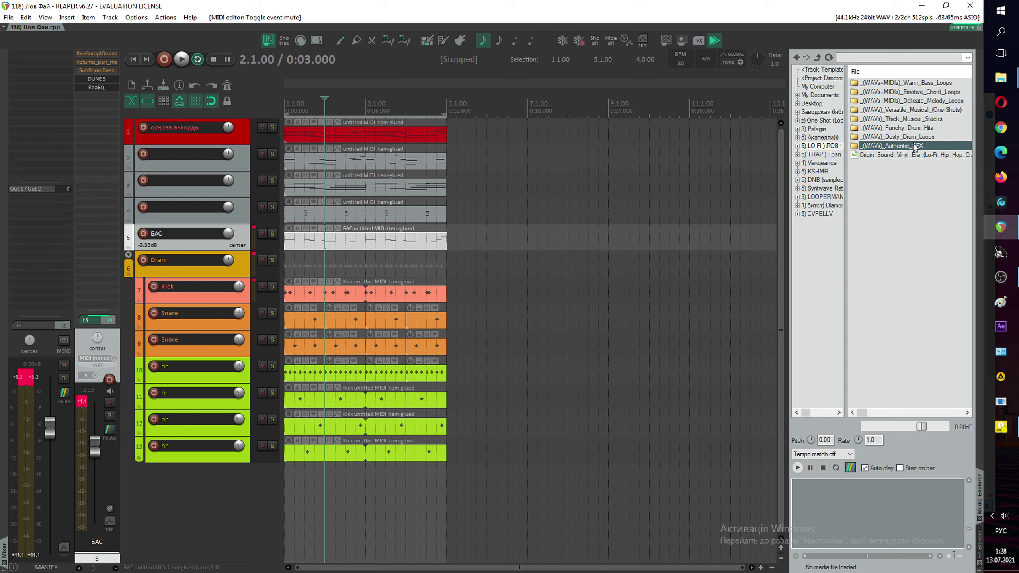
double_click(915, 146)
Step: Audition a range of the pack's SFX samples, including Verb Boom, No Radio Signal, Texture Atmos, Wah Rhythm Loop and the drones
click(905, 119)
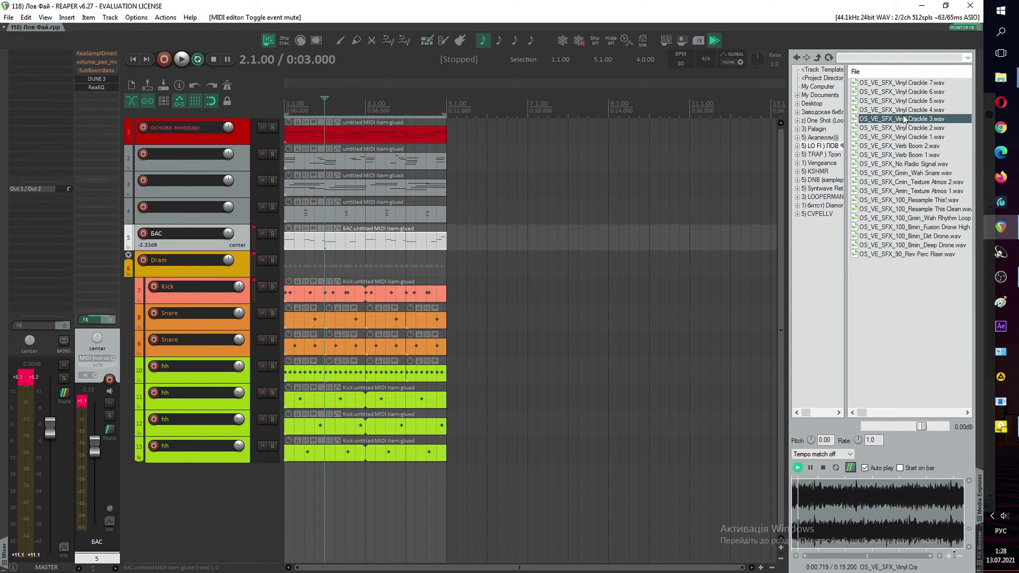
click(905, 146)
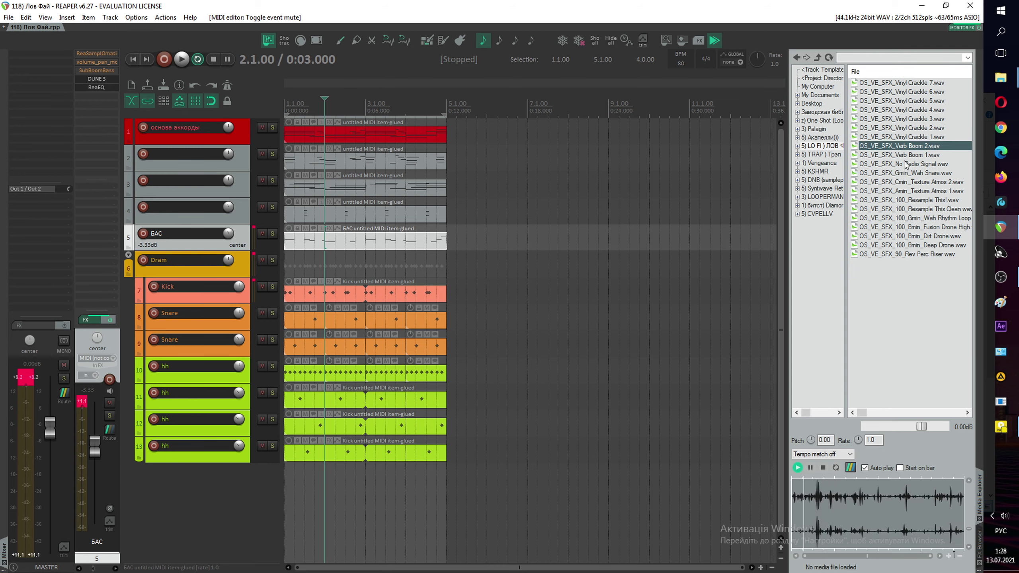
click(906, 163)
click(907, 191)
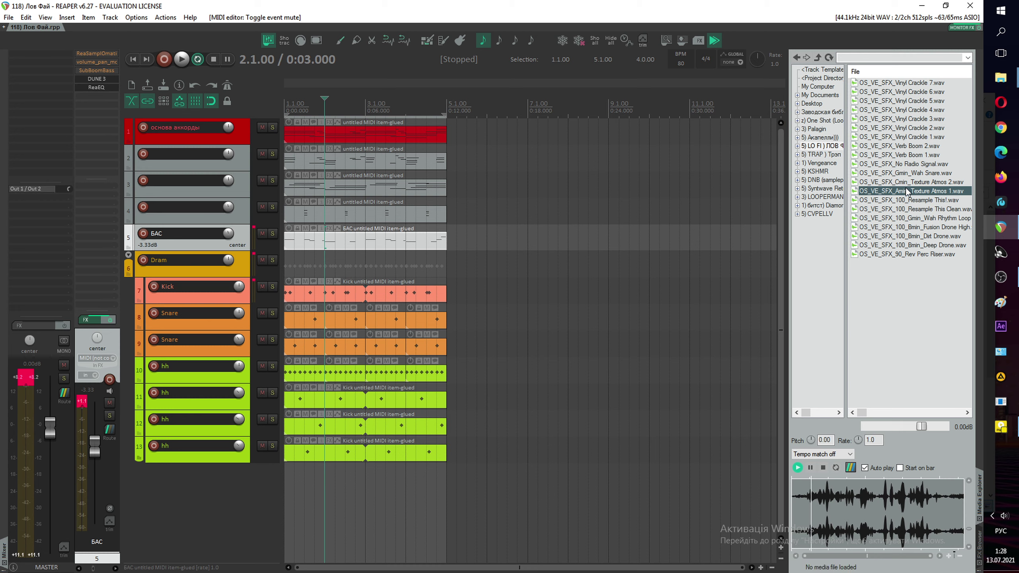
click(910, 219)
click(910, 226)
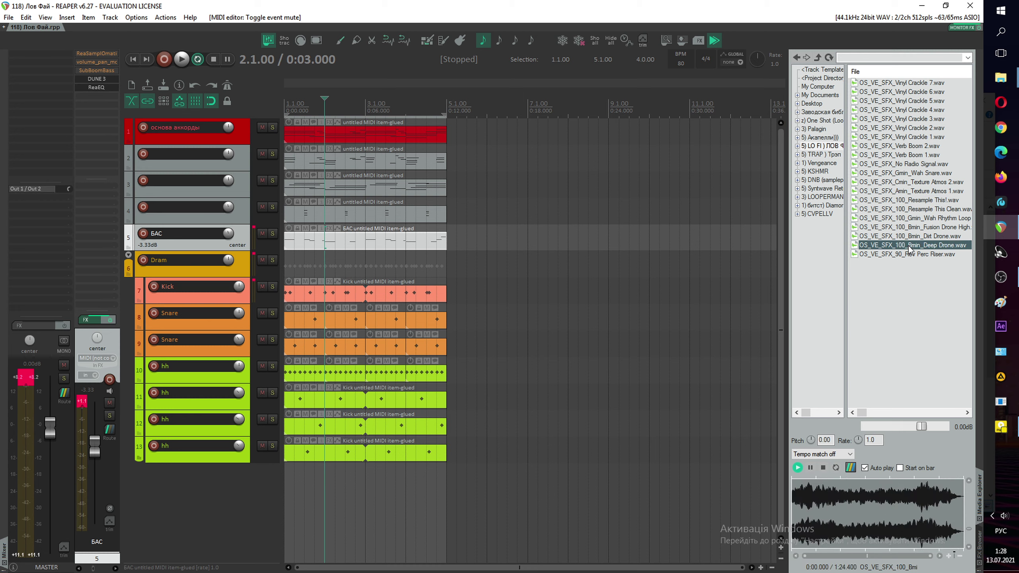
click(900, 155)
click(903, 146)
Step: Audition and compare the OS_VE_SFX_Vinyl Crackle samples 2 to 7
click(913, 128)
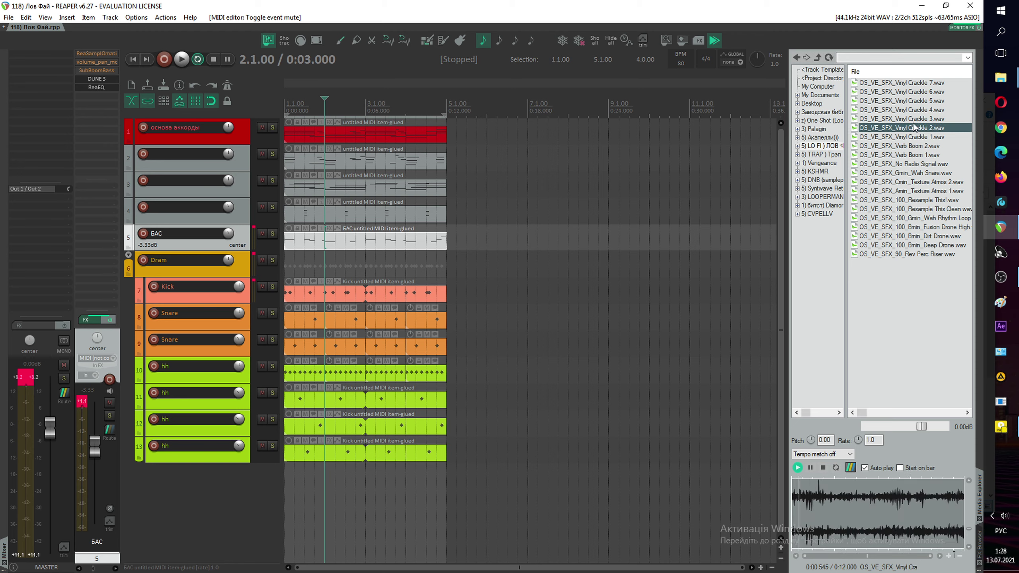
click(913, 119)
key(Up)
key(Up)
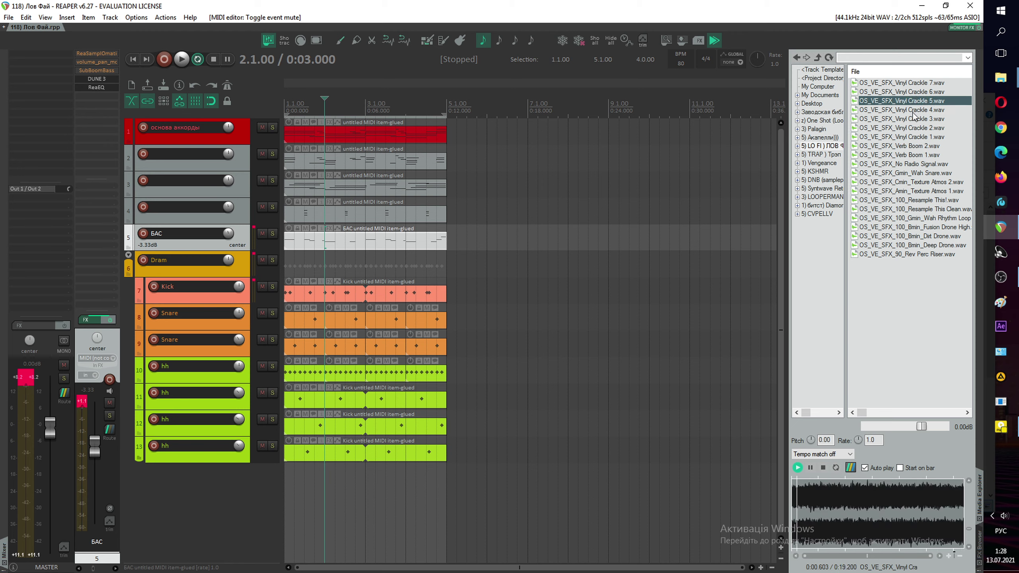
click(912, 111)
click(916, 92)
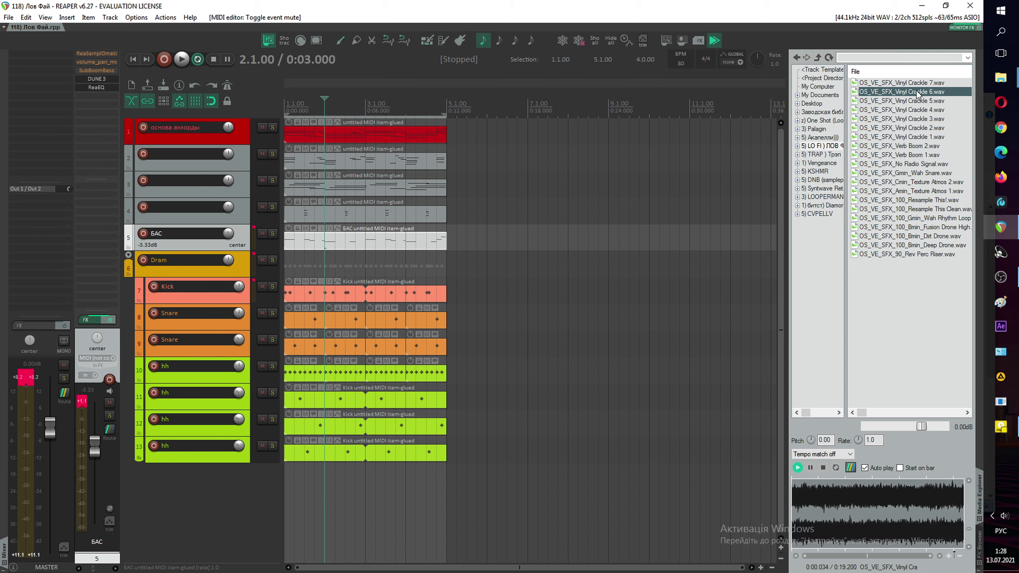
click(917, 117)
click(917, 110)
click(918, 93)
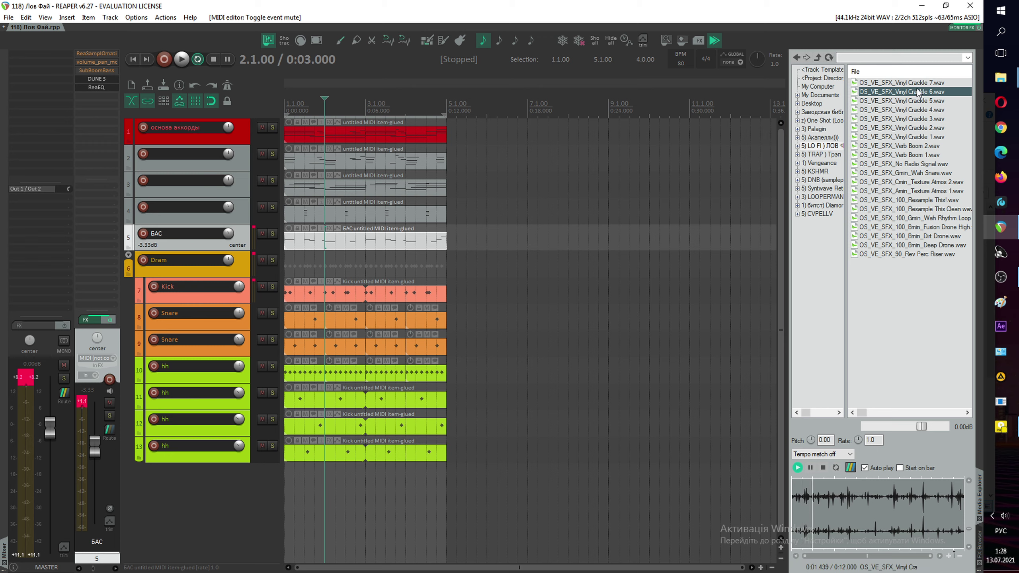
click(920, 83)
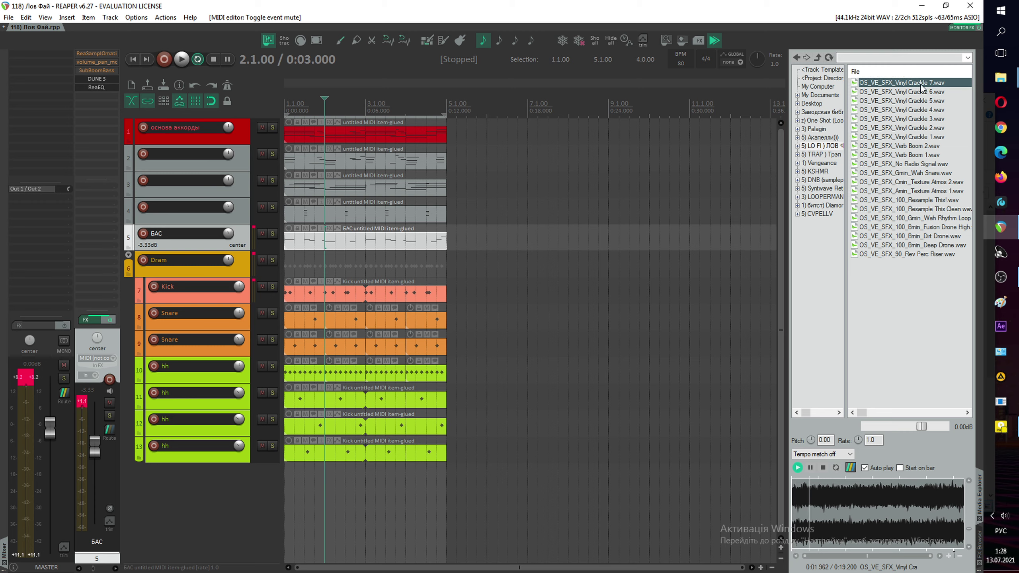
click(921, 92)
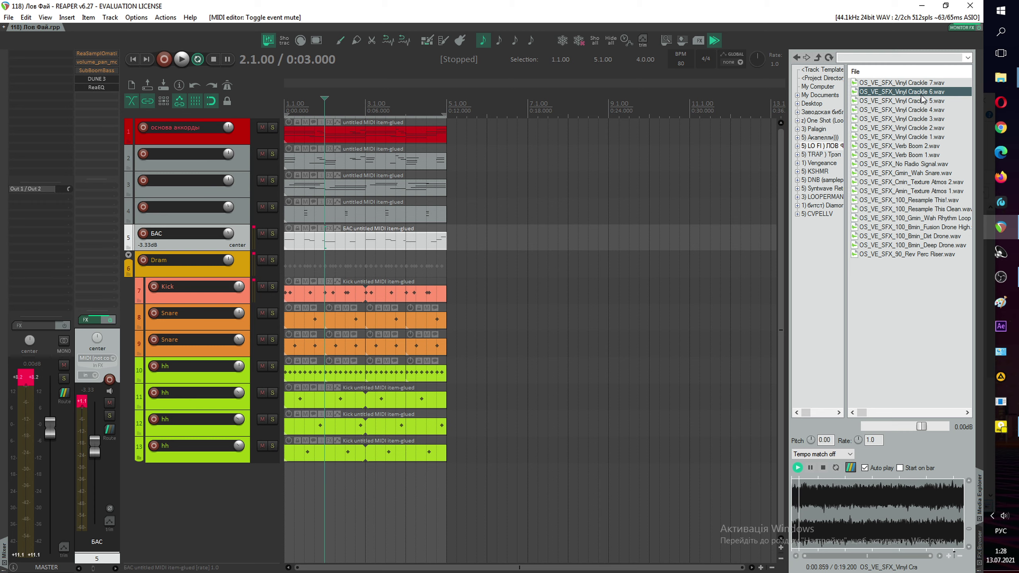
click(921, 101)
click(920, 108)
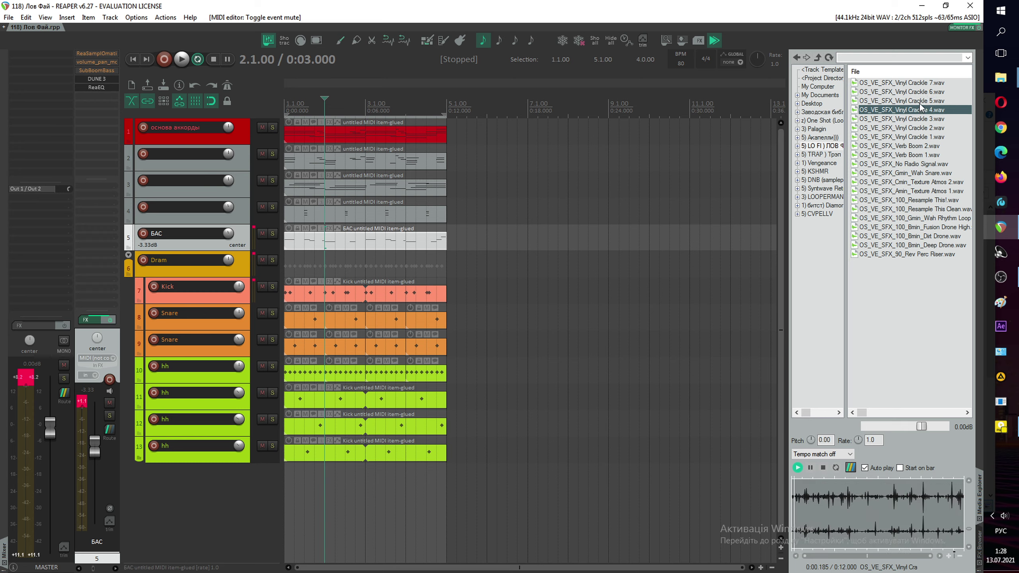
Step: Insert Vinyl Crackle 5 on a new track below the hi-hats from bar 1 and lower its volume to -23.77 dB during playback
drag(918, 101, 335, 483)
key(space)
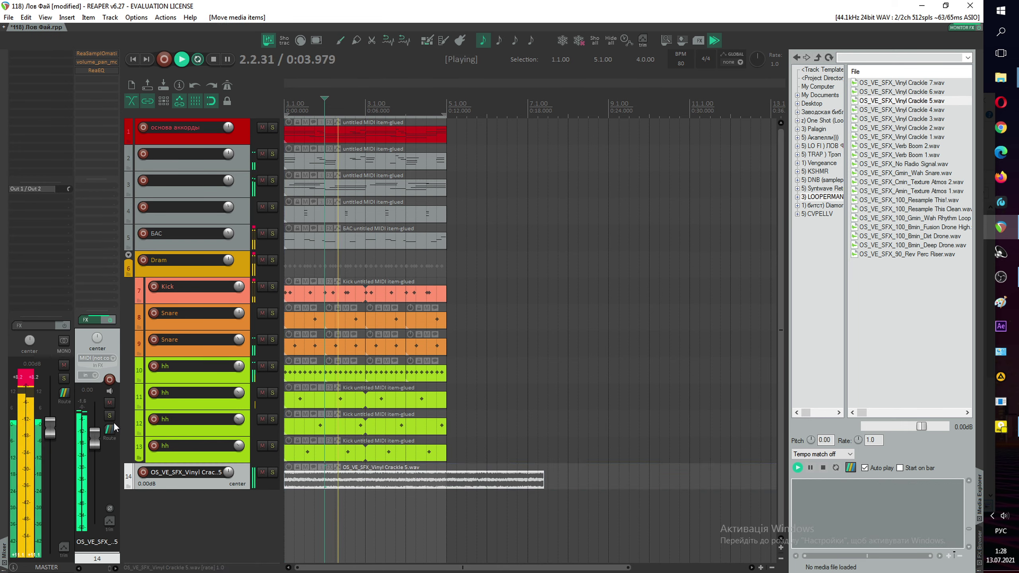
drag(95, 435, 97, 485)
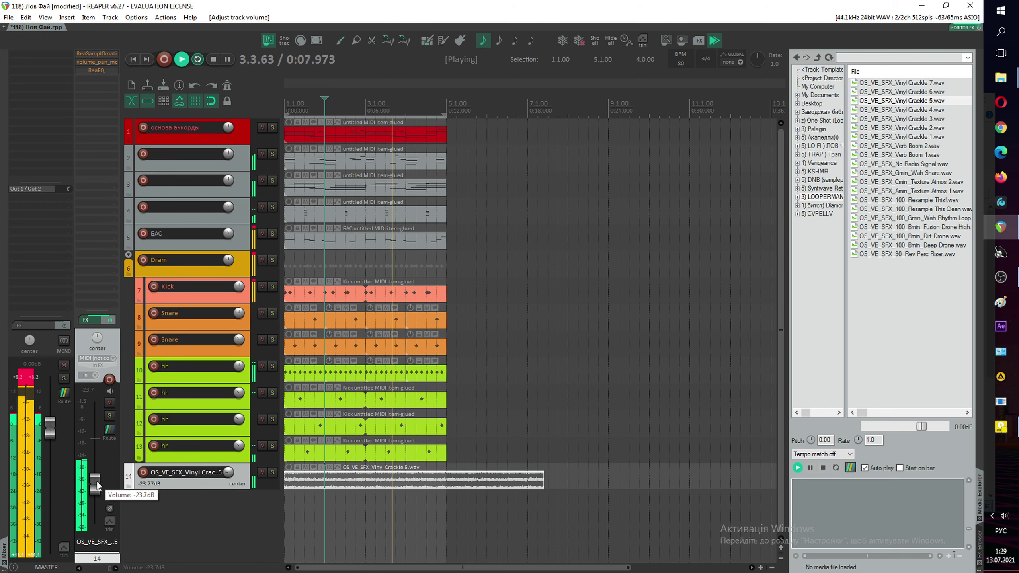
scroll(441, 357, up, 3)
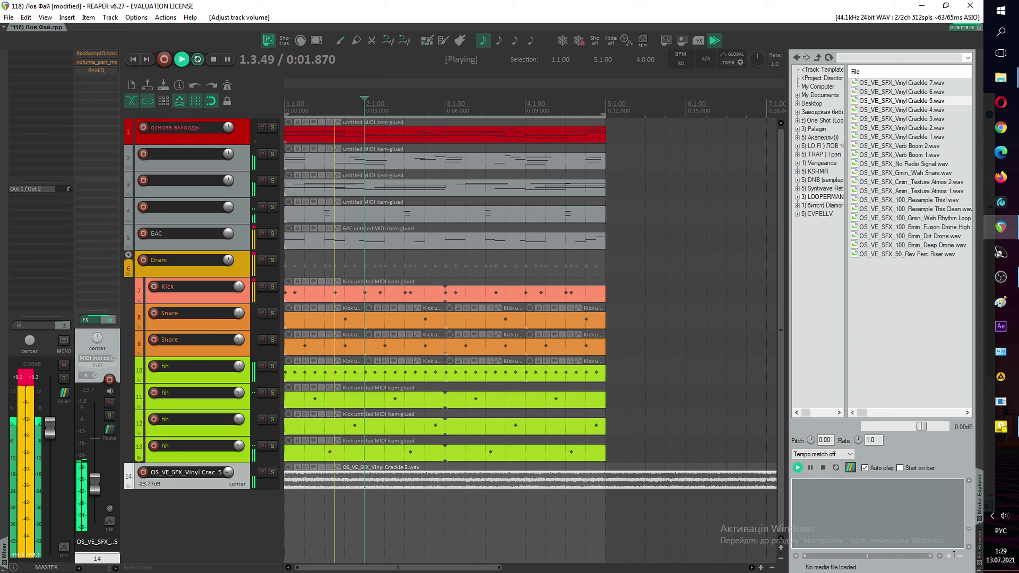
Step: Set the Kick track's volume to +0.59 dB and the БАС track's to -5.94 dB, then stop playback
click(169, 296)
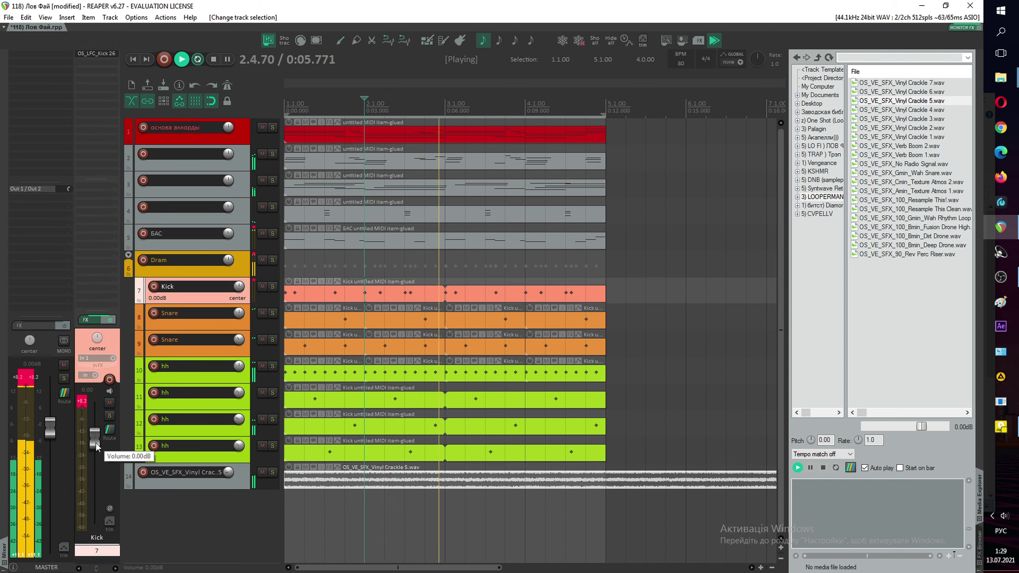
drag(96, 443, 95, 441)
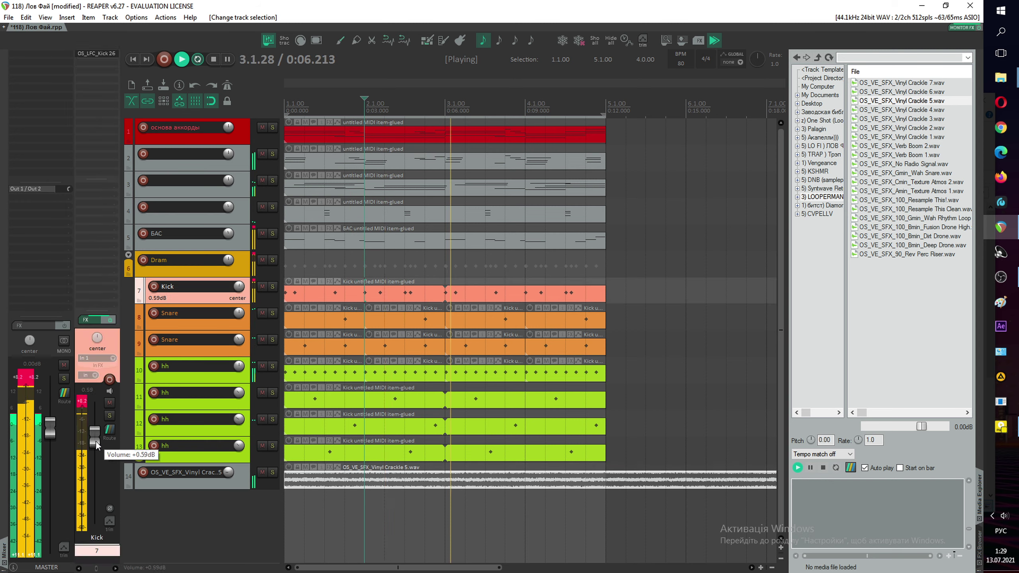
click(236, 245)
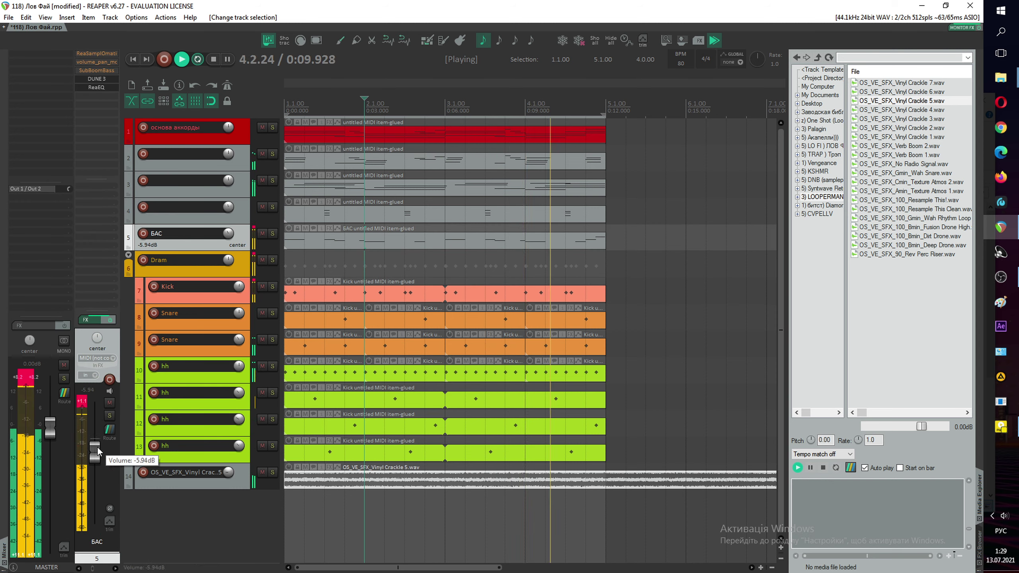
click(98, 448)
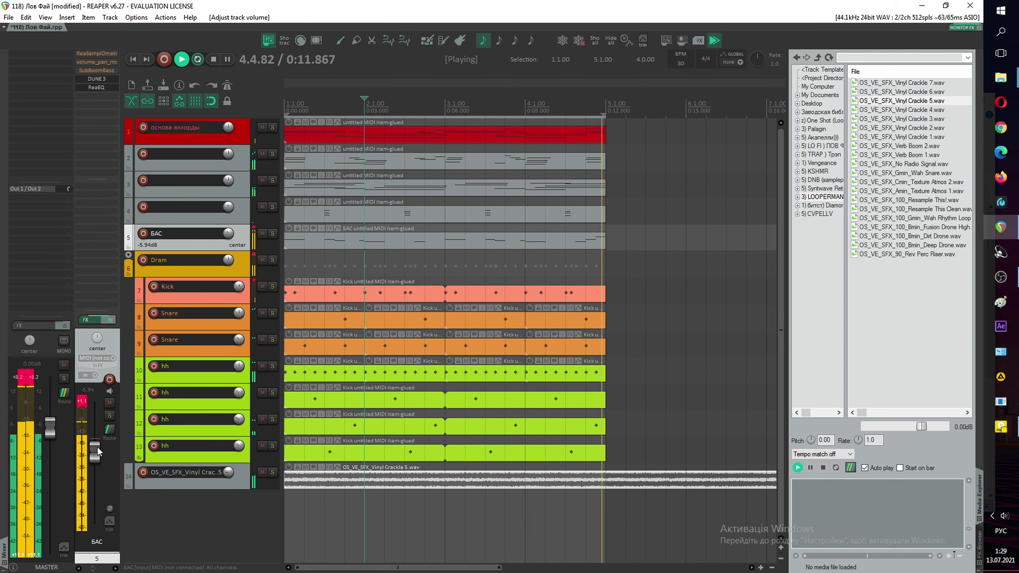
key(space)
Step: Audition other vinyl crackles and replace the Vinyl Crackle 5 item on track 14 with Vinyl Crackle 4 from bar 1
click(918, 92)
click(918, 83)
click(910, 110)
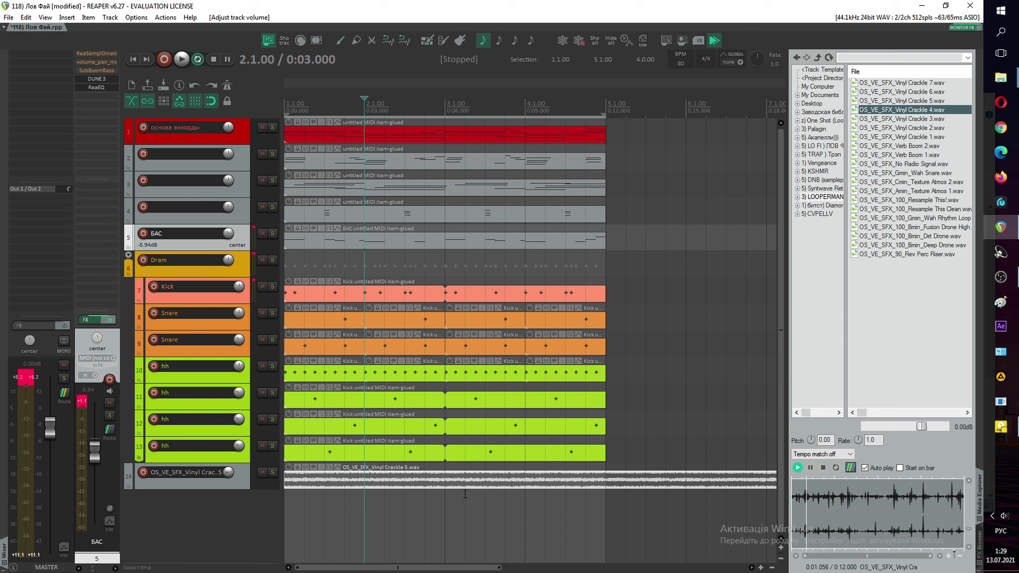
click(465, 480)
key(Delete)
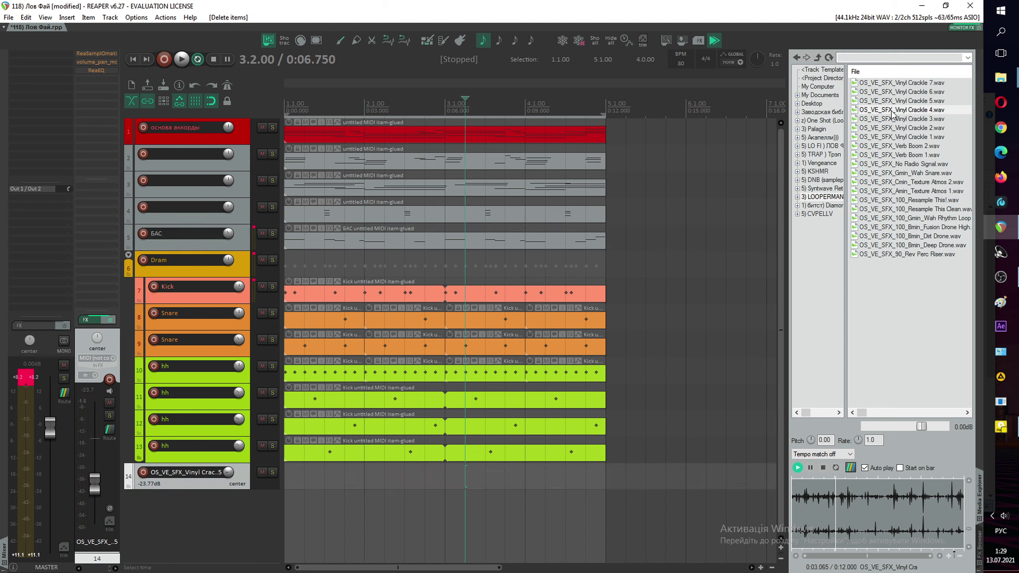
drag(891, 111, 296, 476)
Step: Audition the remaining SFX samples from Vinyl Crackle 2 down to Rev Perc Riser and pause the preview
click(906, 128)
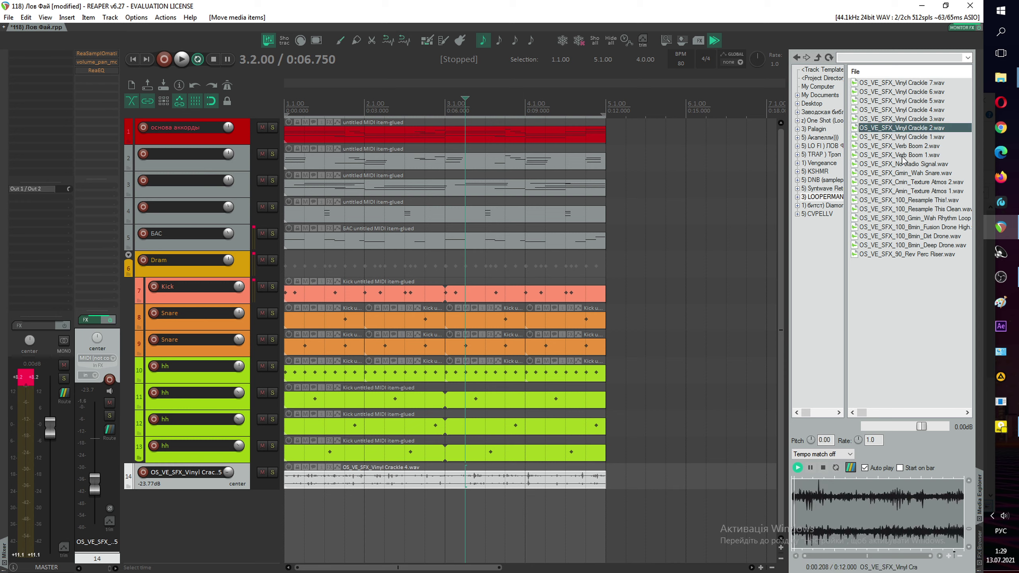
click(904, 156)
click(901, 184)
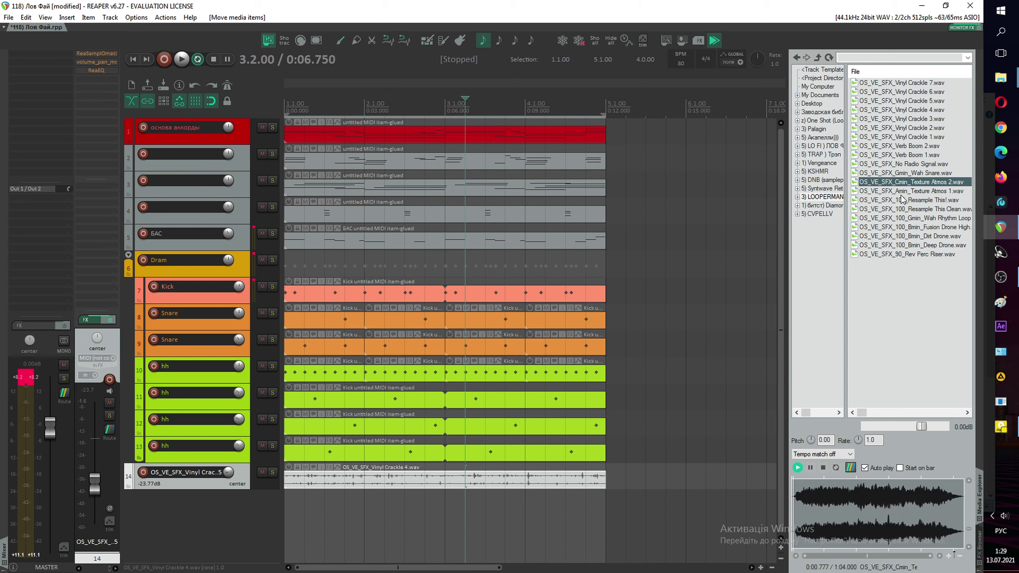
click(902, 192)
click(901, 208)
click(900, 219)
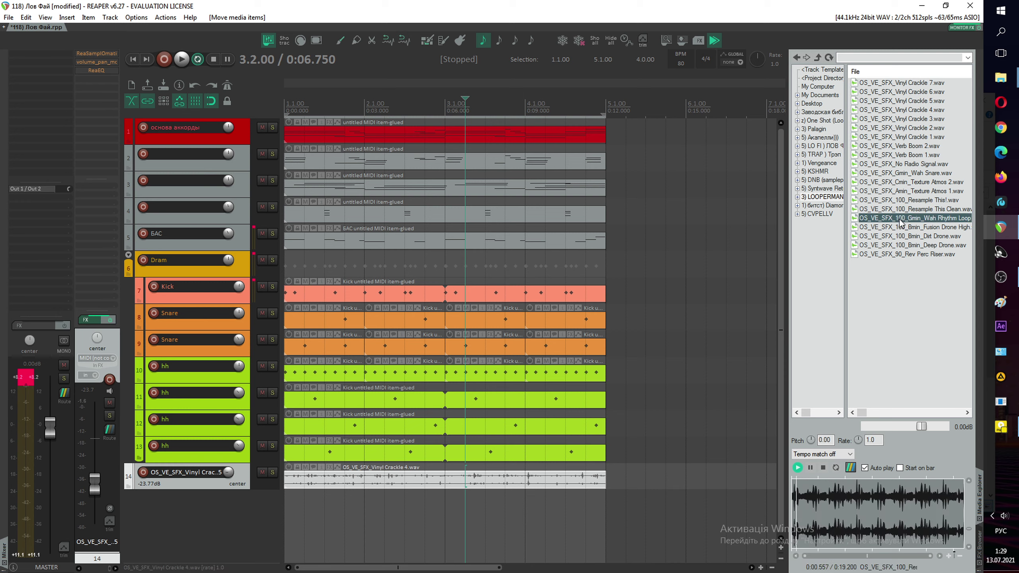
click(902, 228)
click(904, 246)
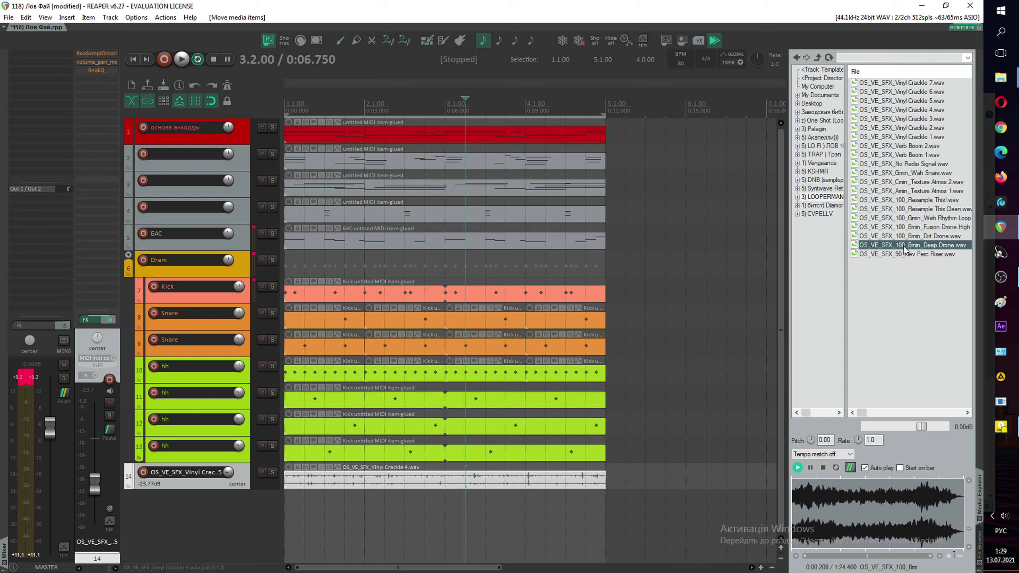
click(905, 254)
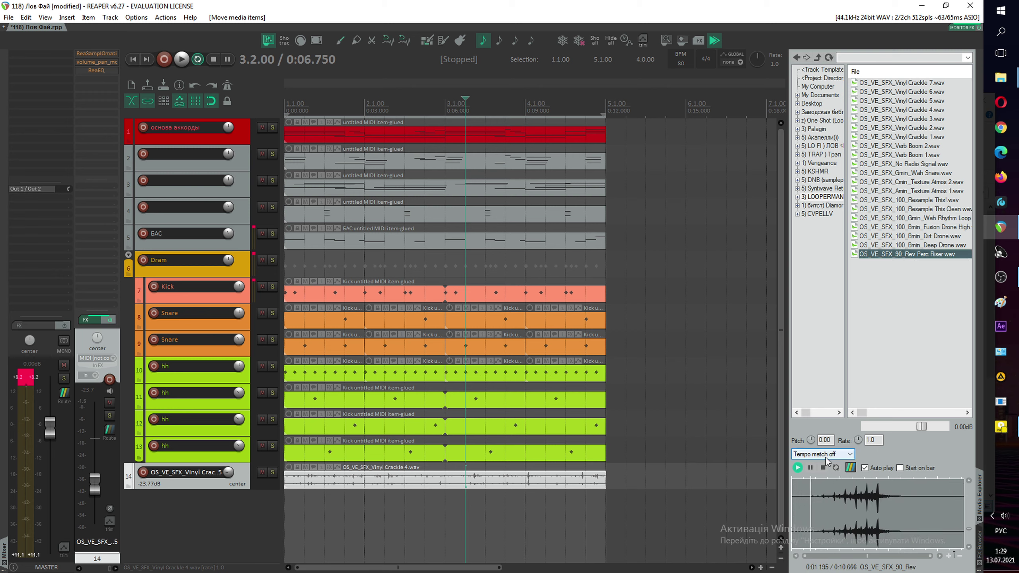
click(810, 467)
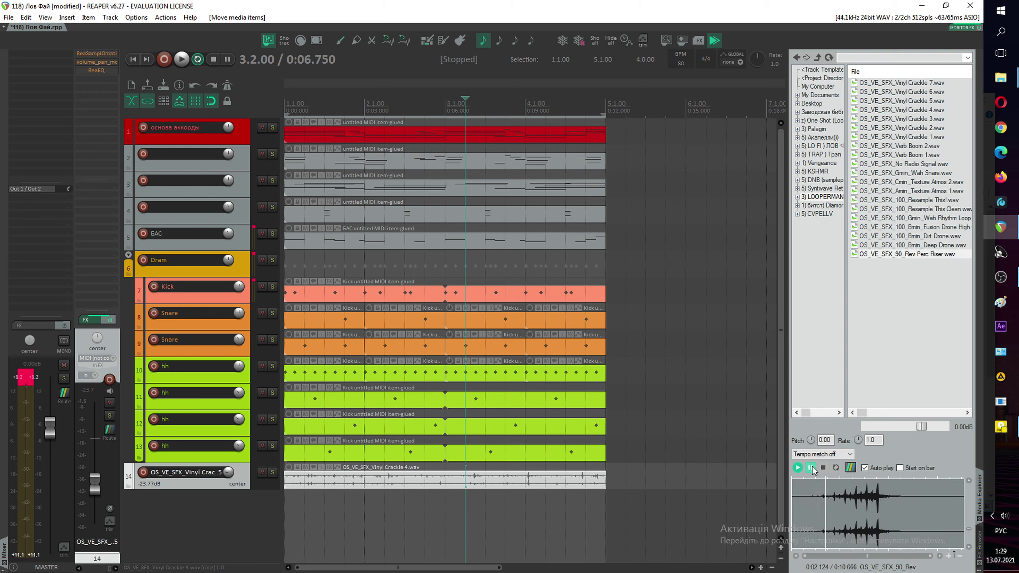
Step: Open the _(WAVs)_Field_Recorded_Environments folder of the Origin Sound Lo-Fi Beats Organic pack and preview Subtle Ambience 2
click(818, 58)
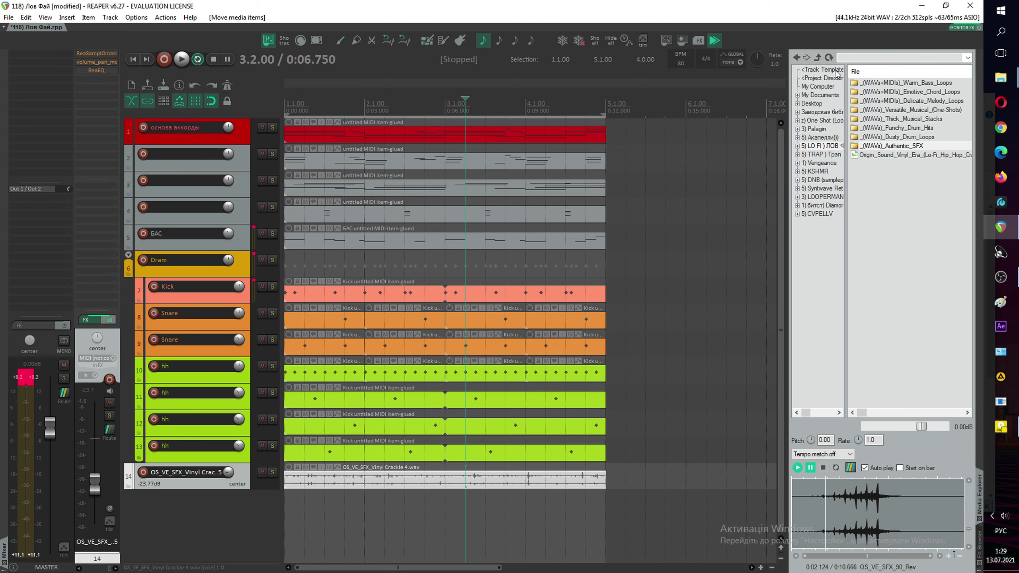
click(819, 59)
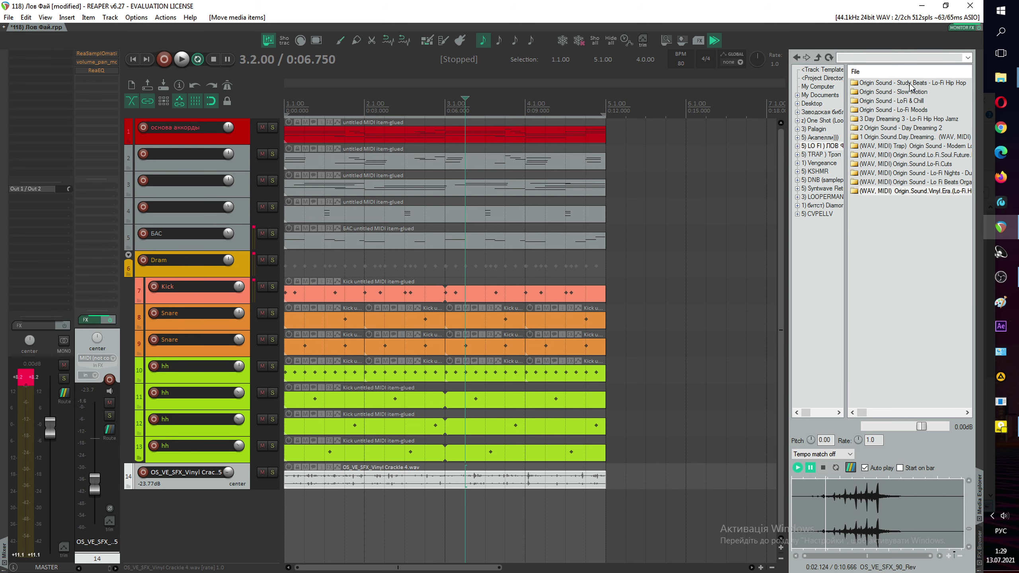
double_click(891, 84)
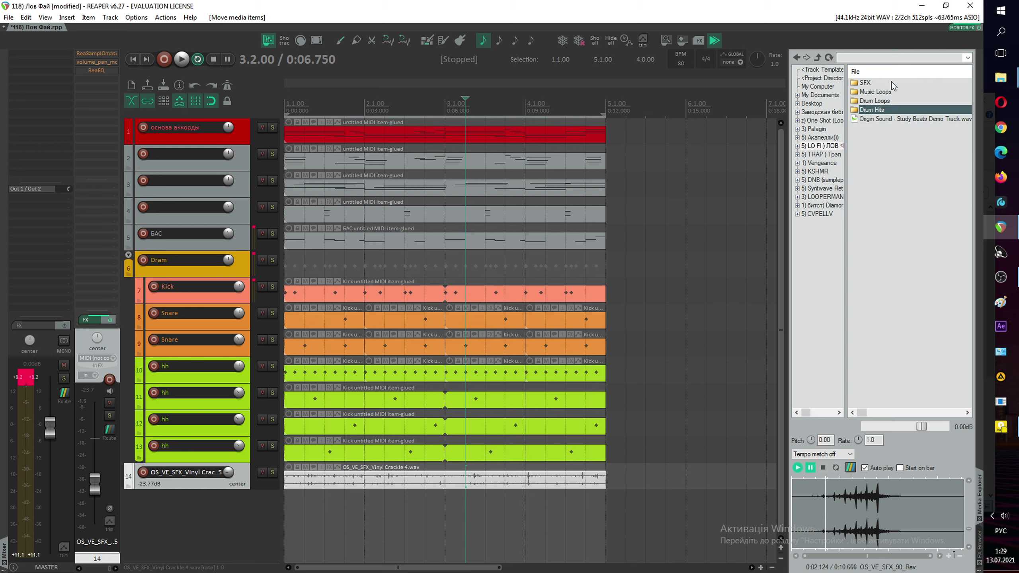
click(818, 59)
double_click(906, 181)
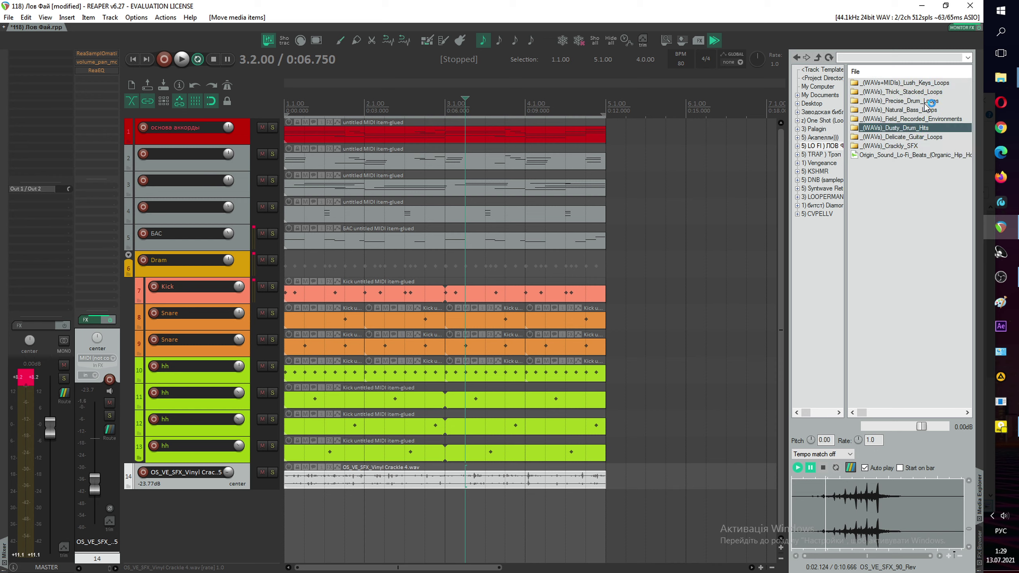
double_click(942, 120)
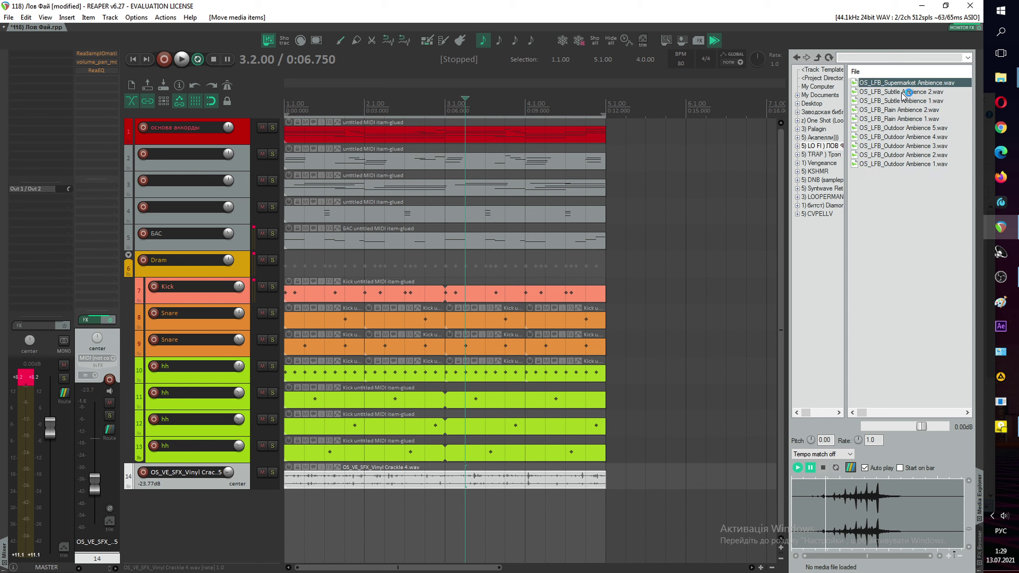
click(903, 93)
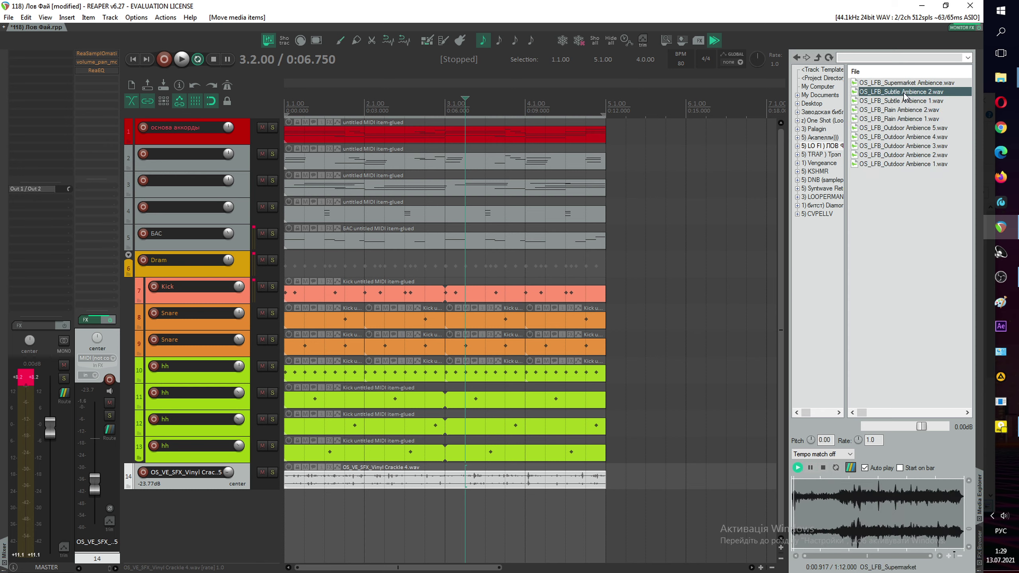
Step: Audition the field recordings from Subtle Ambience 1 through the rain samples down to Outdoor Ambience 1
click(904, 101)
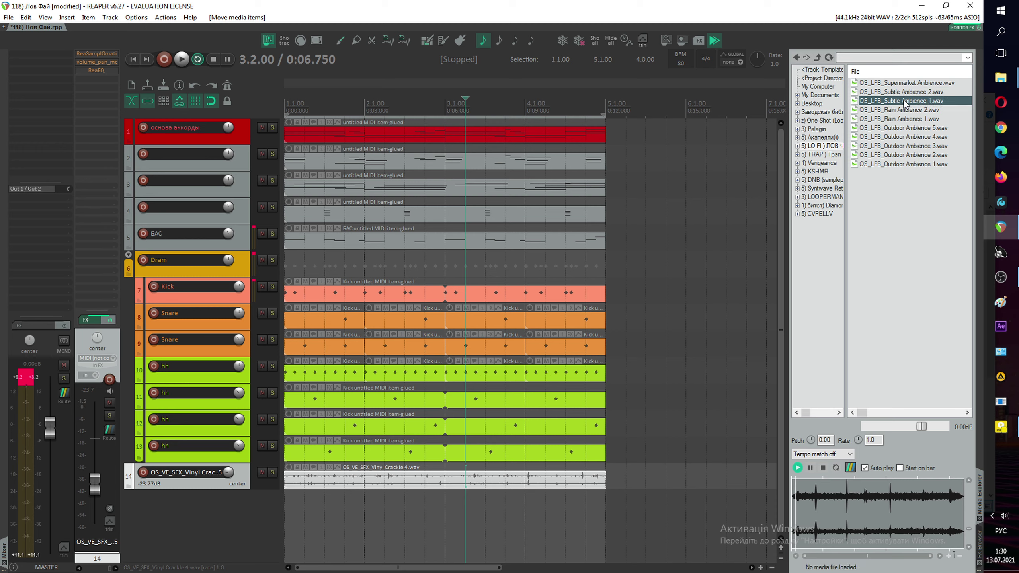
click(902, 112)
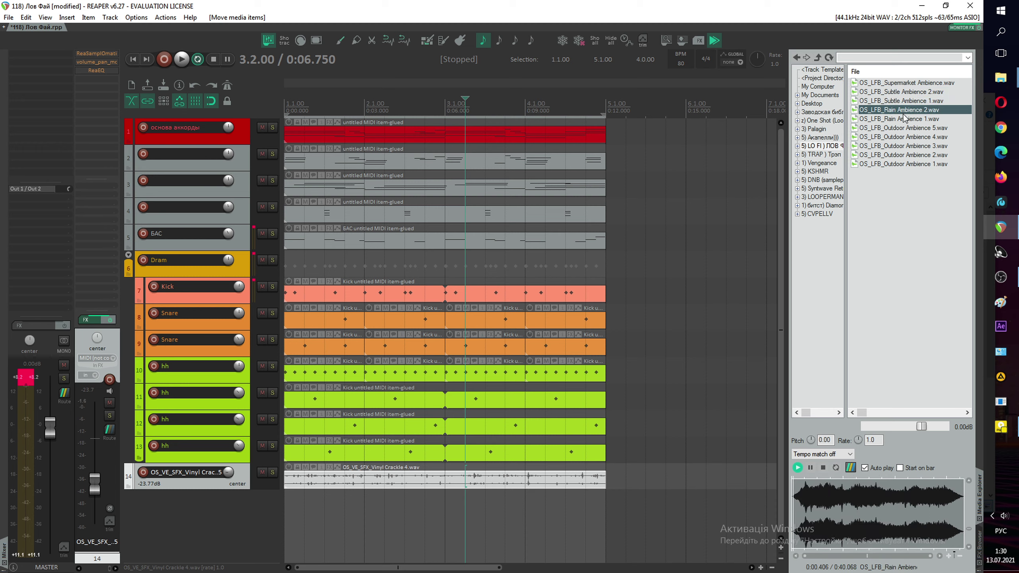
click(905, 120)
click(905, 130)
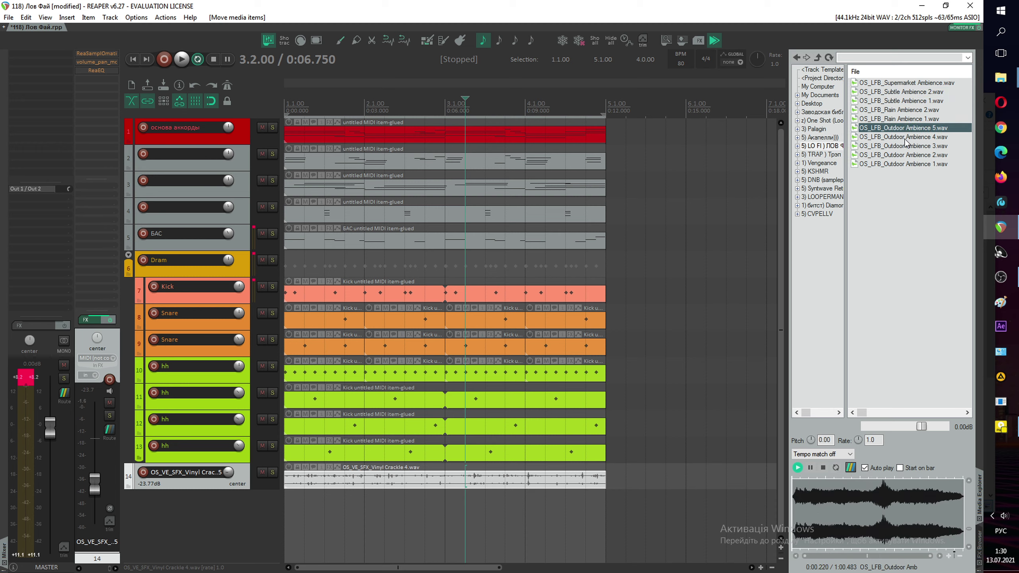
click(905, 138)
click(905, 146)
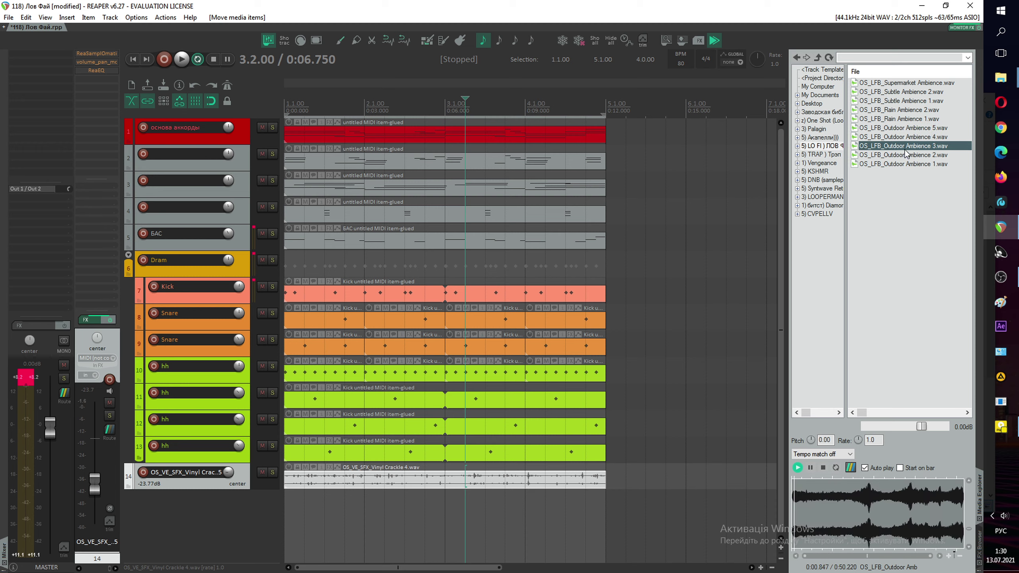
click(905, 164)
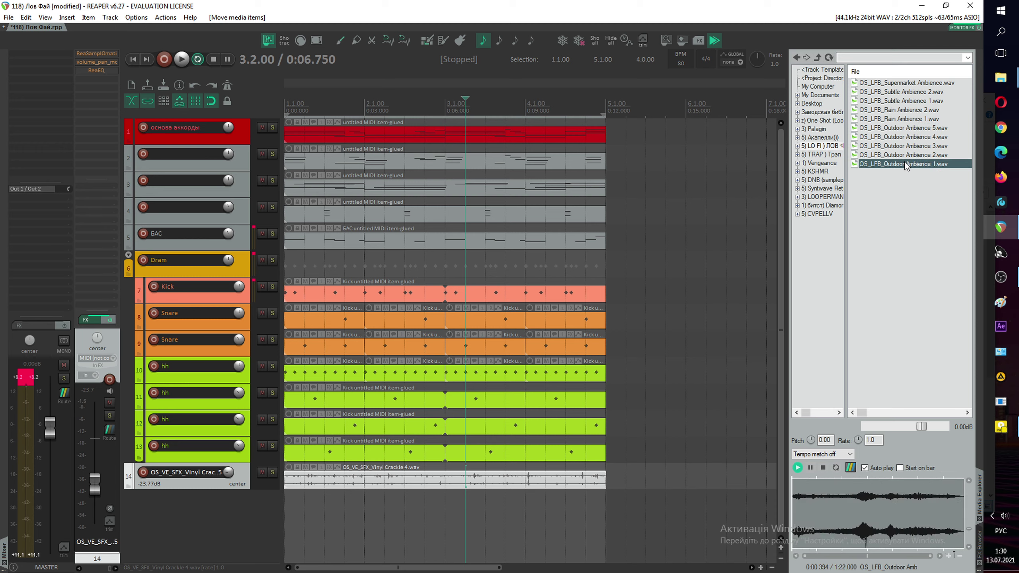
Step: Preview the demo track of the Origin Sound Lo-Fi Nights pack, pause it, and return to the list of packs
click(818, 57)
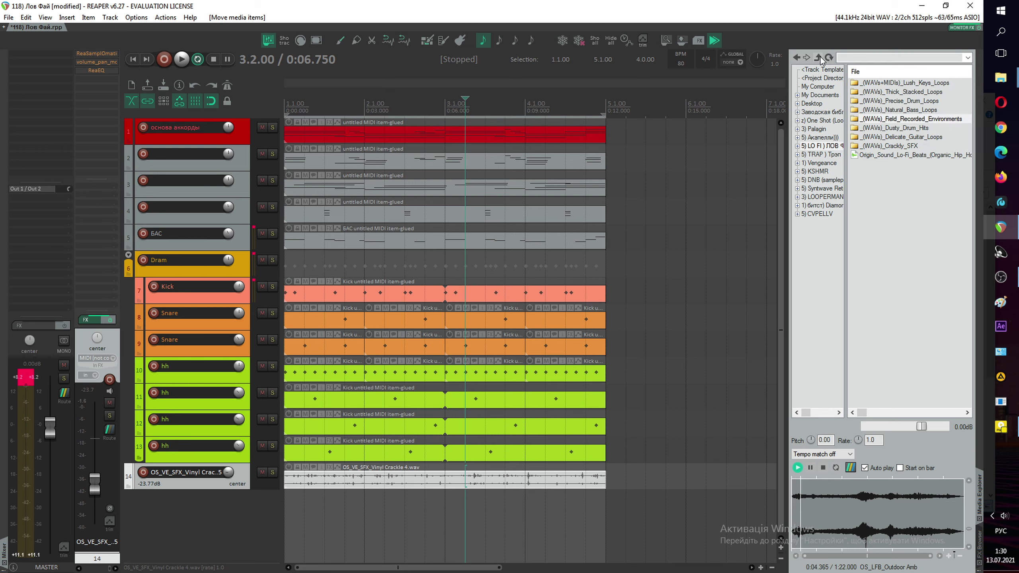
click(818, 58)
click(925, 173)
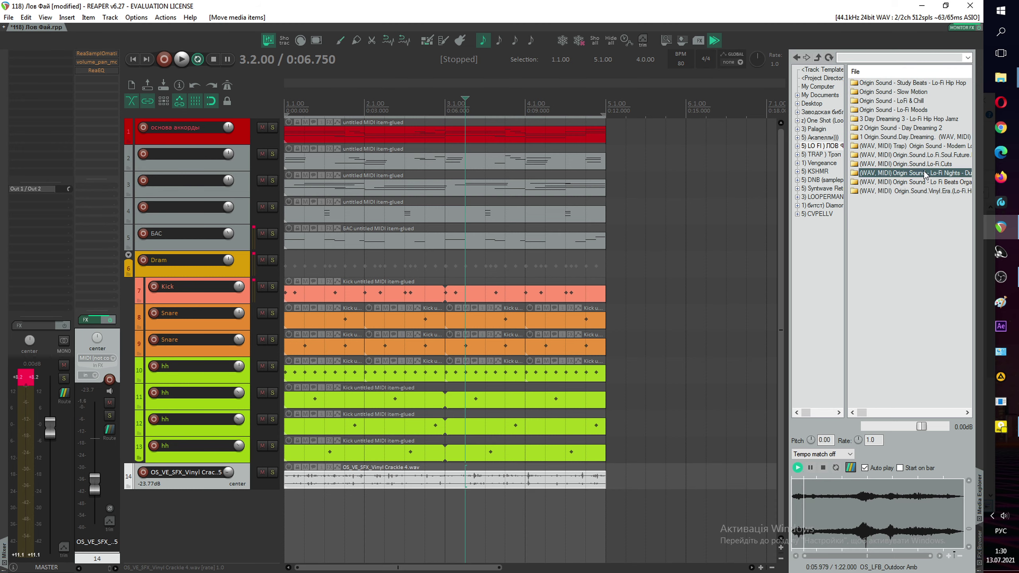
double_click(924, 174)
click(895, 136)
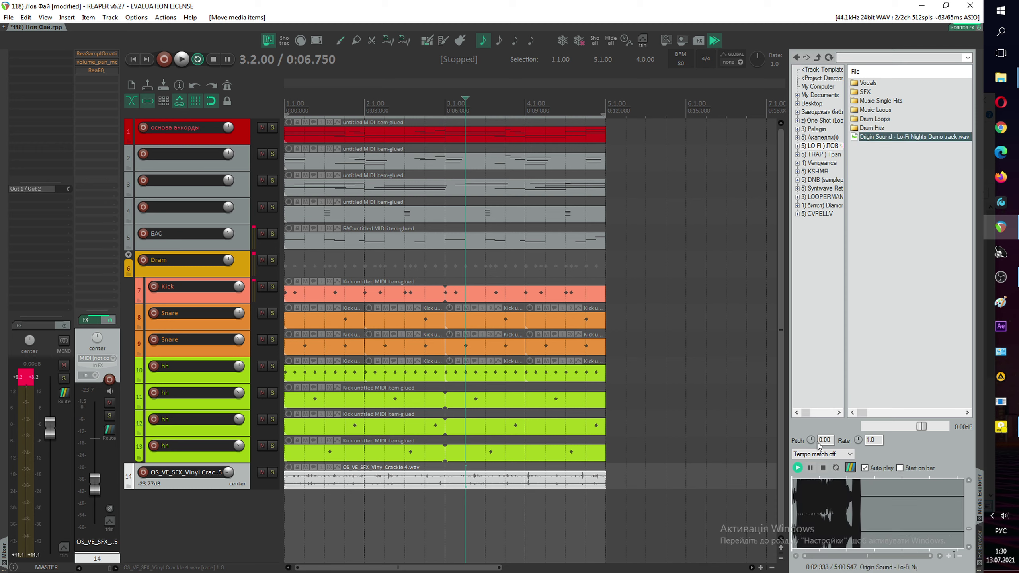
click(810, 468)
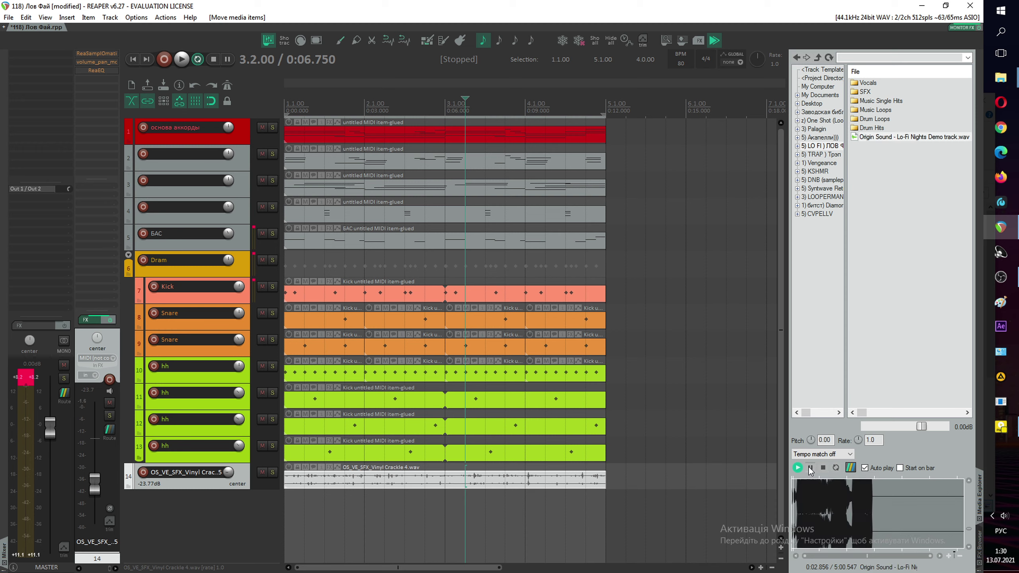
click(815, 59)
Step: Play the project from the start and set the vinyl crackle track's volume to 0.00 dB
click(135, 59)
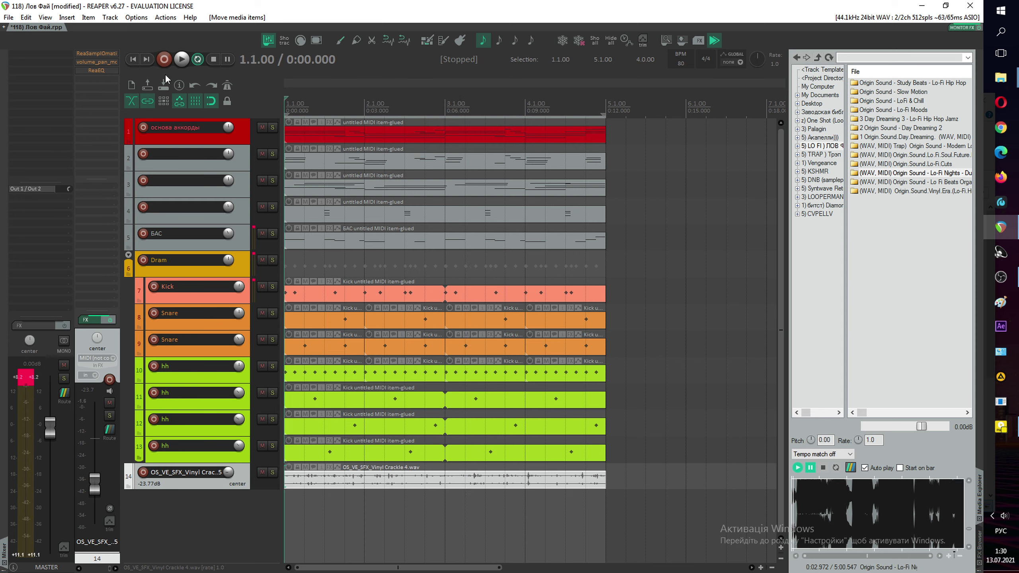
key(space)
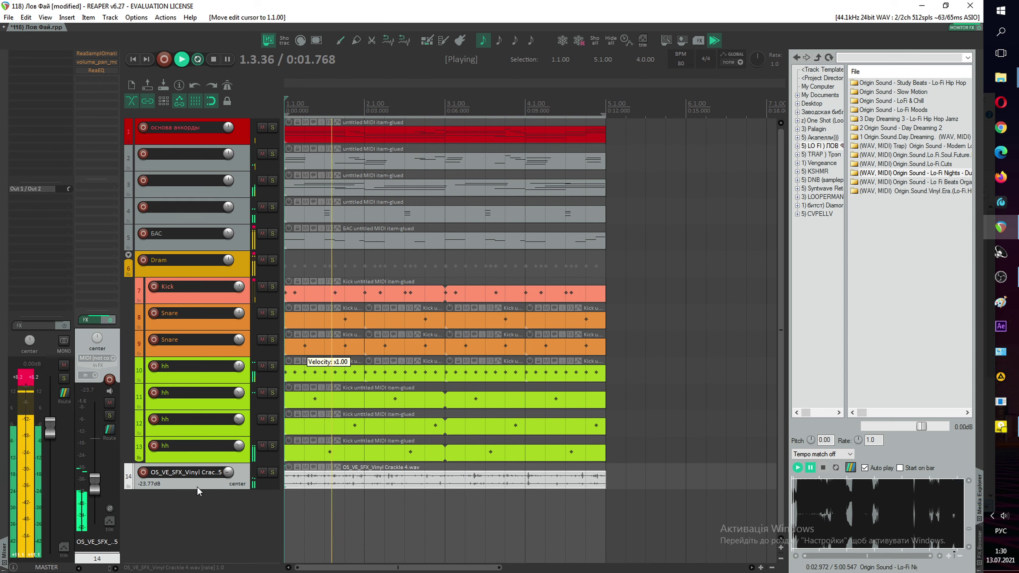
drag(93, 474, 98, 436)
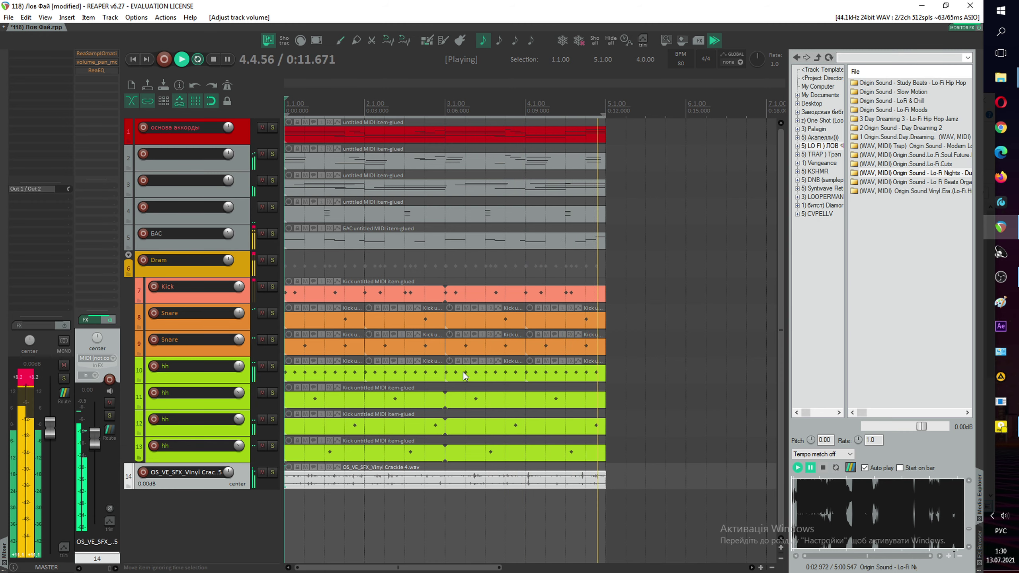
Step: Mute the chord base track (track 1)
scroll(429, 371, down, 4)
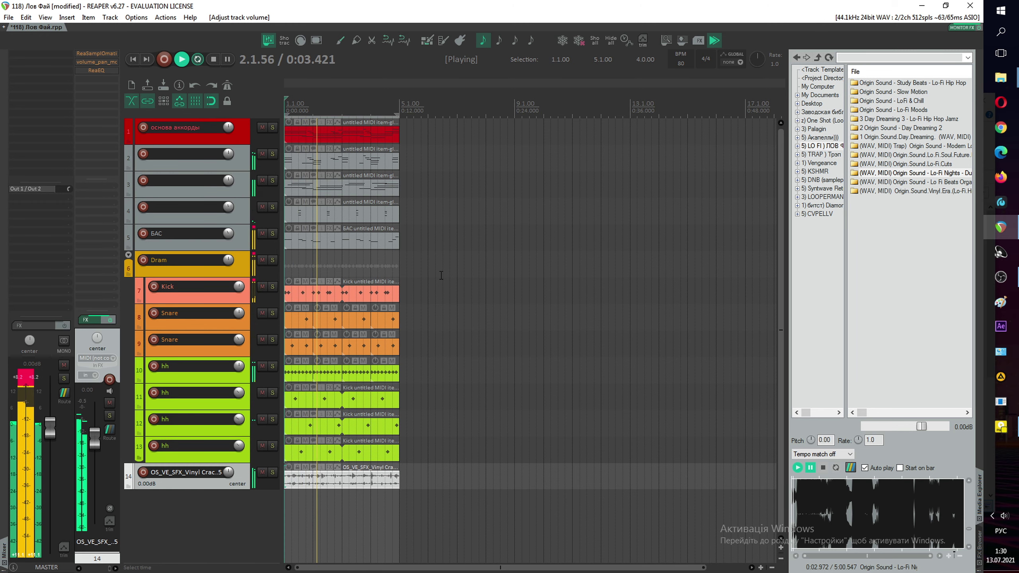
scroll(443, 277, down, 3)
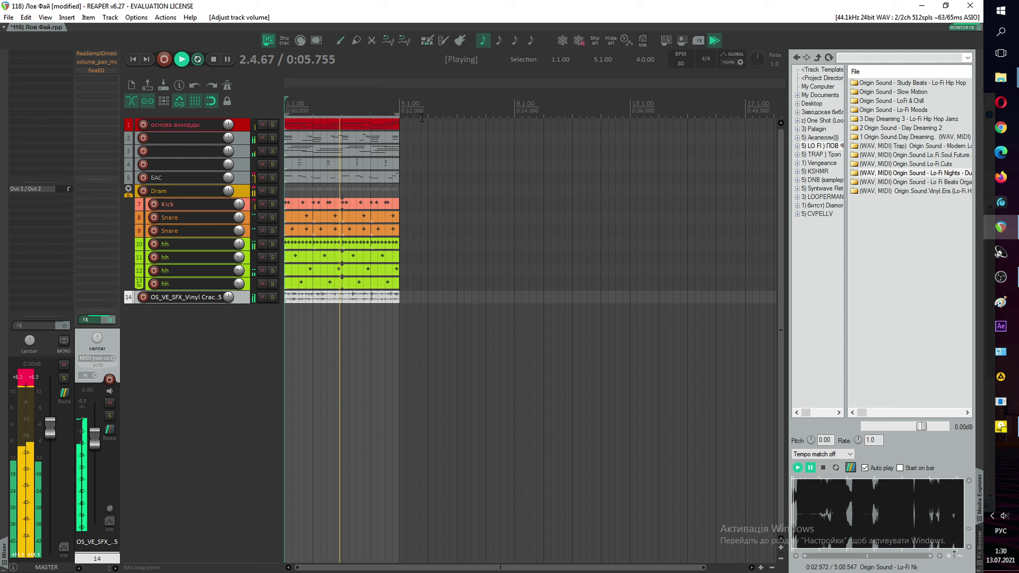
right_click(305, 276)
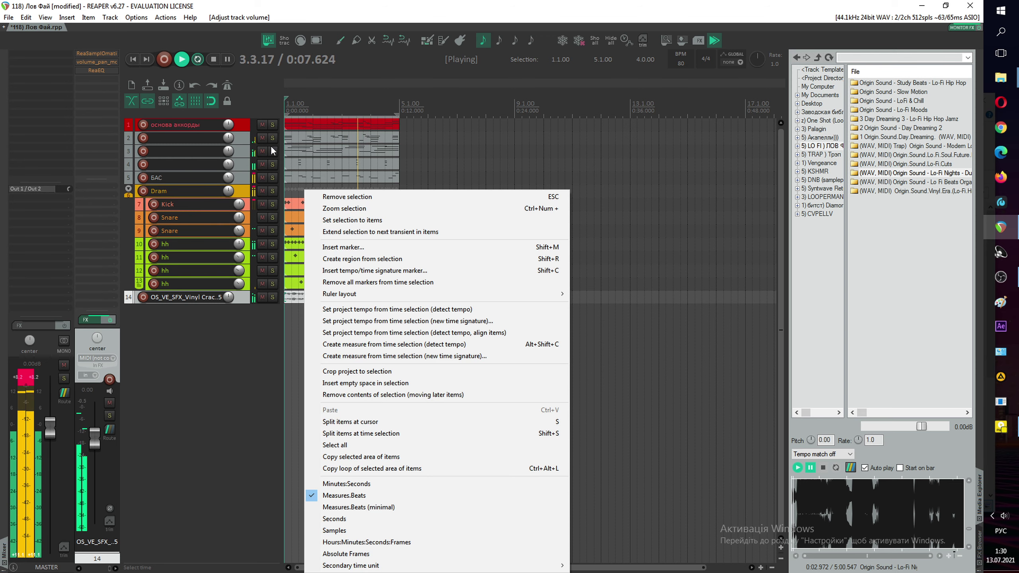
click(262, 124)
Step: Select the bars 1–4 items on all tracks and duplicate them repeatedly to extend the arrangement to bar 33
drag(409, 126, 284, 309)
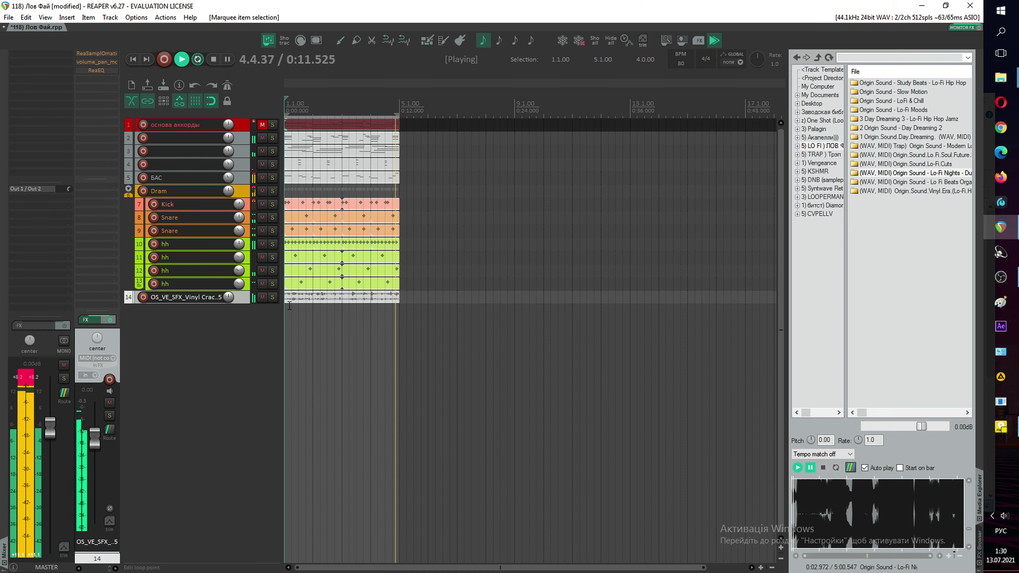
key(ctrl+d)
key(ctrl+d)
key(ctrl+d)
key(ctrl+d)
key(ctrl+d)
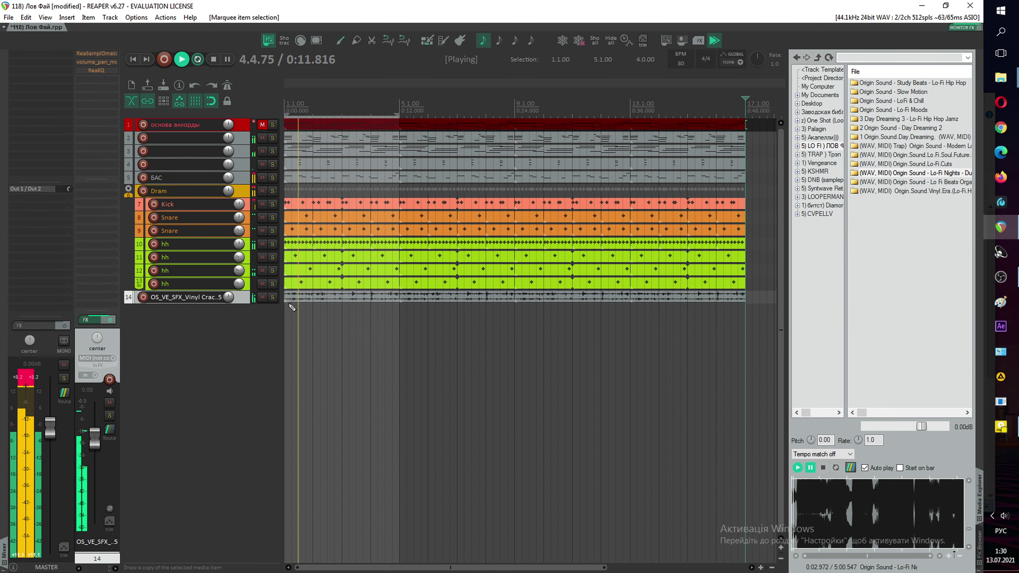
key(ctrl+d)
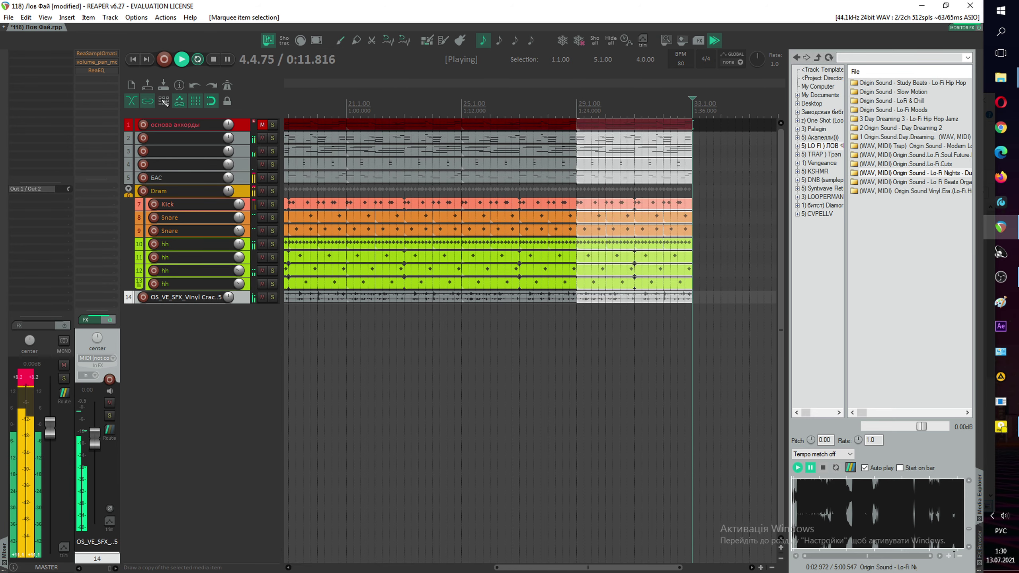
key(ctrl+d)
key(ctrl+d)
Step: Delete the bars 1–4 items of the vinyl crackle track and of hh tracks 11, 12 and 13
click(132, 60)
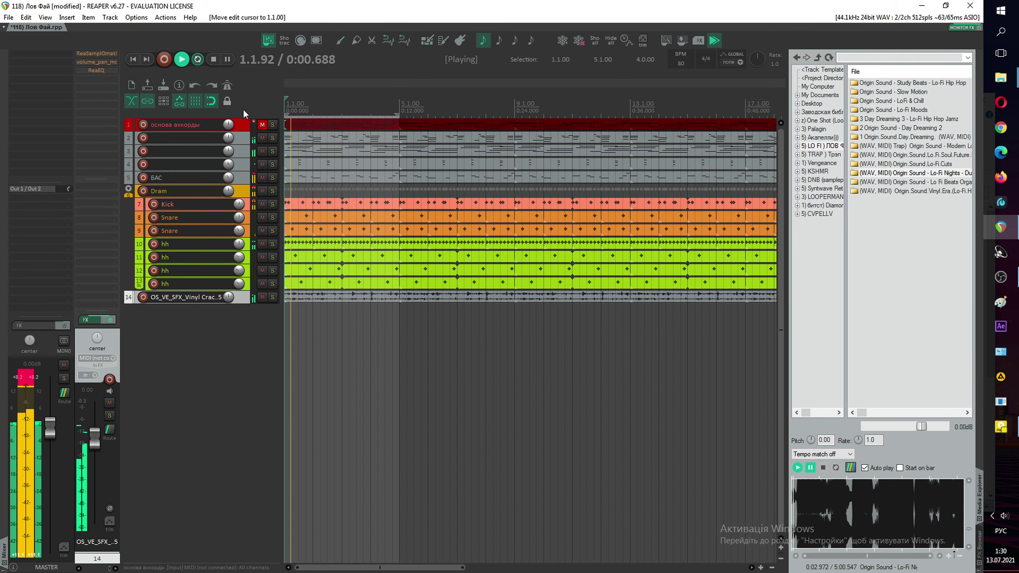
click(339, 299)
key(Delete)
click(334, 283)
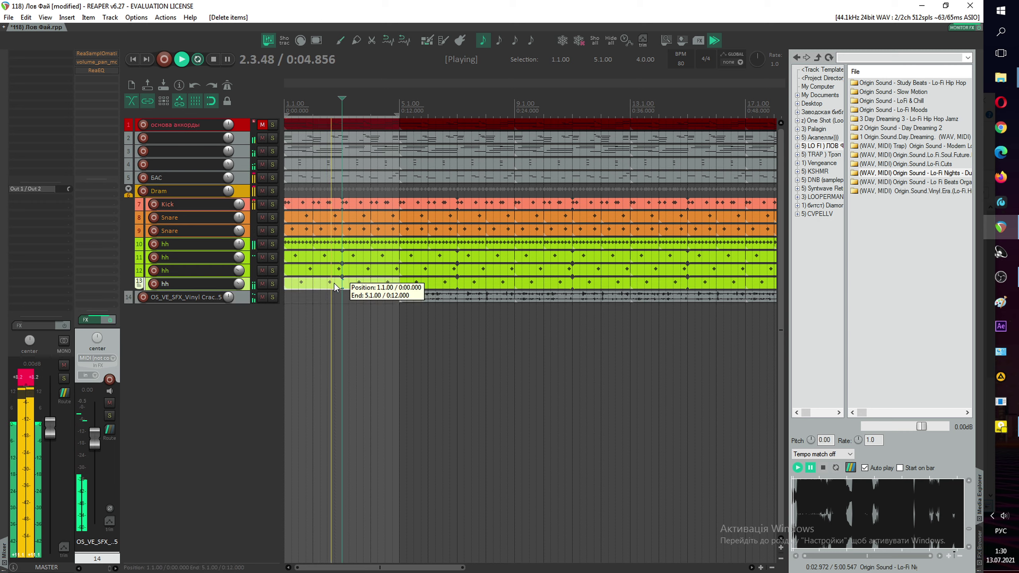
key(Delete)
click(334, 272)
key(Delete)
click(329, 259)
key(Delete)
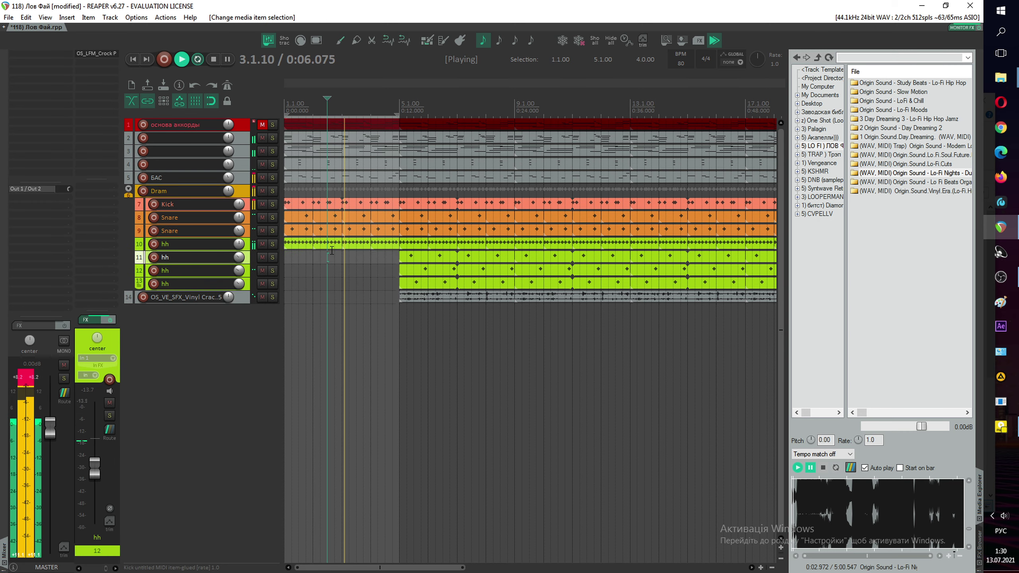
Step: Delete the bars 1–4 items of the Kick, both Snare tracks and hh track 10
drag(332, 246, 329, 235)
drag(388, 193, 308, 255)
key(Delete)
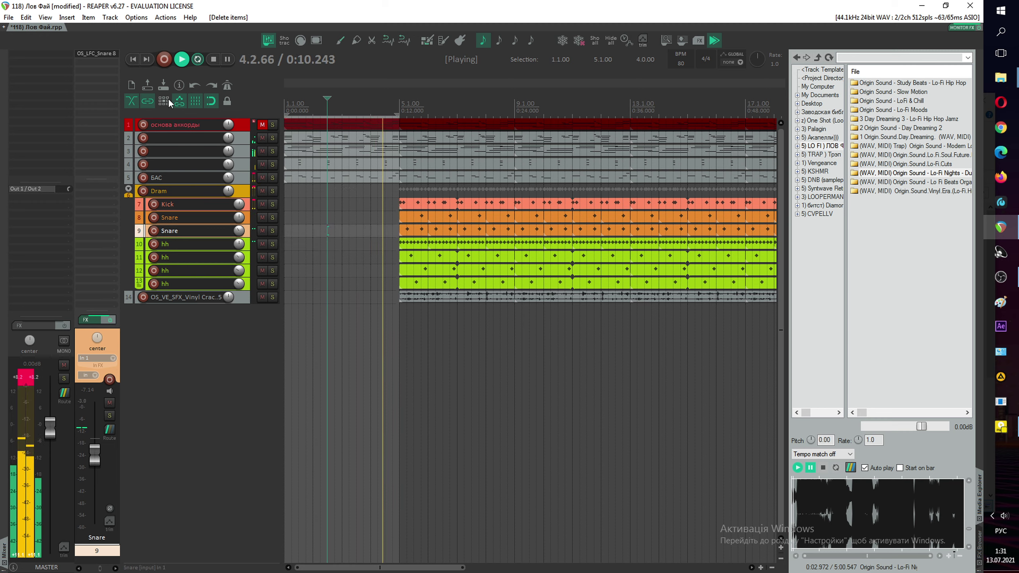
Step: Delete the bars 1–4 items of track 4 and the БАС track
key(Home)
click(300, 166)
key(Delete)
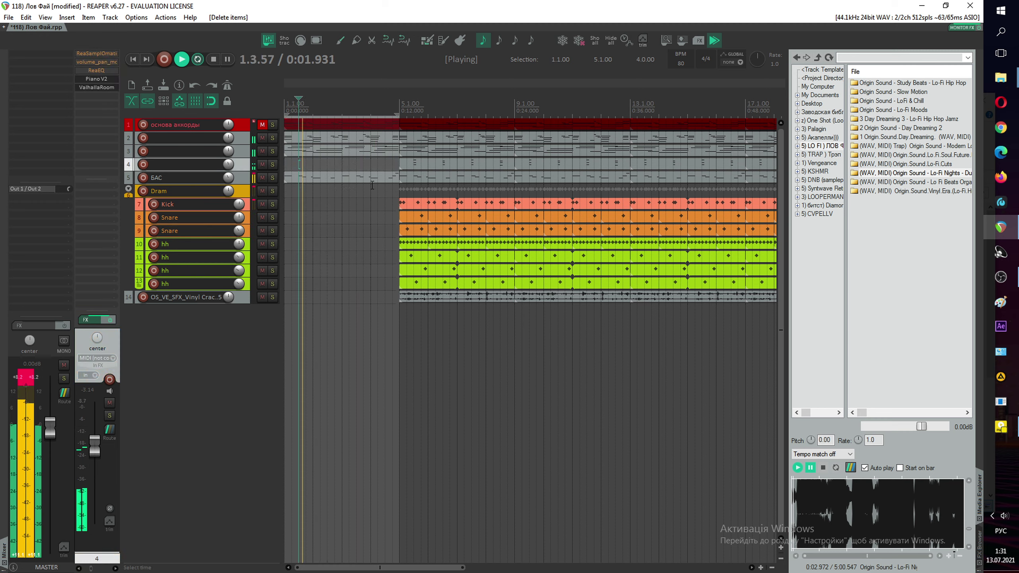
click(328, 181)
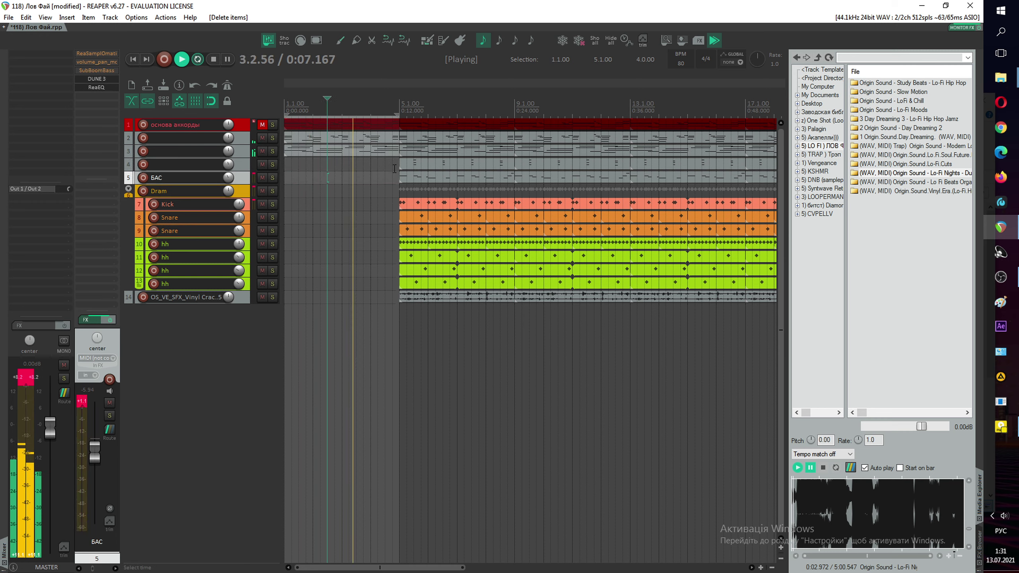
Step: Extend the starts of the hh parts to bar 3 on tracks 10 and 11 and to bar 4 on tracks 12 and 13
drag(391, 249, 417, 284)
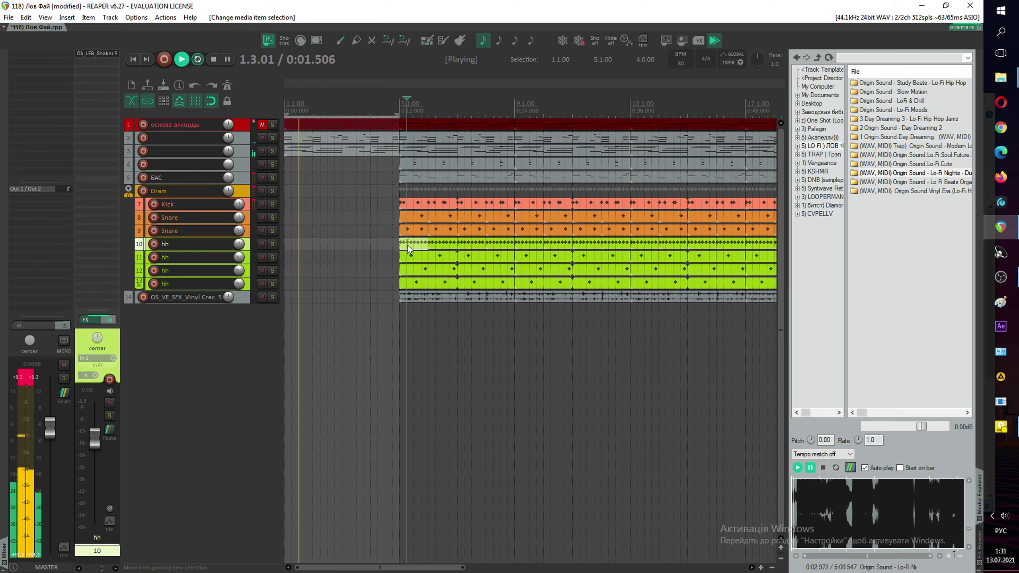
drag(408, 245, 342, 257)
drag(398, 272, 370, 285)
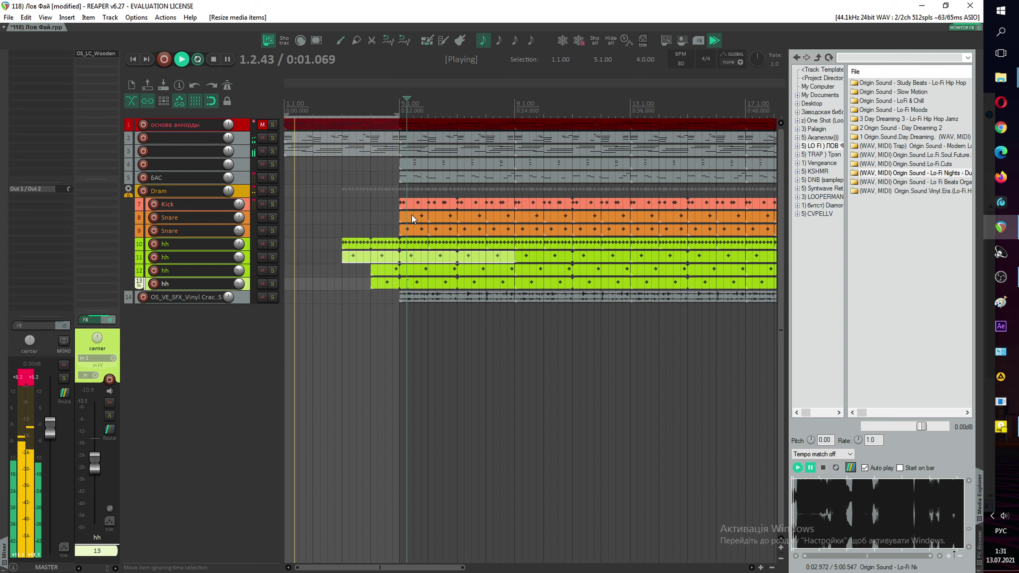
Step: Delete track 4's items in bars 5–8 and 9–12 and the БАС item in bars 5–8
click(408, 169)
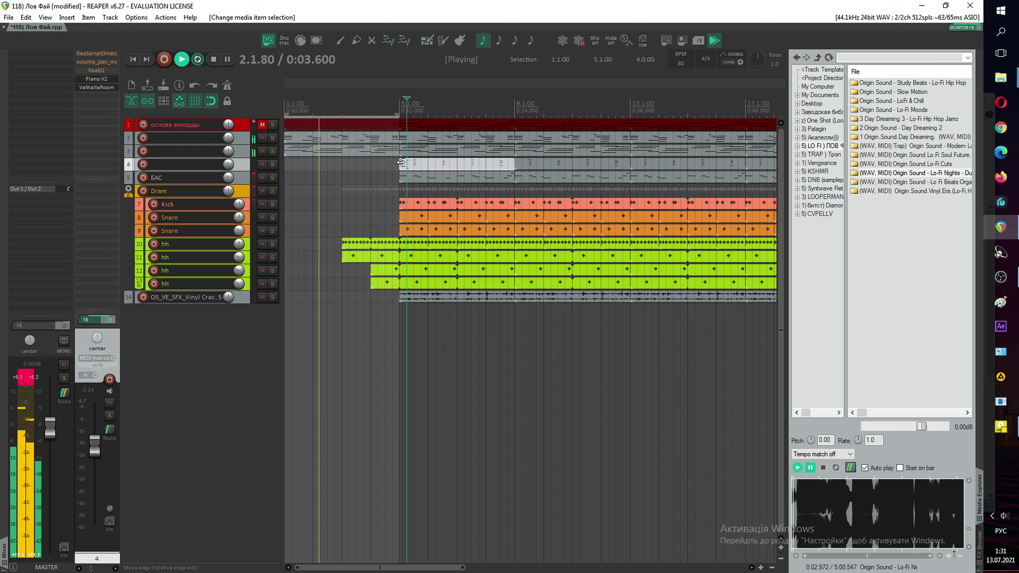
key(Delete)
click(421, 180)
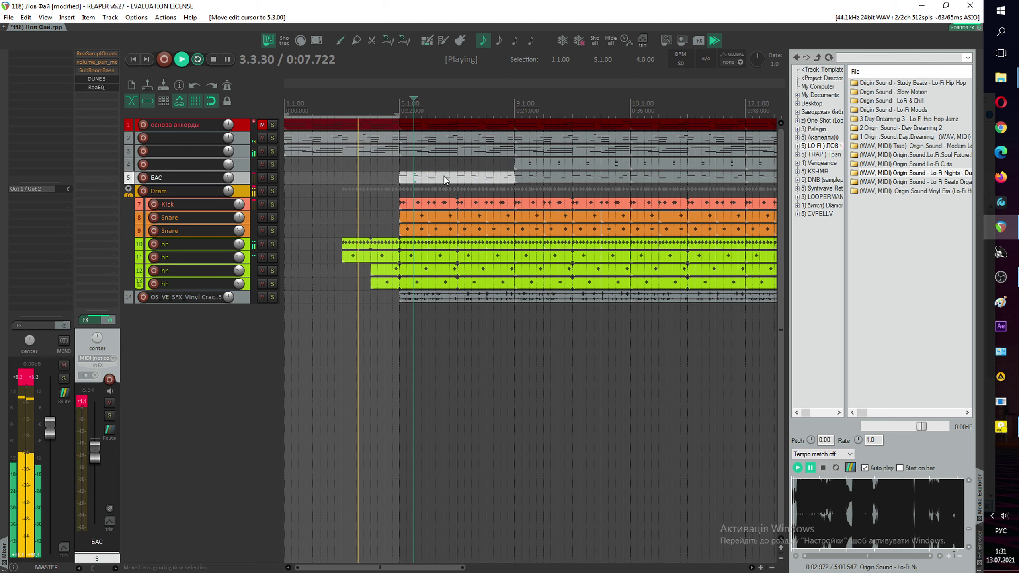
key(Delete)
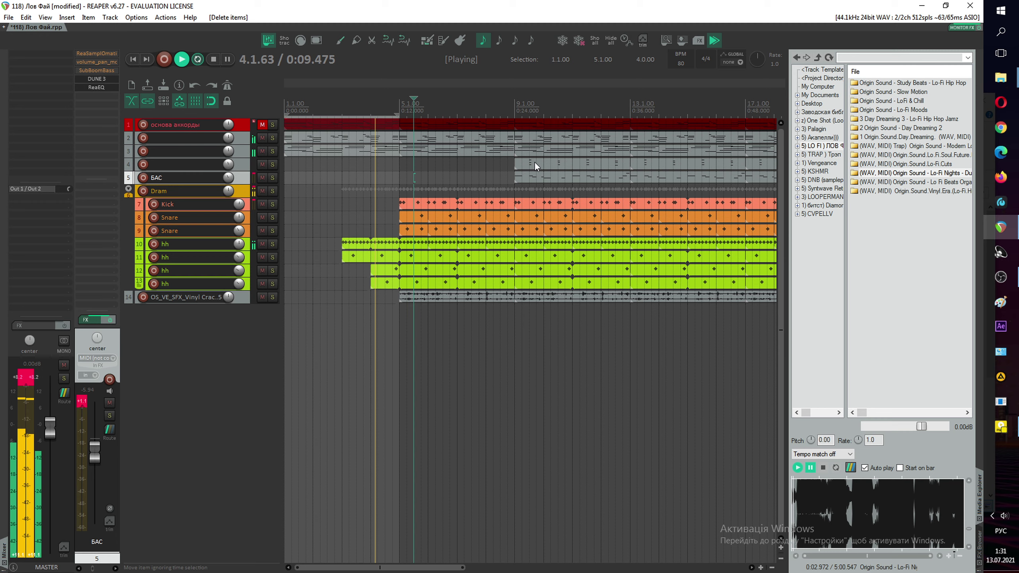
click(535, 162)
key(Delete)
Step: Move the БАС item from bar 9 to bar 5 and duplicate it to fill bars 9–12
key(Home)
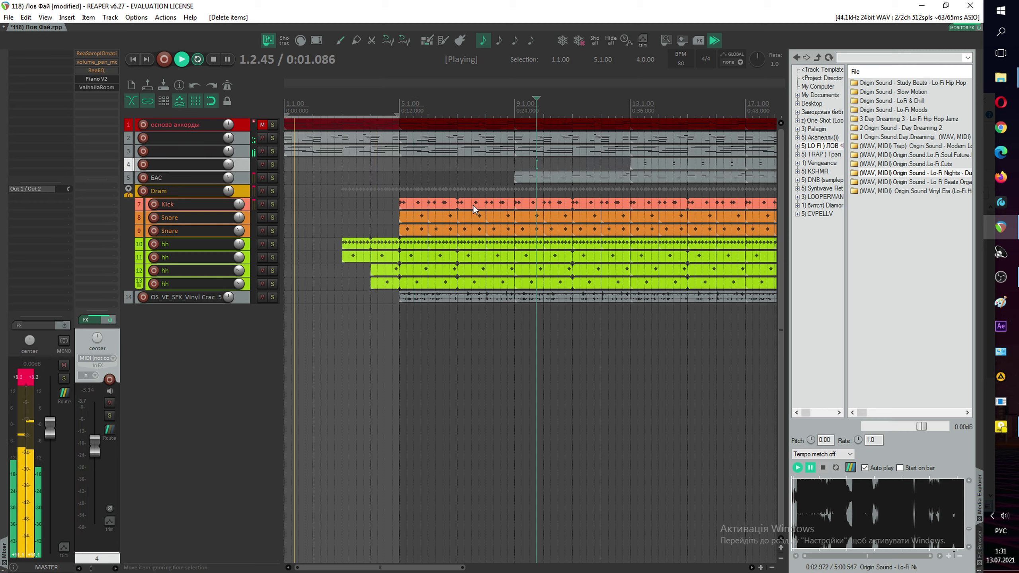
drag(546, 175, 407, 181)
key(ctrl+d)
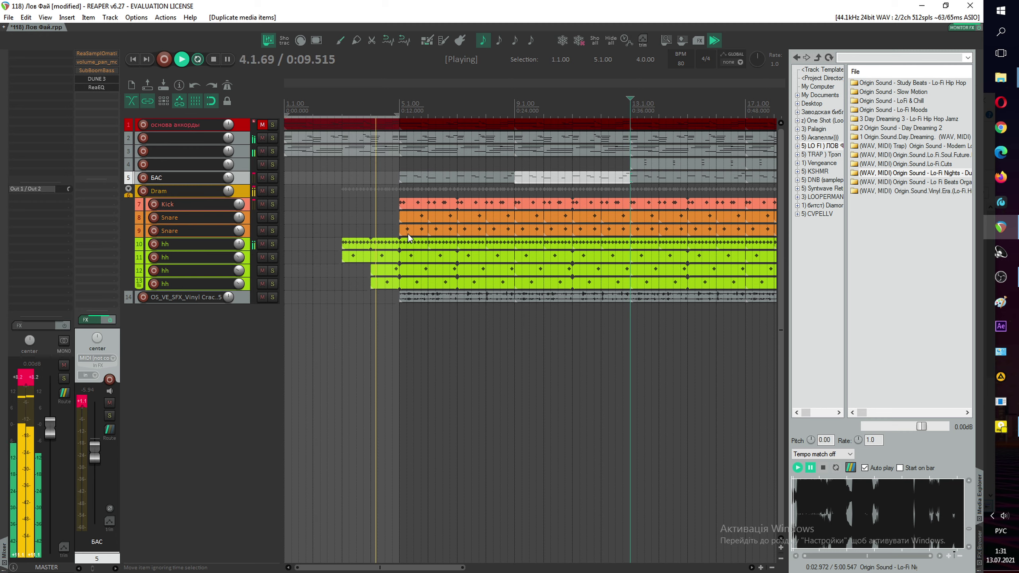
Step: Delete the Kick item in bars 5–8 and extend the start of Snare track 9 to bar 4, beat 3
click(414, 203)
key(Delete)
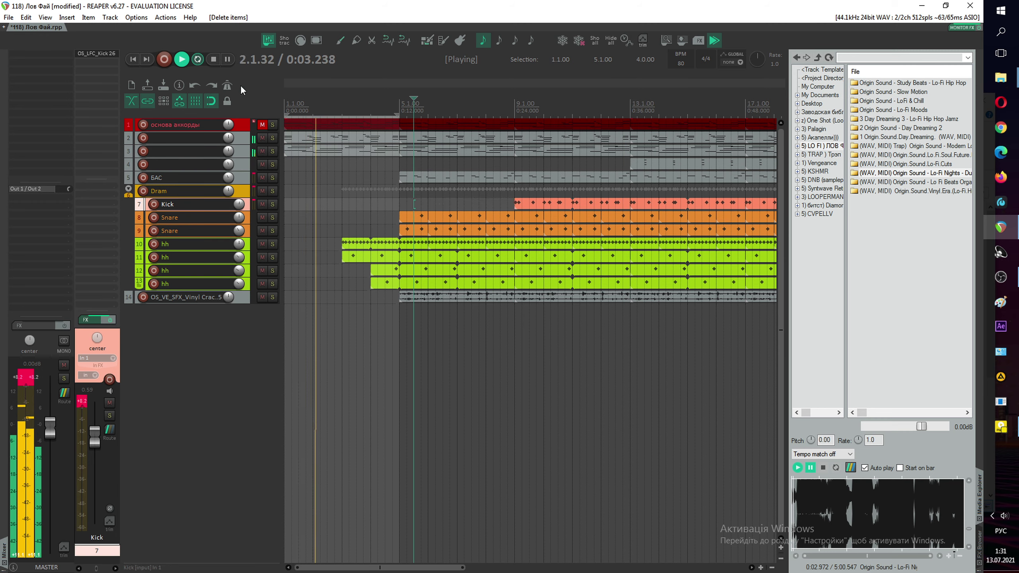
click(369, 107)
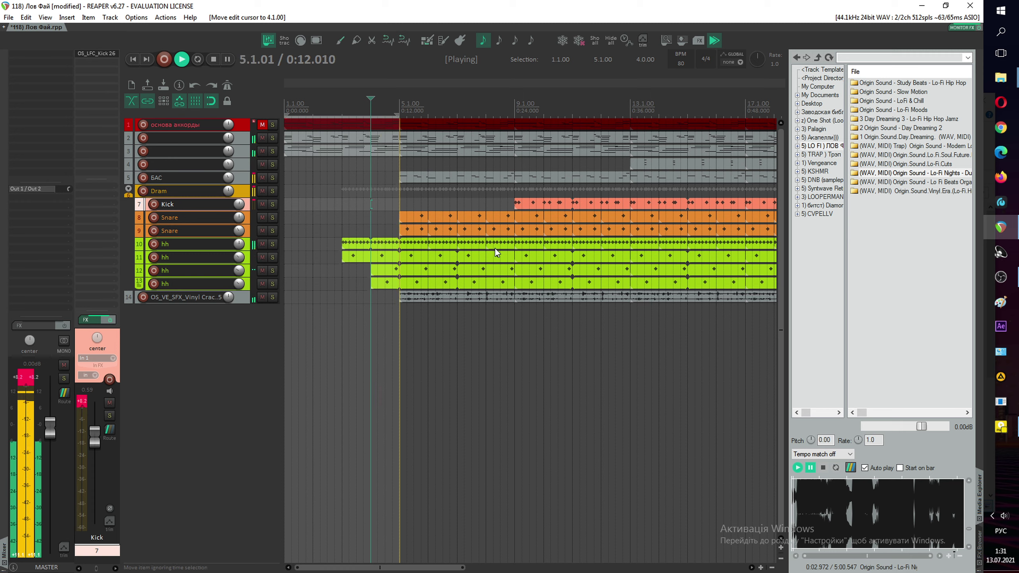
drag(400, 231, 384, 231)
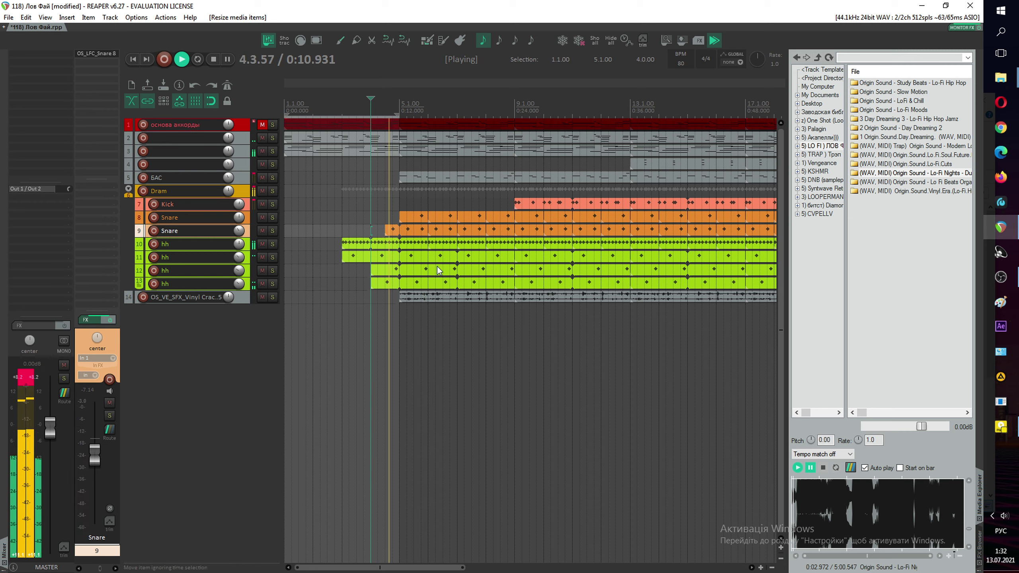
Step: Move the vinyl crackle item from bar 5 to bar 1 and duplicate it to fill bars 5–8
click(401, 296)
drag(410, 297, 285, 296)
key(ctrl+d)
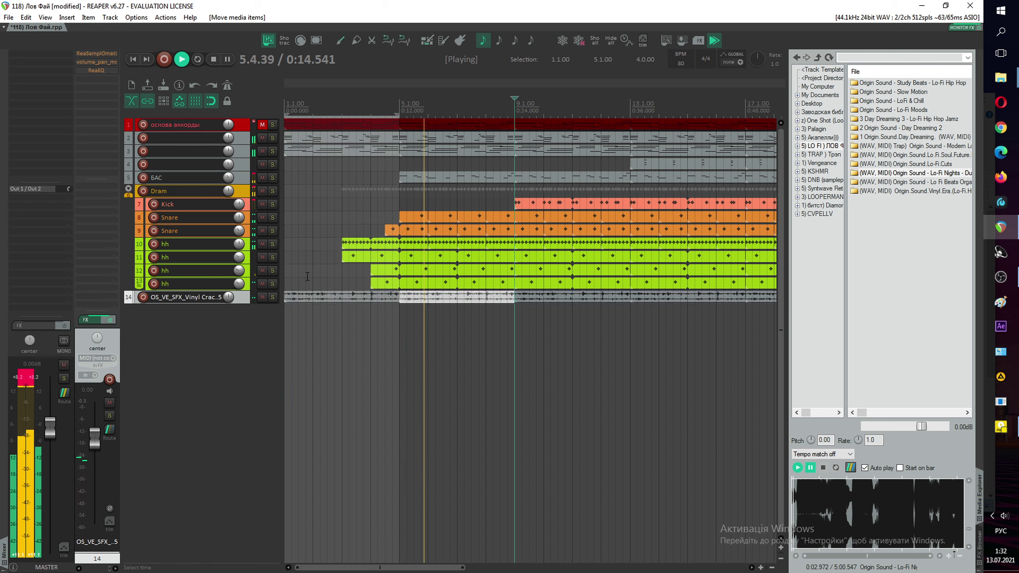
Step: Play from bar 3, beat 3 and extend the start of the Kick item back to bar 5
click(356, 272)
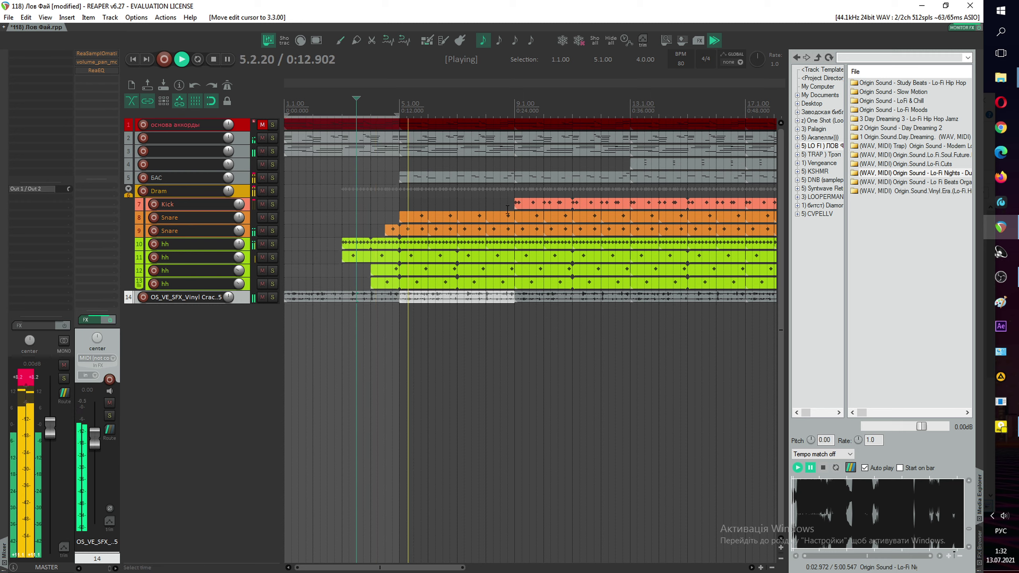
drag(517, 204, 402, 205)
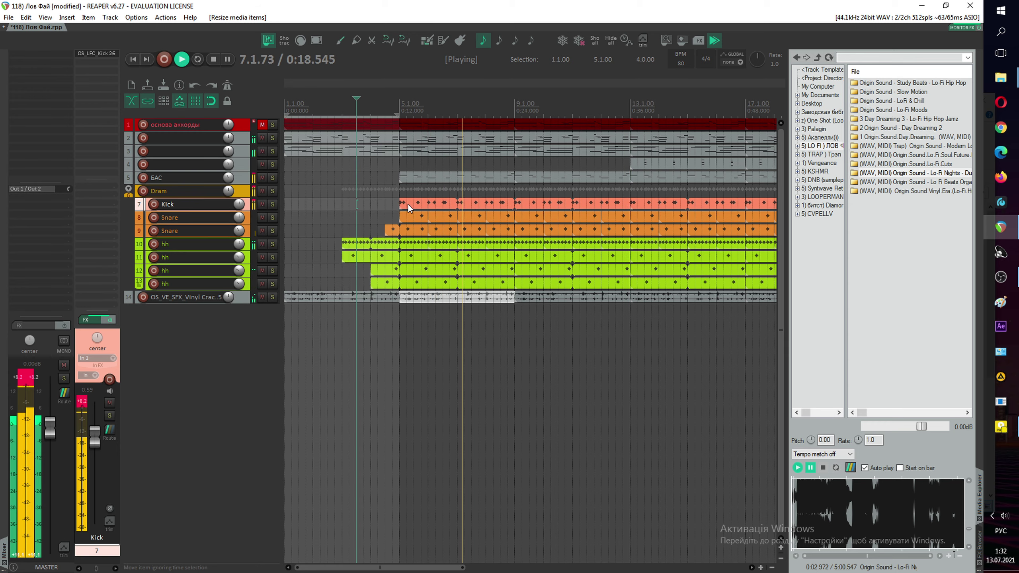
scroll(408, 203, down, 3)
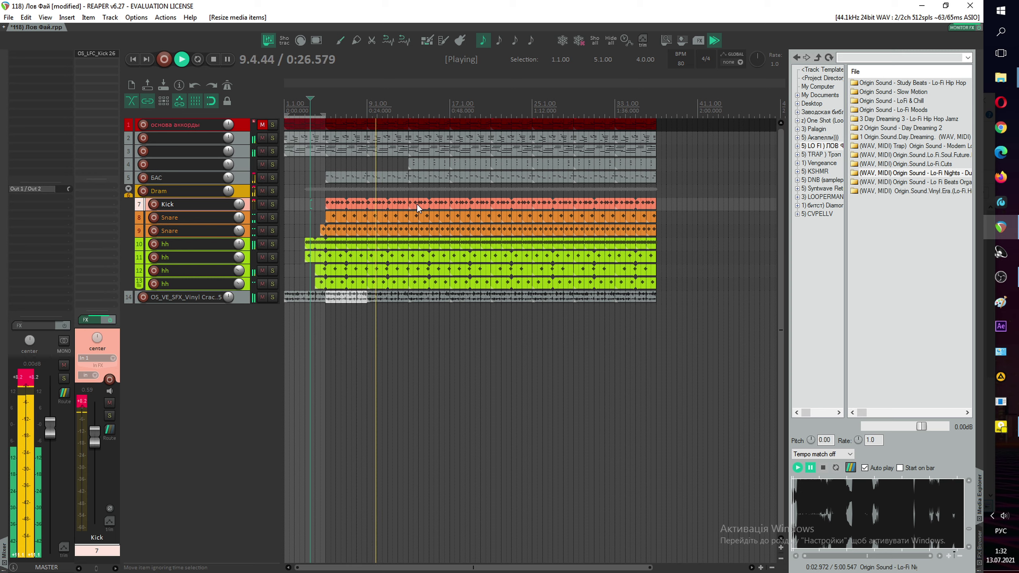
Step: Lower the vinyl crackle track's volume to -6.61 dB, solo it and stop playback
click(188, 297)
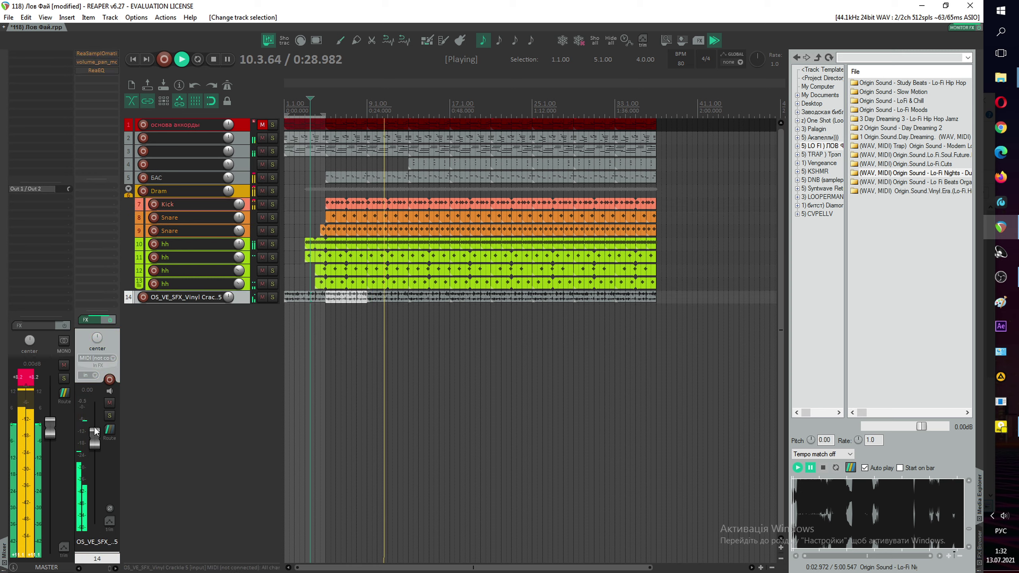
drag(94, 439, 95, 458)
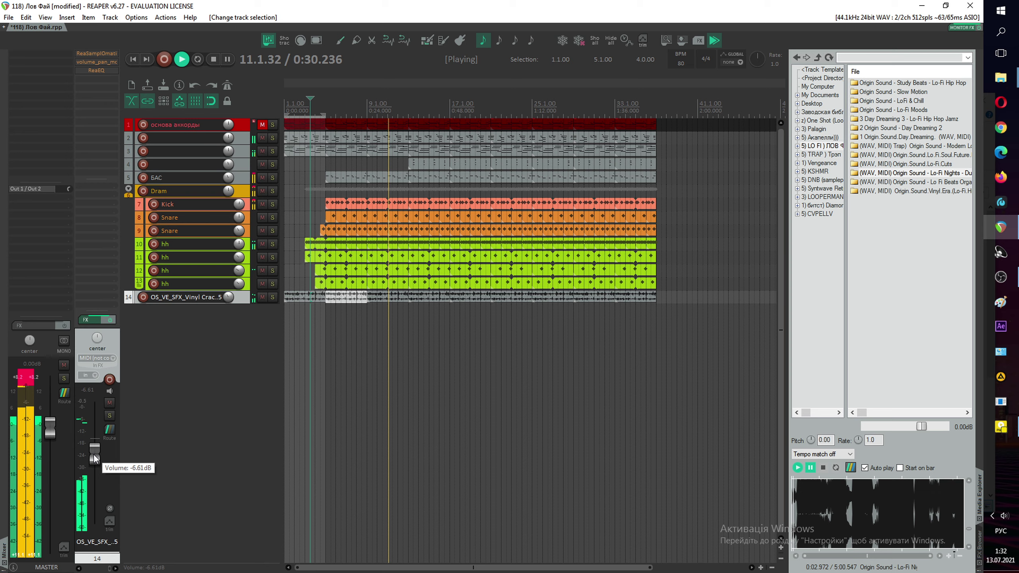
click(109, 415)
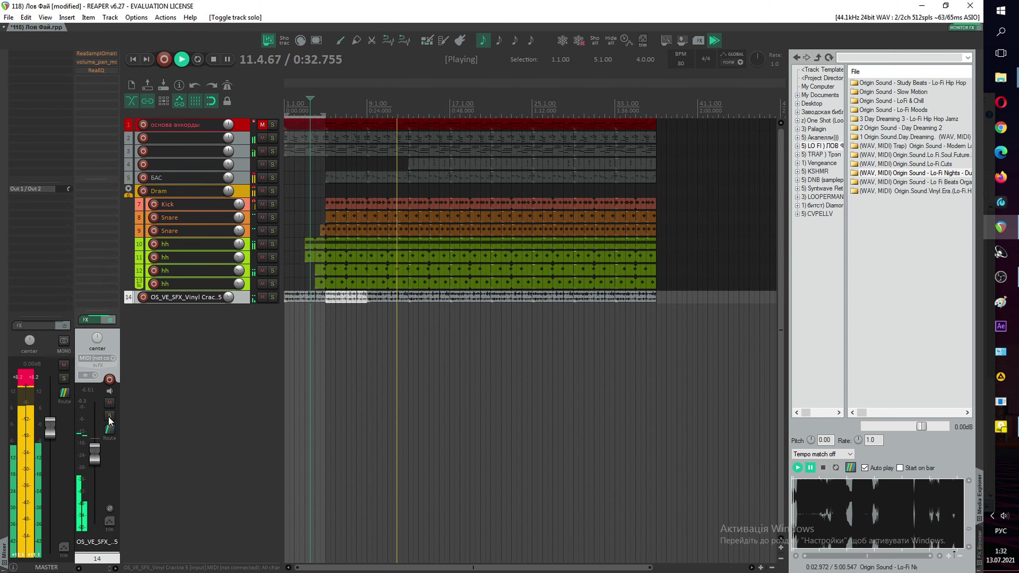
key(space)
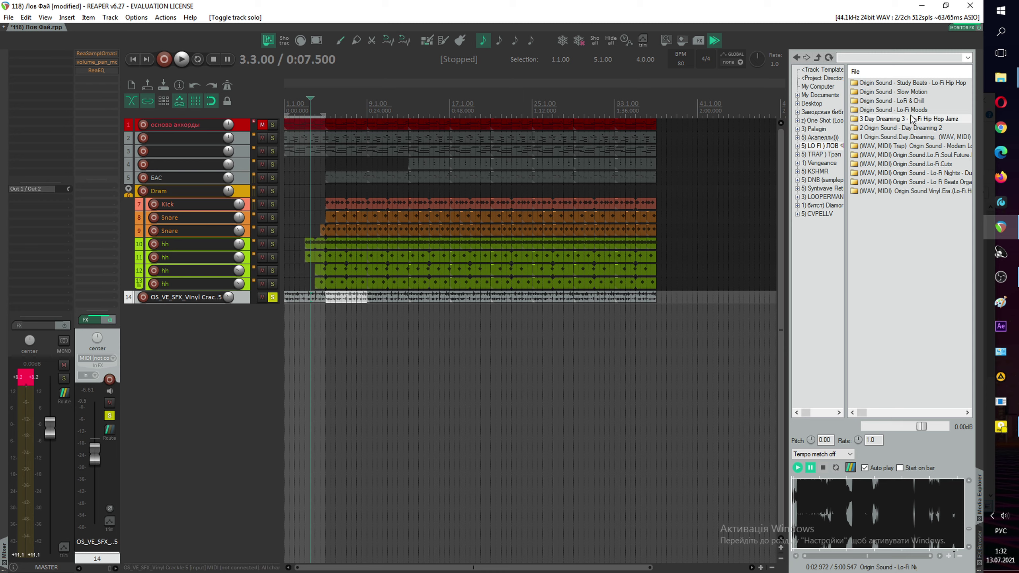
Step: Open the _(WAVs)_Crackly_SFX folder of the Origin Sound Lo-Fi Beats pack in the media browser
double_click(897, 106)
click(829, 58)
double_click(899, 181)
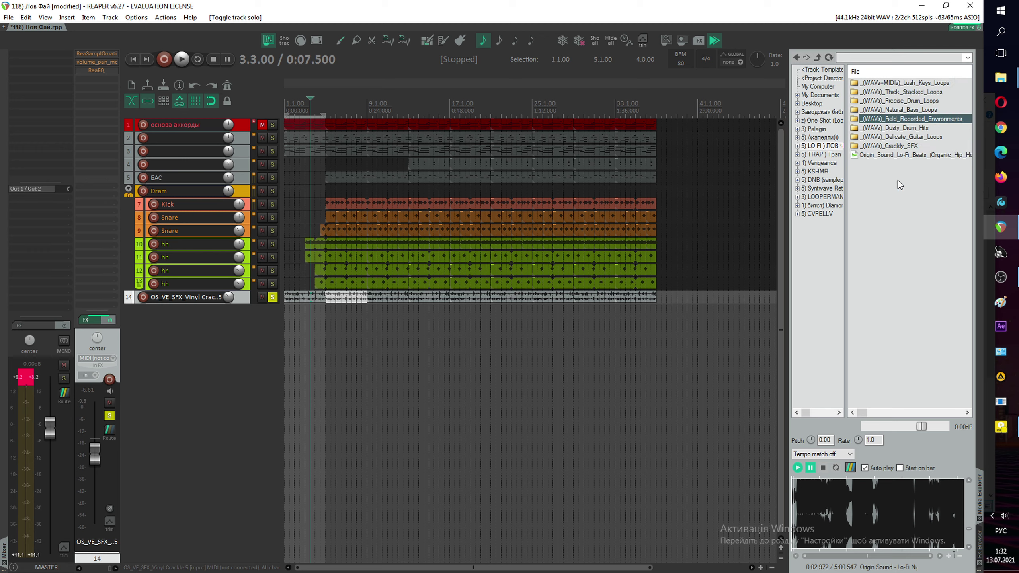
double_click(896, 147)
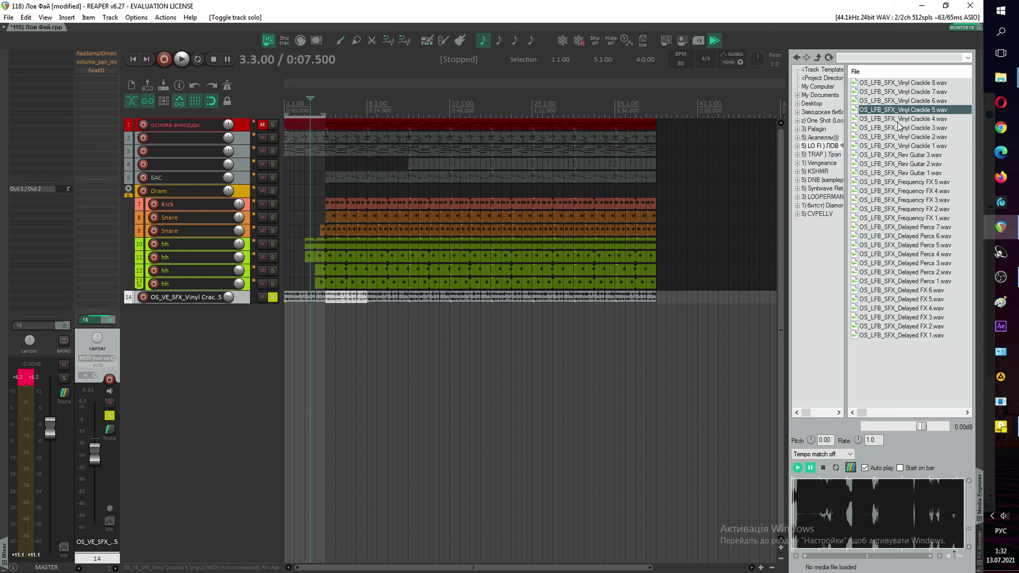
Step: Audition the Frequency FX, Delayed FX and Vinyl Crackle samples in the crackly SFX folder
click(900, 200)
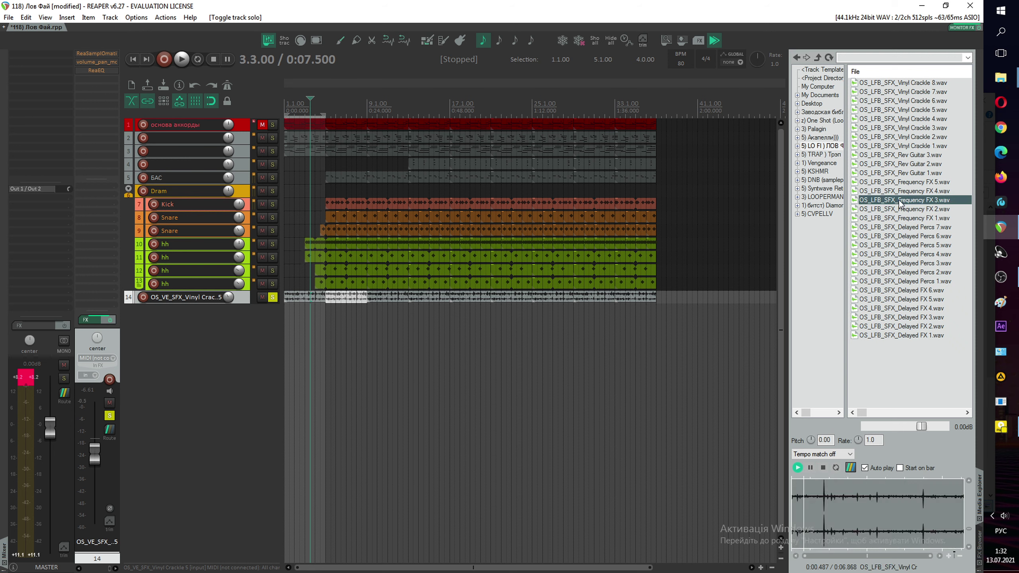
click(899, 235)
click(891, 312)
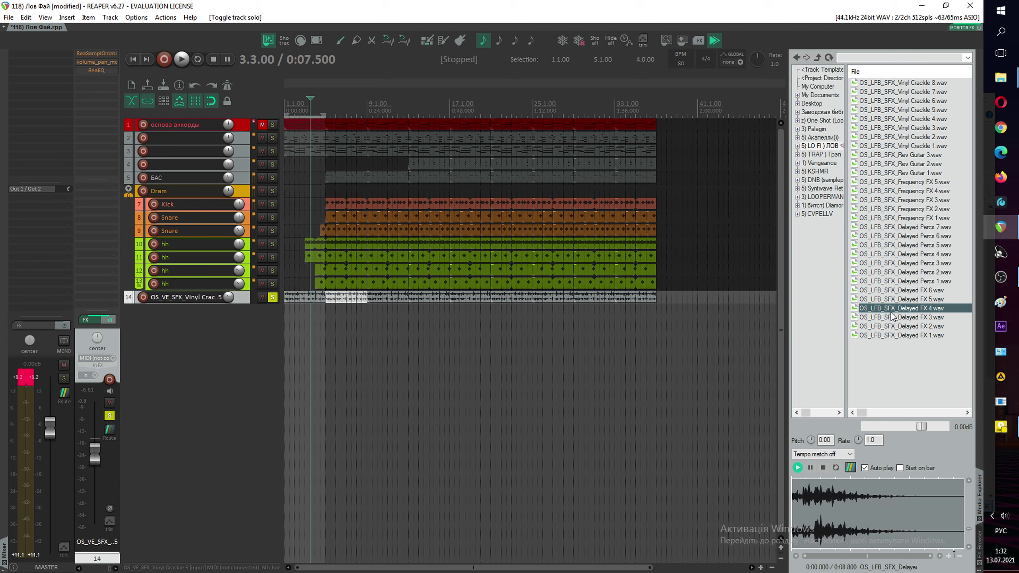
click(899, 138)
click(906, 100)
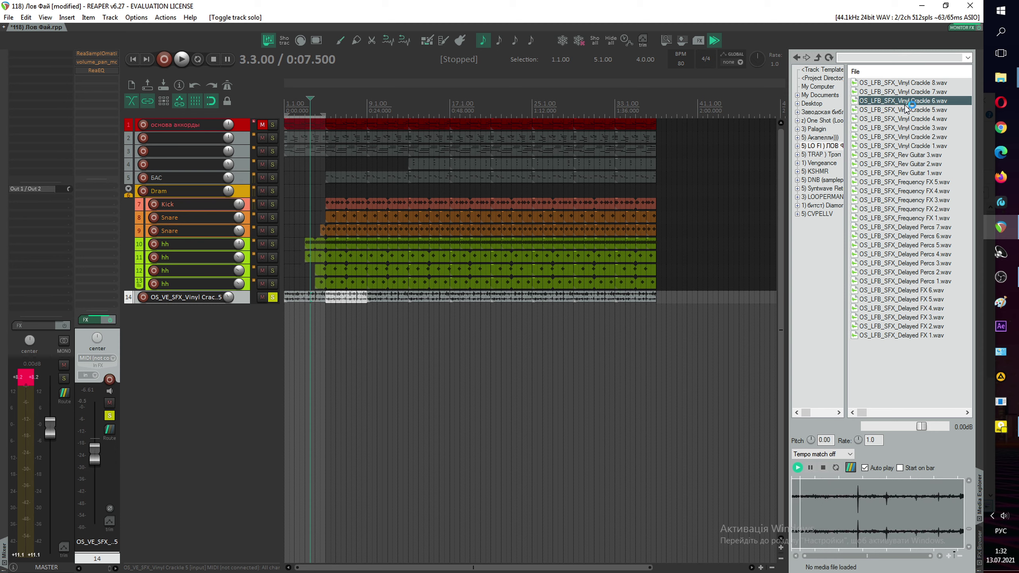
click(905, 82)
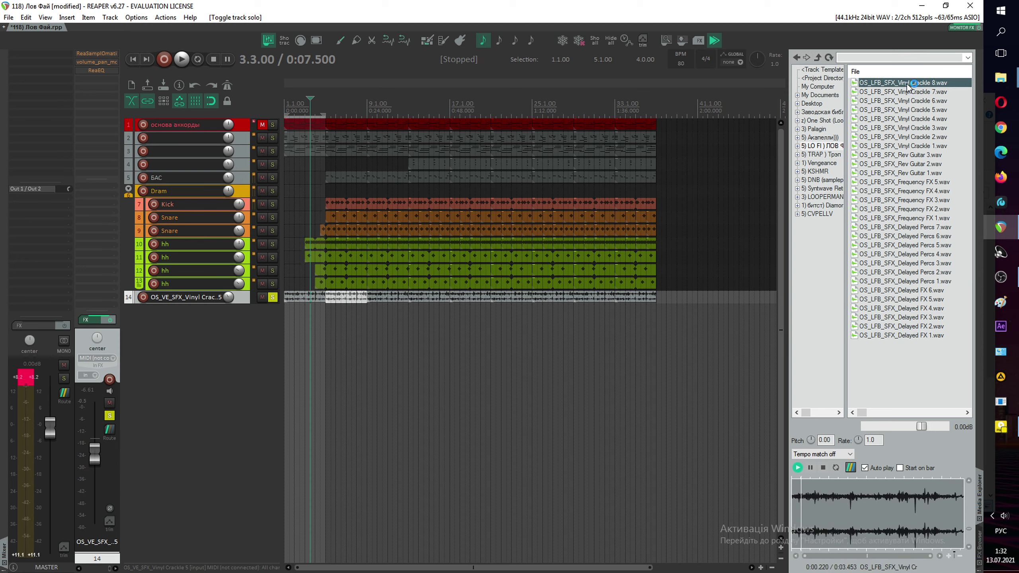
click(913, 128)
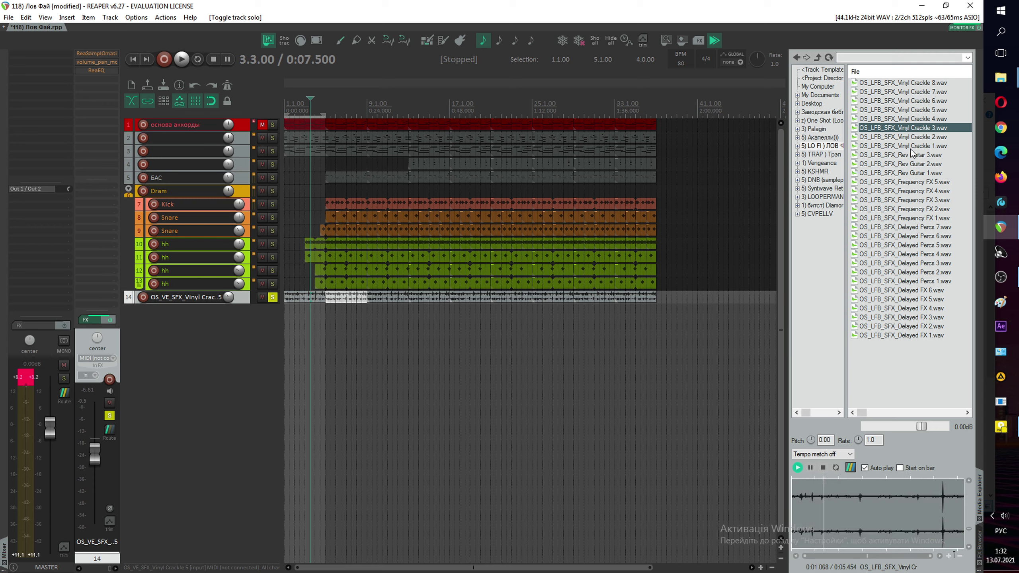
click(911, 148)
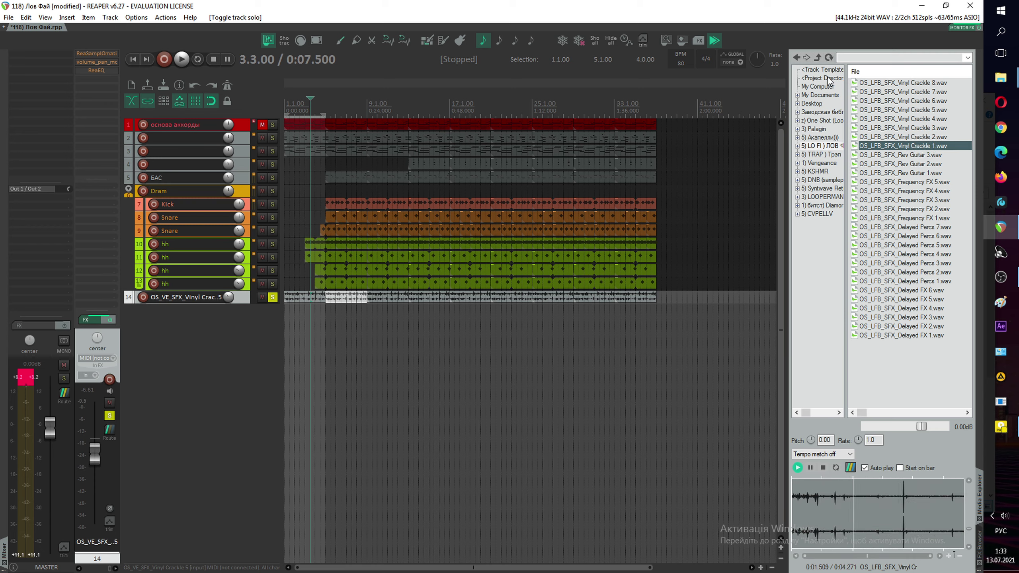
Step: Go back to the pack list and open the Lo-Fi Soul pack's _(WAVs)_Foley_Infused_SFX folder
click(819, 59)
click(819, 59)
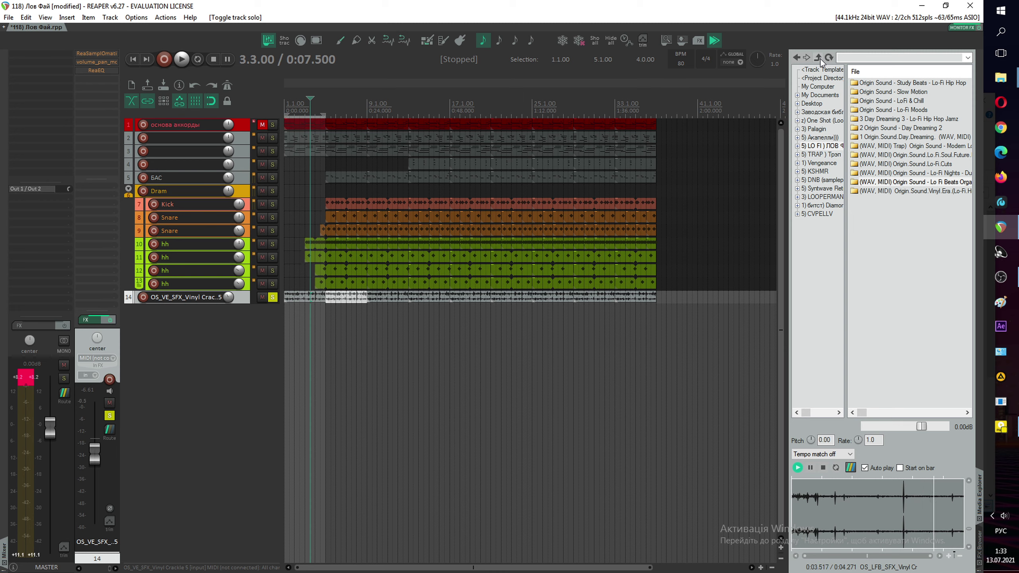
click(923, 157)
double_click(923, 158)
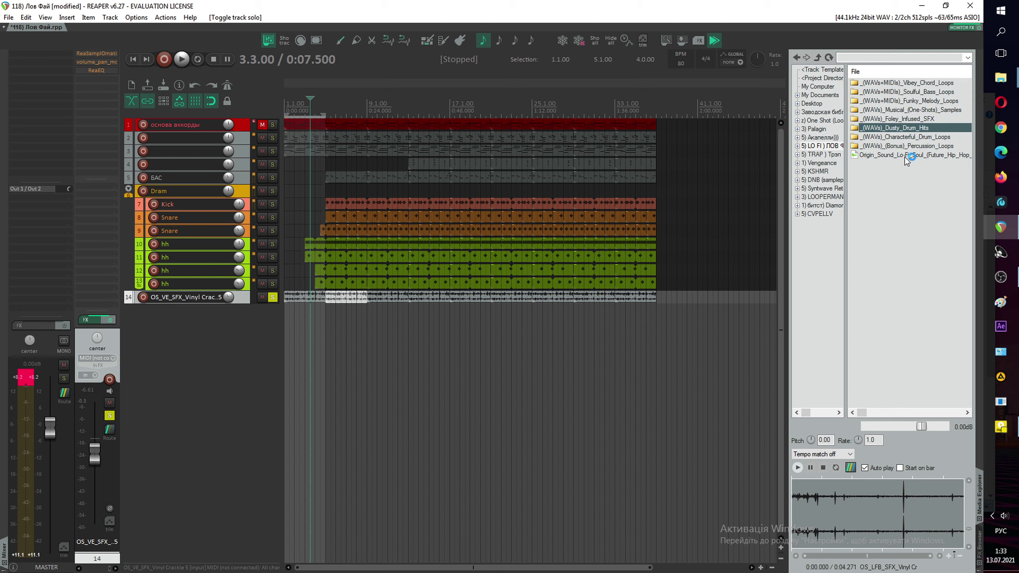
double_click(928, 119)
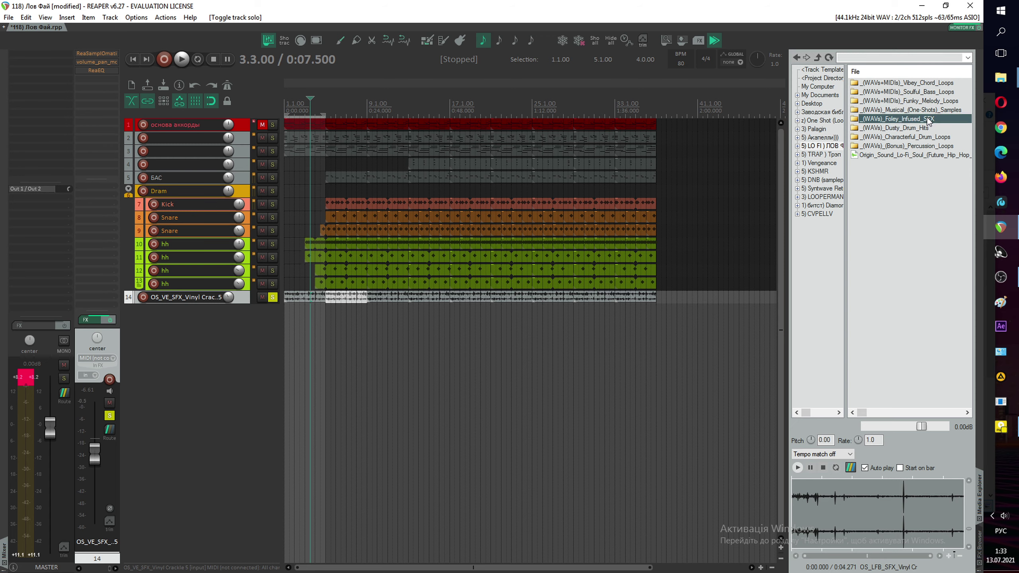
Step: Audition the foley folder's samples, from the Vinyl Noise and Deep Vinyl Noise files to 100_Foley Rhythm
click(918, 110)
click(899, 137)
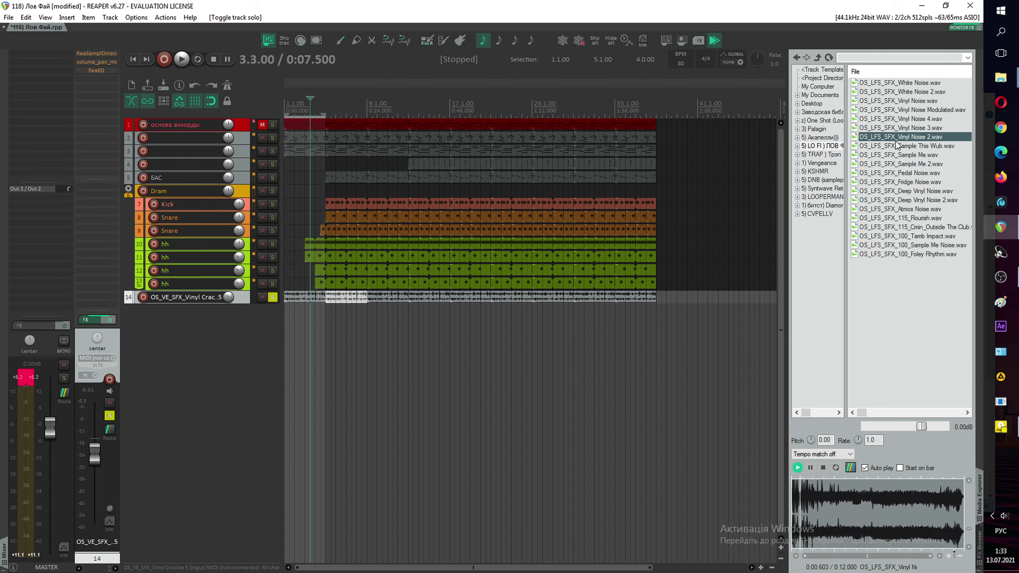
click(898, 164)
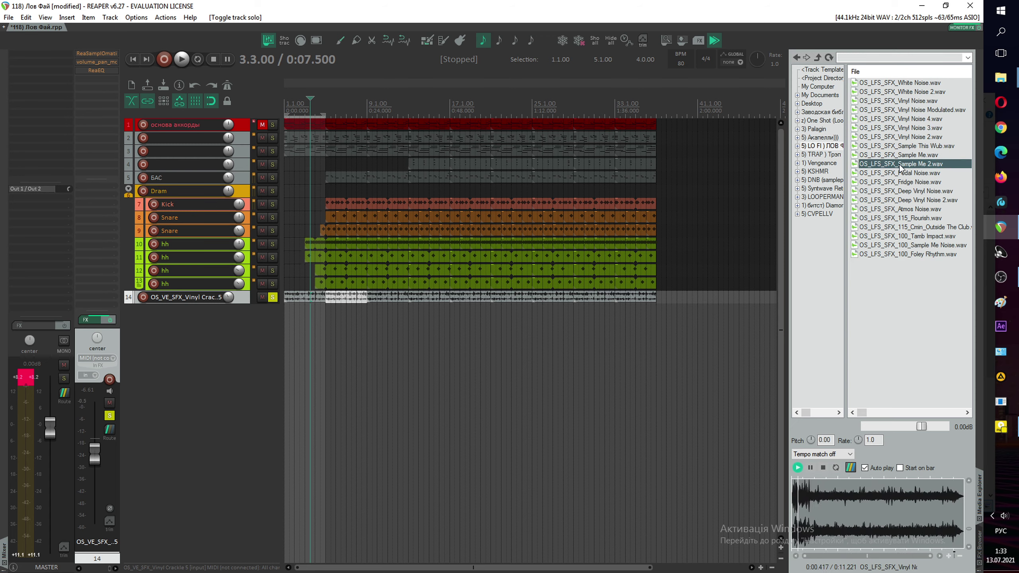
click(901, 191)
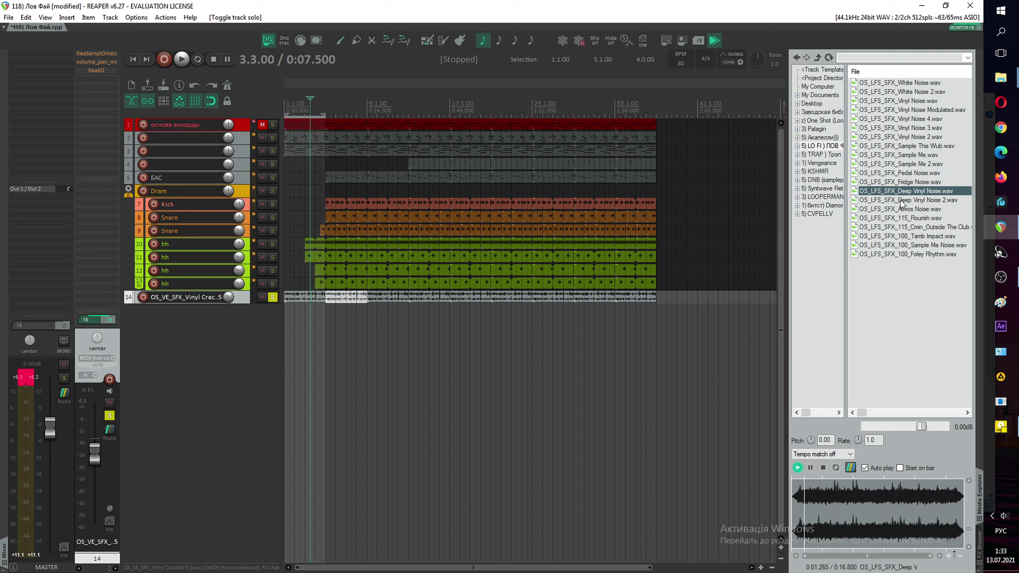
click(918, 201)
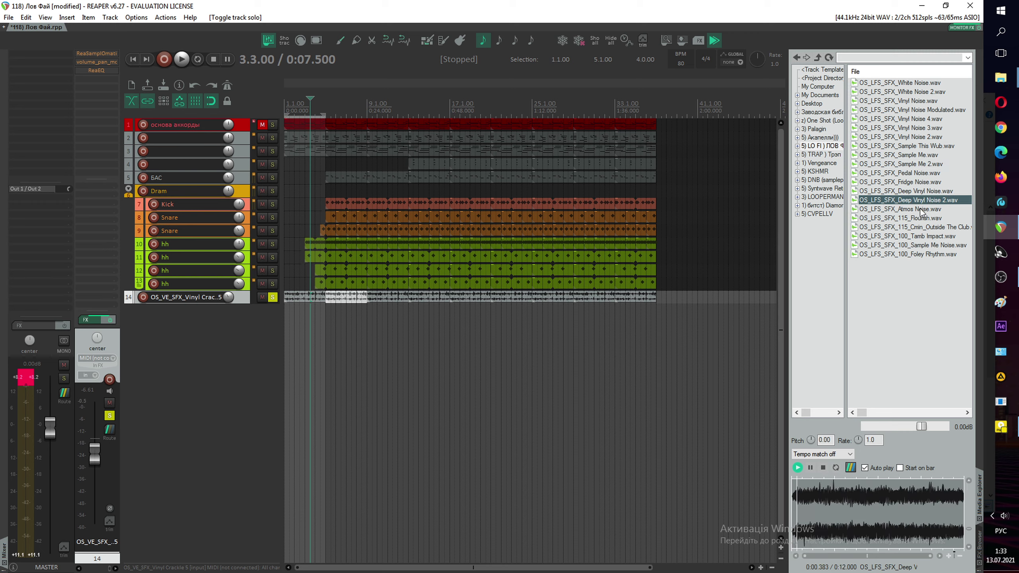
click(921, 209)
click(920, 219)
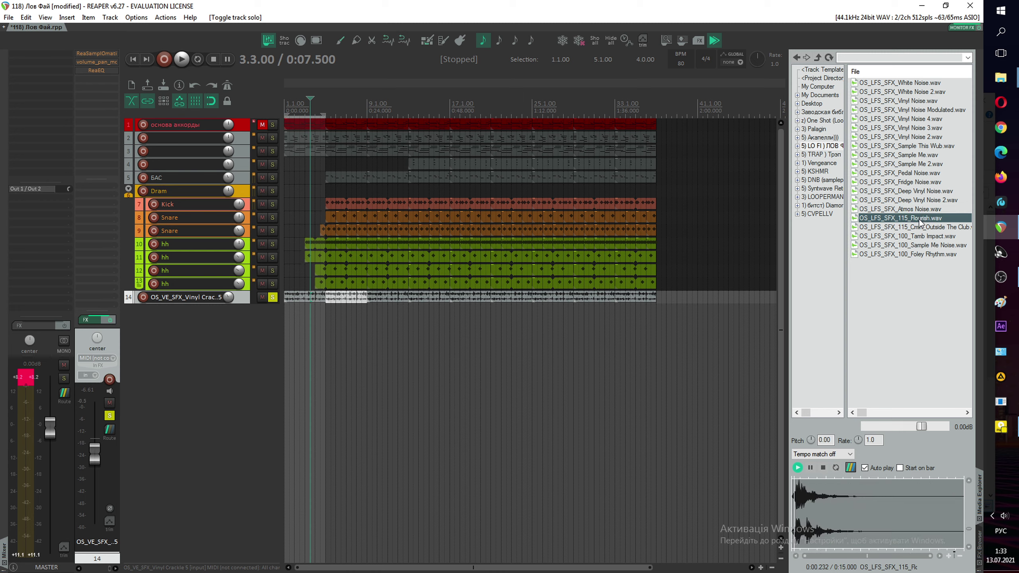
click(919, 227)
click(920, 236)
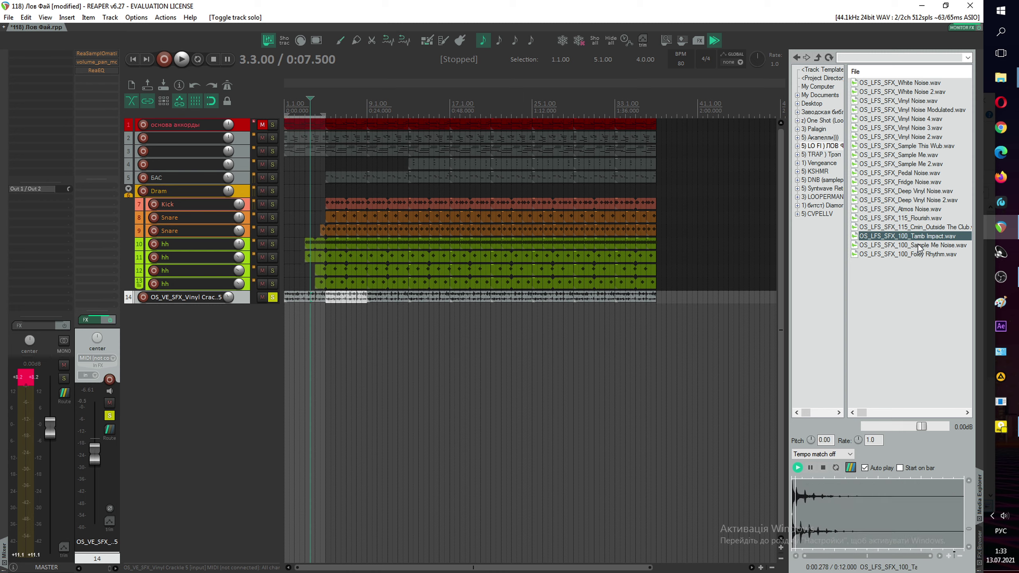
click(918, 245)
click(915, 255)
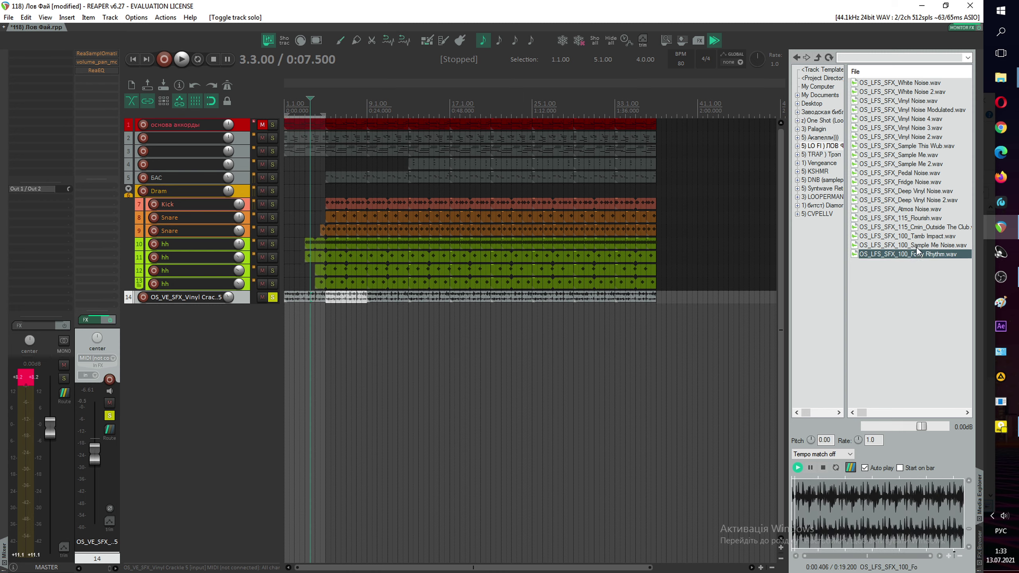
Step: Replace the vinyl crackle track with OS_LFS_SFX_100_Foley Rhythm.wav from bar 1 and extend its item to bar 41, beat 3
drag(916, 252, 250, 295)
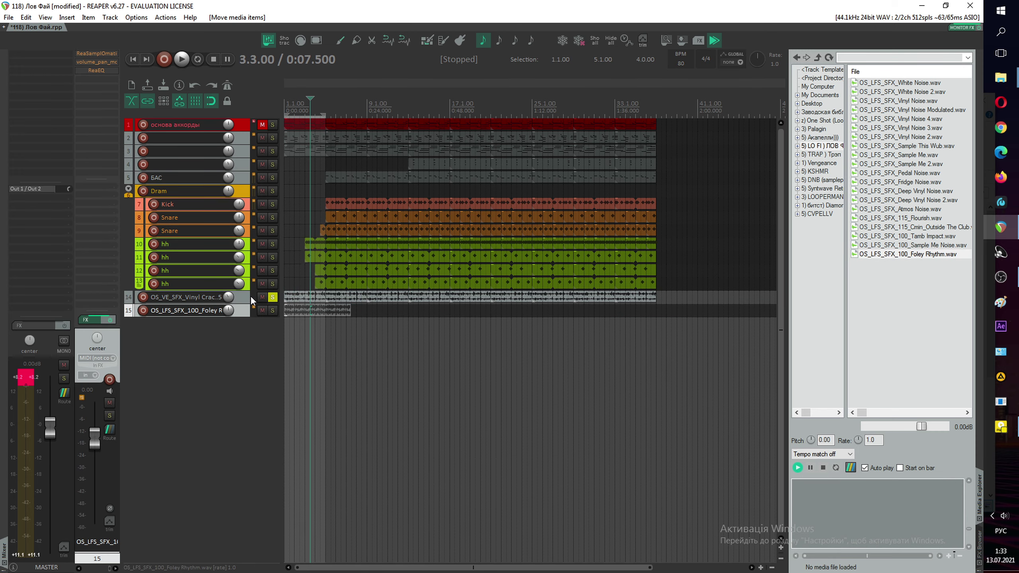
right_click(250, 295)
click(281, 326)
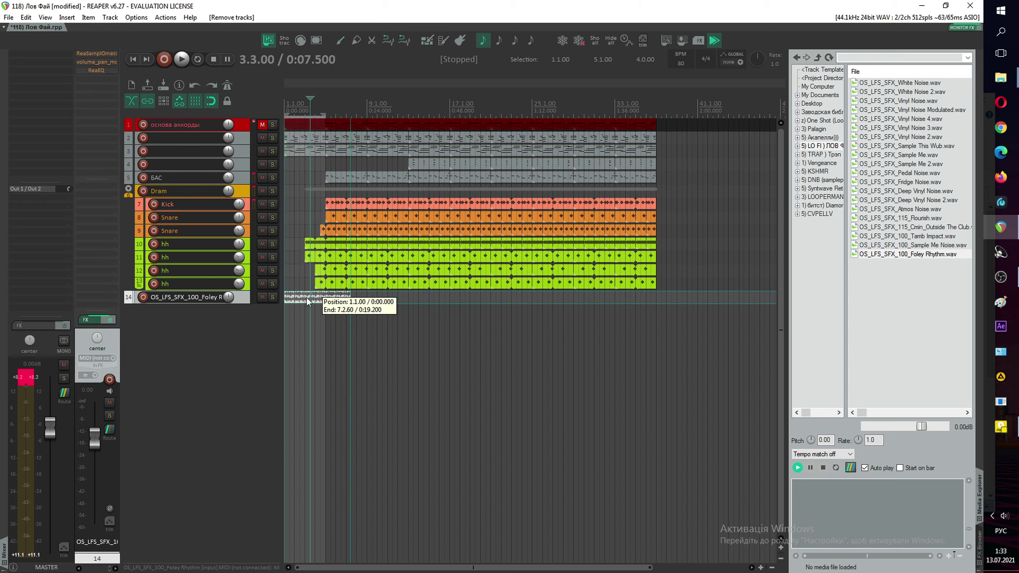
click(307, 298)
drag(349, 295, 703, 297)
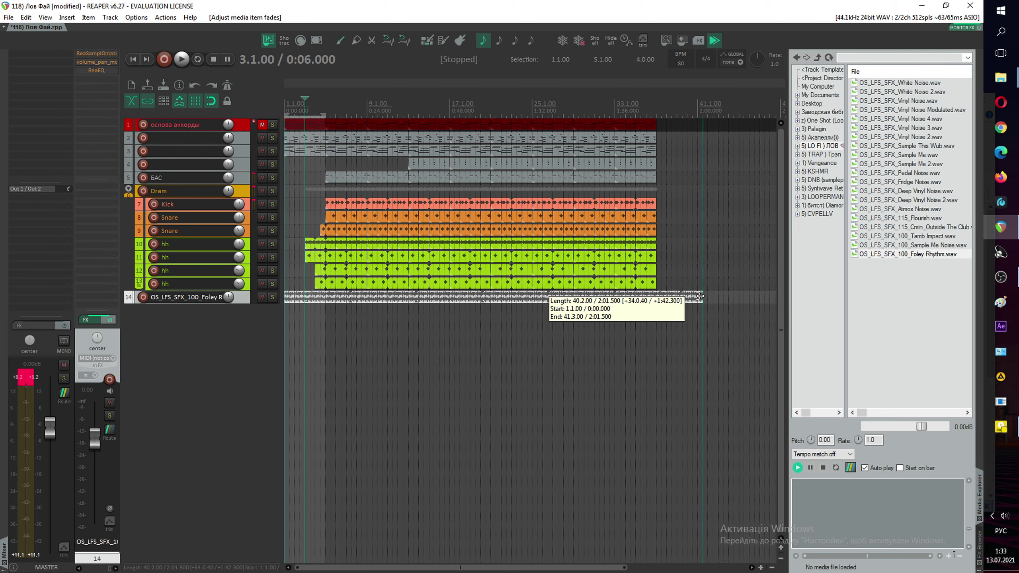
Step: Play the project from the start, solo the Foley Rhythm track to hear it alone, and stop playback
click(130, 60)
key(space)
key(equal)
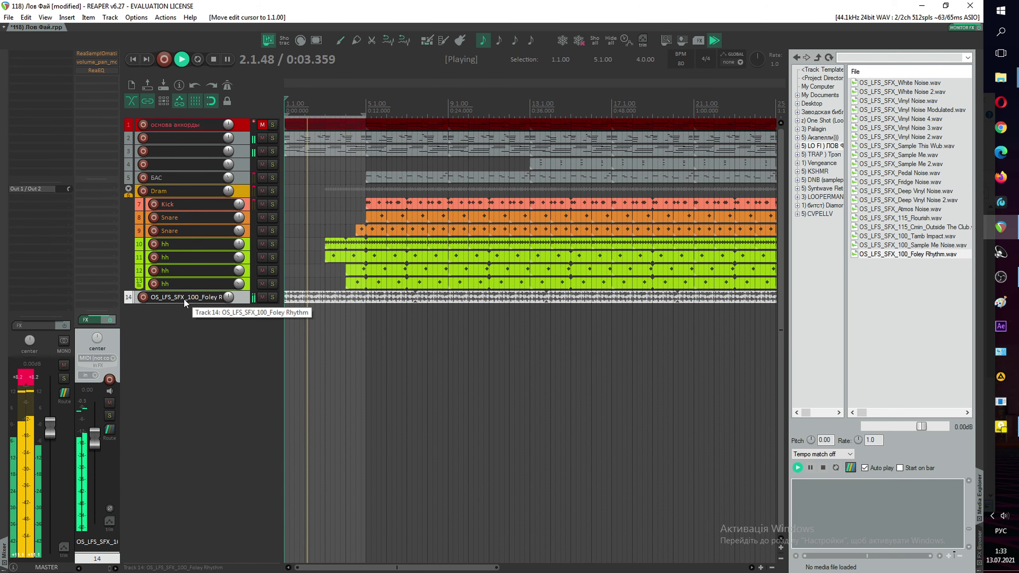
click(273, 296)
scroll(322, 272, up, 2)
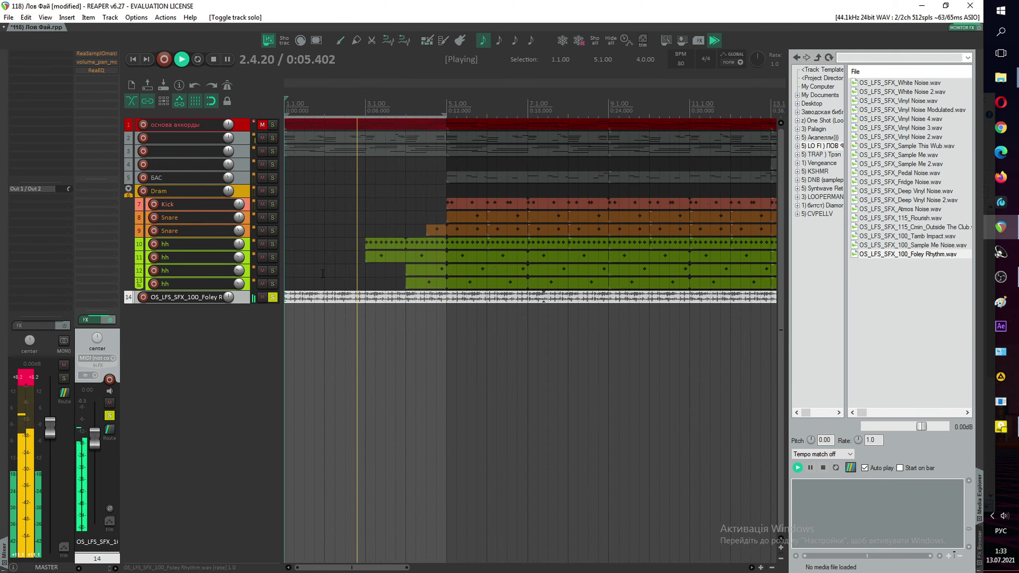
scroll(322, 273, up, 3)
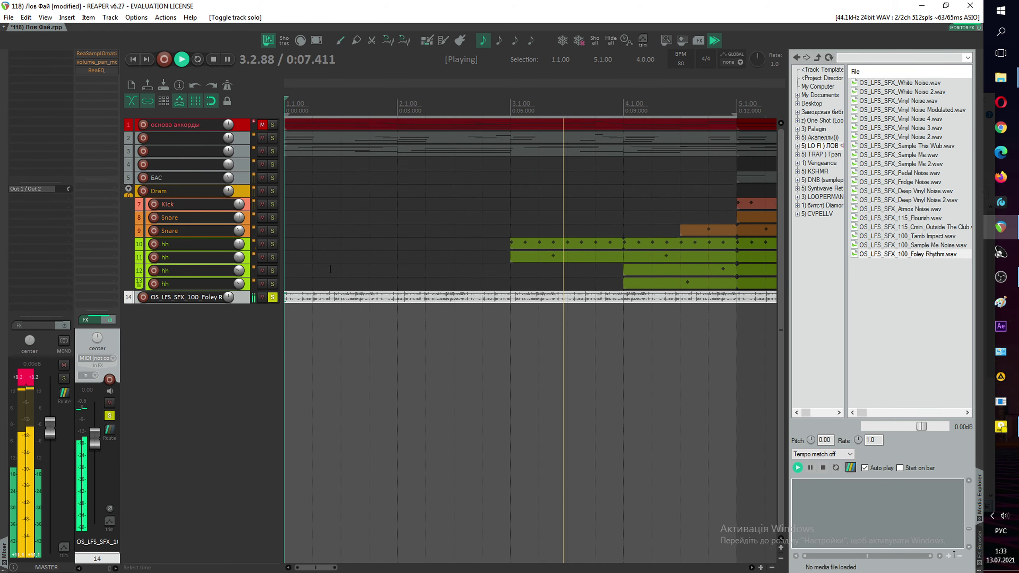
scroll(330, 269, down, 3)
key(space)
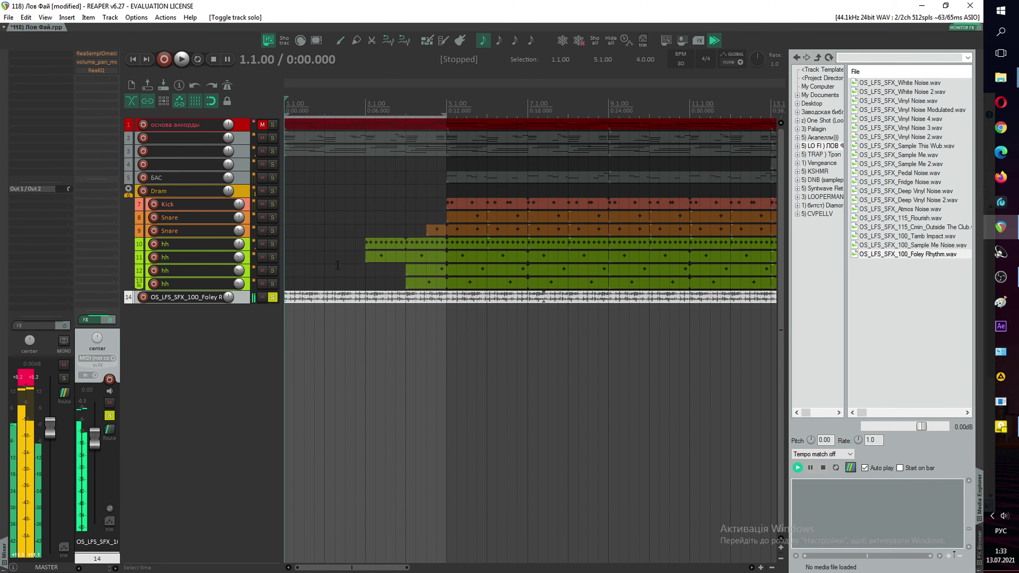
Step: Audition the Foley Rhythm, Sample Me Noise, Tamb Impact, 115_Cmin_Outside The Club and 115_Flourish samples
click(911, 254)
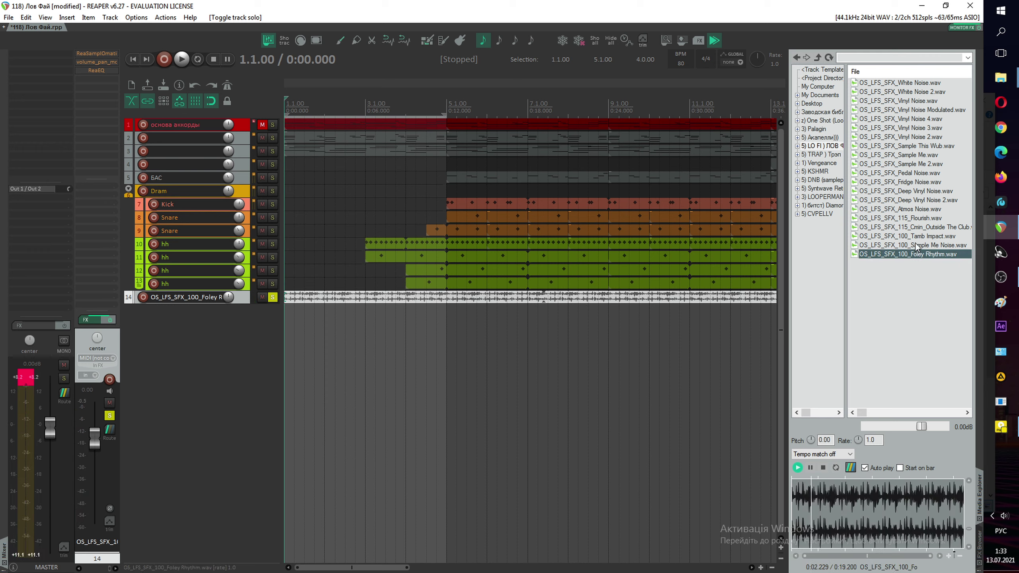
click(916, 245)
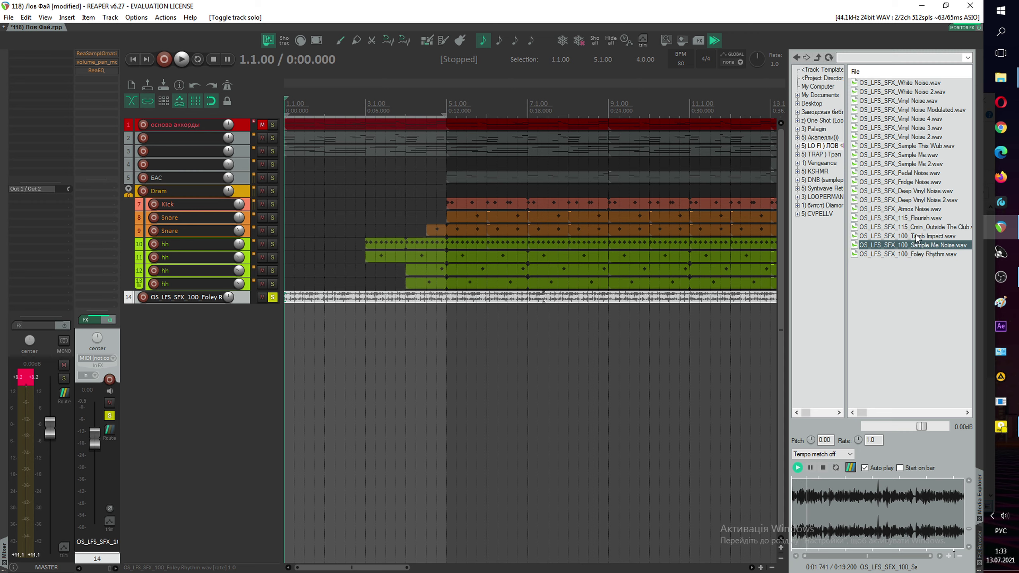
click(917, 236)
click(916, 227)
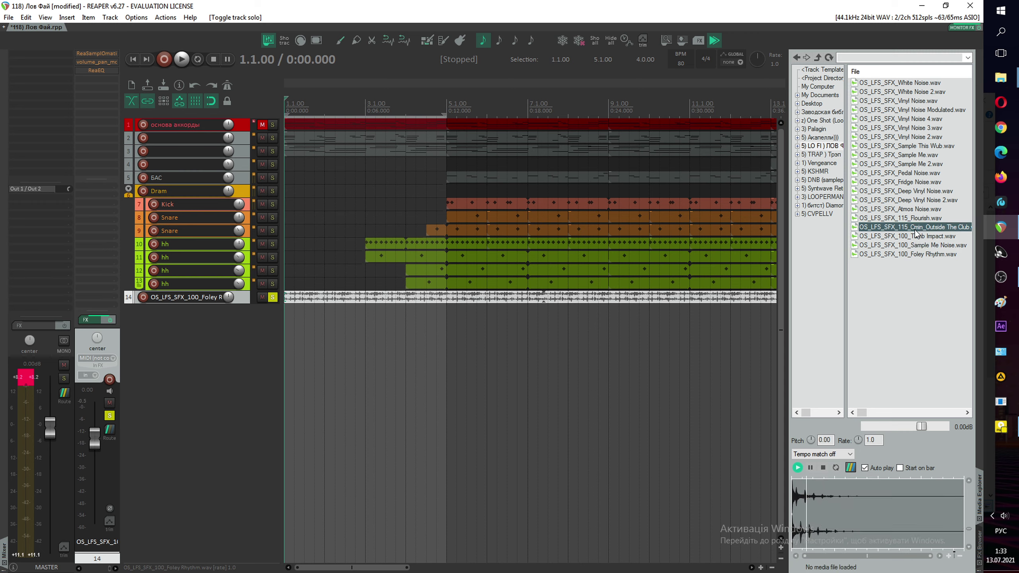
click(914, 221)
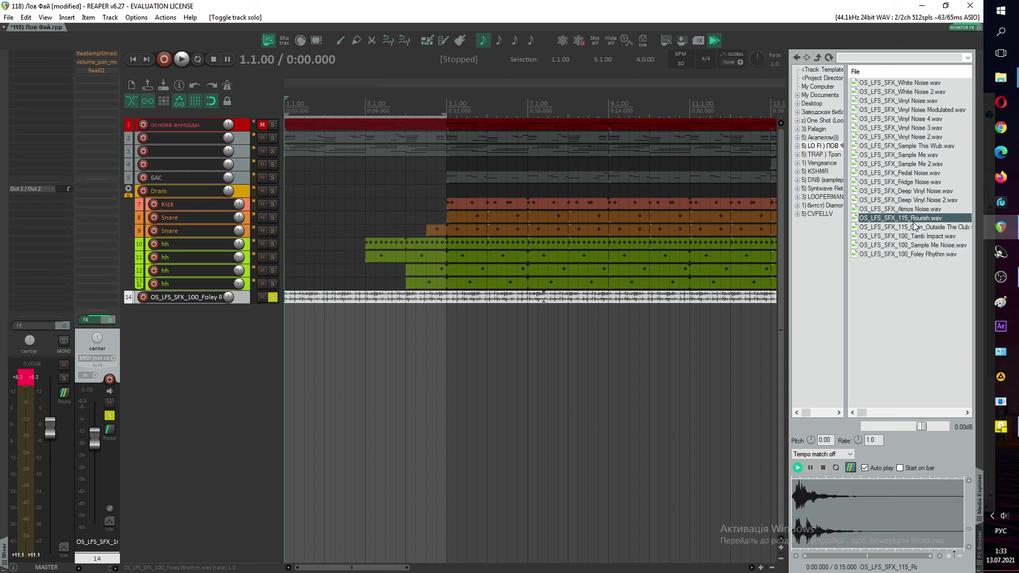
click(922, 246)
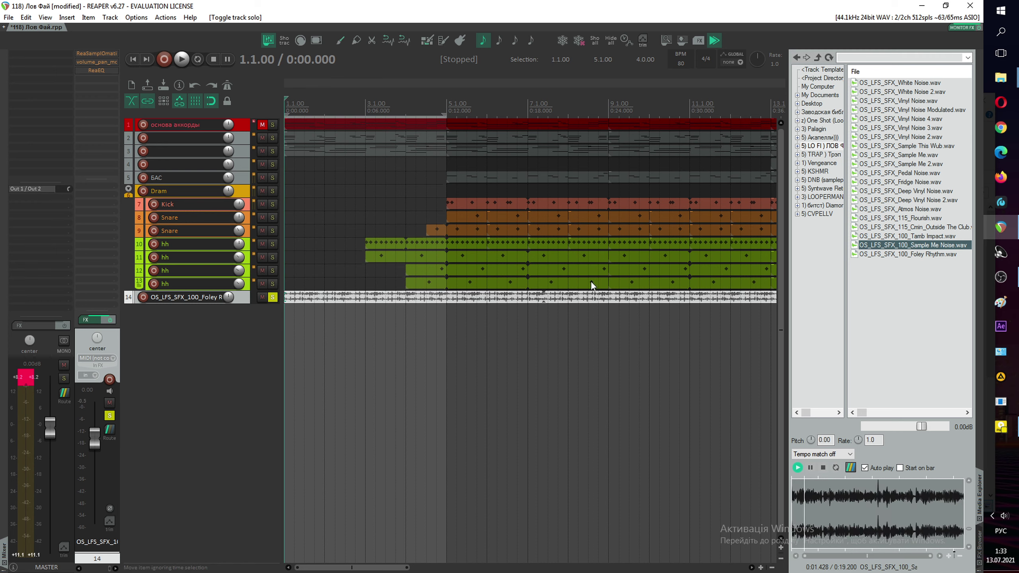
Step: Delete the Foley Rhythm item from track 14 and set the project tempo to 100 BPM
click(557, 299)
key(Delete)
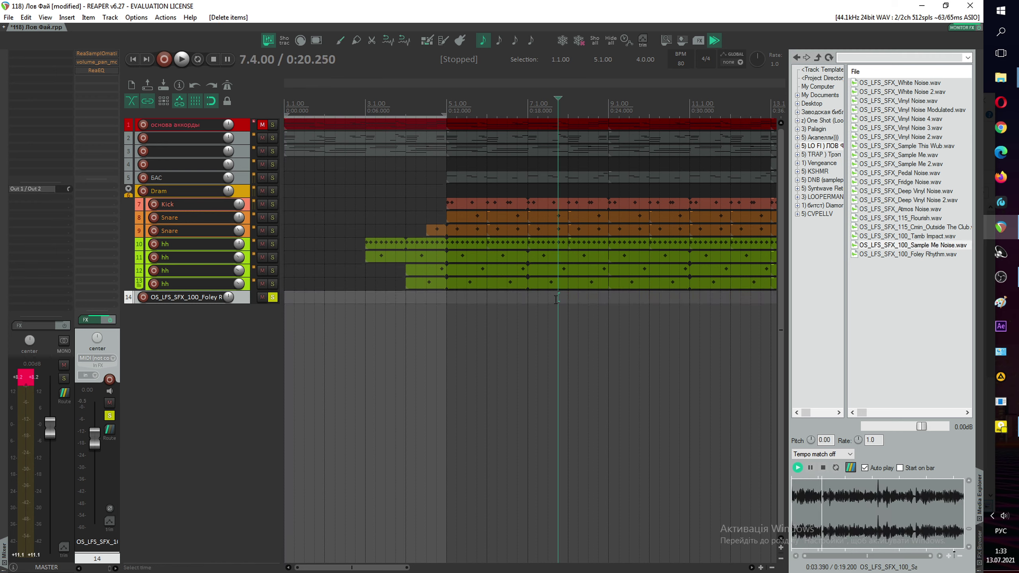
click(681, 63)
key(Return)
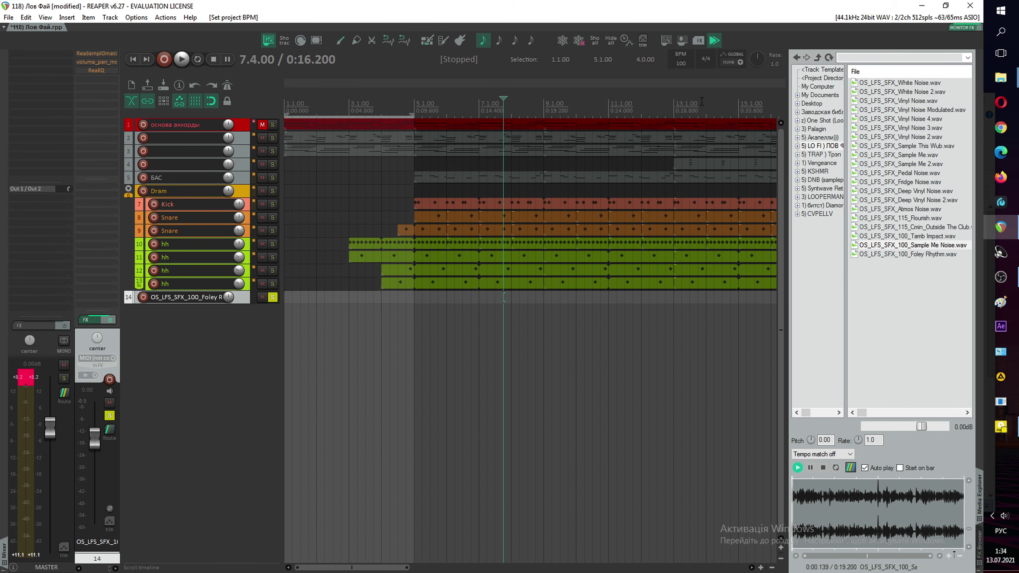
Step: Place OS_LFS_SFX_100_Foley Rhythm.wav on track 14 from bar 1 to bar 13, check it in playback, and unsolo the track
click(901, 255)
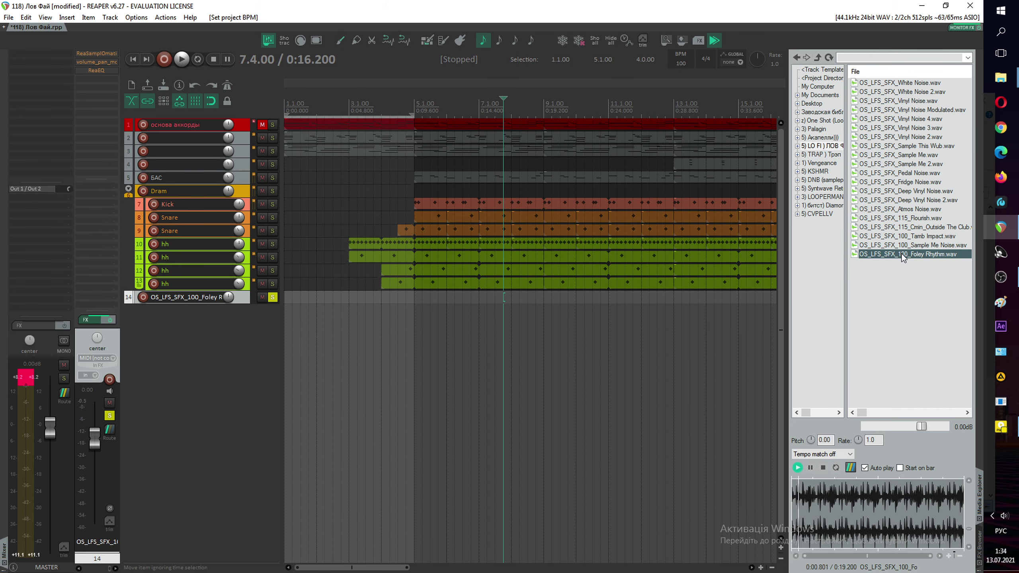
drag(901, 256, 257, 295)
click(428, 299)
key(space)
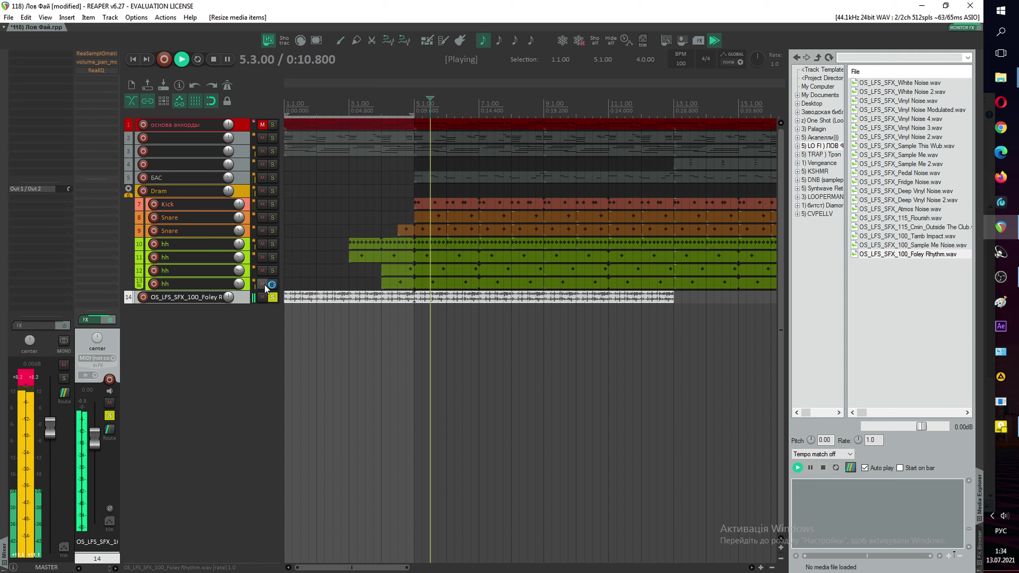
key(space)
click(275, 298)
click(273, 296)
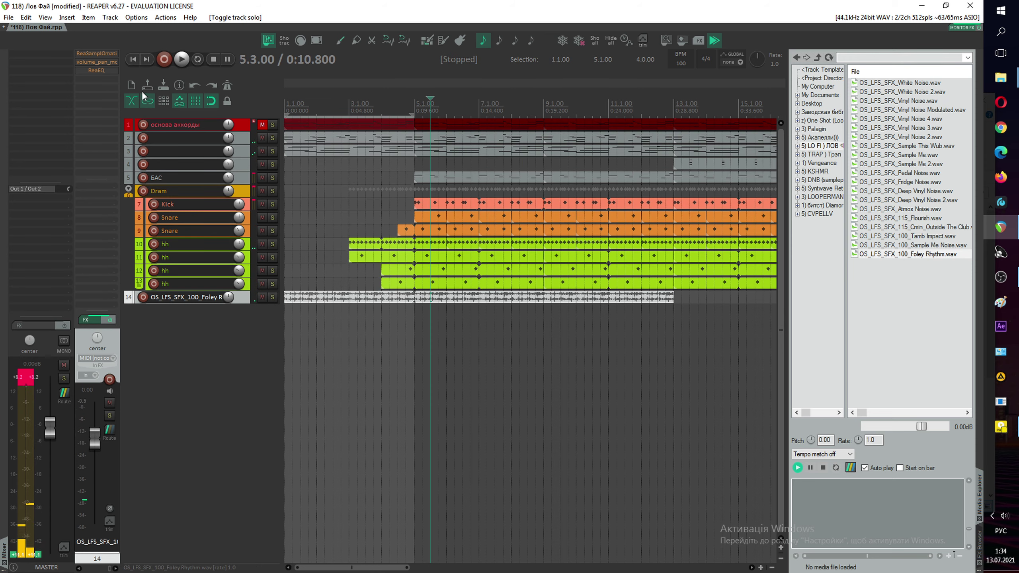
Step: During playback from the start, trim the Foley Rhythm item's beginning to bar 5 and lower its track volume to -13.2 dB
key(Home)
key(space)
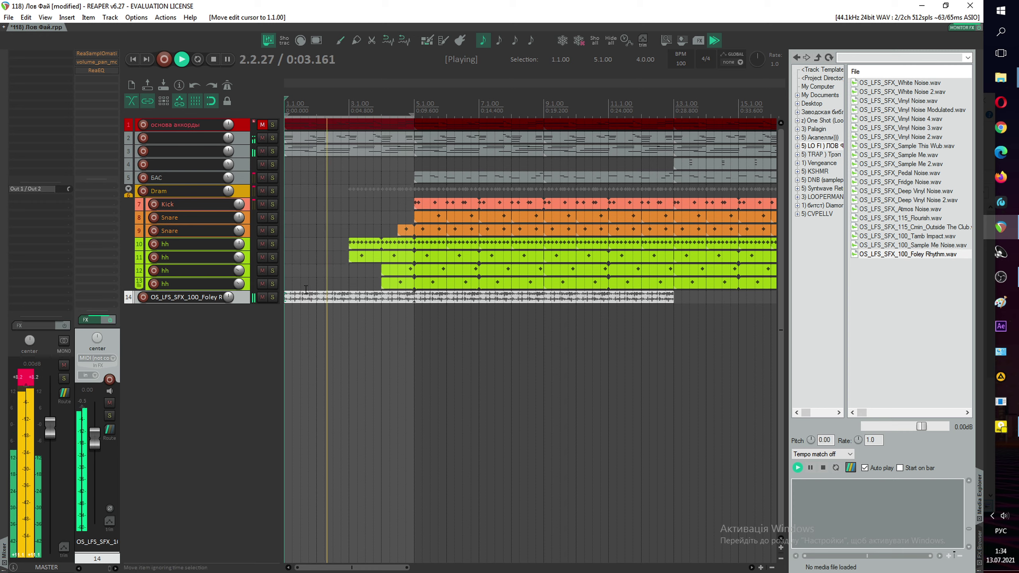
drag(286, 297, 413, 297)
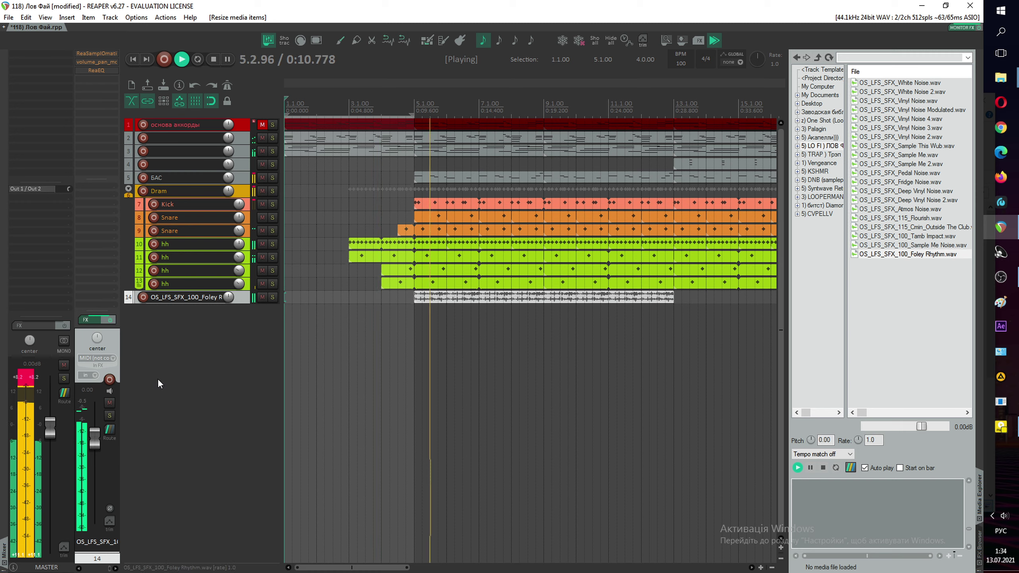
drag(95, 445, 96, 472)
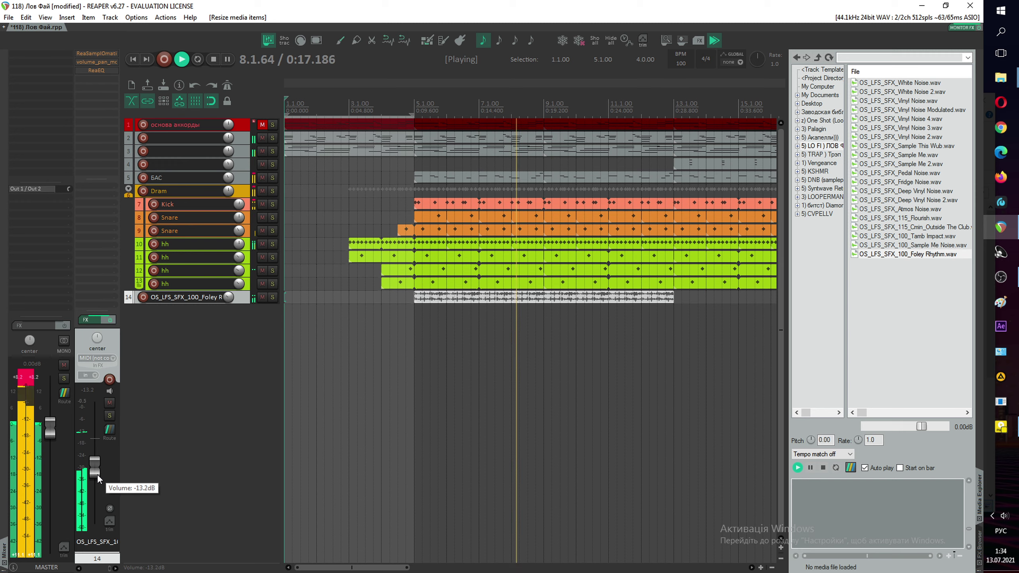
Step: Solo the hh track 10 and copy the ReaEQ effect from the БАС track onto it
click(200, 245)
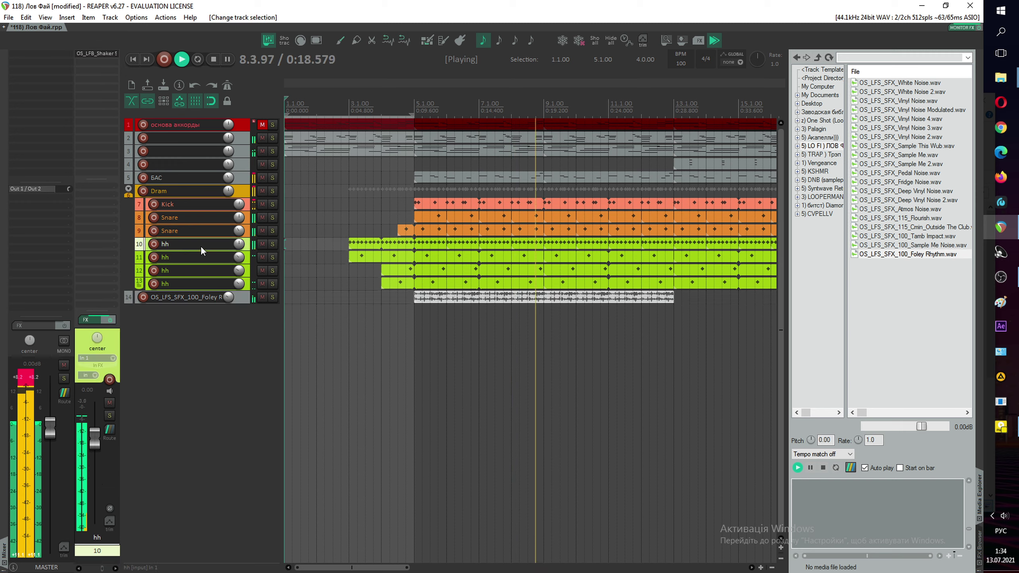
click(271, 244)
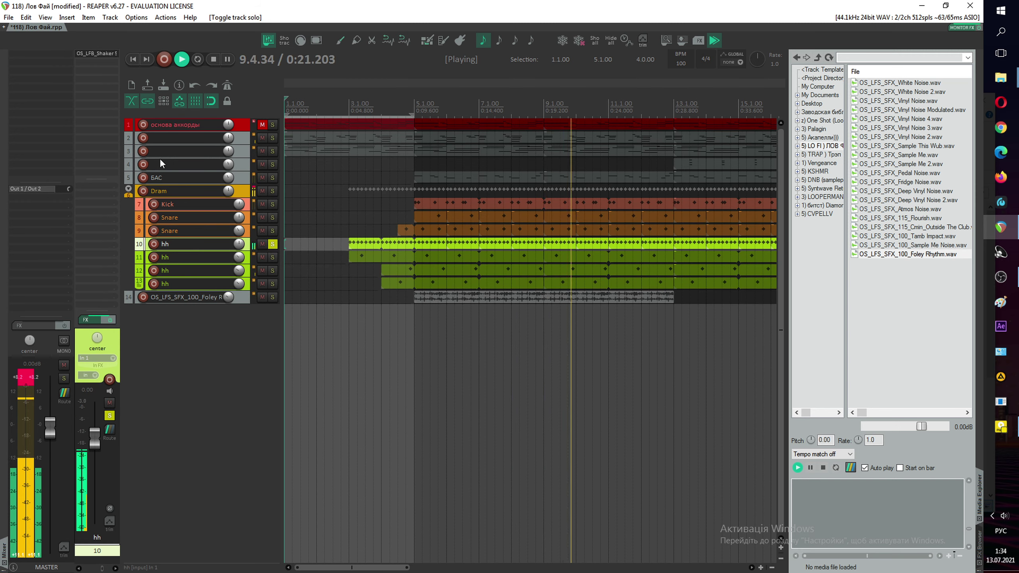
click(163, 175)
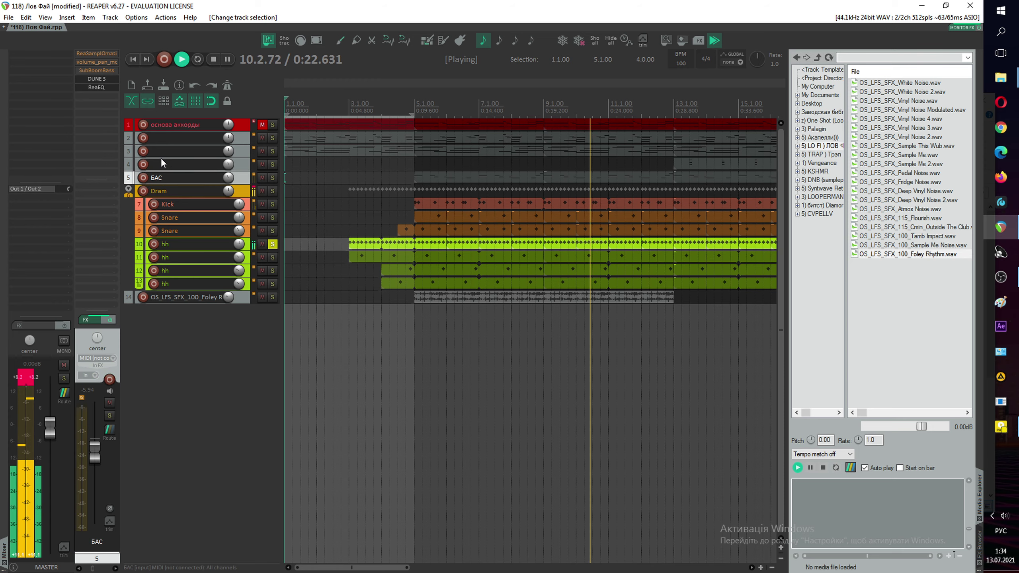
drag(98, 86, 212, 245)
Step: In track 10's ReaEQ, change band 1 to High Pass at about 4745 Hz and close the effect window
click(103, 63)
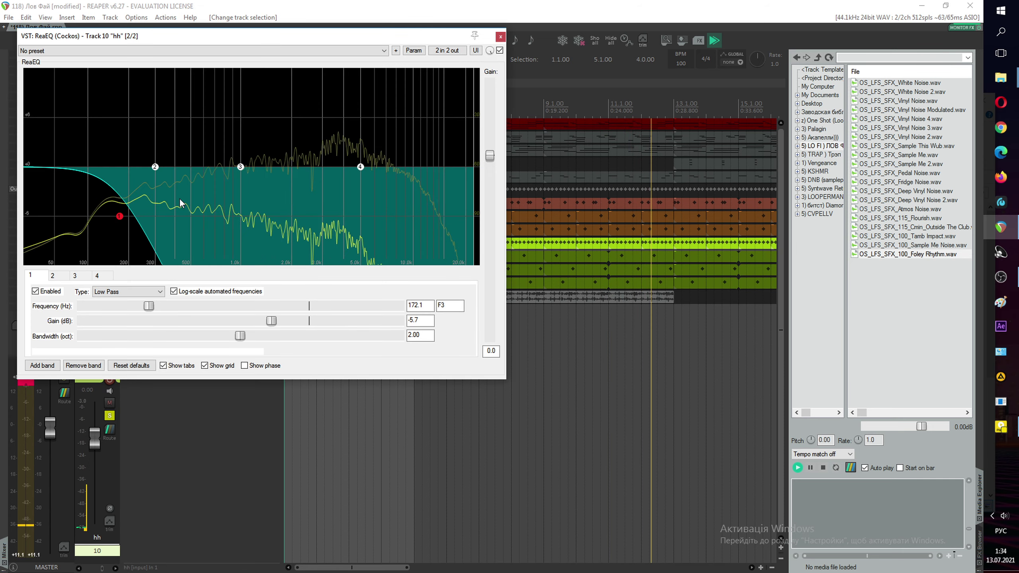
drag(119, 216, 151, 216)
click(124, 291)
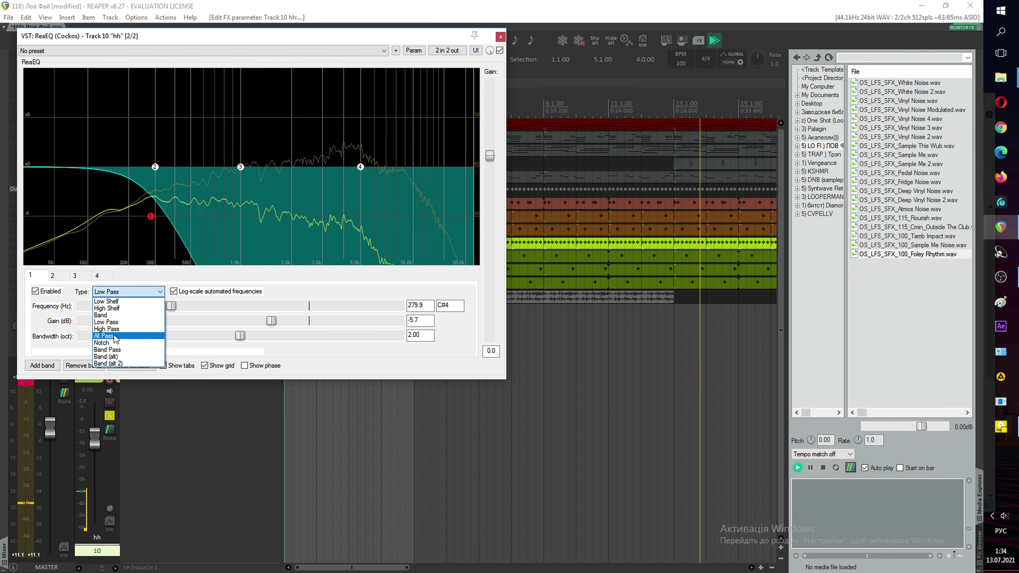
click(114, 329)
drag(150, 216, 357, 217)
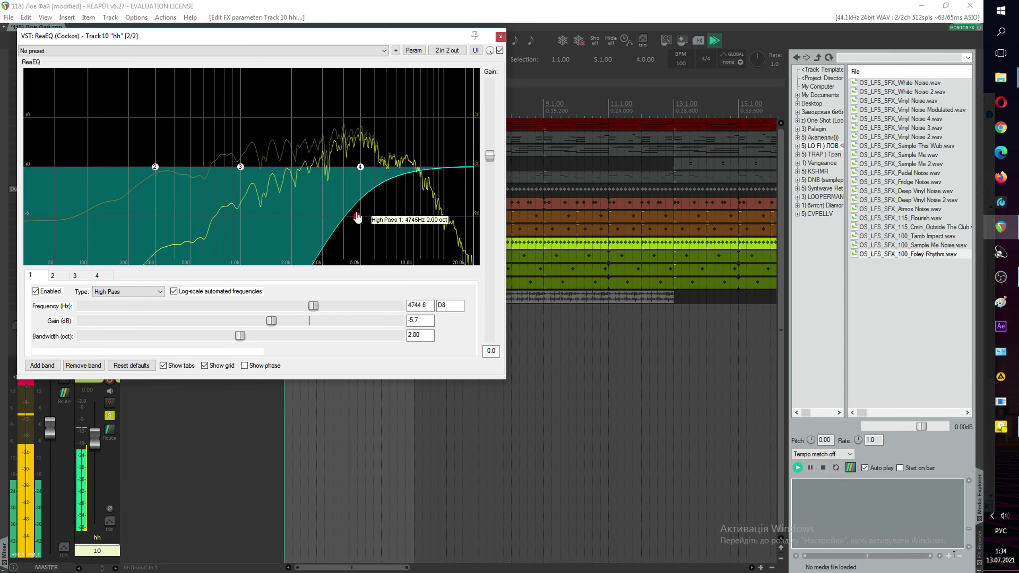
click(500, 37)
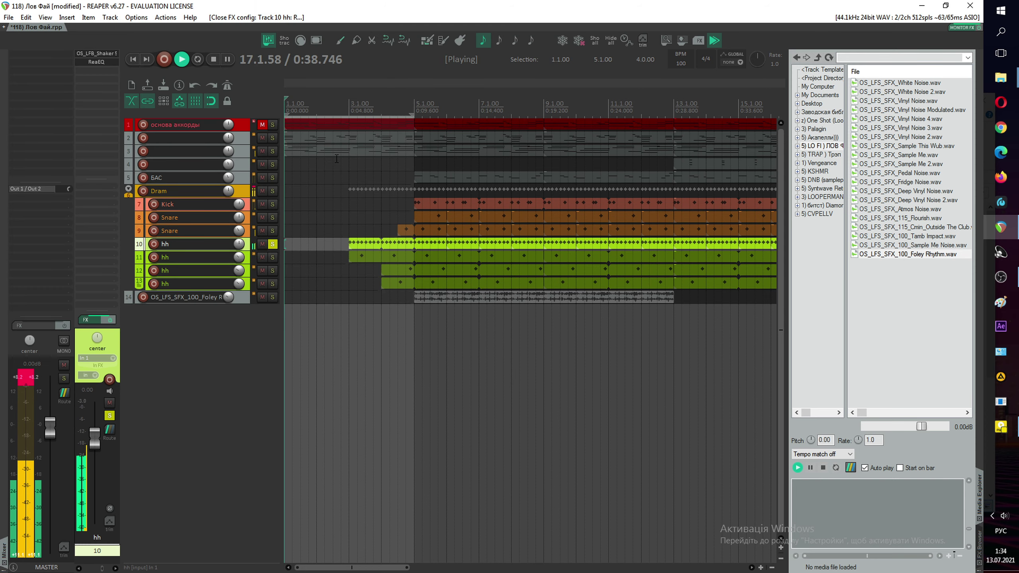
Step: Unsolo the hh track 10 and raise its volume to +0.82 dB
click(274, 244)
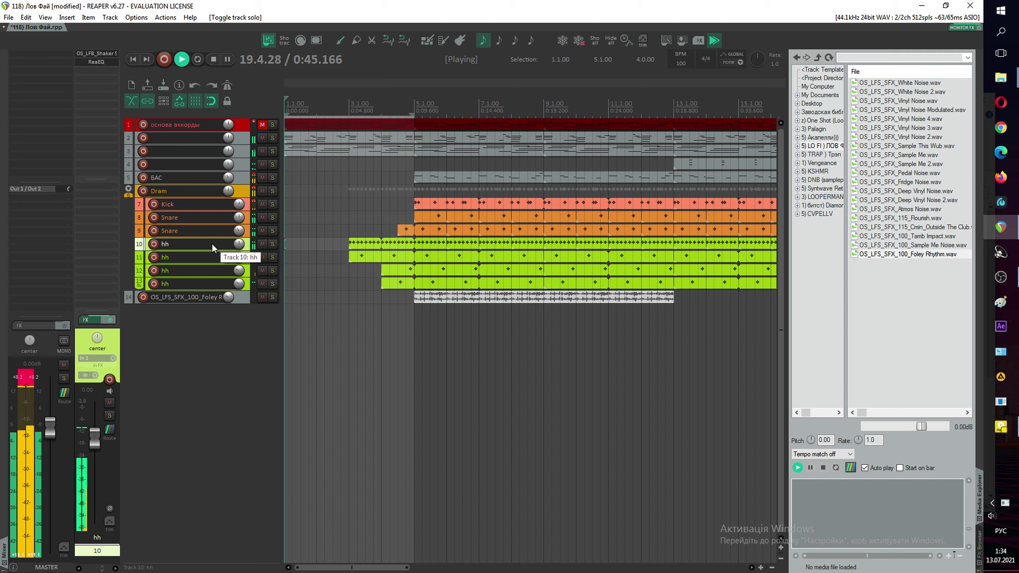
drag(97, 432, 96, 430)
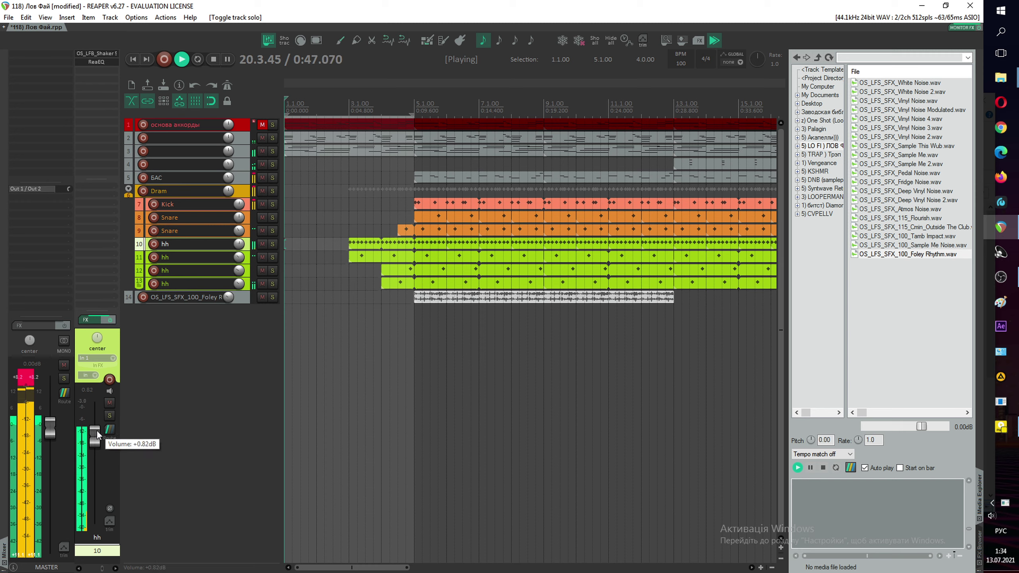
Step: Set the project tempo to 85 BPM and extend the Foley Rhythm item to the arrangement's end at bar 37
scroll(384, 288, down, 4)
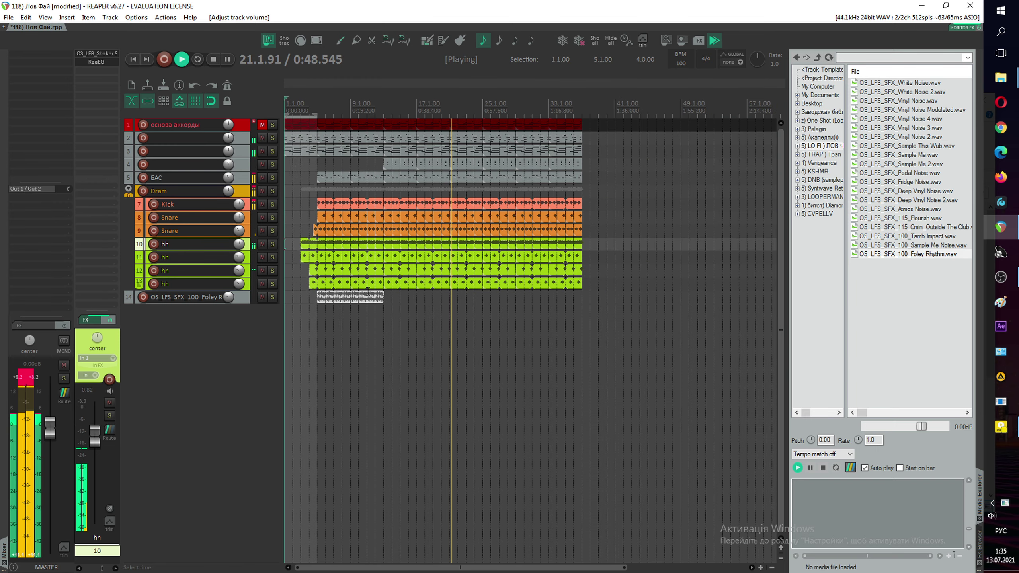
click(685, 61)
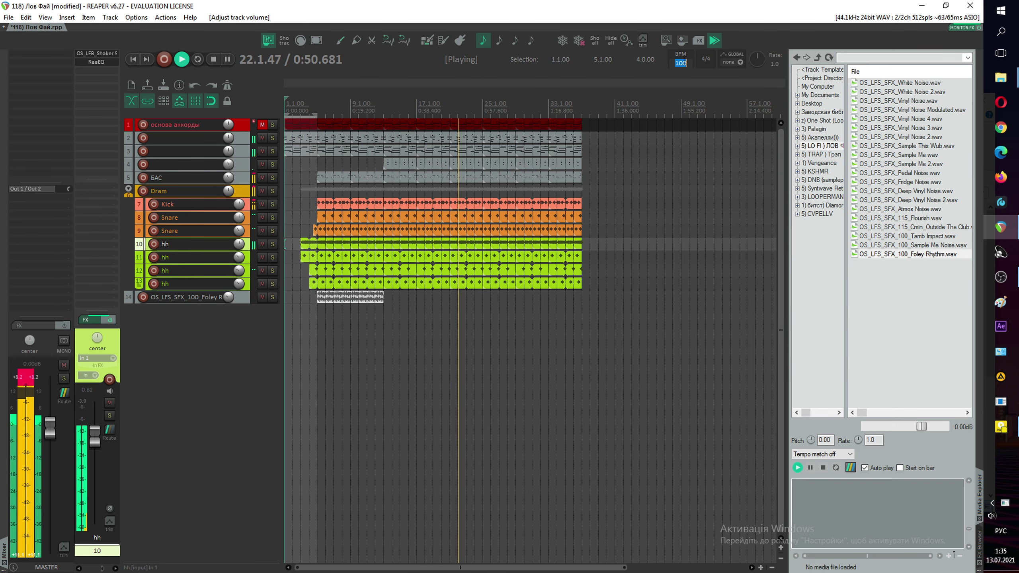
text(85)
key(Return)
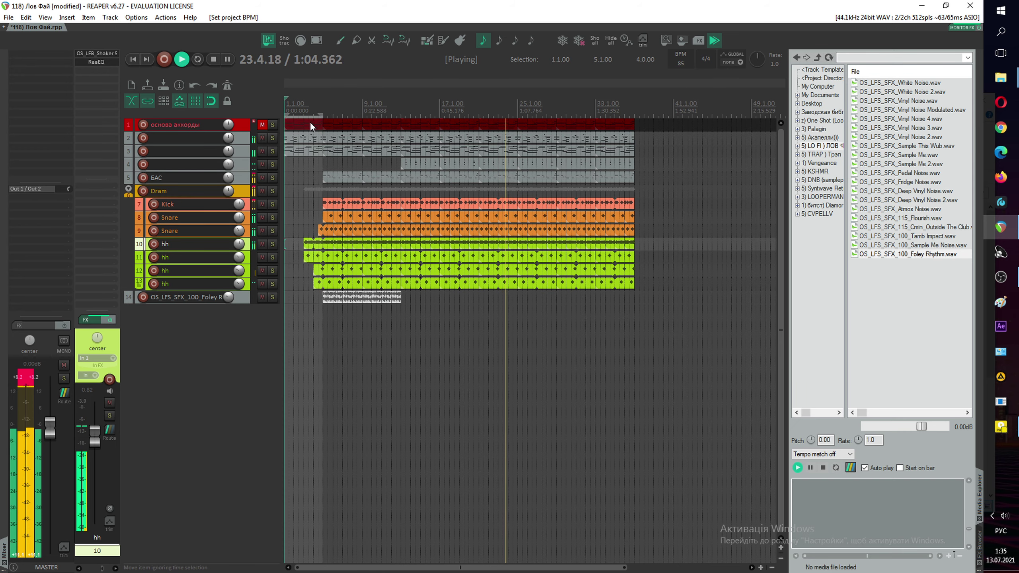
drag(401, 297, 633, 299)
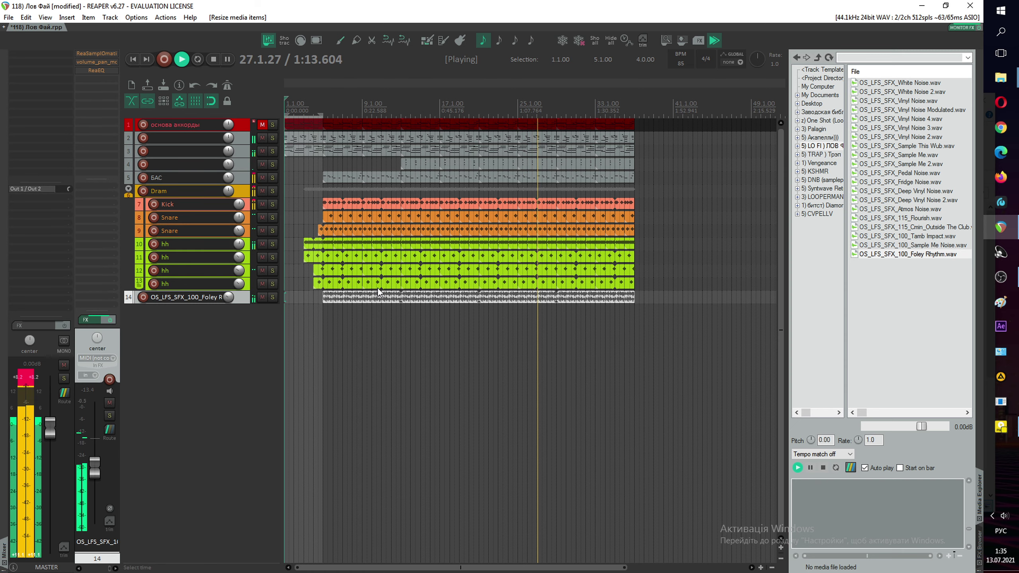
Step: Solo the Snare track 8, copy ValhallaRoom from track 2 onto it, and start playback
scroll(378, 288, up, 2)
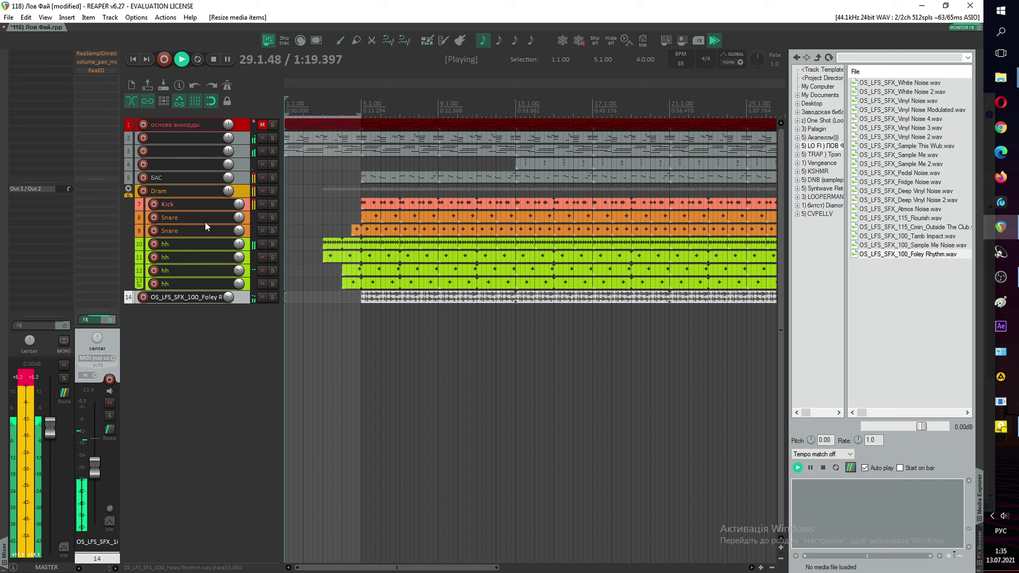
click(272, 218)
key(space)
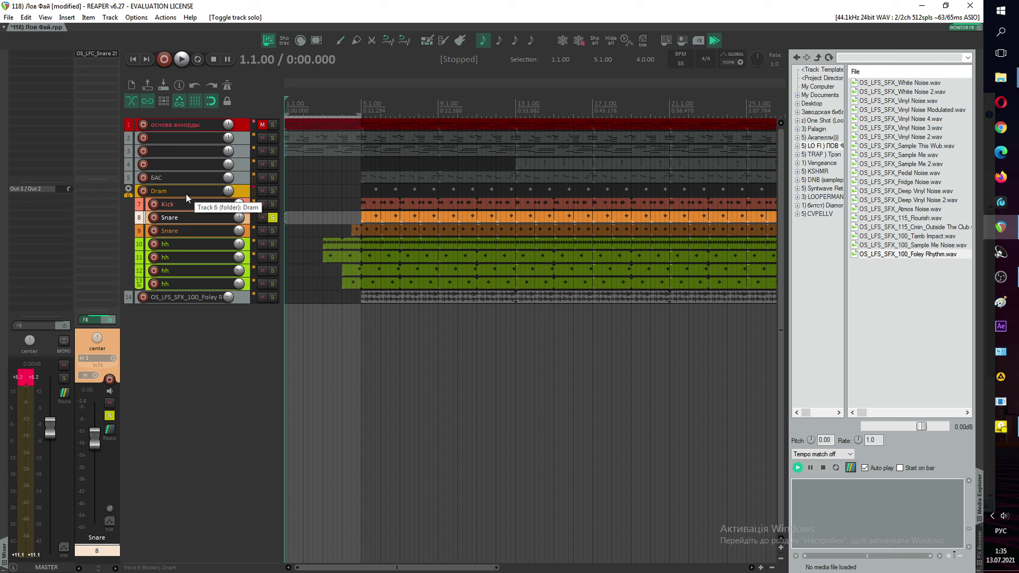
click(172, 139)
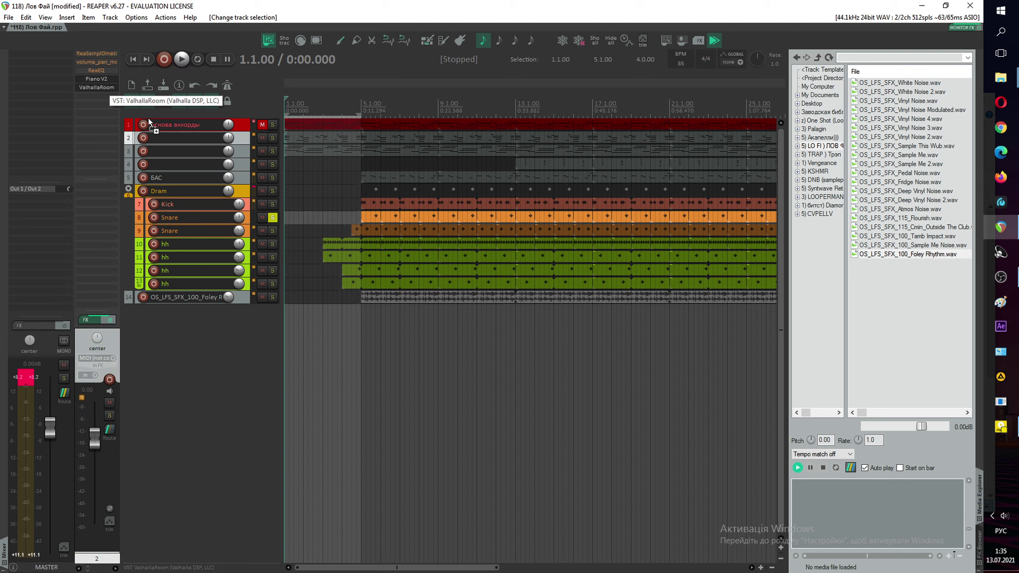
key(space)
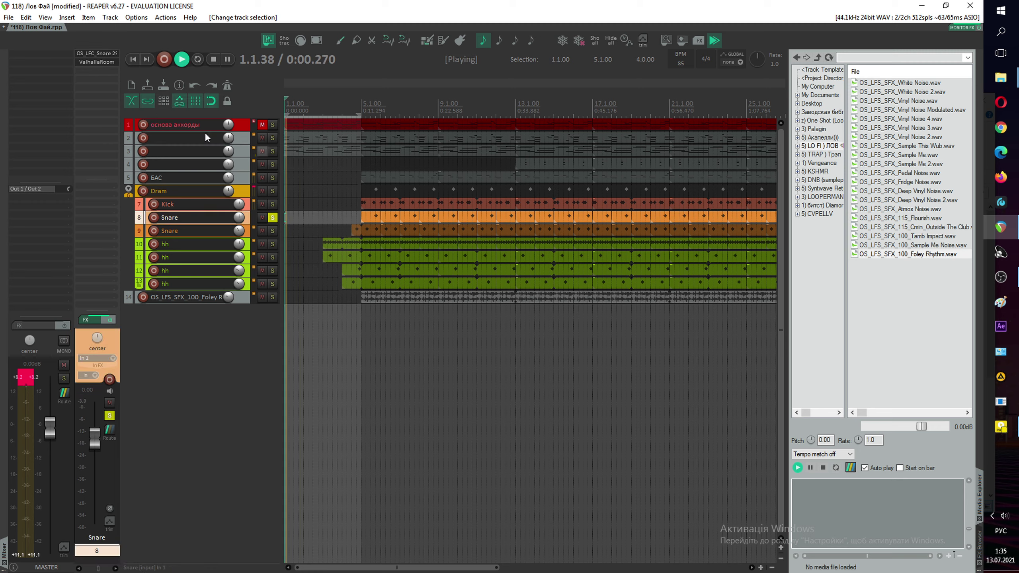
Step: Set the snare's ValhallaRoom to a 32.3 % mix and 3.26 s decay, close the effect, and unsolo the track
click(99, 61)
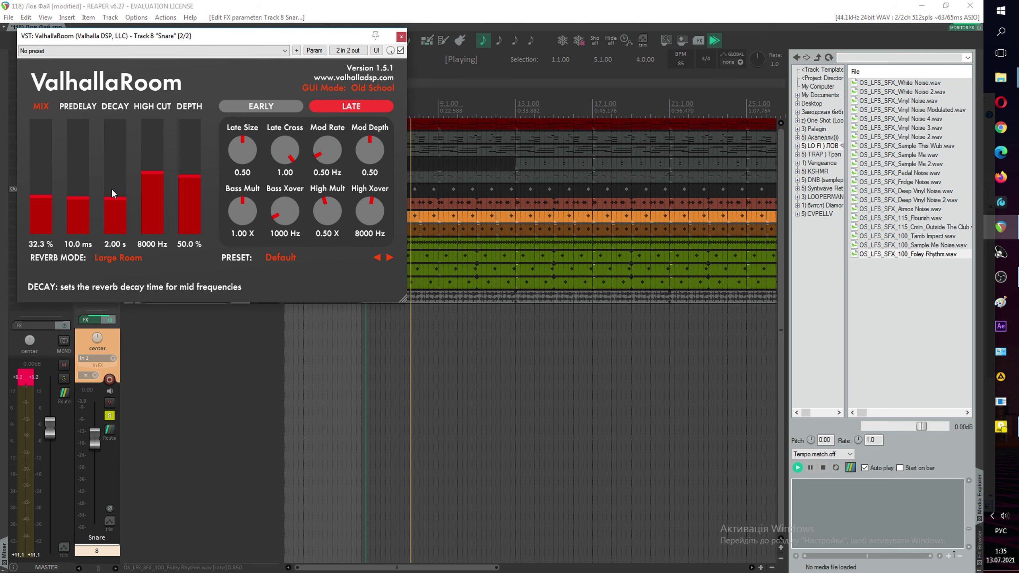
drag(112, 190, 115, 193)
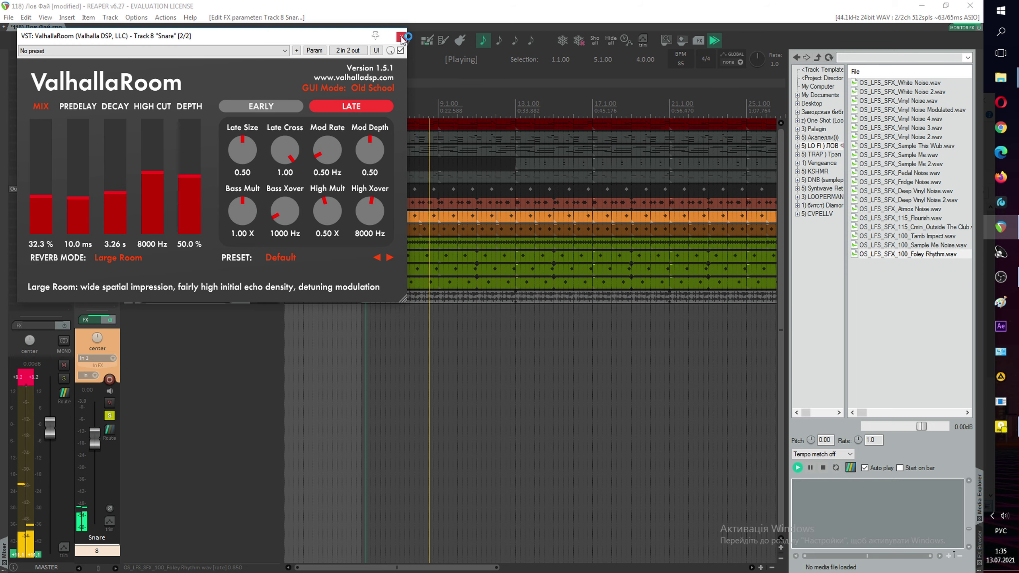
click(401, 38)
click(273, 217)
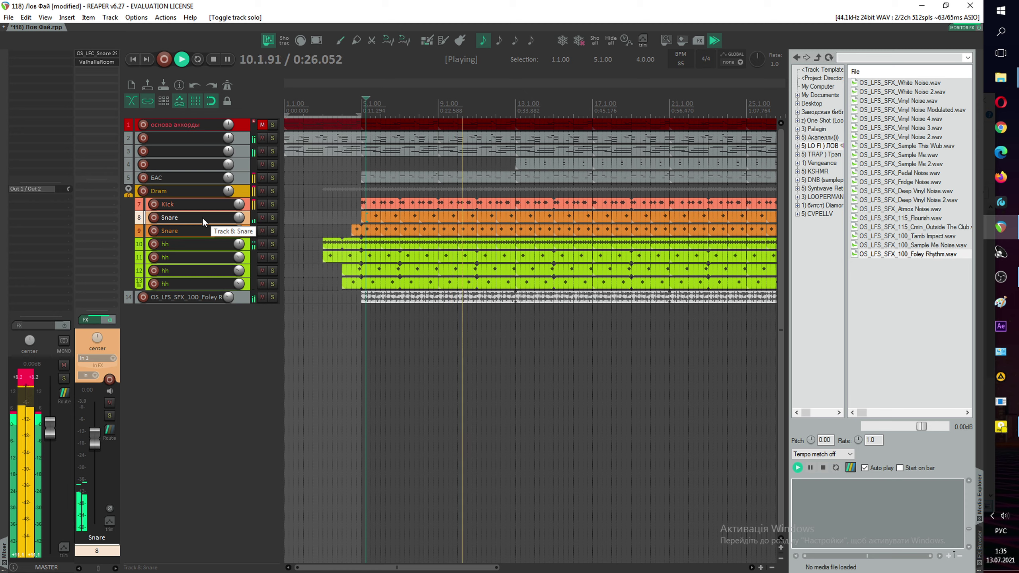
Step: Lower the Snare track 8 volume to about -8.4 dB and mute the hh track 11
drag(95, 437, 98, 460)
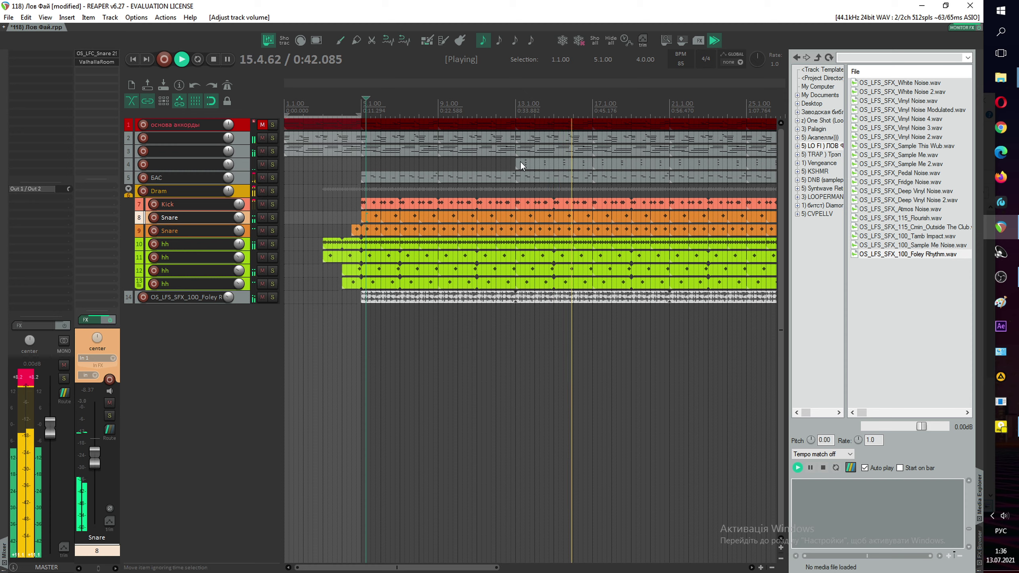
click(262, 257)
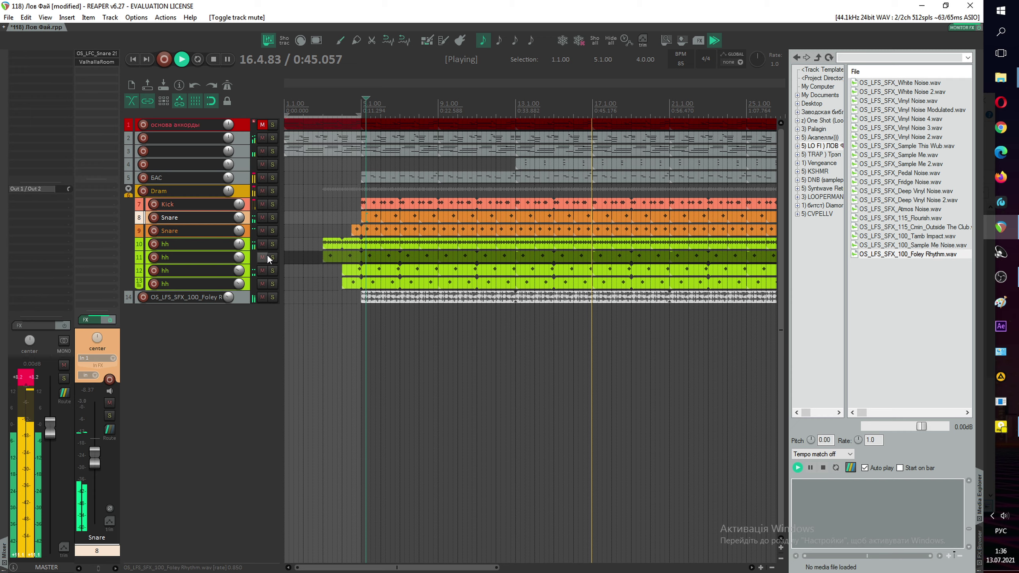
Step: Solo the hh tracks 11 and 12, panning track 11 to 50% left and track 12 to 48% right
click(271, 257)
drag(97, 338, 96, 338)
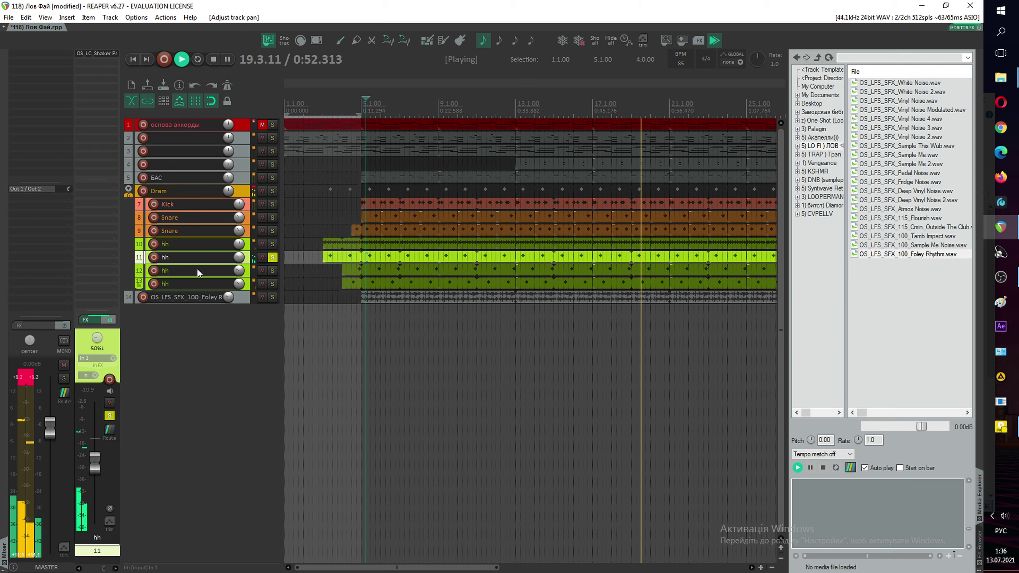
click(272, 271)
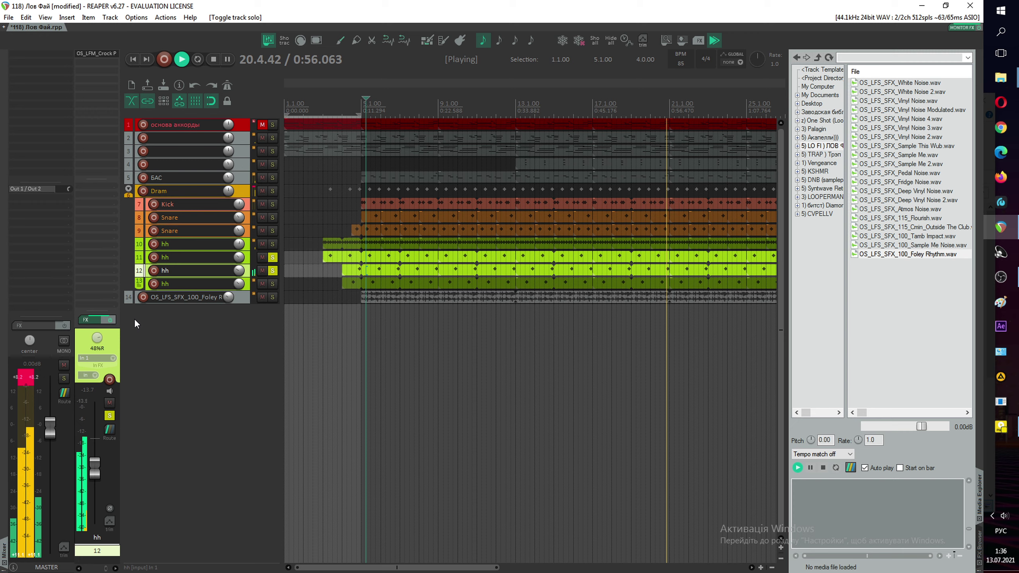
Step: Solo hh track 13 and pan it 52% right, return hh track 12's pan to center, and unsolo the hh tracks
click(272, 284)
click(189, 285)
drag(97, 338, 97, 342)
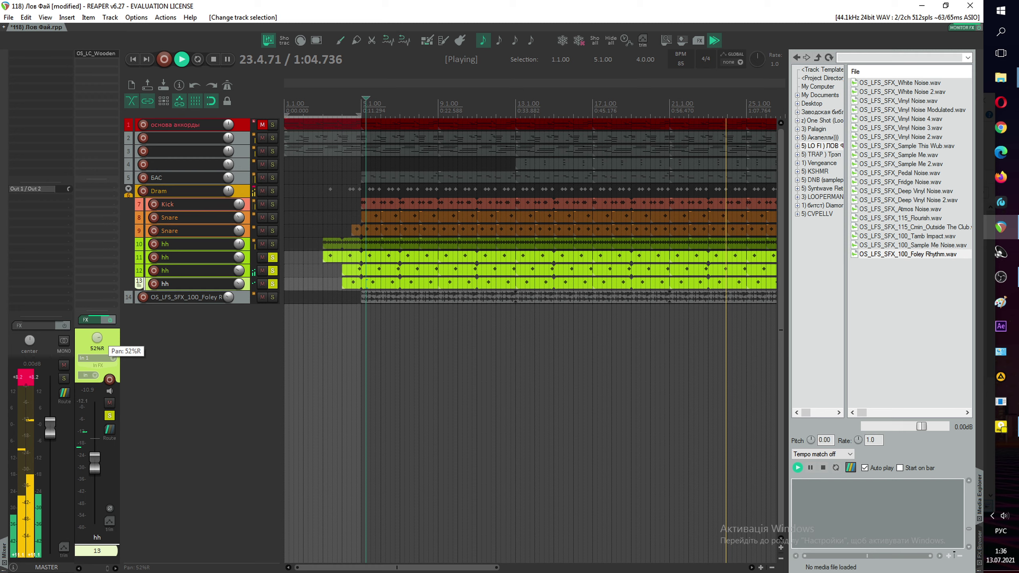
click(273, 270)
click(272, 256)
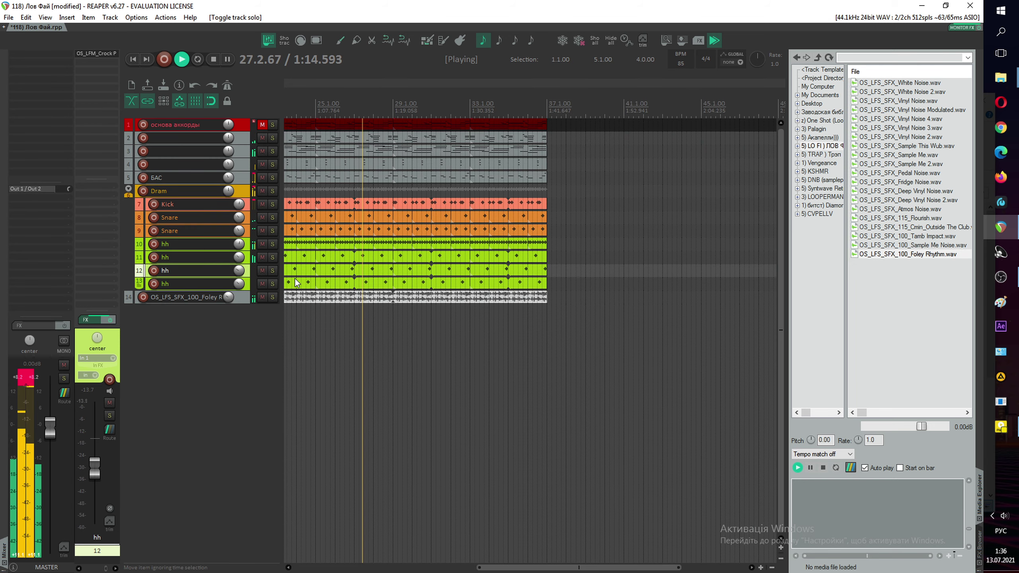
Step: Bring the whole arrangement into view and select the bass track 5 (БАС)
scroll(295, 279, down, 5)
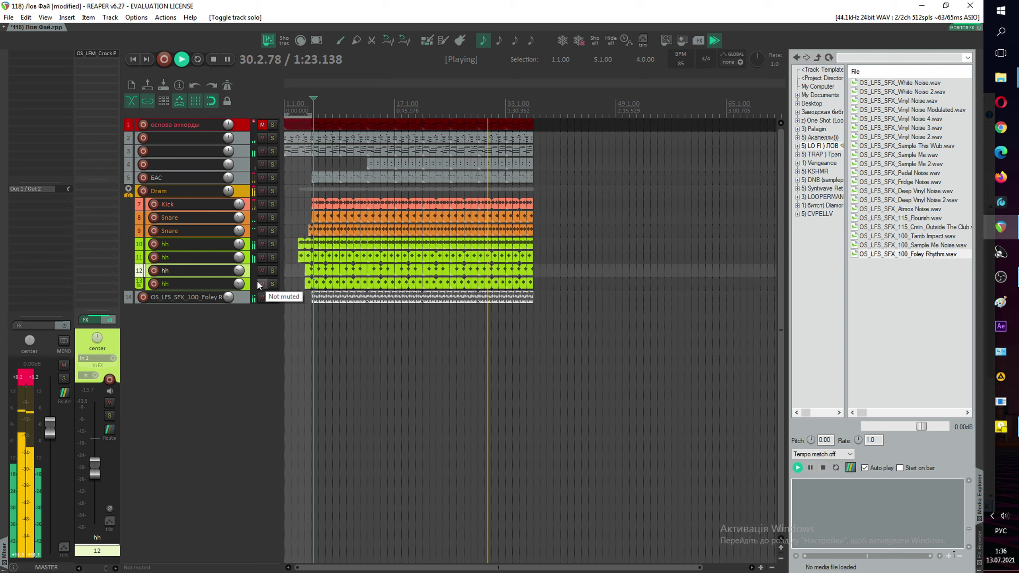
click(197, 177)
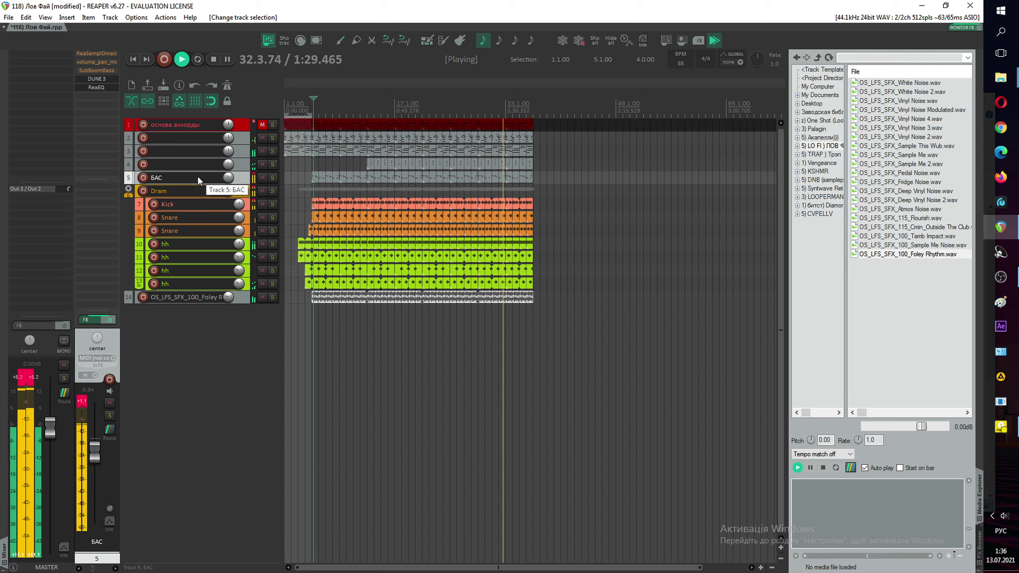